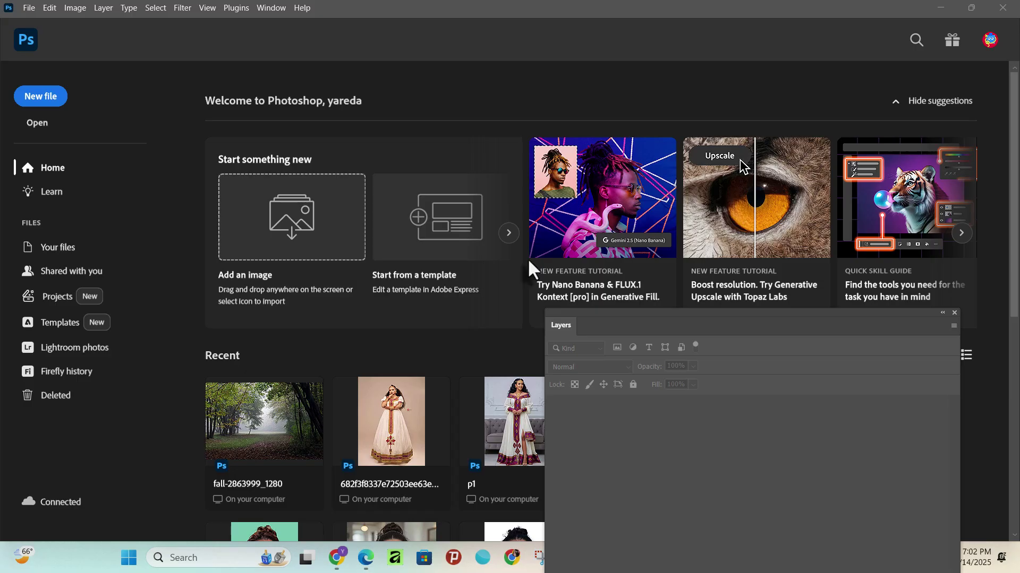
- Browse to the SUNDAY PHOTO EDITING folder in Videos for opening a file and select the fall-2863999_1280 image
left_click(30, 9)
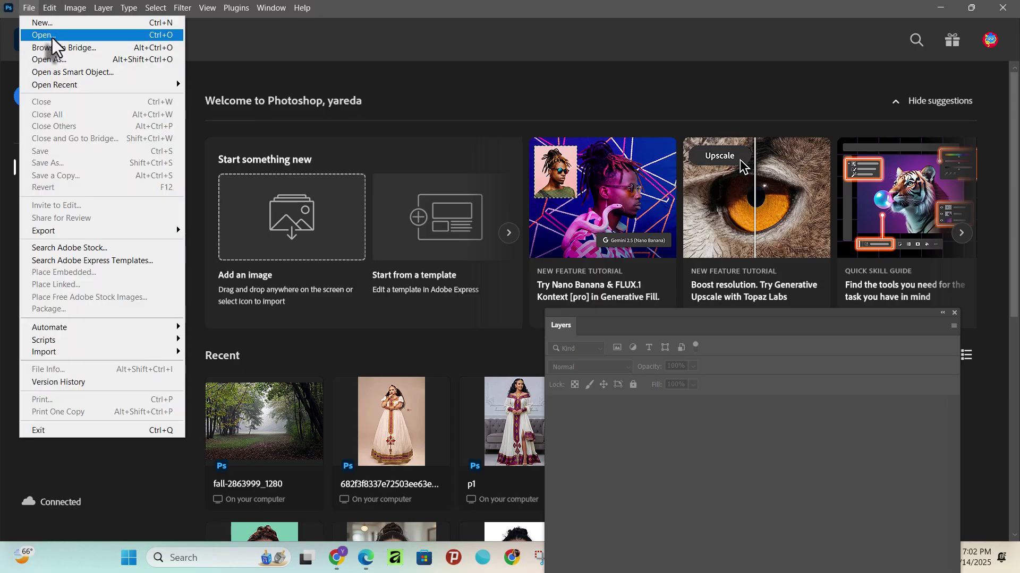
left_click(51, 36)
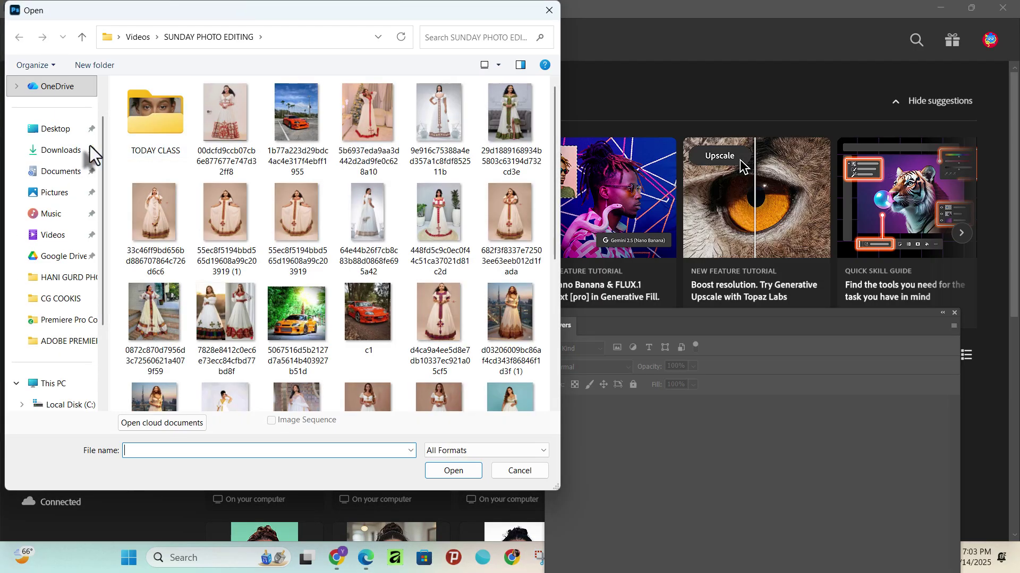
left_click(142, 38)
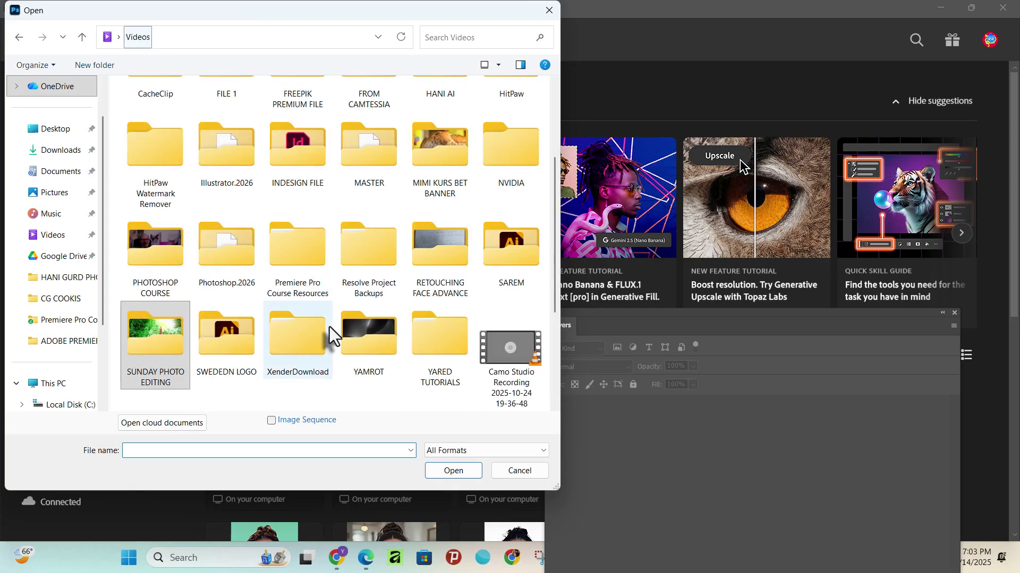
double_click(142, 349)
scroll(386, 277, "down", 3)
scroll(390, 279, "up", 3)
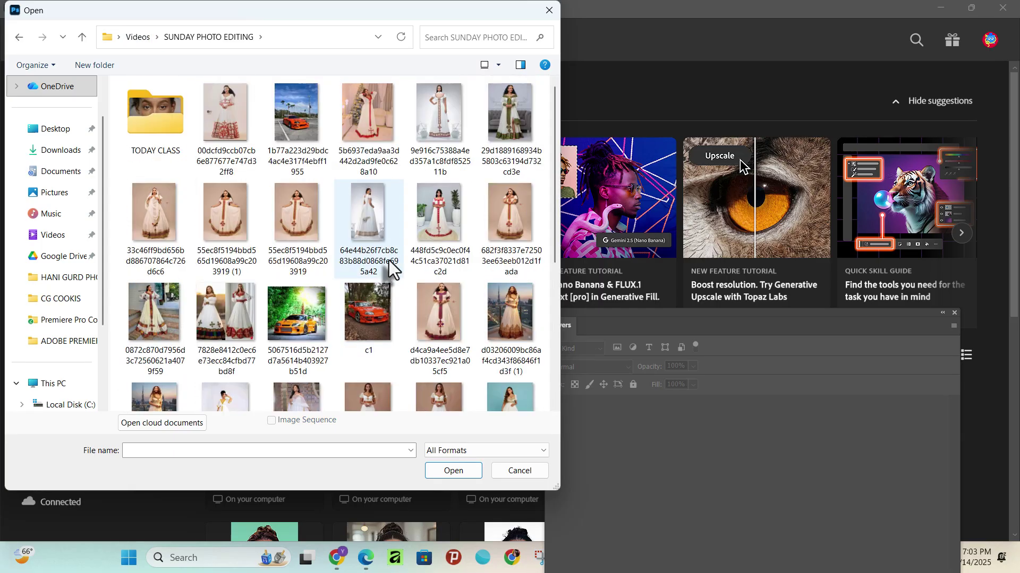
scroll(263, 223, "down", 5)
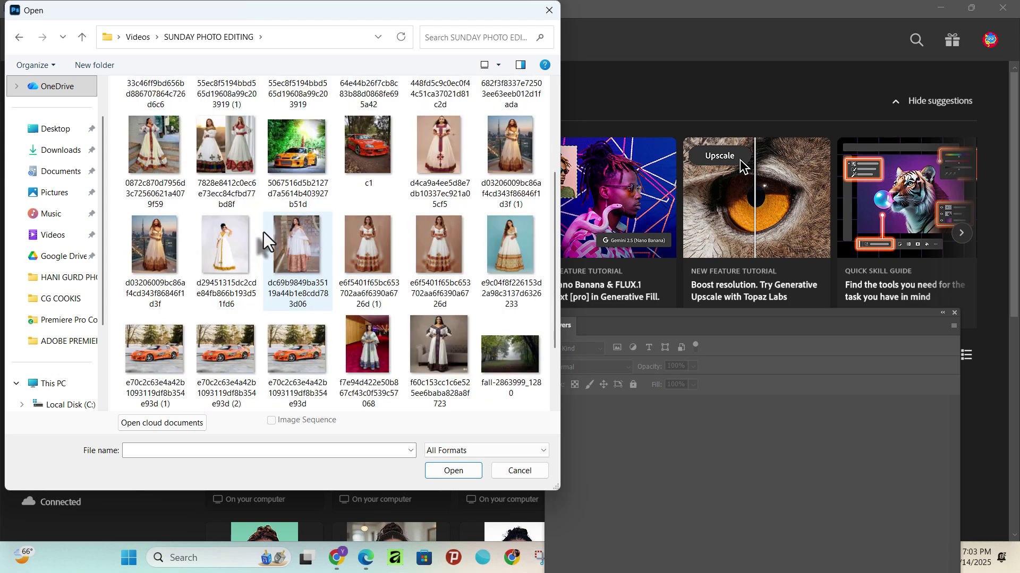
left_click(365, 365)
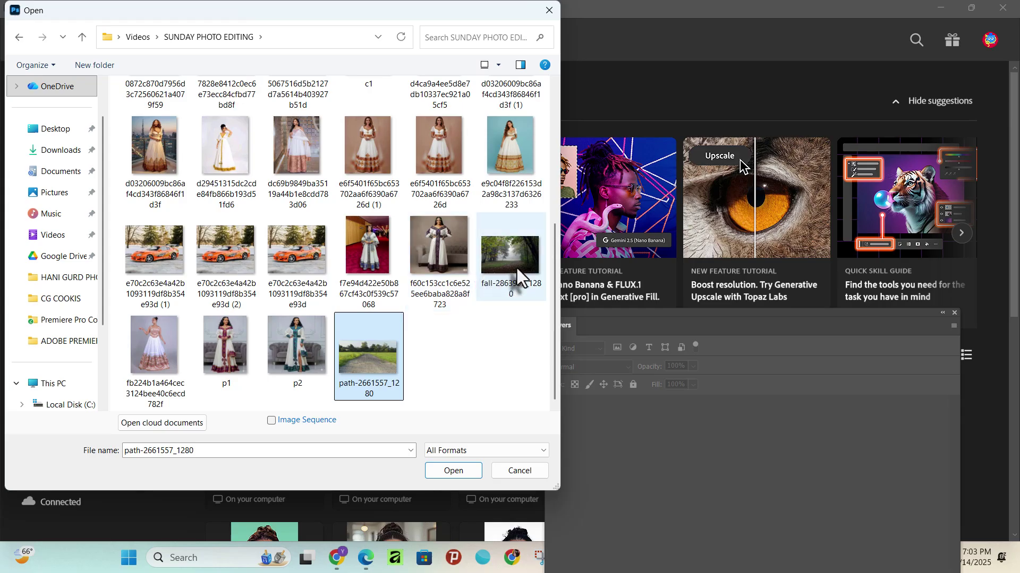
left_click(513, 249)
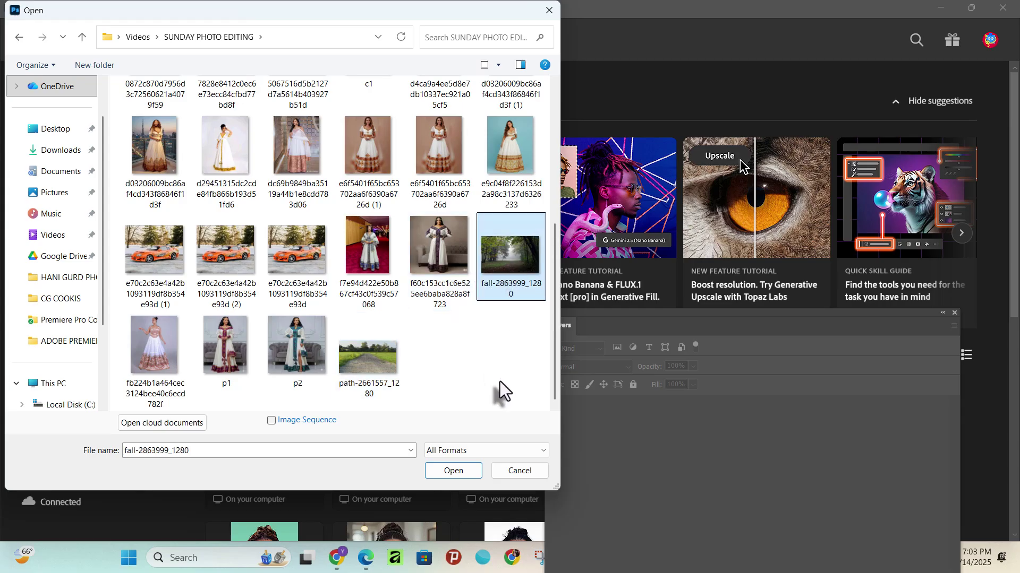
- Show the folder's images as larger thumbnails and widen the file-opening dialog to fit three per row
left_click(499, 69)
left_click(550, 40)
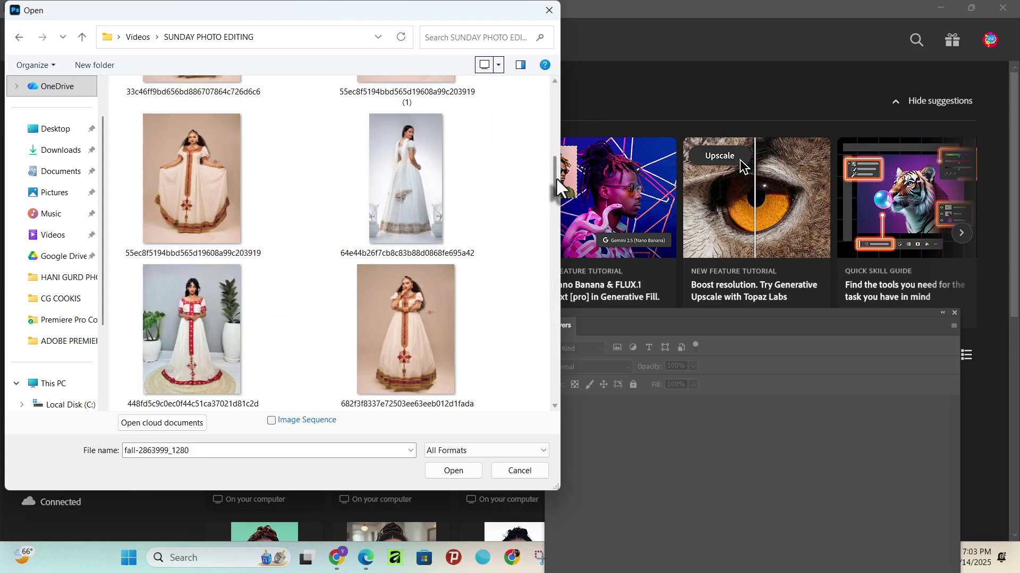
left_click_drag(556, 228, 708, 229)
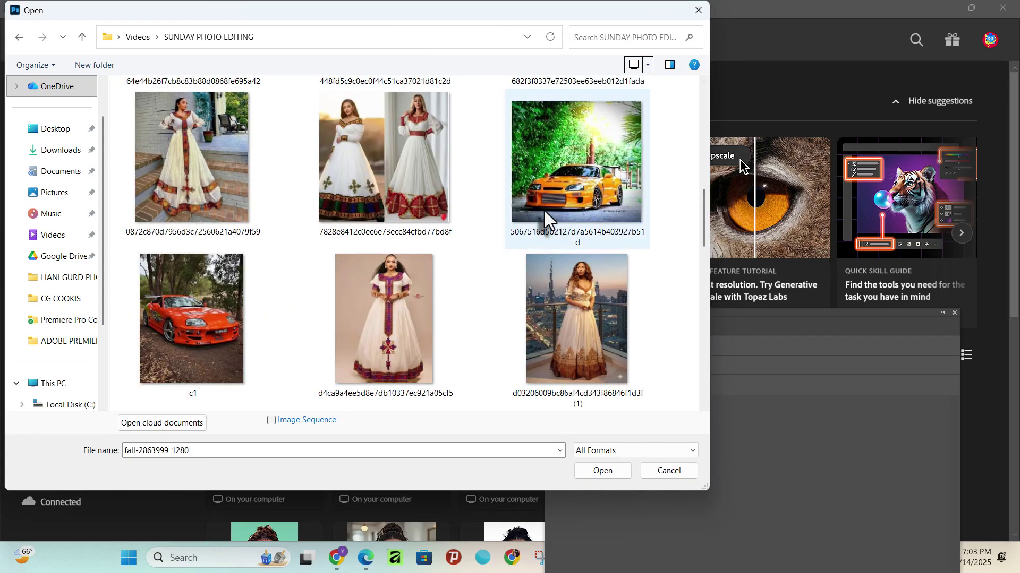
- Open the foggy forest photo fall-2863999_1280 from the SUNDAY PHOTO EDITING folder
scroll(547, 218, "down", 8)
scroll(653, 196, "up", 3)
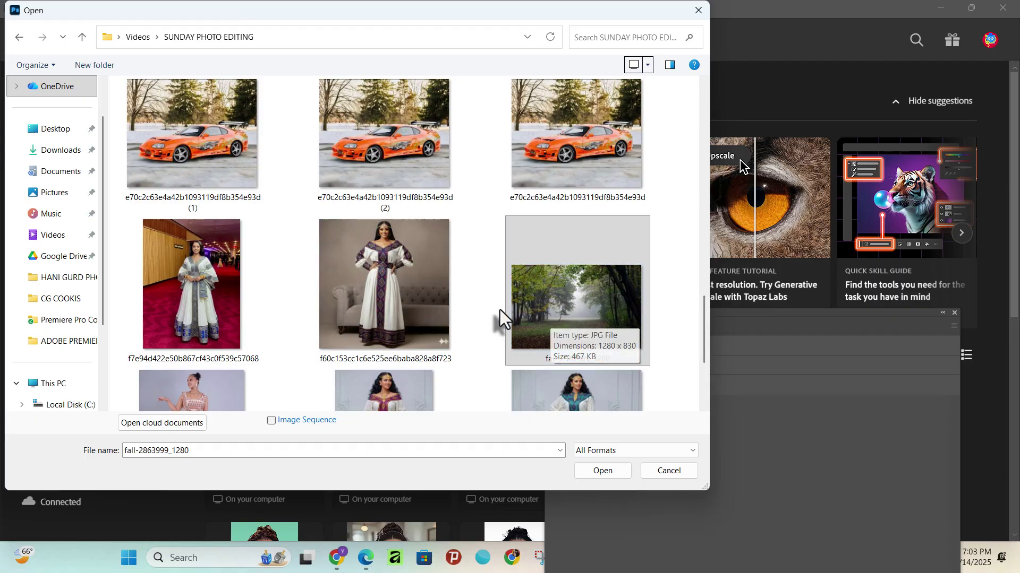
scroll(503, 297, "down", 3)
scroll(617, 197, "up", 8)
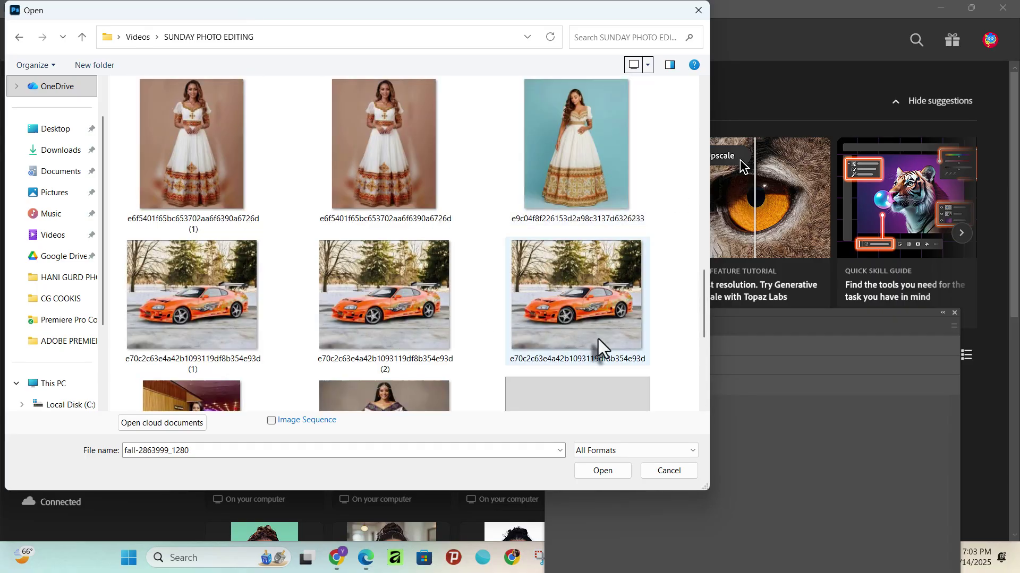
scroll(598, 339, "down", 5)
scroll(177, 370, "down", 3)
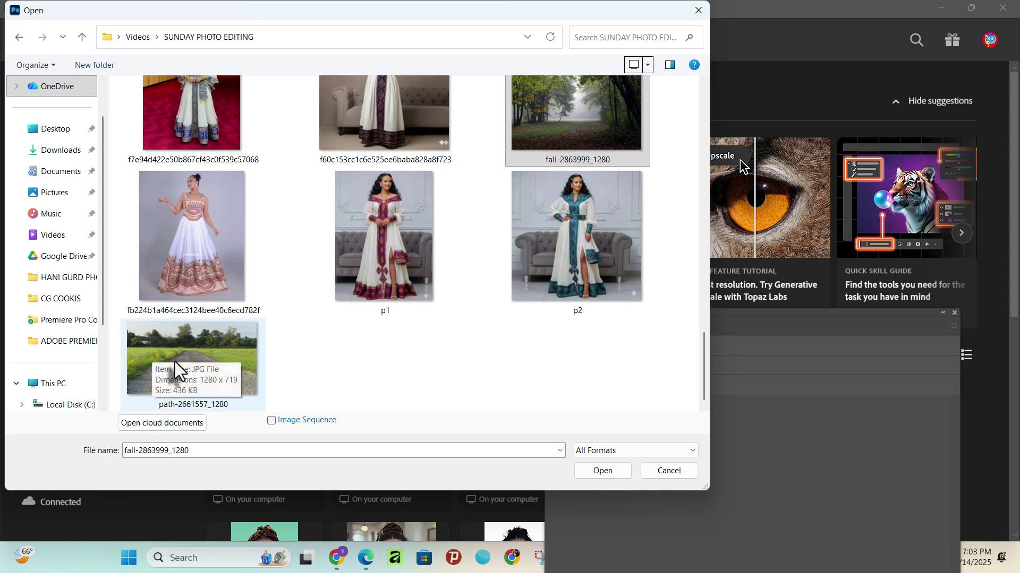
scroll(415, 248, "up", 1)
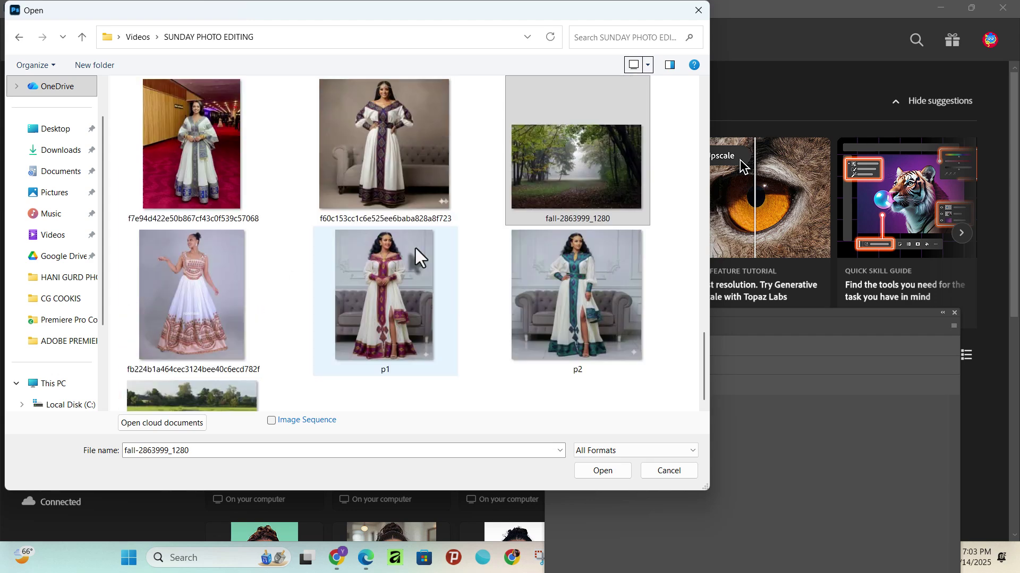
double_click(575, 196)
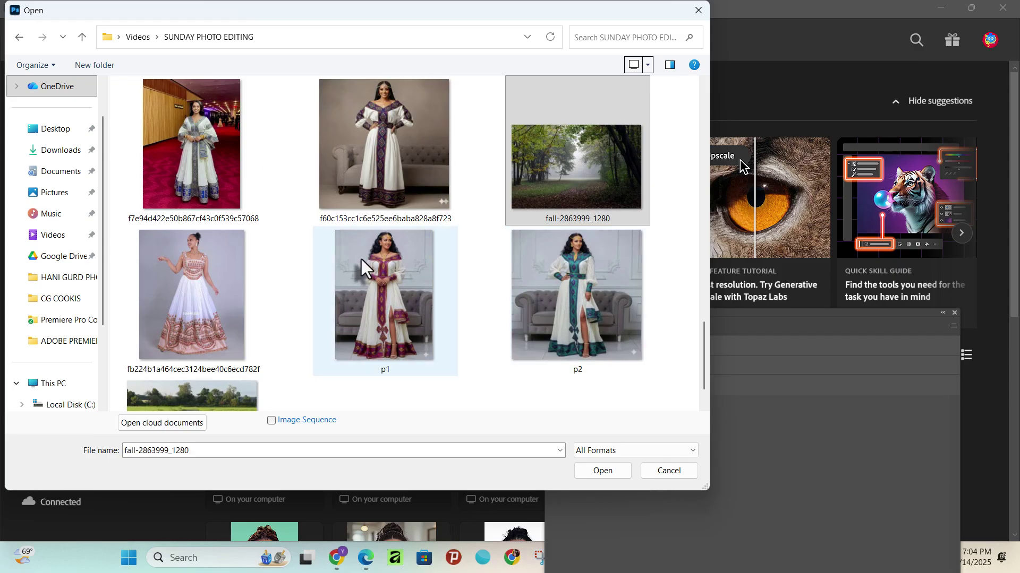
scroll(398, 276, "up", 1)
left_click(552, 313)
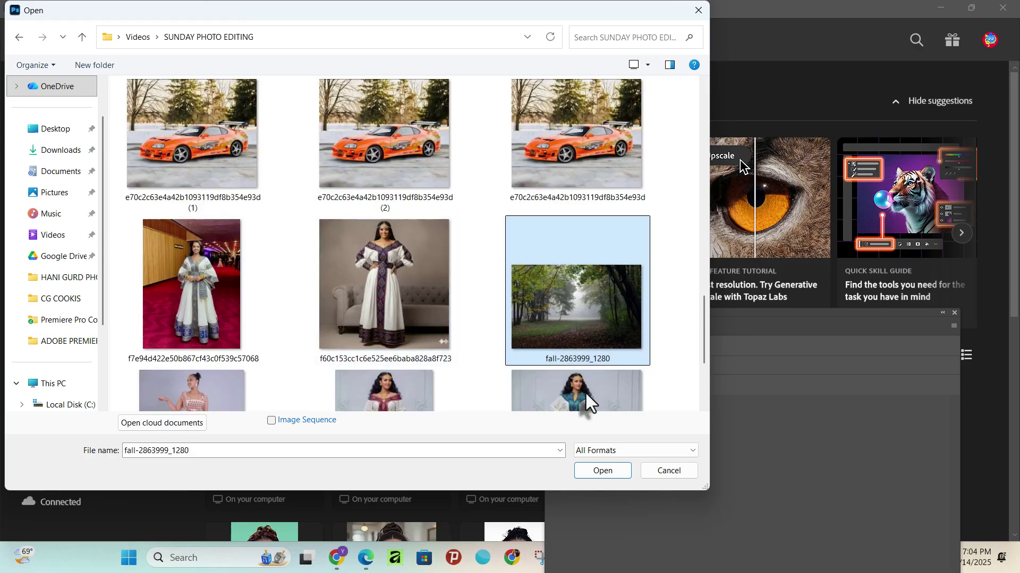
double_click(555, 298)
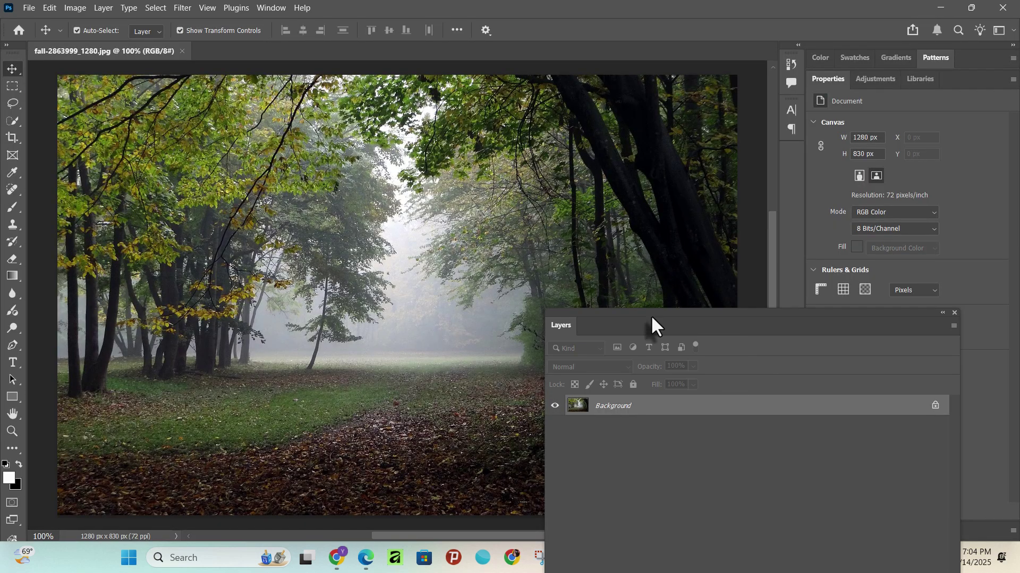
- Narrow the floating Layers panel and dock it in the panel group beside Patterns
left_click_drag(632, 304, 520, 104)
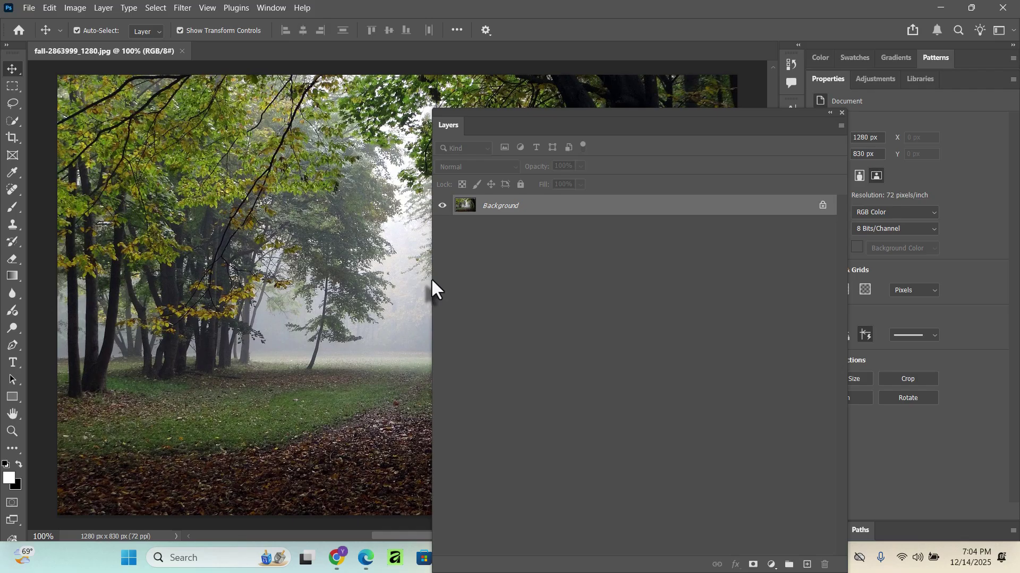
left_click_drag(431, 281, 660, 298)
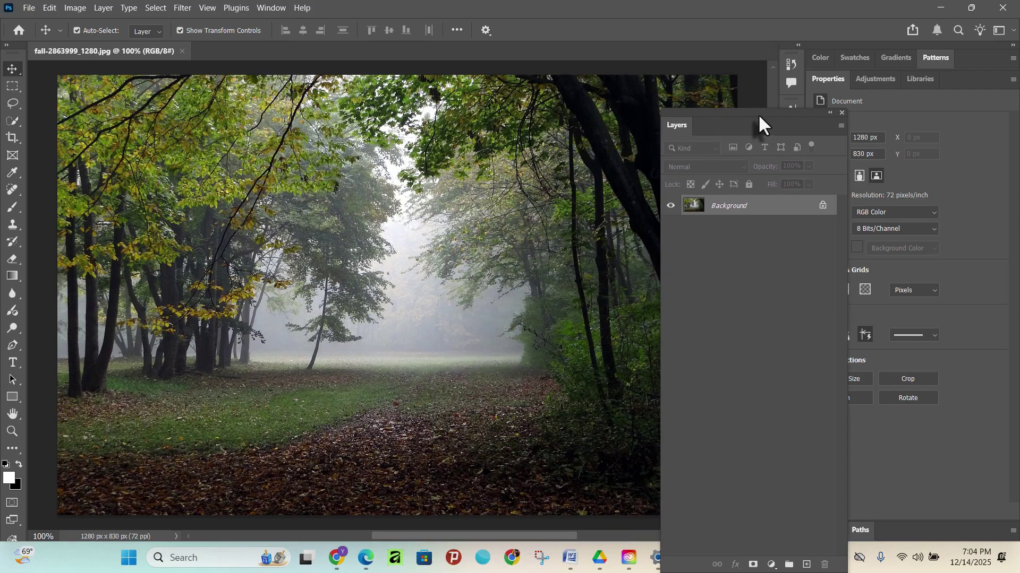
left_click_drag(760, 125, 984, 66)
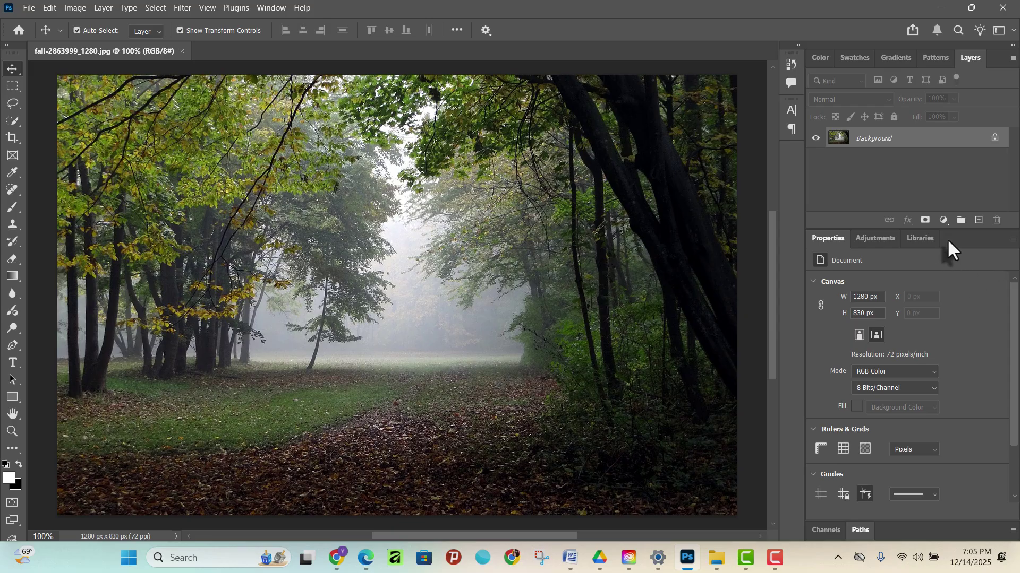
- Extend the docked Layers panel downward and close the whole Properties, Adjustments and Libraries panel group
left_click_drag(948, 232, 954, 440)
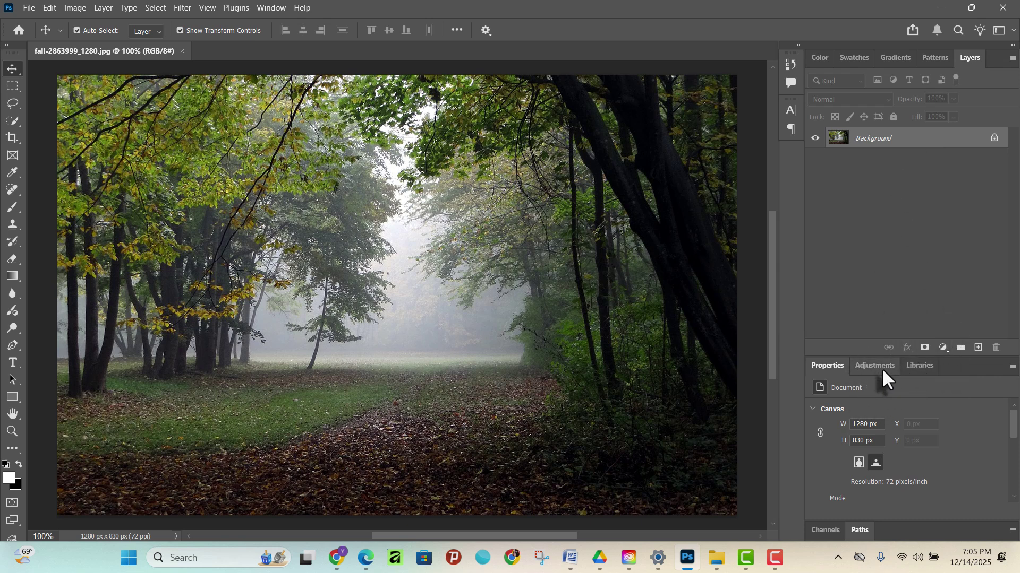
left_click(927, 371)
left_click(1013, 366)
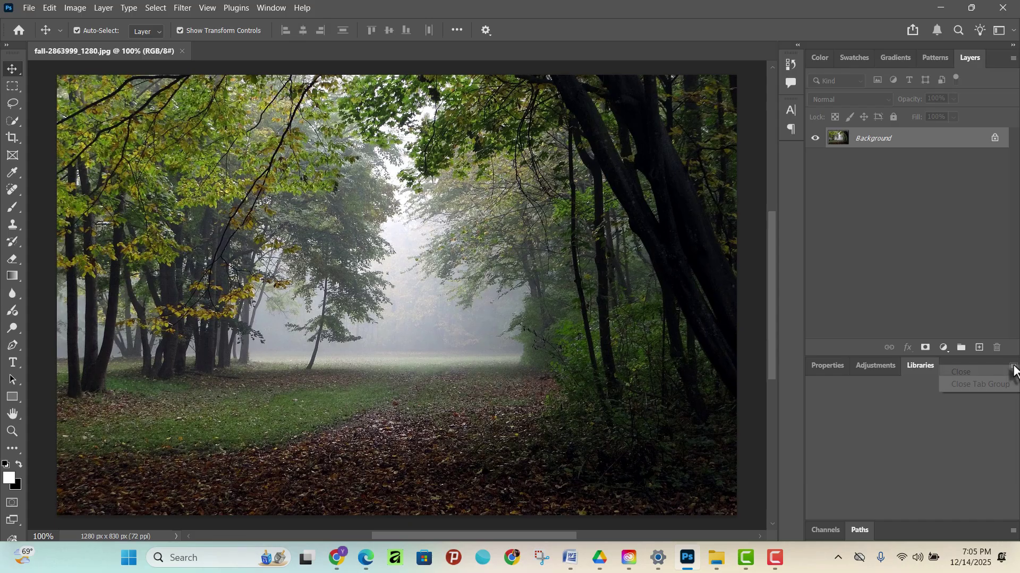
left_click(977, 383)
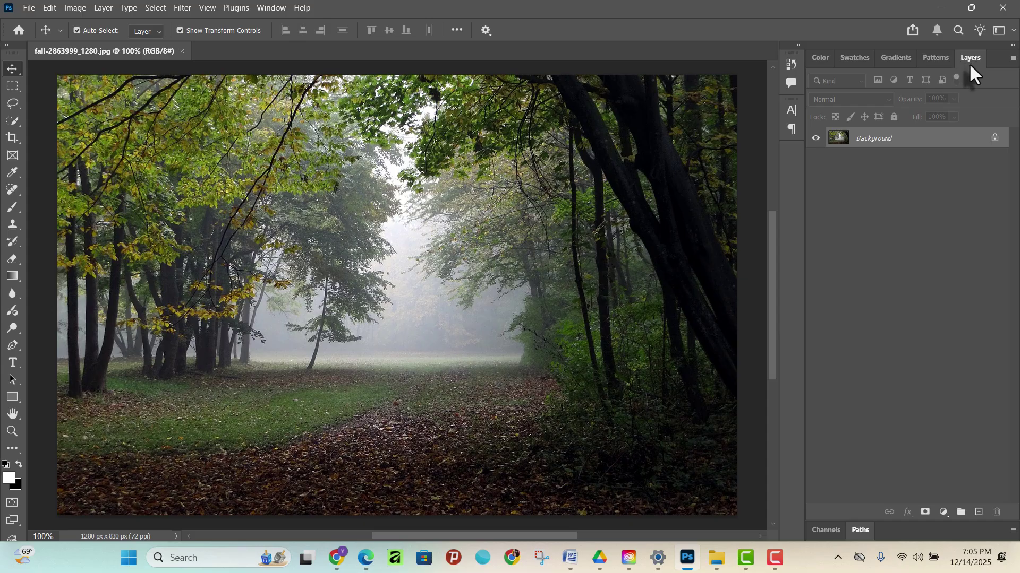
- Hide the Layers panel group and display it again
left_click(270, 9)
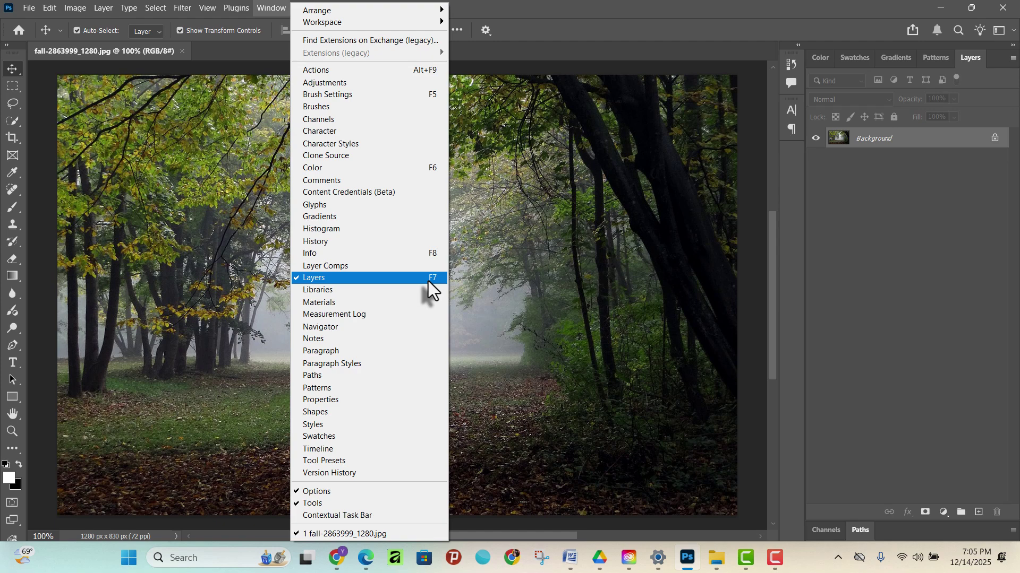
left_click(265, 6)
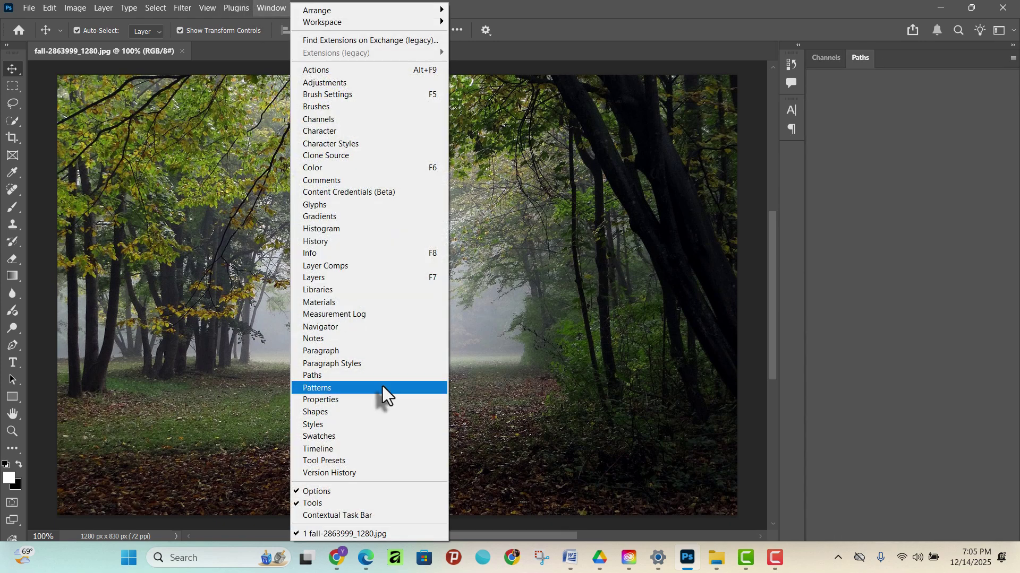
left_click(343, 278)
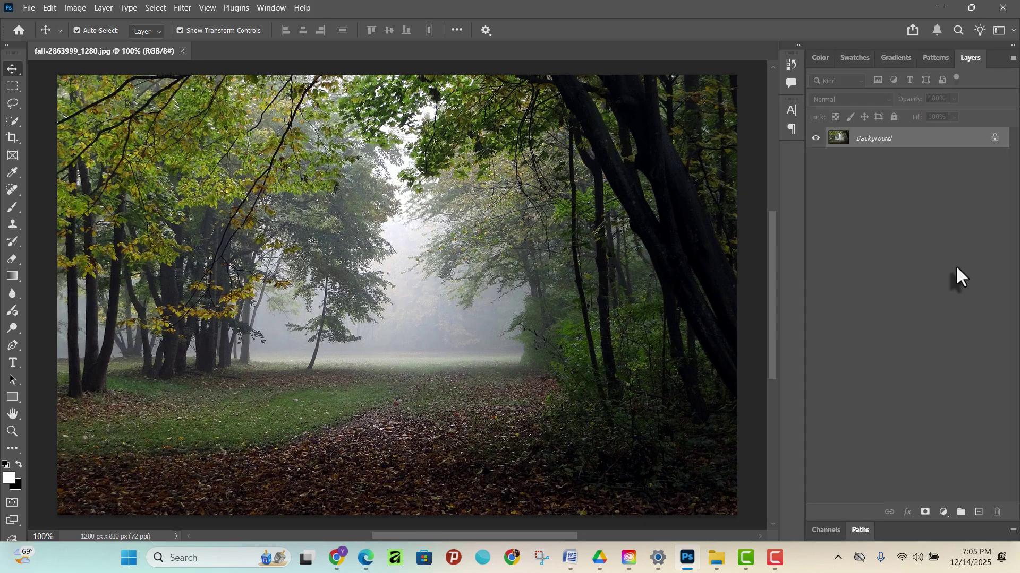
- Examine the forest photo at several zoom levels, from the whole frame to the foggy clearing between the trees
scroll(334, 258, "down", 2)
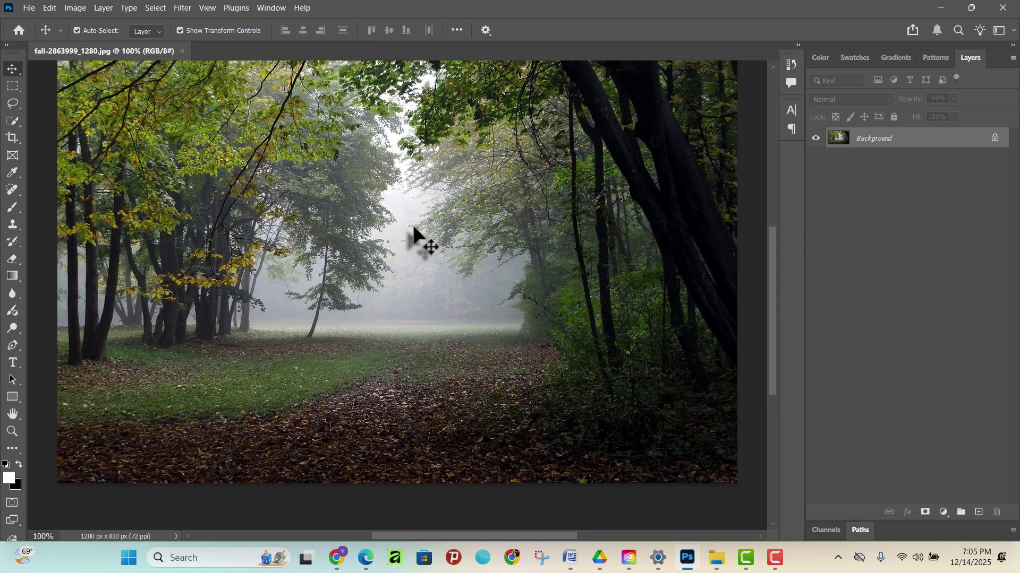
scroll(416, 235, "down", 3)
scroll(447, 185, "up", 2)
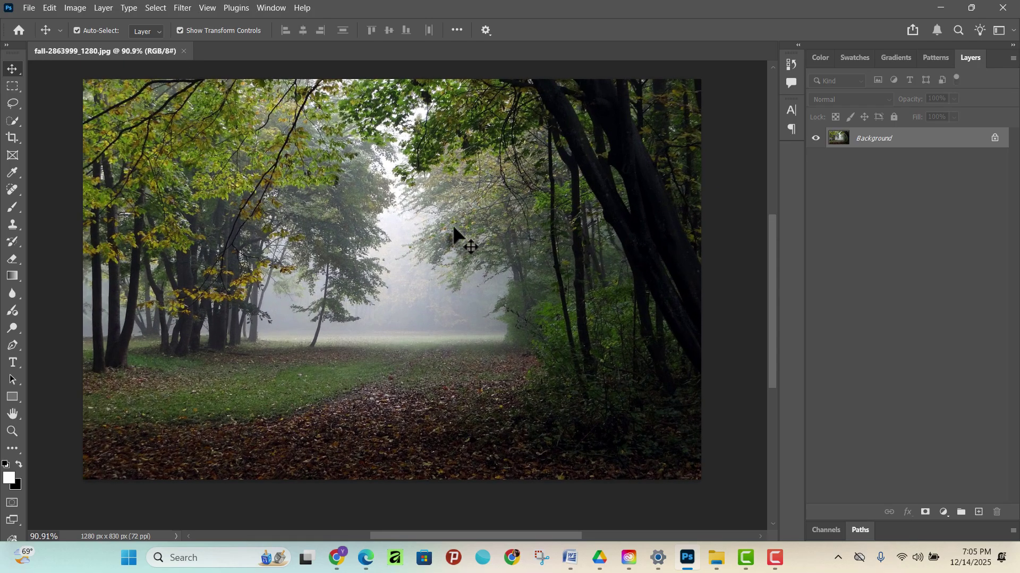
scroll(455, 226, "down", 5)
scroll(457, 228, "up", 8)
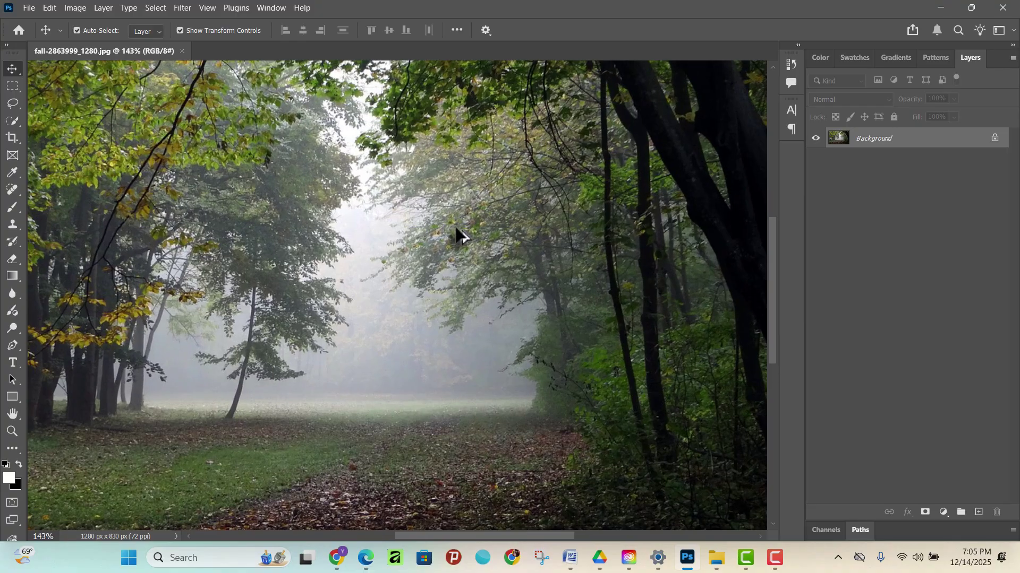
scroll(454, 257, "down", 5)
scroll(455, 247, "up", 6)
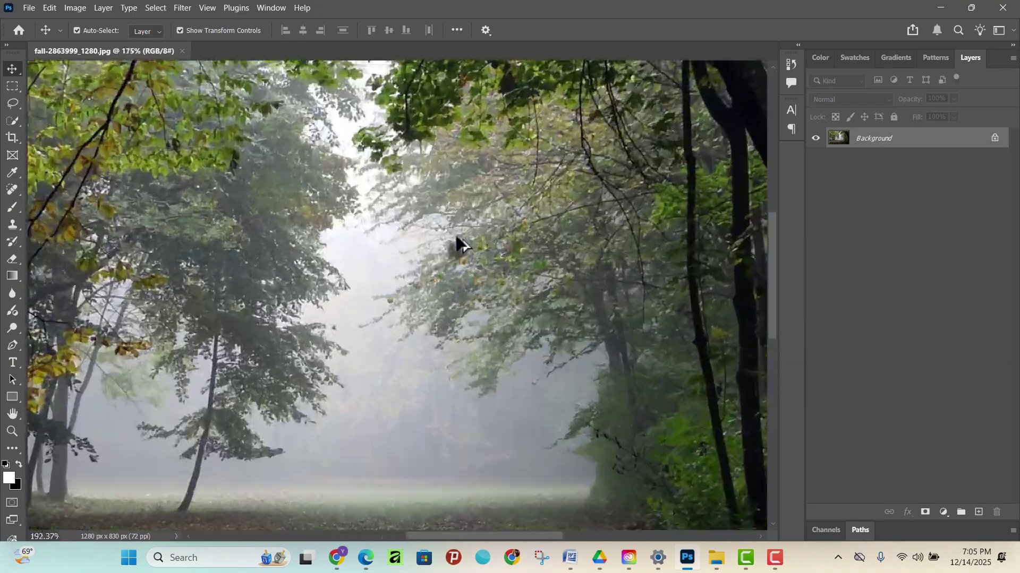
scroll(452, 228, "down", 3)
scroll(453, 229, "down", 3)
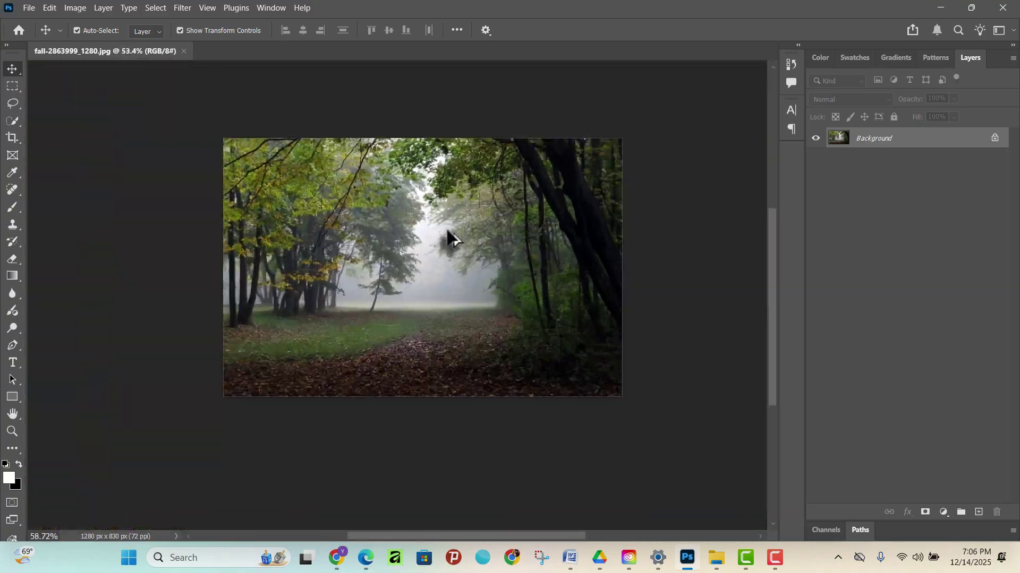
scroll(446, 237, "up", 4)
scroll(447, 258, "down", 3)
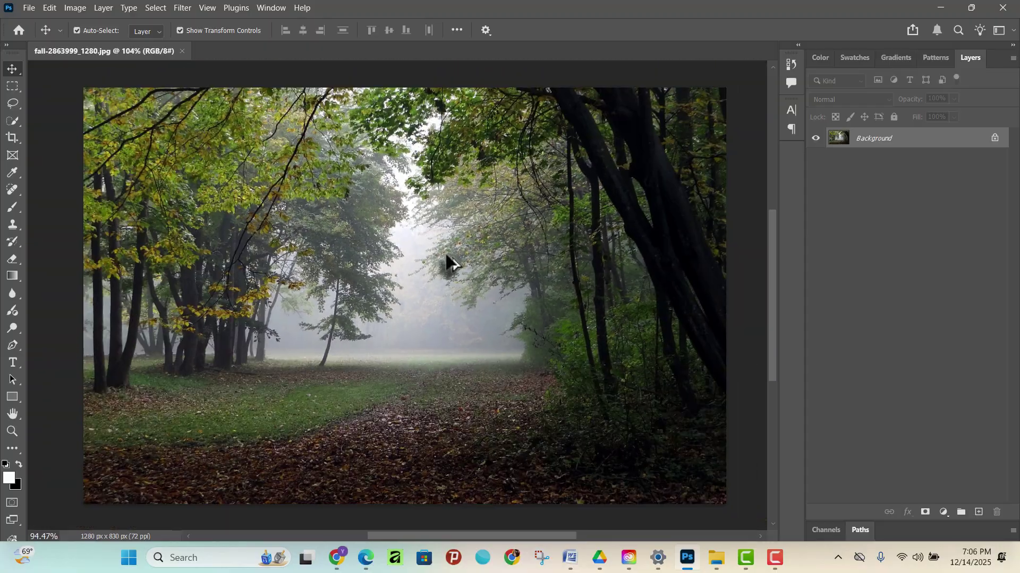
scroll(446, 260, "up", 3)
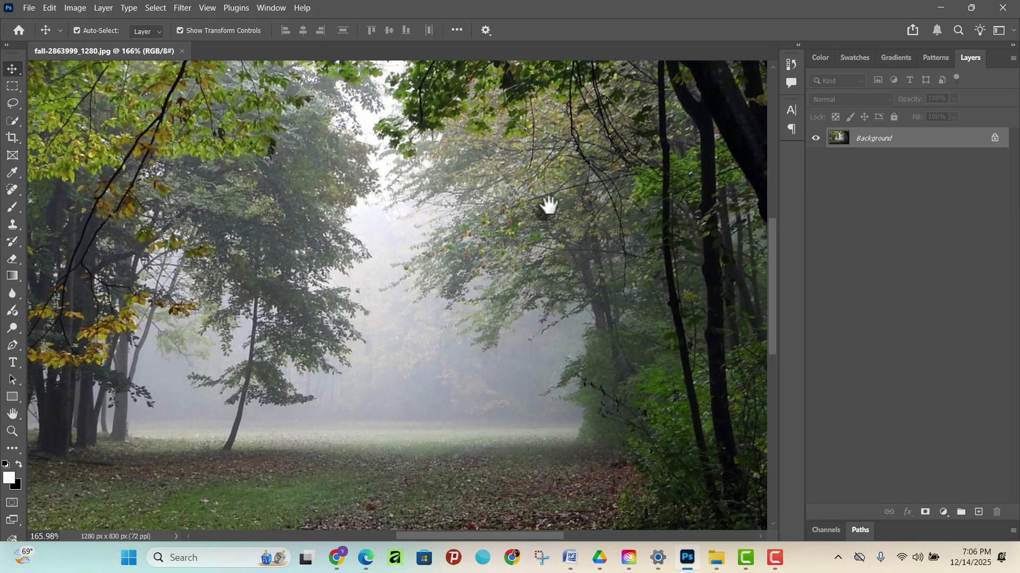
left_click_drag(515, 267, 555, 264)
scroll(555, 264, "down", 3)
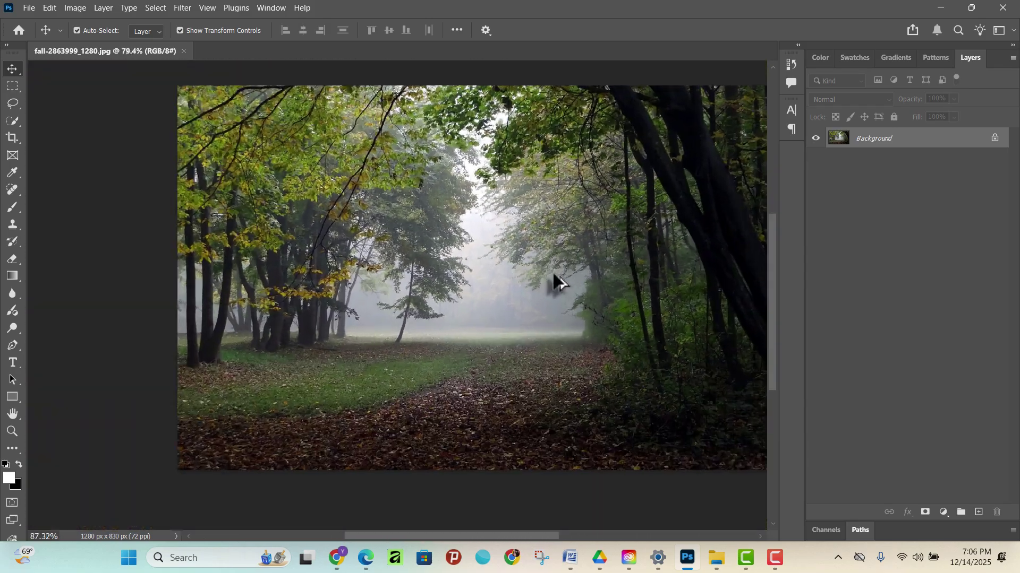
scroll(552, 270, "up", 2)
scroll(553, 272, "down", 2)
scroll(554, 275, "up", 4)
scroll(553, 275, "down", 4)
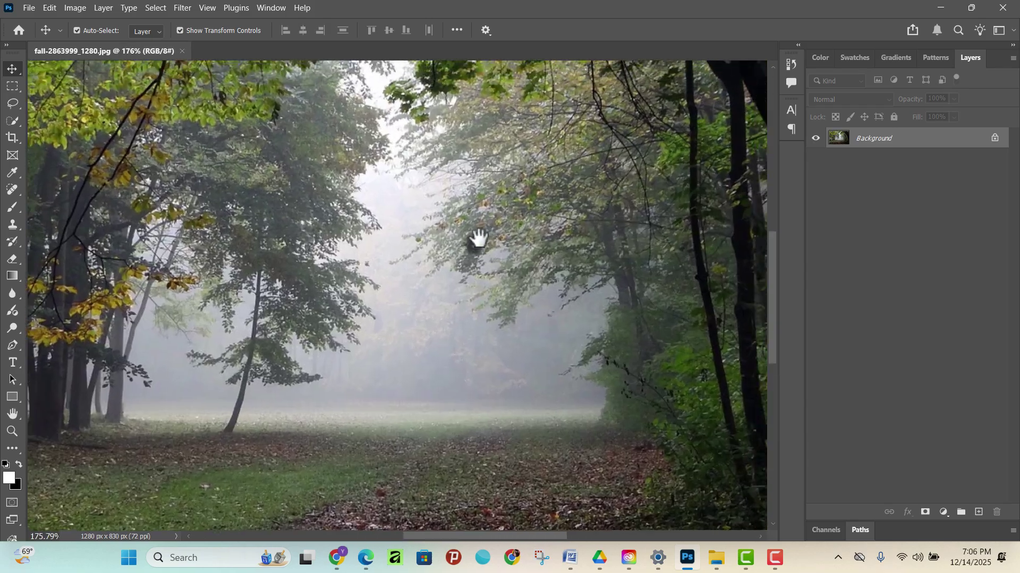
scroll(578, 232, "down", 3)
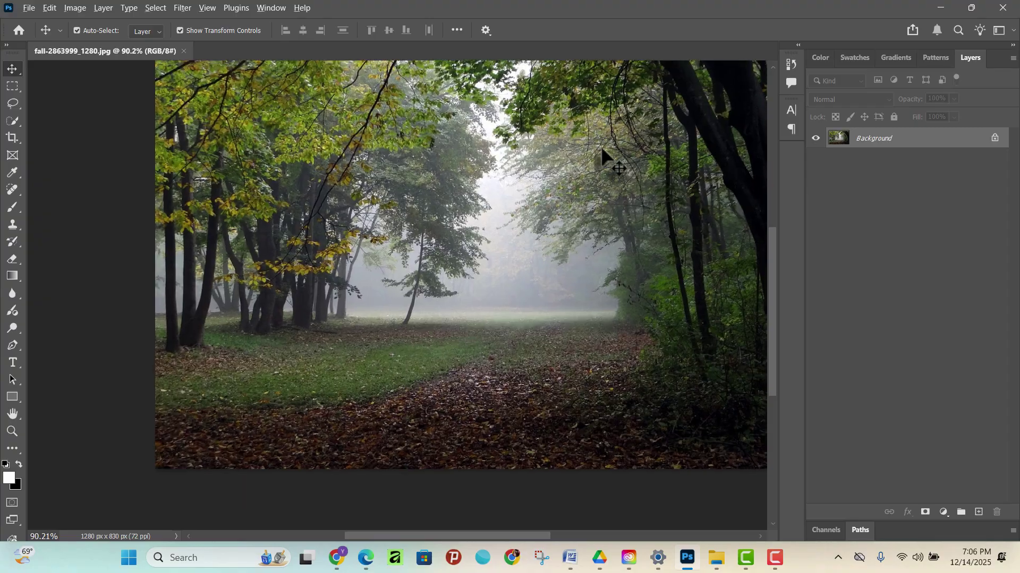
- Unlock the Background layer of the forest photo and rename it FOREST
left_click_drag(610, 166, 519, 218)
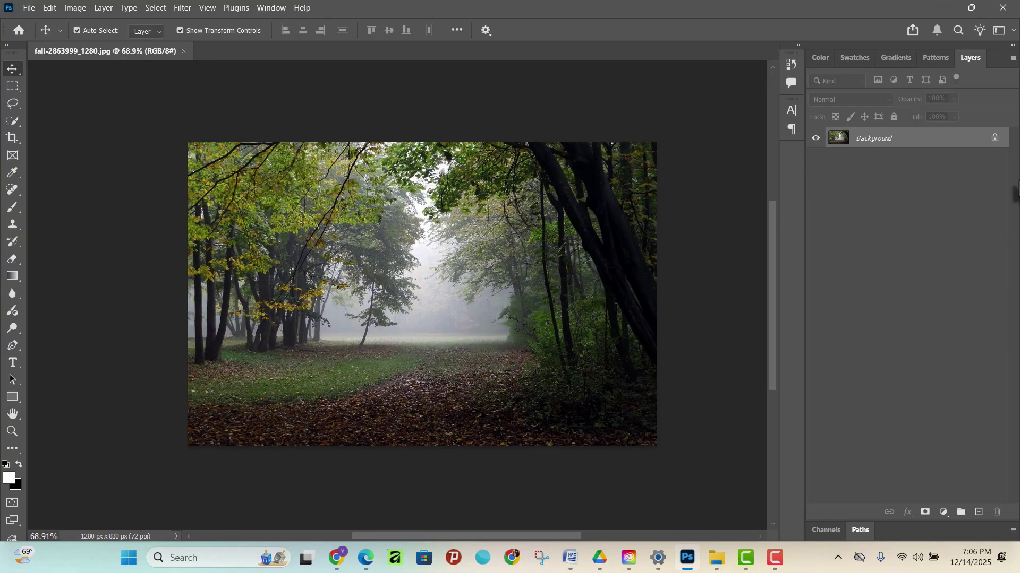
left_click(994, 138)
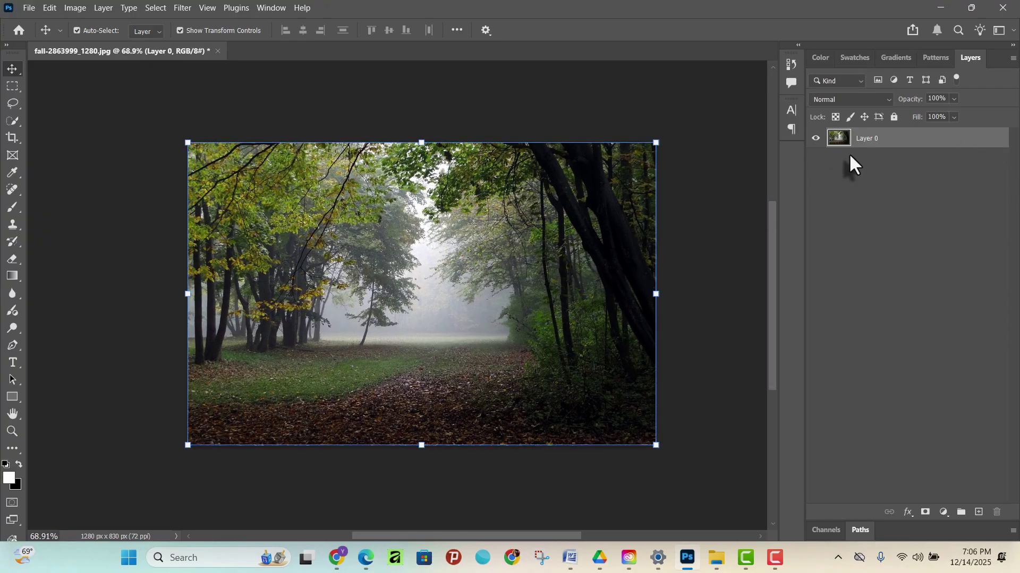
double_click(871, 138)
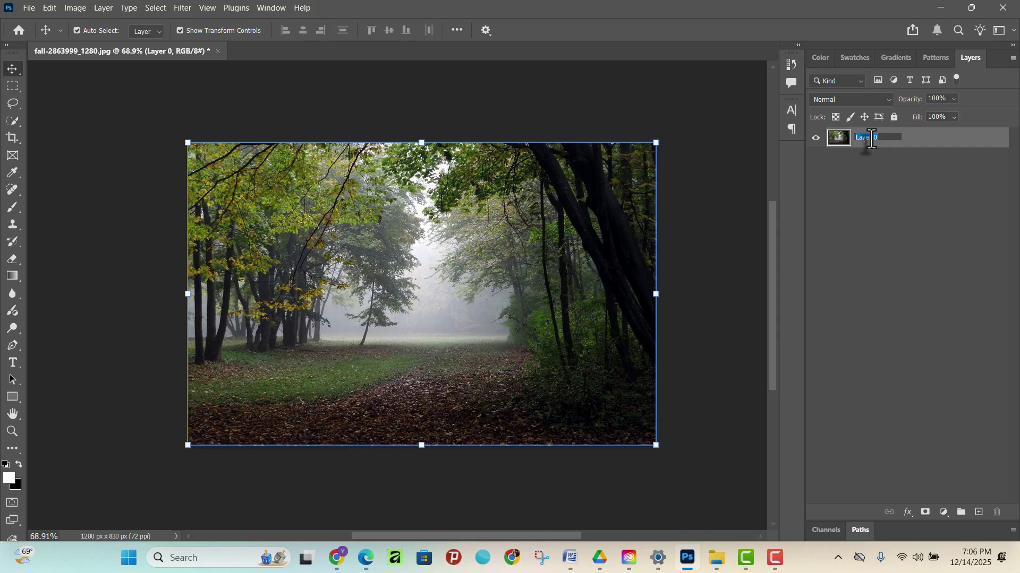
type("FOREST")
key("Return")
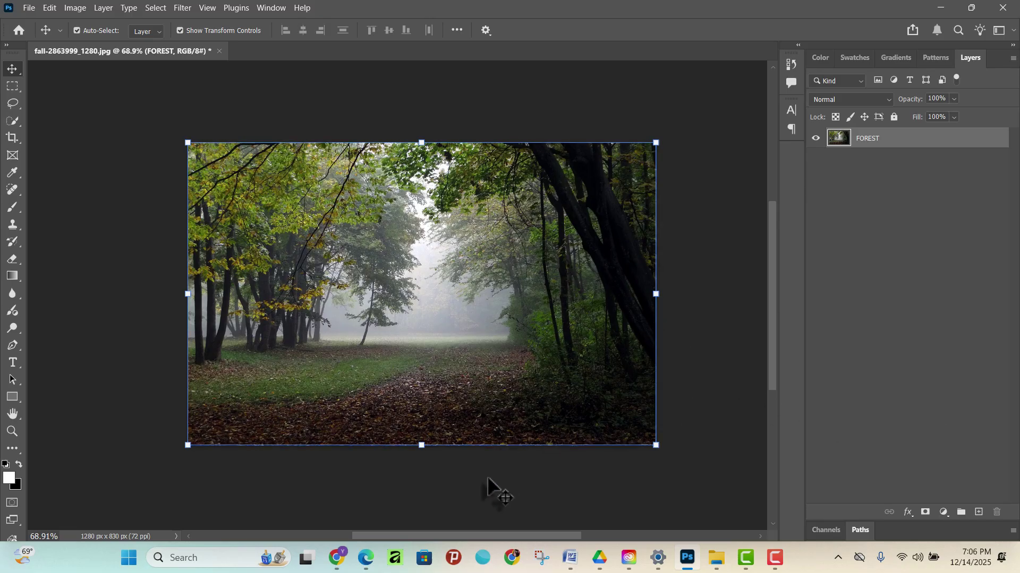
left_click(438, 486)
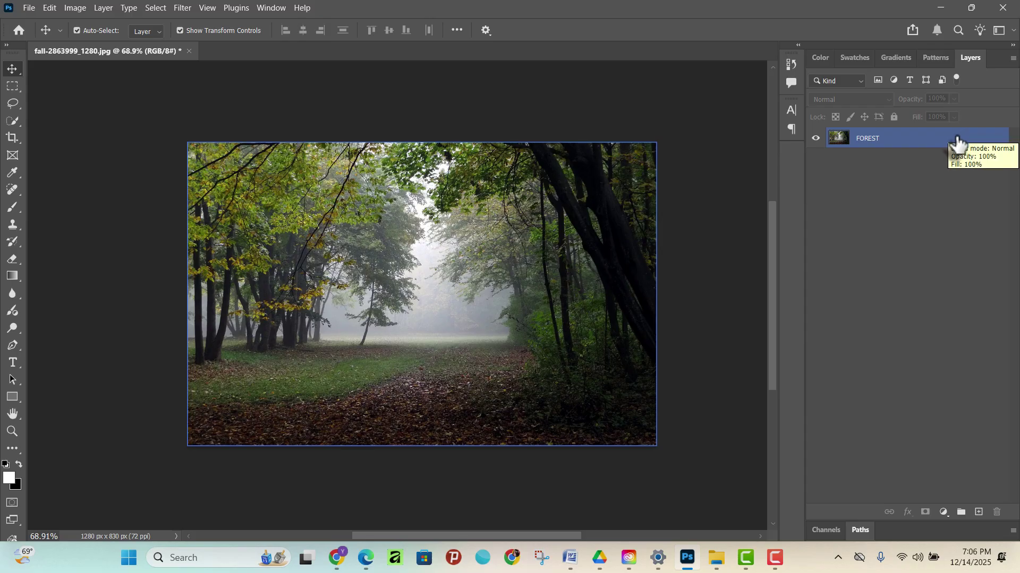
left_click(911, 142)
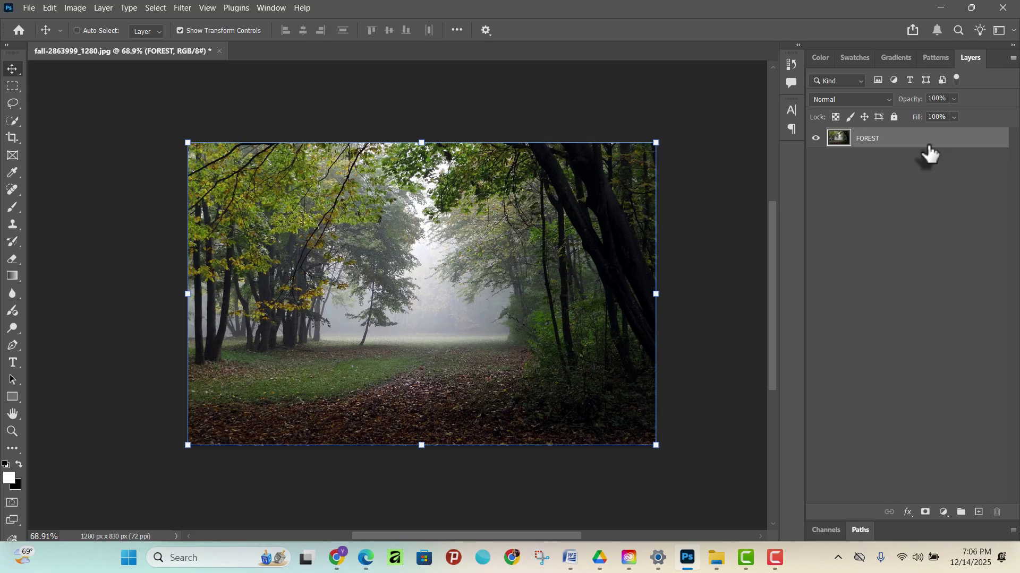
right_click(909, 136, "ctrl")
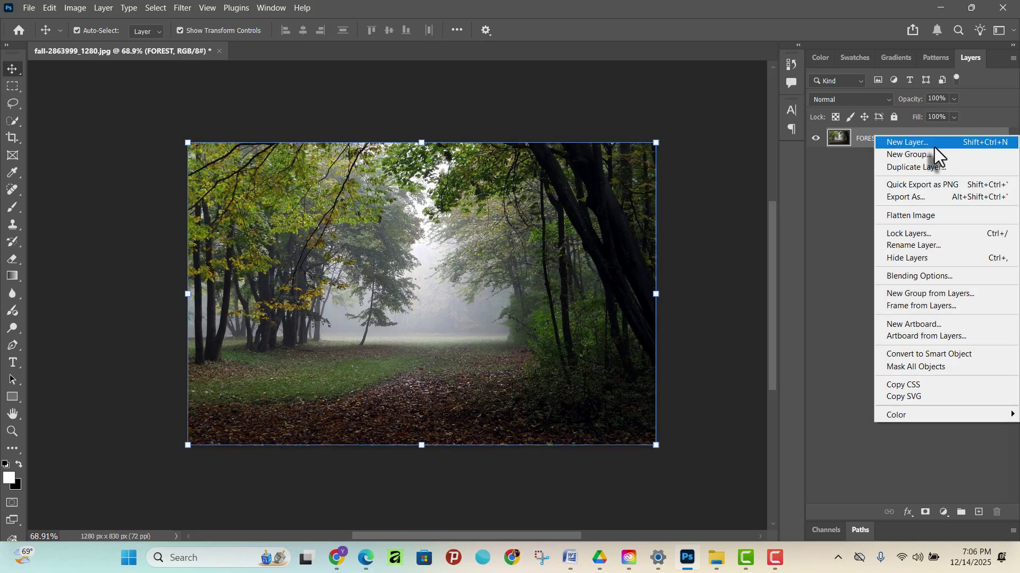
left_click(861, 138)
left_click(105, 7)
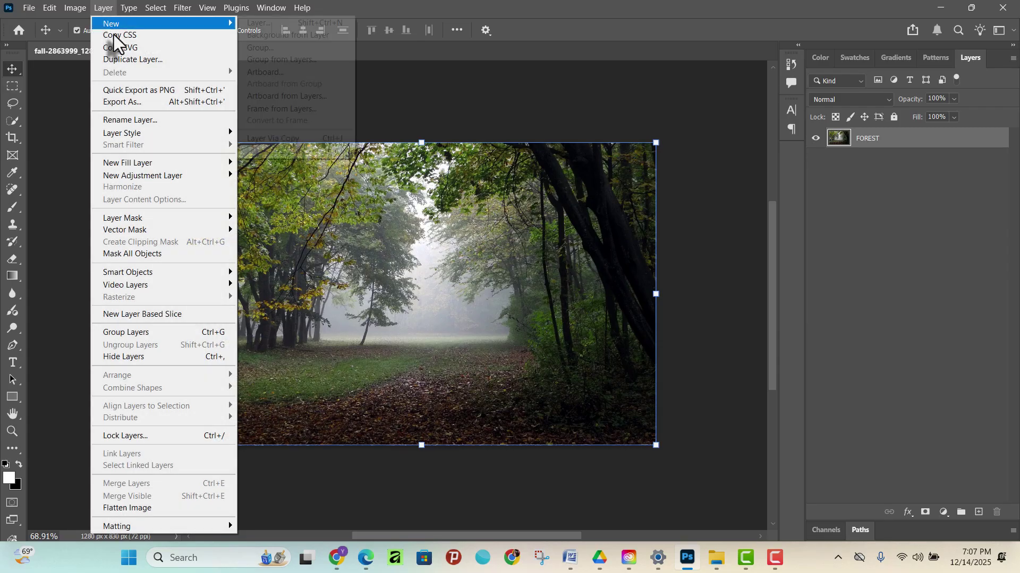
left_click(951, 139)
left_click_drag(865, 144, 975, 514)
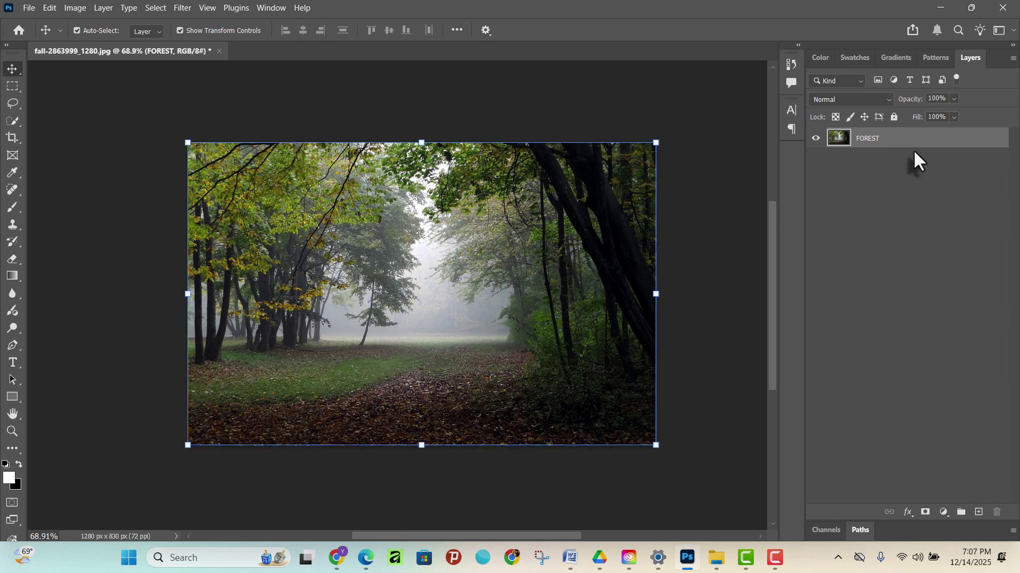
- Duplicate the FOREST layer and rename the copy BLURE FOREST
left_click_drag(915, 153, 922, 142)
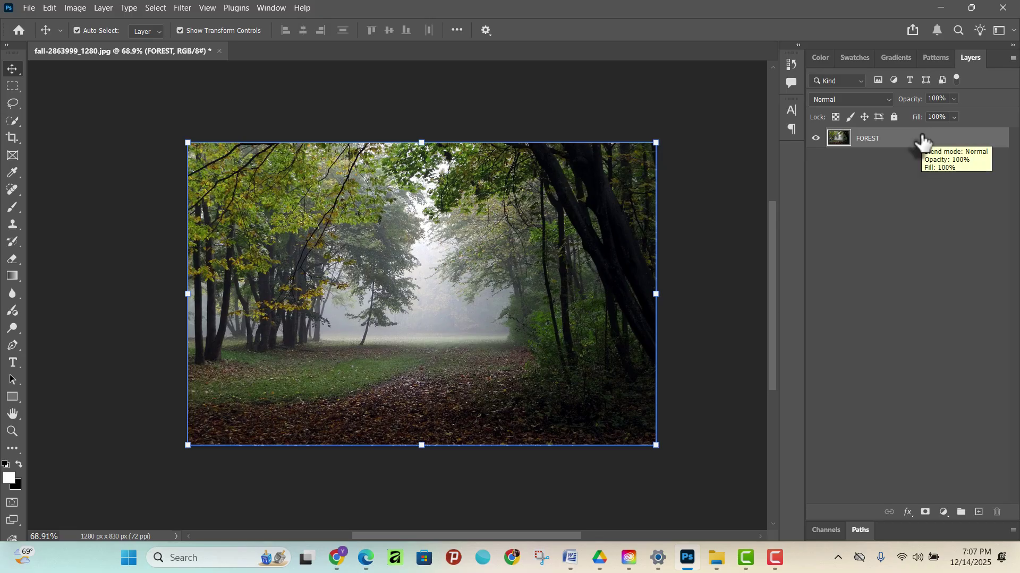
key("ctrl+j")
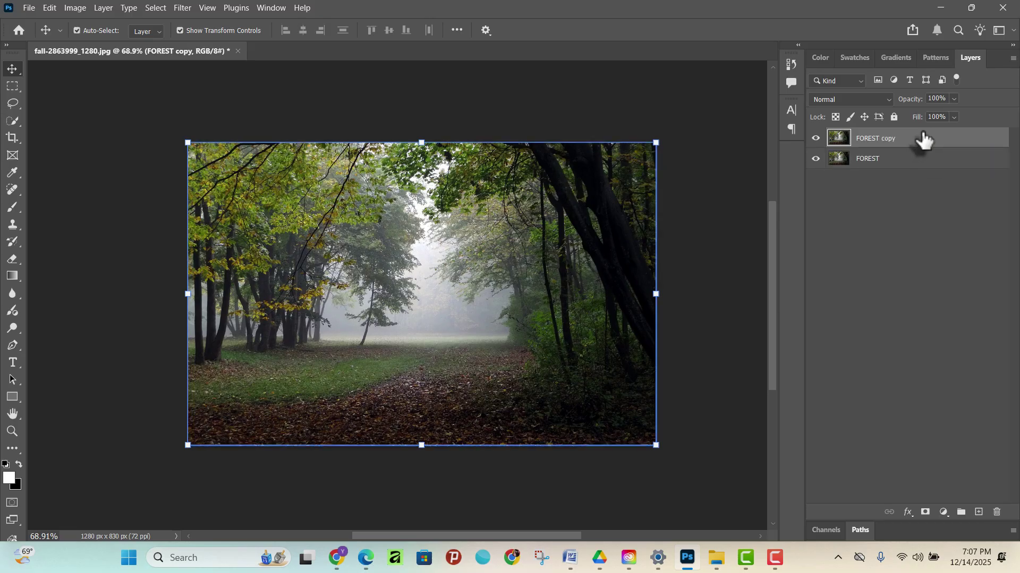
left_click_drag(892, 141, 844, 158)
double_click(879, 142)
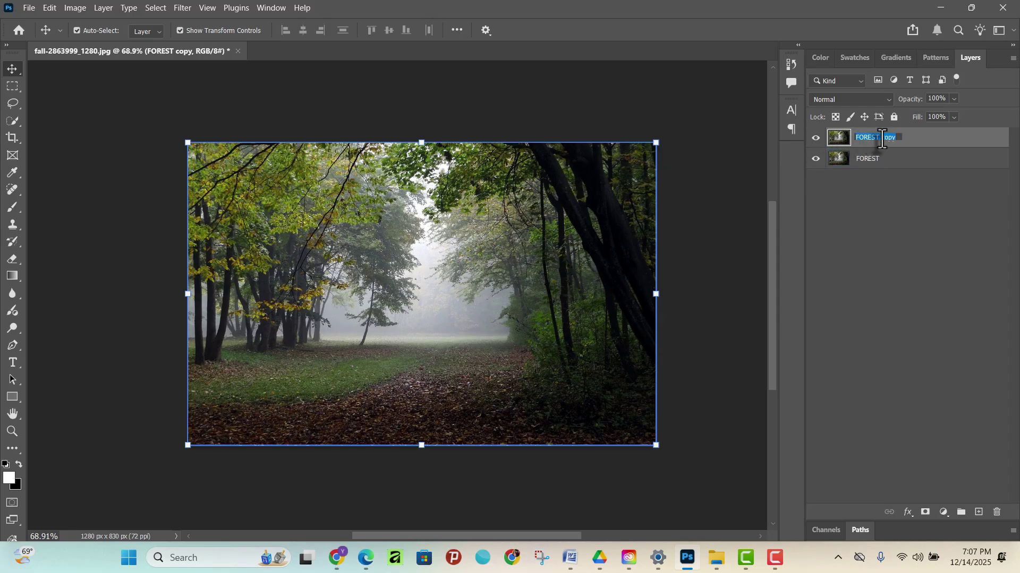
type("BLU")
type("REST")
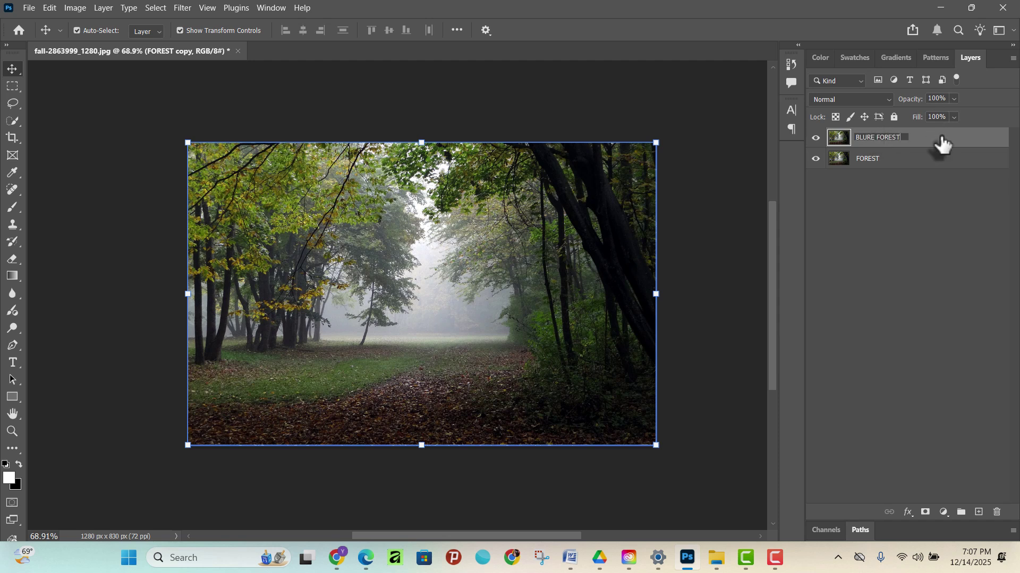
key("Return")
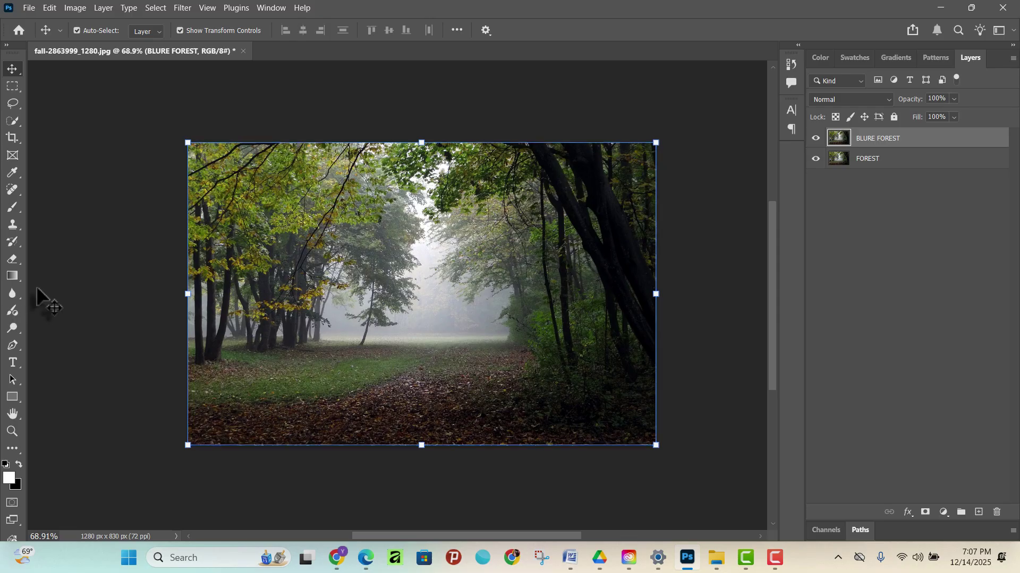
left_click(892, 155)
left_click(888, 147)
left_click(874, 162)
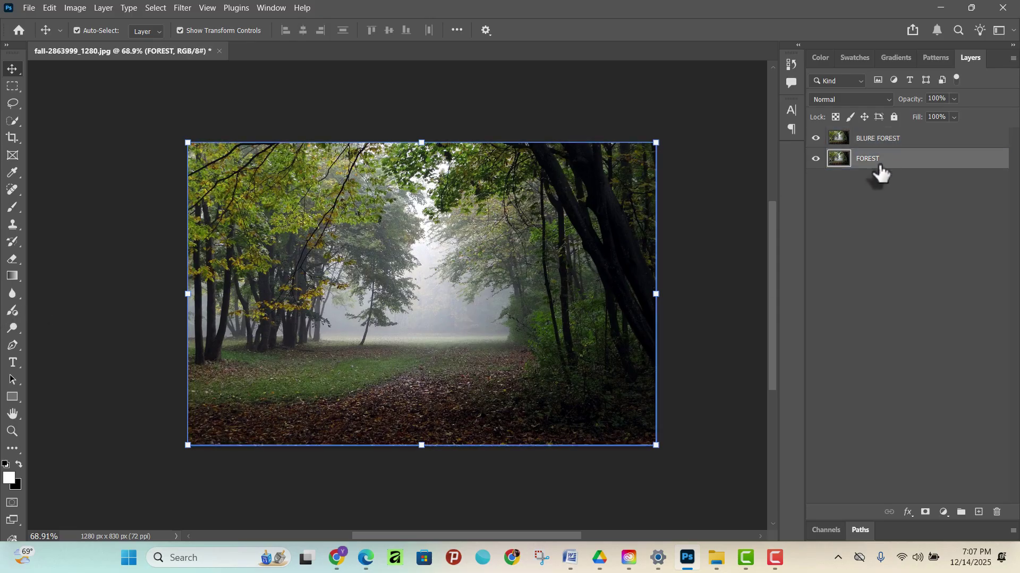
left_click(891, 237)
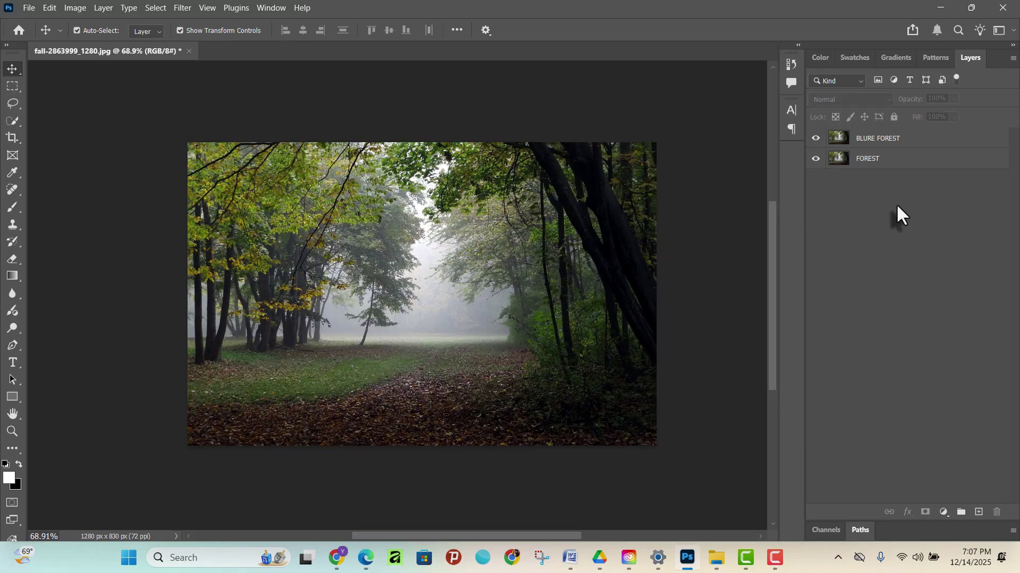
left_click(902, 140)
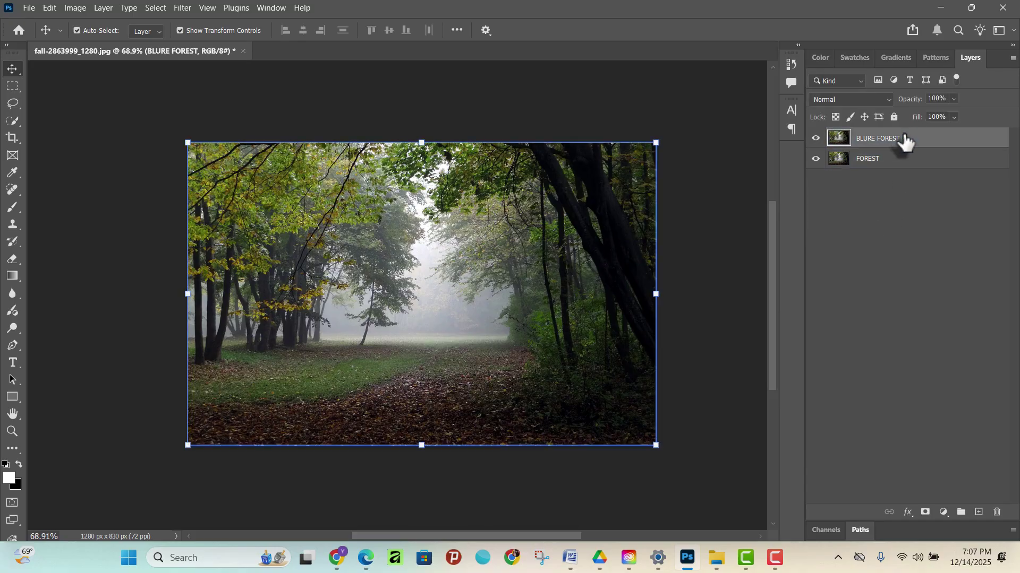
left_click(133, 406)
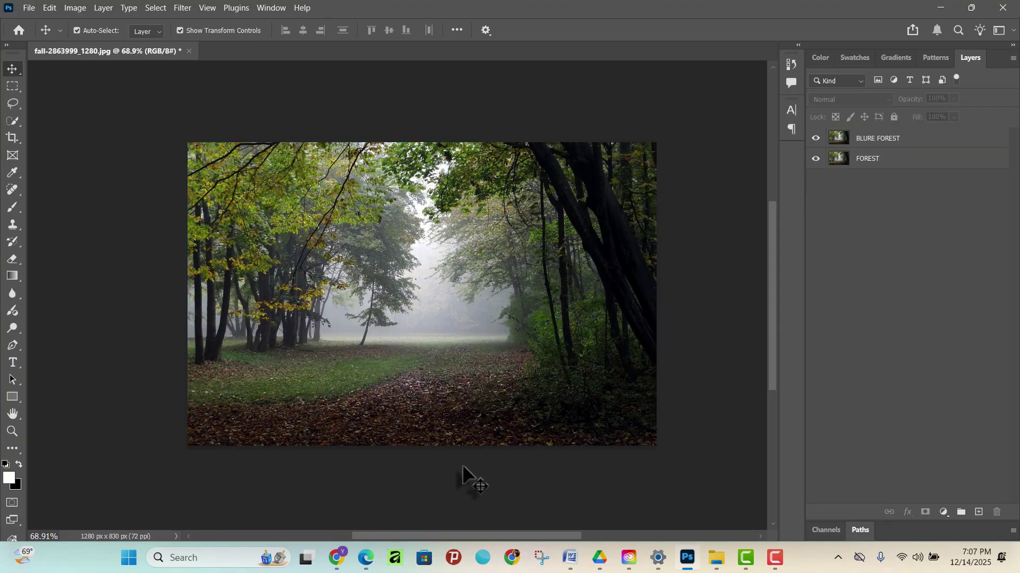
left_click(313, 417)
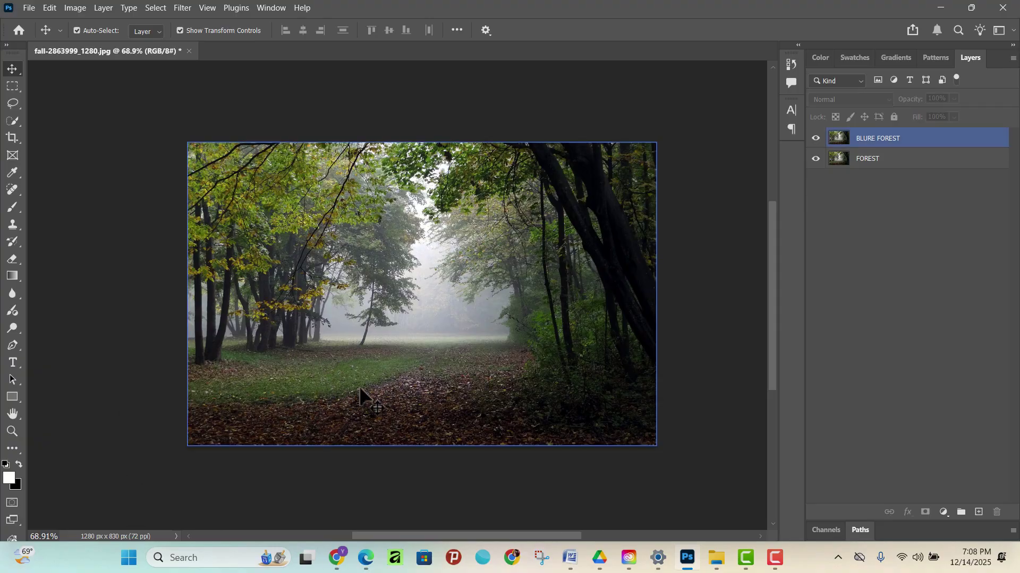
left_click(107, 101)
- Open the road photo path-2661557_1280 from the SUNDAY PHOTO EDITING folder as a second document
left_click(28, 8)
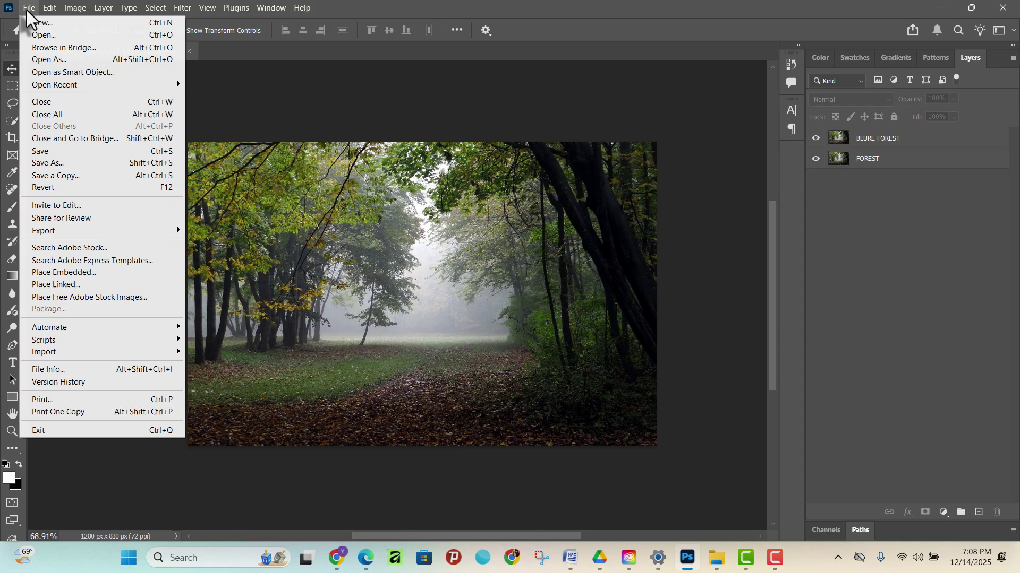
left_click(53, 39)
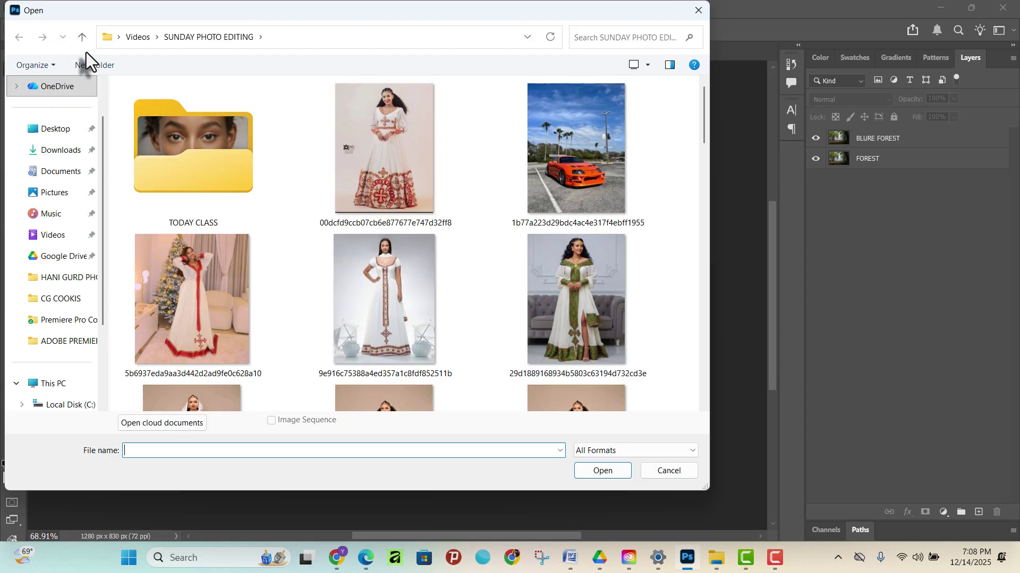
scroll(382, 213, "down", 15)
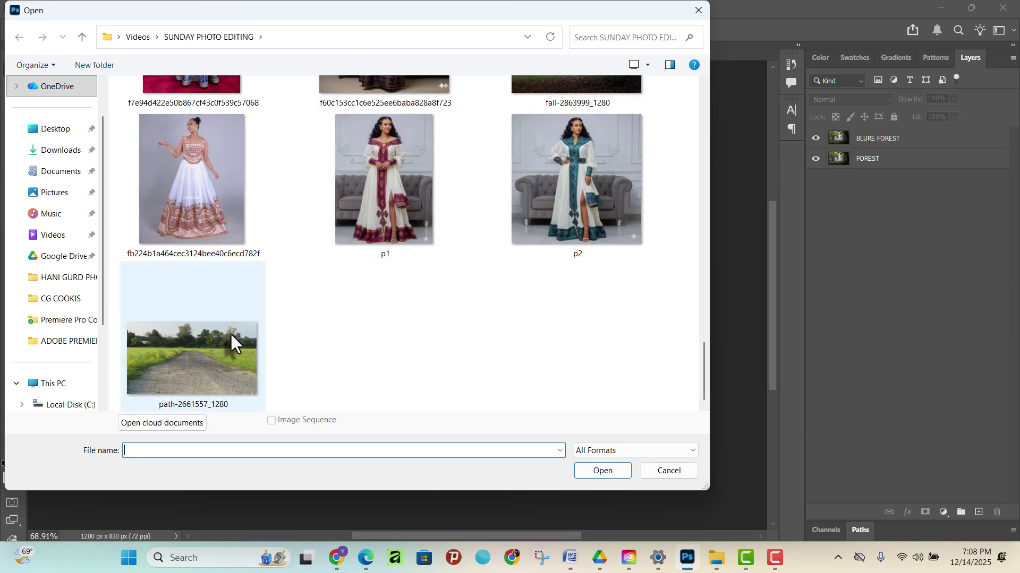
left_click(231, 333)
double_click(180, 348)
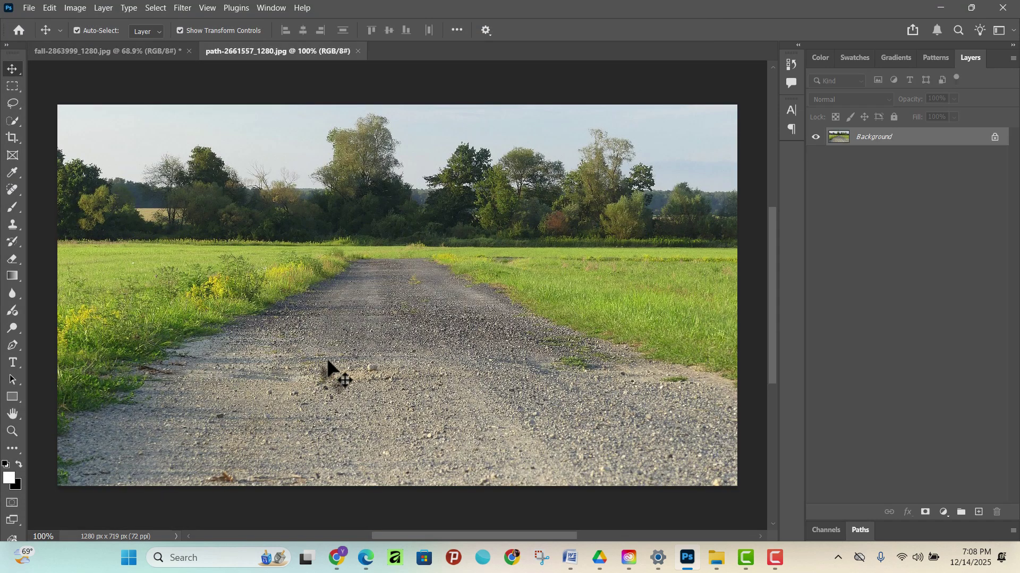
- Unlock the Background layer of the road photo and rename it GRASS
left_click(994, 138)
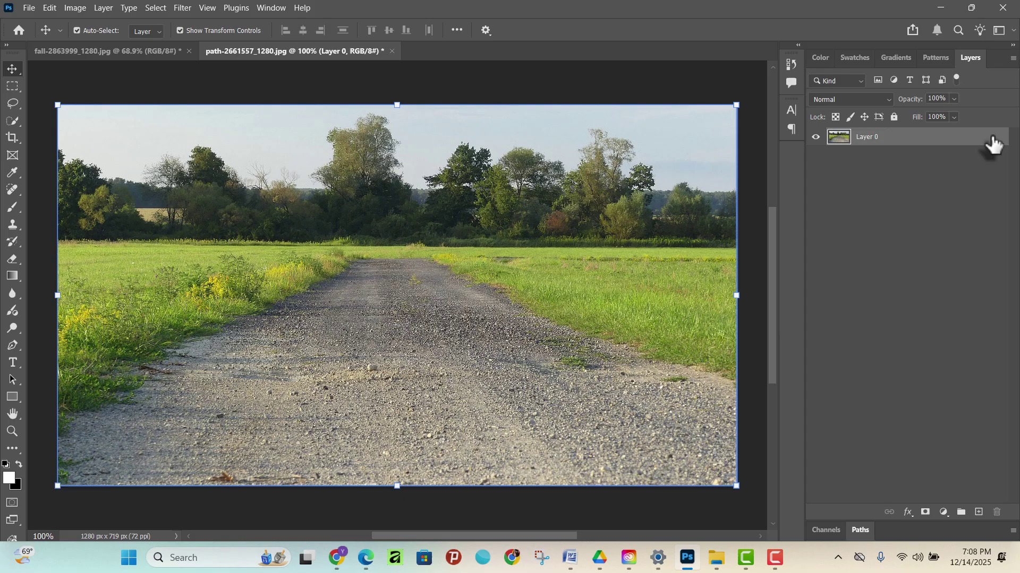
double_click(869, 136)
type("GRASS")
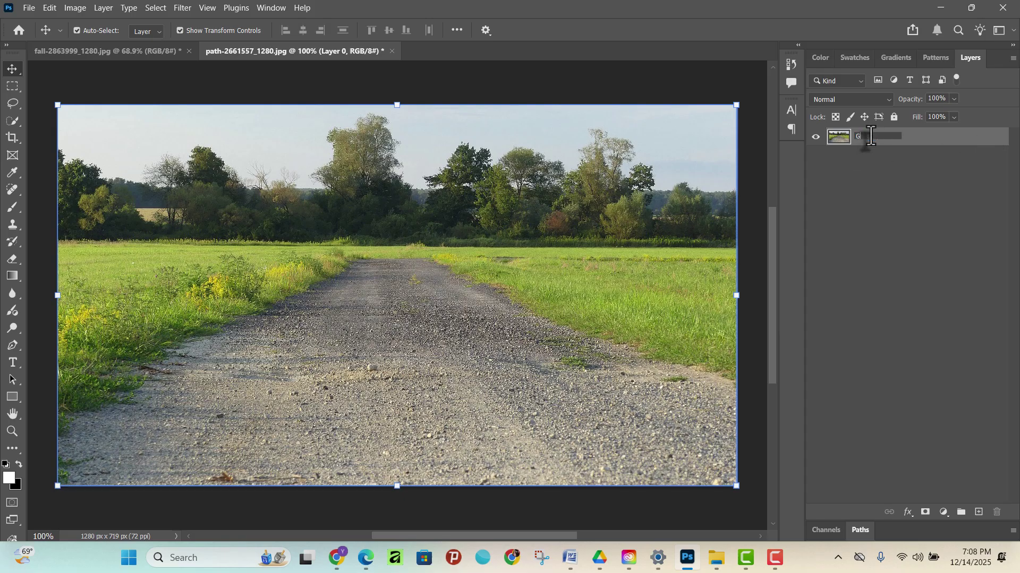
key("Return")
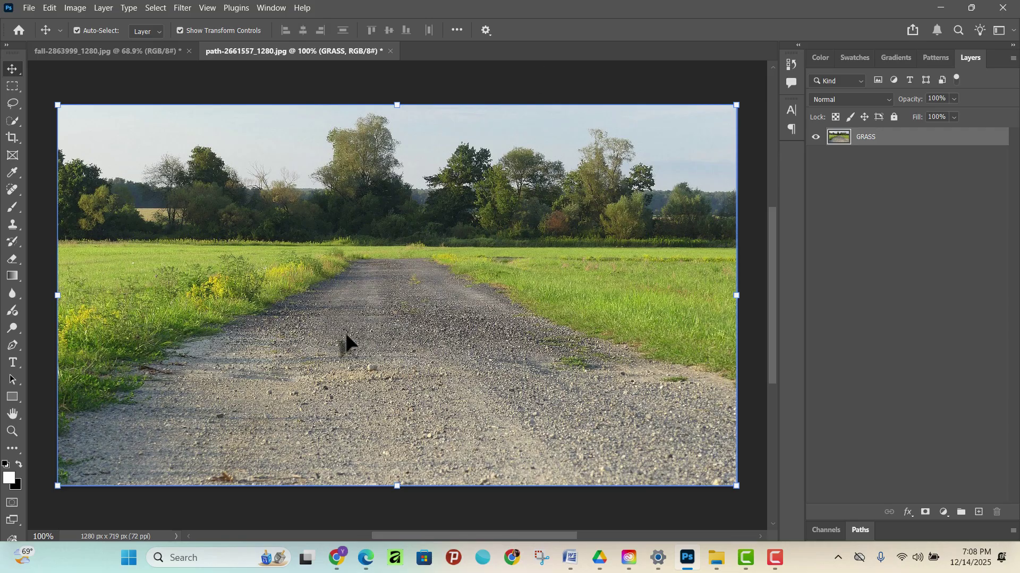
- Select the grass and gravel road below the tree line with the Rectangular Marquee tool, across the full image width and about 444 px high
scroll(344, 334, "down", 3)
scroll(346, 348, "up", 3)
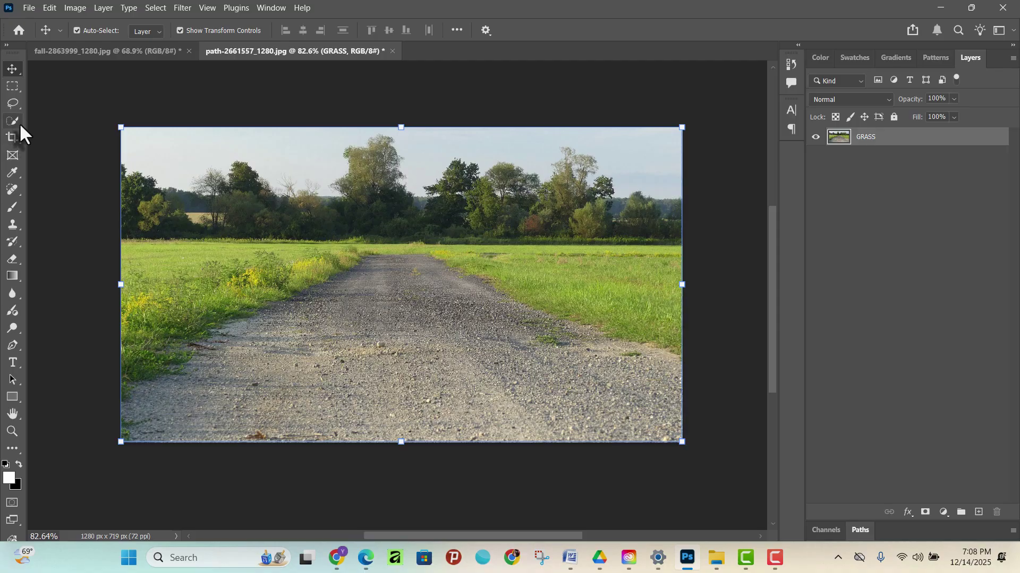
left_click(10, 87)
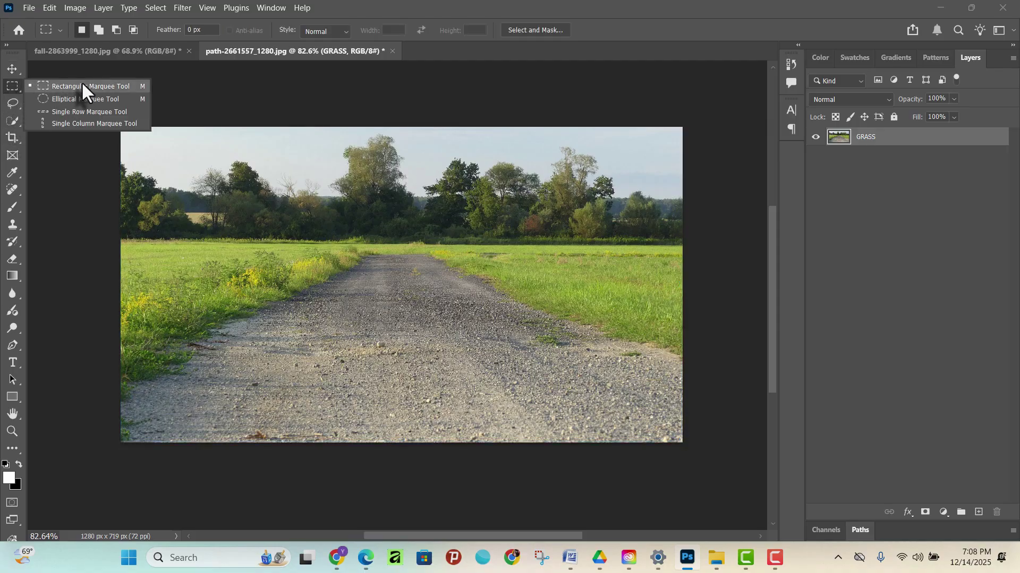
left_click(11, 85)
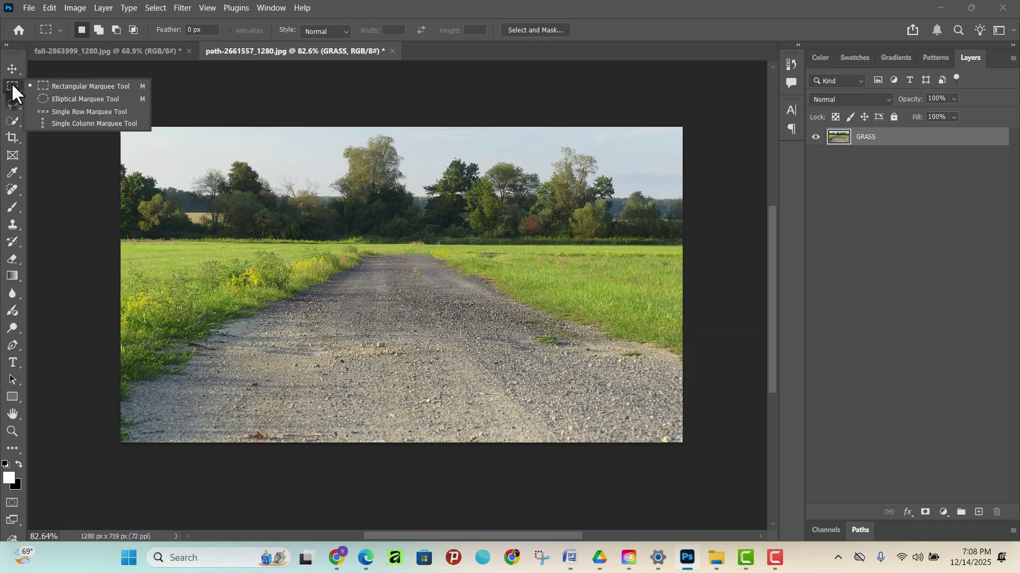
left_click(118, 87)
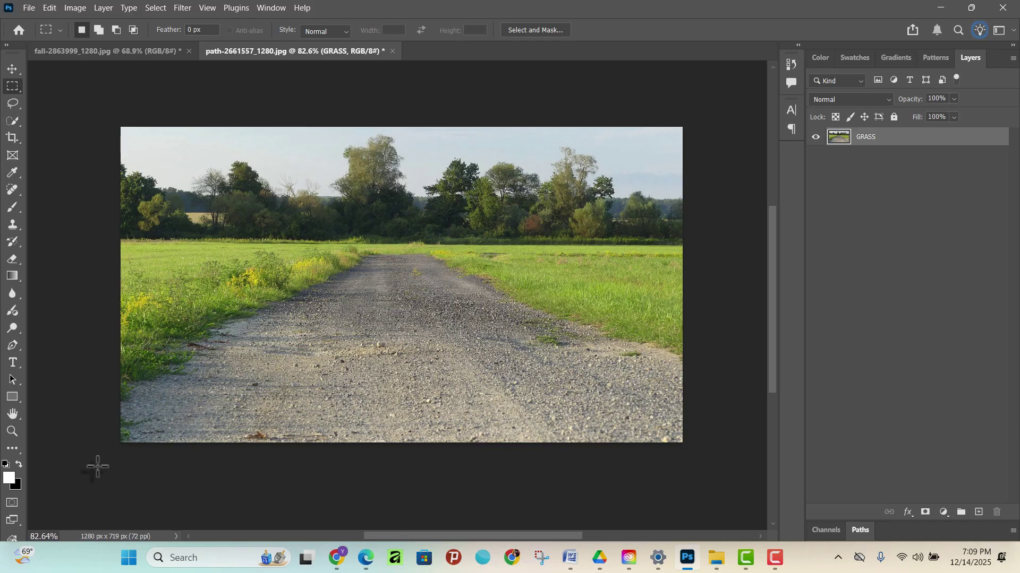
left_click_drag(98, 468, 515, 376)
left_click(184, 448)
left_click_drag(137, 437, 409, 266)
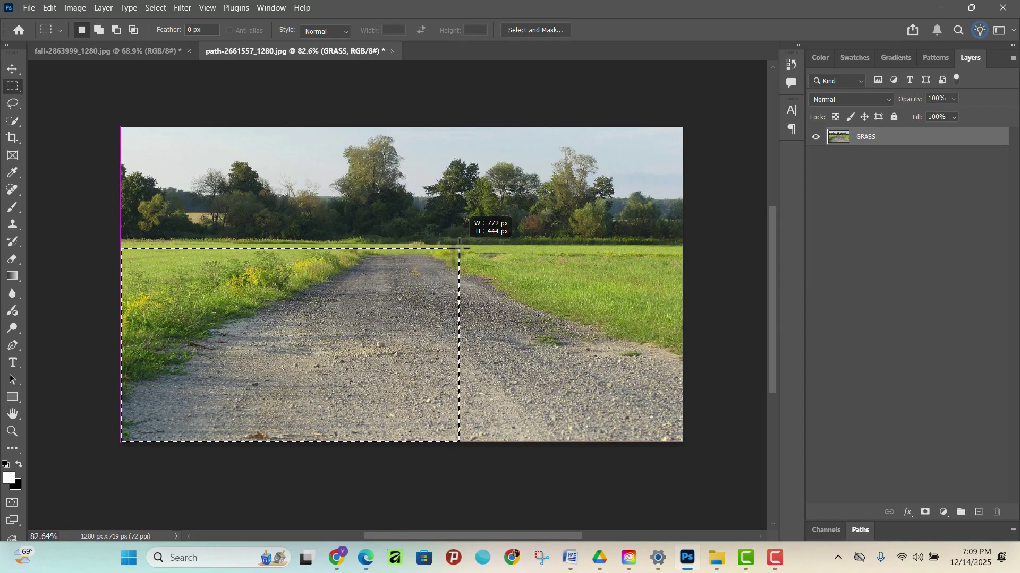
left_click_drag(459, 248, 707, 247)
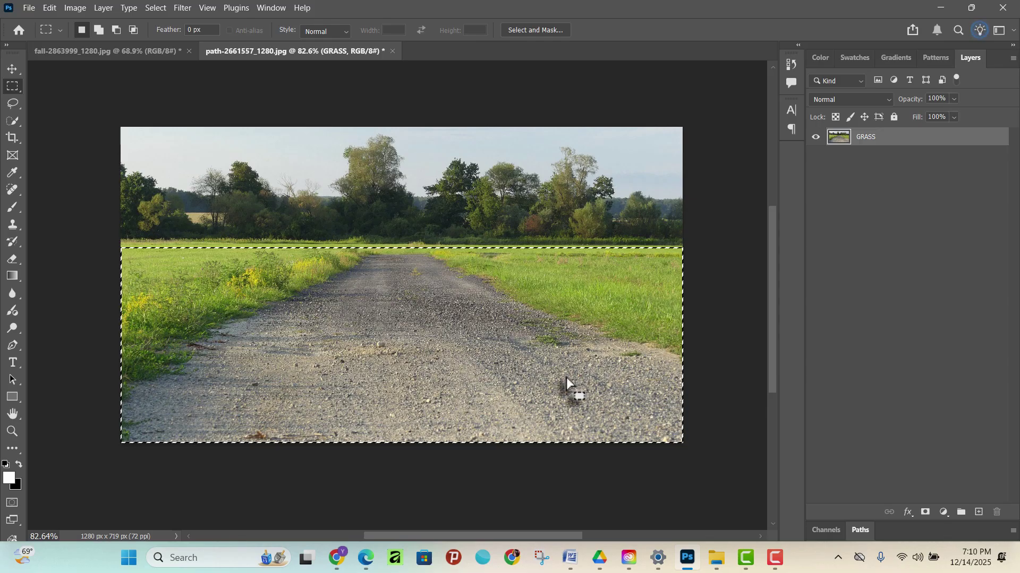
- Move the selected grass and gravel road from the road photo into the fall-2863999_1280 document as a new layer
left_click(10, 71)
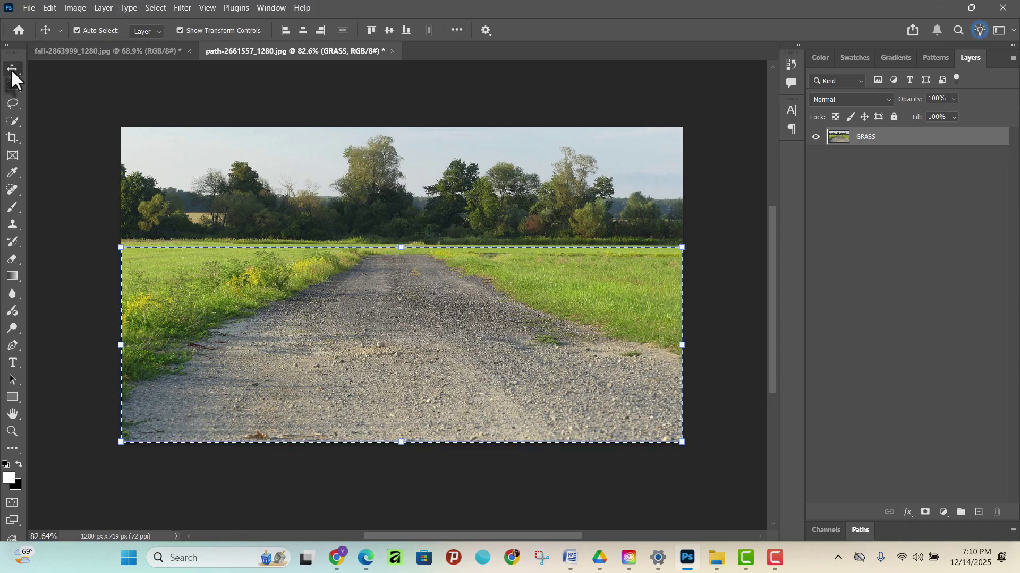
left_click_drag(358, 379, 435, 337)
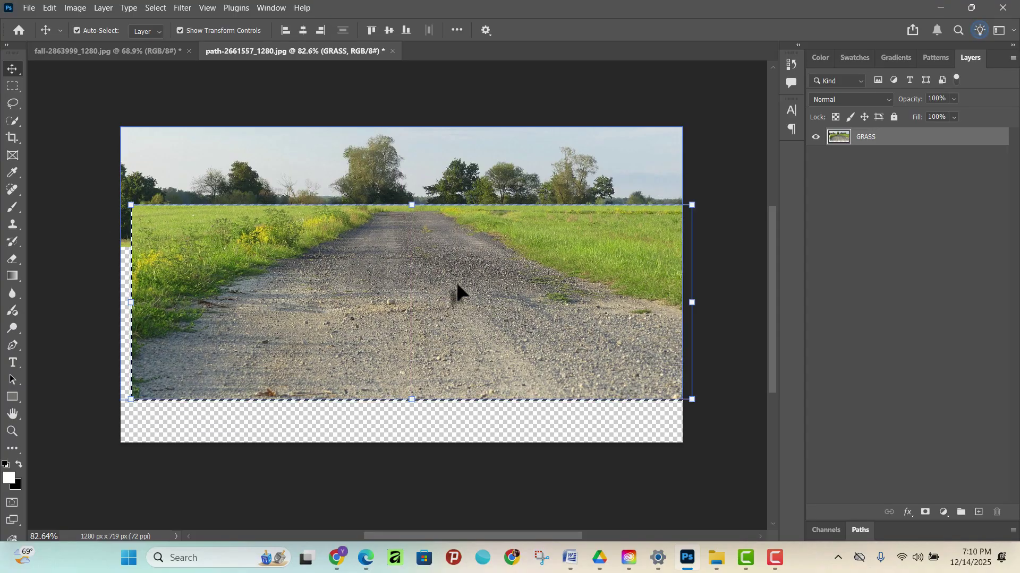
left_click(86, 57)
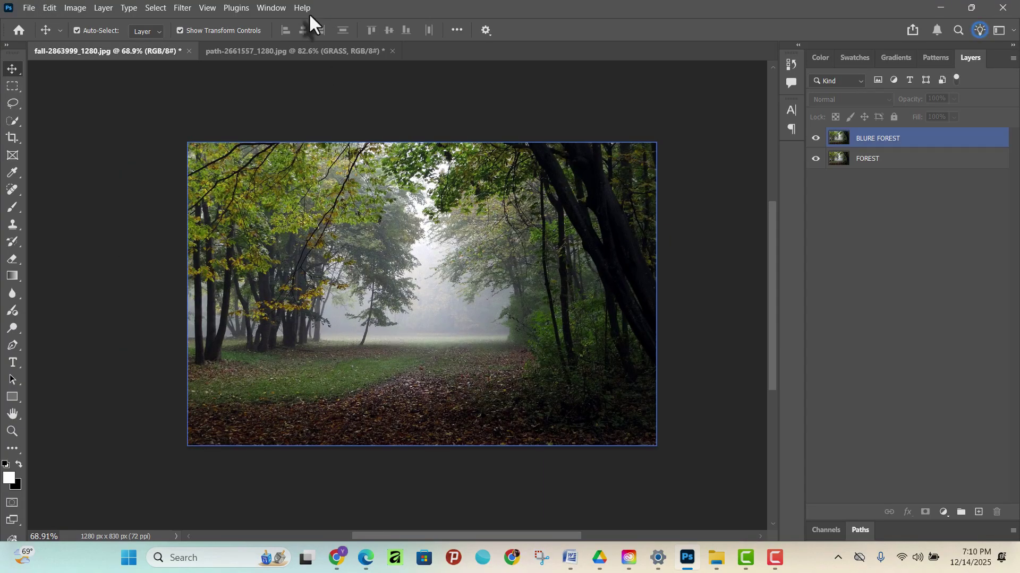
left_click(327, 52)
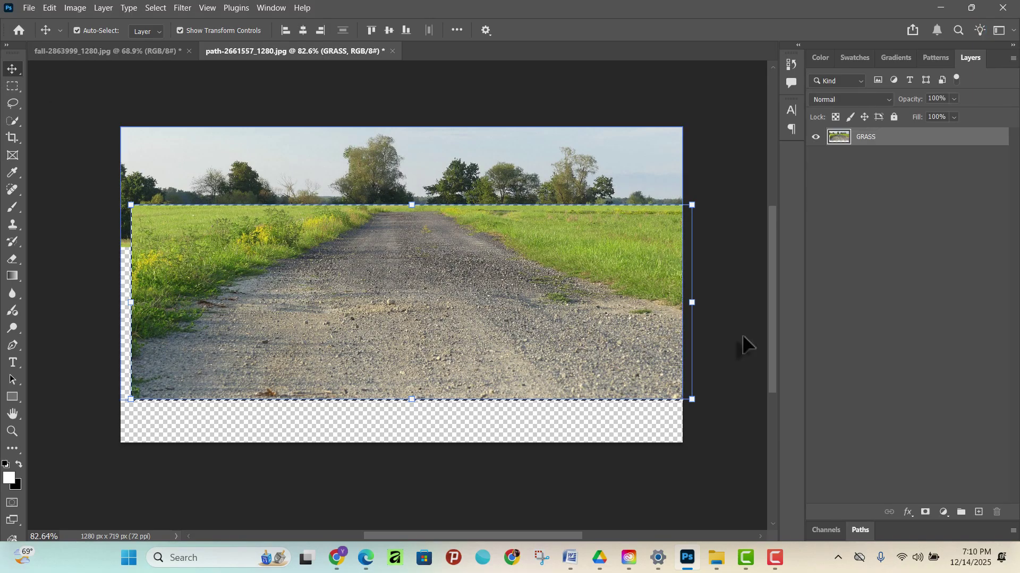
left_click_drag(491, 330, 123, 91)
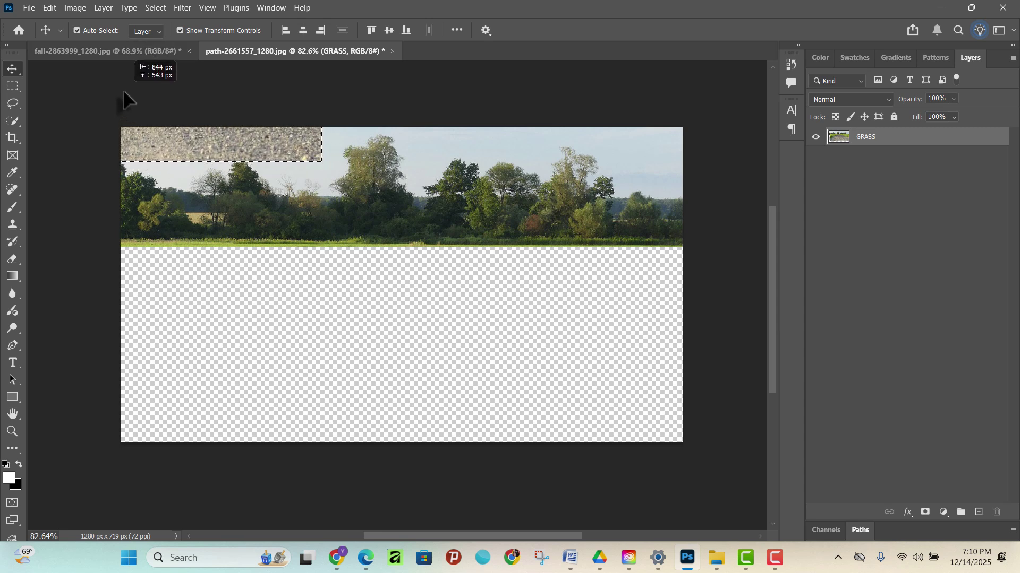
left_click_drag(122, 89, 120, 55)
left_click(96, 50)
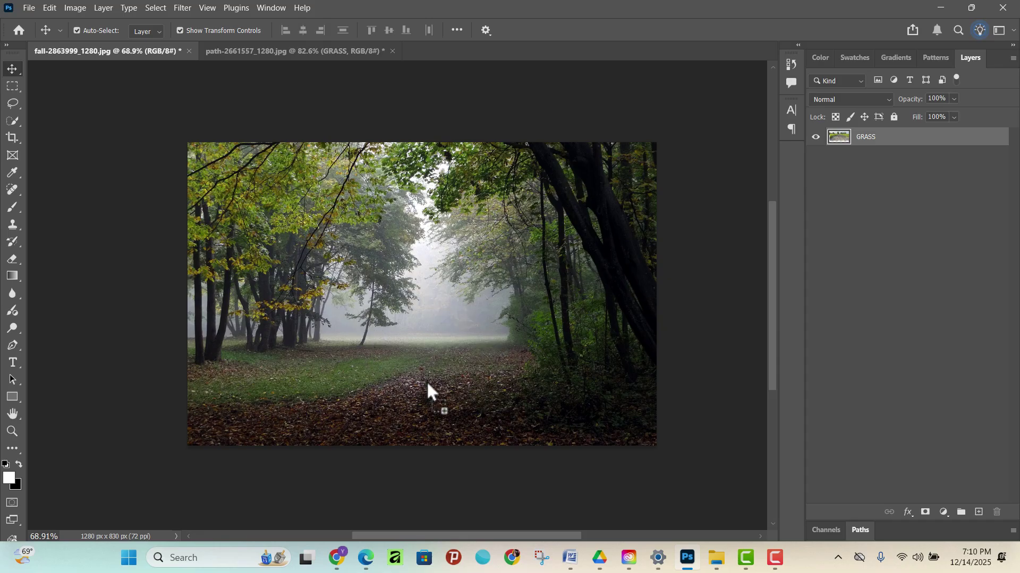
left_click_drag(432, 278, 428, 341)
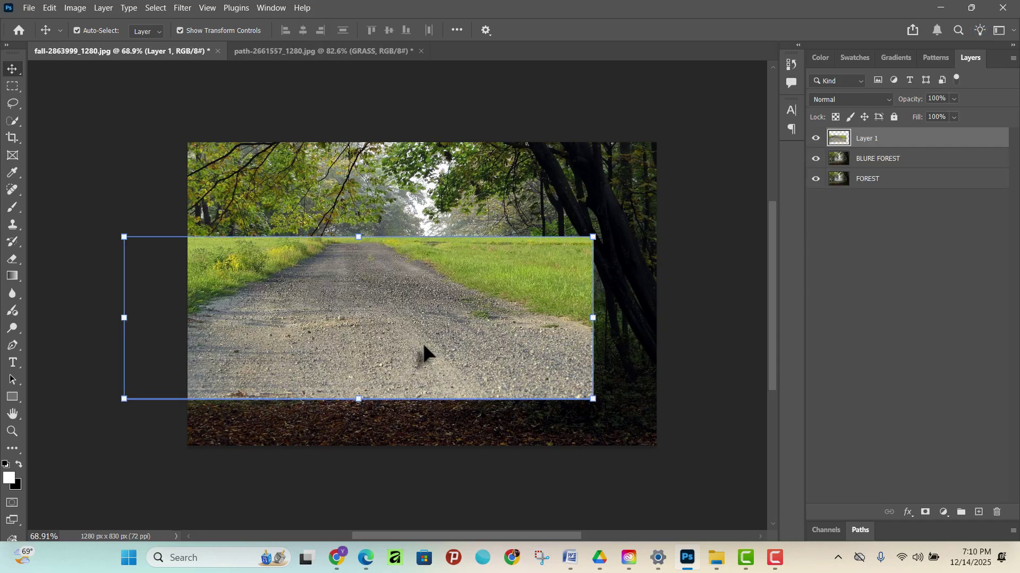
- Position the road layer flush with the forest image's lower edge across the full width, and undo a trial upward stretch
left_click_drag(309, 311, 479, 378)
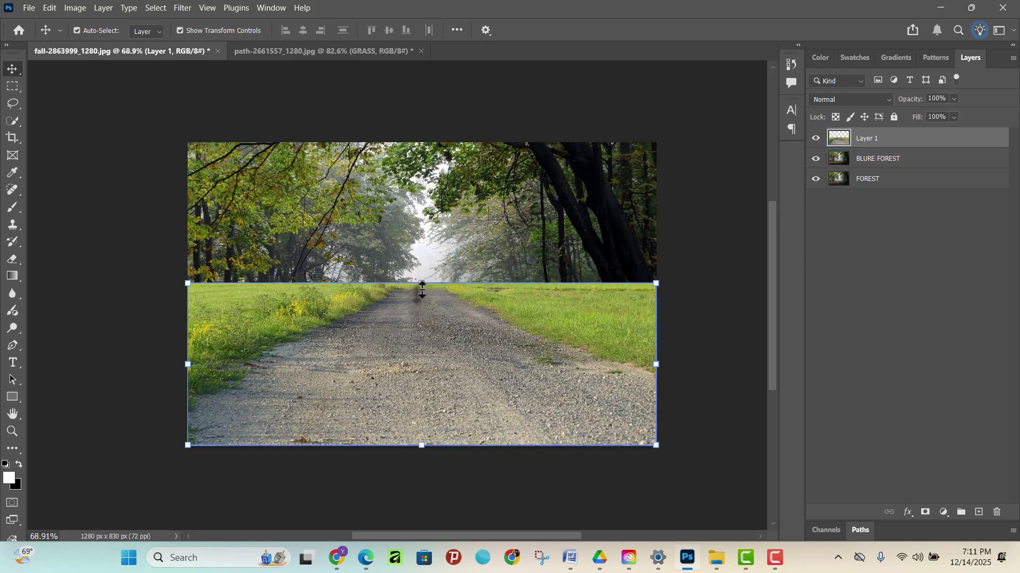
left_click_drag(422, 289, 423, 198)
key("ctrl+z")
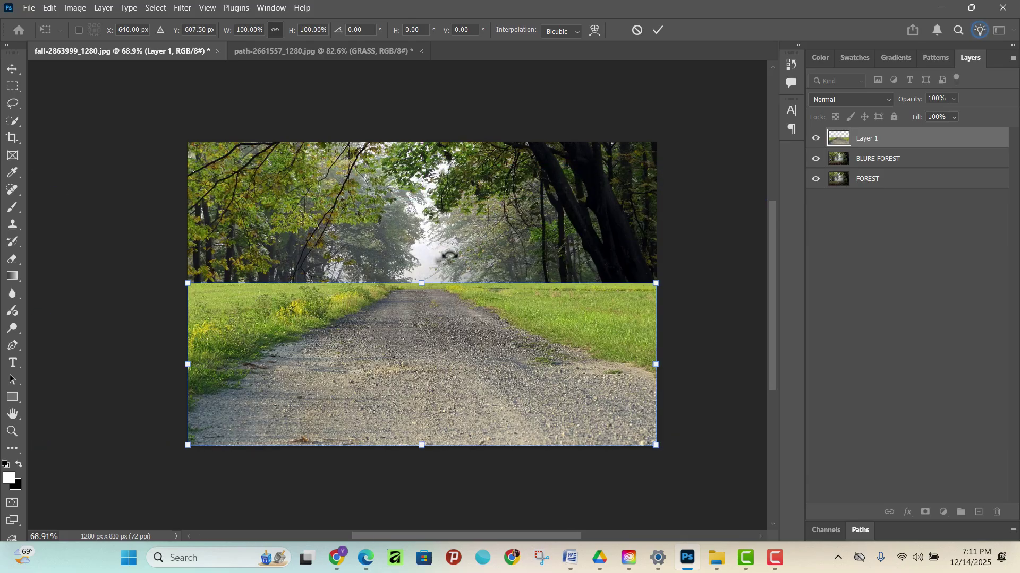
- Scale the road layer to about 105% width and 72% height, reaching up to the misty tree line, and name it GRASS
left_click_drag(423, 284, 417, 371)
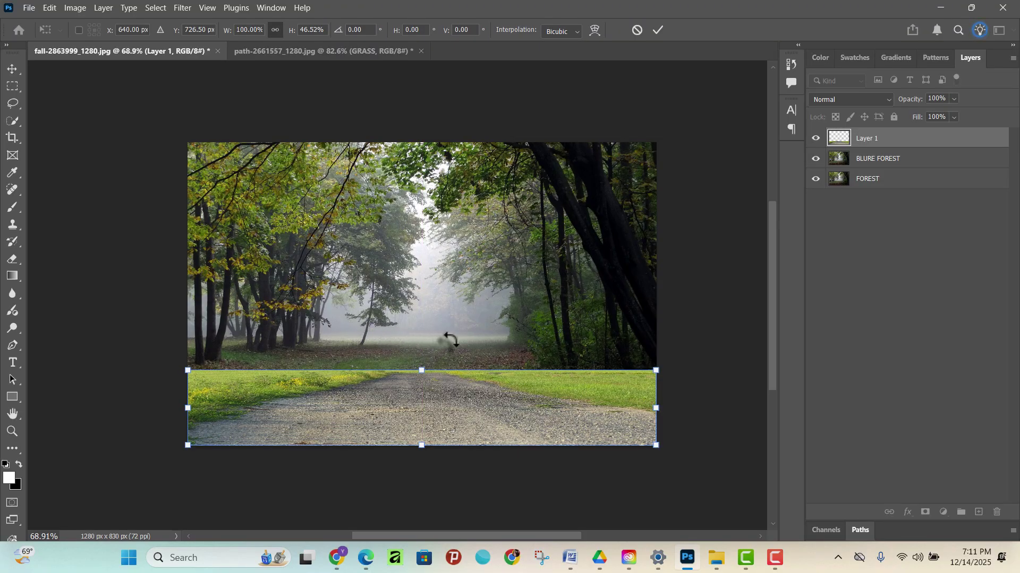
left_click_drag(419, 370, 429, 339)
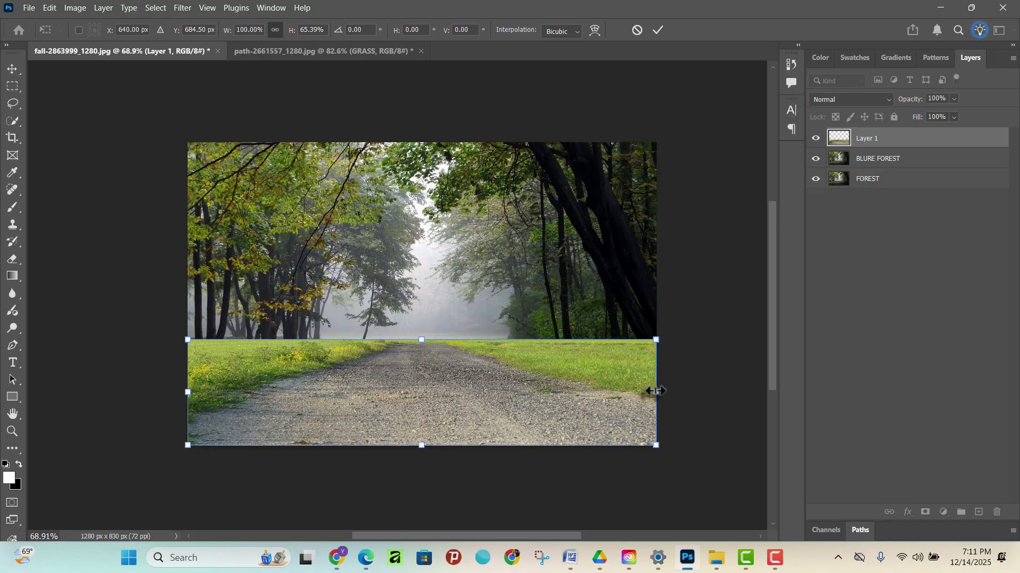
mouse_move(656, 391)
left_mouse_down()
mouse_move(687, 394)
mouse_move(667, 399)
left_mouse_up()
left_click_drag(182, 398, 170, 399)
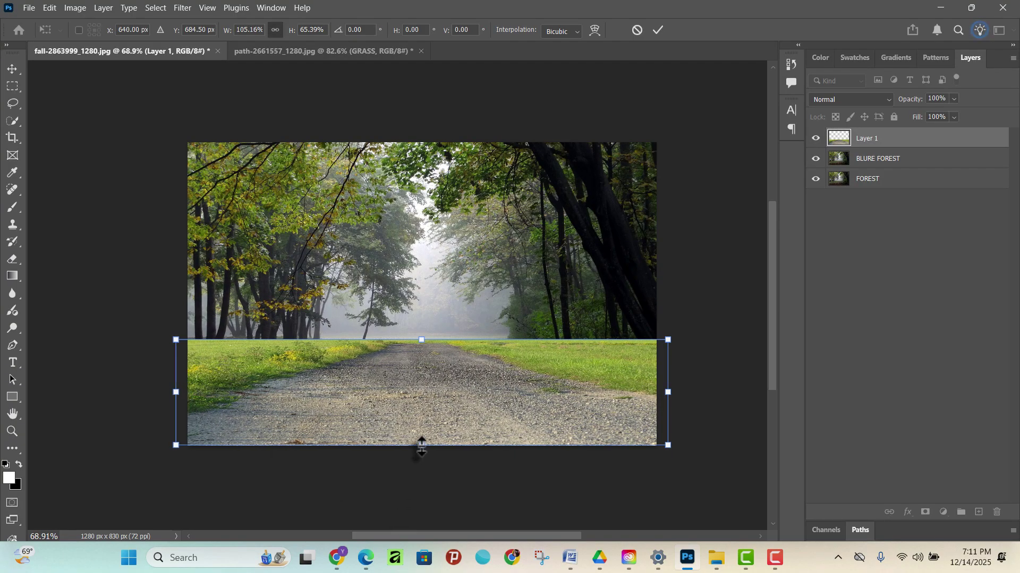
left_click_drag(422, 446, 422, 456)
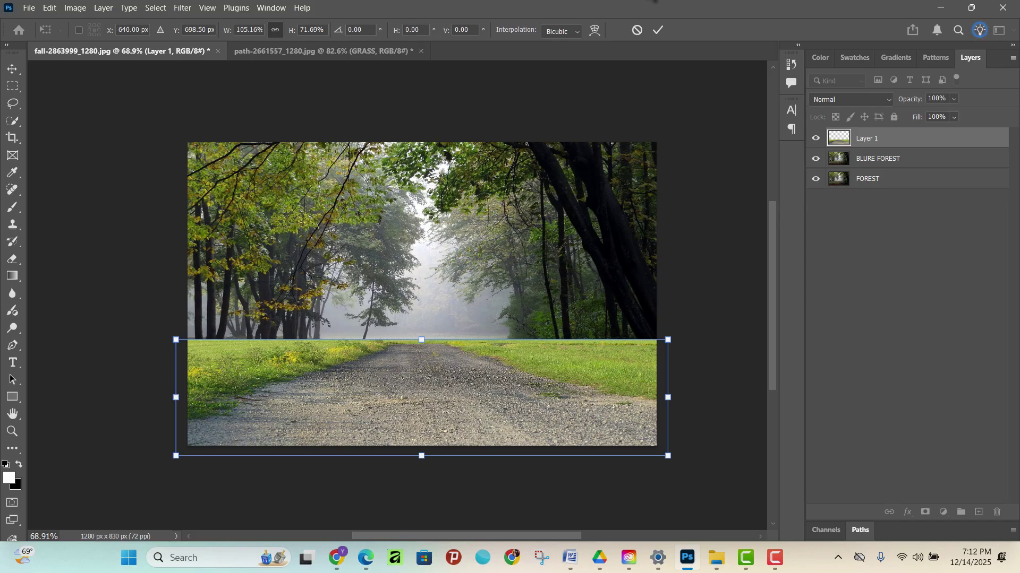
left_click(659, 30)
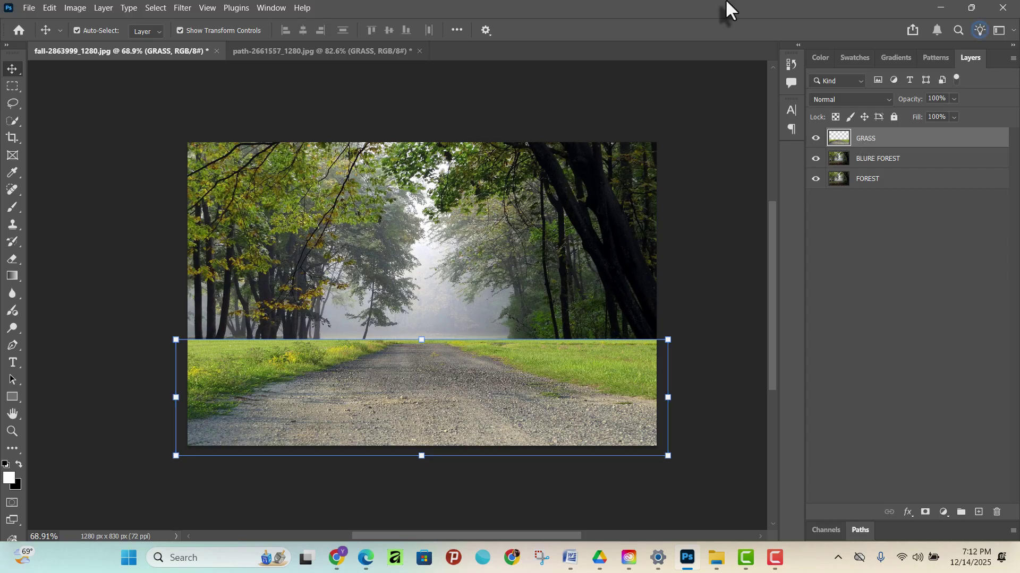
- Shift the selected grass and road strip slightly downward within the road photo, and return to the forest document
left_click(324, 52)
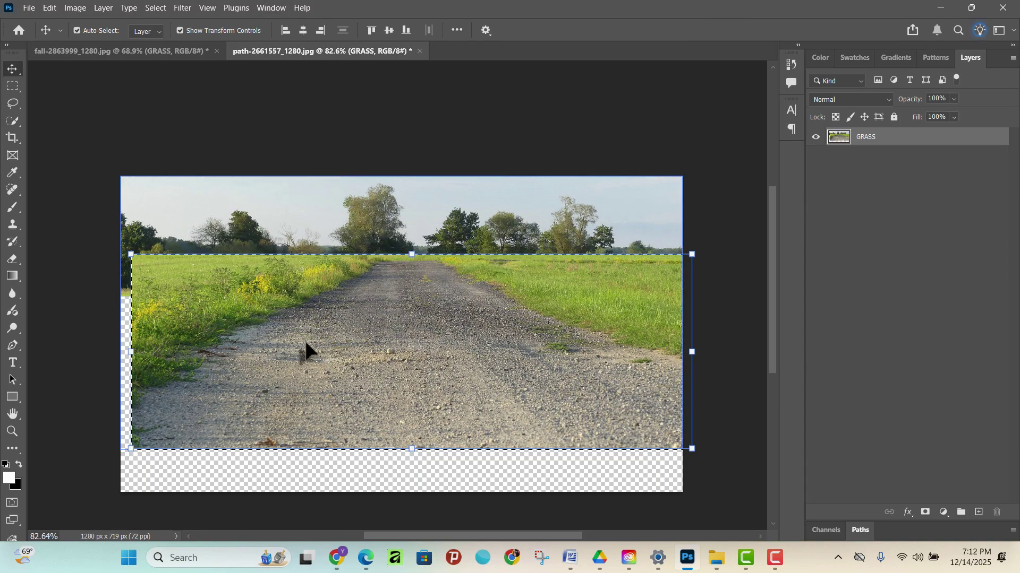
left_click_drag(385, 368, 375, 394)
left_click_drag(77, 40, 318, 223)
left_click(375, 50)
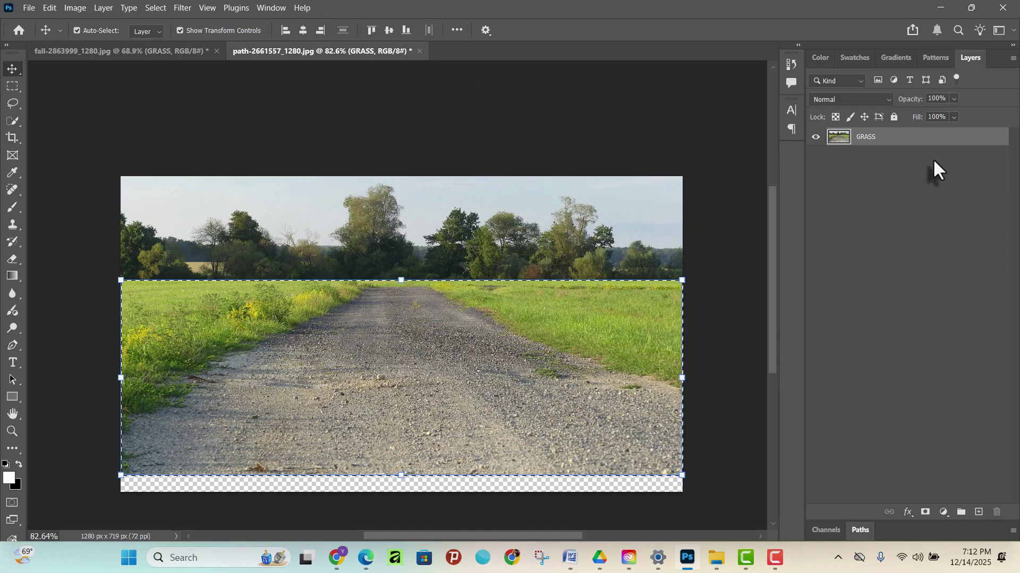
left_click(122, 47)
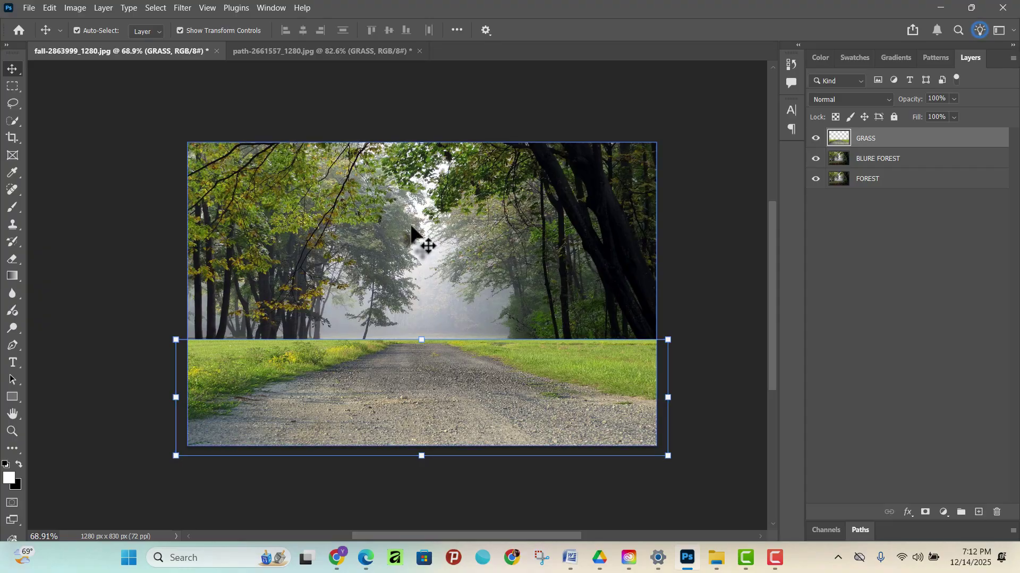
left_click(448, 380)
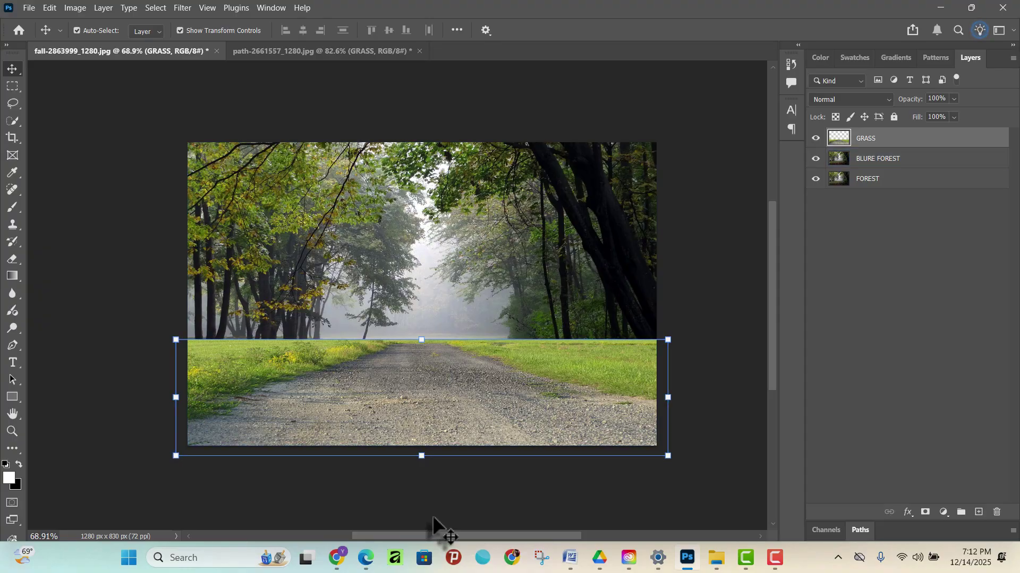
left_click(109, 330)
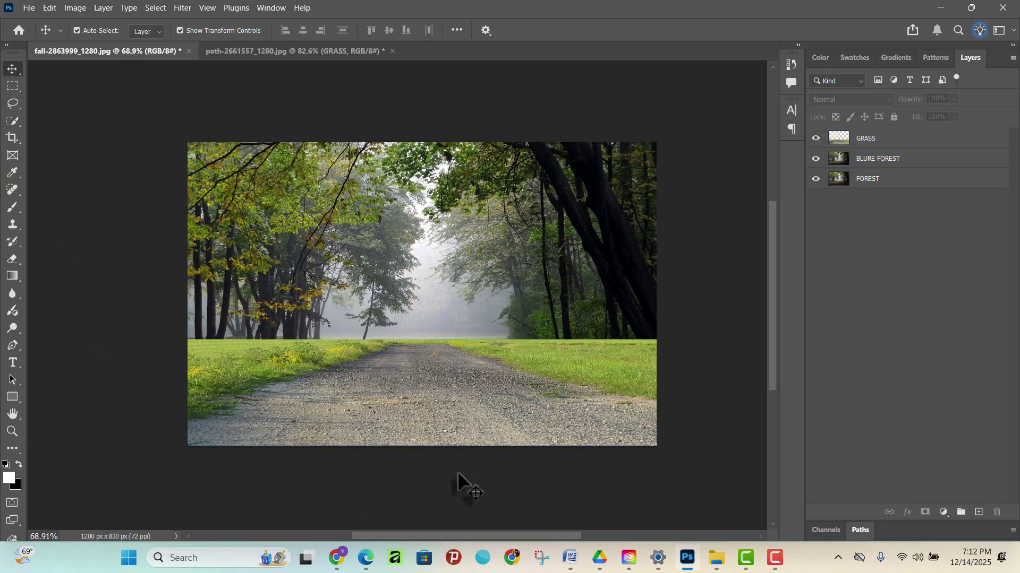
left_click(458, 454)
scroll(456, 451, "down", 2)
scroll(454, 448, "up", 3)
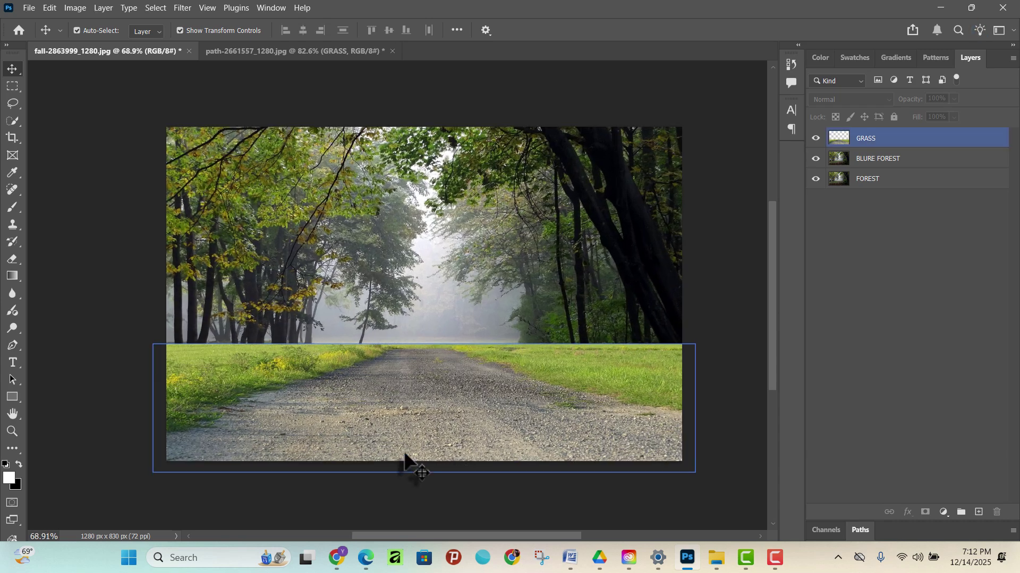
left_click(552, 350)
left_click(510, 357)
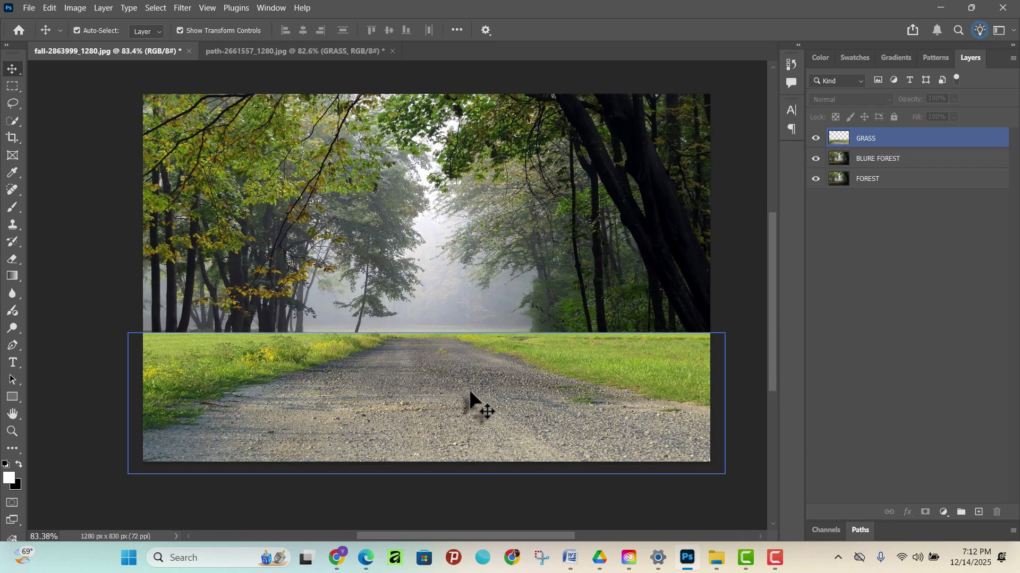
left_click(397, 247)
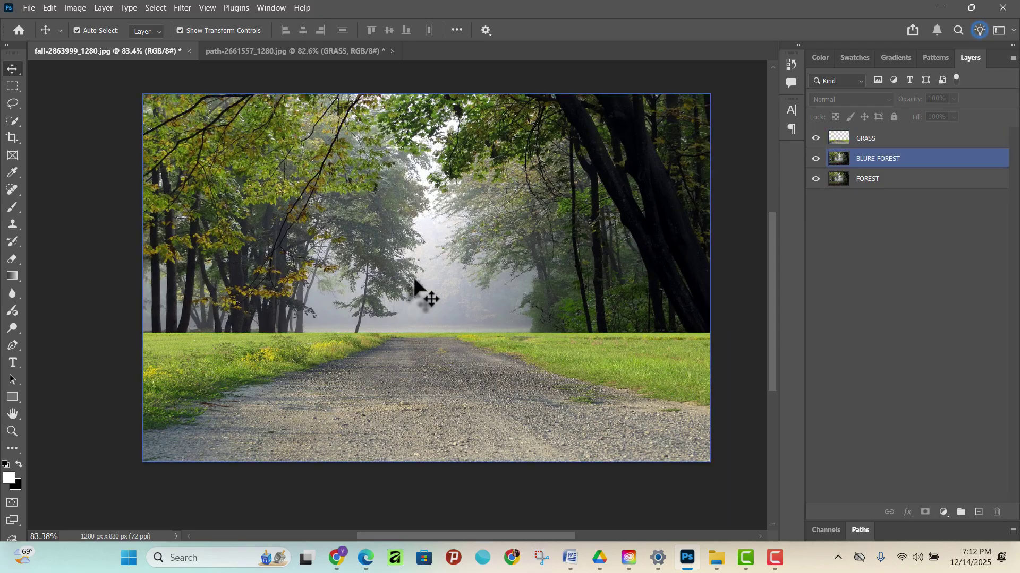
left_click(626, 472)
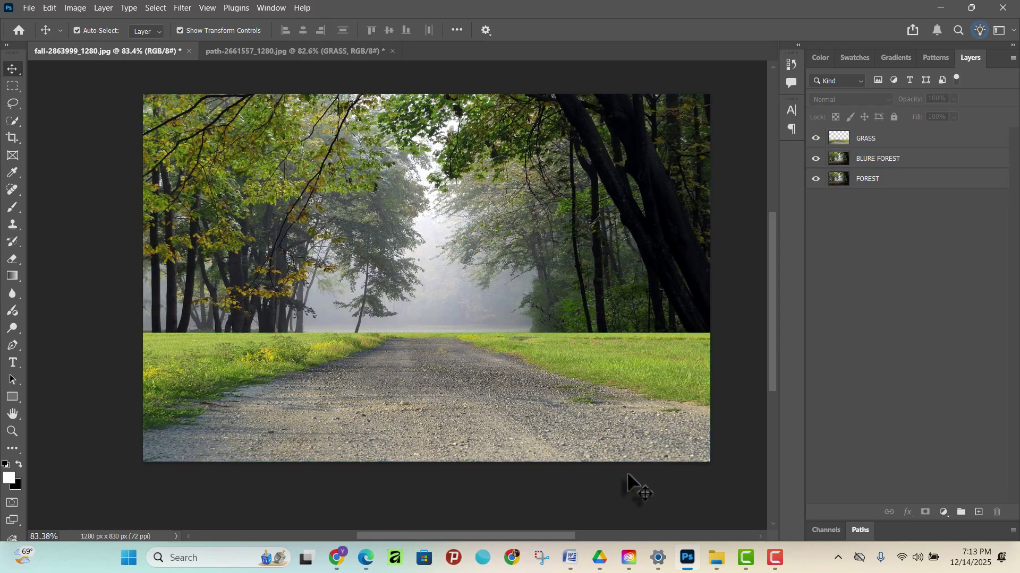
- Make GRASS the active layer and choose the Eraser tool for blending its hard upper edge
left_click(930, 175)
left_click(909, 140)
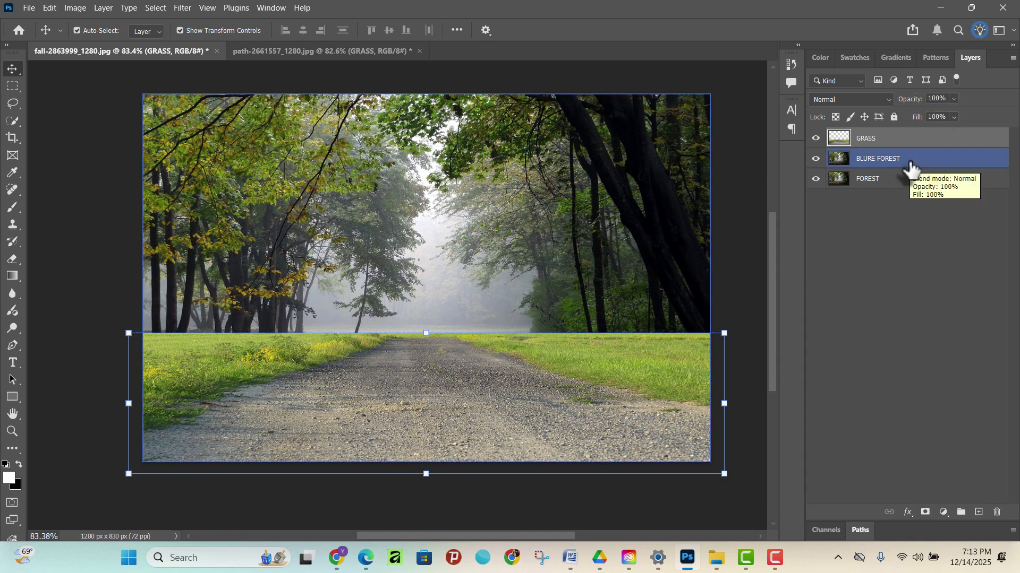
left_click(14, 261)
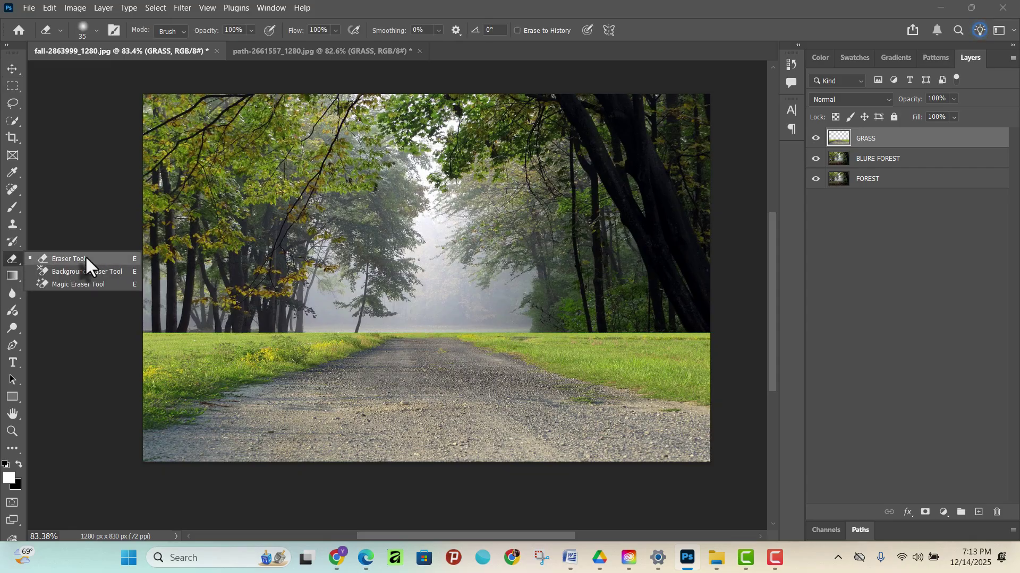
left_click(11, 259)
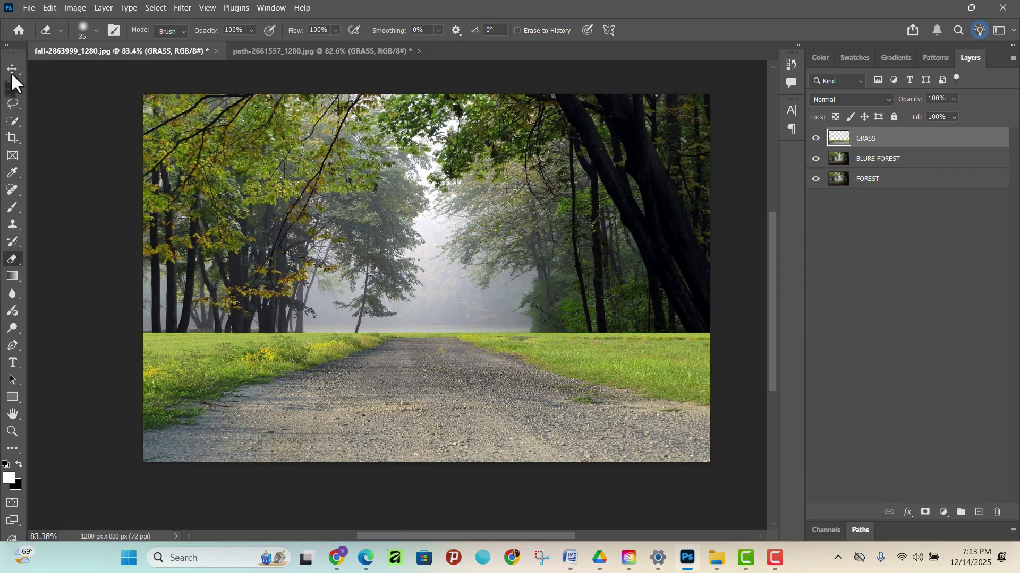
left_click(14, 257)
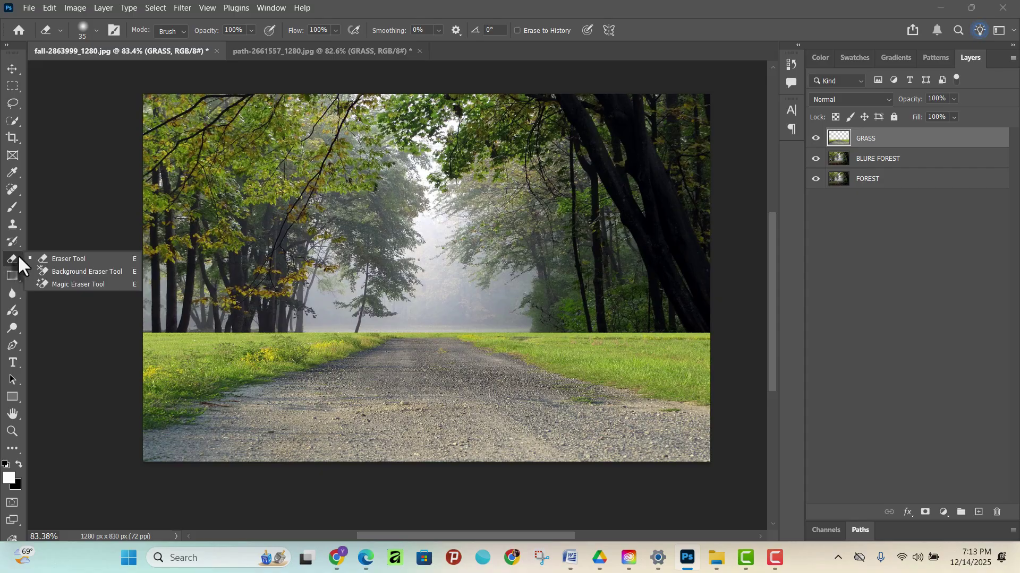
left_click(91, 259)
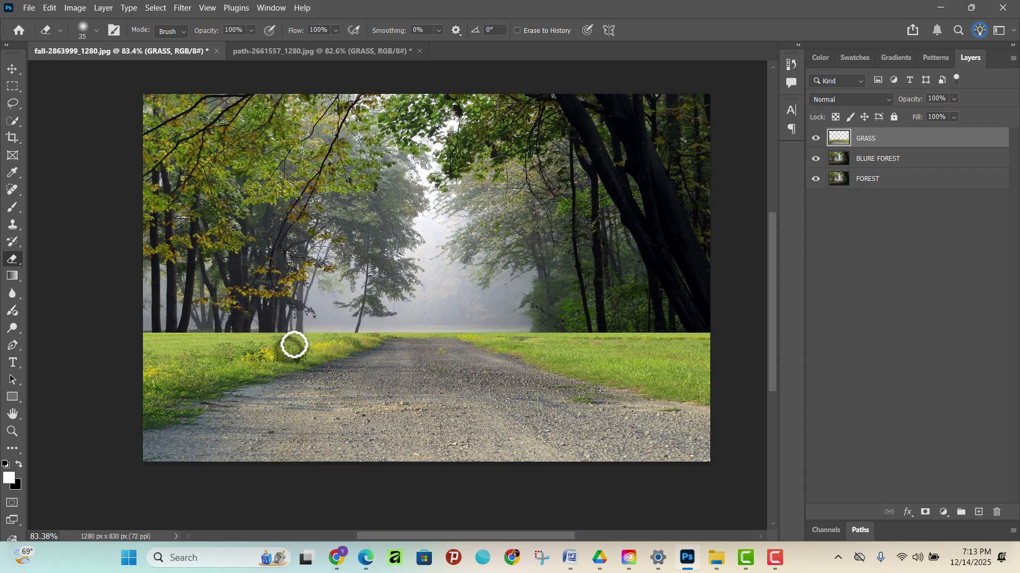
- Try larger and smaller eraser brush sizes over the upper edge of the road, ending at 125 px
key("bracketright")
key("bracketright")
key("bracketright")
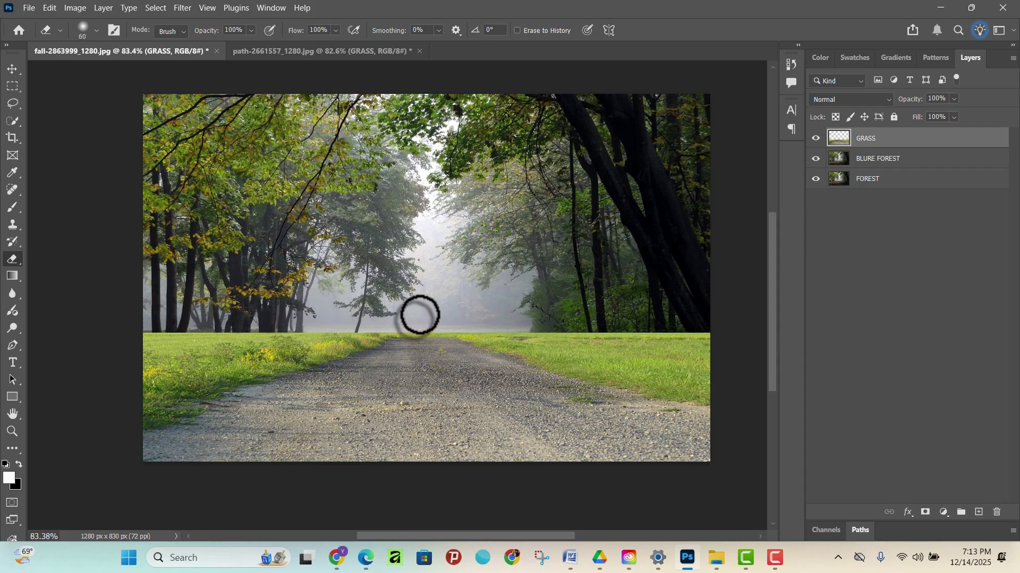
key("bracketright")
key("bracketright")
key("bracketright")
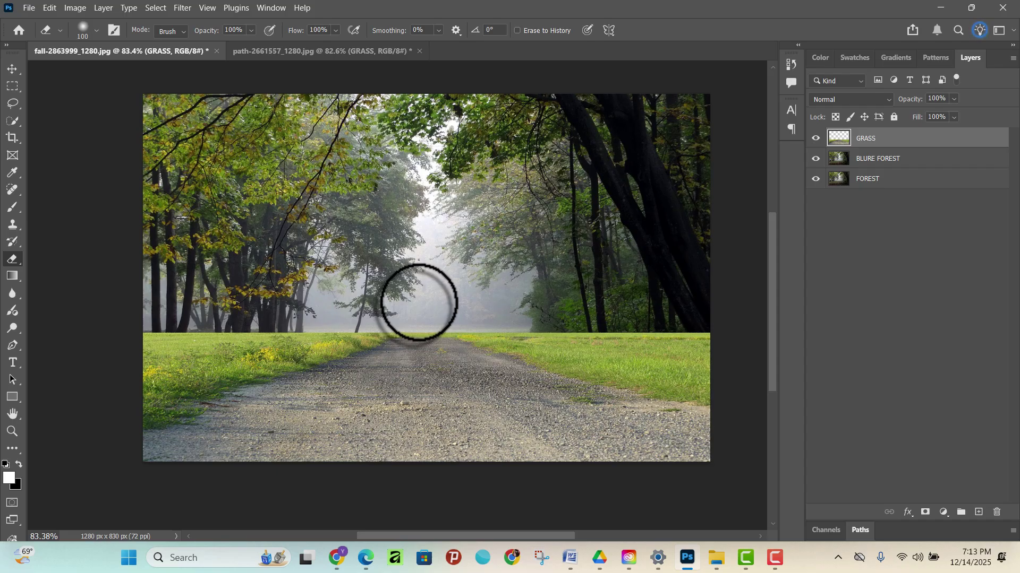
key("bracketleft")
key("bracketleft")
key("bracketleft")
key("bracketleft")
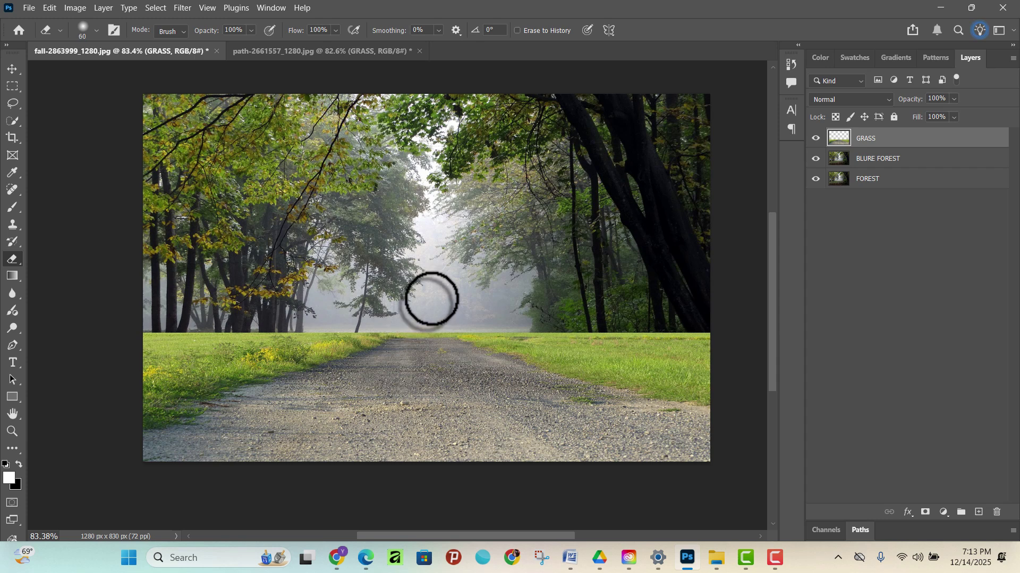
key("bracketright")
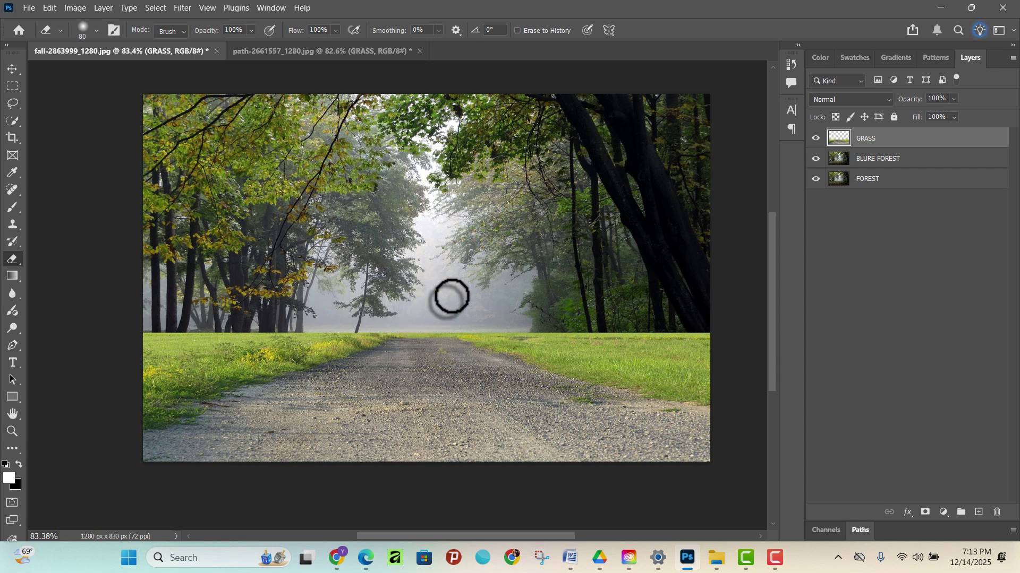
key("bracketright")
key("bracketright")
key("bracketright")
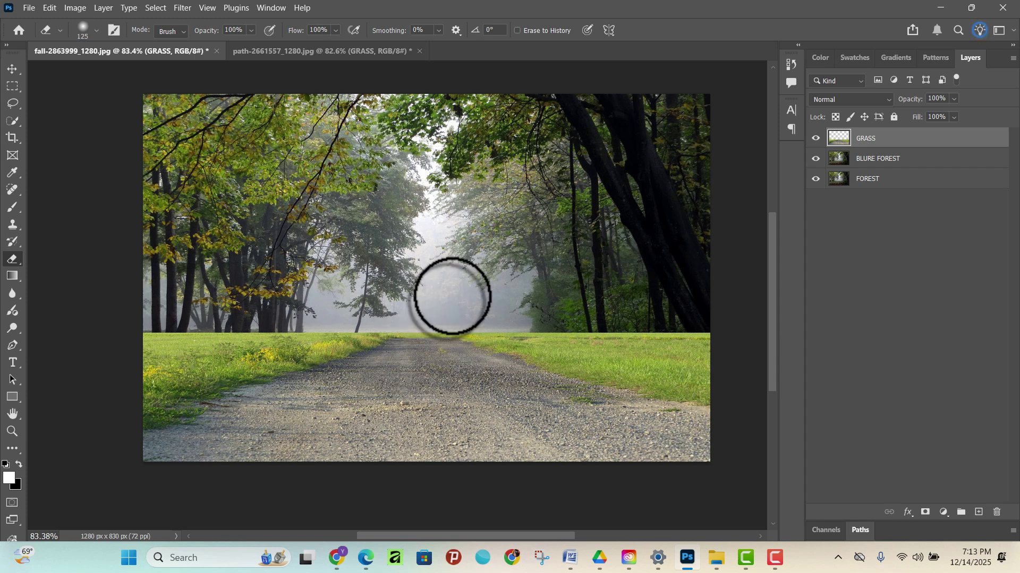
- Set the eraser's brush size to 161 px in the brush settings
left_click(94, 31)
left_click(94, 31)
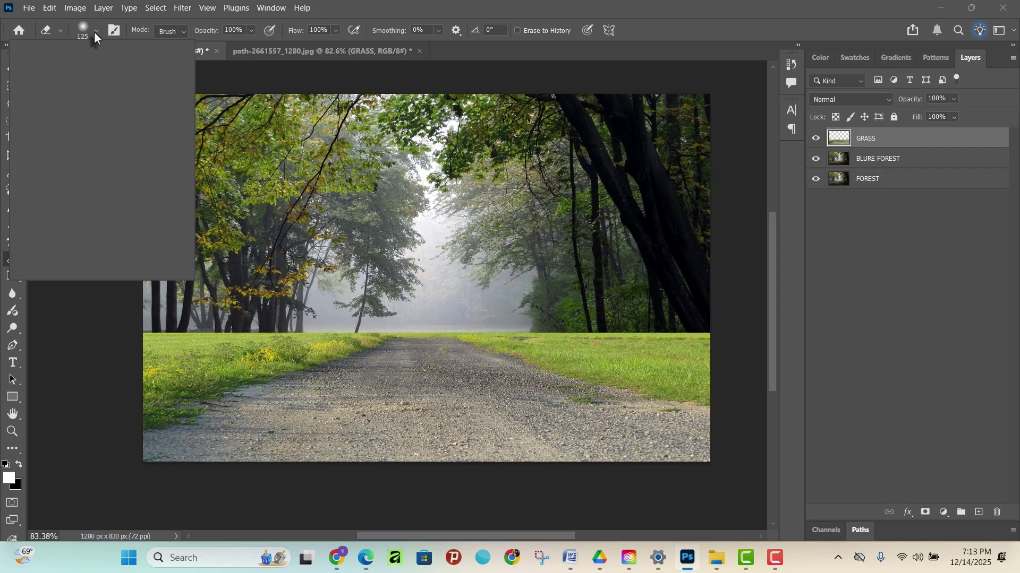
left_click(94, 30)
mouse_move(95, 75)
left_mouse_down()
mouse_move(141, 91)
mouse_move(134, 73)
mouse_move(149, 72)
mouse_move(98, 73)
mouse_move(129, 72)
left_mouse_up()
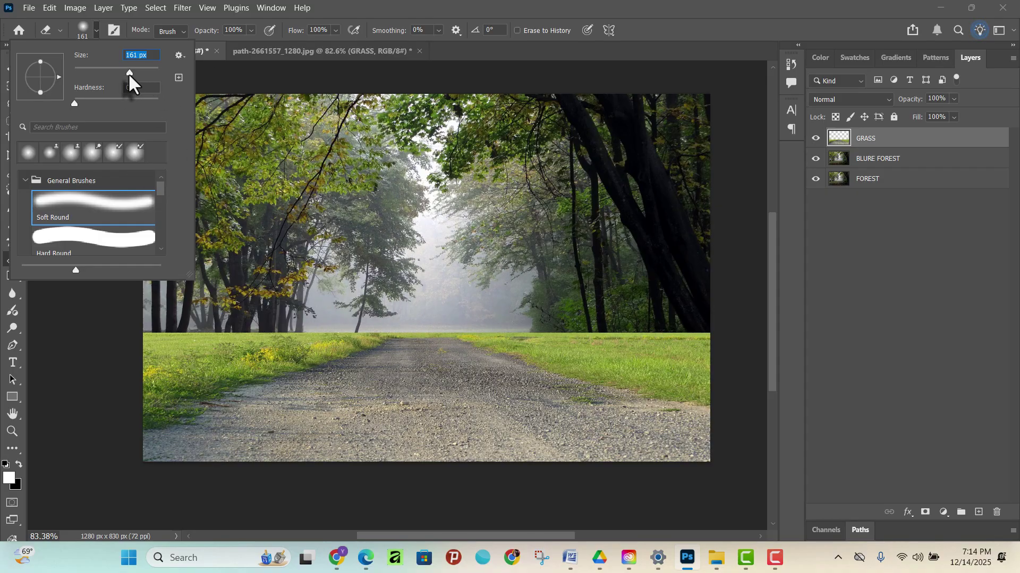
- Adjust the eraser's brush size to 124 px in the brush settings, and enlarge it to 150 px on the canvas
left_click_drag(129, 74, 121, 79)
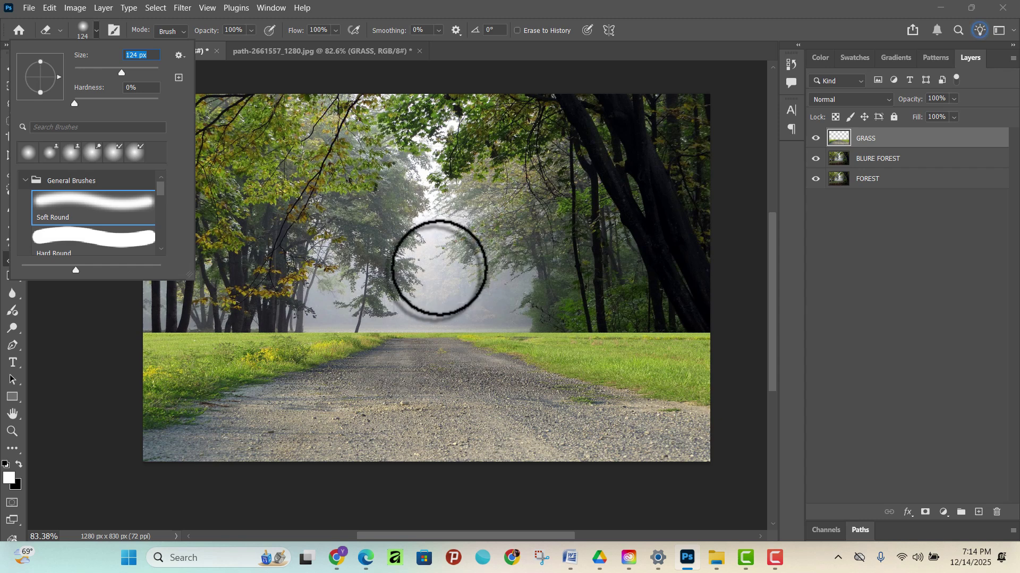
type("]]][[[")
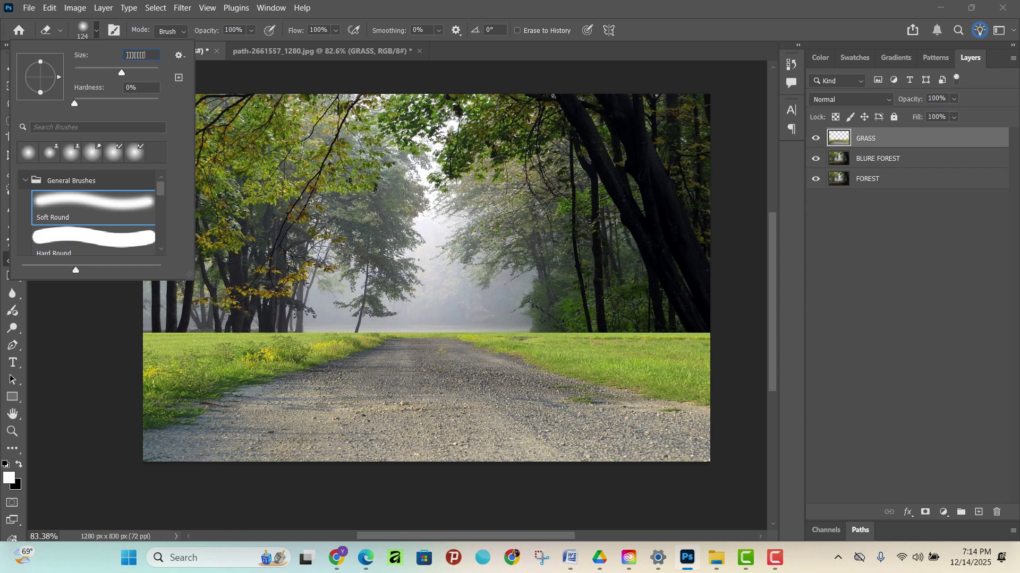
key("Return")
left_click(522, 227)
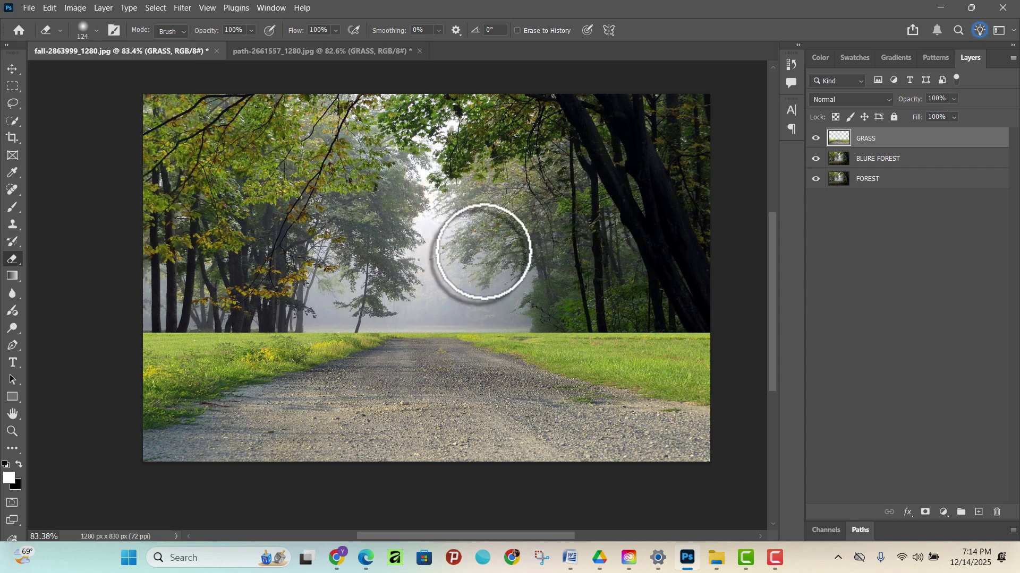
key("bracketright")
key("bracketright")
key("bracketright")
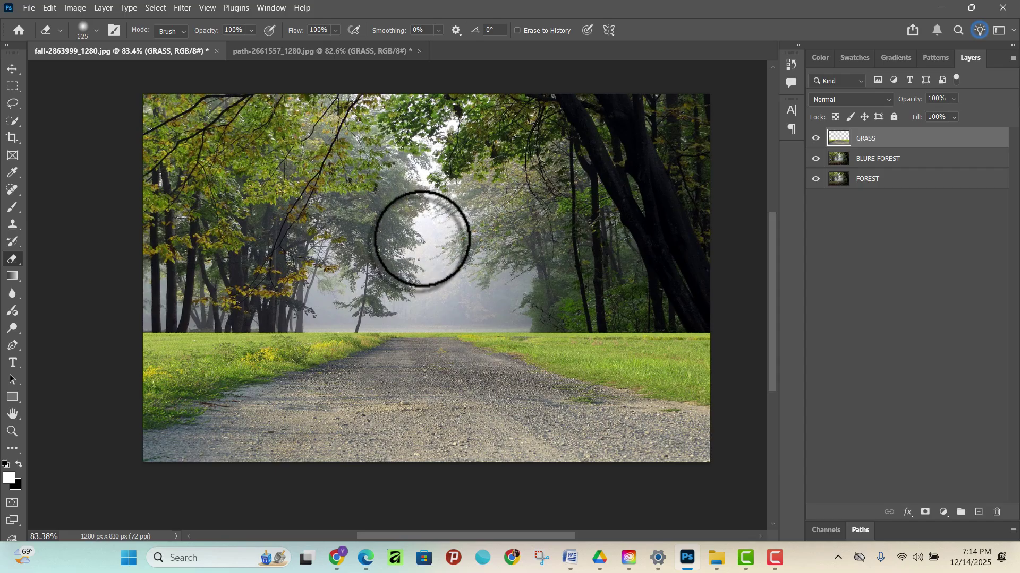
key("bracketleft")
key("bracketleft")
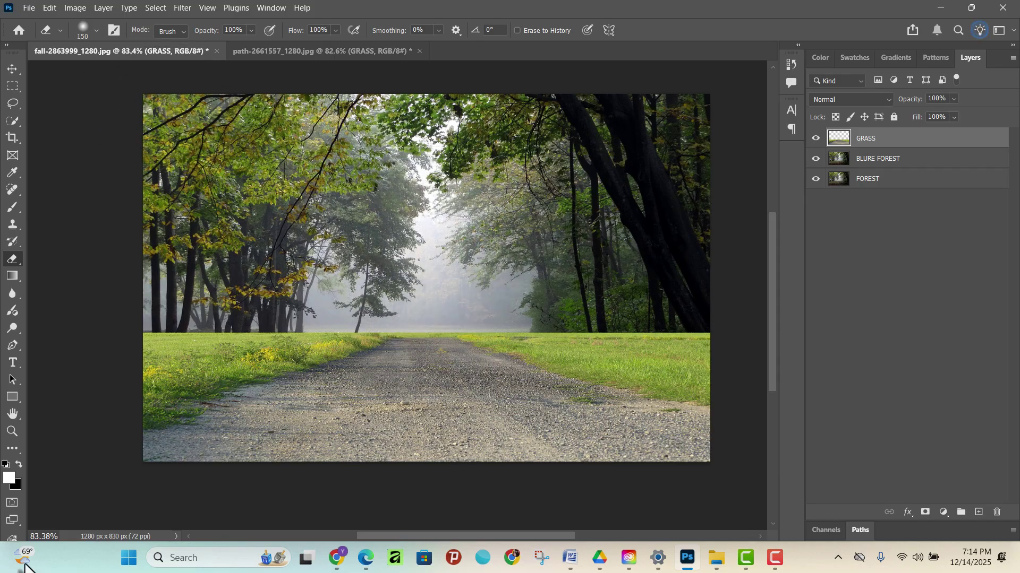
- Enlarge the brush preset list in the eraser's settings and choose Soft Round from General Brushes
left_click(94, 32)
left_click(94, 30)
left_click(94, 30)
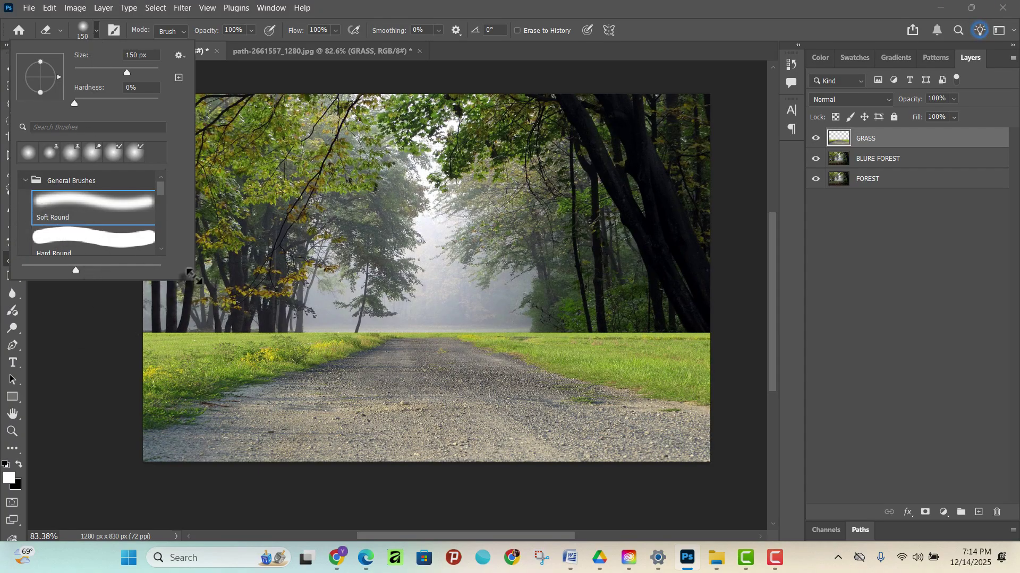
left_click_drag(189, 276, 190, 455)
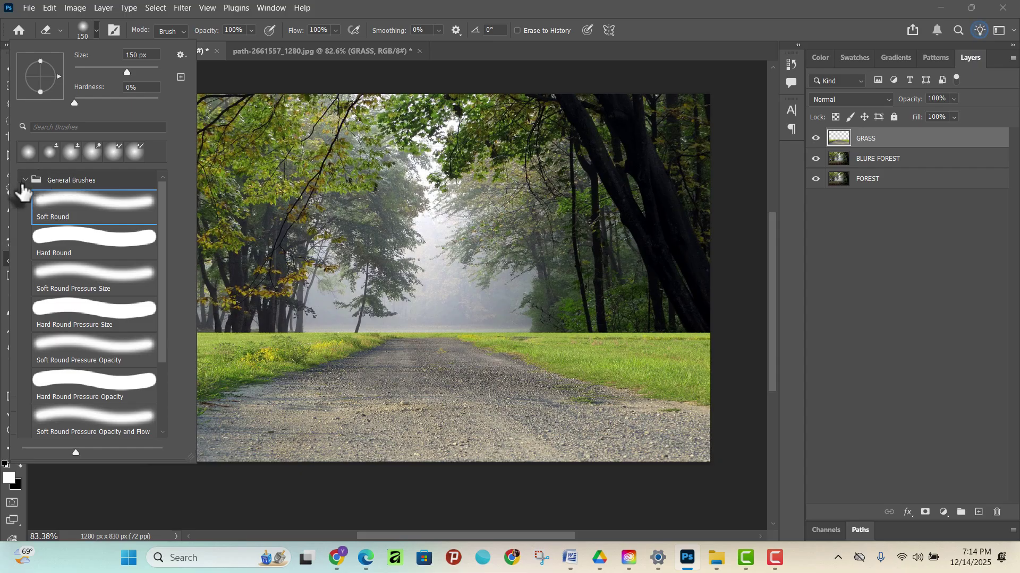
left_click(27, 181)
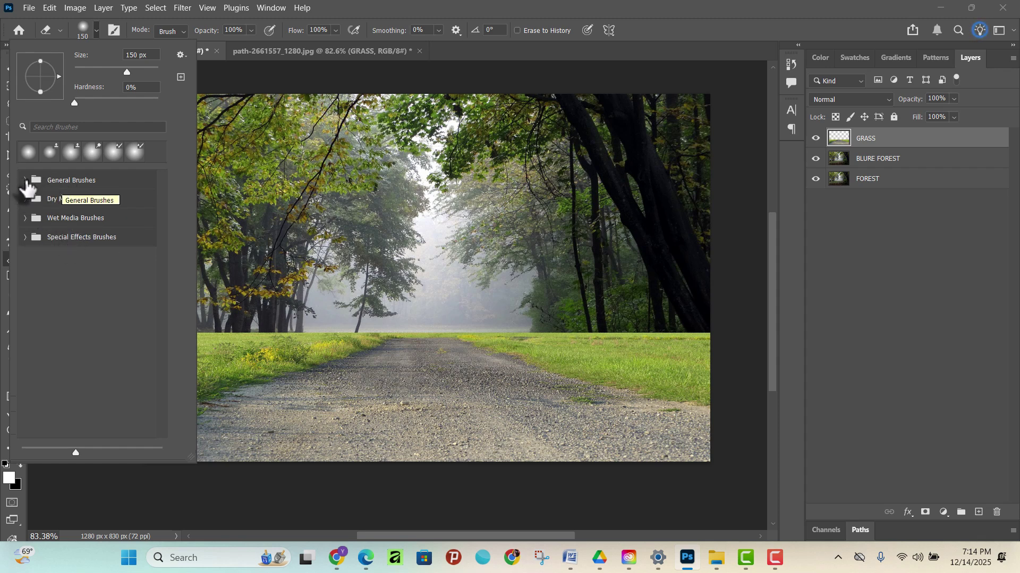
left_click(25, 181)
left_click(94, 211)
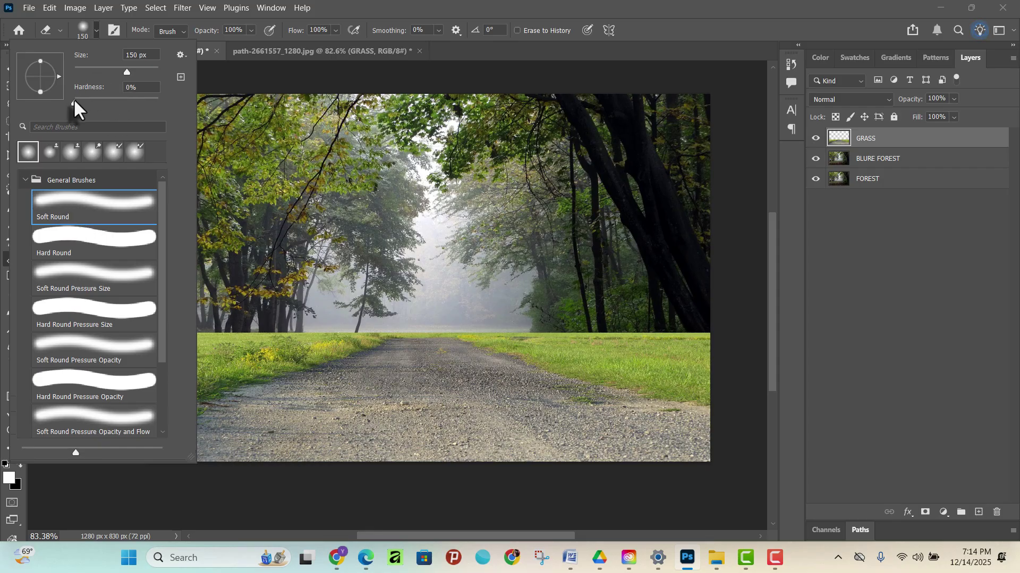
- Compare the Hard Round preset with Soft Round, ending on Soft Round with 0% hardness, and close the brush settings
mouse_move(74, 101)
left_mouse_down()
mouse_move(87, 110)
mouse_move(71, 105)
left_mouse_up()
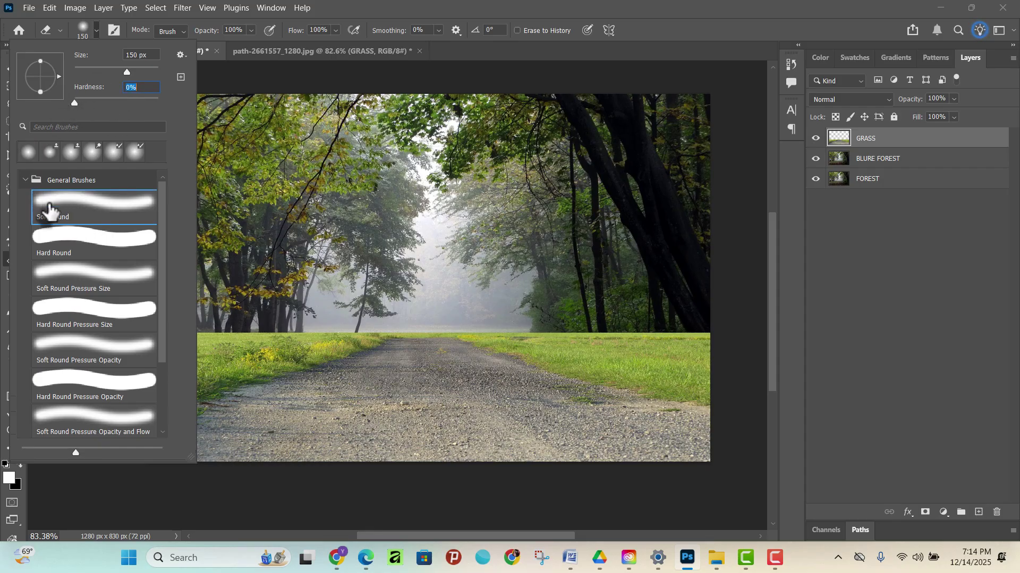
left_click(51, 250)
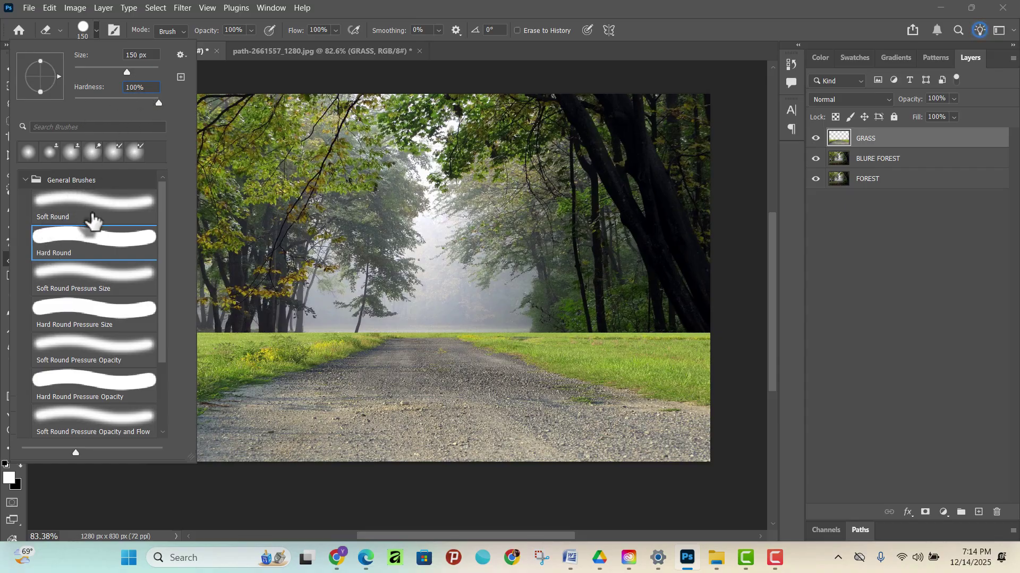
left_click(93, 217)
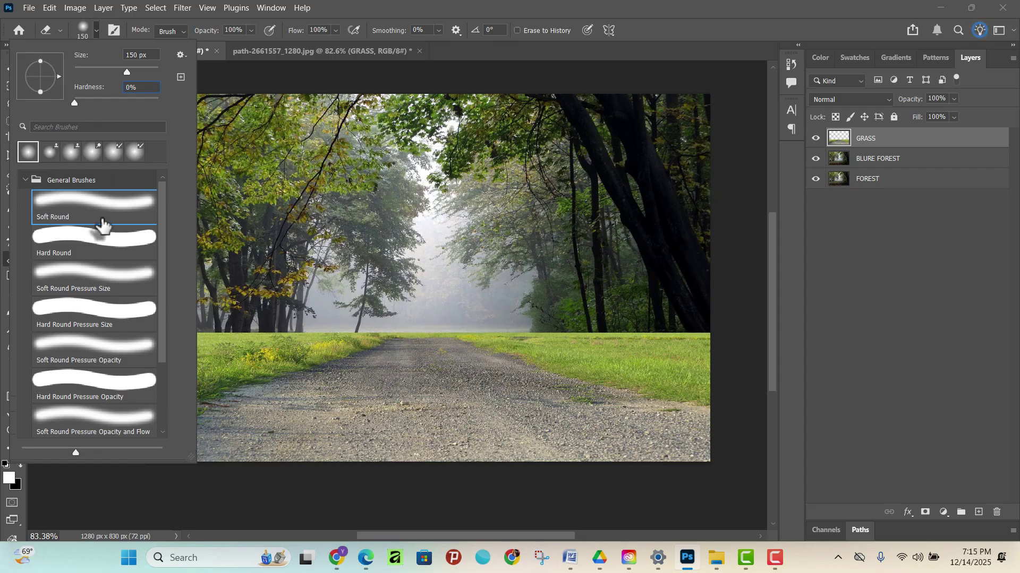
left_click(101, 217)
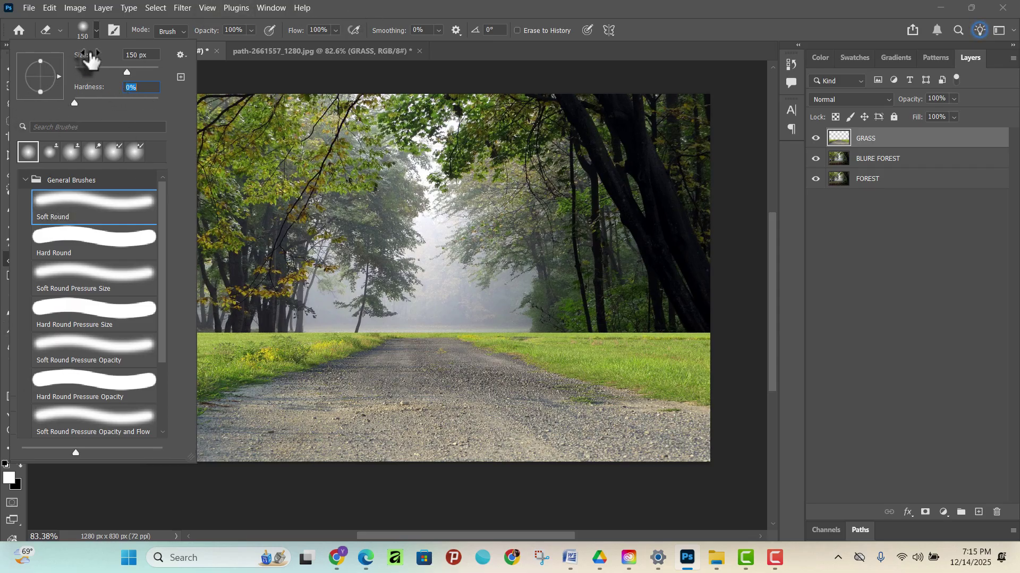
left_click(83, 27)
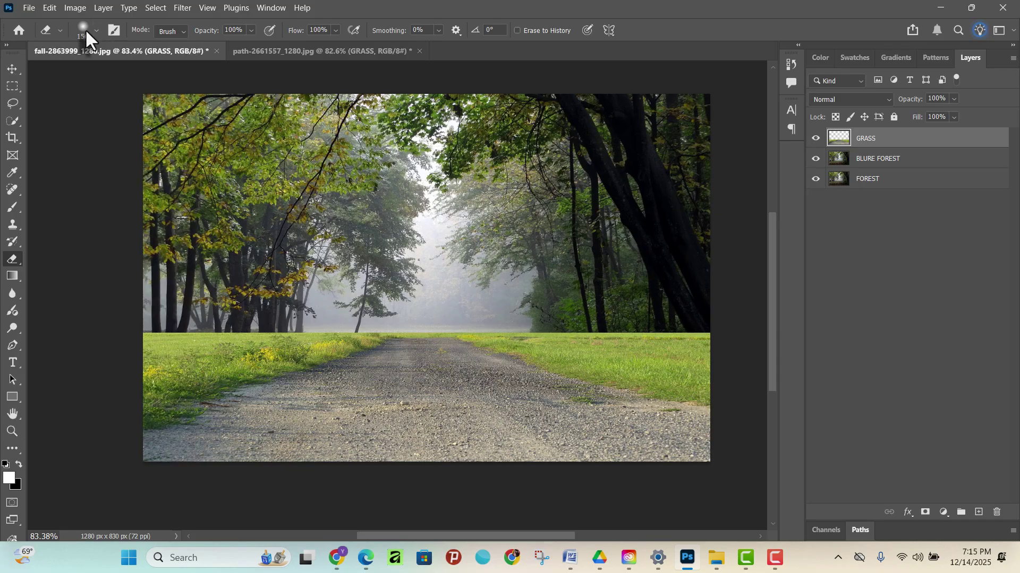
left_click(84, 28)
left_click(84, 28)
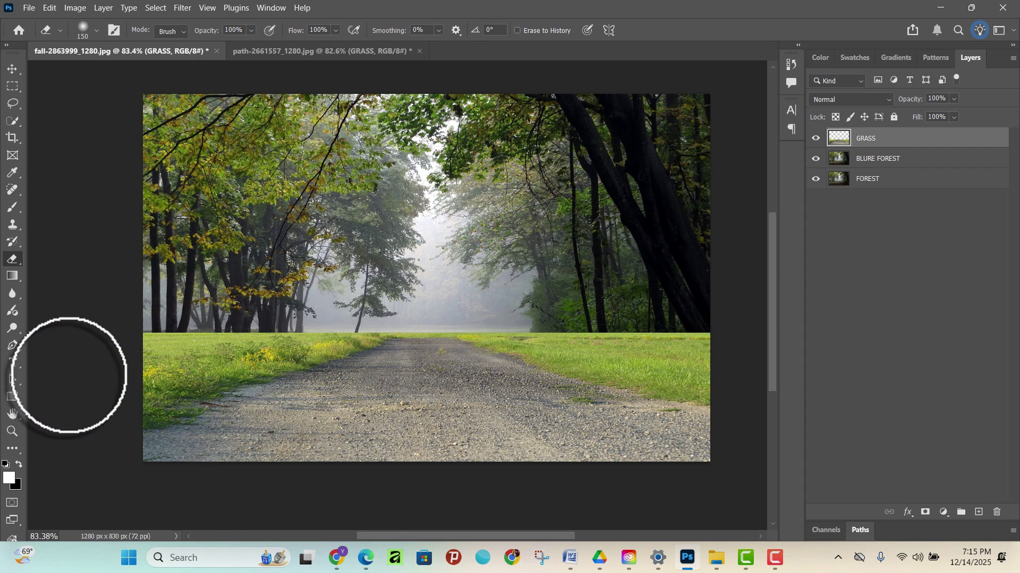
- Try erasing the grass edge and the roadside grass at 100% opacity, undoing each stroke
left_click_drag(106, 337, 467, 337)
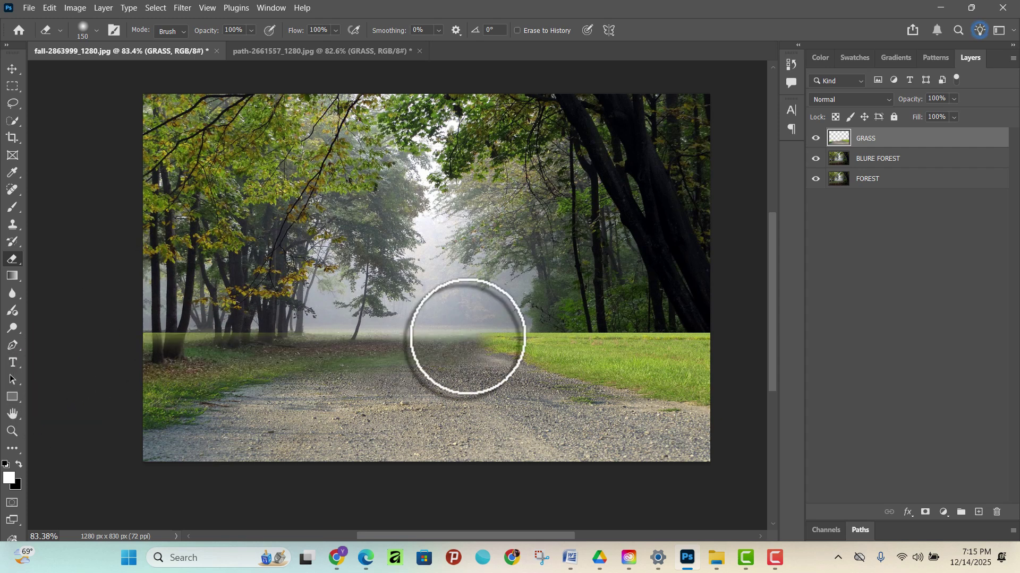
key("ctrl+z")
left_click_drag(505, 323, 756, 447)
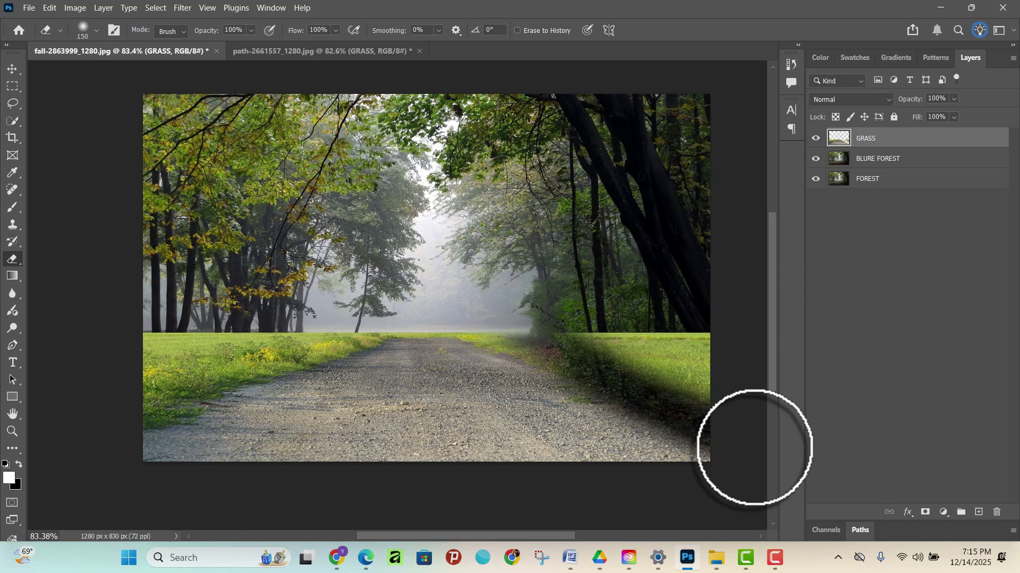
key("ctrl+z")
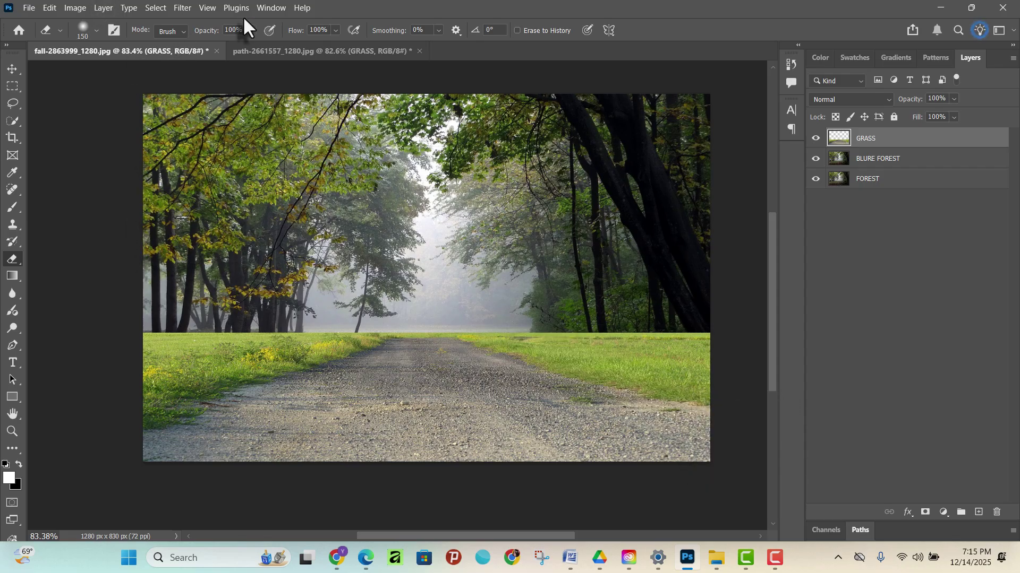
- Set the eraser's opacity and flow to 50%
left_click(241, 30)
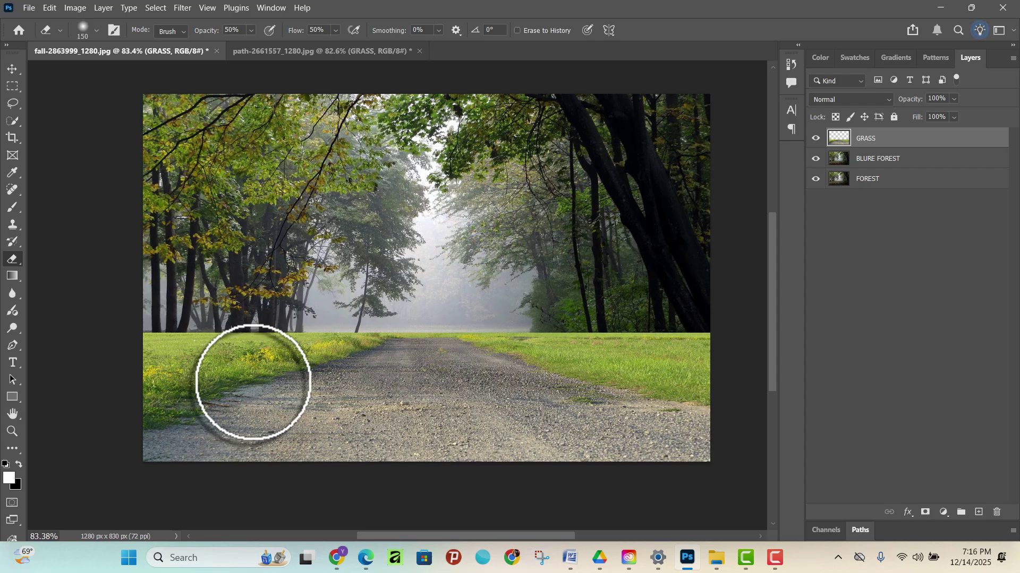
scroll(177, 355, "up", 5)
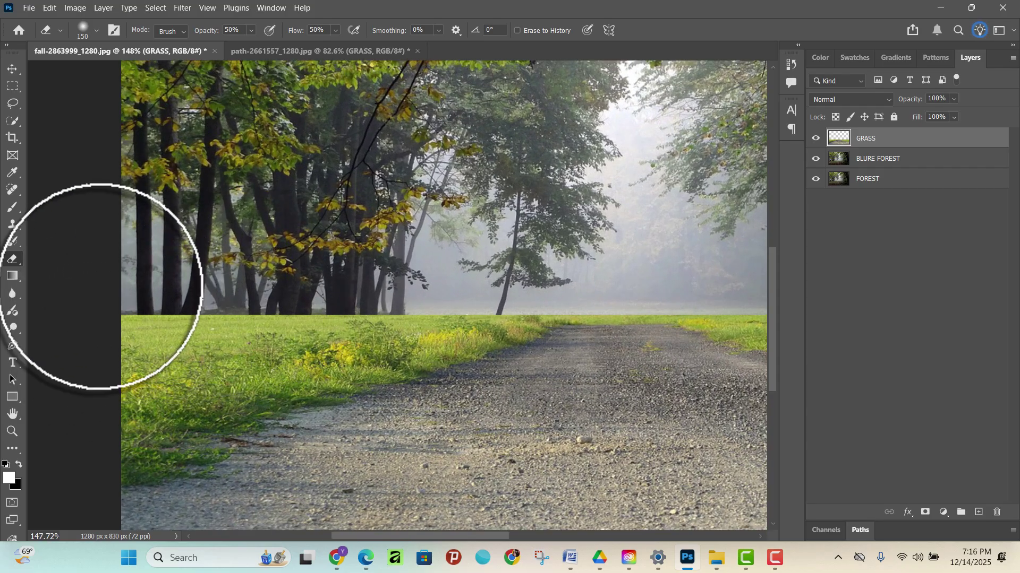
scroll(121, 296, "down", 4)
left_click_drag(588, 396, 467, 398)
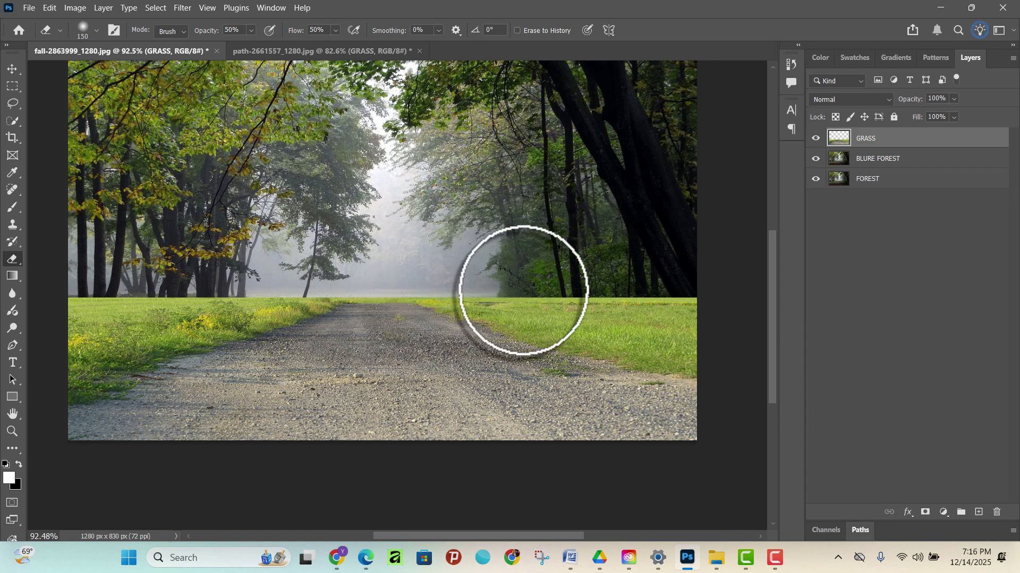
scroll(528, 293, "down", 1)
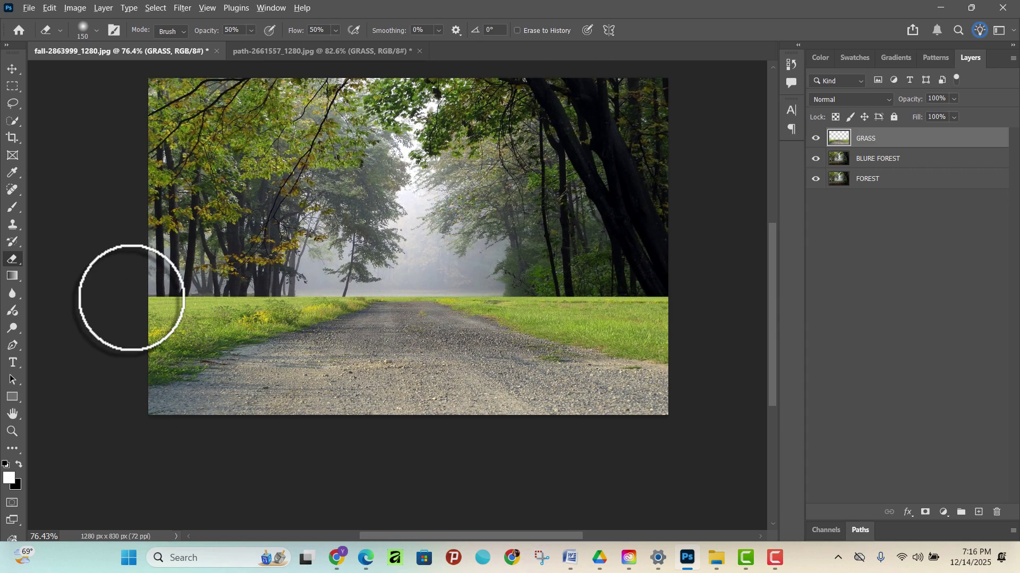
scroll(131, 298, "up", 1)
scroll(125, 296, "down", 2)
scroll(279, 302, "up", 3)
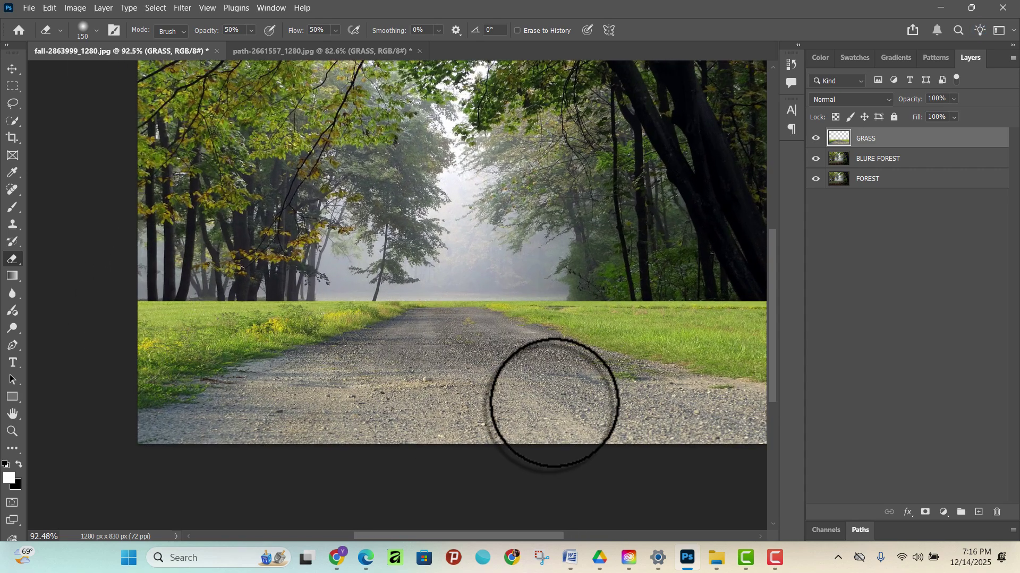
scroll(554, 403, "down", 2)
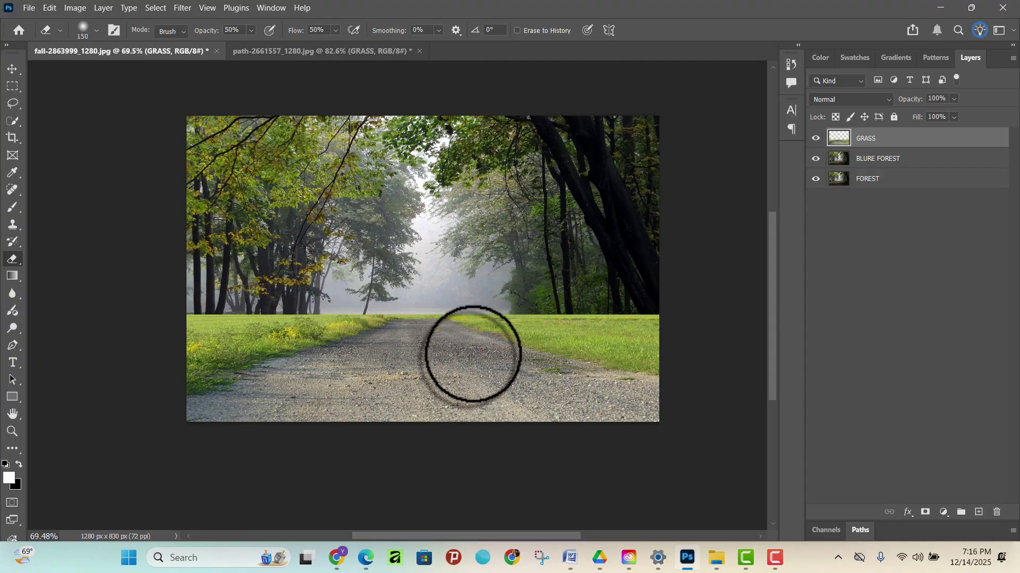
scroll(136, 301, "up", 3)
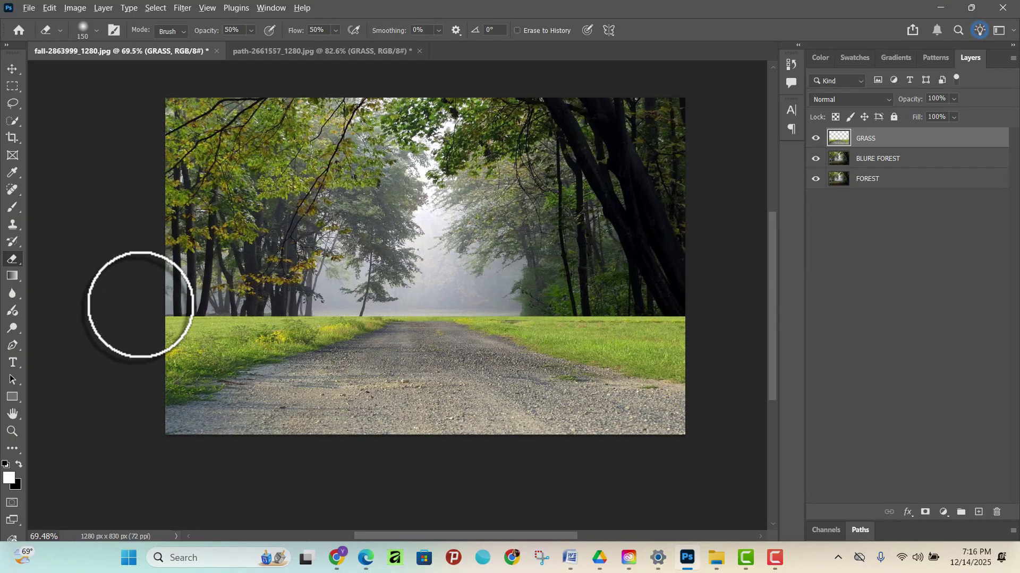
scroll(243, 368, "down", 3)
scroll(256, 366, "up", 2)
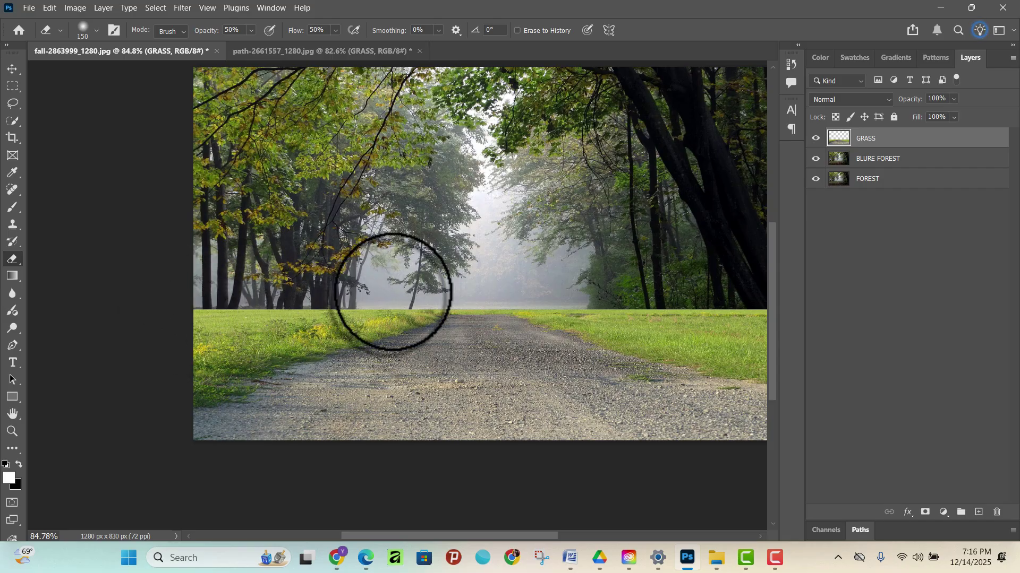
- Erase the hard upper grass edge softly beneath the left-hand tree trunks with the 150 px brush
scroll(173, 297, "up", 2)
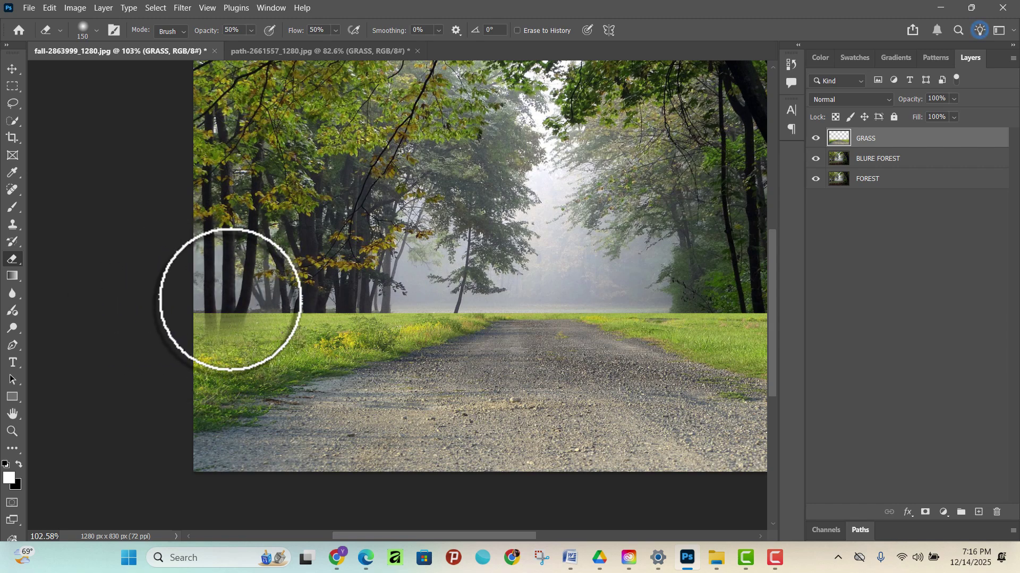
scroll(230, 299, "up", 2)
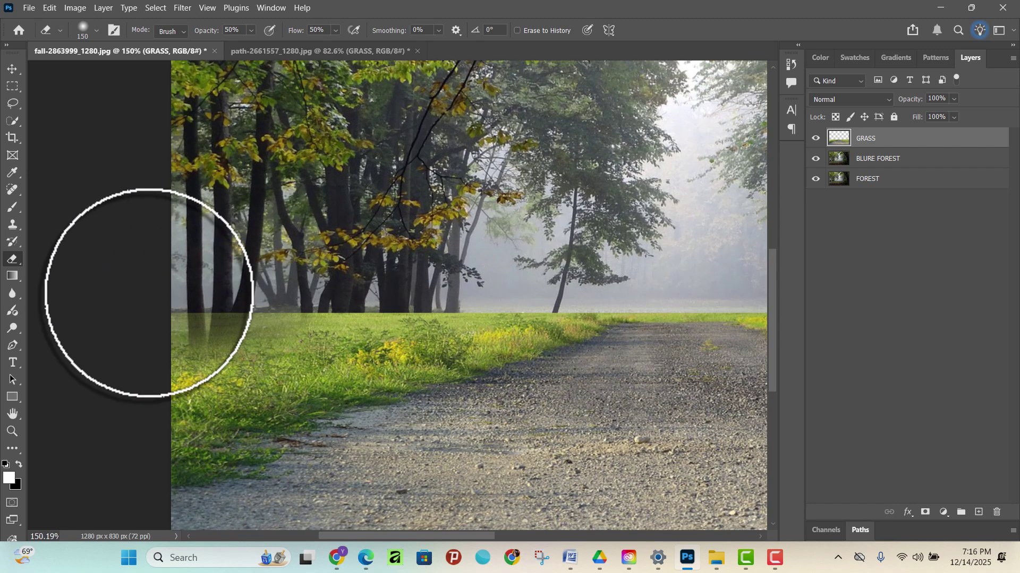
mouse_move(149, 292)
left_mouse_down()
mouse_move(197, 301)
mouse_move(350, 281)
mouse_move(123, 281)
mouse_move(143, 319)
left_mouse_up()
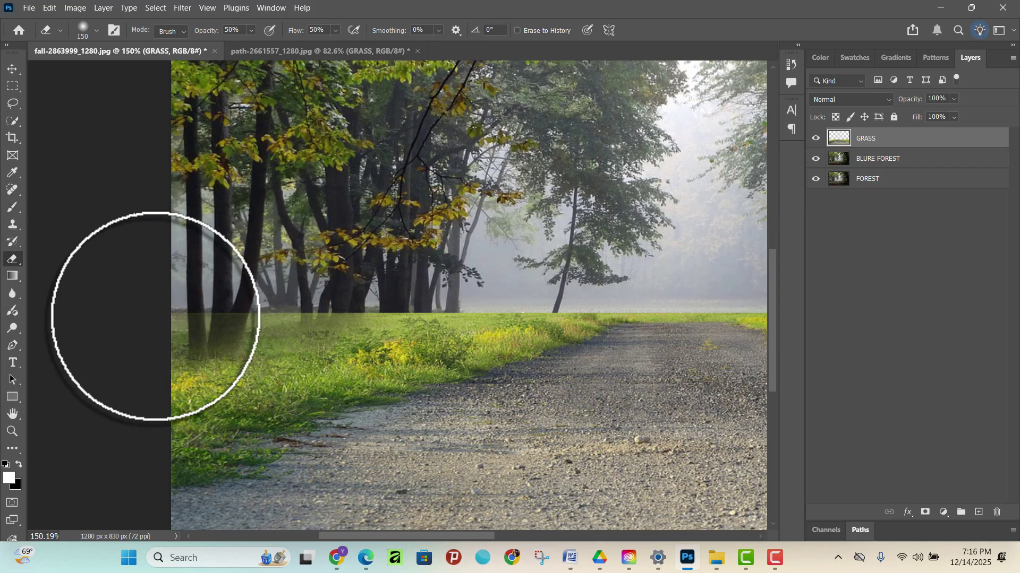
scroll(166, 322, "up", 3)
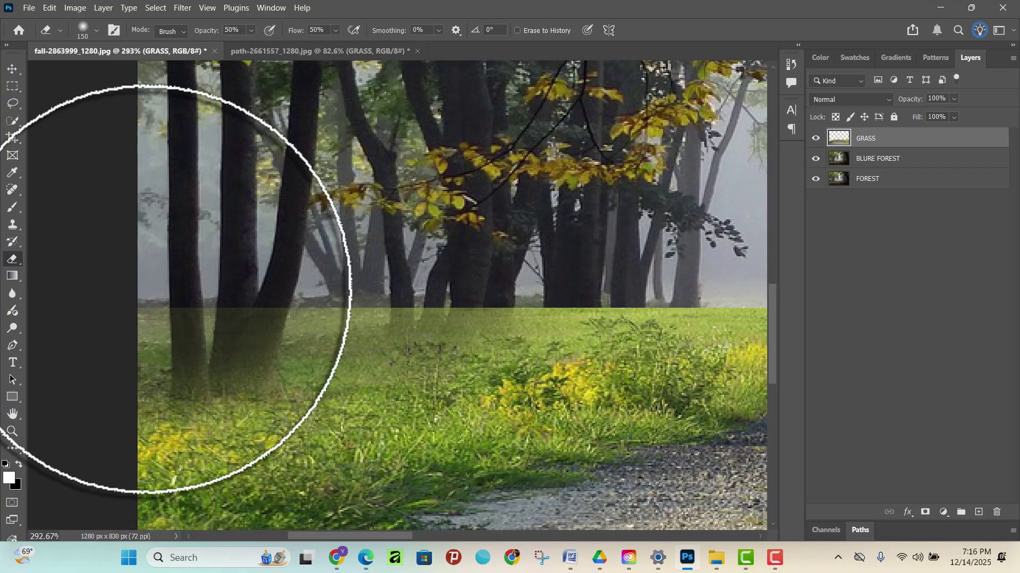
scroll(186, 276, "up", 1)
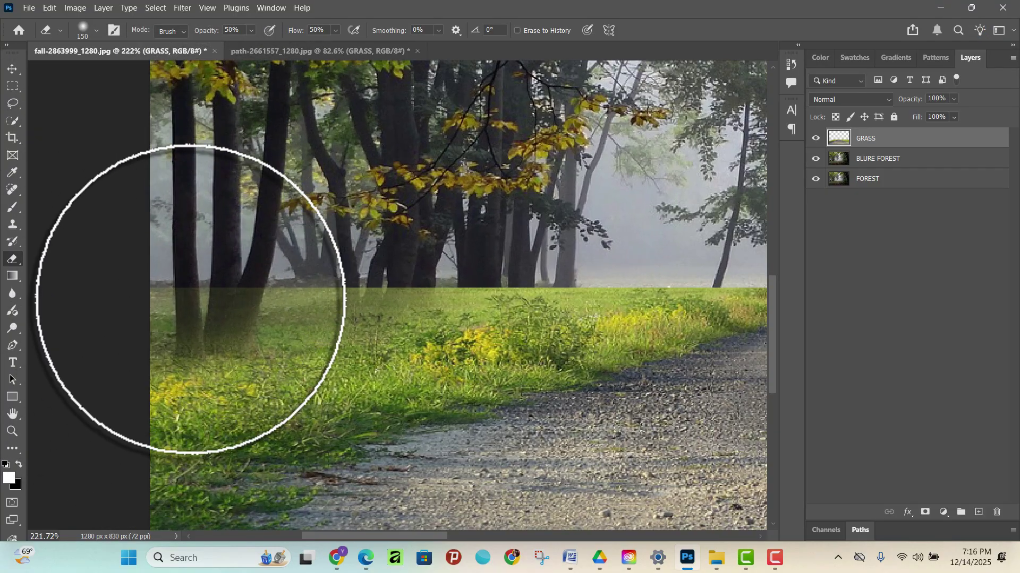
mouse_move(193, 296)
left_mouse_down()
mouse_move(329, 276)
mouse_move(306, 253)
mouse_move(325, 303)
mouse_move(334, 235)
mouse_move(209, 256)
mouse_move(427, 261)
mouse_move(435, 252)
mouse_move(238, 253)
mouse_move(179, 287)
left_mouse_up()
scroll(273, 251, "down", 5)
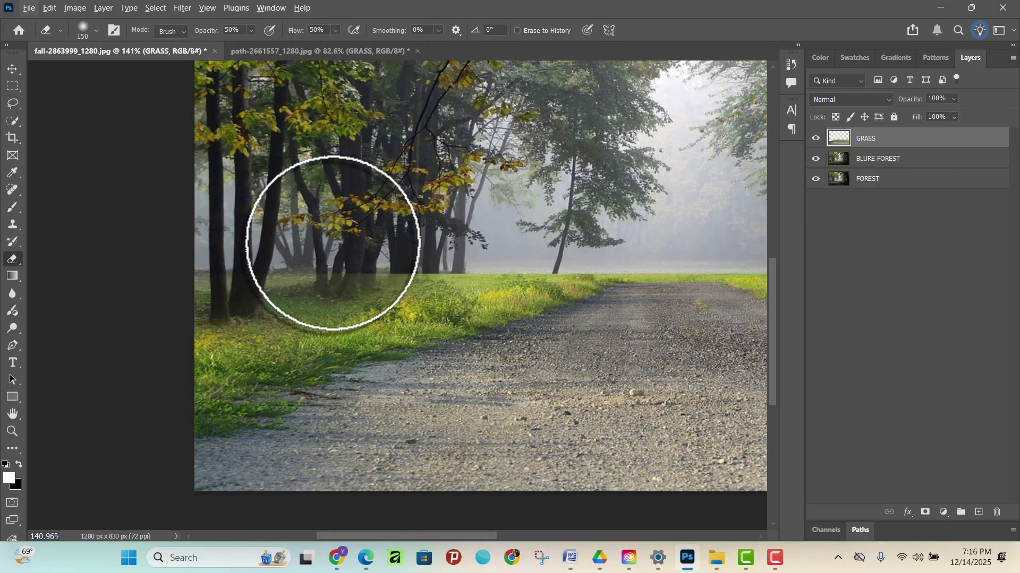
scroll(515, 239, "up", 2)
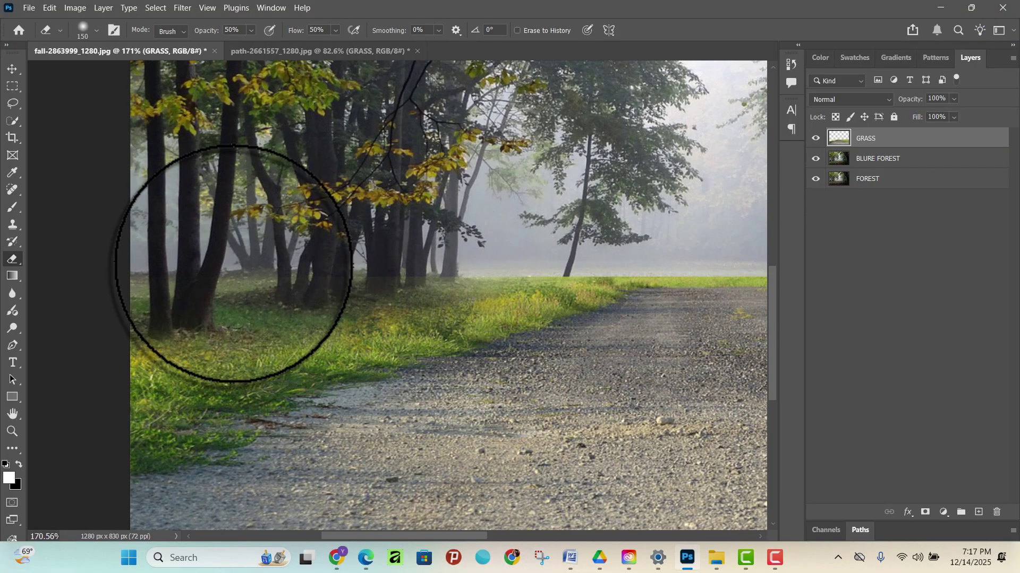
- Erase the hard grass edge from the middle tree trunks to the lone tree softly with a 90 px brush
key("bracketleft")
key("bracketleft")
key("bracketleft")
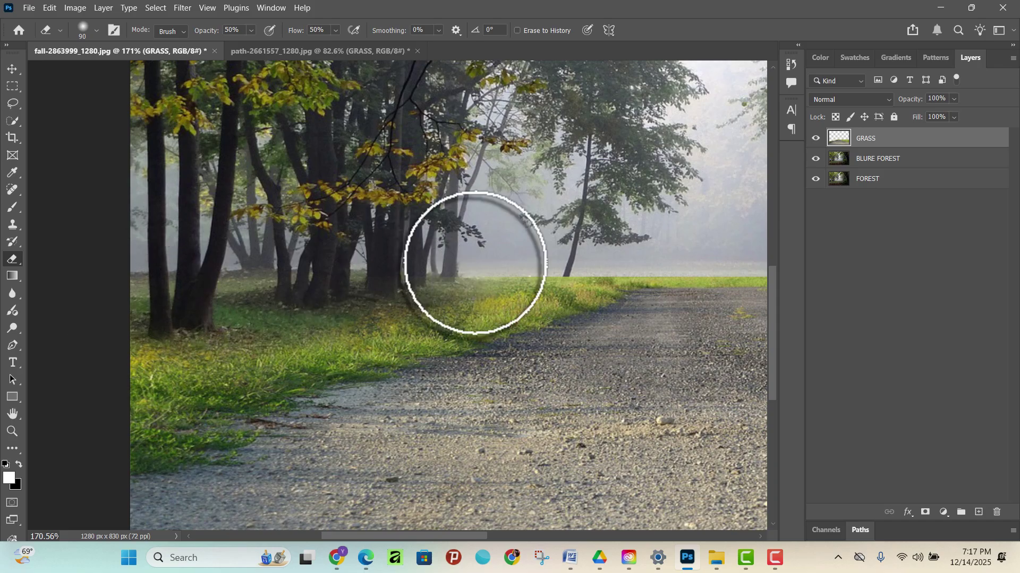
scroll(284, 250, "down", 2)
scroll(398, 295, "up", 2)
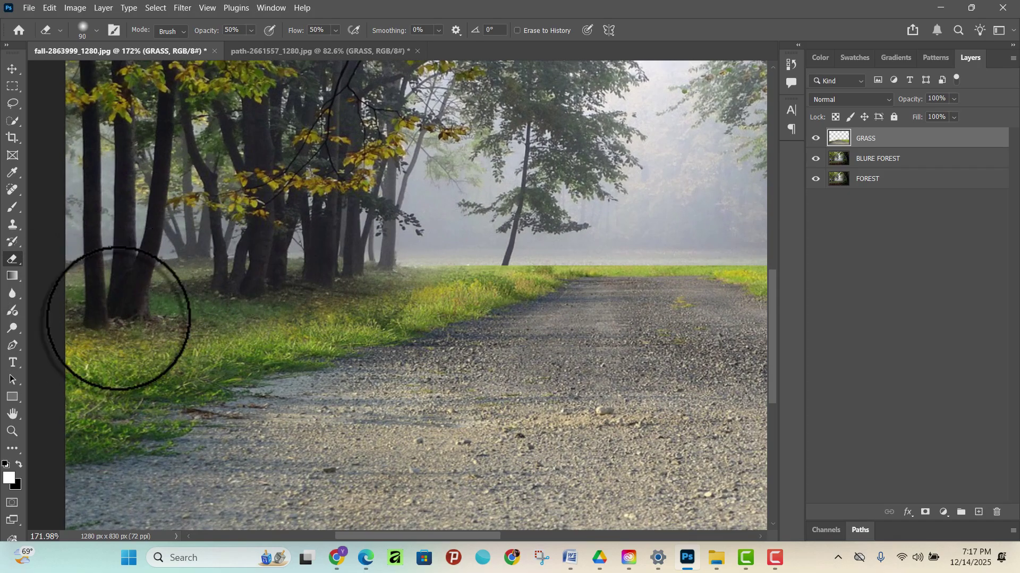
scroll(457, 321, "down", 2)
scroll(387, 260, "up", 4)
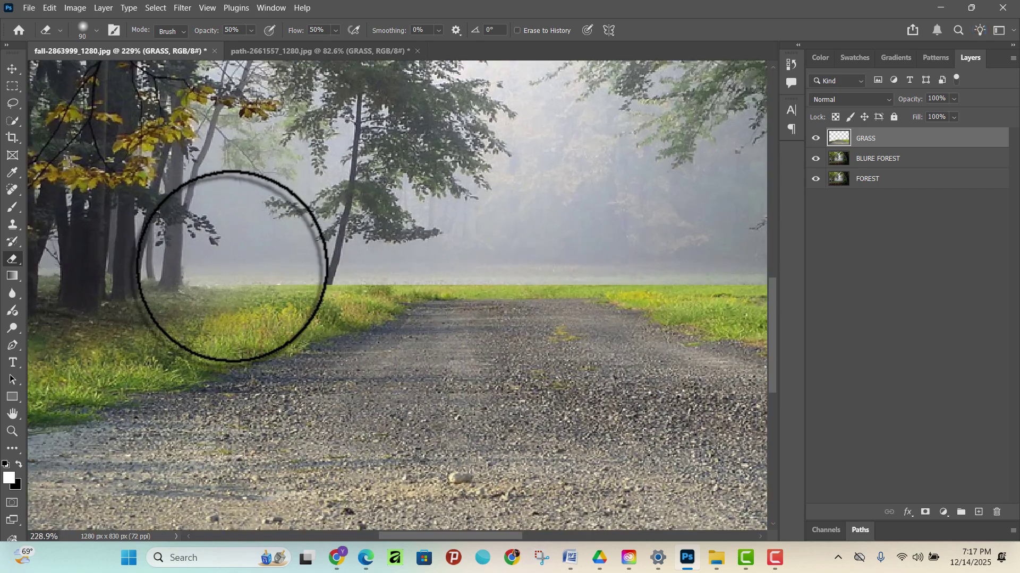
scroll(455, 262, "up", 3)
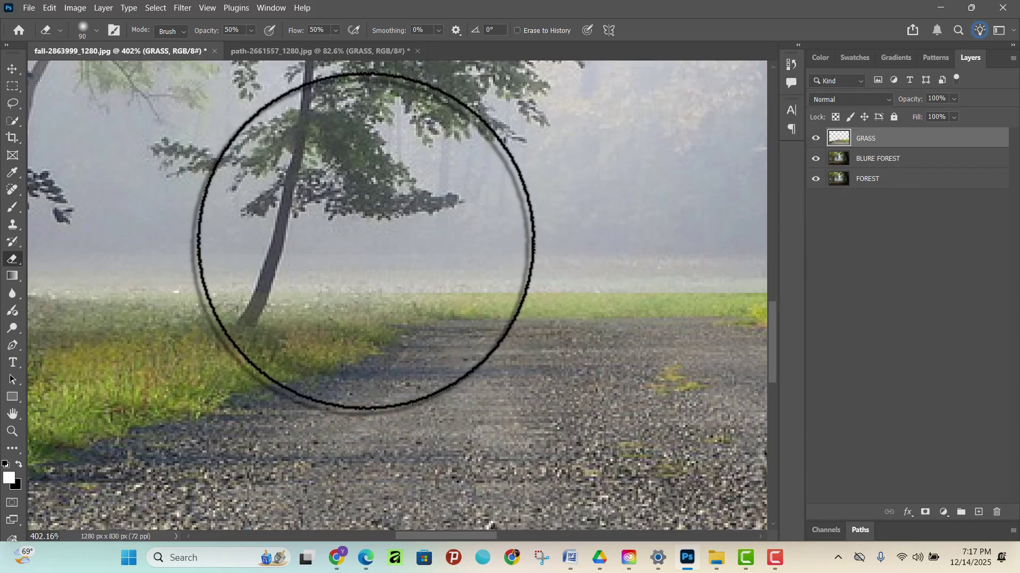
- Erase the grass edge softly across the far end of the road and the near part of the right-hand verge with a 45 px brush
scroll(364, 240, "down", 3)
key("bracketleft")
key("bracketleft")
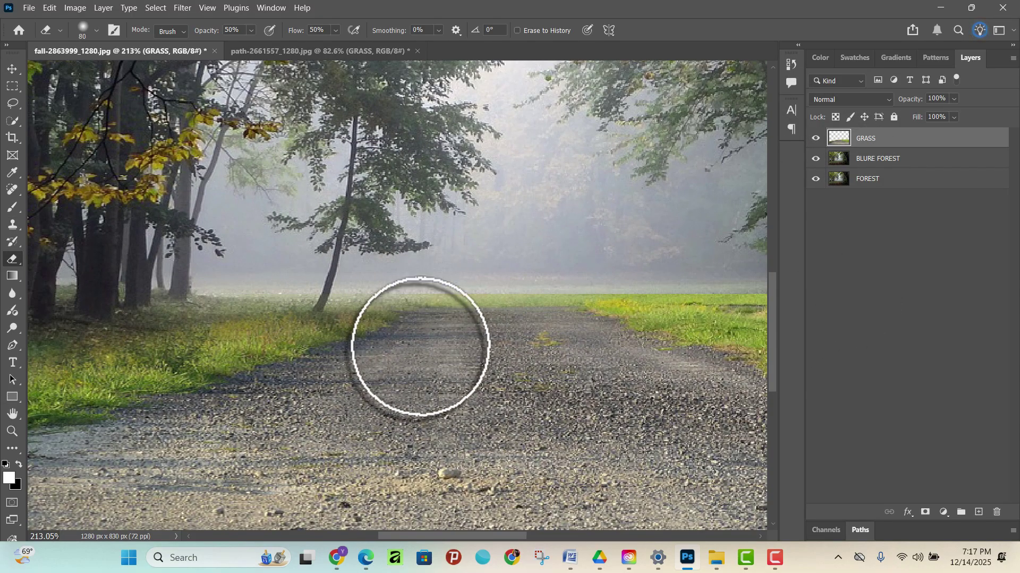
scroll(601, 298, "down", 2)
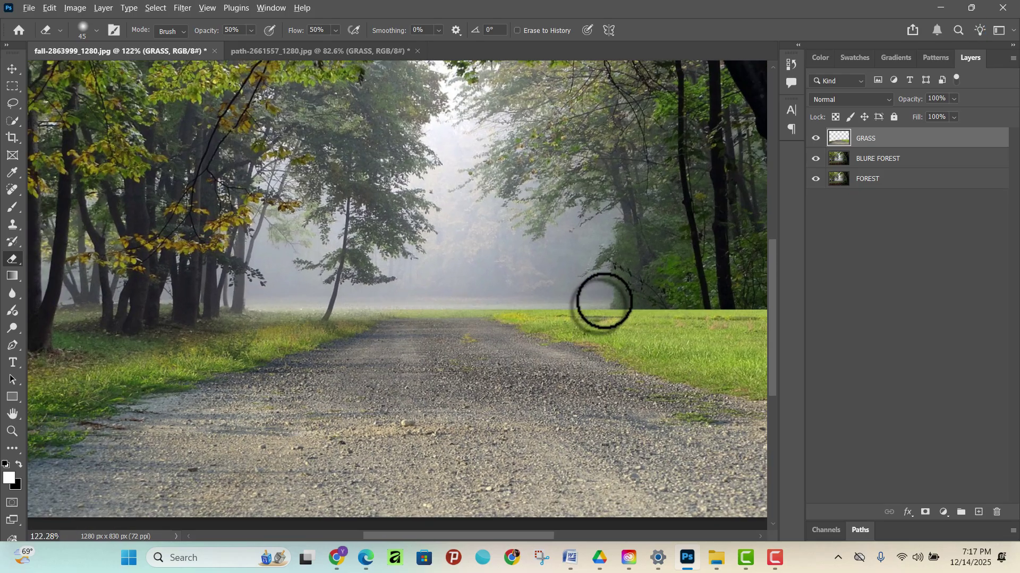
scroll(350, 289, "up", 6)
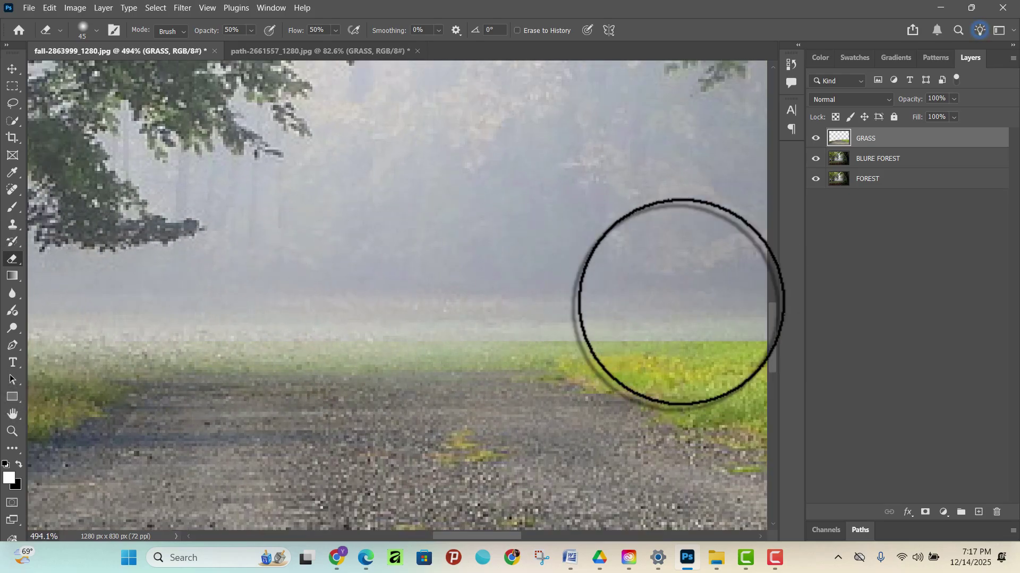
scroll(251, 273, "down", 3)
scroll(251, 273, "up", 3)
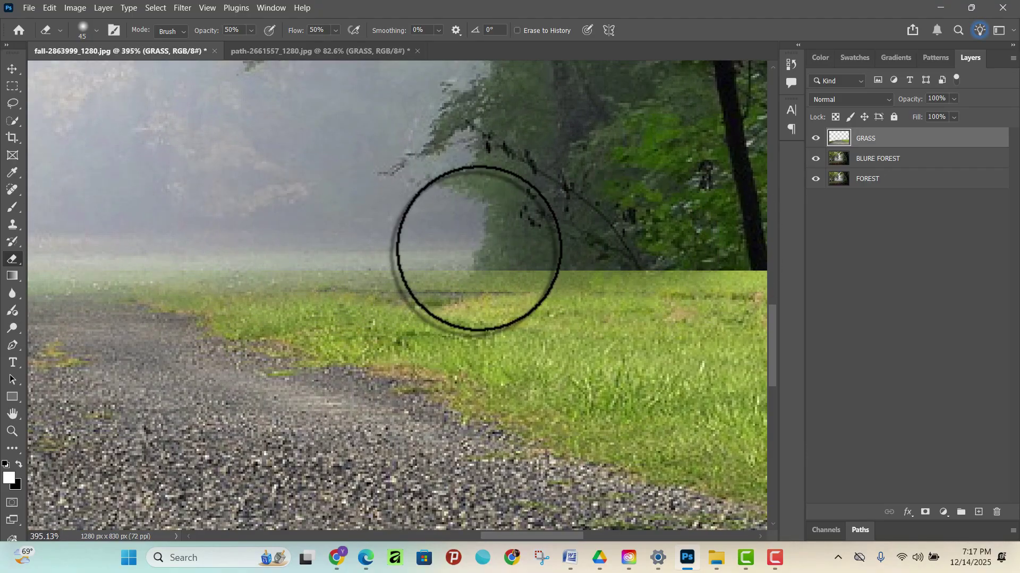
scroll(257, 282, "up", 2)
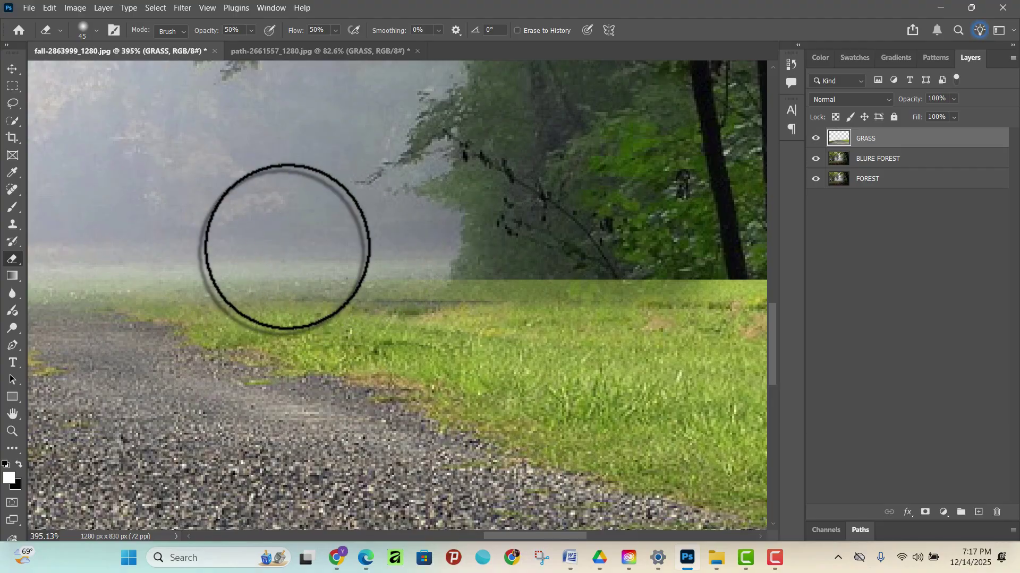
- Inspect the blended grass beneath the left-hand trees and along the road for remaining hard edges
scroll(441, 279, "down", 4)
scroll(683, 299, "down", 4)
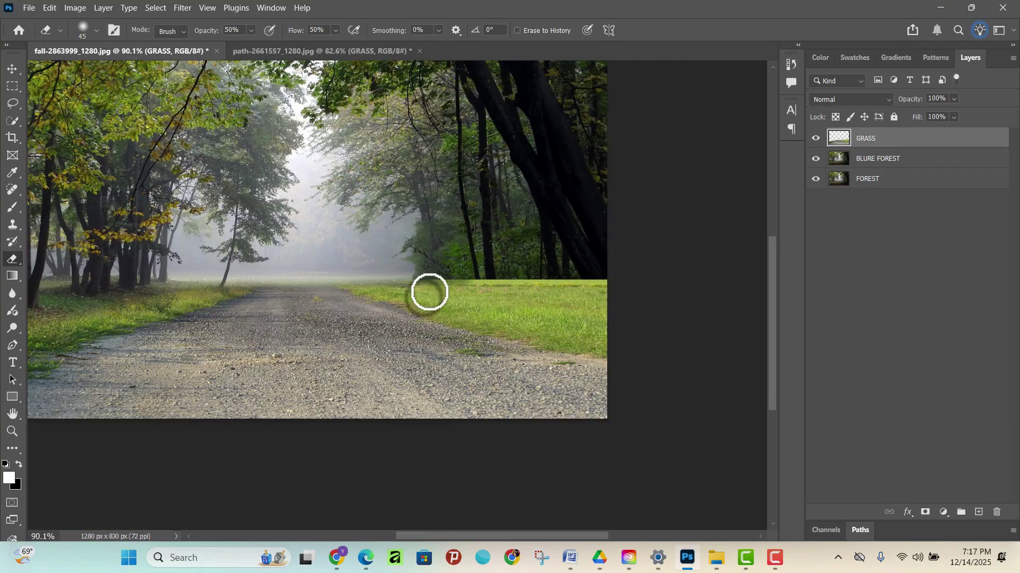
scroll(130, 326, "up", 3)
scroll(131, 326, "up", 2)
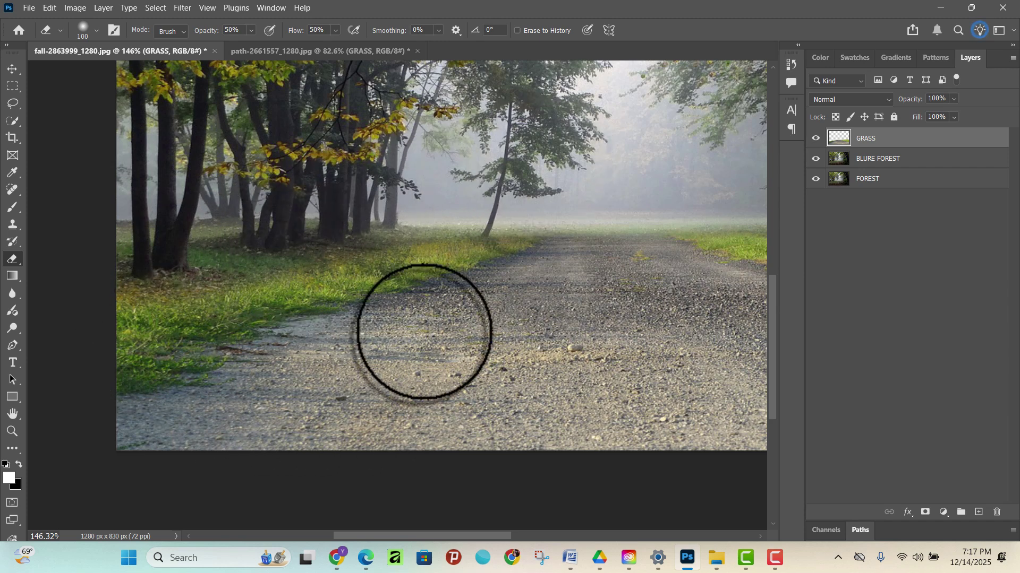
scroll(425, 331, "down", 1)
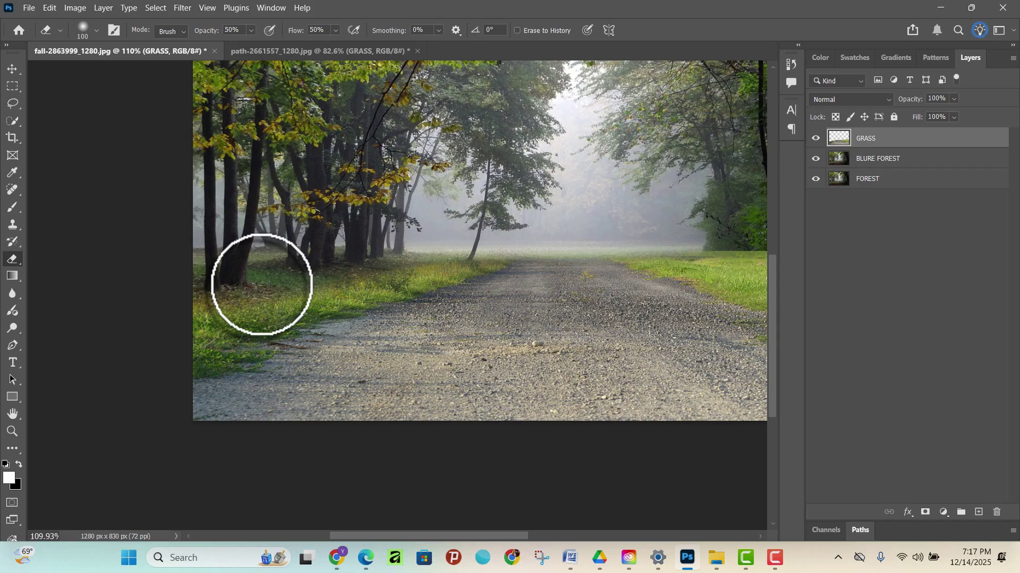
scroll(262, 284, "up", 3)
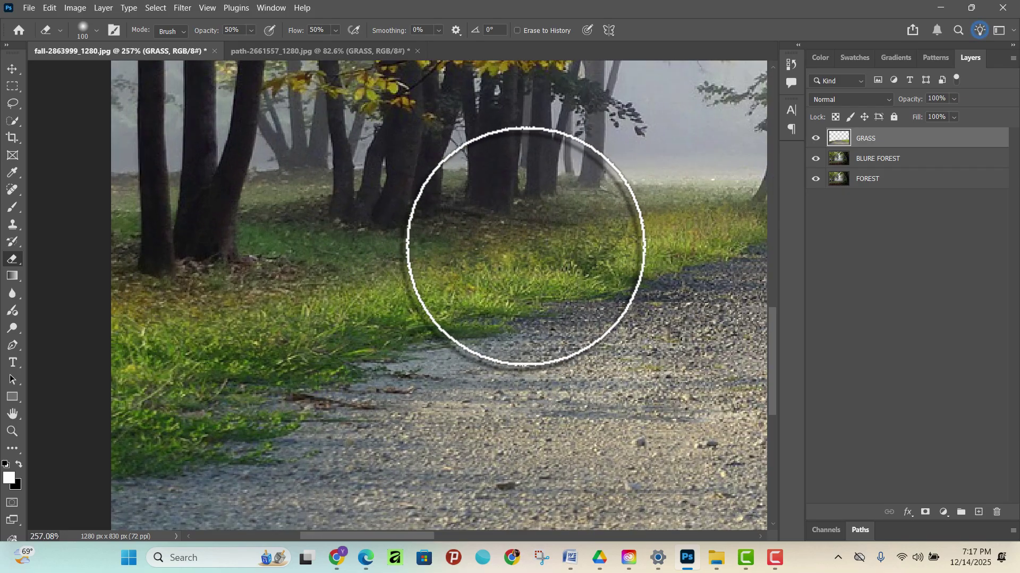
scroll(297, 361, "down", 3)
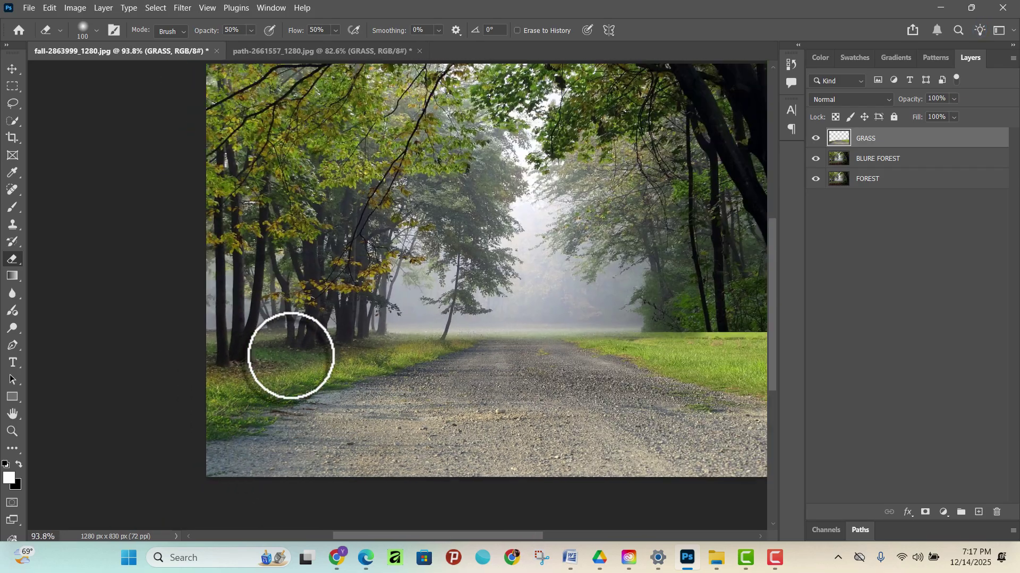
scroll(598, 387, "down", 1)
- Erase the hard upper edge of the right-hand grass beneath the bushes and dark trunks with a 175 px brush
scroll(646, 352, "up", 2)
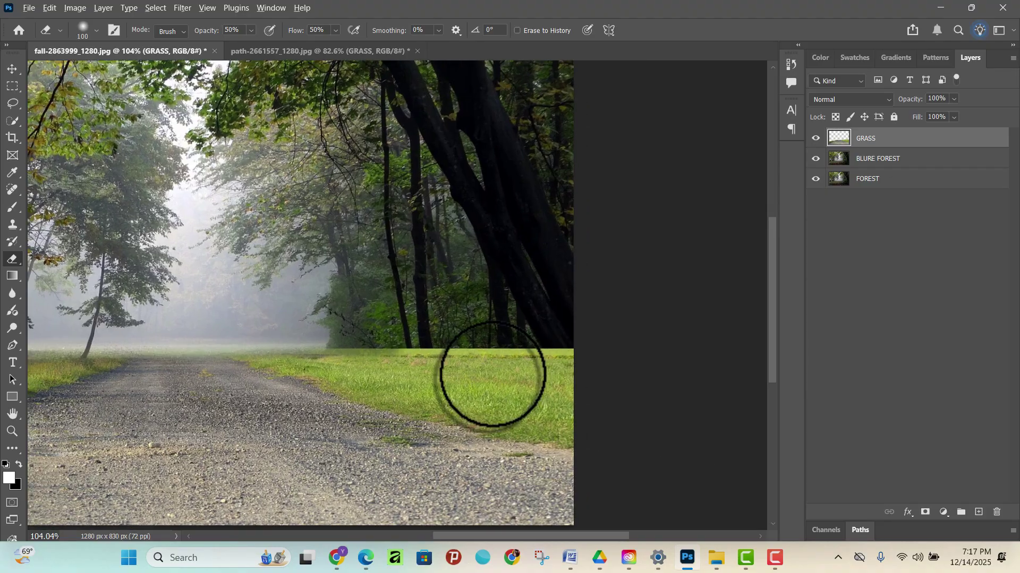
scroll(493, 375, "up", 1)
key("bracketright")
key("bracketright")
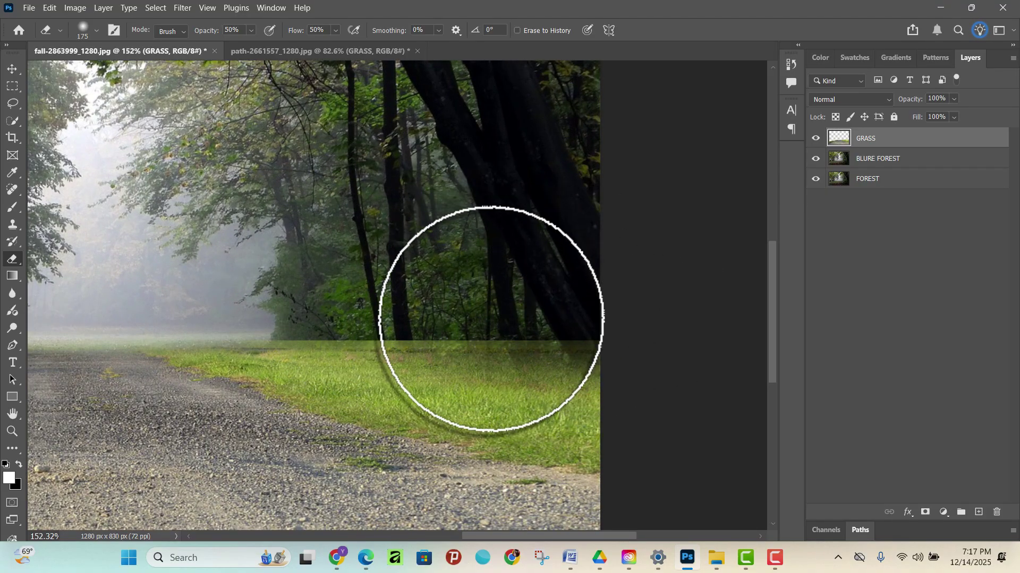
scroll(430, 309, "up", 2)
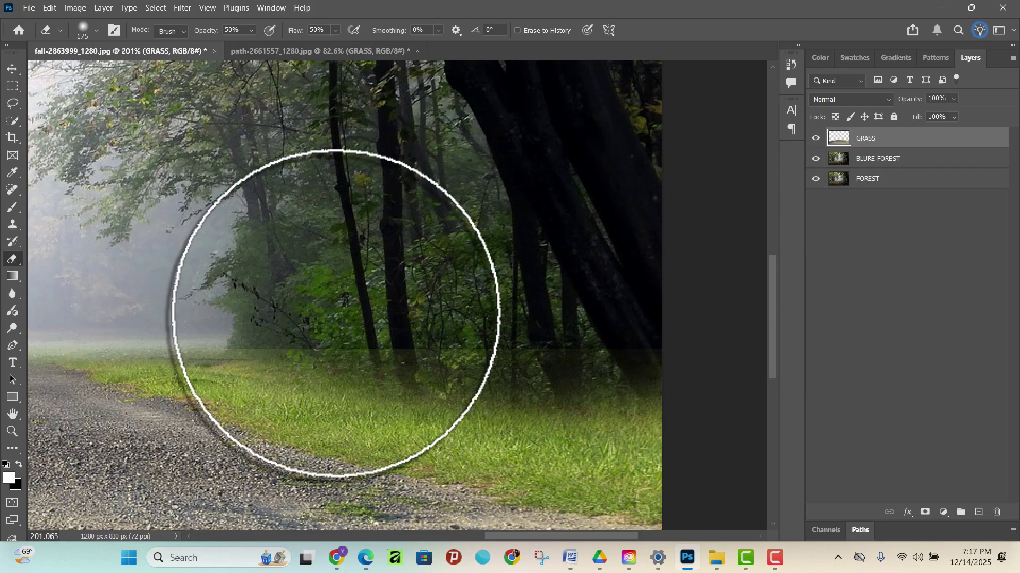
scroll(264, 278, "up", 2)
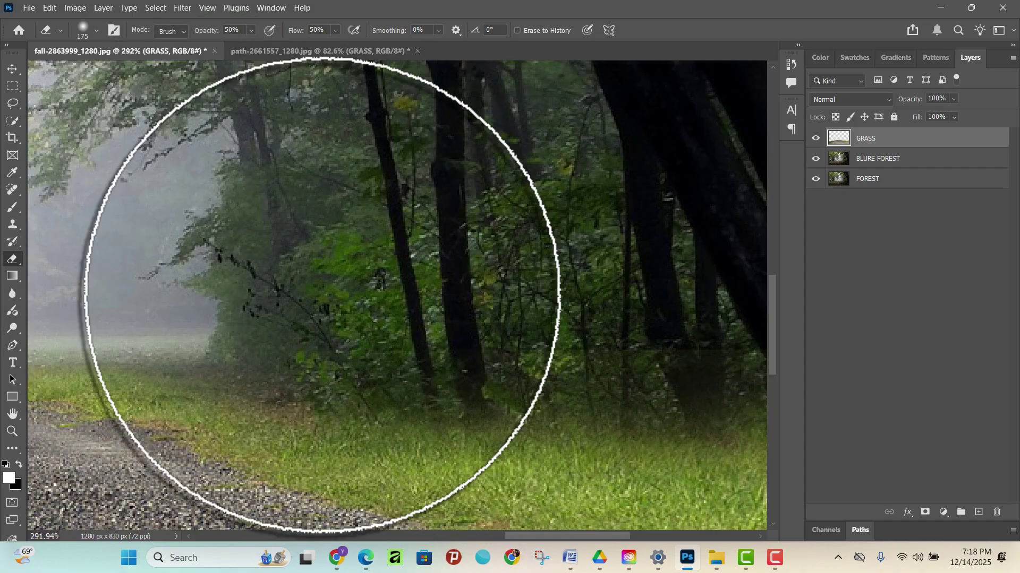
scroll(217, 273, "down", 3)
scroll(419, 356, "up", 1)
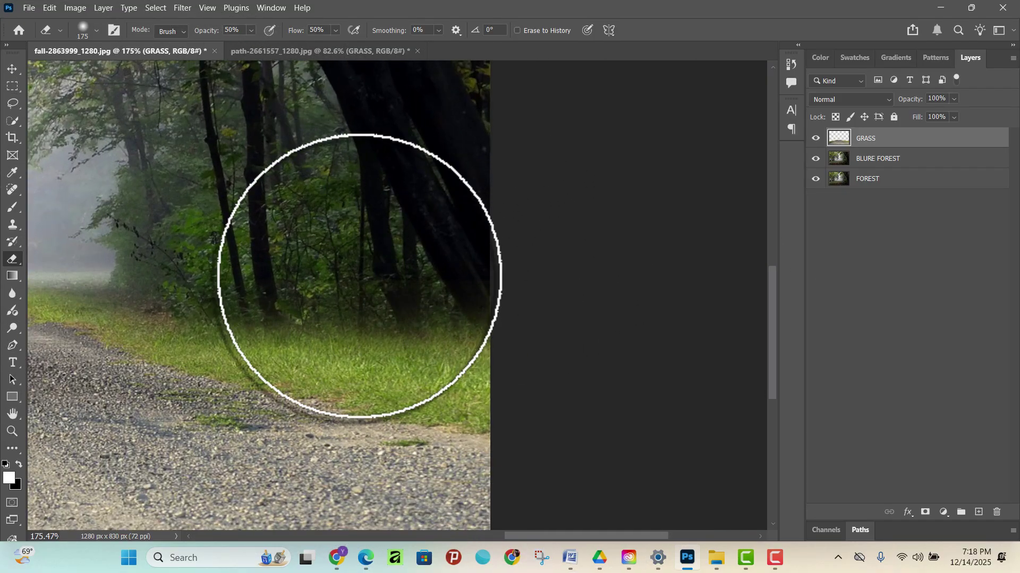
scroll(312, 304, "down", 4)
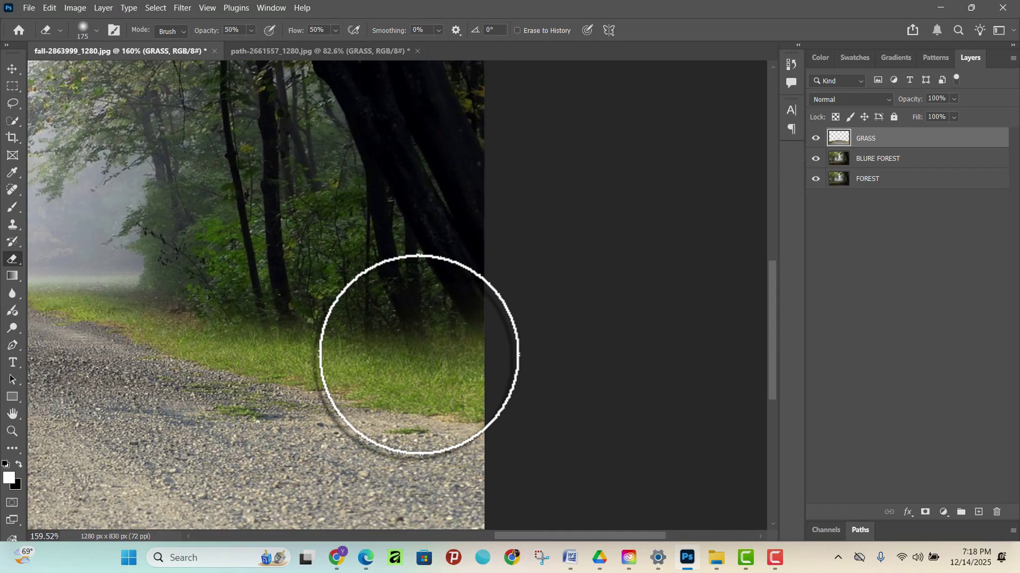
- Fade more of the right-hand grass around the bases of the leaning dark trunks with the 175 px eraser
scroll(466, 449, "up", 2)
scroll(327, 370, "down", 2)
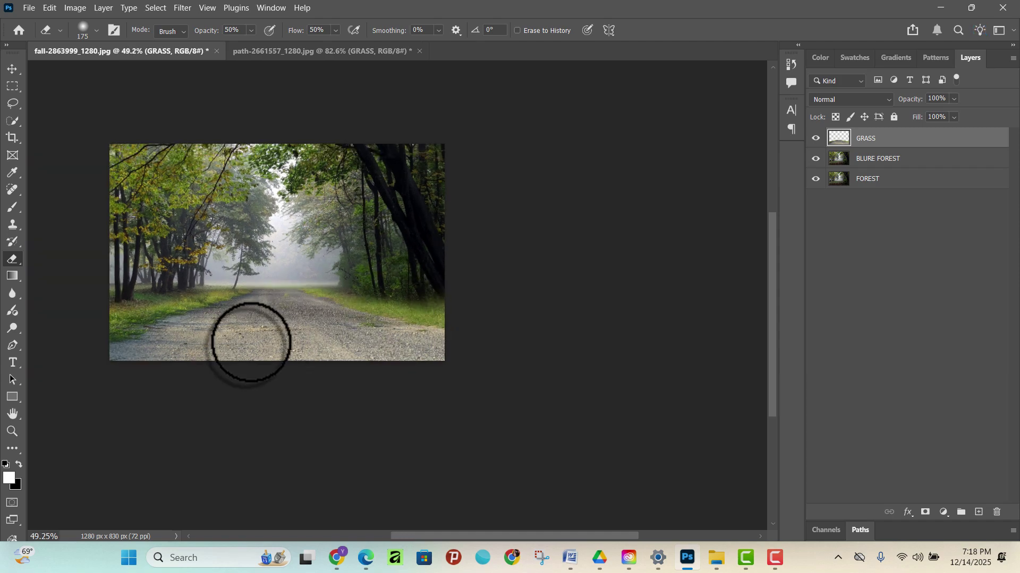
scroll(110, 291, "up", 3)
scroll(239, 250, "down", 1)
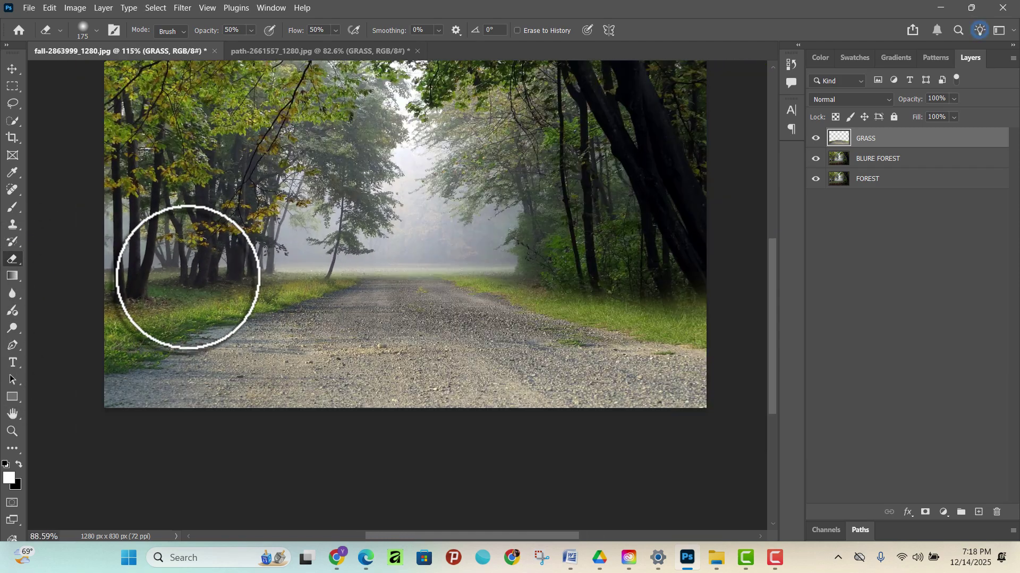
scroll(703, 320, "up", 3)
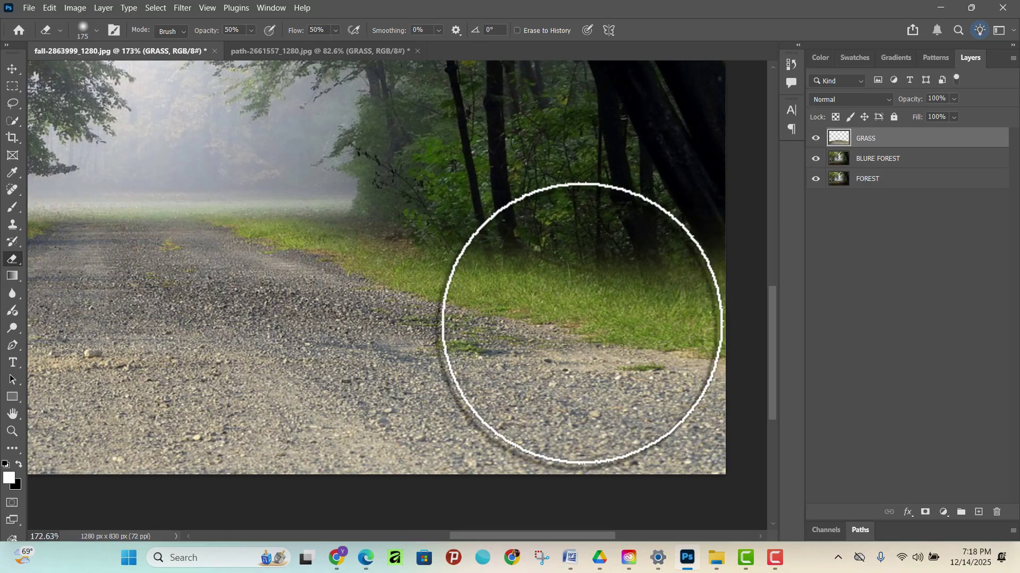
scroll(563, 307, "down", 2)
scroll(631, 297, "up", 1)
scroll(631, 298, "up", 2)
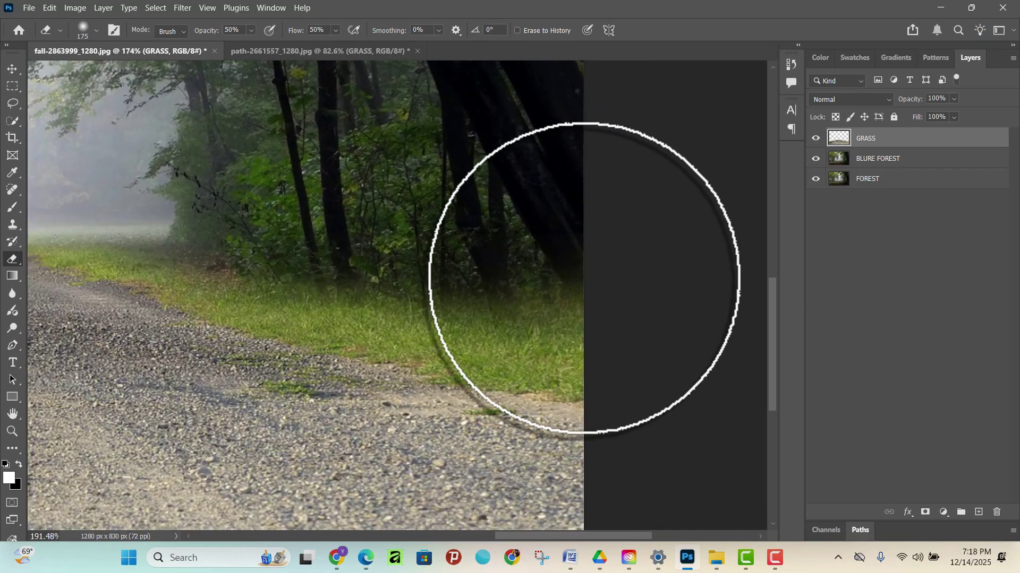
scroll(334, 276, "up", 1)
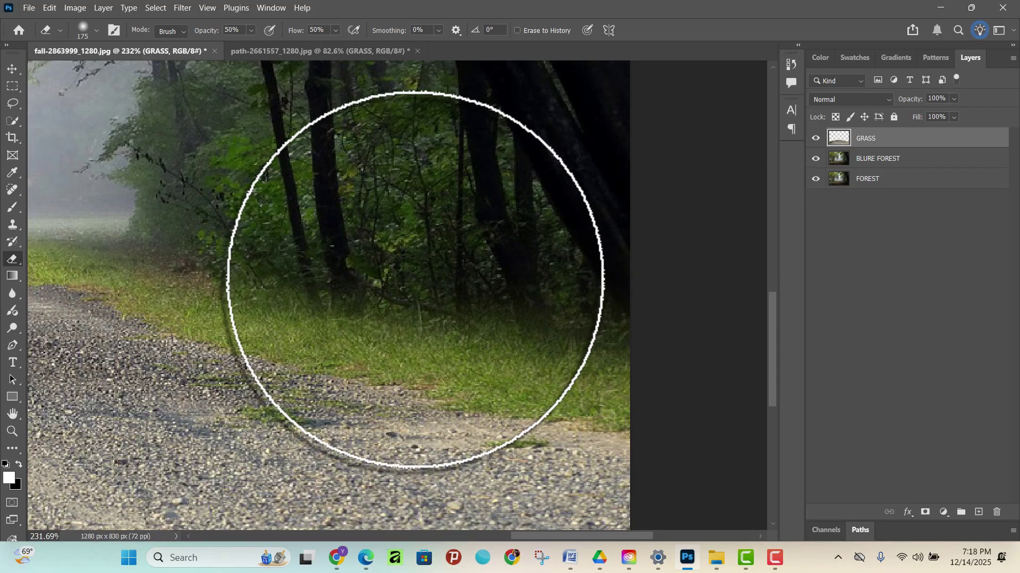
scroll(512, 269, "down", 3)
scroll(484, 275, "up", 3)
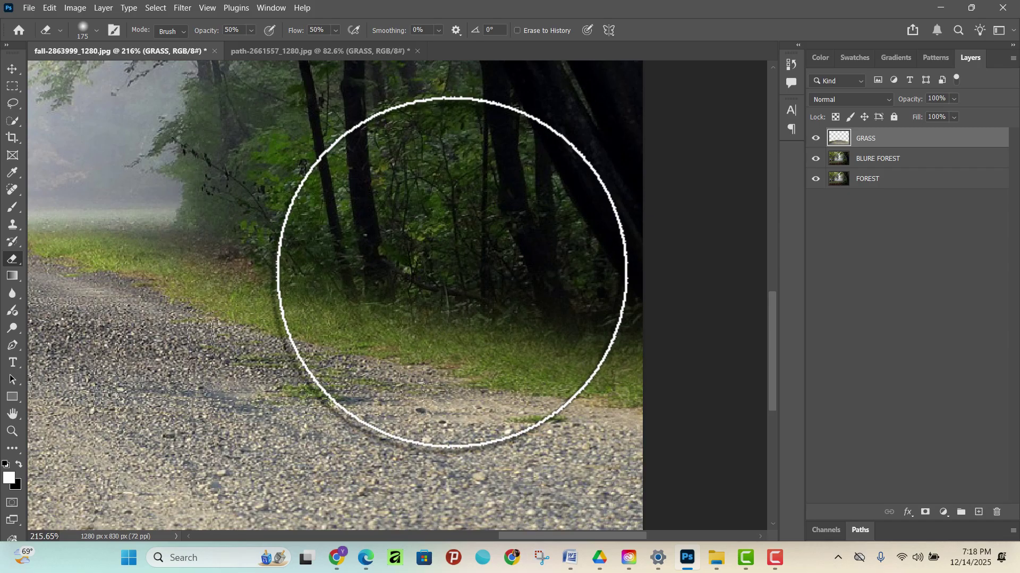
- Refine the right-hand verge by softly erasing its remaining grass edge below the bushes and at the image border
scroll(616, 344, "down", 3)
scroll(616, 344, "down", 2)
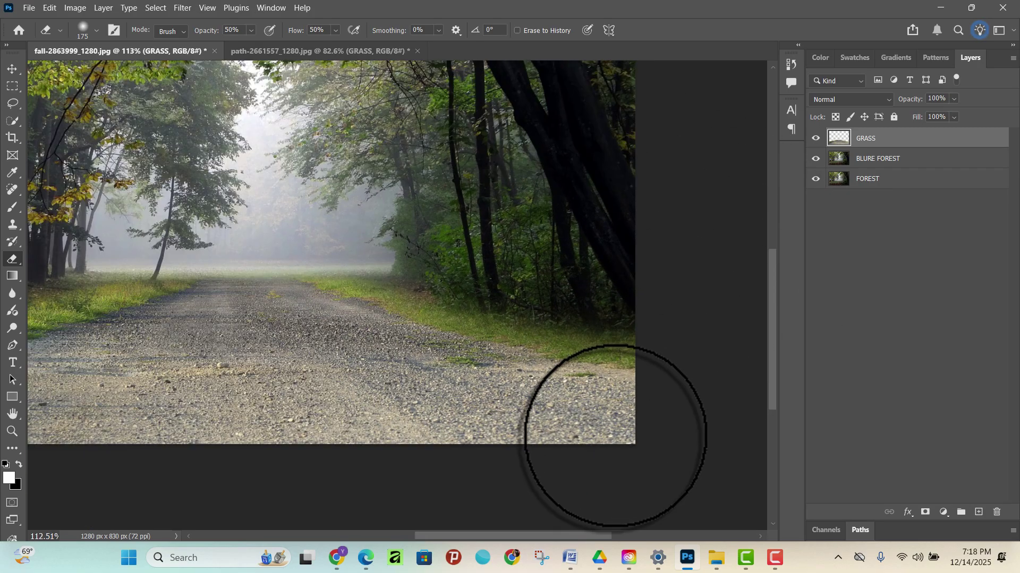
scroll(667, 345, "up", 4)
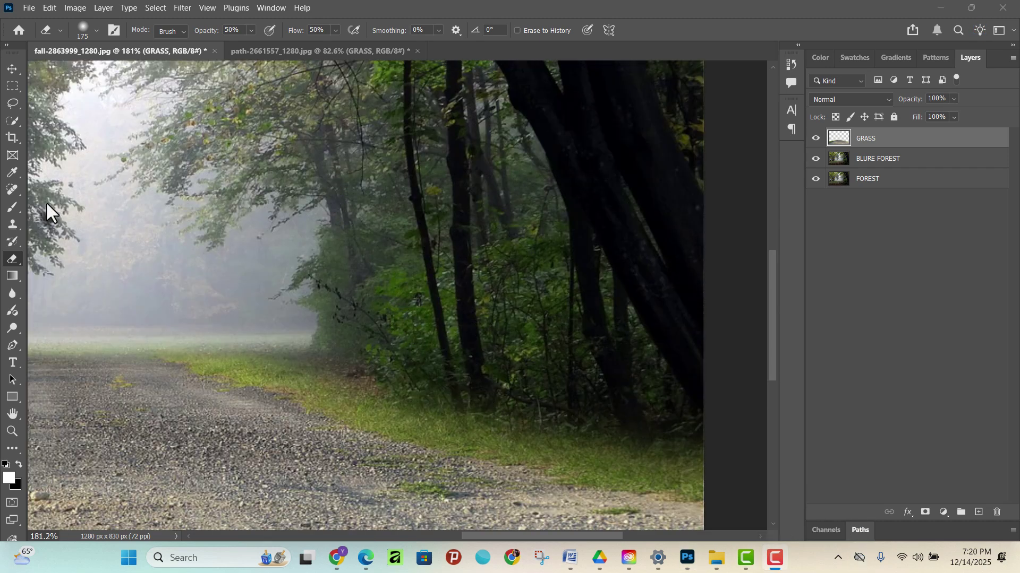
left_click(572, 435)
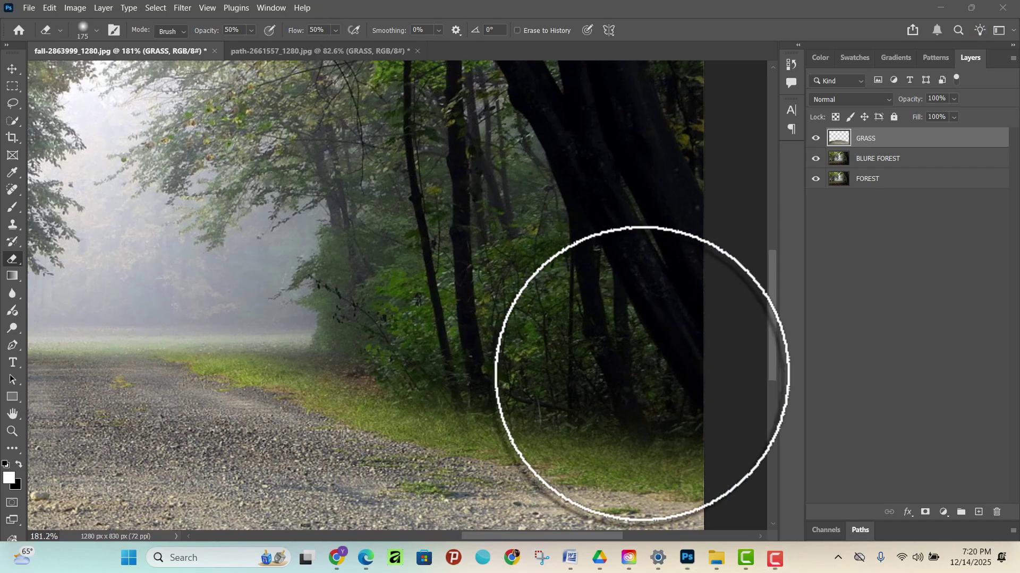
scroll(370, 317, "down", 2)
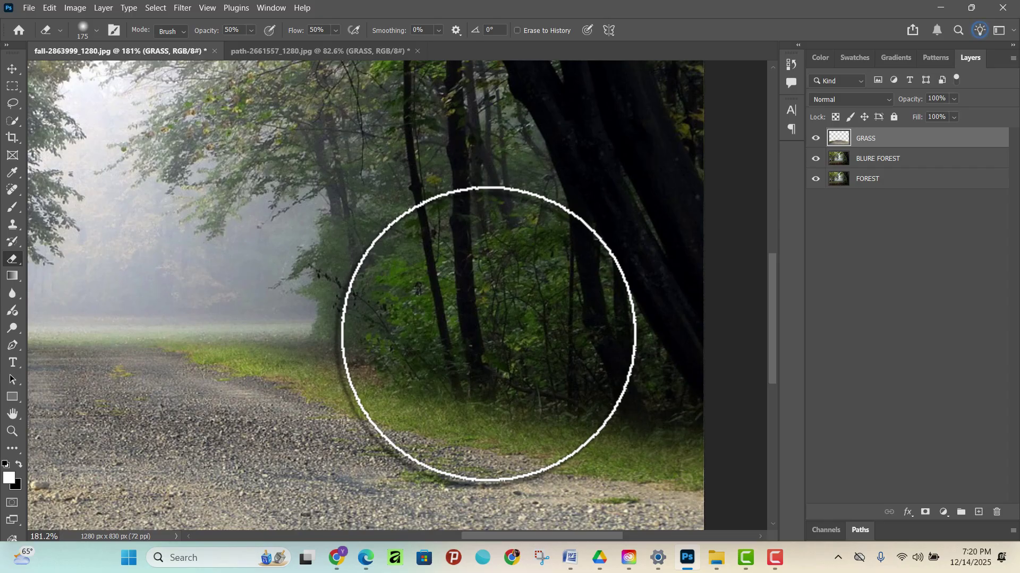
scroll(488, 335, "down", 3)
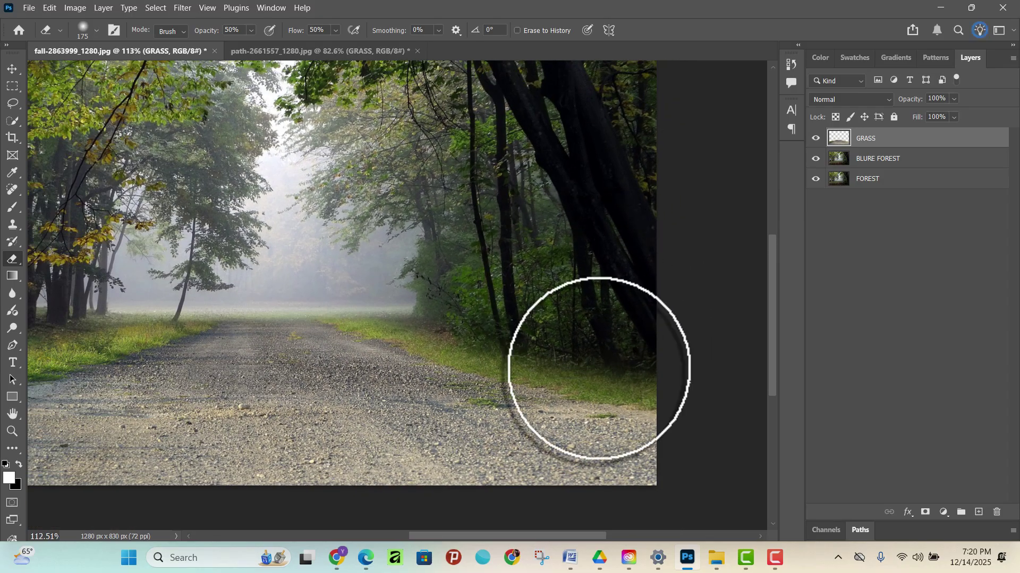
scroll(619, 391, "up", 4)
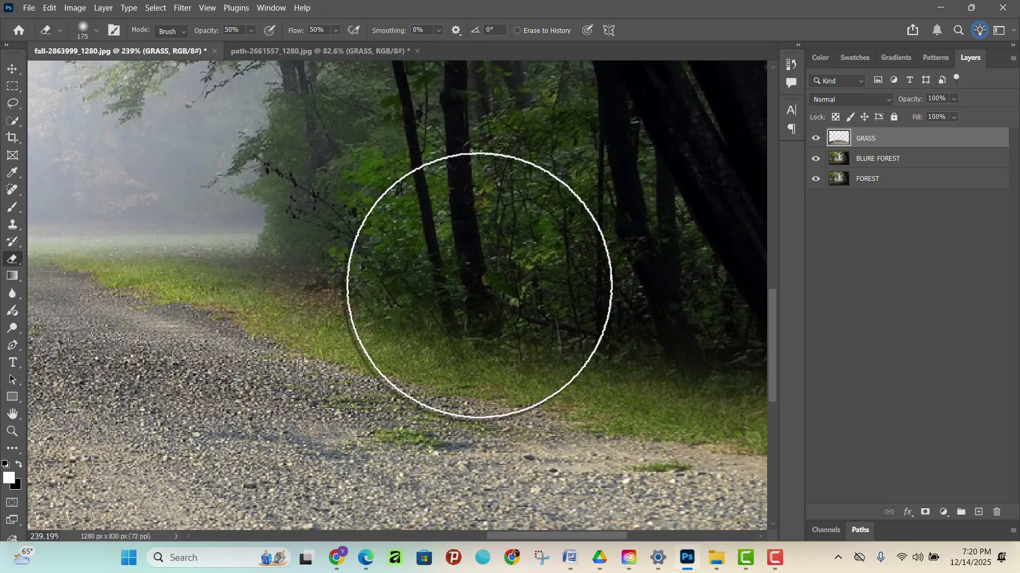
- Toggle the GRASS layer's visibility to compare the full composite with and without the added grass and road
scroll(532, 268, "down", 3)
scroll(532, 268, "down", 3)
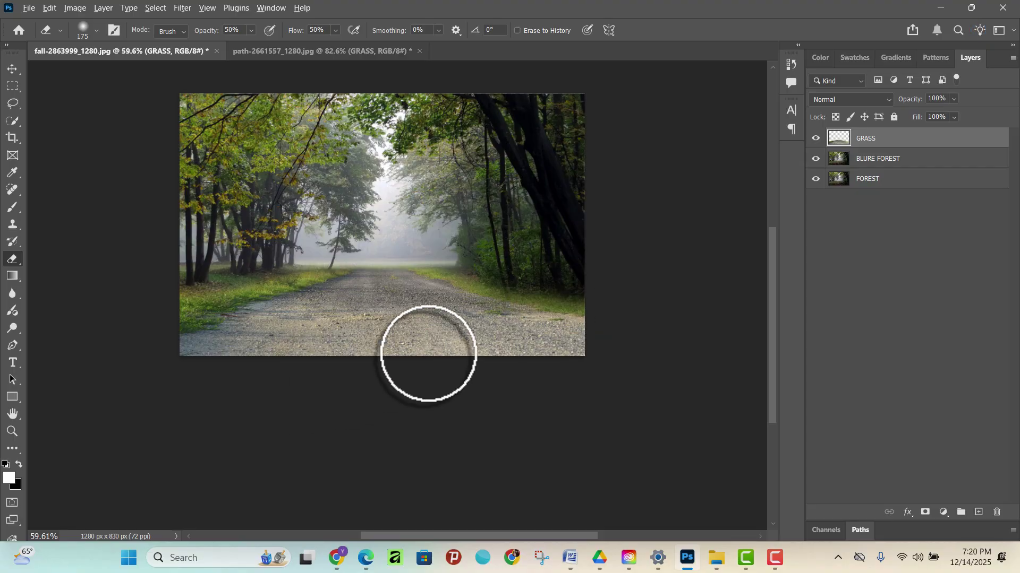
left_click(816, 139)
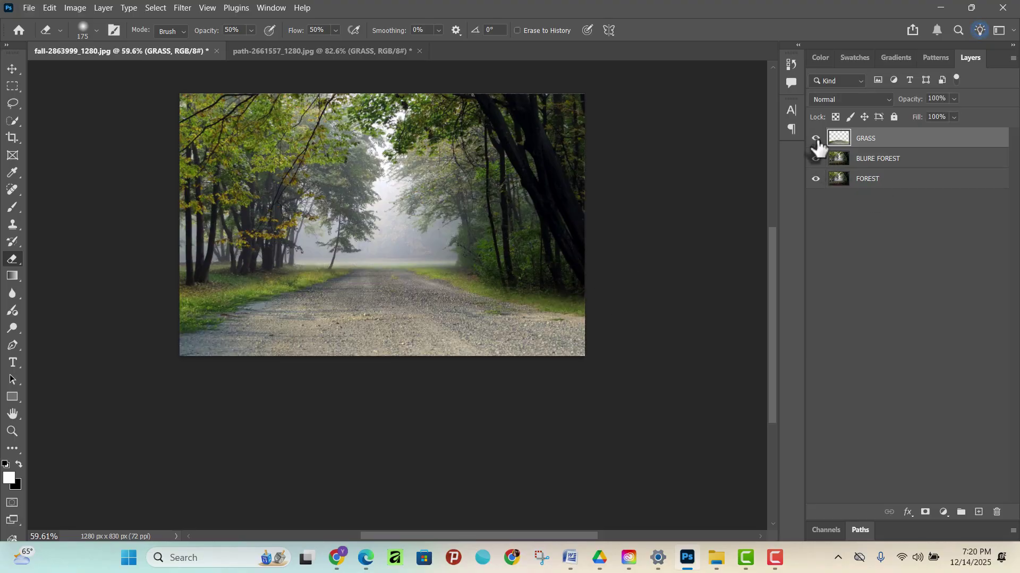
scroll(446, 342, "up", 3)
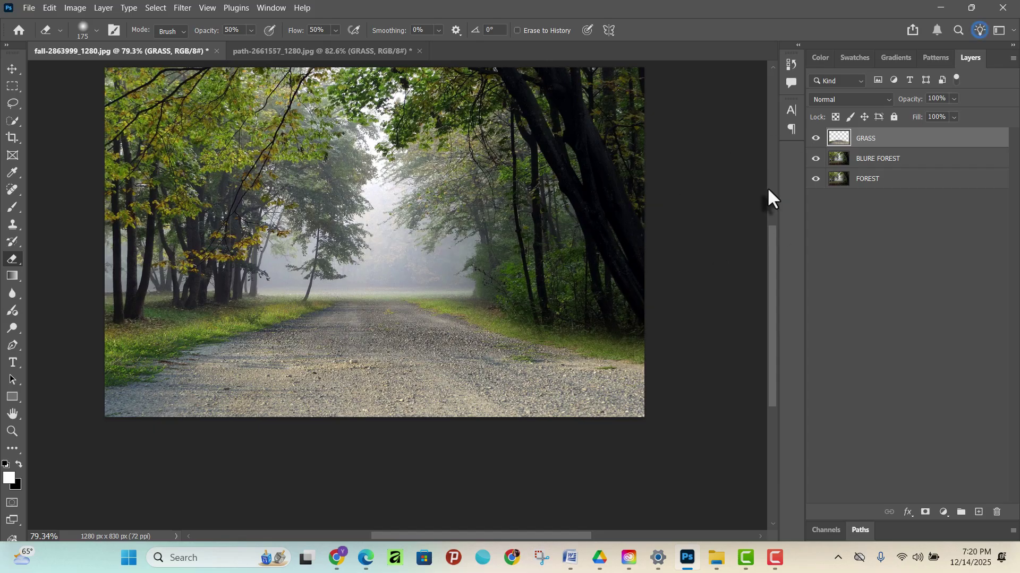
- Hide and reshow the GRASS layer, then inspect the blended road and verges at different magnifications
left_click(815, 138)
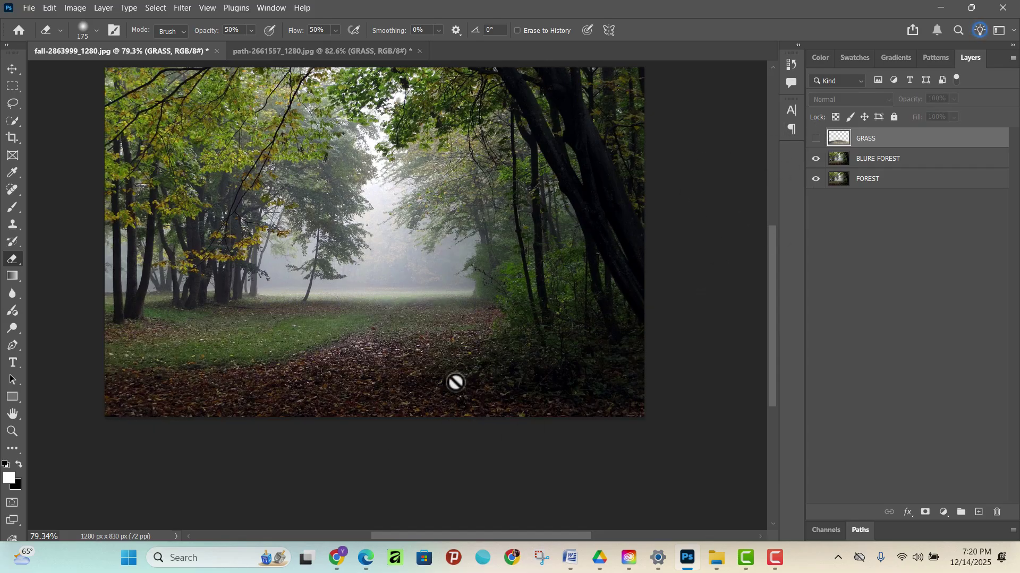
left_click(816, 139)
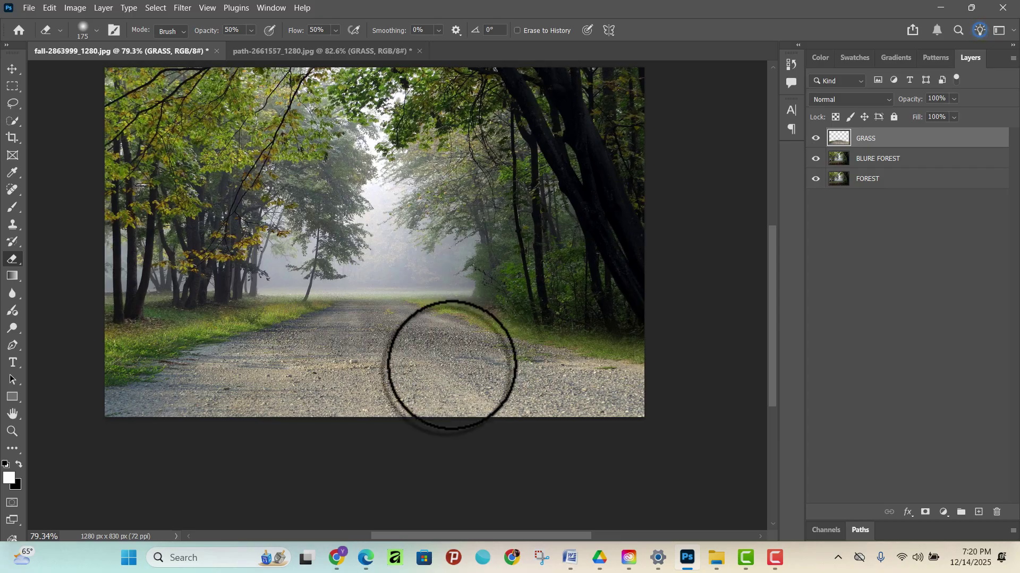
scroll(489, 323, "down", 3)
scroll(433, 255, "up", 4)
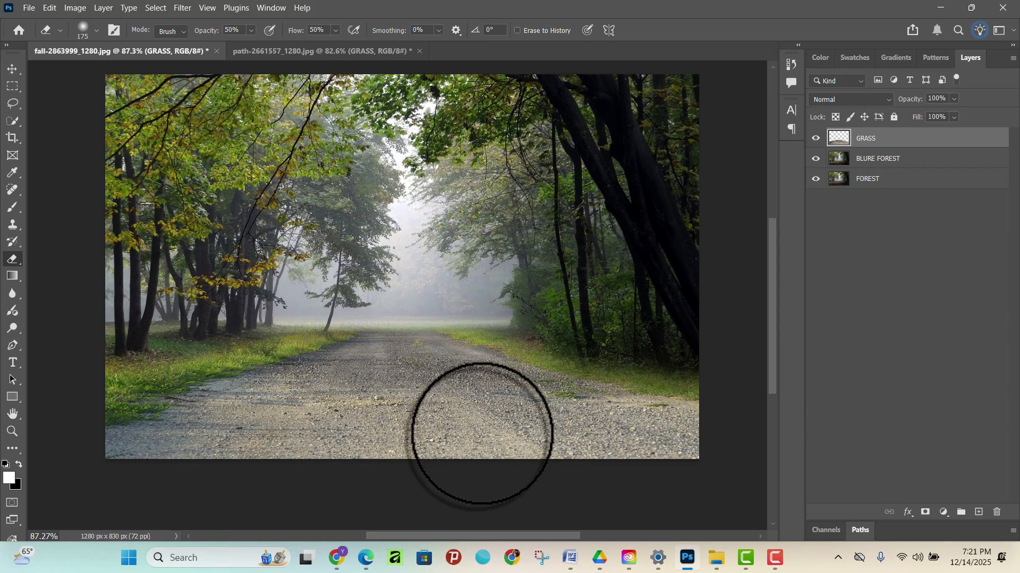
scroll(751, 364, "up", 4)
scroll(523, 365, "down", 2)
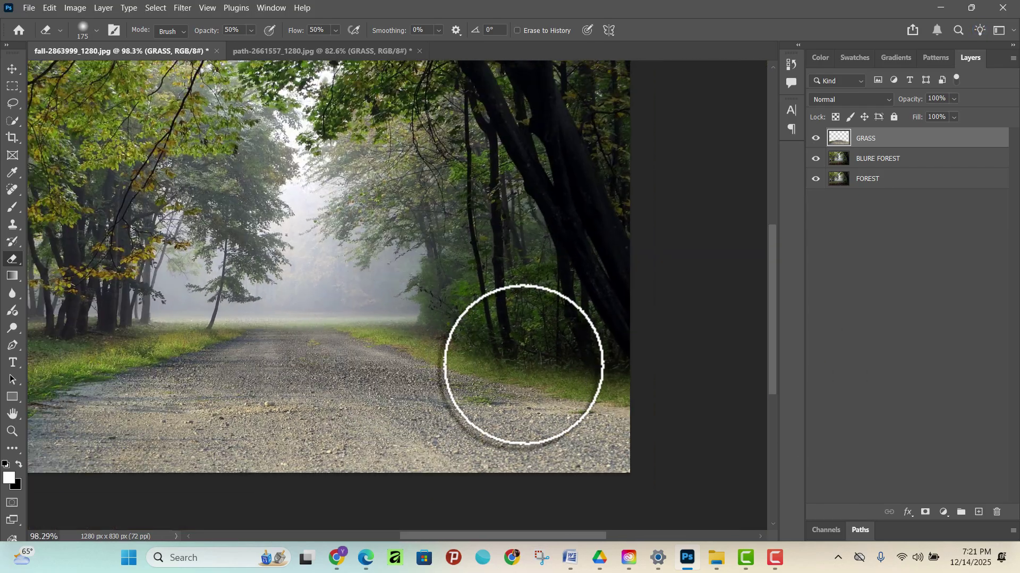
scroll(664, 371, "up", 4)
scroll(644, 360, "down", 6)
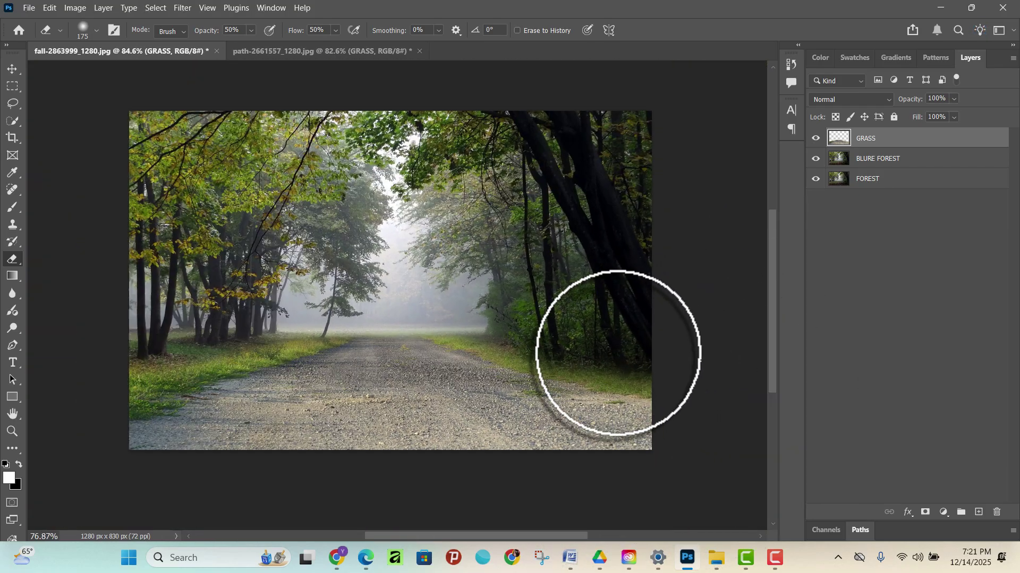
key("bracketleft")
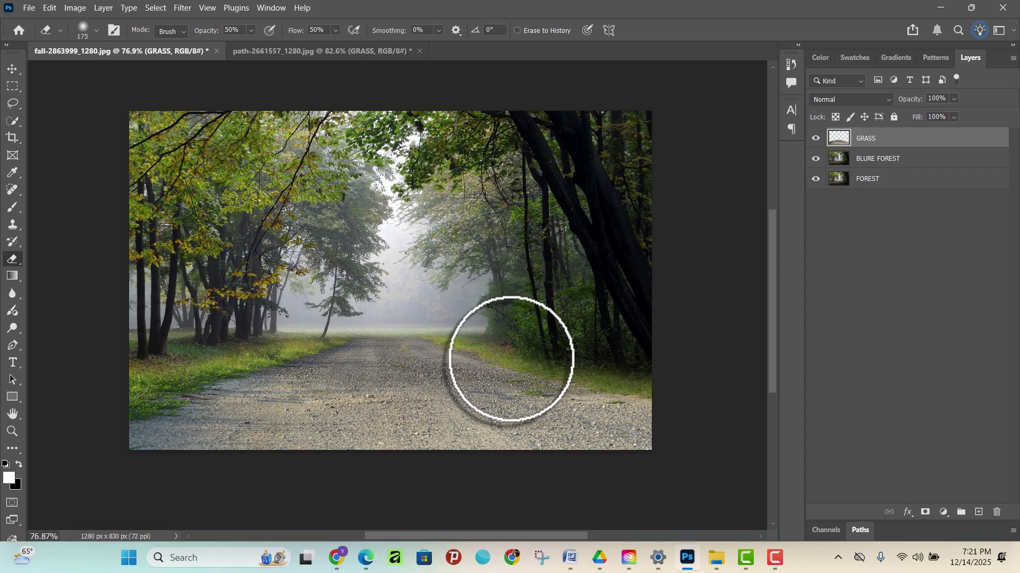
- Close the path-2661557_1280.jpg document without saving its changes
left_click(353, 52)
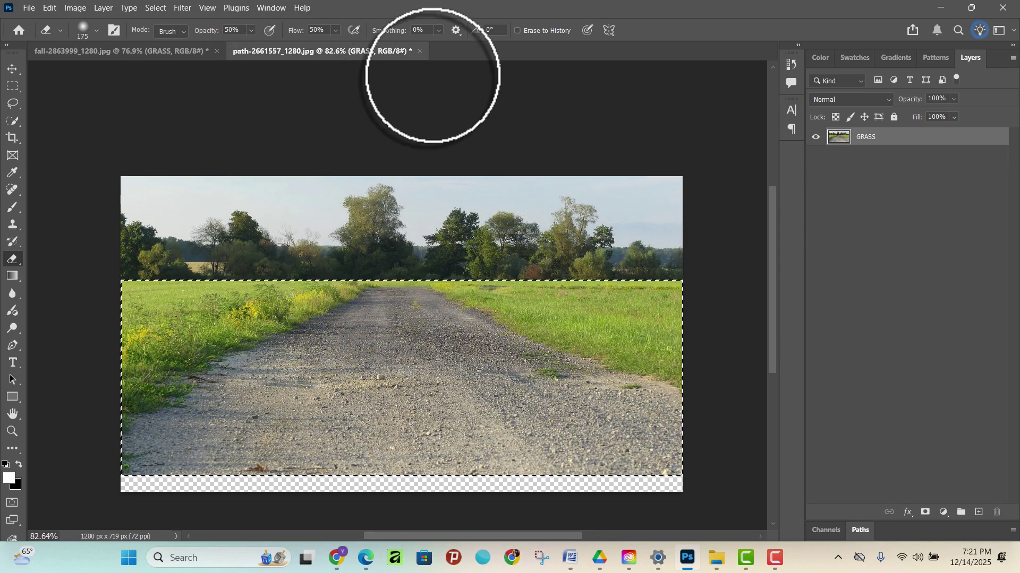
left_click(420, 51)
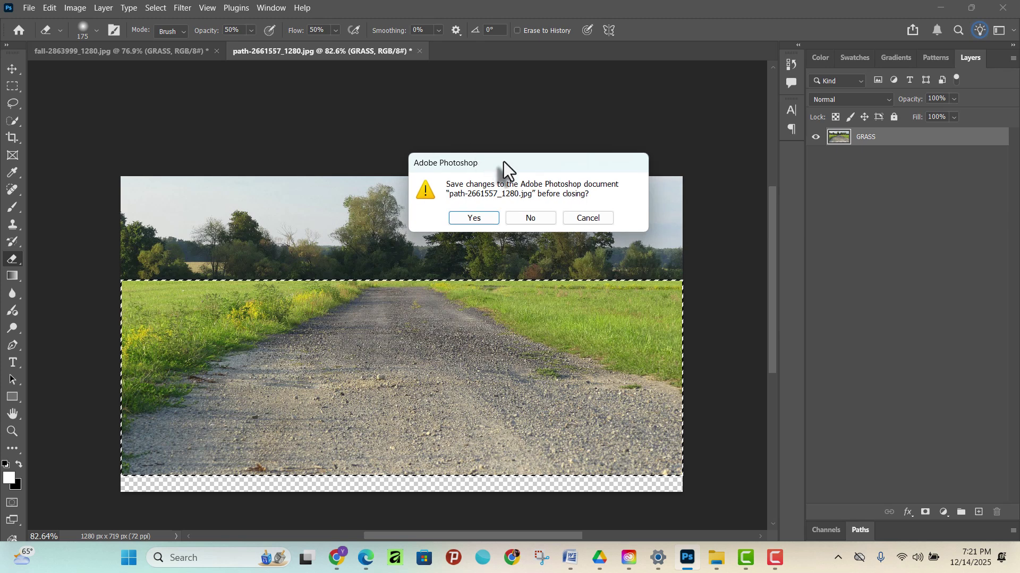
left_click(530, 218)
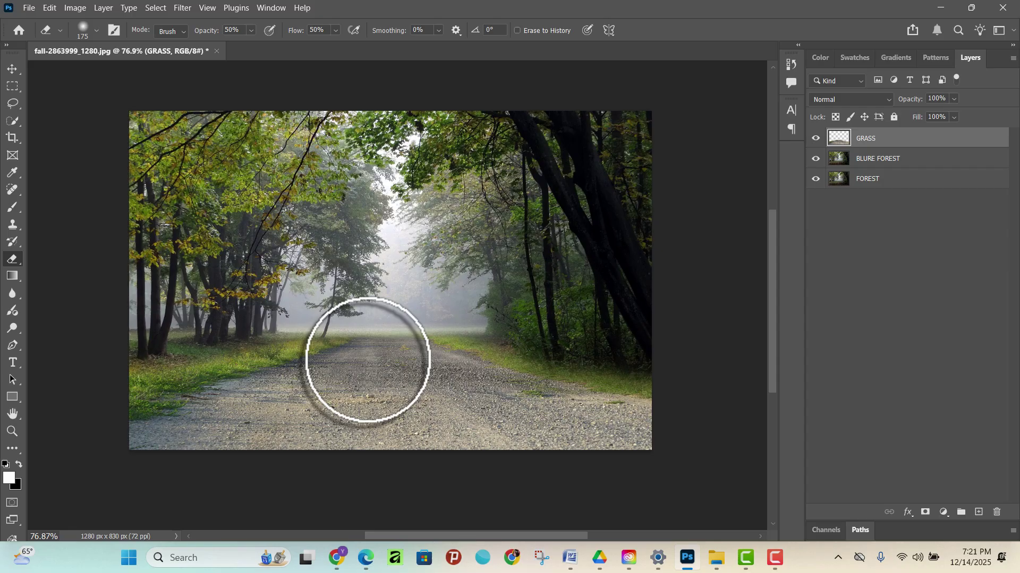
scroll(372, 350, "down", 2)
scroll(375, 341, "up", 4)
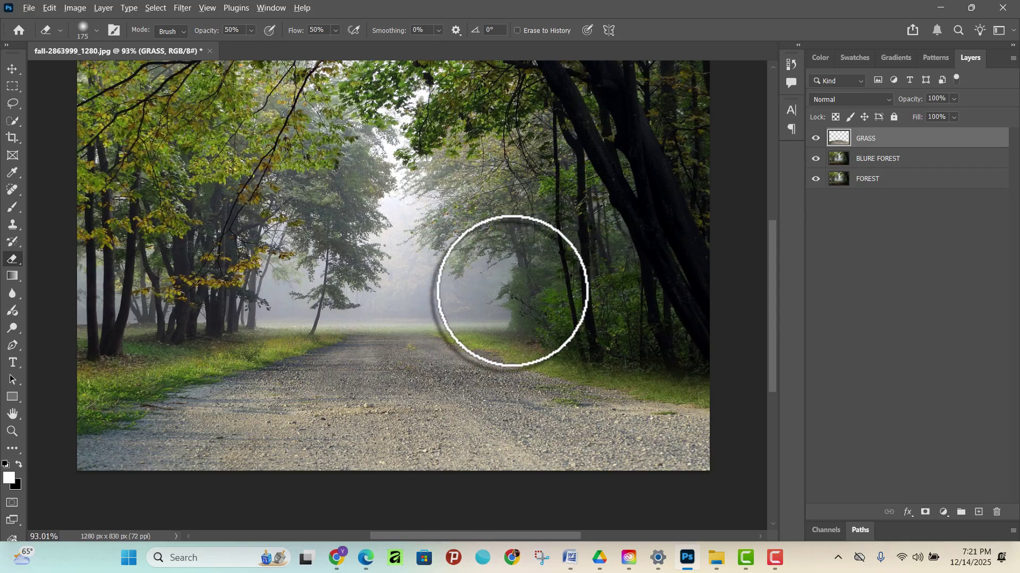
scroll(512, 292, "down", 2)
scroll(592, 287, "up", 2)
scroll(586, 272, "down", 2)
scroll(277, 203, "up", 2)
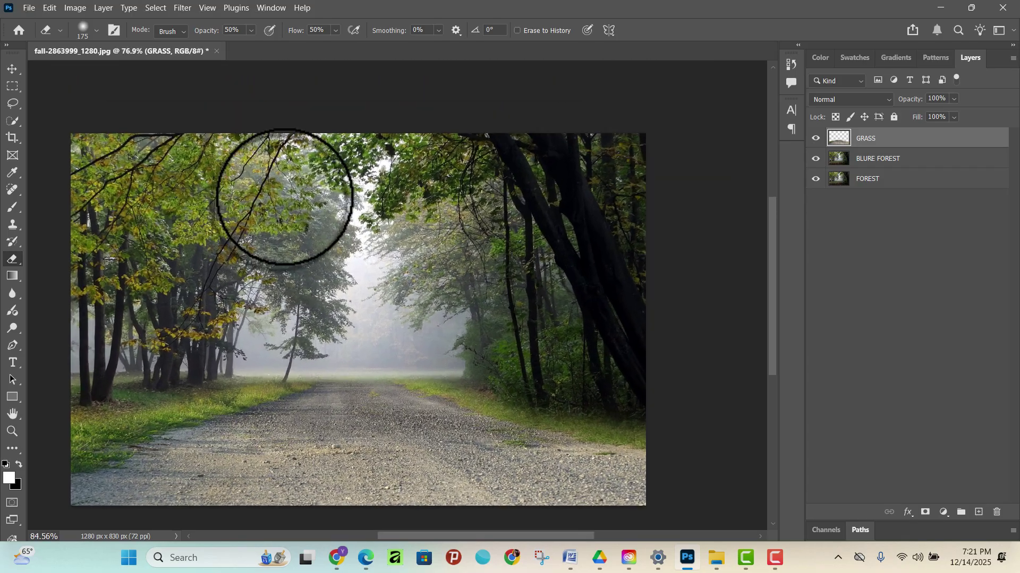
- Open the portrait 682f3f8337e72503ee63eeb012d1fada from the SUNDAY PHOTO EDITING folder
left_click(24, 6)
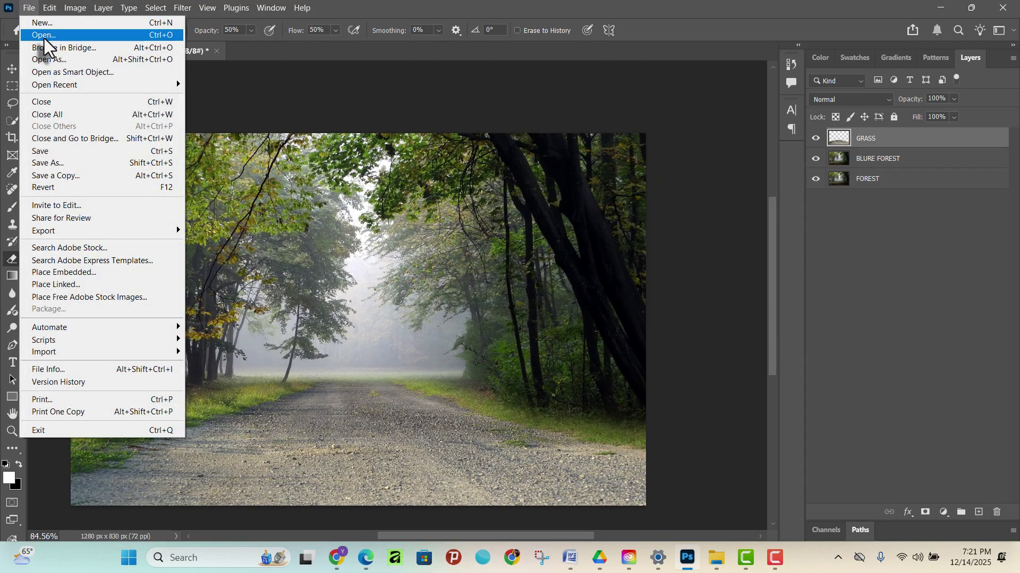
left_click(43, 35)
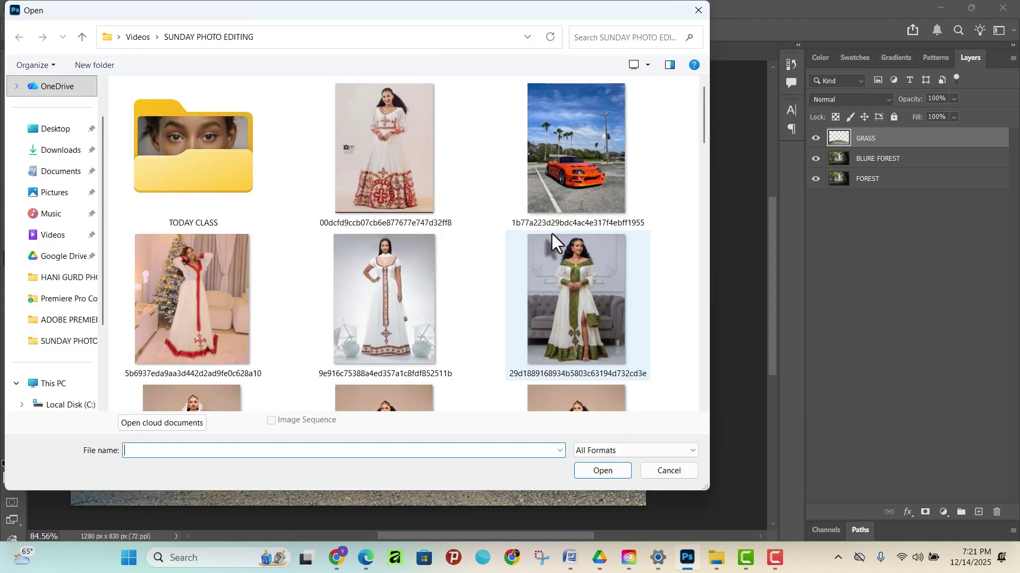
scroll(523, 245, "down", 4)
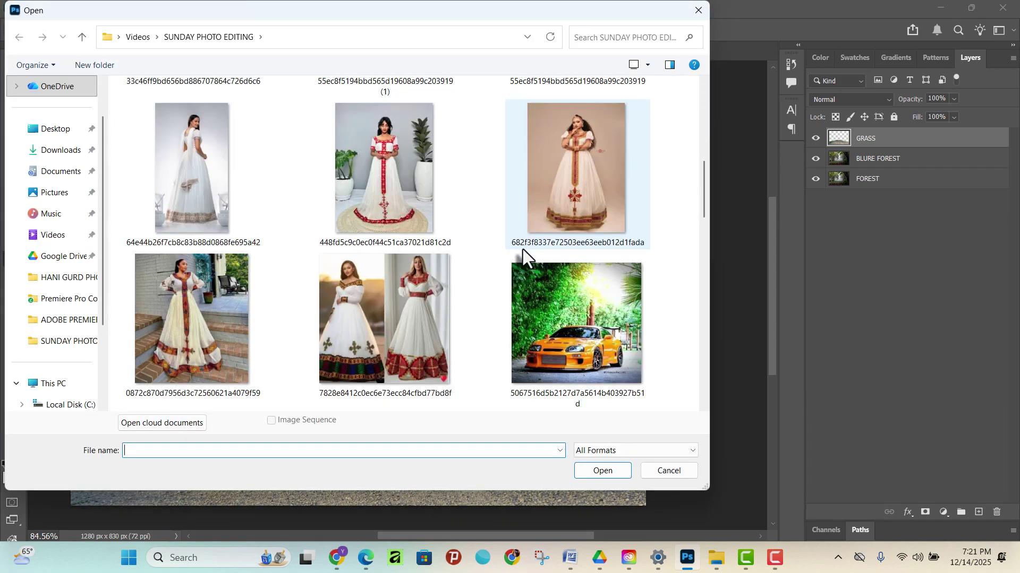
scroll(522, 250, "down", 4)
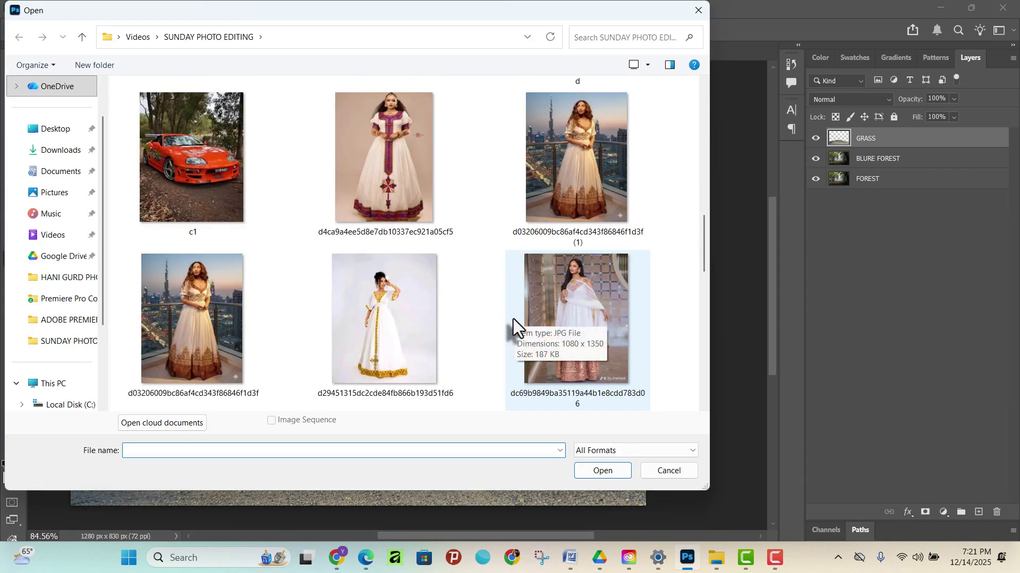
scroll(513, 319, "down", 2)
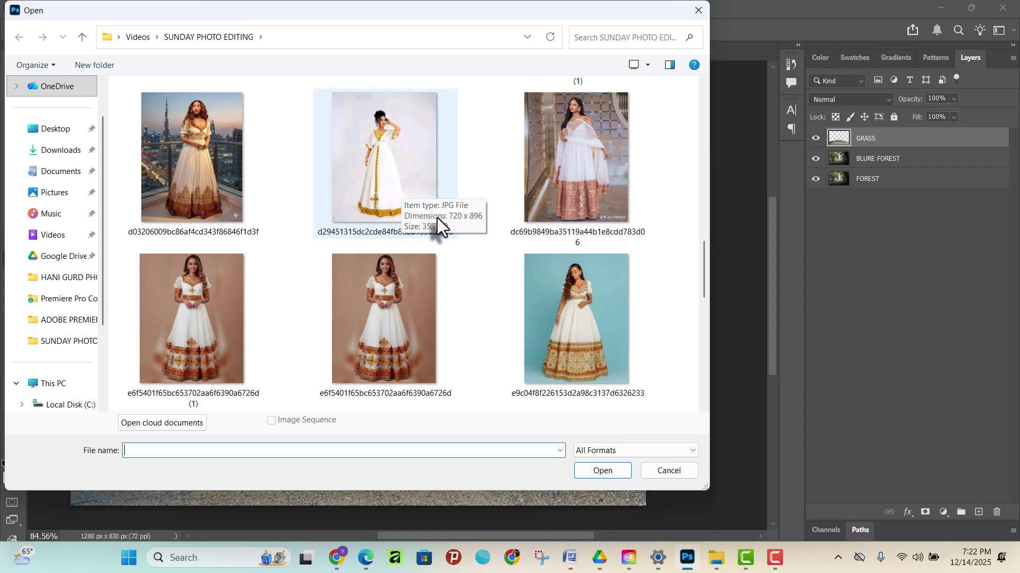
scroll(373, 180, "up", 2)
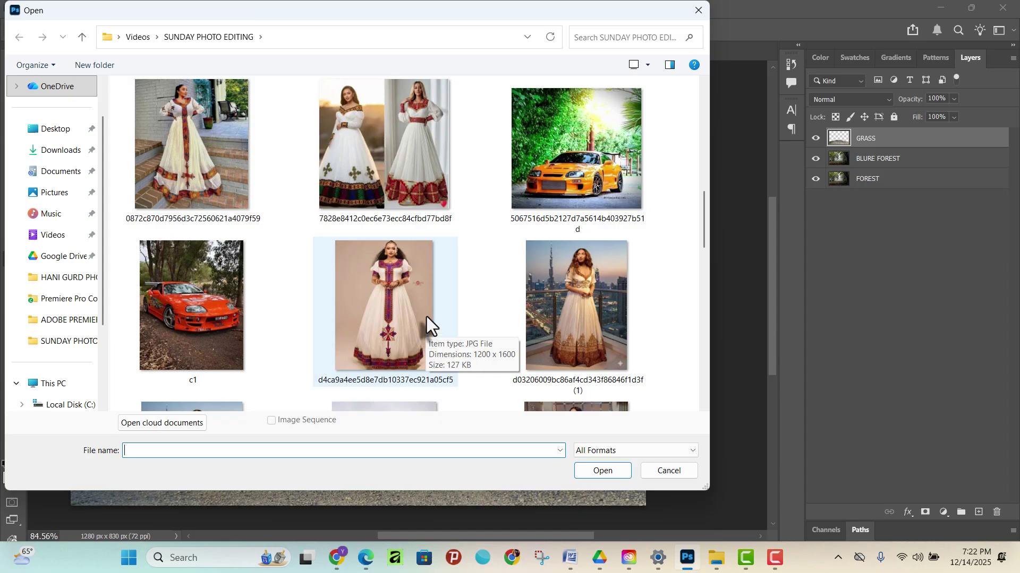
scroll(425, 314, "up", 3)
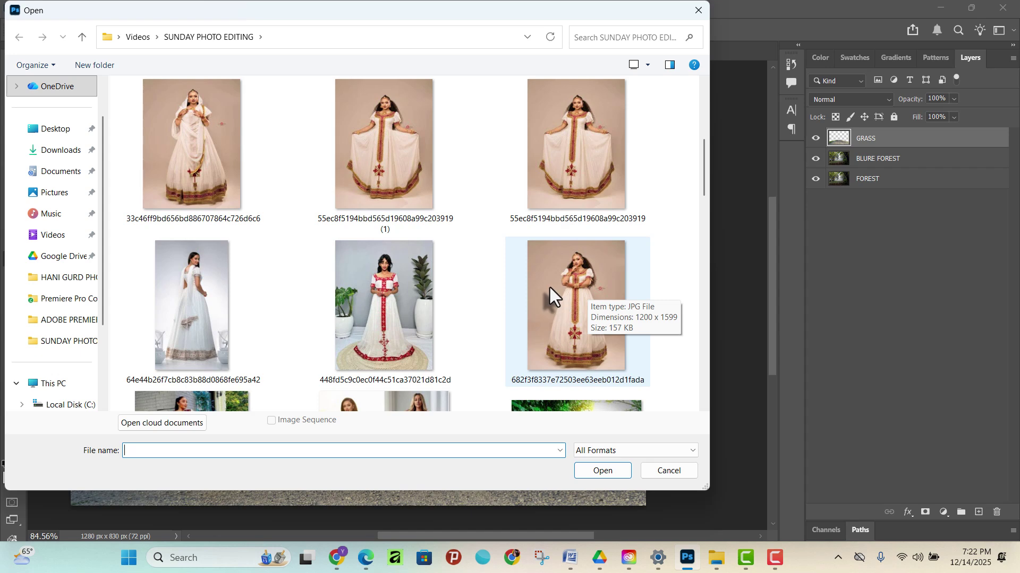
double_click(567, 291)
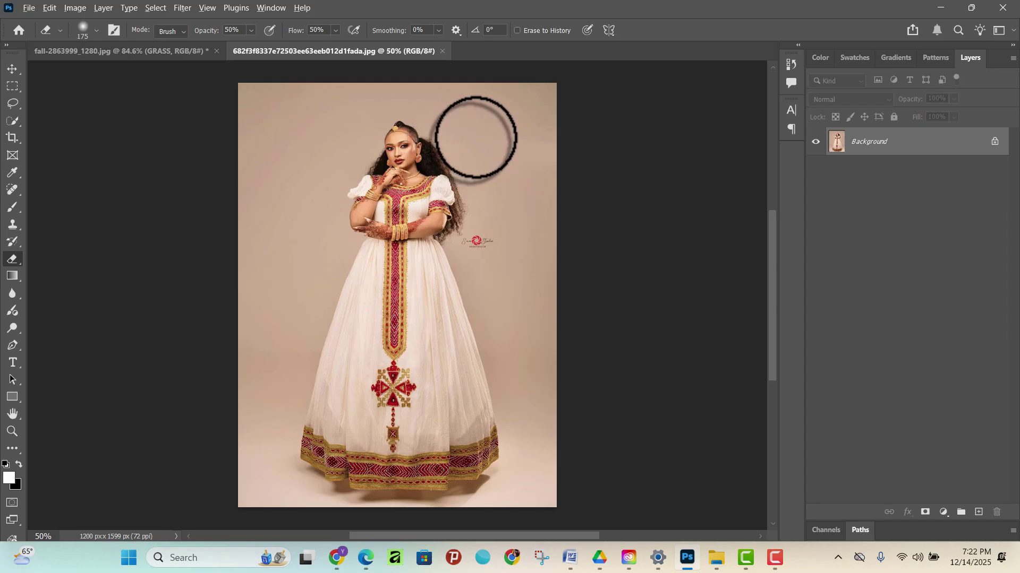
- Set the eraser brush size to 45 px against the fine curly hair beside the woman's sleeve
scroll(485, 187, "up", 5)
scroll(437, 257, "up", 5)
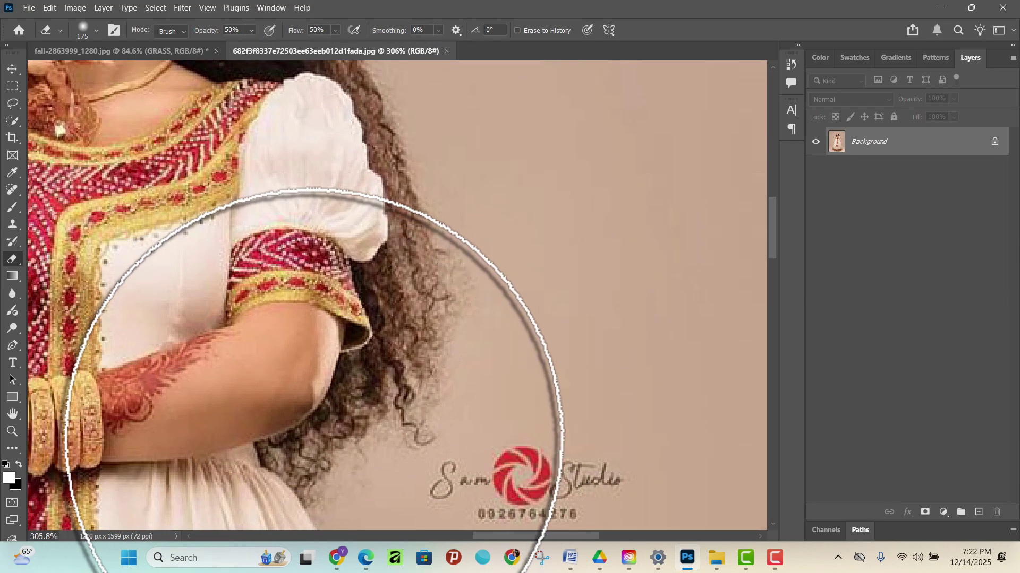
key("bracketleft")
key("bracketleft")
key("bracketleft")
key("bracketleft")
key("bracketleft")
key("bracketleft")
key("bracketleft")
key("bracketleft")
key("bracketleft")
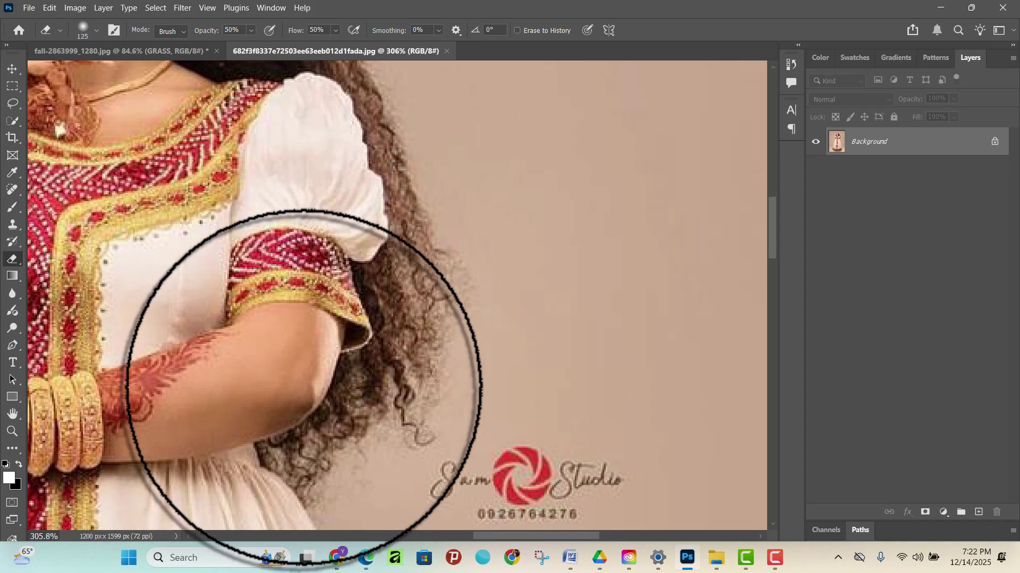
key("bracketleft")
key("bracketleft")
key("bracketleft")
key("bracketleft")
key("bracketleft")
key("bracketleft")
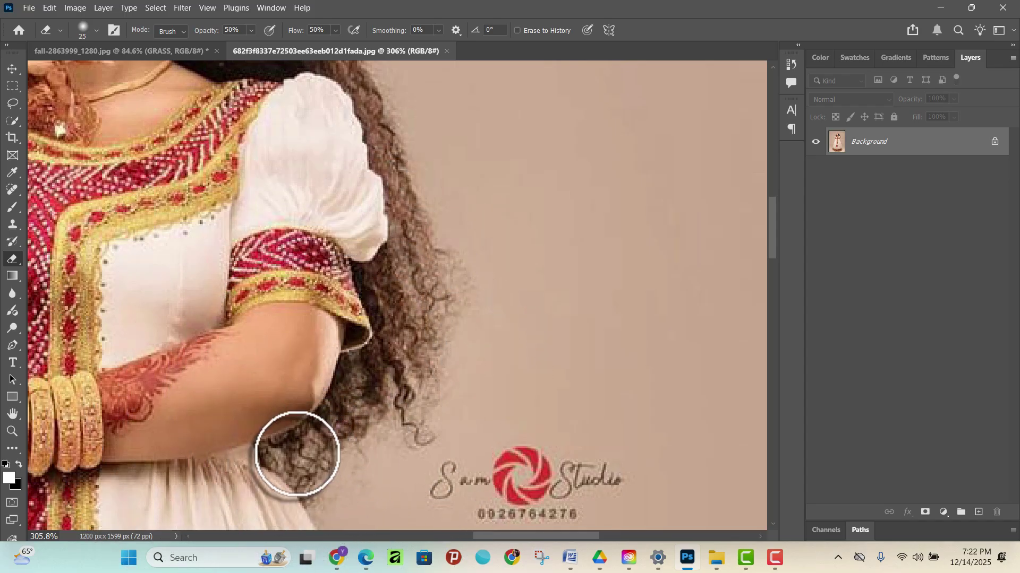
key("bracketleft")
key("bracketleft")
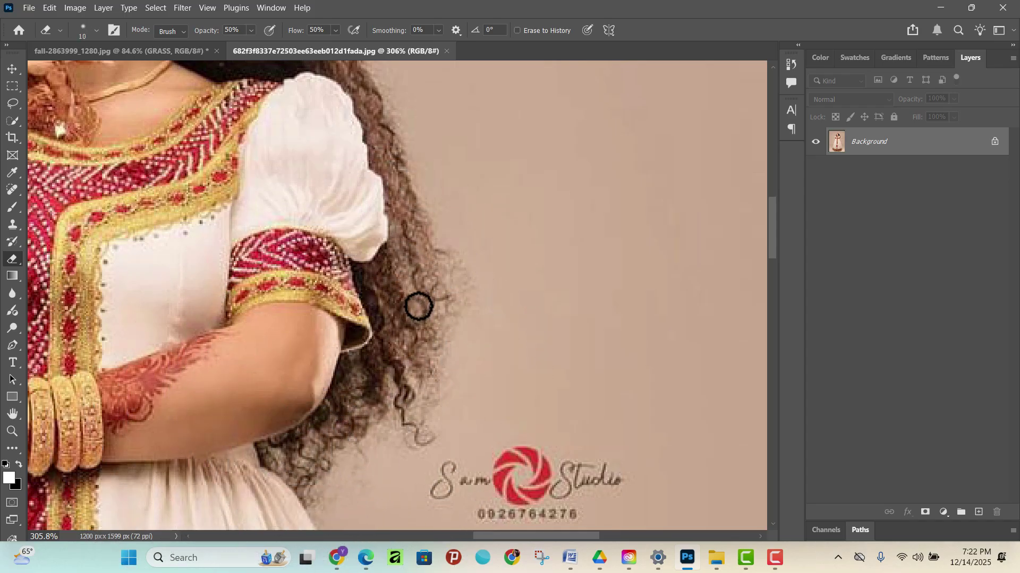
key("bracketright")
key("bracketright")
key("bracketright")
key("bracketright")
key("bracketright")
key("bracketright")
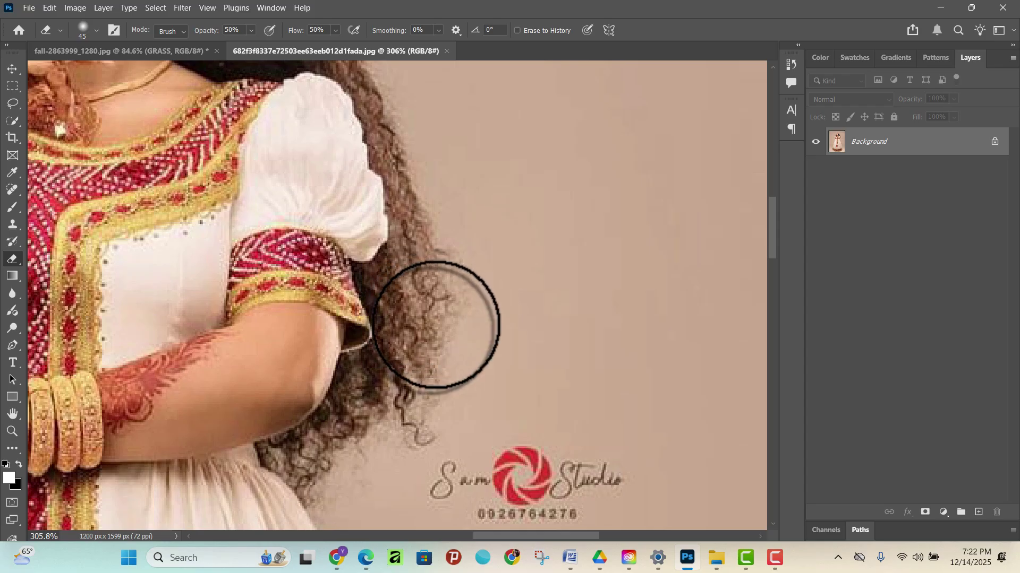
- Unlock the portrait's Background layer and display the Contextual Task Bar
scroll(489, 325, "down", 3)
scroll(466, 318, "down", 4)
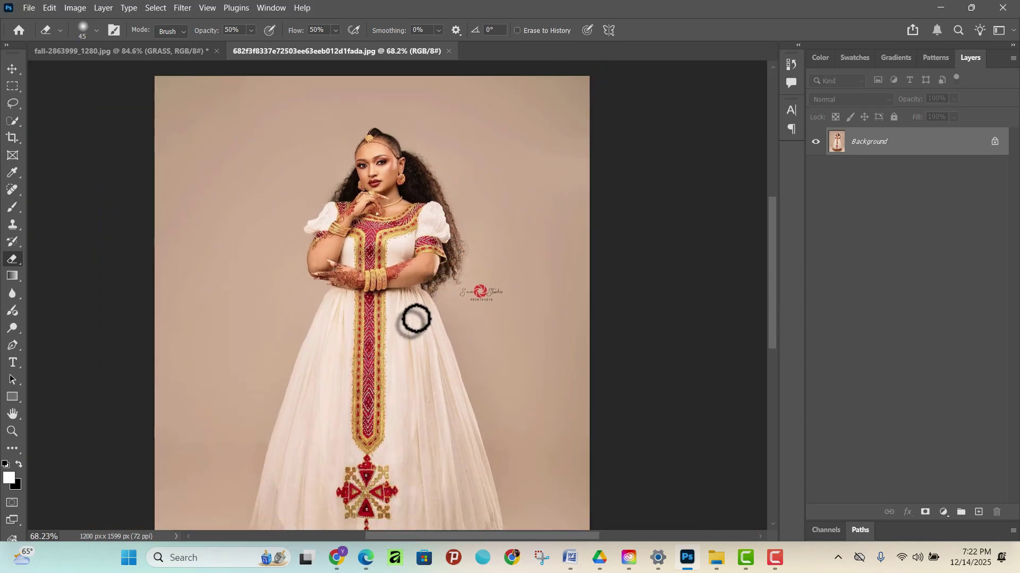
scroll(415, 319, "down", 2)
left_click(994, 141)
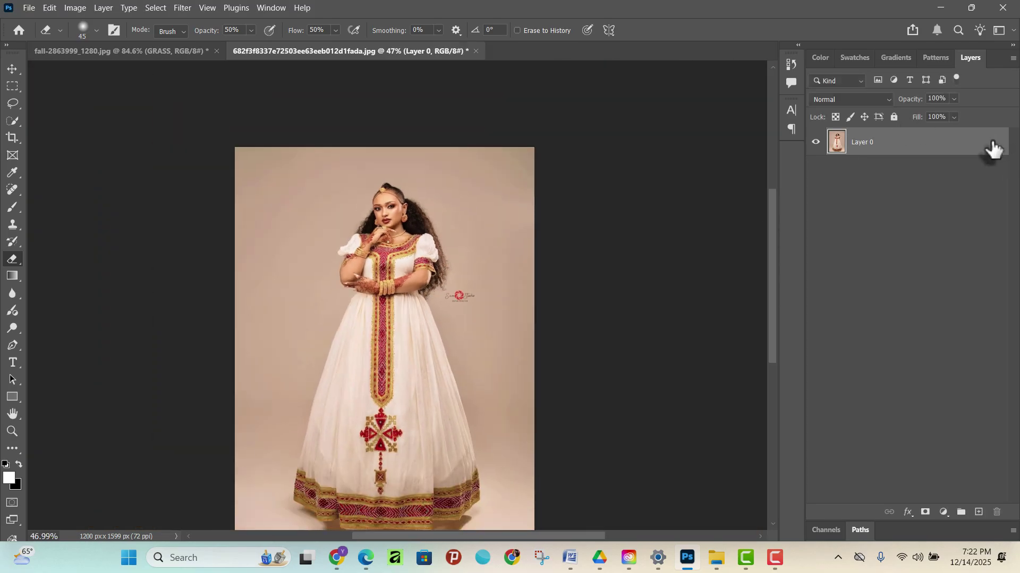
left_click(270, 10)
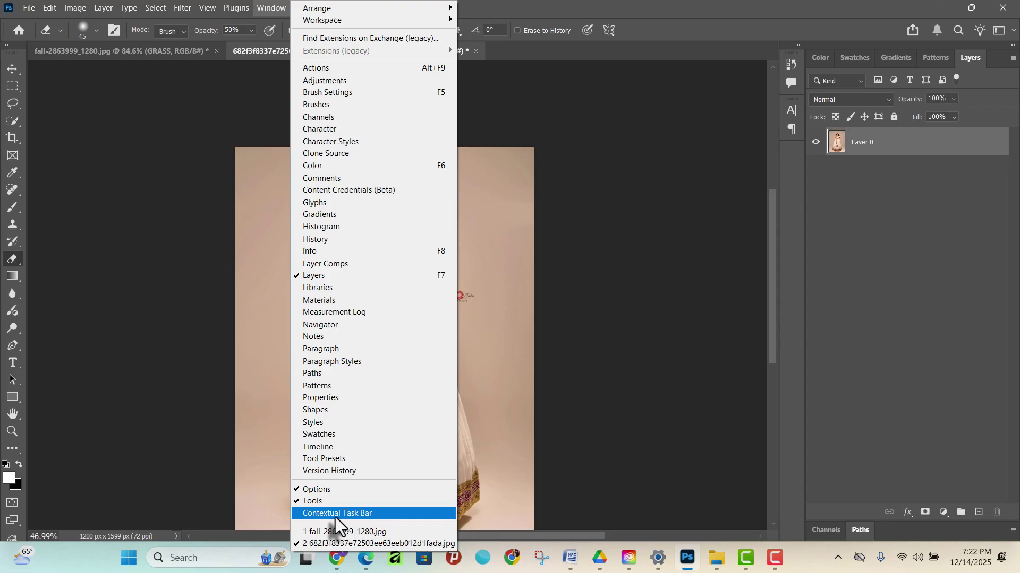
left_click(378, 515)
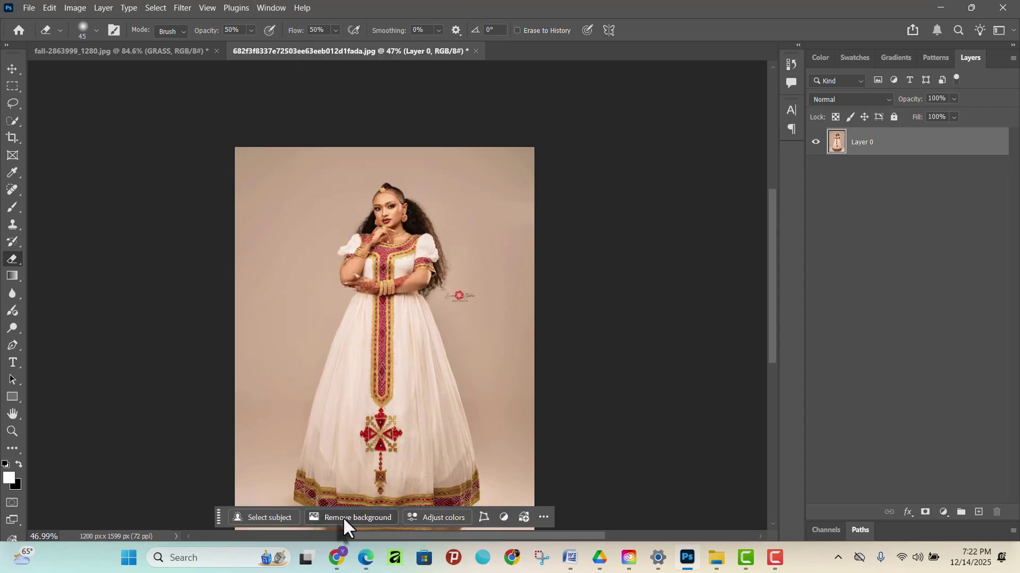
- Try Remove background on the portrait layer and examine the cutout along the curly hair and arm
left_click(336, 516)
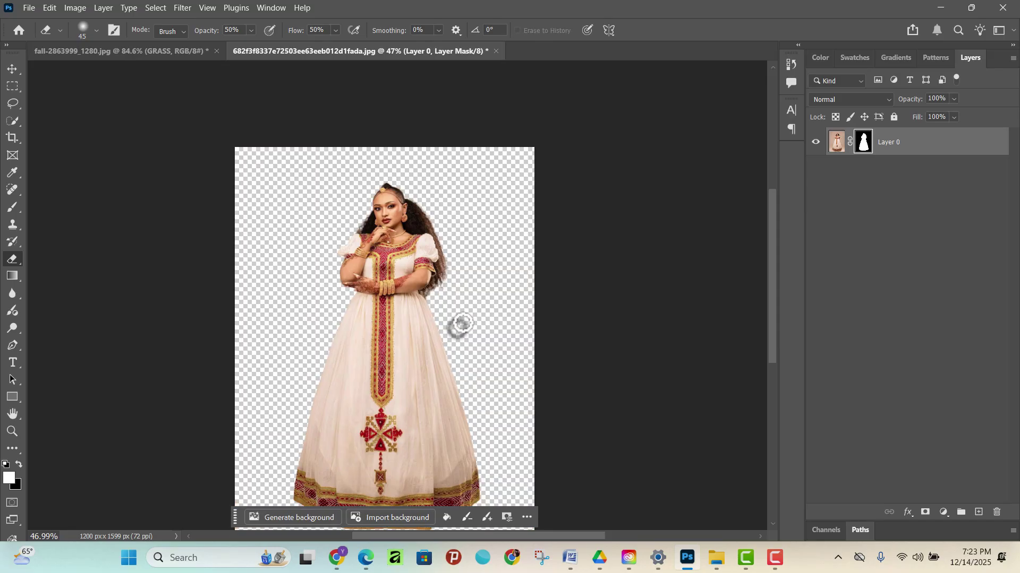
scroll(478, 320, "down", 3)
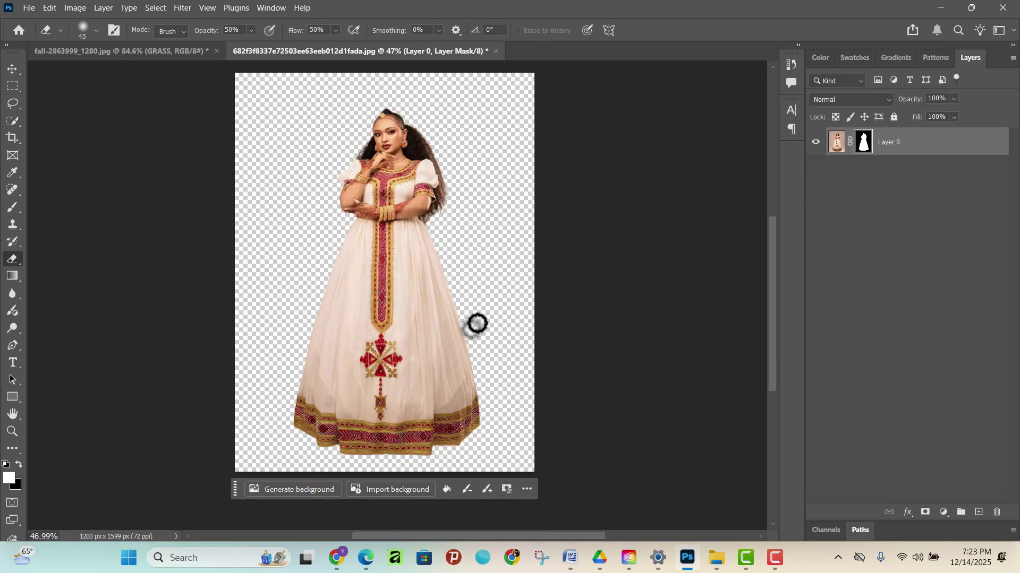
scroll(477, 323, "up", 5)
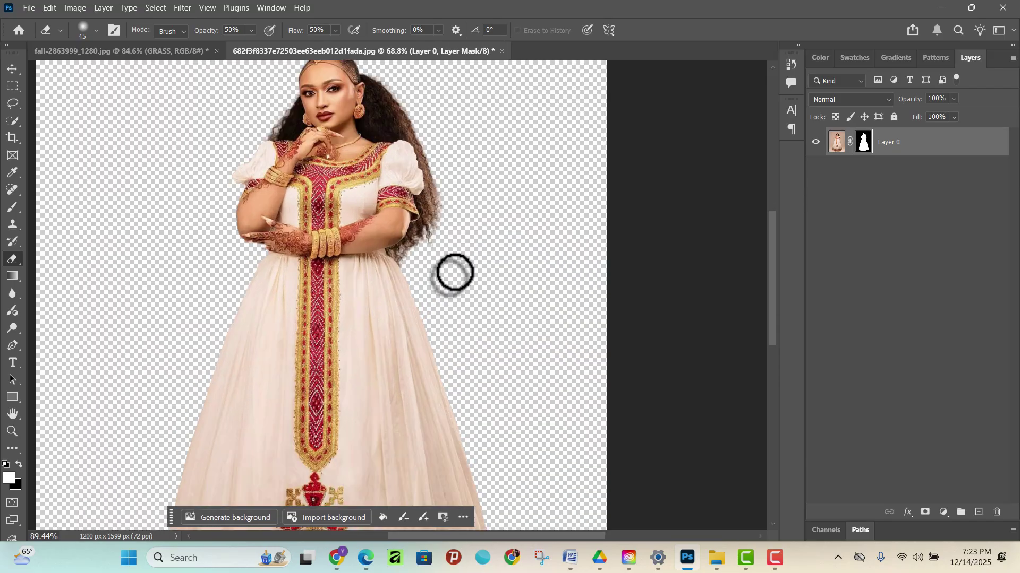
scroll(350, 196, "up", 5)
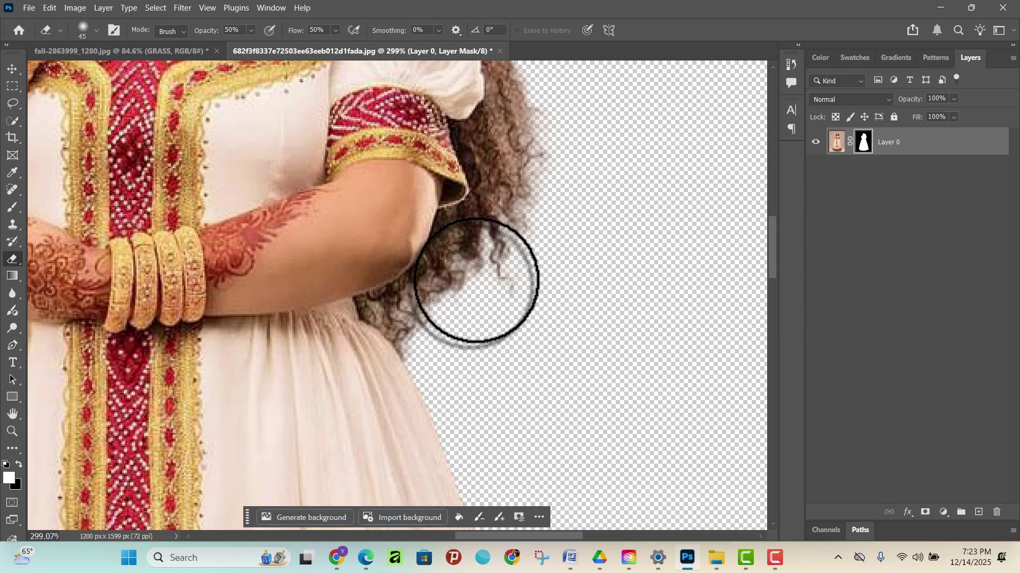
scroll(457, 297, "up", 2)
scroll(432, 364, "down", 6)
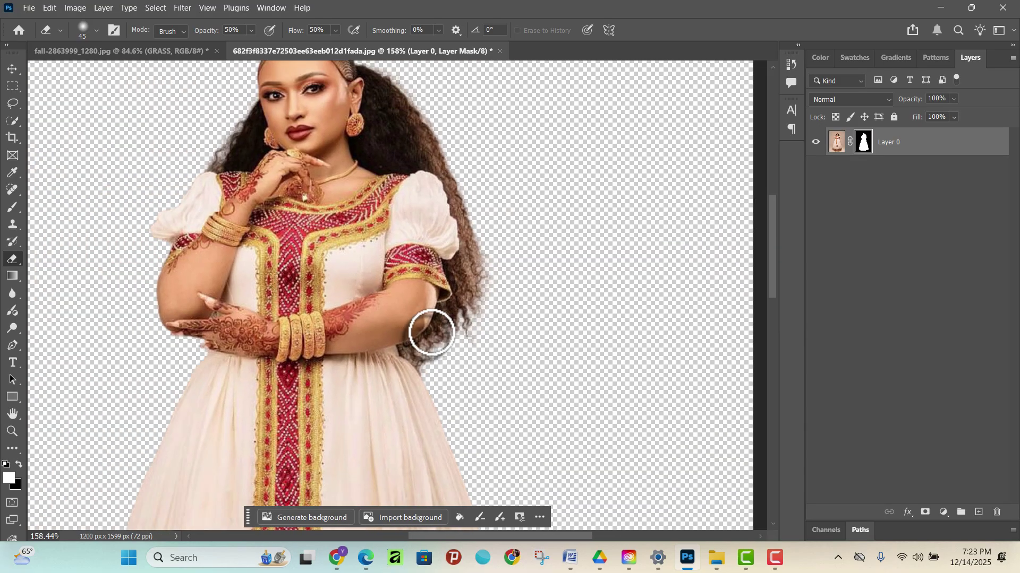
- Undo the automatic background removal on the portrait layer
key("ctrl+z")
key("ctrl+z")
key("ctrl+z")
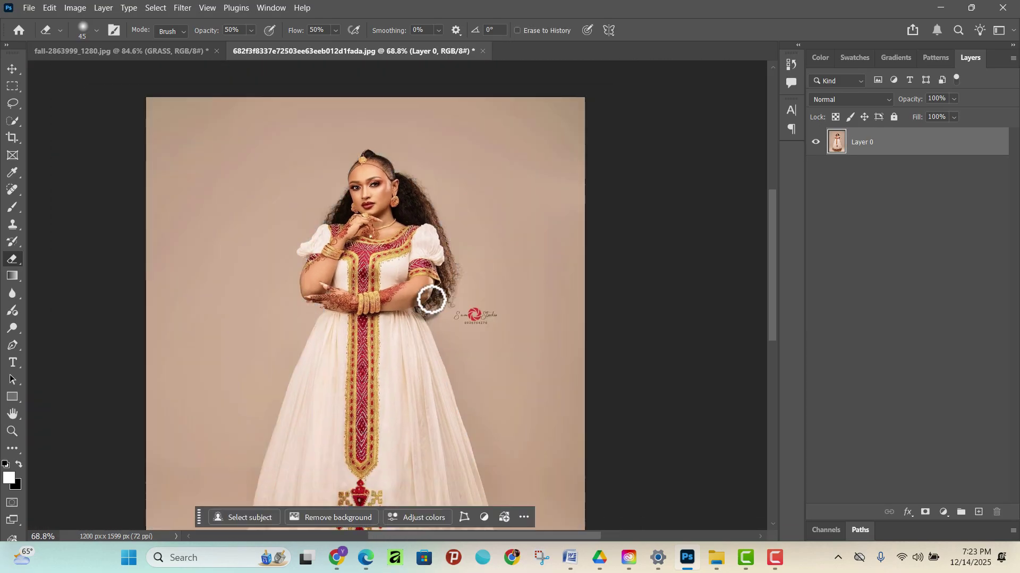
scroll(433, 316, "down", 1)
scroll(432, 316, "down", 2)
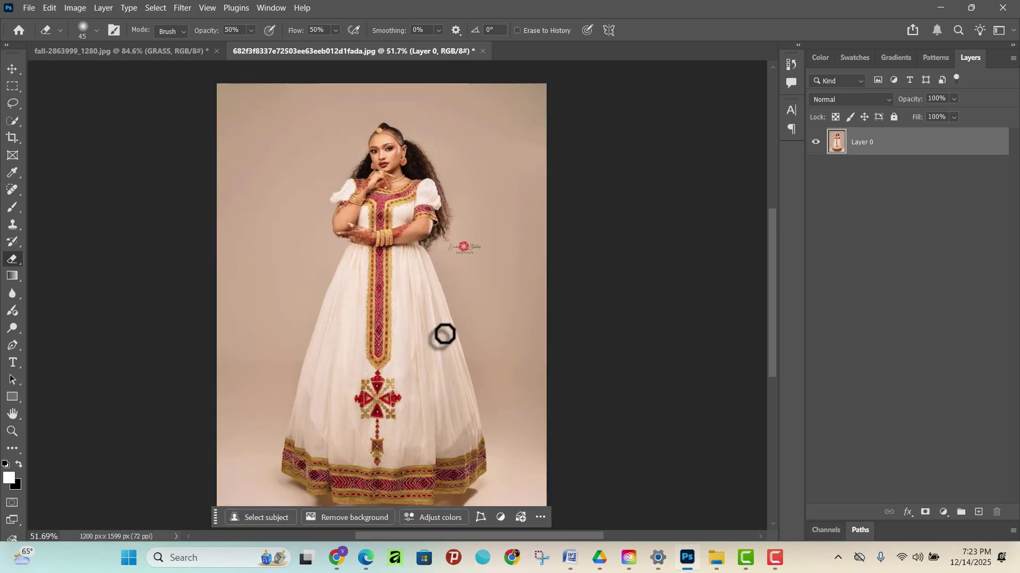
- Hide the Contextual Task Bar from the portrait's canvas
left_click(539, 516)
left_click(579, 449)
scroll(334, 321, "down", 1)
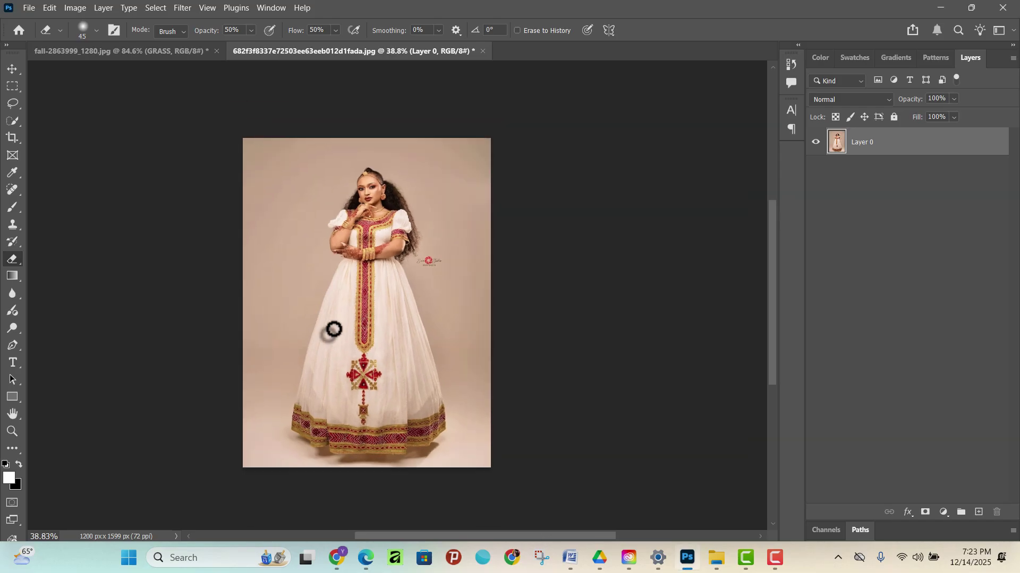
scroll(381, 287, "up", 2)
scroll(381, 287, "up", 2)
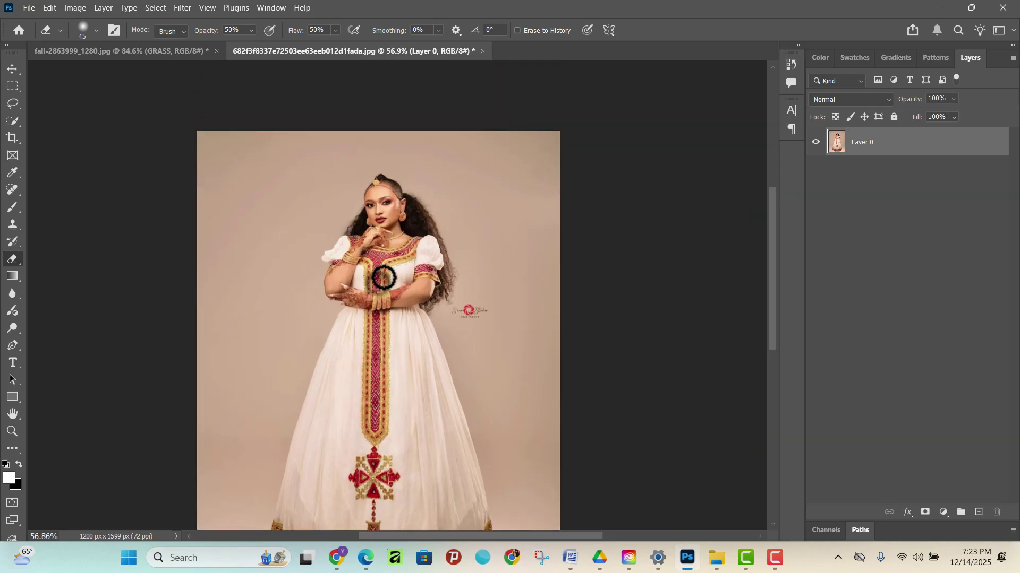
- Select the whole woman, including her hair and dress, with the Object Selection Tool
left_click(11, 120)
right_click(11, 114)
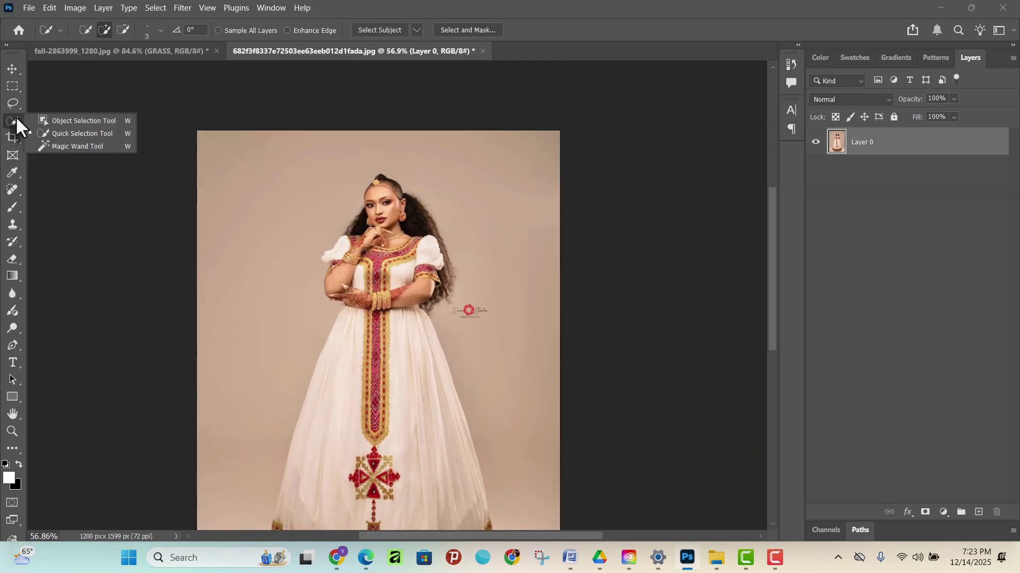
left_click(96, 120)
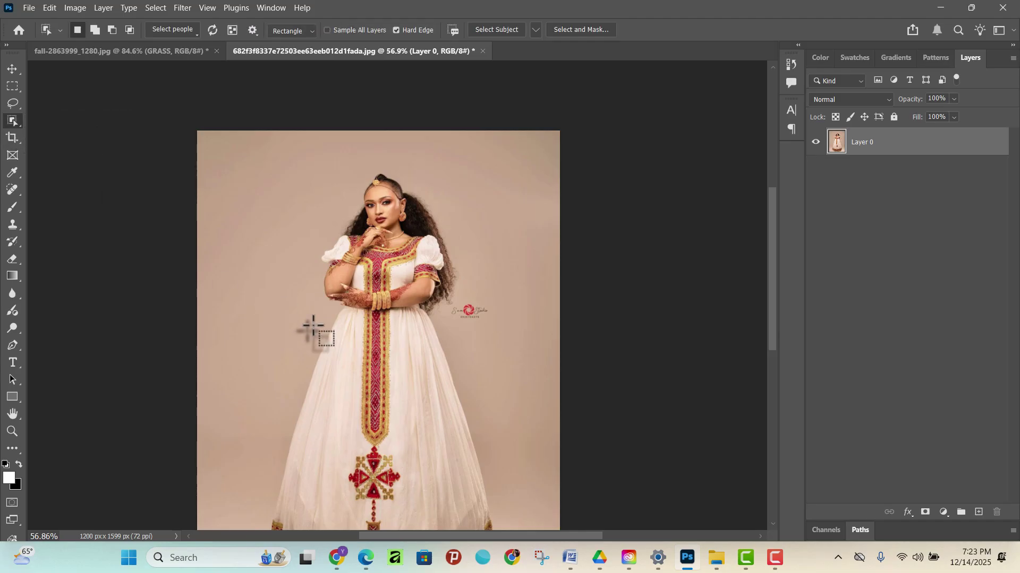
scroll(303, 318, "down", 2)
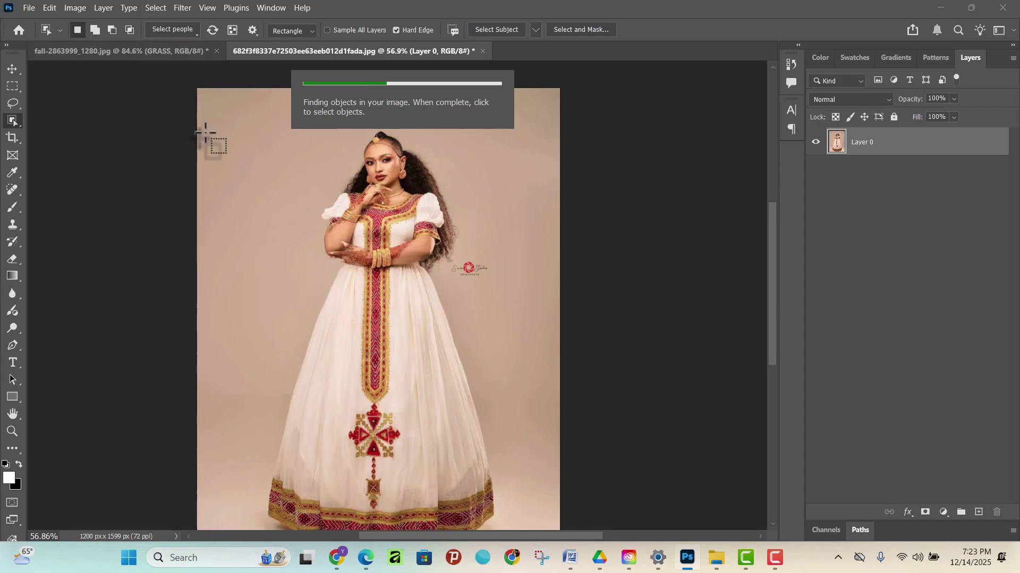
scroll(458, 213, "down", 2)
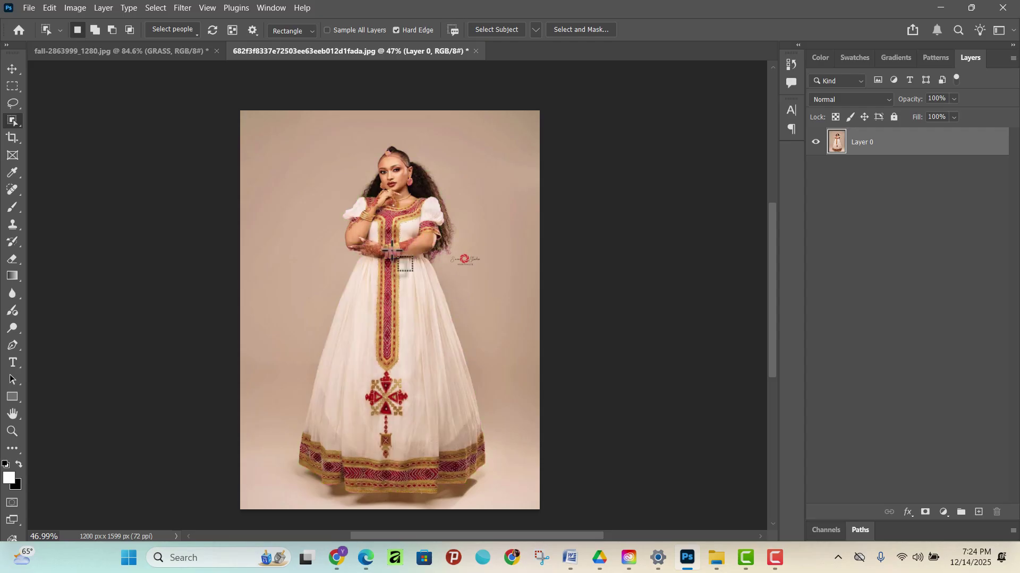
scroll(412, 212, "up", 6)
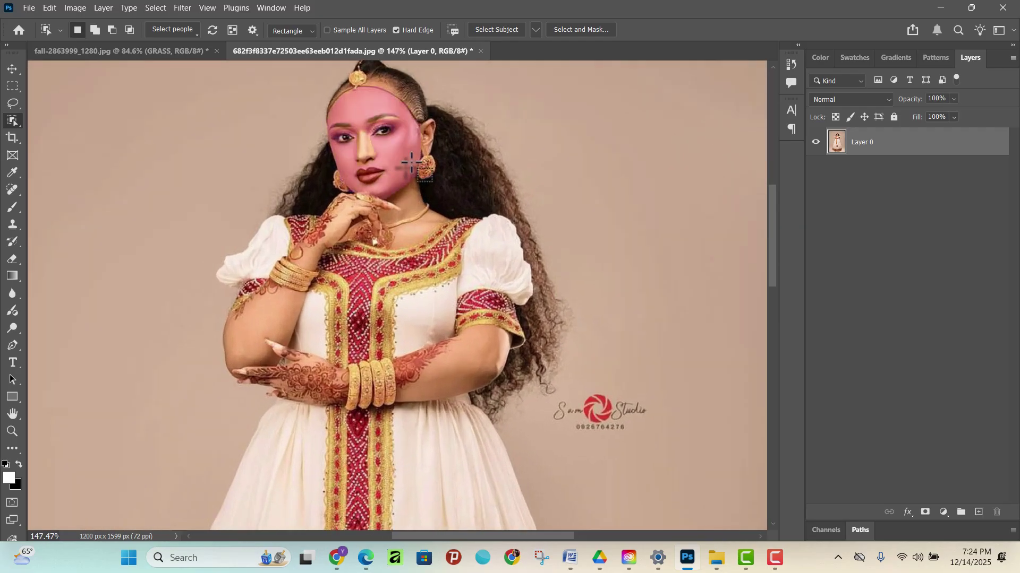
scroll(436, 163, "up", 3)
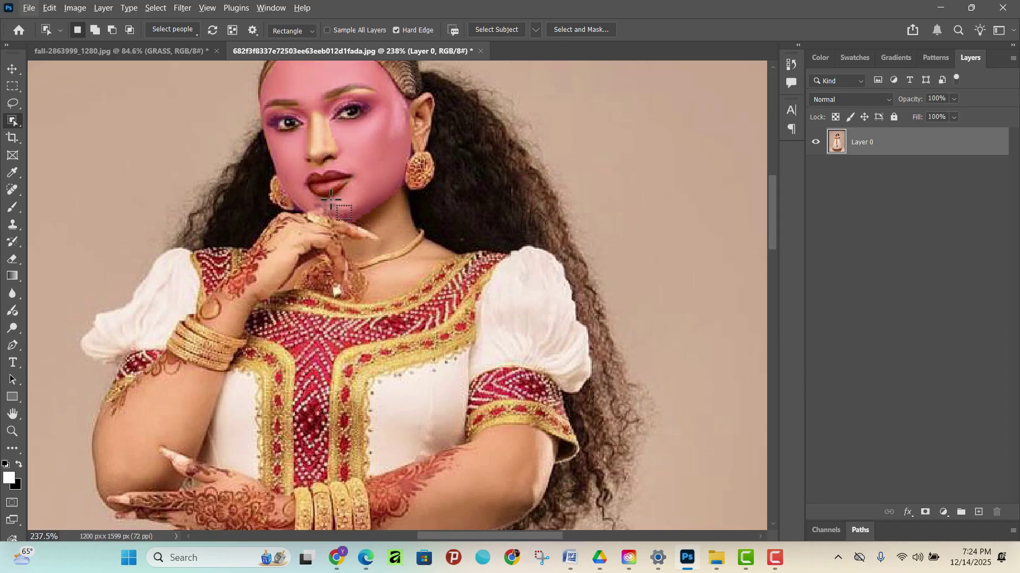
scroll(318, 284, "down", 3)
scroll(313, 287, "down", 4)
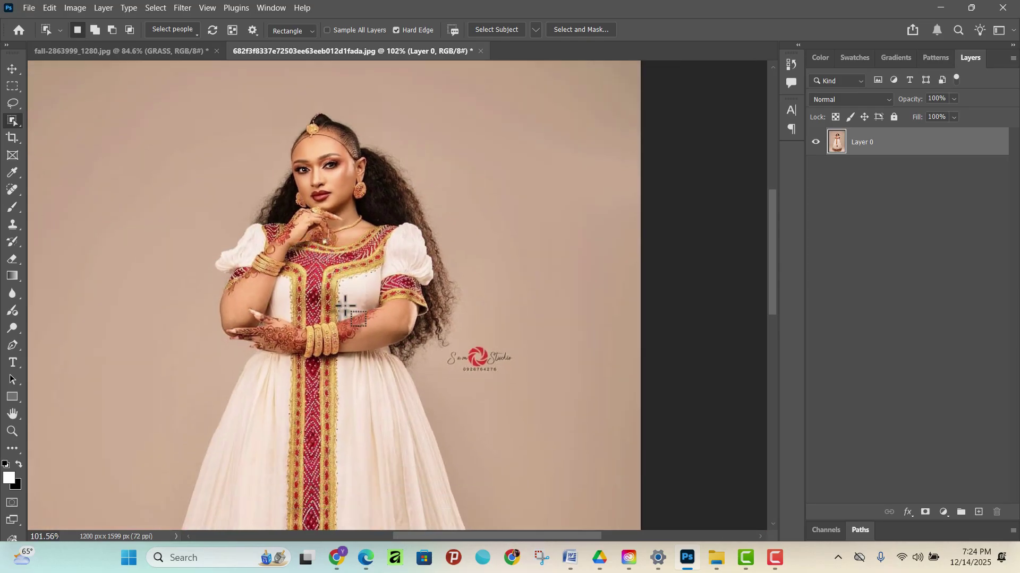
scroll(346, 282, "down", 2)
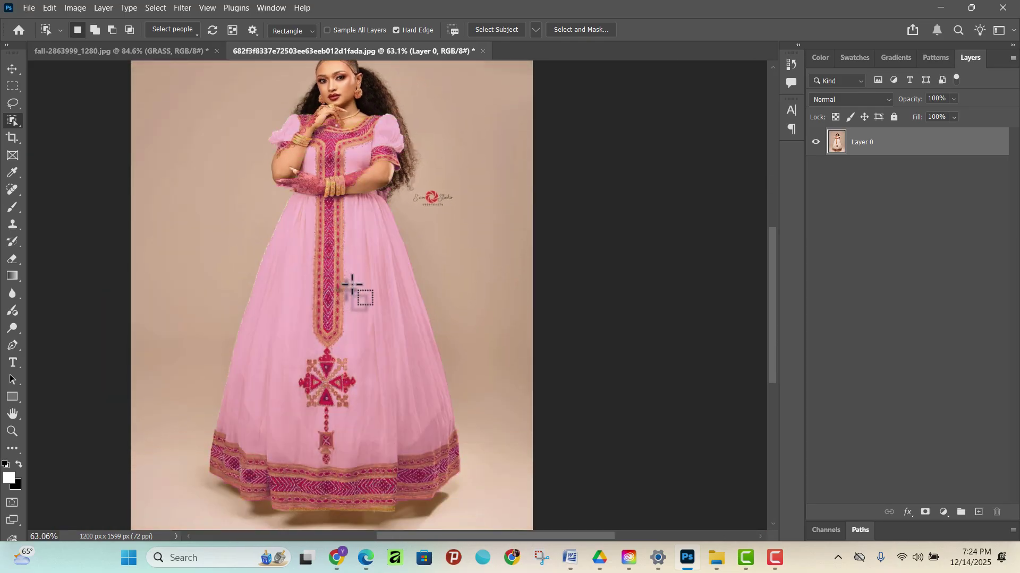
scroll(343, 245, "down", 2)
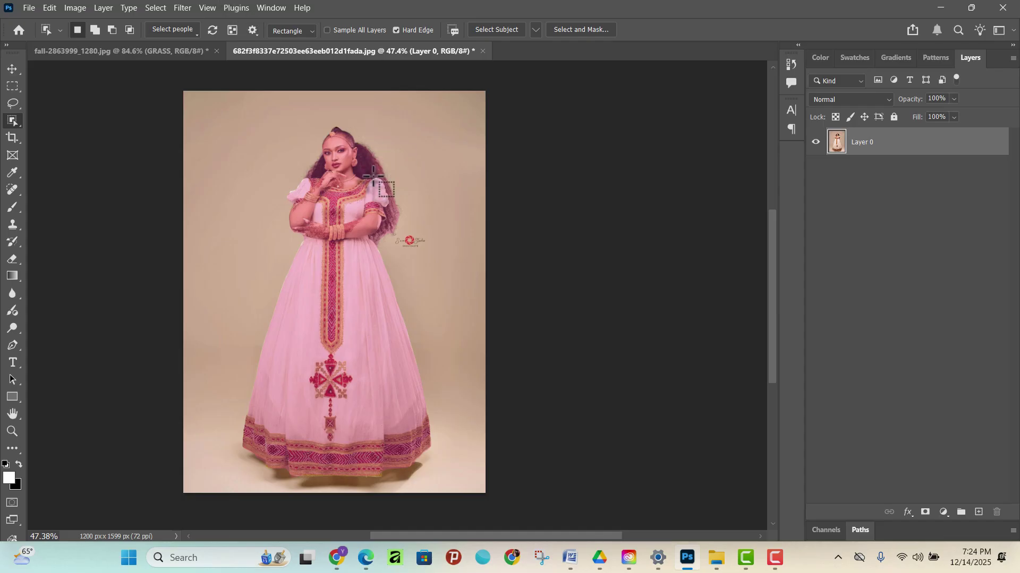
left_click(374, 175)
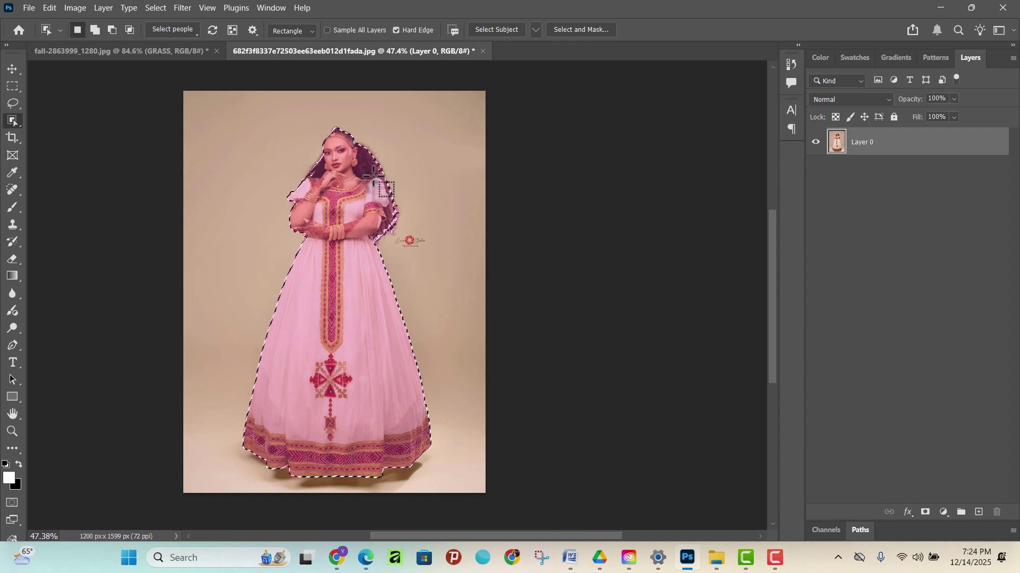
- Examine the selection edge along the curly hair beside her arm and around the dress
scroll(373, 175, "up", 5)
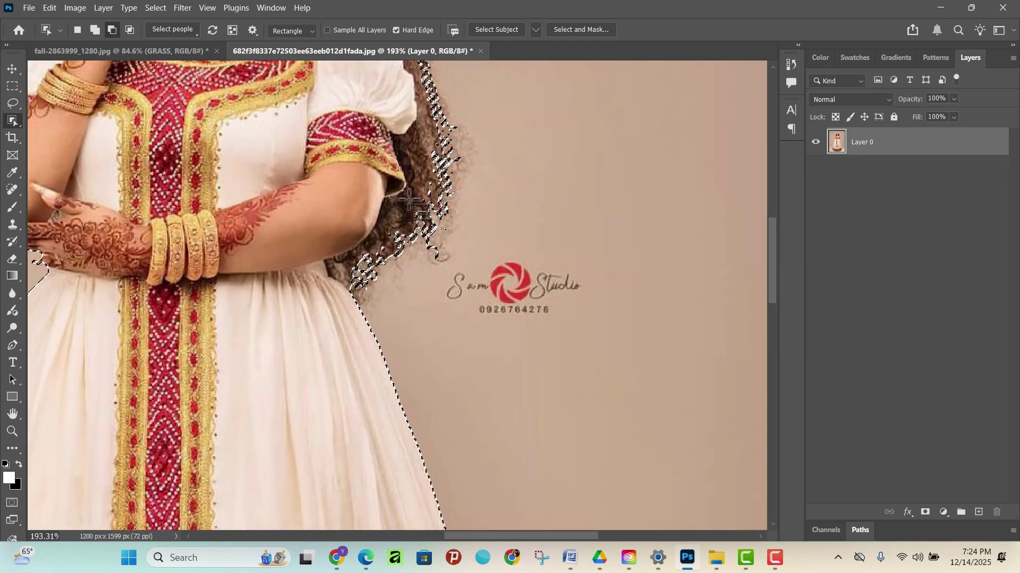
scroll(410, 200, "up", 5)
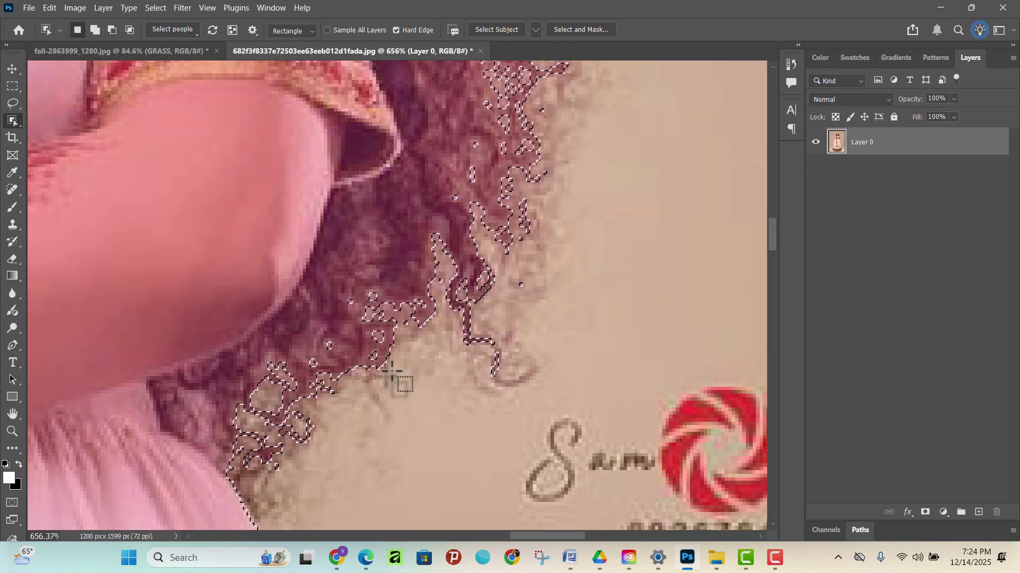
scroll(391, 372, "down", 8)
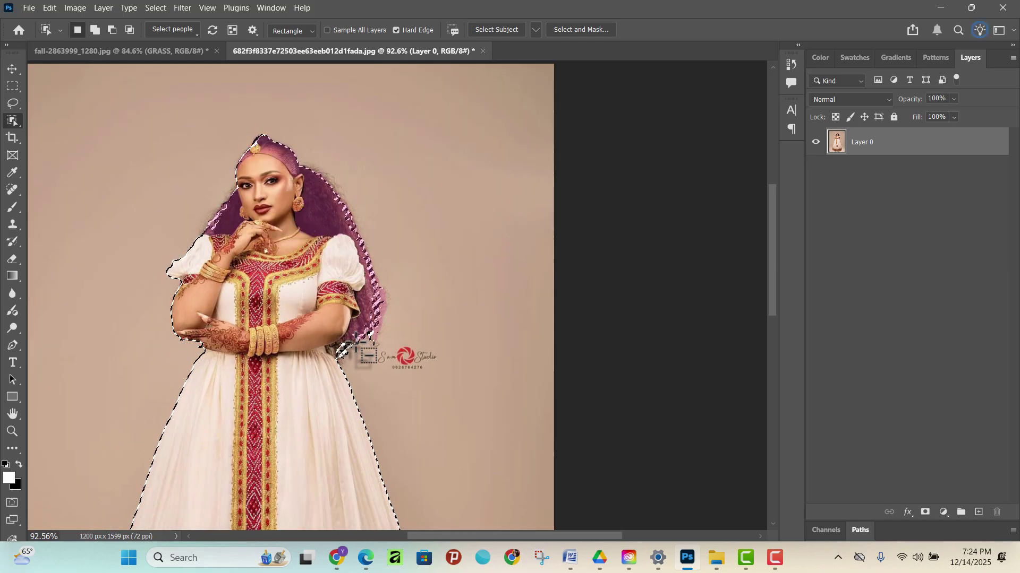
scroll(356, 348, "down", 4)
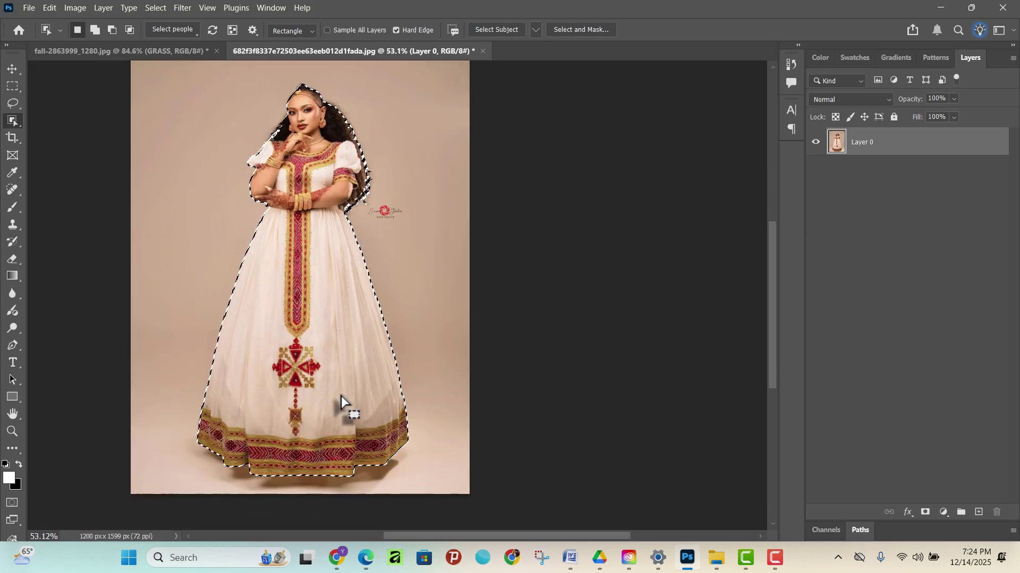
scroll(321, 361, "up", 1)
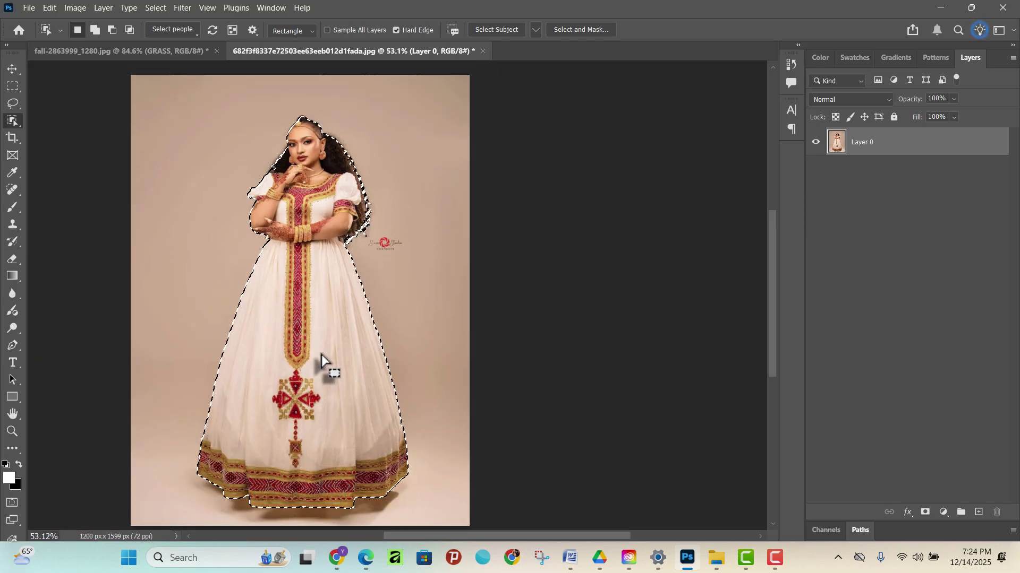
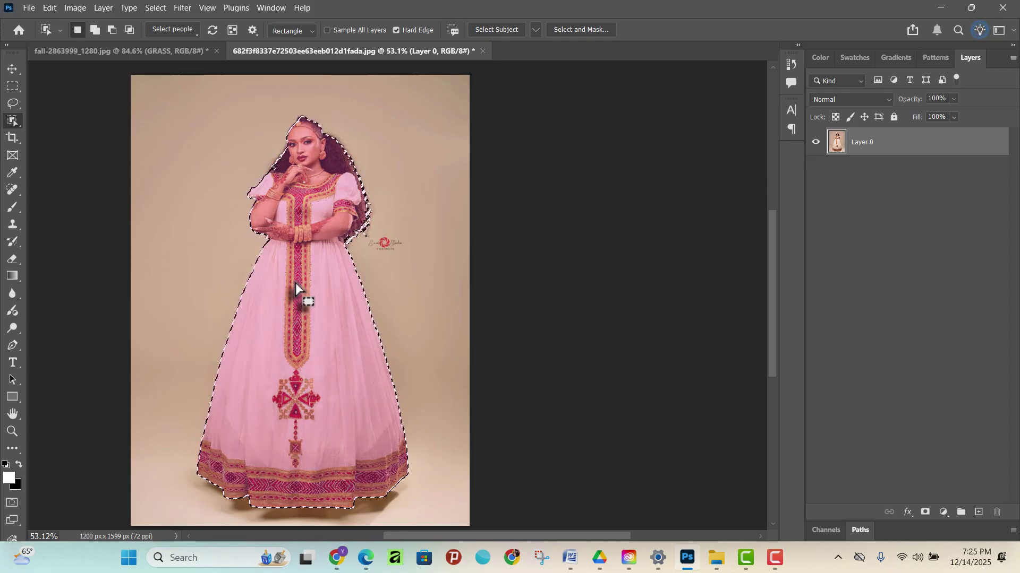
- Clear the object selection around the woman
right_click(306, 295)
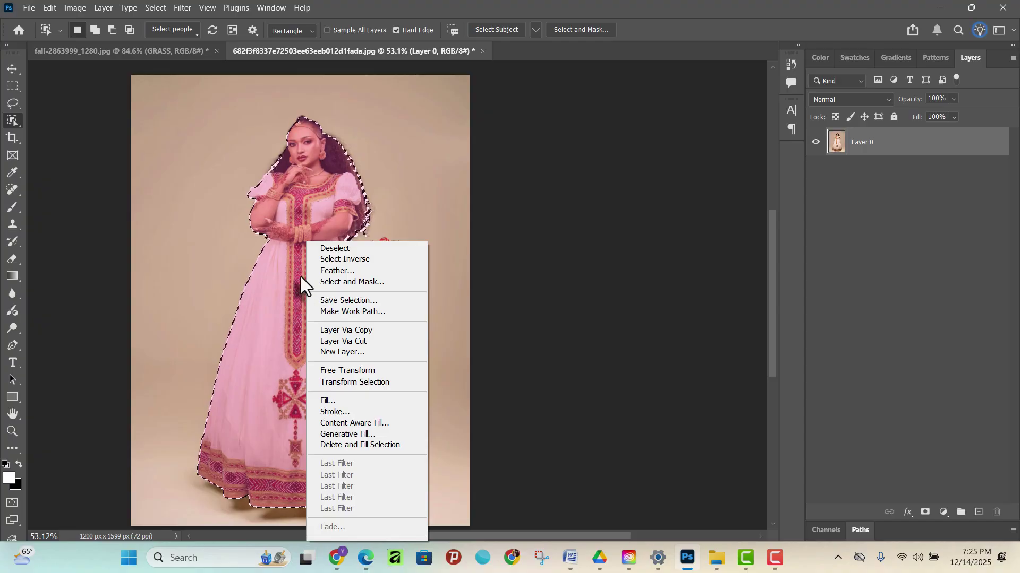
right_click(301, 276)
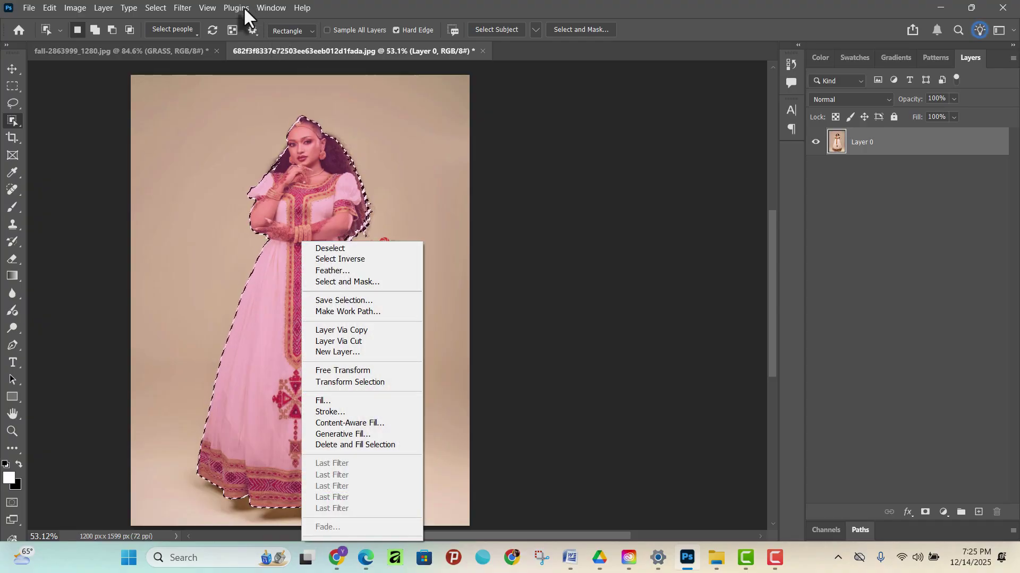
left_click(130, 6)
left_click(155, 8)
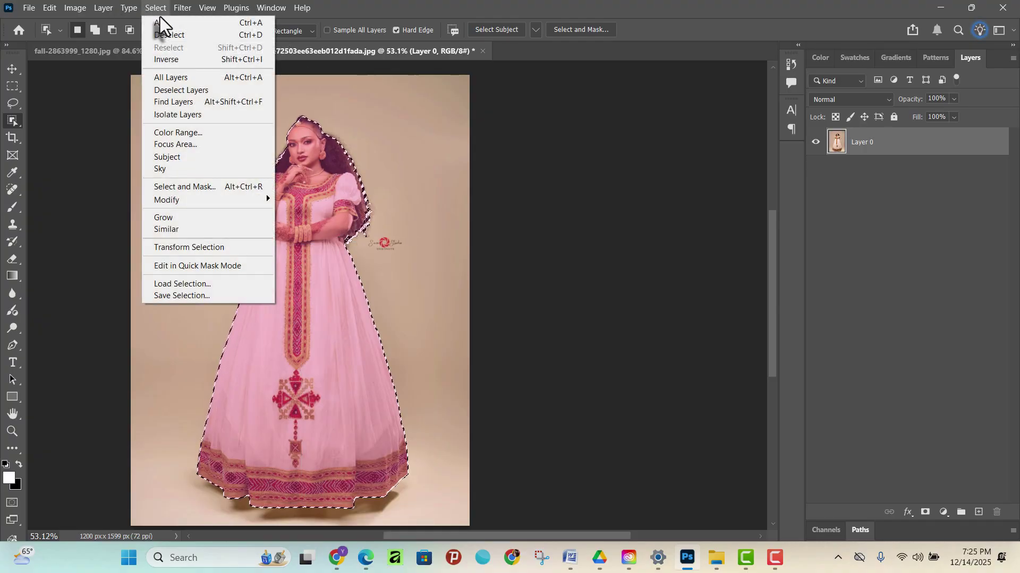
mouse_move(208, 7)
left_click(337, 2)
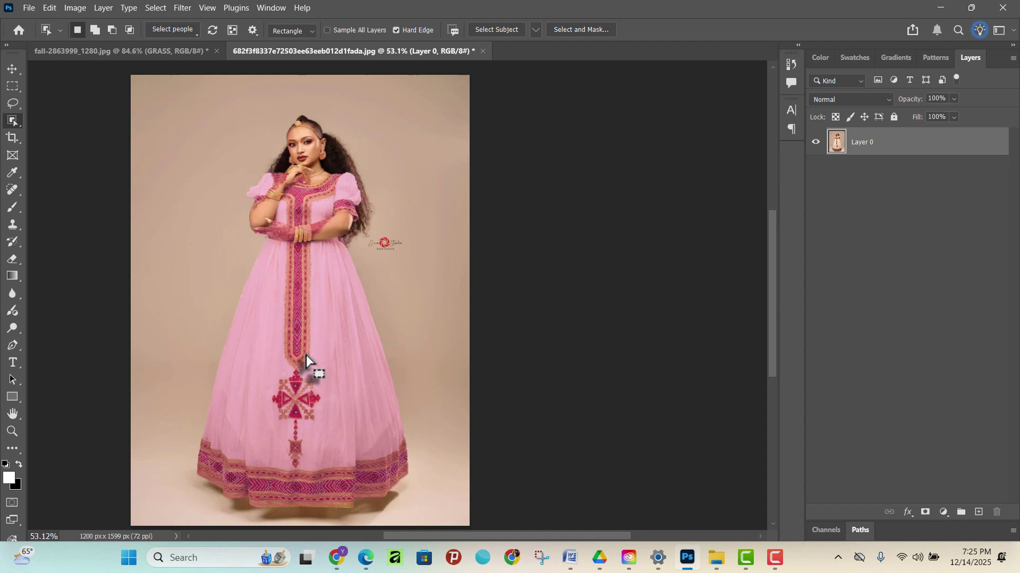
left_click(80, 318)
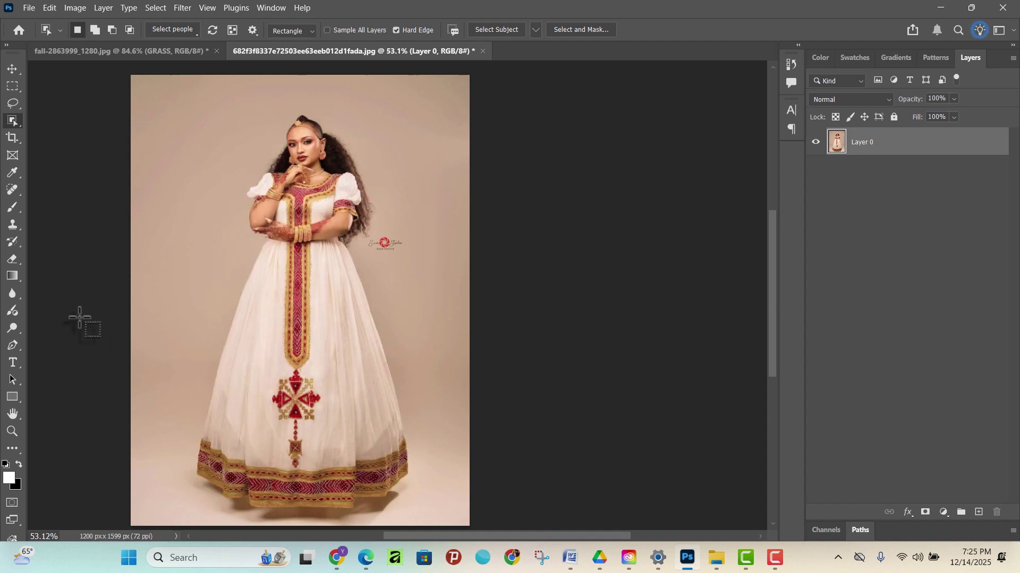
- Switch to the Quick Selection Tool and set its brush size to 15 px
right_click(7, 125)
left_click(67, 131)
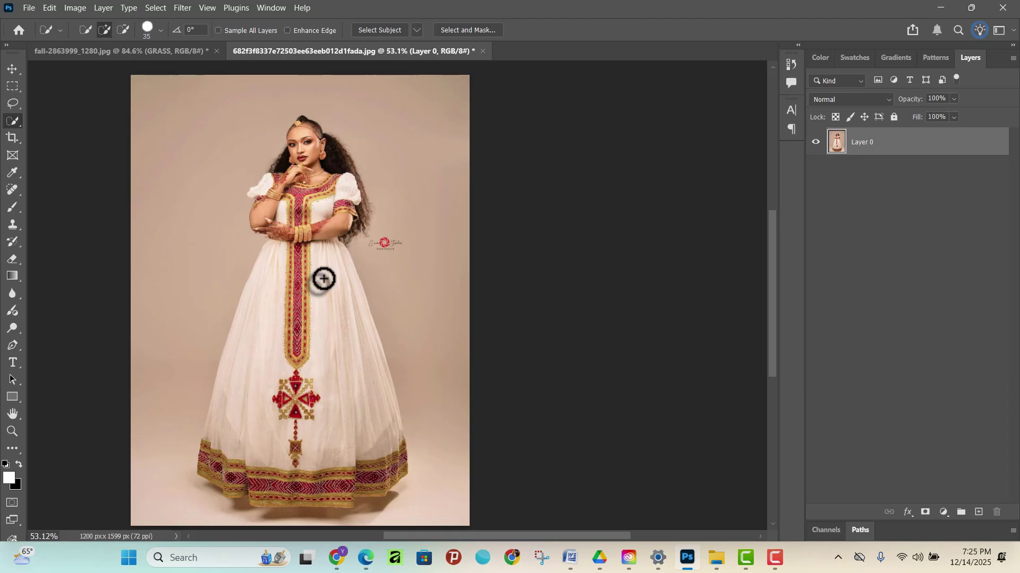
scroll(323, 278, "up", 3)
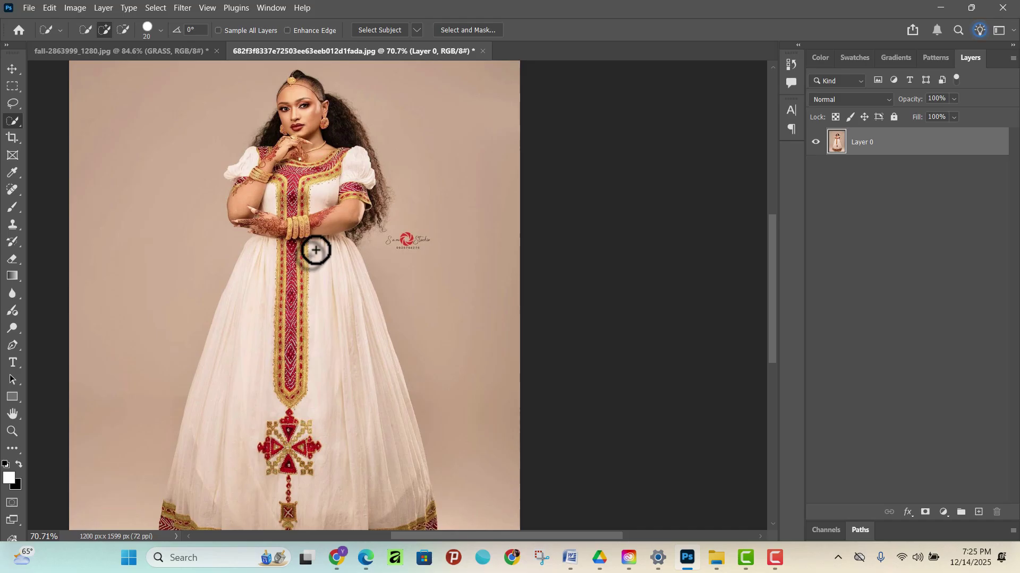
scroll(320, 264, "up", 1)
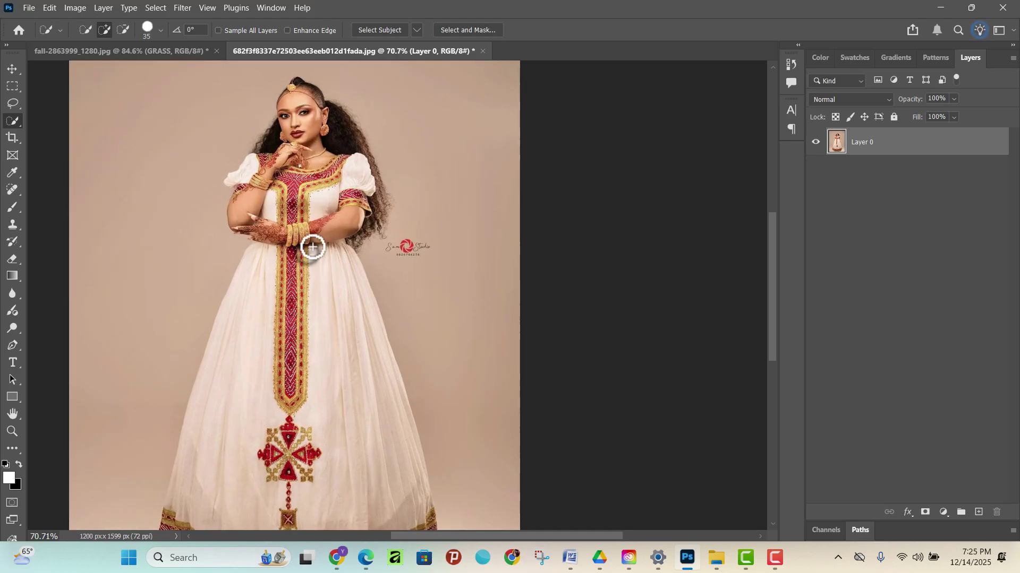
key("bracketright")
key("bracketright")
key("bracketright")
key("bracketright")
key("bracketright")
key("bracketright")
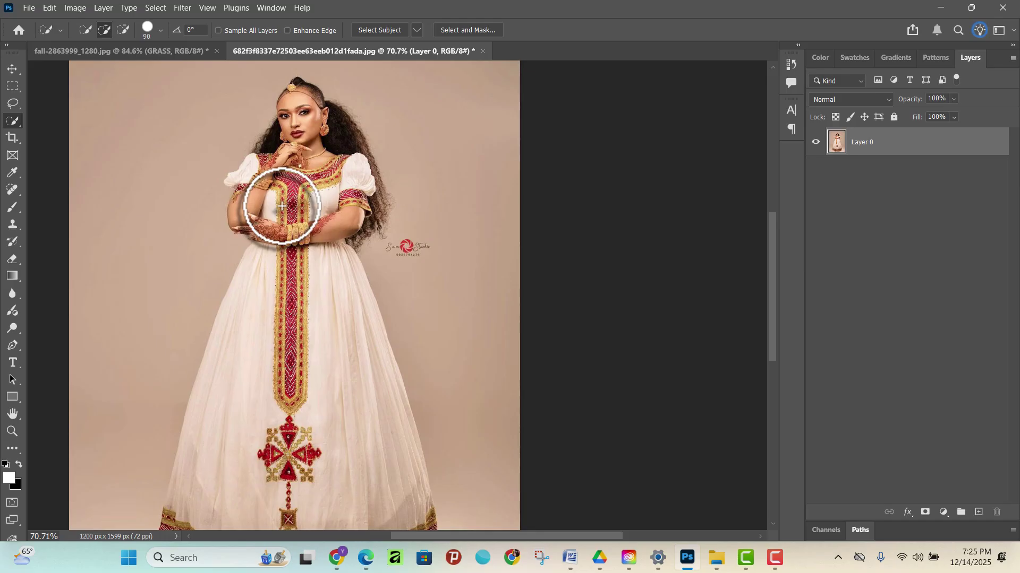
key("bracketleft")
key("bracketleft")
key("bracketleft")
key("bracketleft")
key("bracketleft")
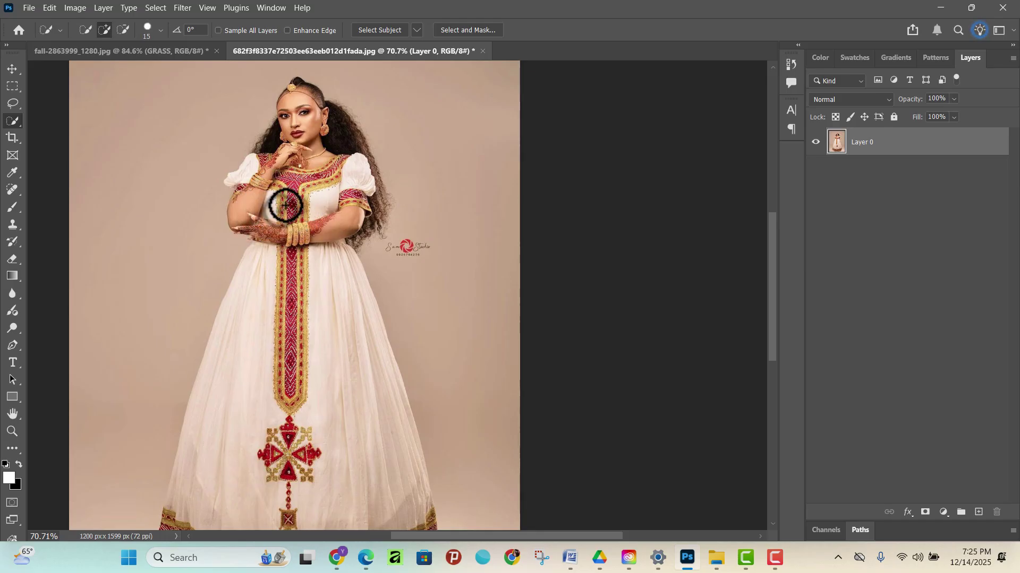
- Select the woman's head, curly hair, sleeves, arms and bodice with Quick Selection strokes, and check the edge around her hair and sleeve
scroll(319, 212, "up", 8)
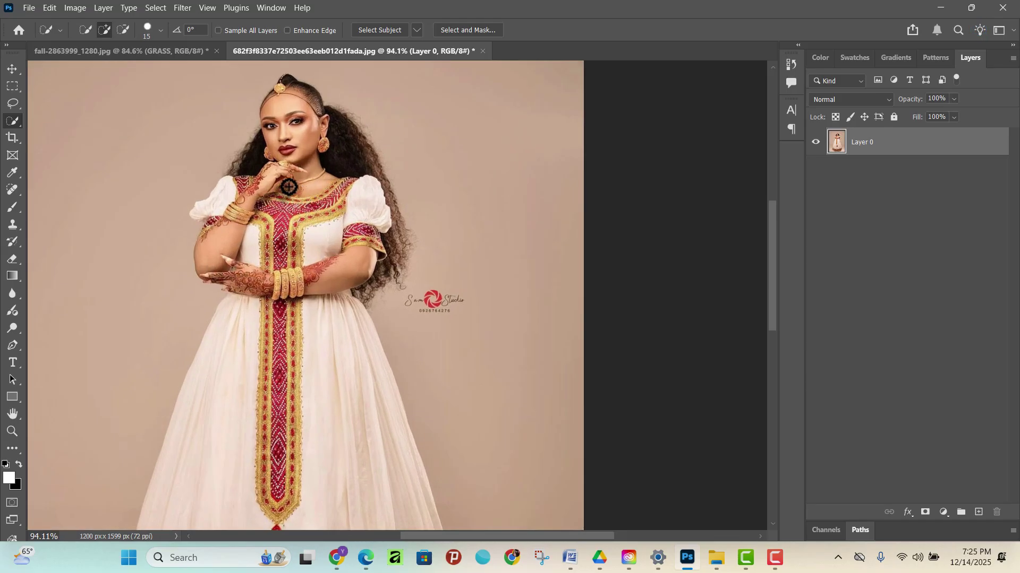
scroll(285, 197, "up", 1)
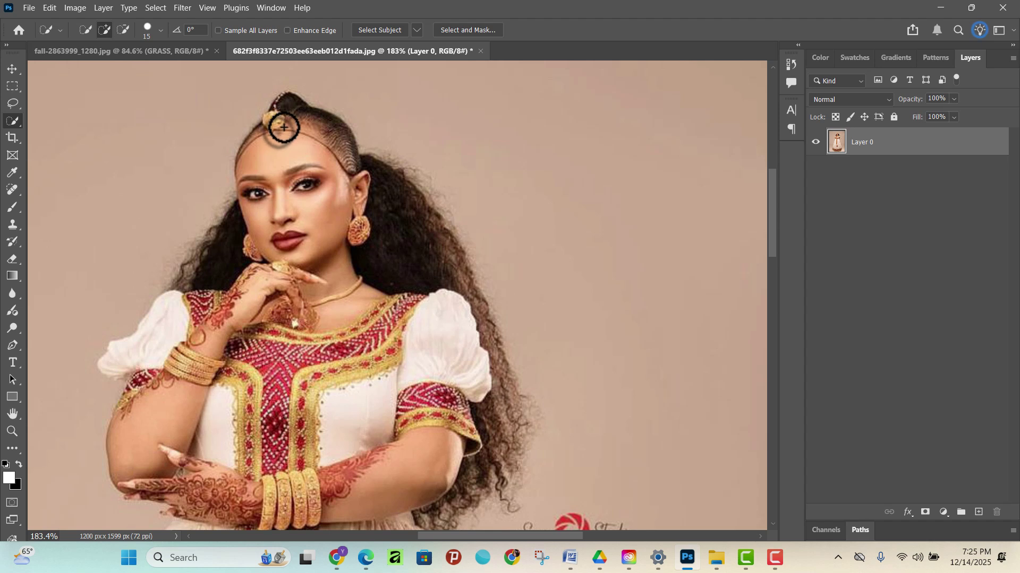
mouse_move(284, 127)
left_mouse_down()
mouse_move(291, 212)
mouse_move(321, 264)
mouse_move(371, 212)
mouse_move(396, 259)
left_mouse_up()
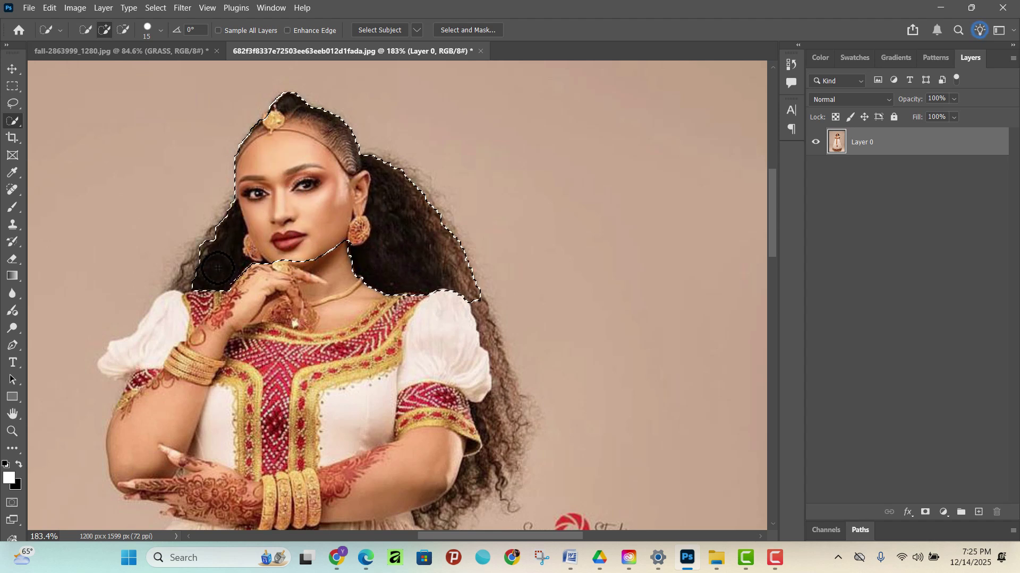
scroll(189, 291, "down", 2)
mouse_move(198, 253)
left_mouse_down()
mouse_move(253, 217)
mouse_move(199, 308)
mouse_move(183, 282)
mouse_move(162, 284)
mouse_move(191, 295)
mouse_move(212, 403)
mouse_move(239, 406)
mouse_move(304, 391)
mouse_move(364, 301)
mouse_move(394, 413)
mouse_move(442, 394)
mouse_move(460, 403)
mouse_move(487, 394)
mouse_move(496, 346)
mouse_move(509, 391)
mouse_move(477, 277)
left_mouse_up()
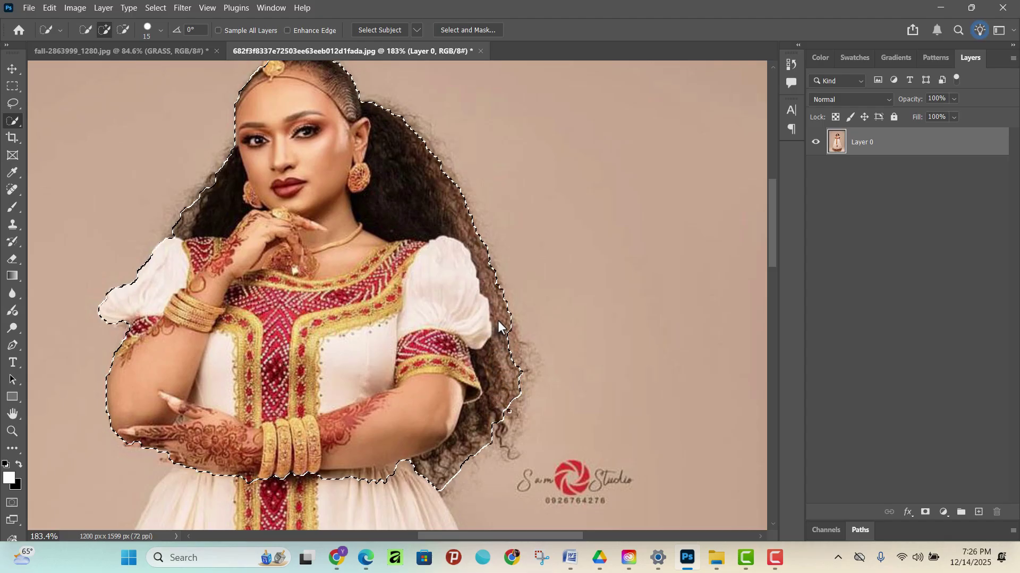
scroll(269, 298, "up", 2)
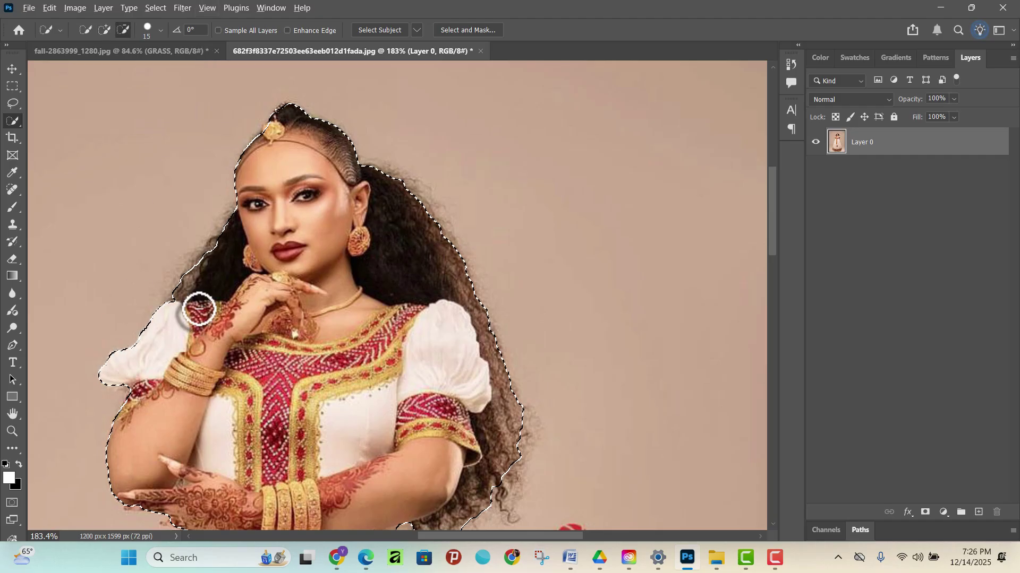
scroll(208, 254, "up", 3)
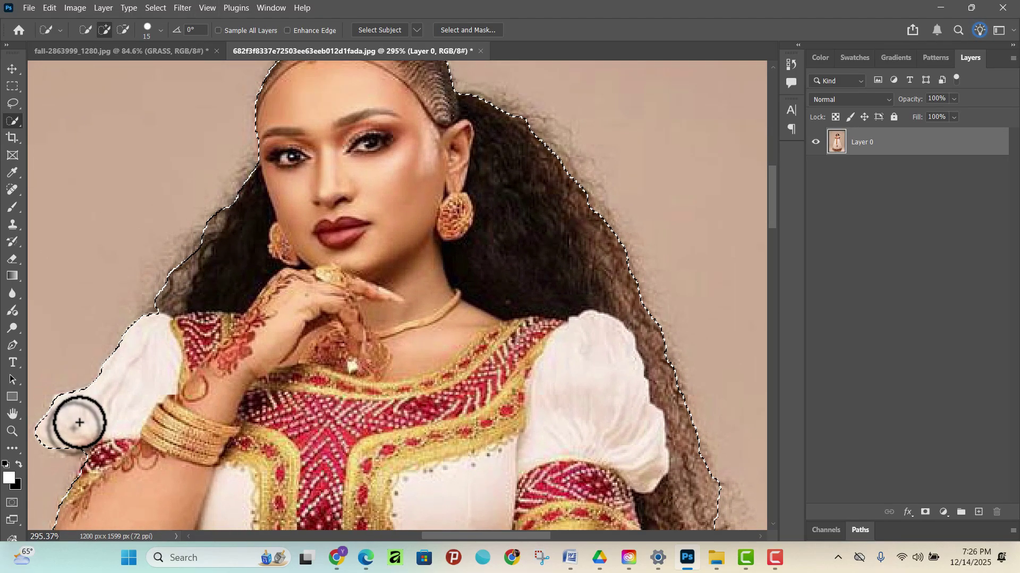
scroll(128, 461, "down", 3)
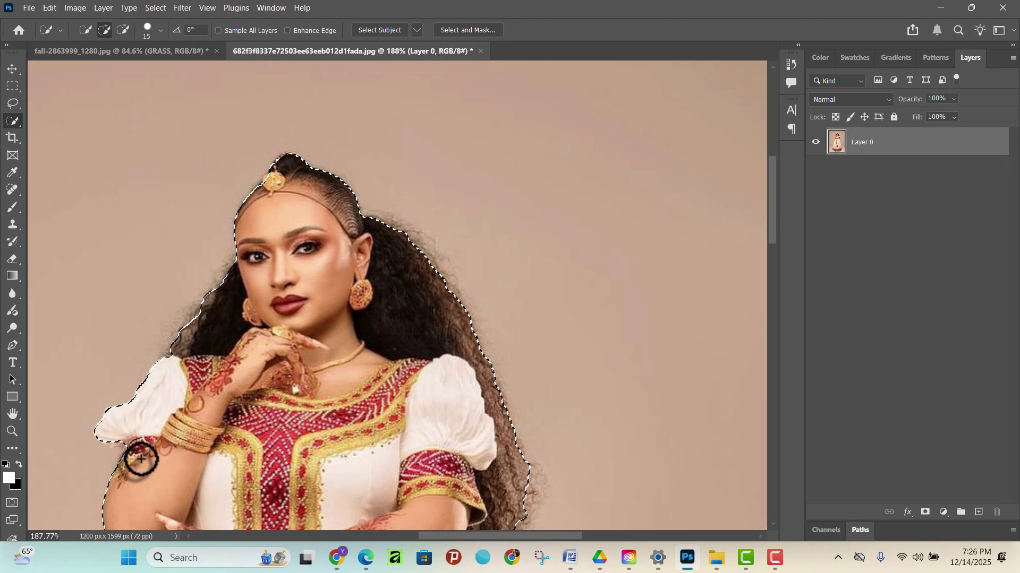
- Reduce the Quick Selection brush to 7 px and add the outer edge of the gold hair ornament above her forehead to the selection
scroll(106, 465, "up", 2)
scroll(84, 472, "up", 4)
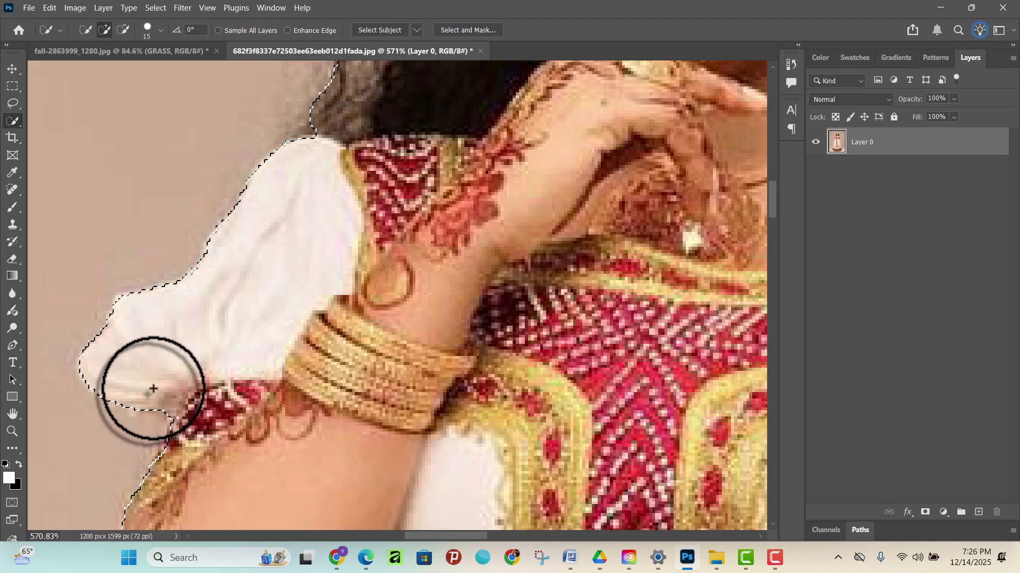
scroll(145, 336, "down", 5)
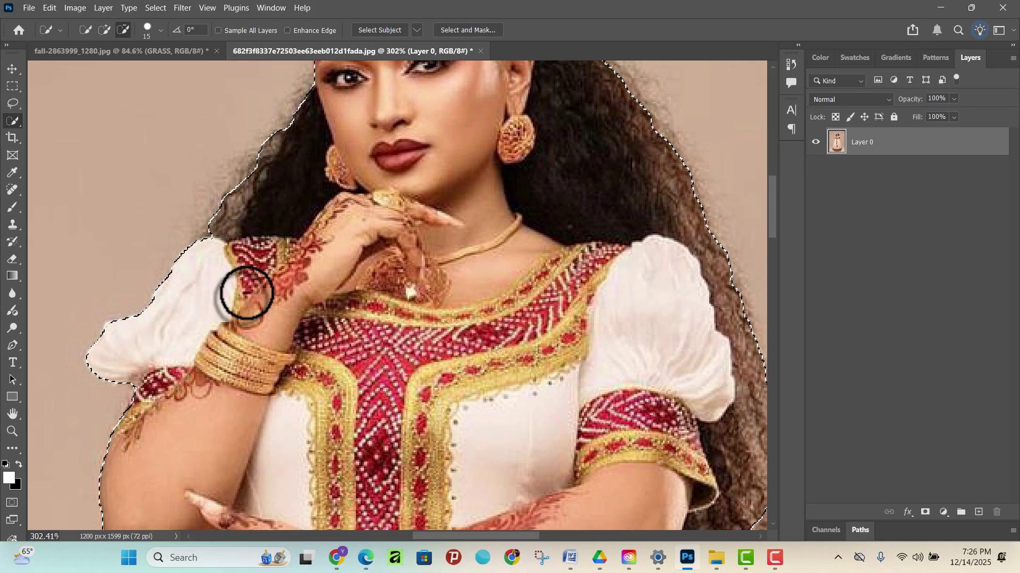
scroll(354, 173, "up", 2)
scroll(364, 175, "up", 6)
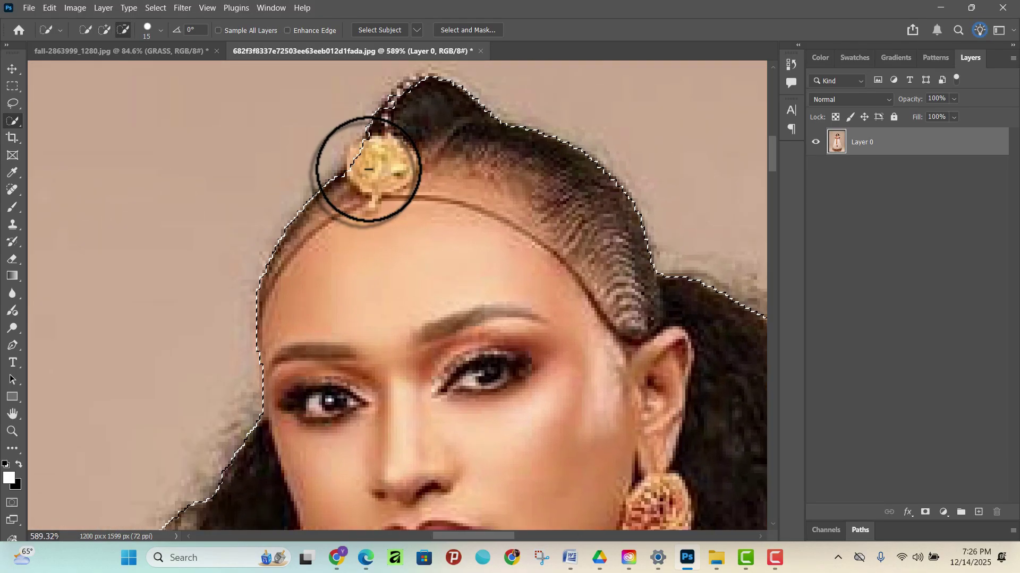
key("bracketleft")
key("bracketleft")
key("bracketleft")
key("bracketleft")
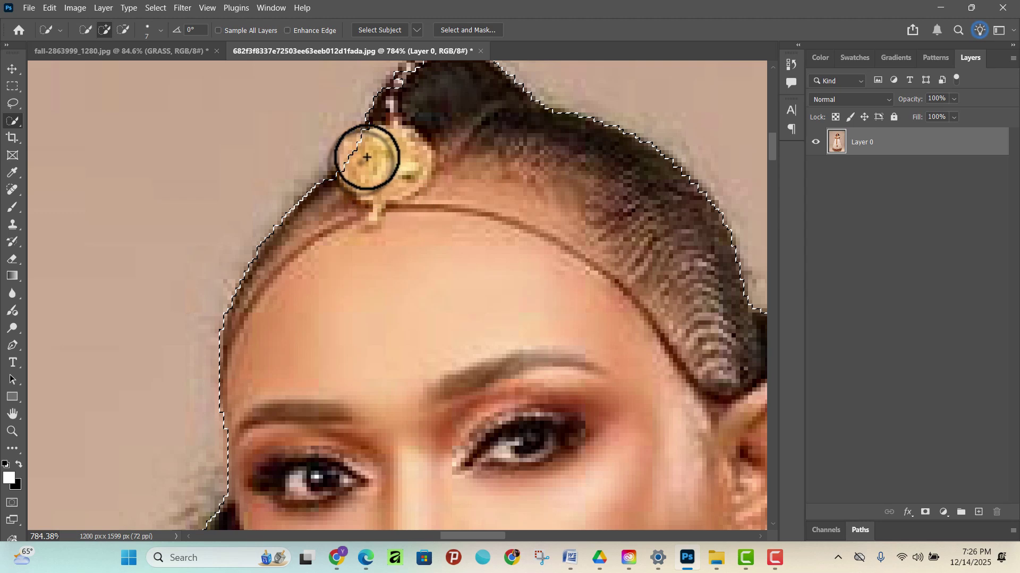
left_click_drag(368, 155, 350, 155)
scroll(342, 323, "down", 6)
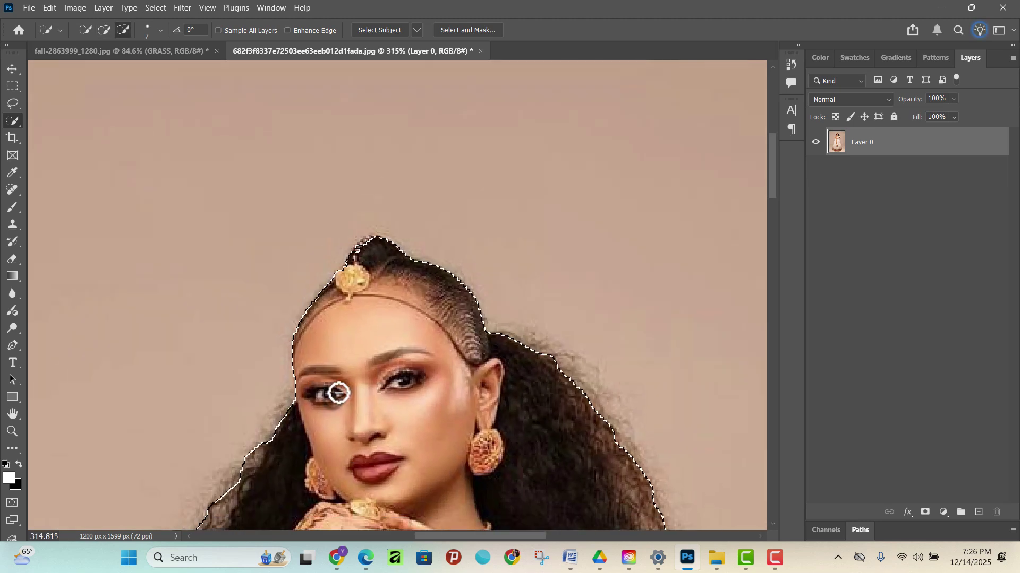
- Extend the selection over the loose curls hanging beside her elbow, down to the lowest strand
scroll(678, 380, "down", 6)
scroll(637, 301, "up", 3)
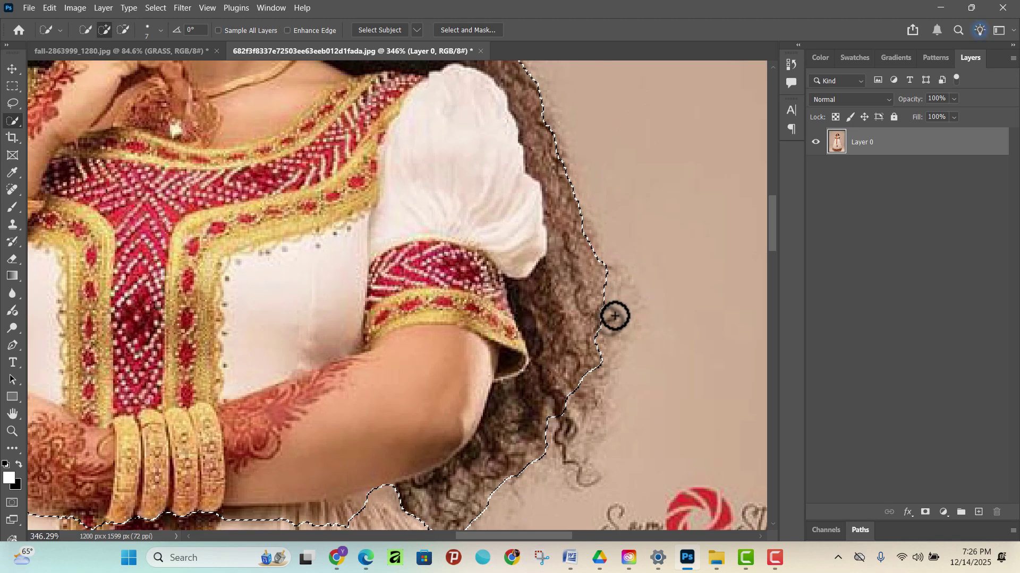
mouse_move(616, 314)
left_mouse_down()
mouse_move(567, 447)
mouse_move(588, 478)
left_mouse_up()
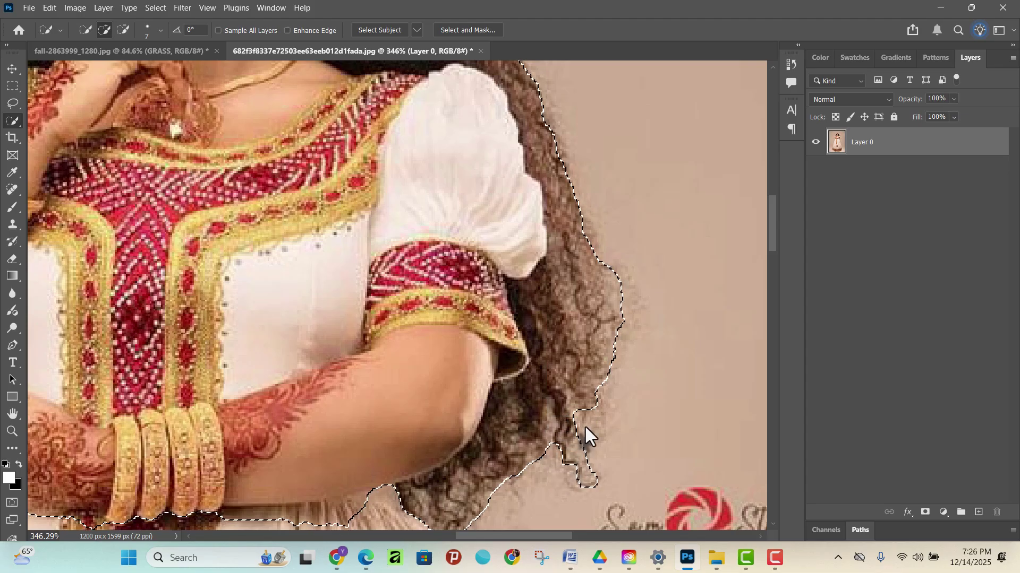
- Add the embroidered centre panel and the white skirt fabric on both sides to the selection, down to the hem border
scroll(585, 419, "down", 5)
scroll(512, 430, "down", 3)
scroll(530, 298, "up", 5)
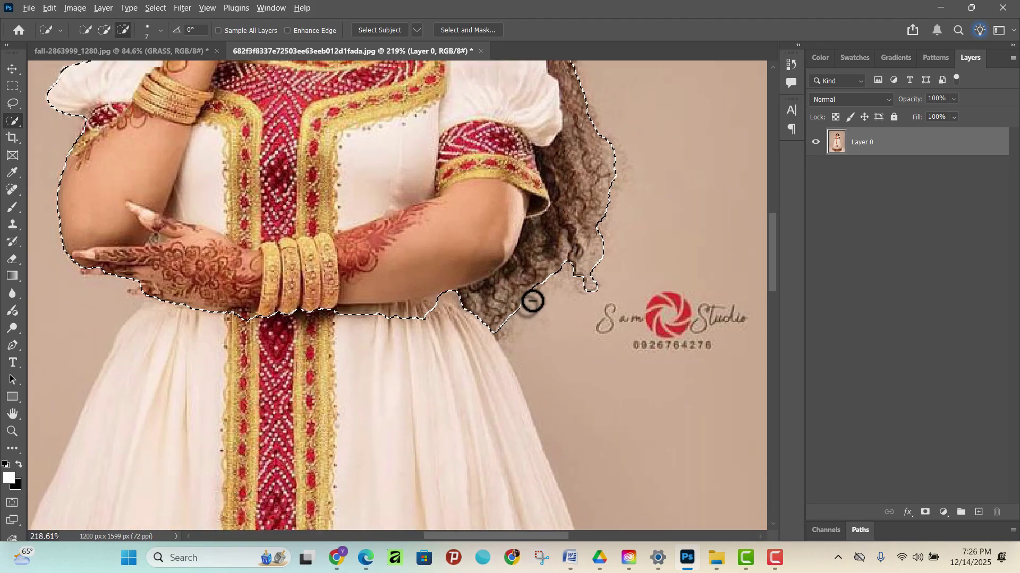
scroll(580, 273, "down", 3)
scroll(444, 317, "down", 4)
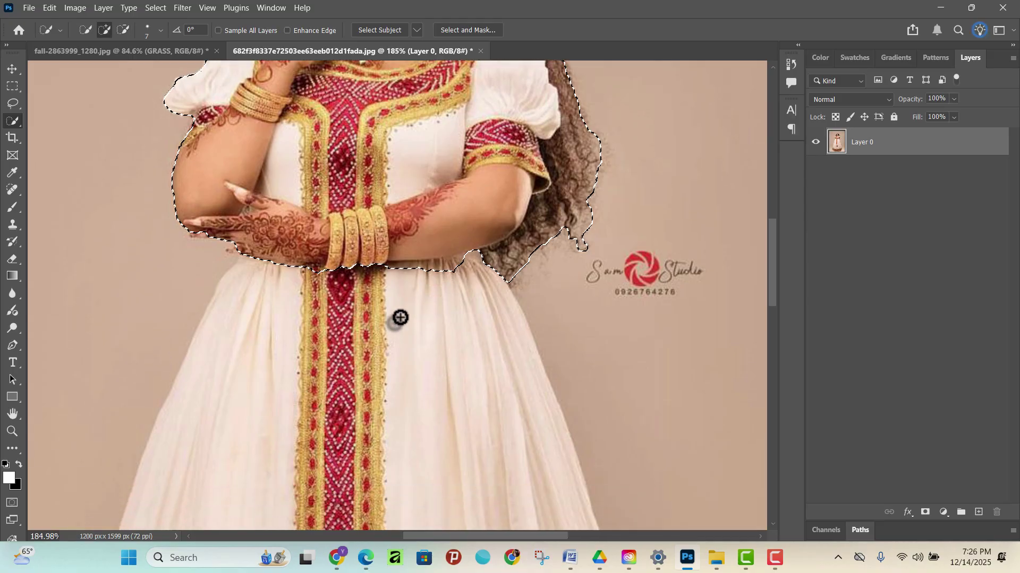
mouse_move(376, 142)
left_mouse_down()
mouse_move(352, 359)
mouse_move(339, 366)
left_mouse_up()
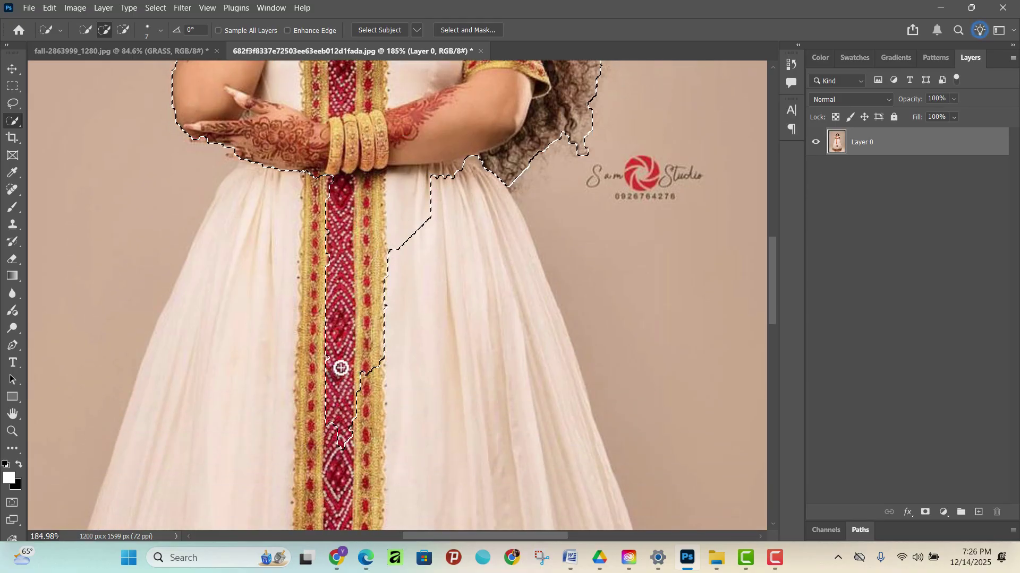
mouse_move(228, 426)
left_mouse_down()
mouse_move(441, 385)
mouse_move(440, 341)
left_mouse_up()
scroll(451, 318, "down", 2)
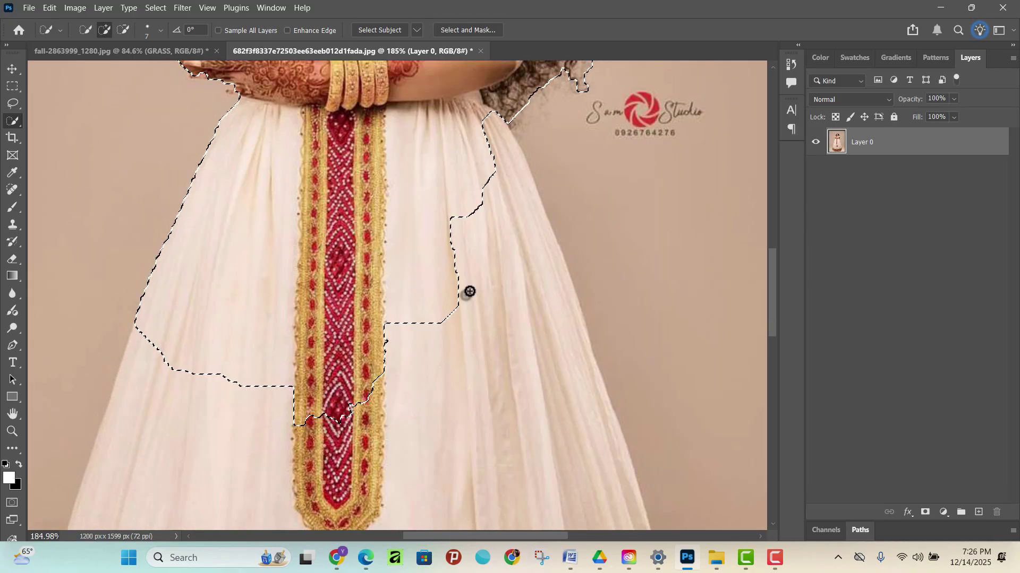
left_click_drag(466, 292, 557, 426)
scroll(441, 305, "down", 5)
mouse_move(444, 209)
left_mouse_down()
mouse_move(297, 390)
mouse_move(190, 361)
left_mouse_up()
- Add the patterned hem border across the front and right side of the skirt to the selection
scroll(318, 378, "down", 4)
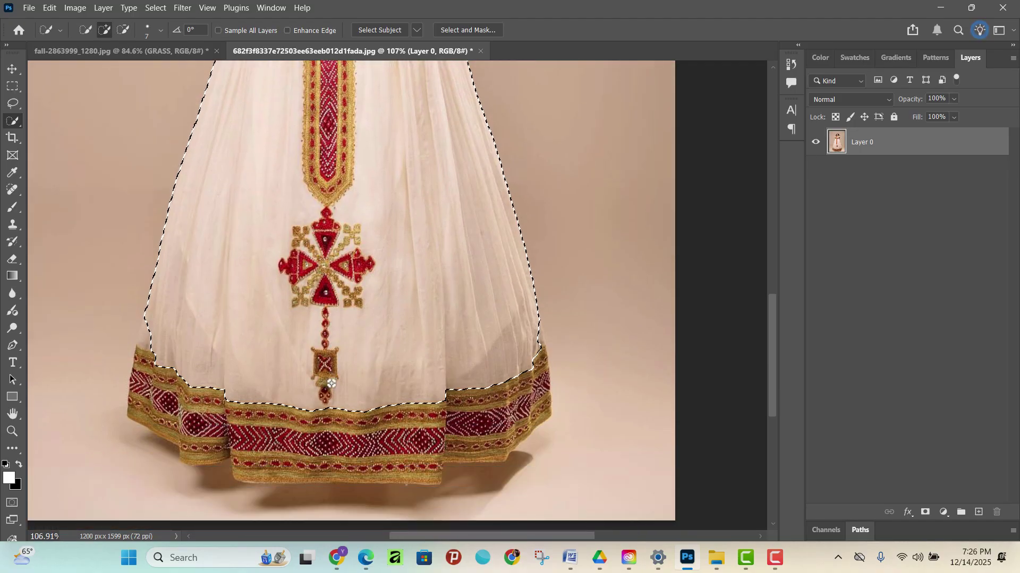
scroll(289, 444, "down", 1)
scroll(298, 350, "up", 2)
mouse_move(298, 353)
left_mouse_down()
mouse_move(337, 390)
mouse_move(406, 405)
mouse_move(549, 325)
mouse_move(574, 405)
mouse_move(630, 319)
left_mouse_up()
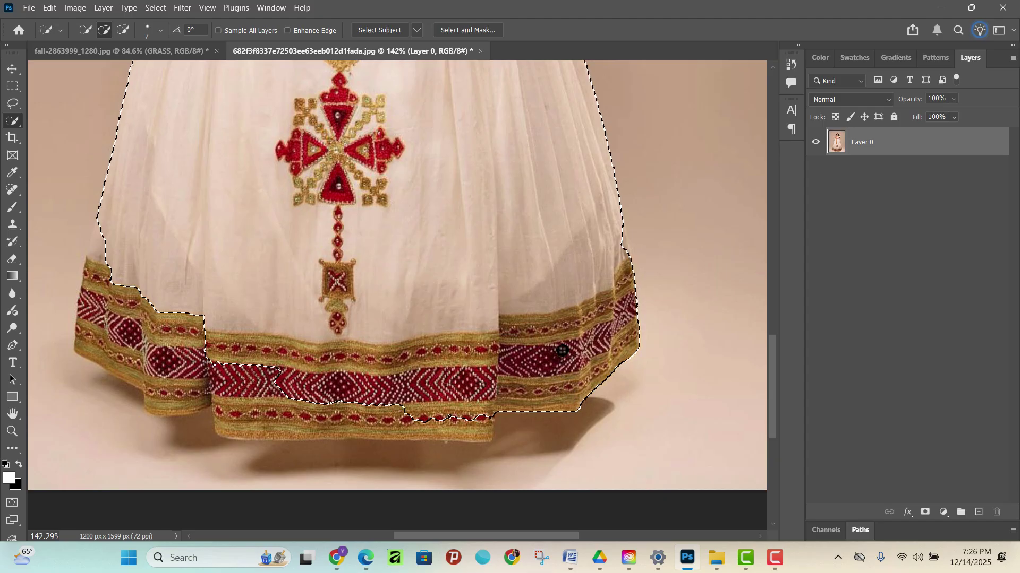
left_click_drag(317, 387, 289, 416)
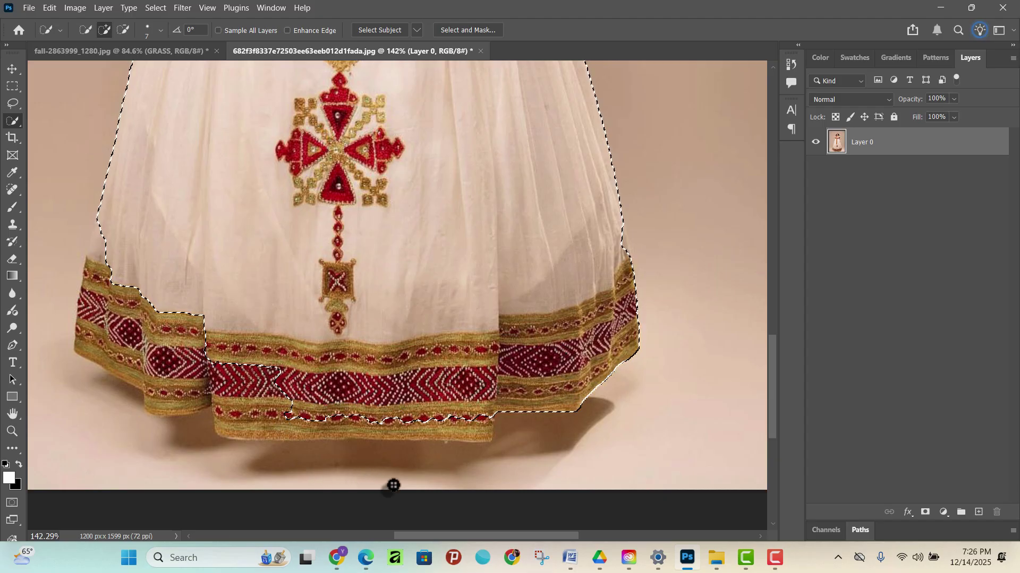
- Add the left part of the patterned hem border and the lower gold edge of the front panel to the selection
scroll(393, 486, "down", 2)
scroll(417, 473, "up", 4)
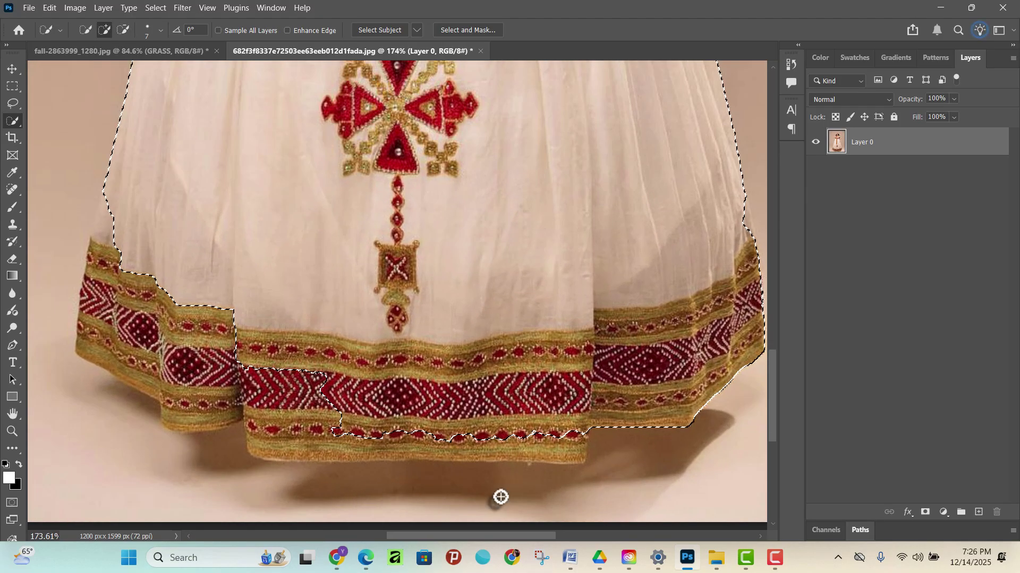
scroll(500, 497, "down", 4)
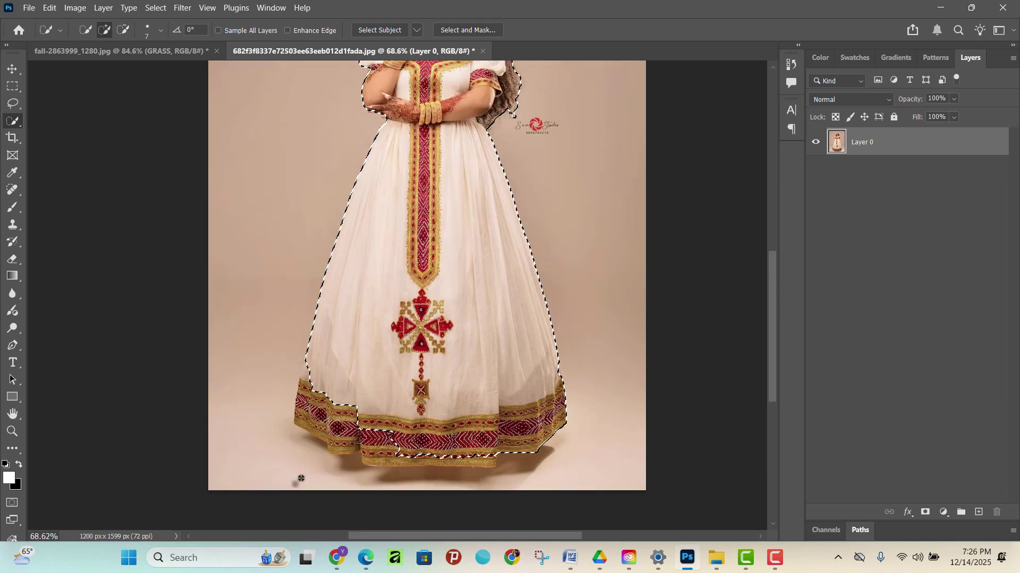
scroll(300, 478, "up", 4)
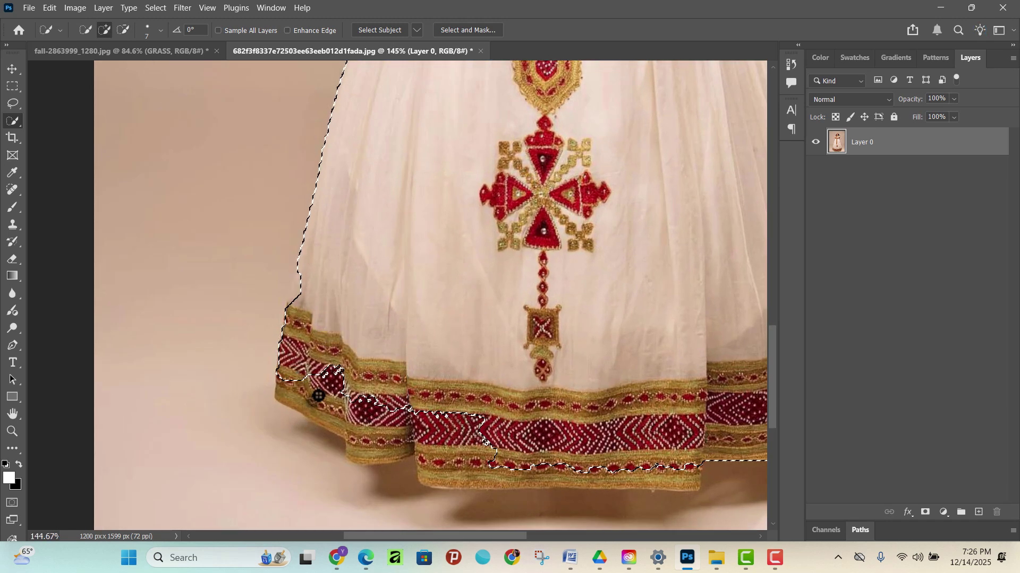
mouse_move(318, 395)
left_mouse_down()
mouse_move(363, 424)
mouse_move(370, 455)
left_mouse_up()
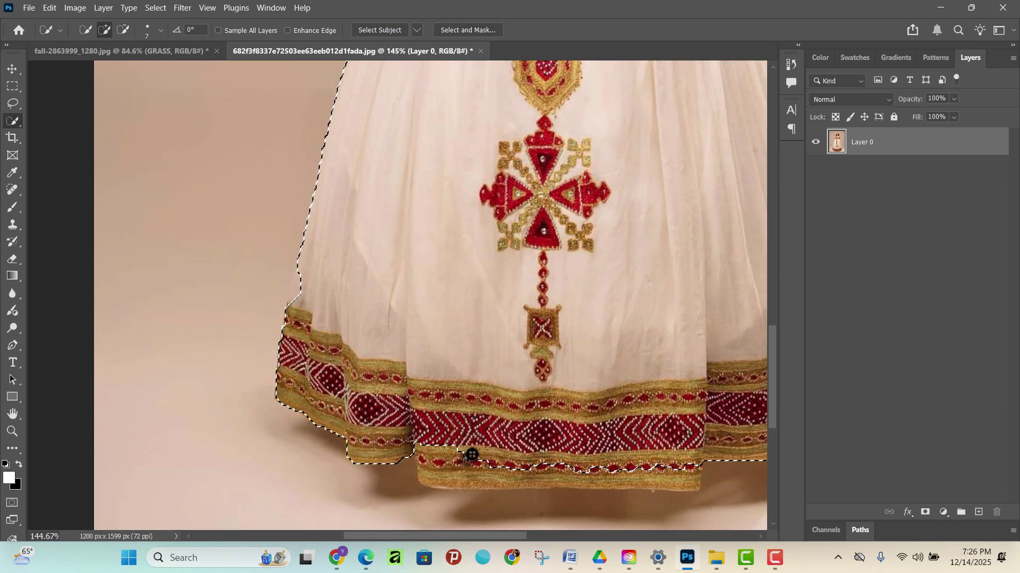
mouse_move(472, 455)
left_mouse_down()
mouse_move(439, 479)
mouse_move(567, 467)
mouse_move(586, 485)
mouse_move(662, 465)
mouse_move(683, 482)
left_mouse_up()
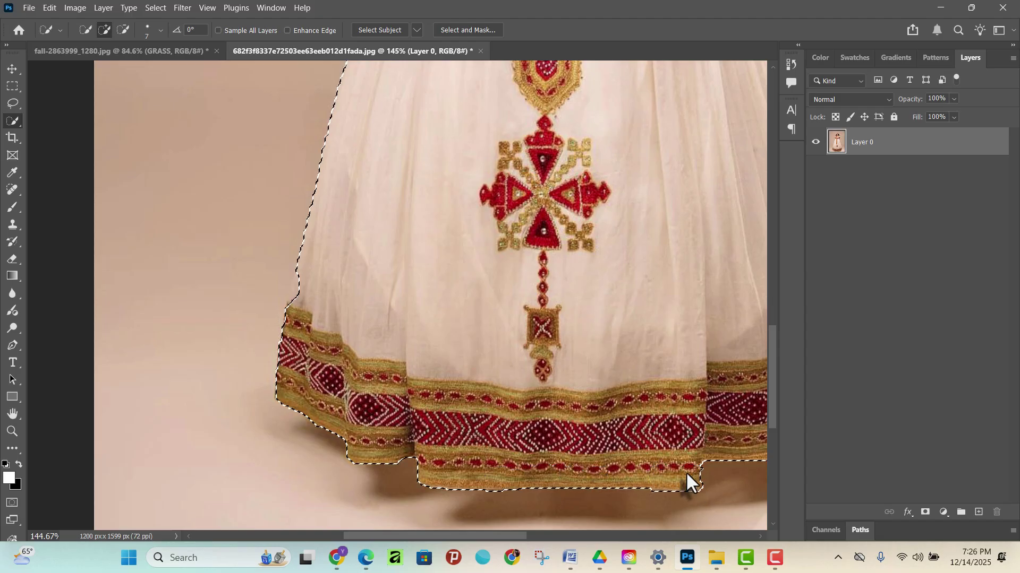
- Fill in the missing strip of skirt edge just above the left end of the hem border
scroll(284, 337, "up", 3)
scroll(243, 275, "up", 4)
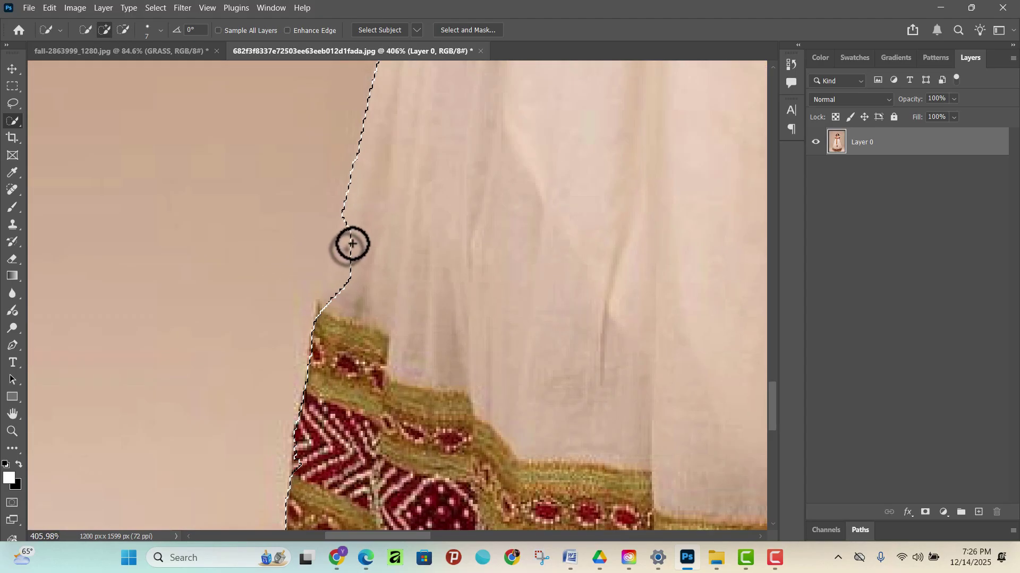
scroll(239, 355, "down", 6)
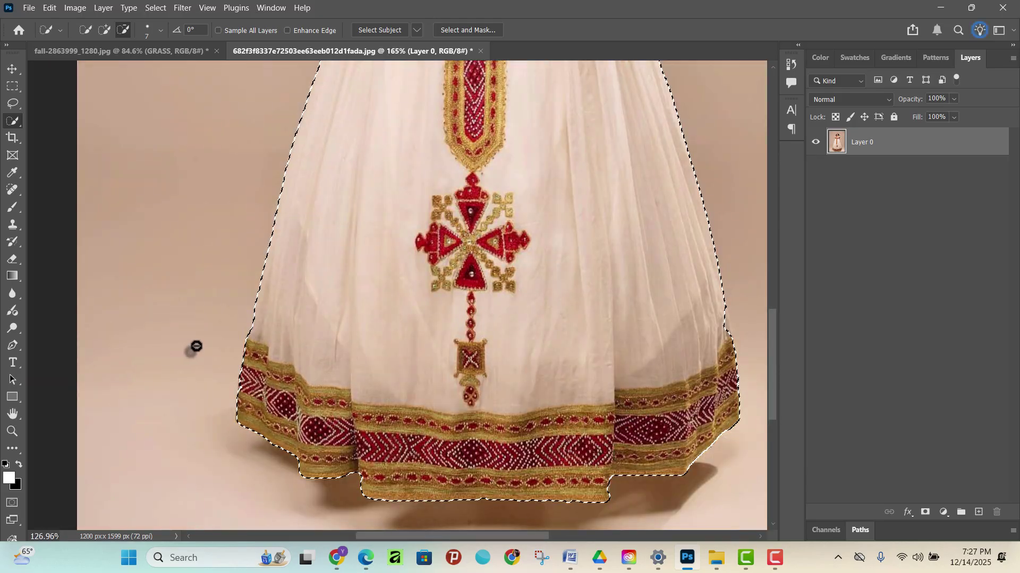
- Include the right corner of the front hem panel and subtract the floor shadow beneath the hem from the selection
scroll(423, 470, "up", 4)
scroll(423, 470, "up", 4)
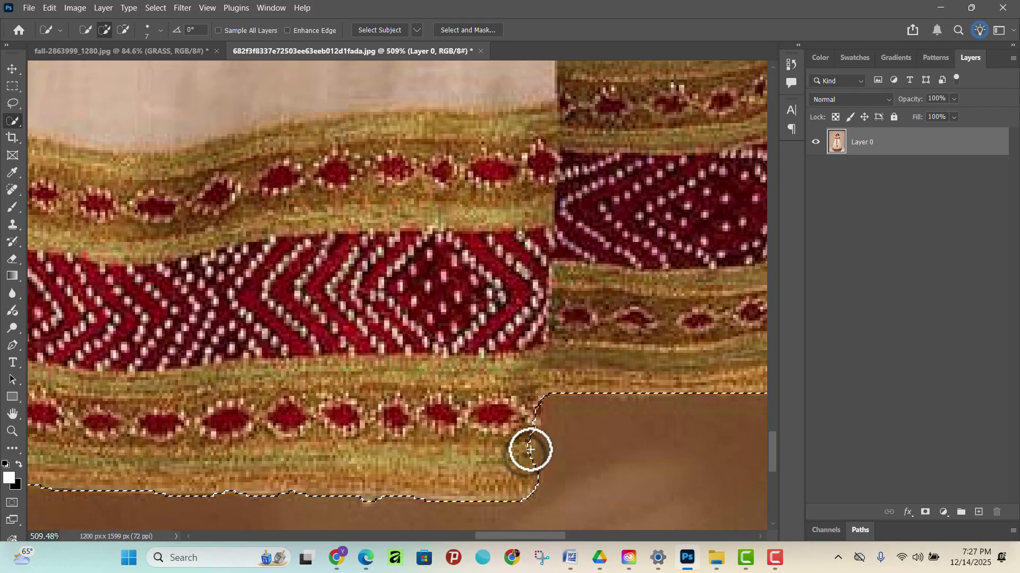
scroll(528, 425, "down", 8)
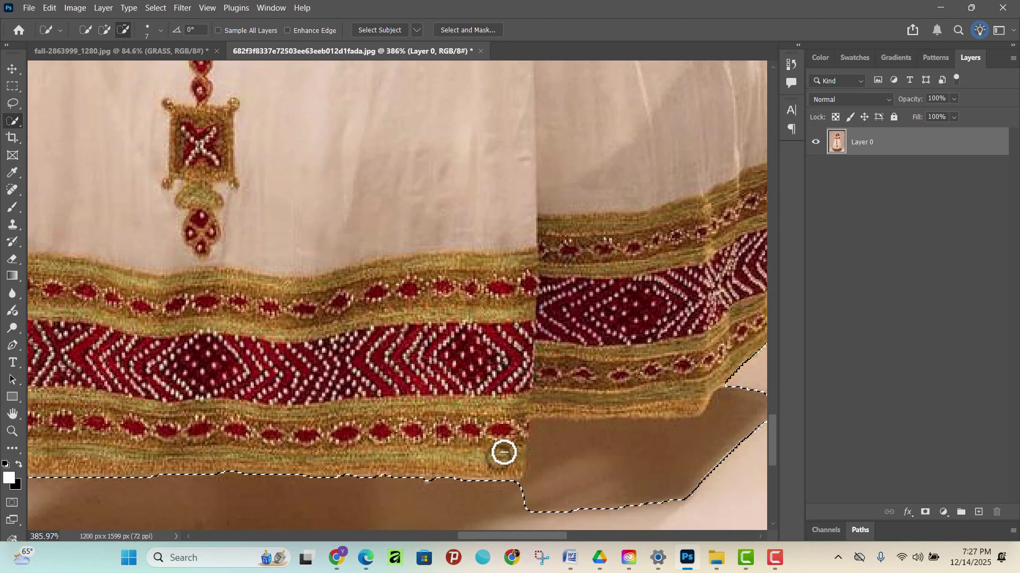
scroll(569, 488, "up", 4)
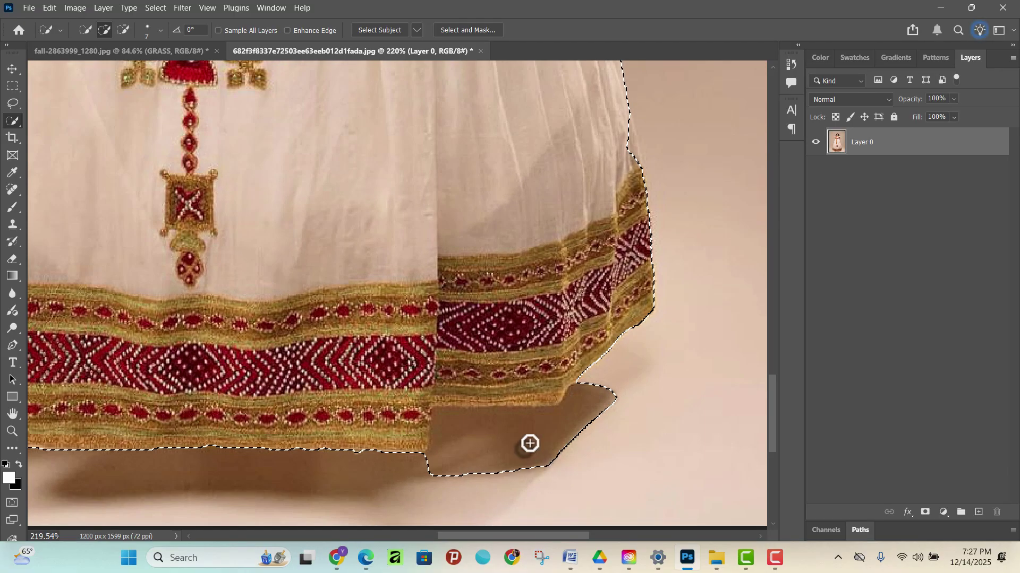
left_click_drag(471, 460, 572, 437)
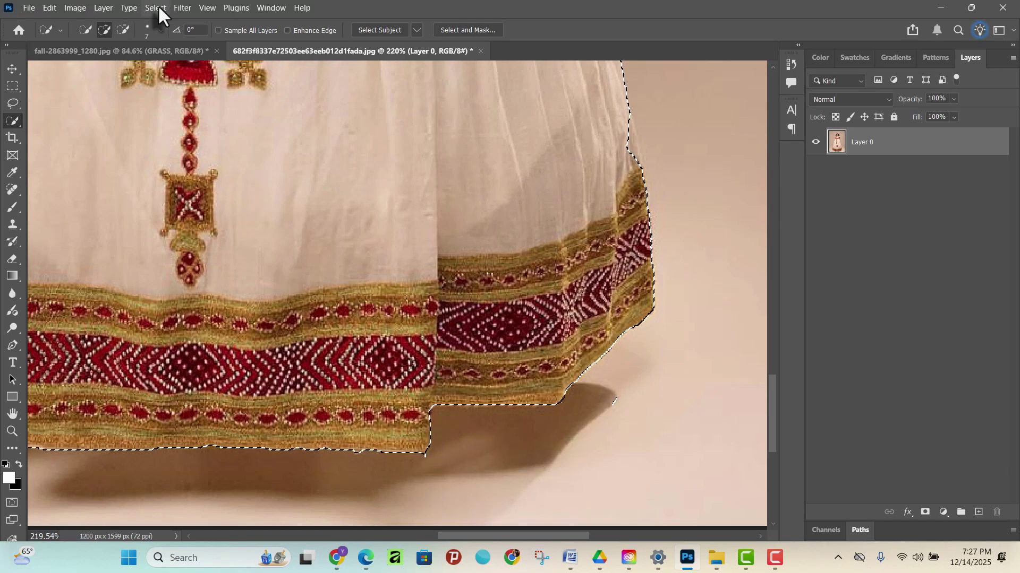
- Set Quick Selection to subtract and clear the leftover shadow bits near the front panel's corner and right hem
left_click(123, 30)
scroll(615, 352, "up", 3)
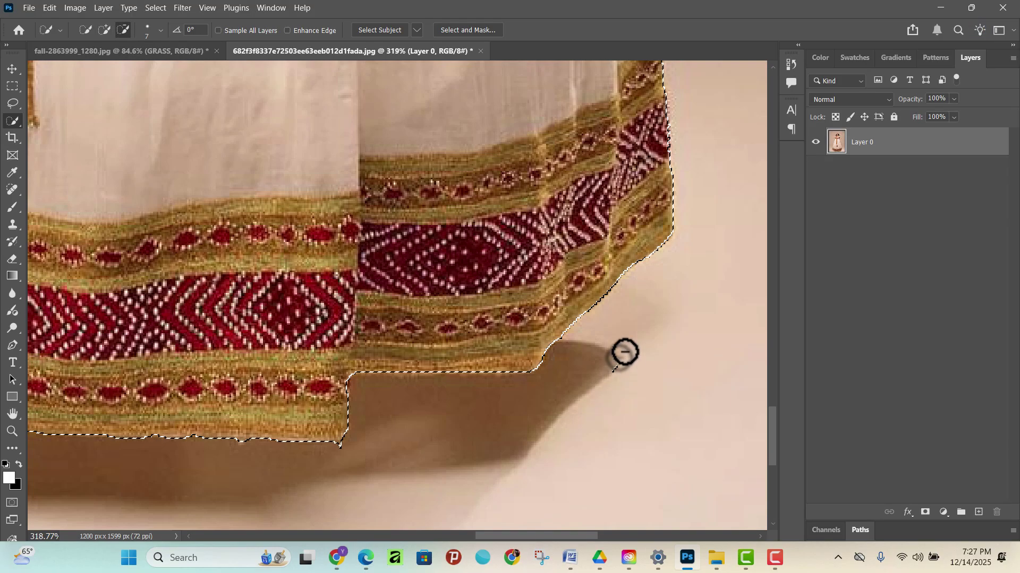
scroll(345, 456, "up", 4)
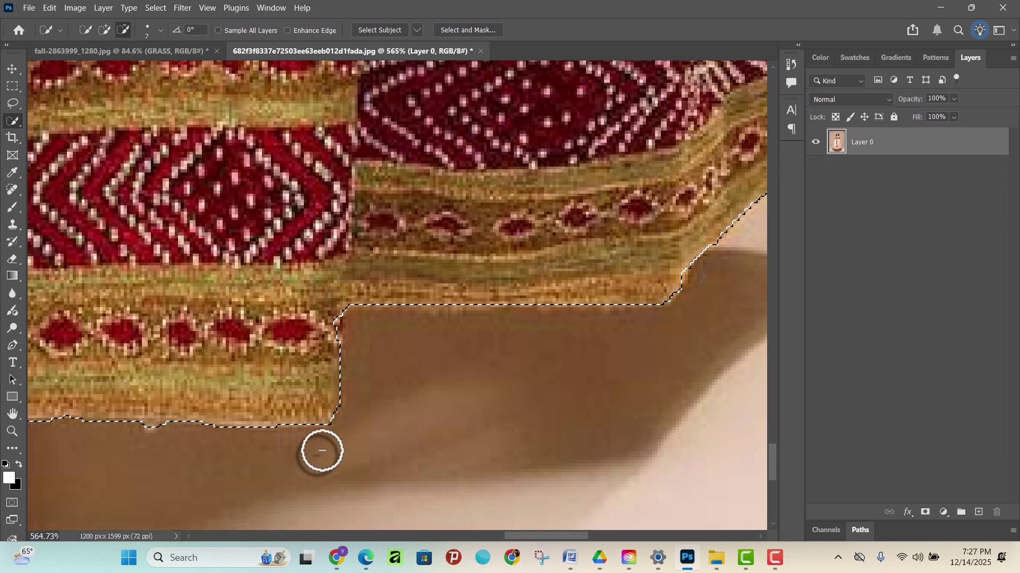
scroll(178, 442, "down", 8)
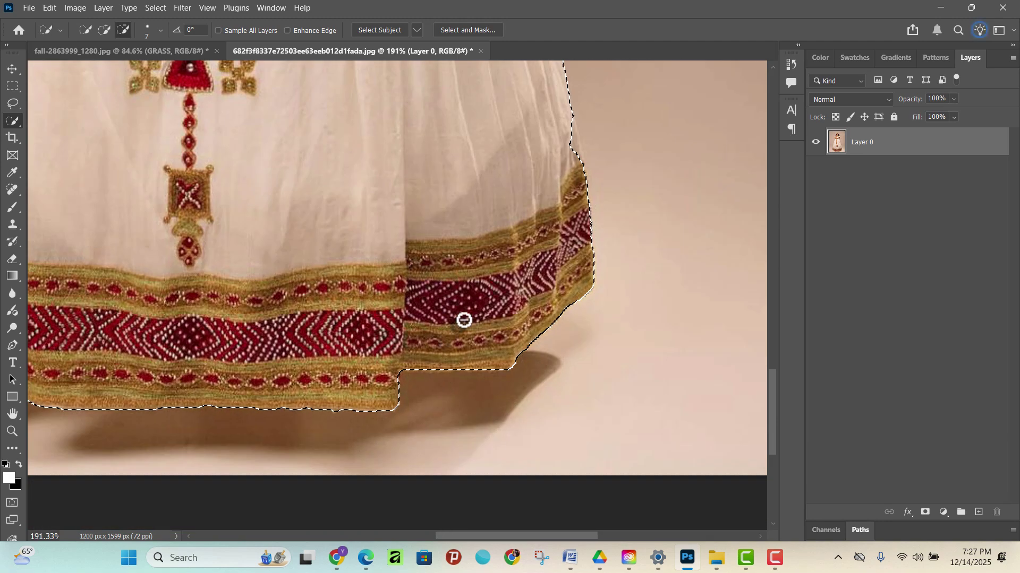
- Set Quick Selection back to add and include the notched skirt edge above the right end of the hem border
scroll(506, 154, "up", 6)
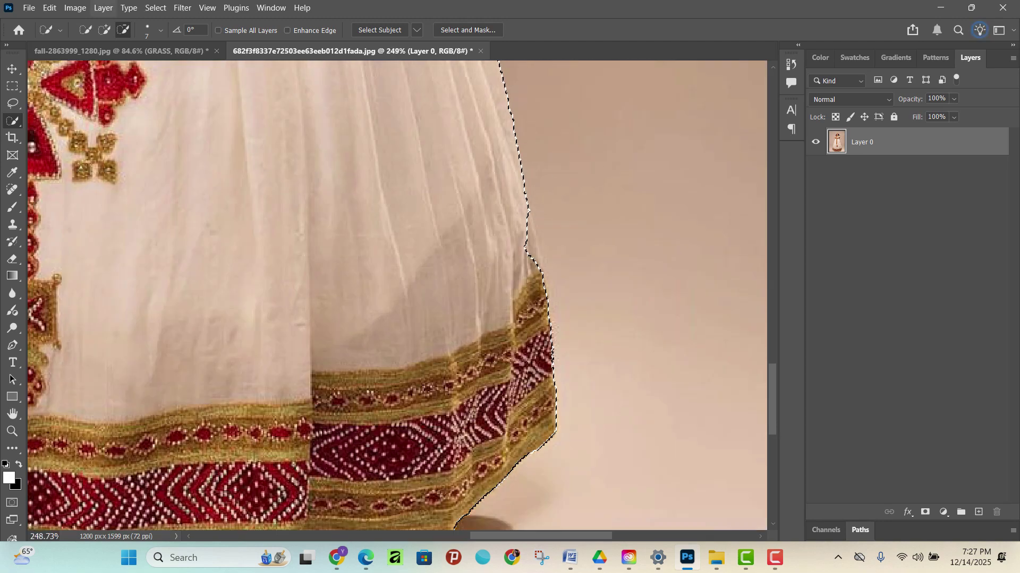
left_click(104, 27)
scroll(542, 303, "up", 3)
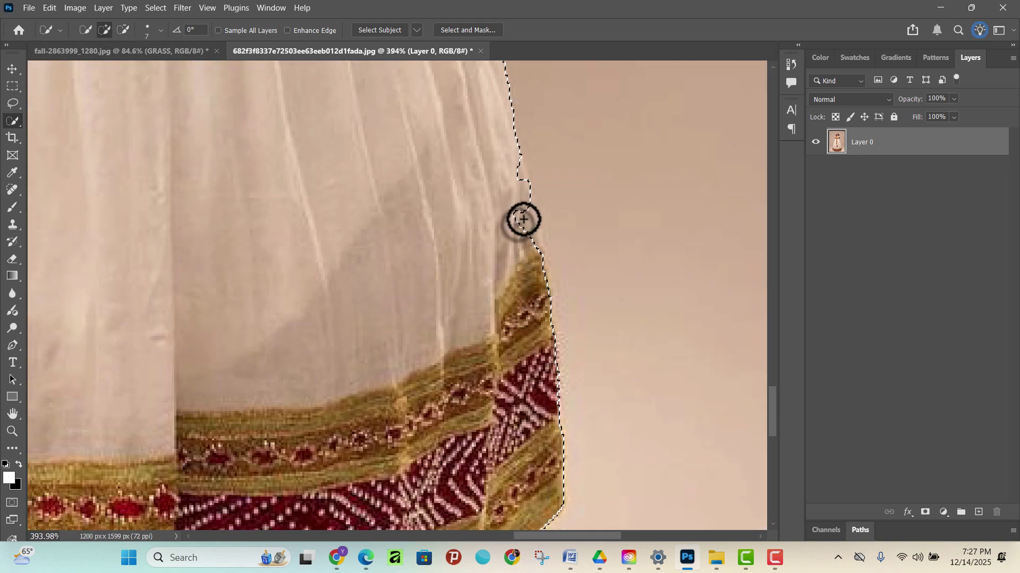
- Reduce the Quick Selection brush to 2 and add the missing lower fingertips of the hennaed hand beside the elbow
scroll(584, 329, "down", 10)
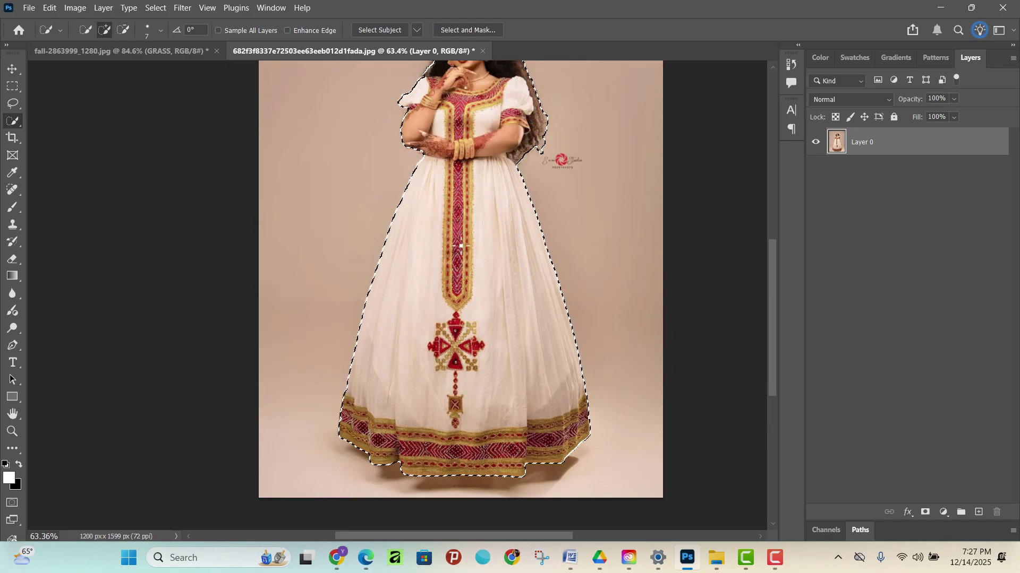
scroll(426, 207, "up", 10)
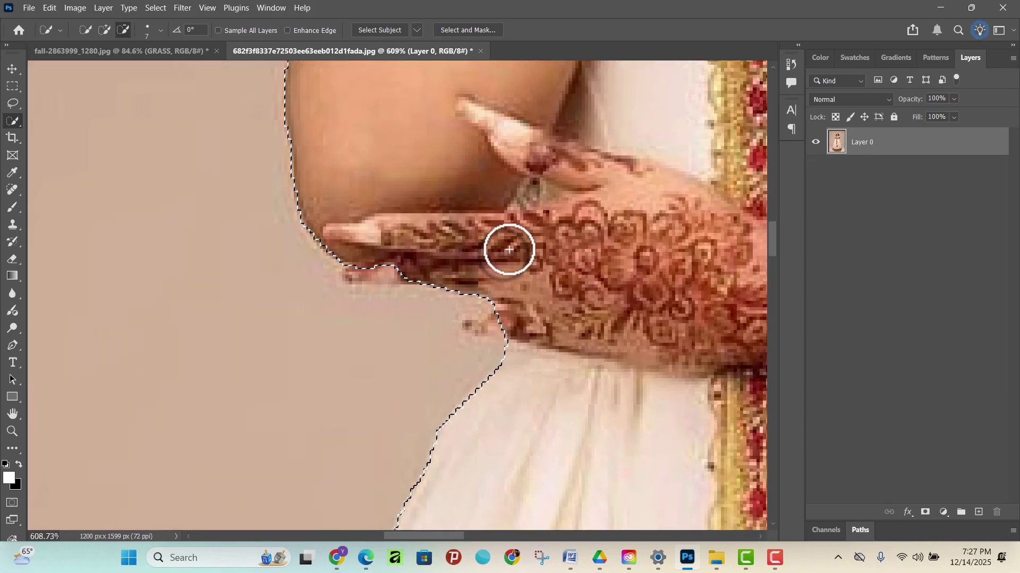
key("bracketleft")
key("bracketleft")
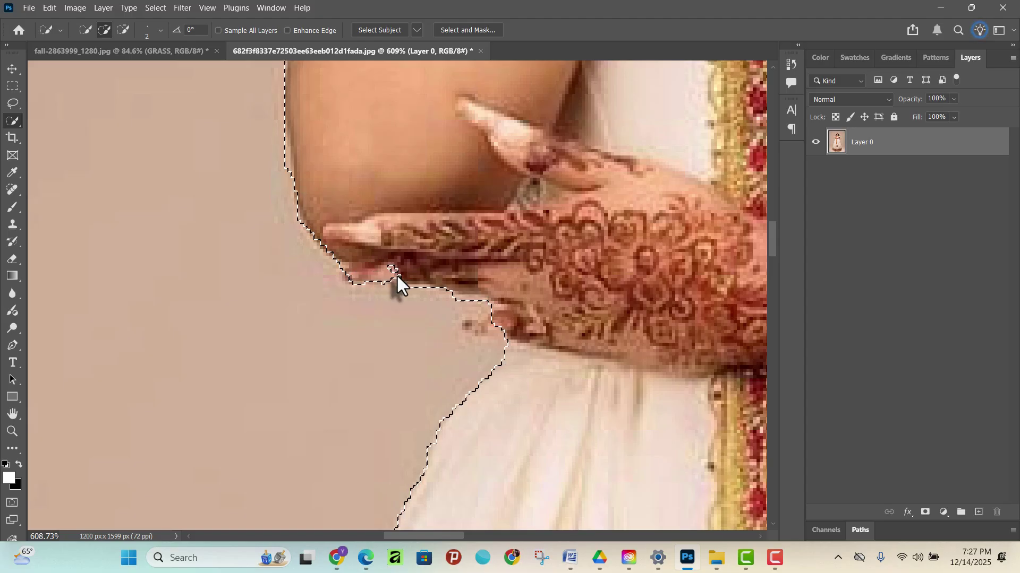
scroll(499, 326, "up", 4)
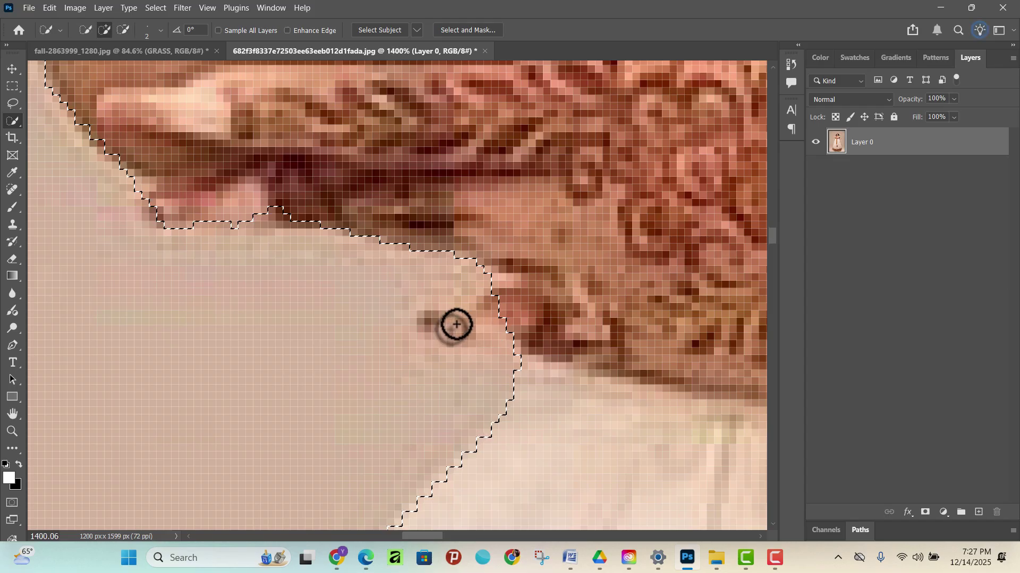
left_click_drag(457, 325, 515, 330)
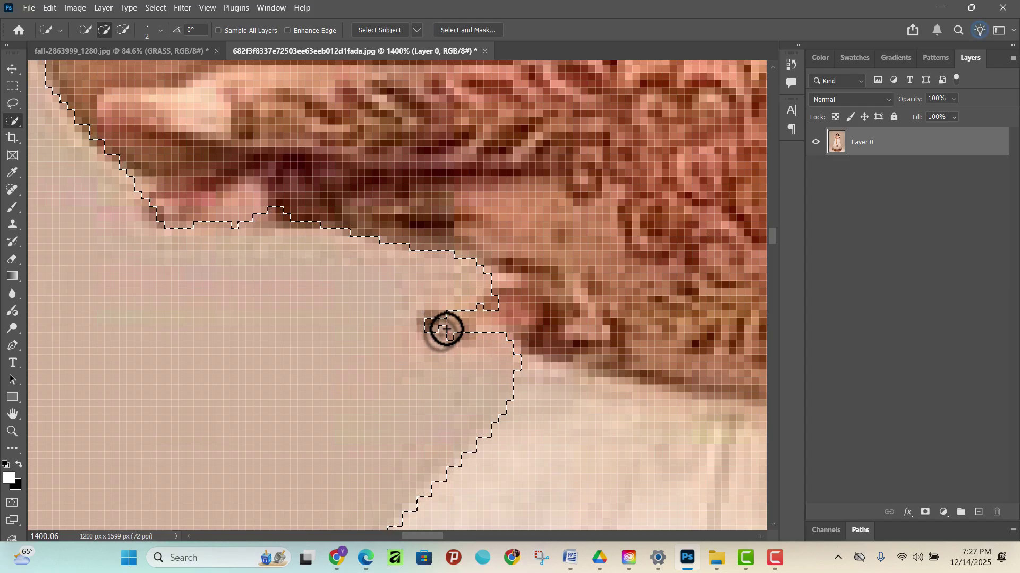
left_click_drag(445, 330, 284, 216)
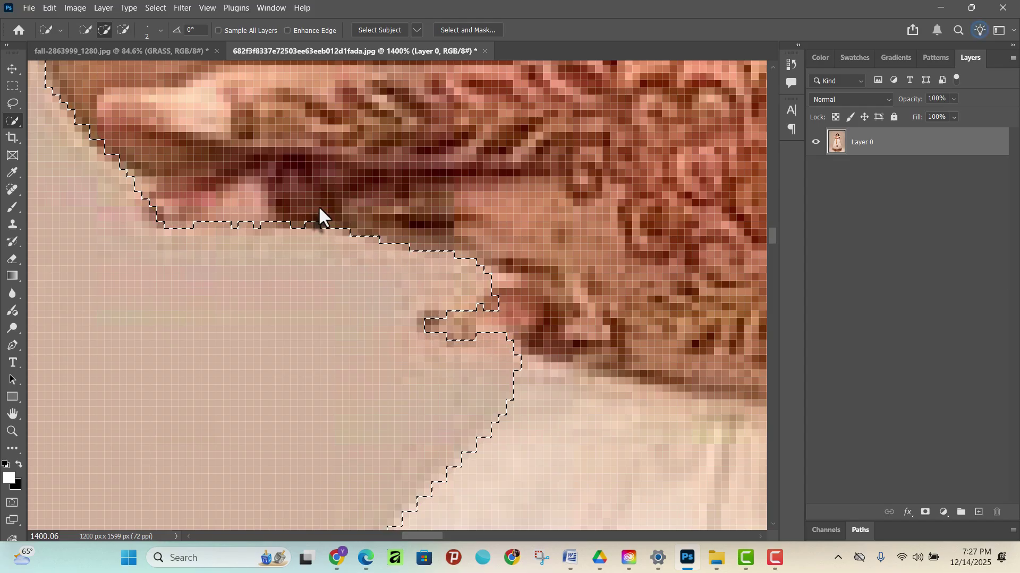
- Inspect the selection outline around the hennaed fingertips, the sleeve band and the gold headpiece for missed areas
scroll(416, 254, "down", 5)
scroll(460, 275, "up", 5)
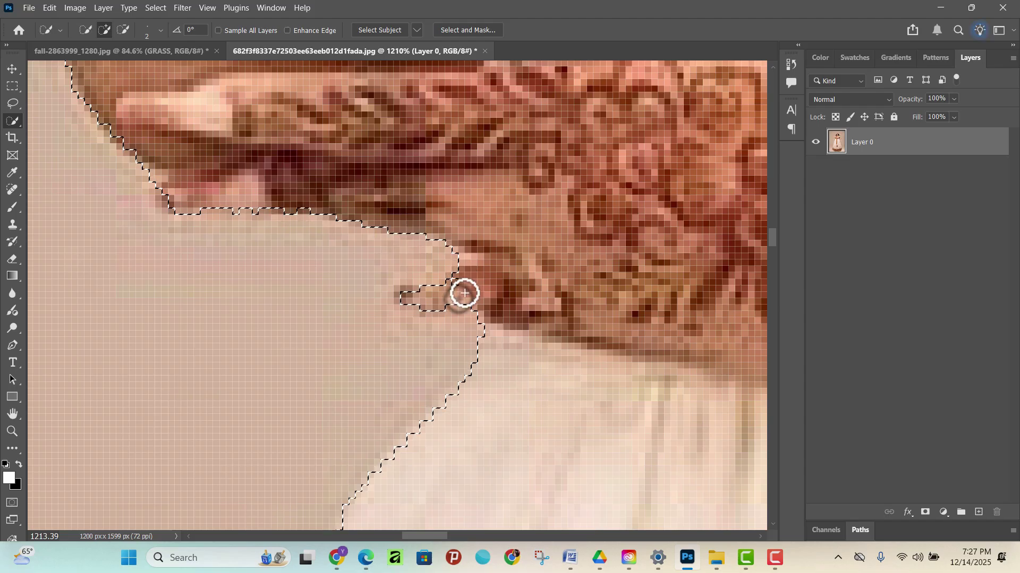
scroll(292, 310, "down", 5)
scroll(282, 297, "up", 4)
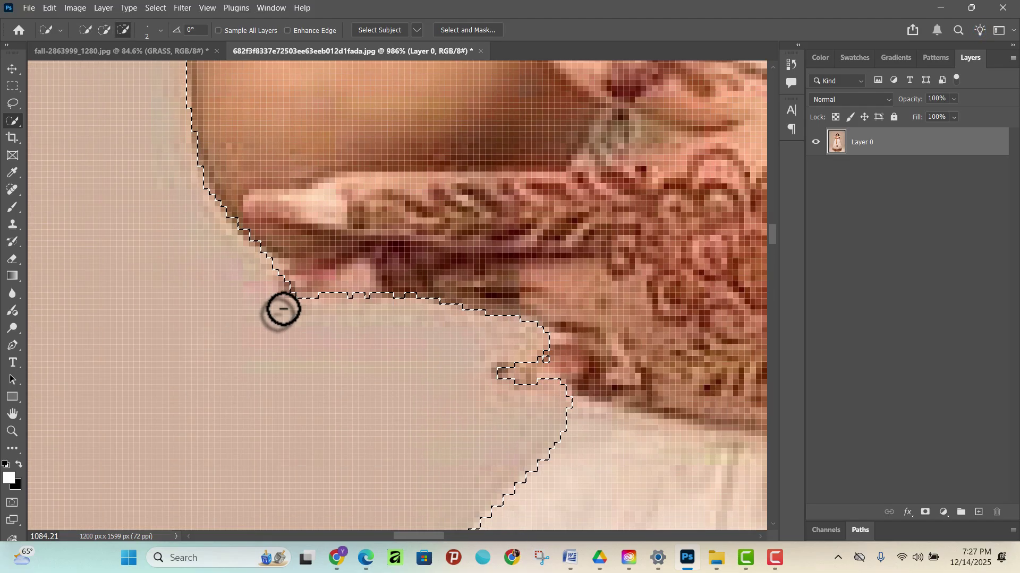
scroll(290, 286, "up", 2)
scroll(215, 295, "down", 3)
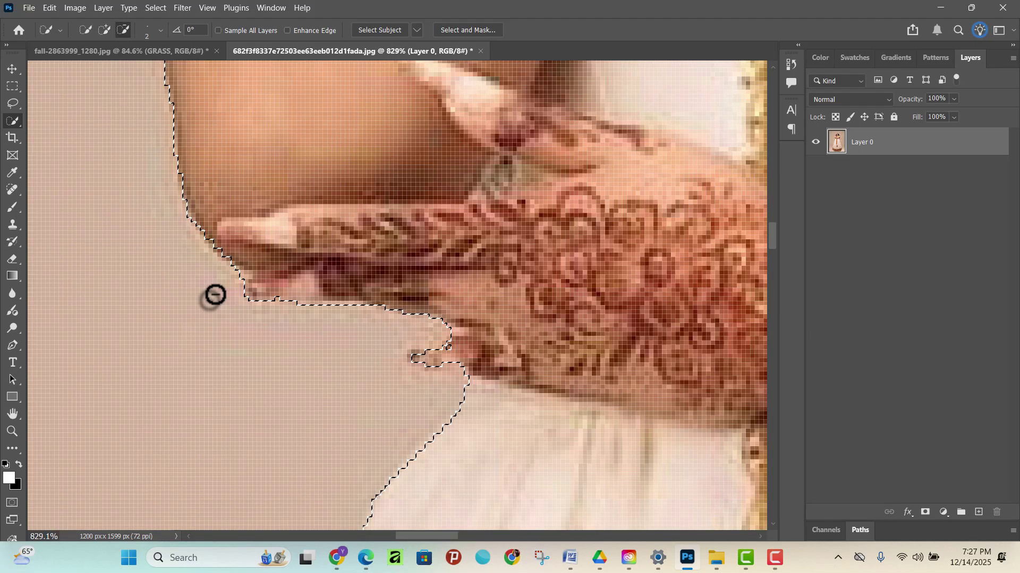
scroll(215, 294, "down", 6)
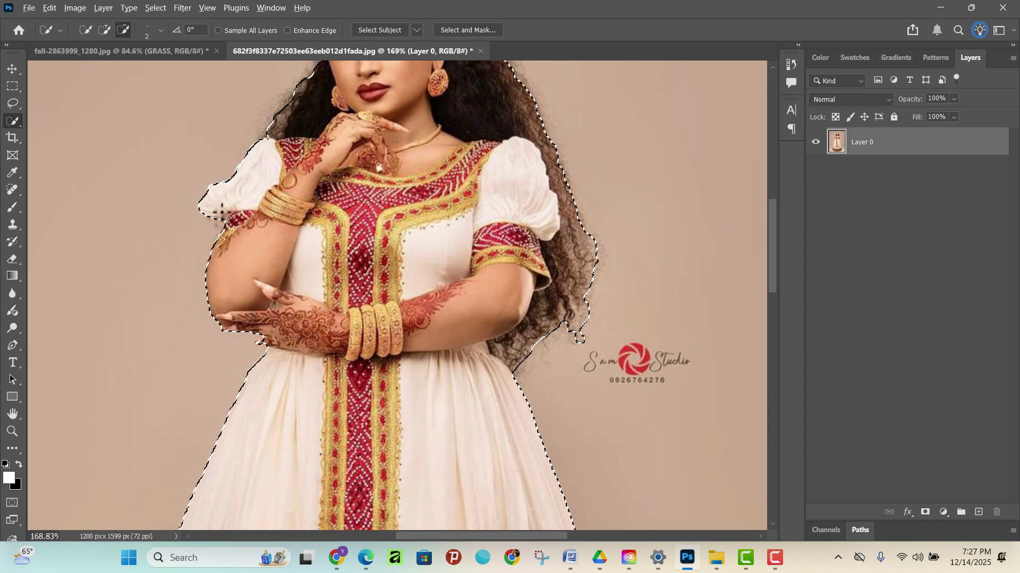
scroll(221, 212, "up", 7)
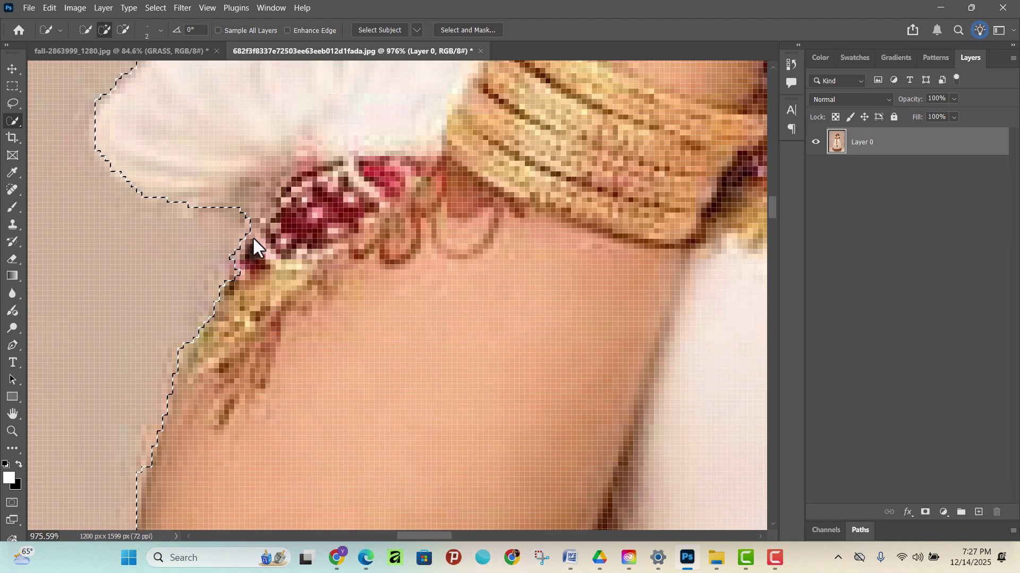
scroll(196, 298, "down", 9)
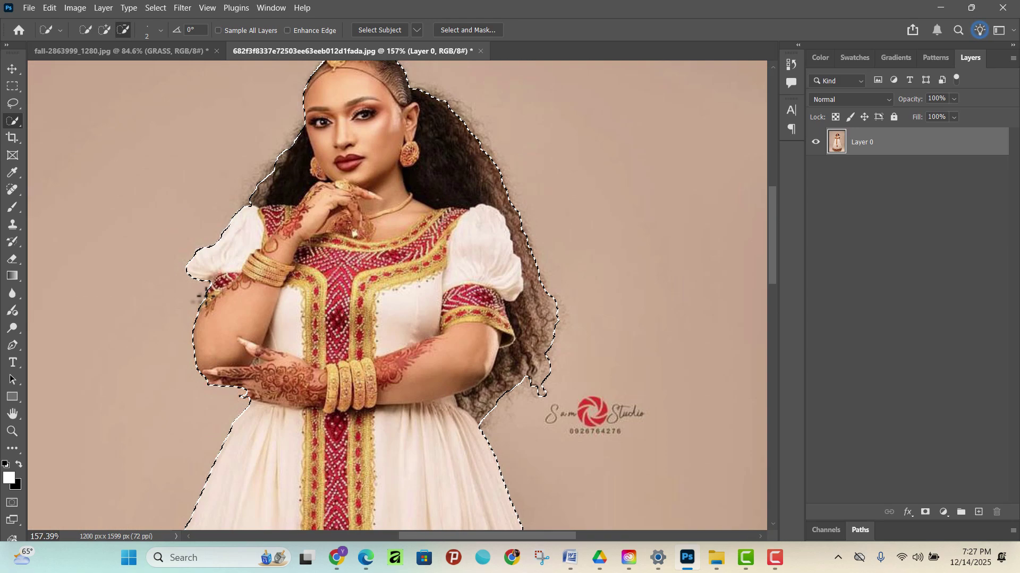
scroll(292, 136, "up", 9)
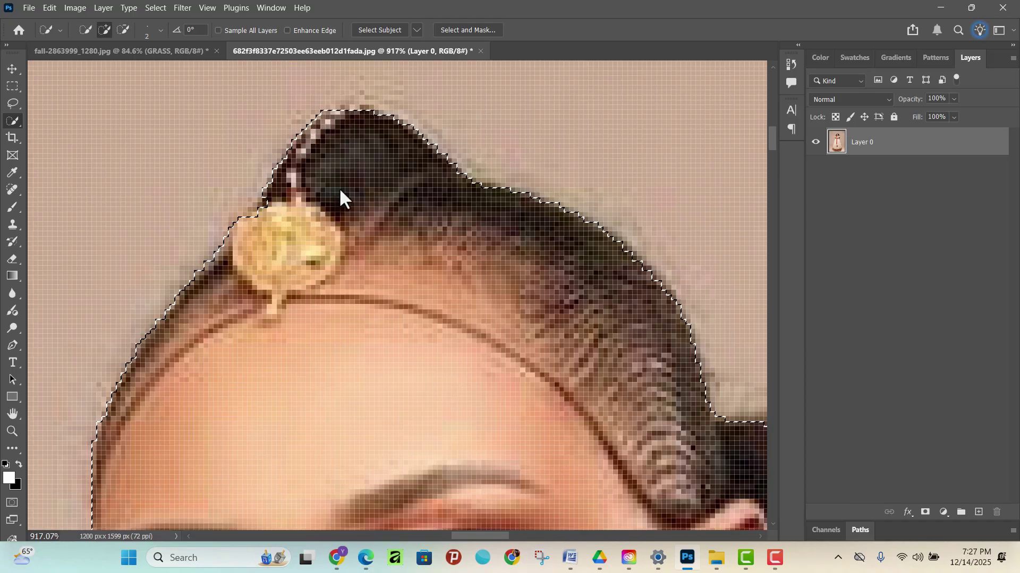
scroll(297, 228, "down", 2)
scroll(265, 239, "up", 4)
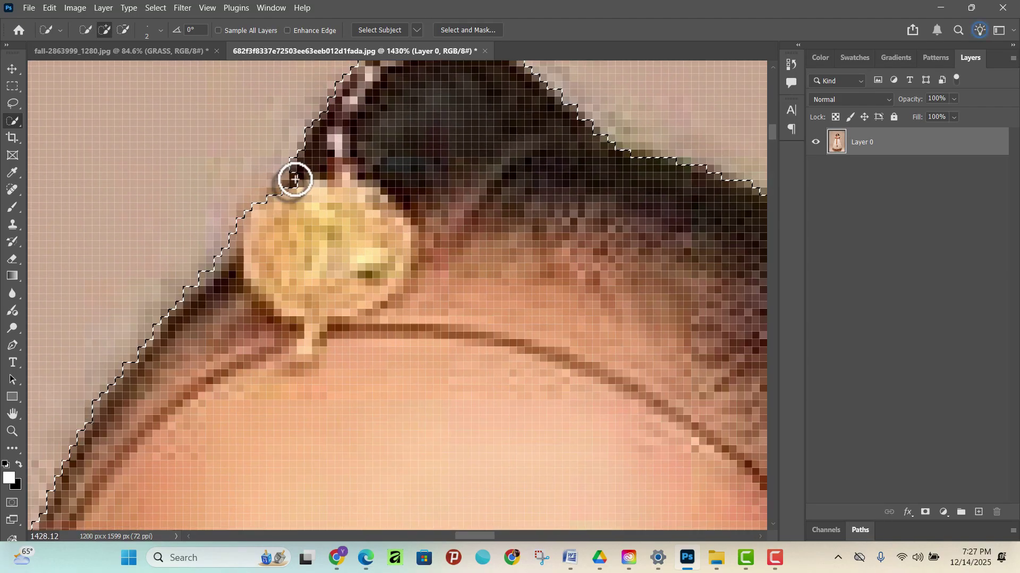
scroll(253, 278, "down", 6)
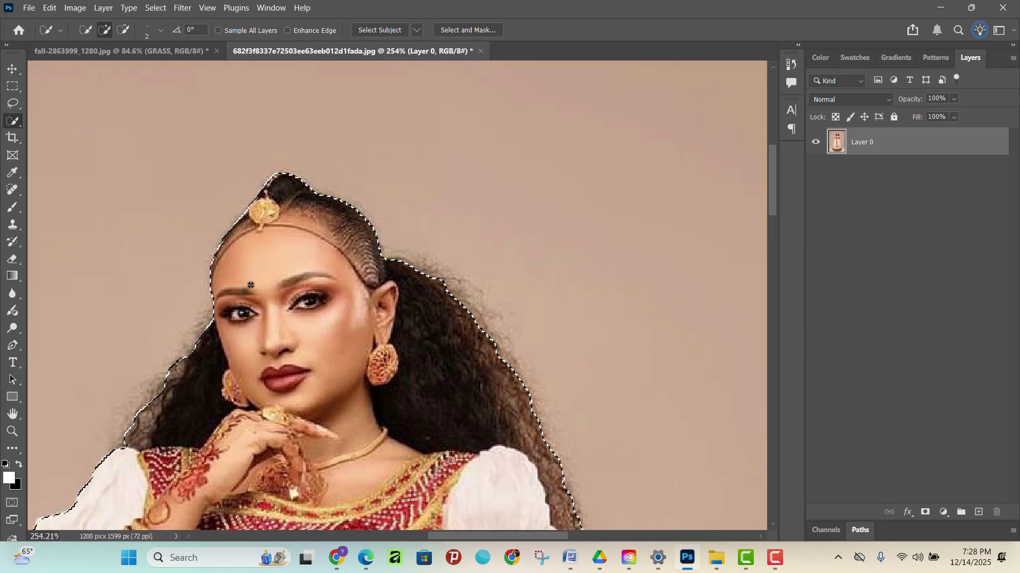
- Examine the selection outline along the curly hair, from beside the ear down past the puffed sleeve
scroll(500, 245, "up", 3)
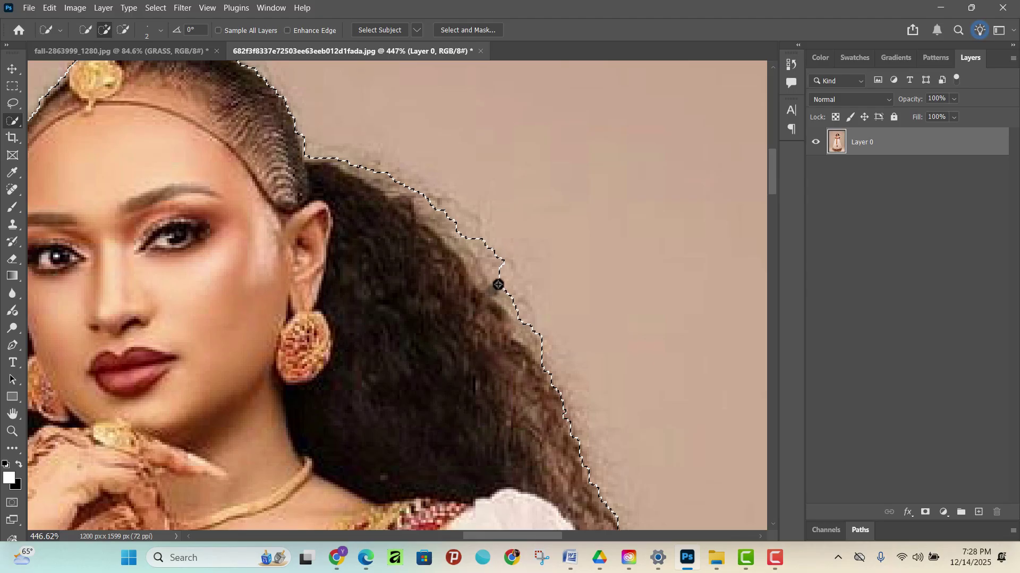
scroll(514, 318, "down", 3)
scroll(531, 305, "down", 5)
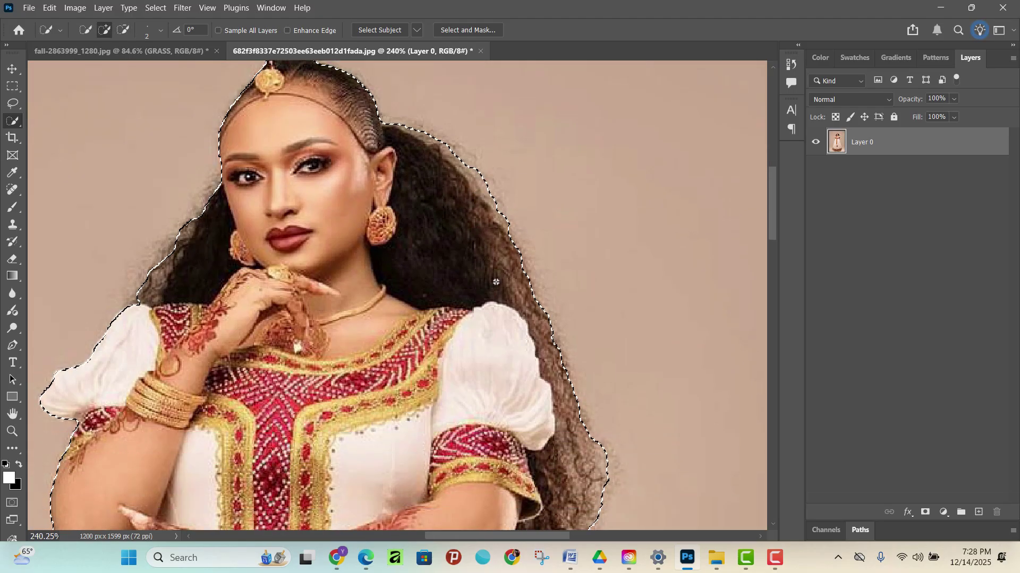
scroll(538, 299, "up", 3)
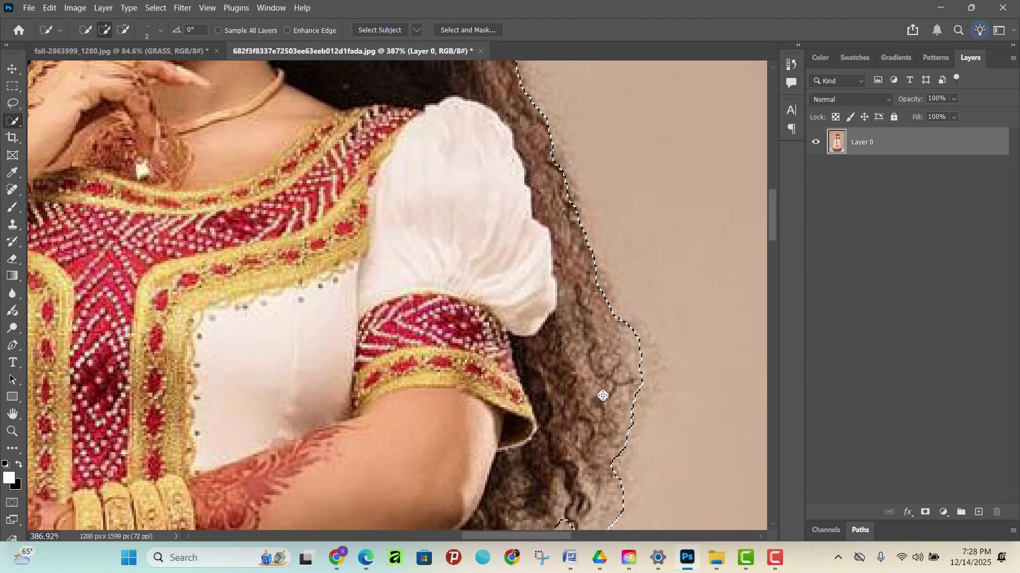
scroll(602, 396, "up", 2)
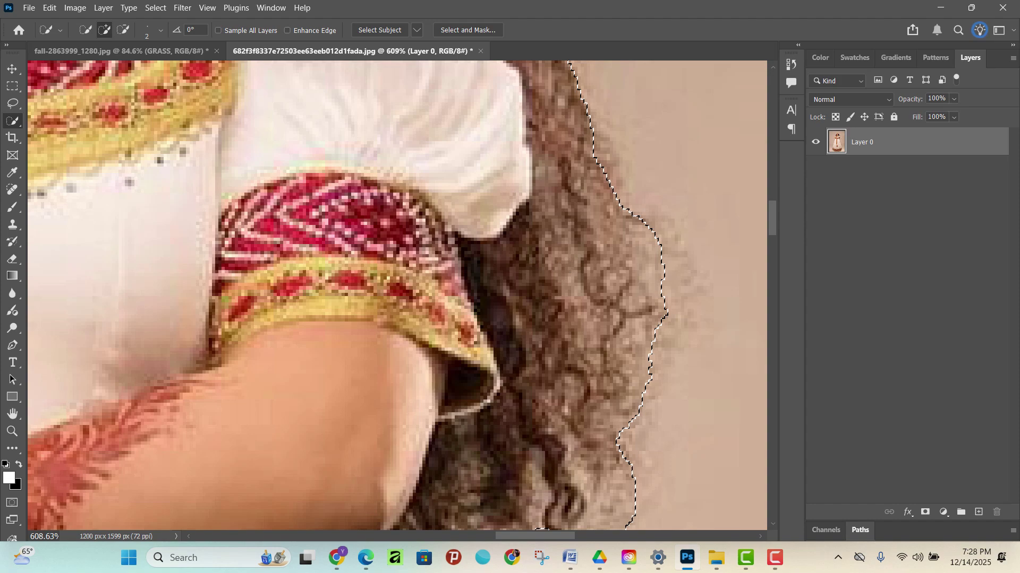
scroll(531, 356, "down", 8)
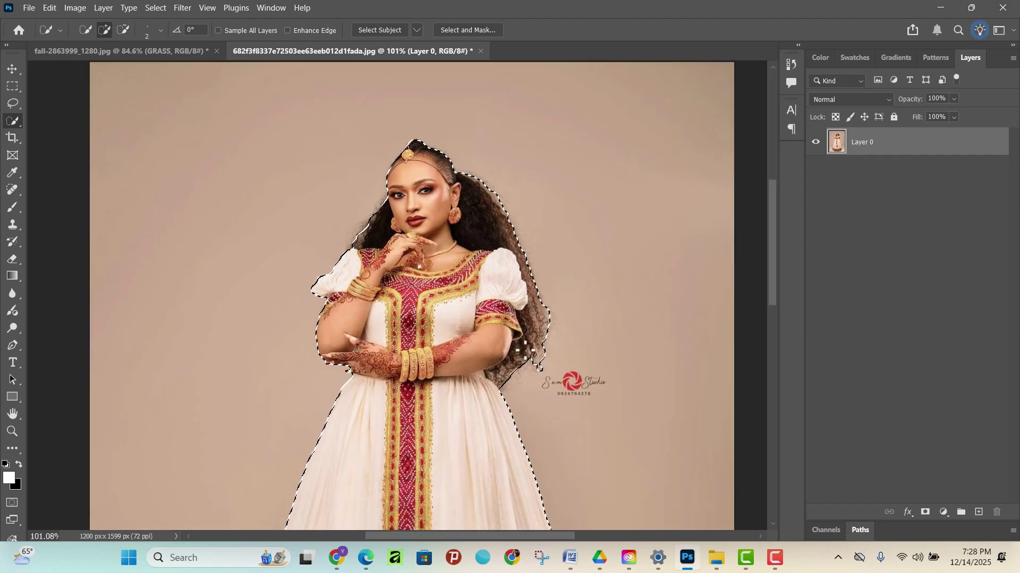
scroll(534, 366, "up", 3)
scroll(537, 364, "down", 3)
scroll(396, 136, "up", 1)
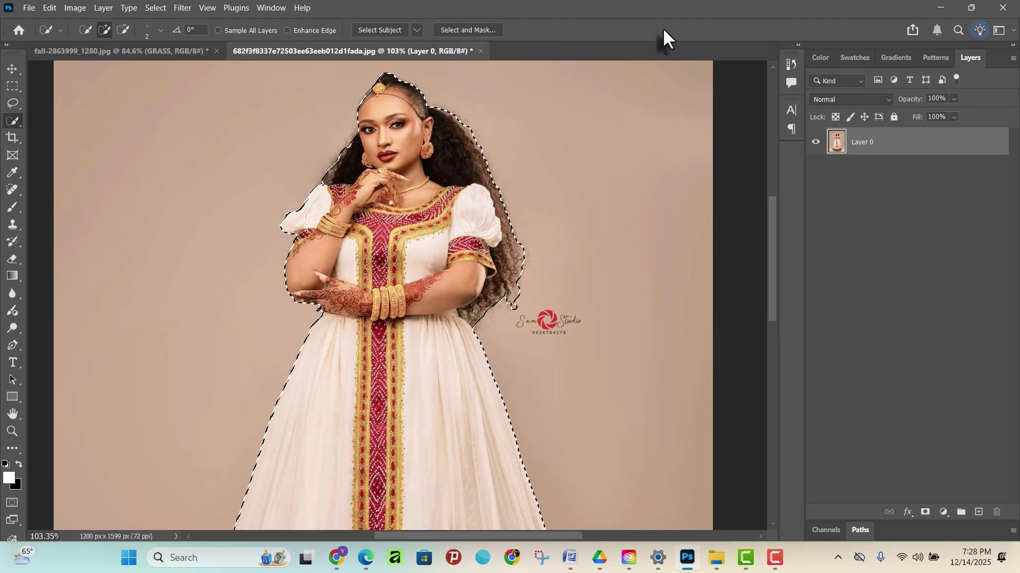
- Bring the selection into Select and Mask and check the view modes, keeping the Overlay view
left_click(473, 30)
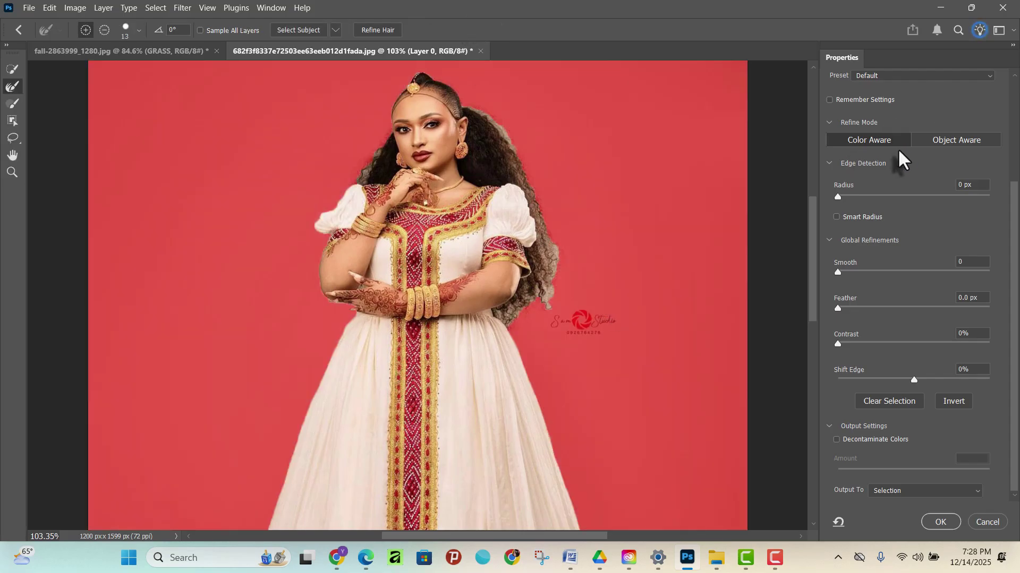
scroll(901, 158, "up", 5)
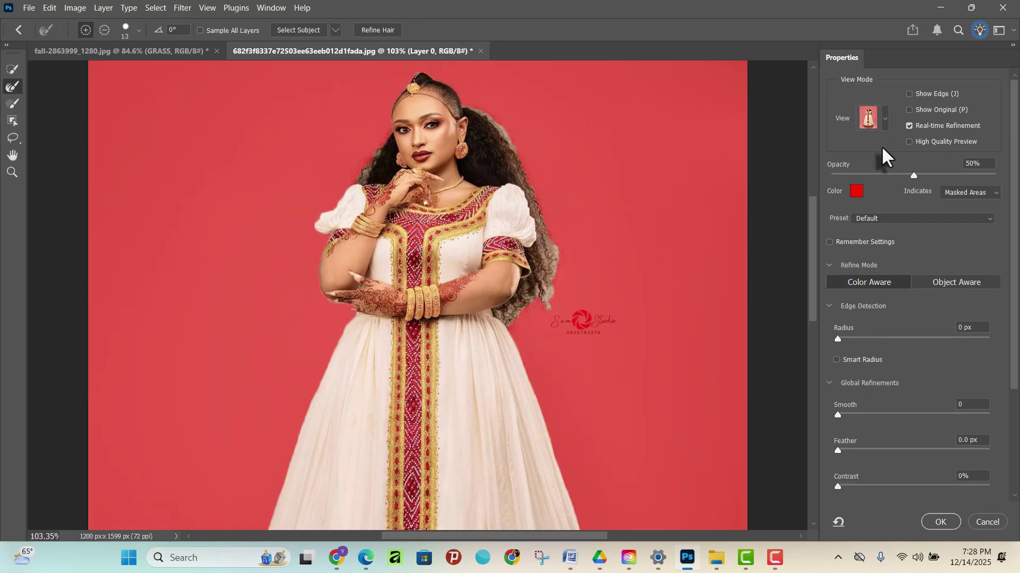
left_click(885, 119)
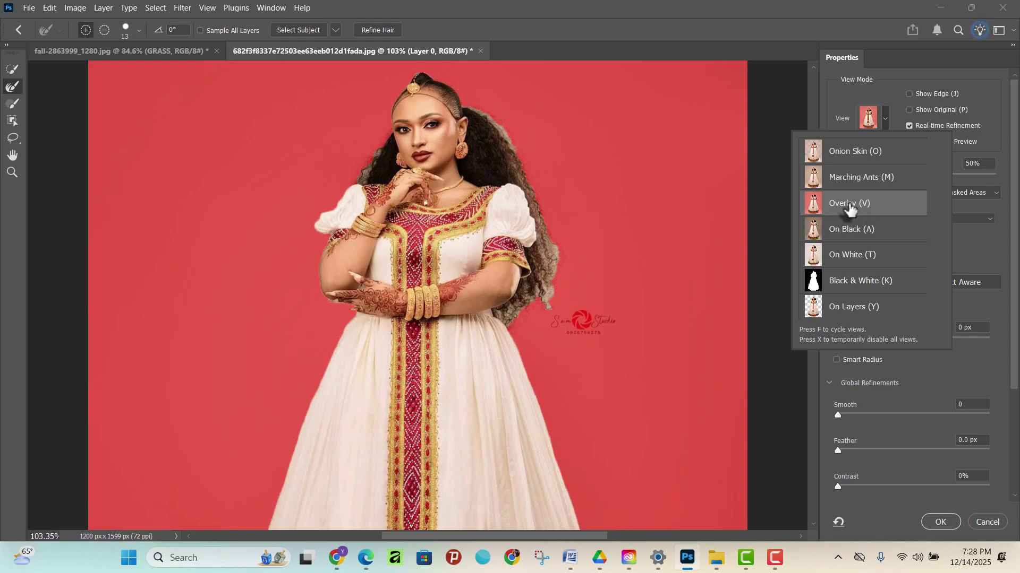
left_click(882, 121)
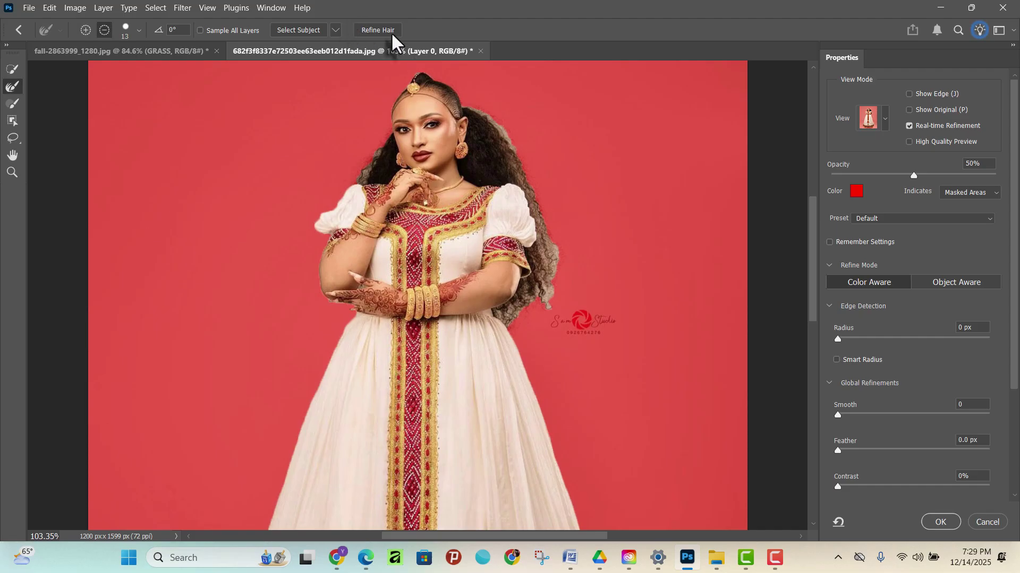
- Refine the upper hair edge beside the earring with the Refine Edge Brush to remove the background fringe
scroll(380, 66, "up", 3)
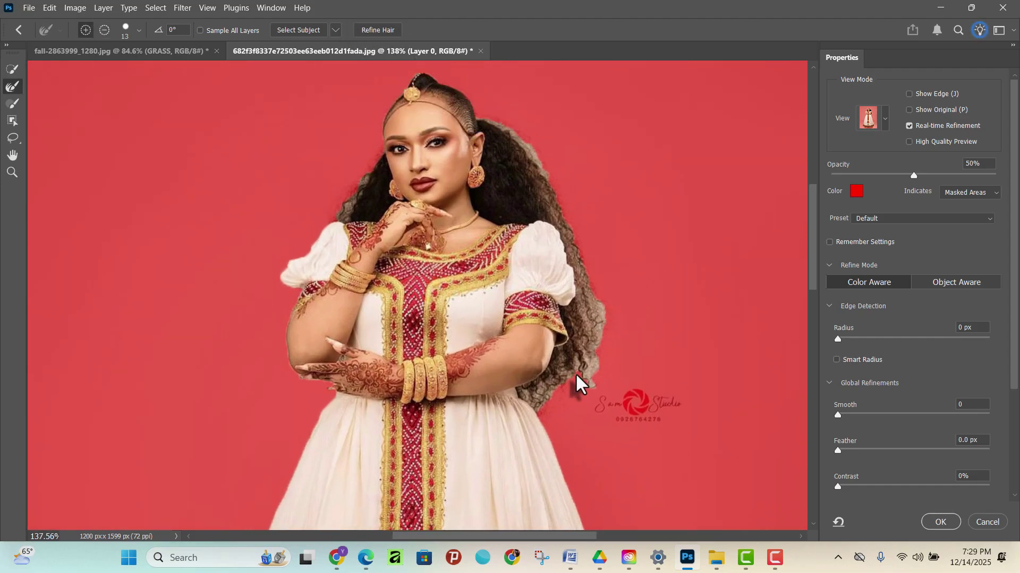
scroll(572, 372, "down", 2)
scroll(603, 257, "up", 3)
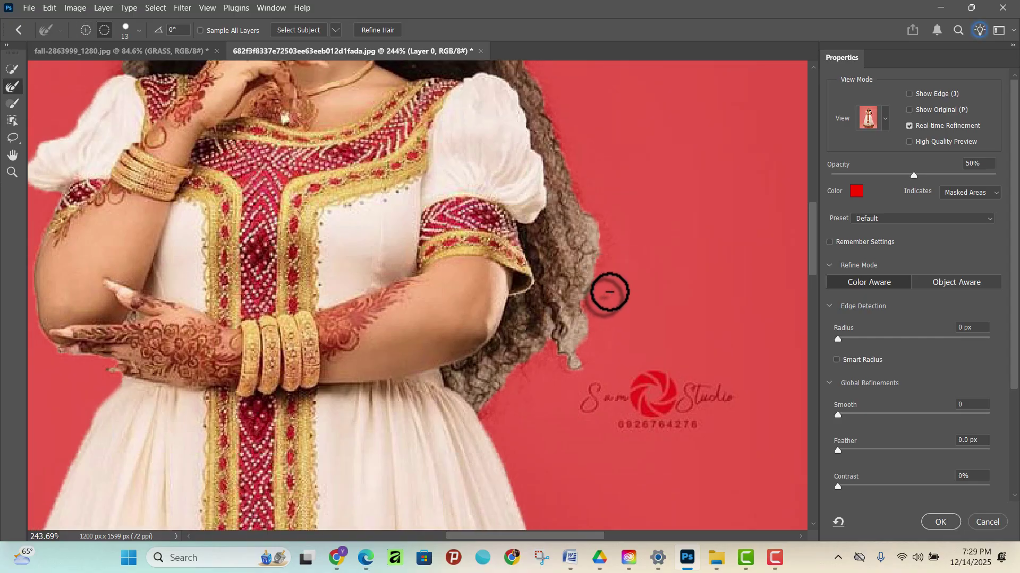
scroll(603, 298, "down", 3)
scroll(611, 311, "up", 1)
scroll(616, 317, "down", 2)
scroll(619, 307, "up", 2)
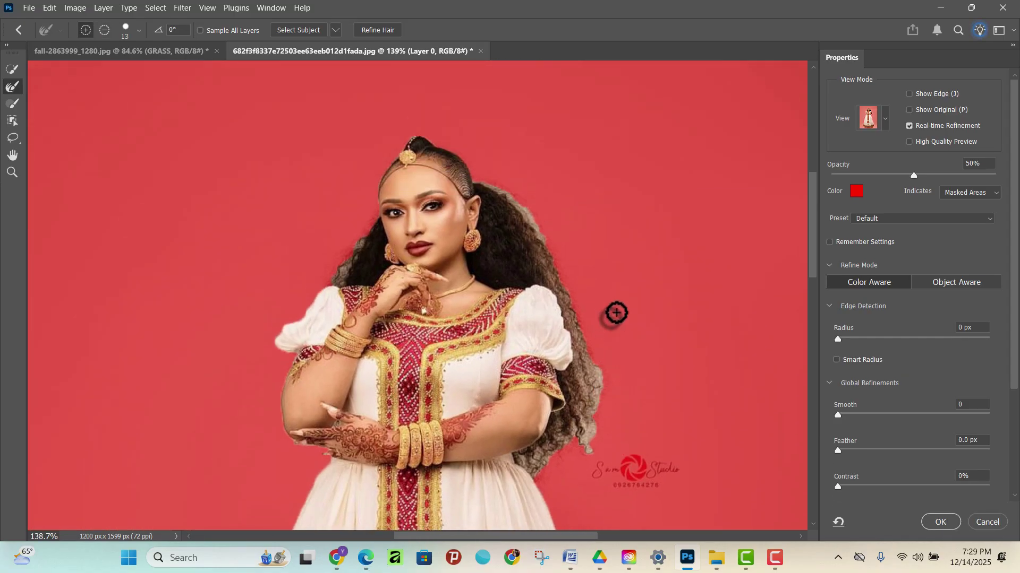
scroll(548, 200, "up", 3)
scroll(540, 212, "up", 3)
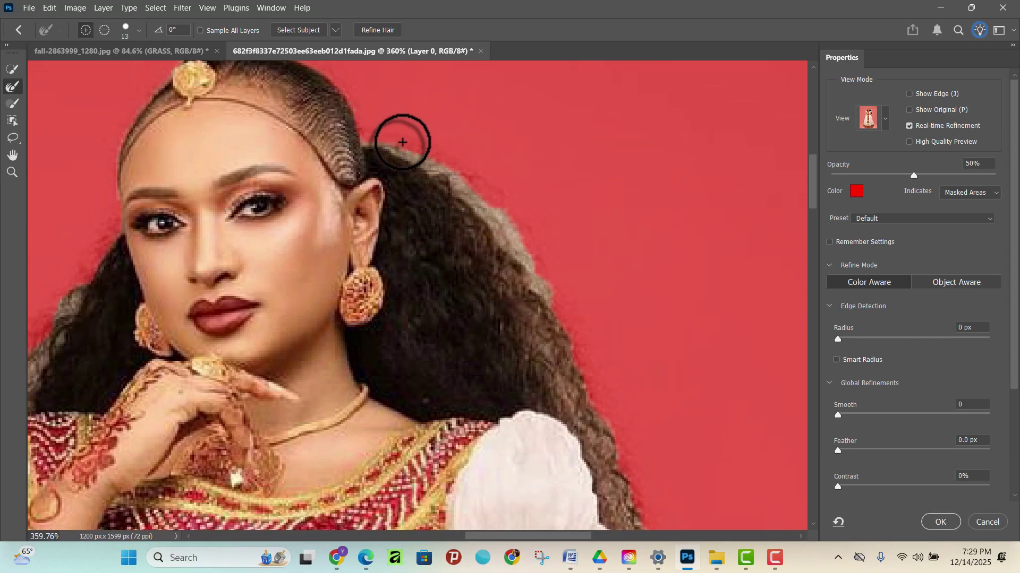
mouse_move(405, 154)
left_mouse_down()
mouse_move(488, 212)
mouse_move(537, 267)
mouse_move(566, 261)
left_mouse_up()
scroll(566, 260, "down", 2)
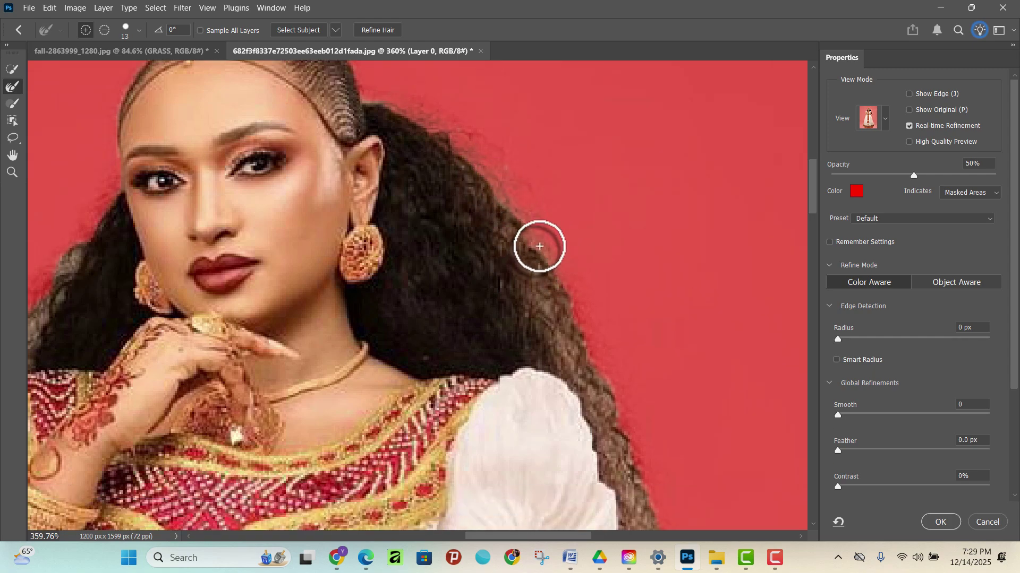
- Enlarge the Refine Edge Brush to 30 and refine the loose curls beside the sleeve and below the elbow
scroll(505, 216, "down", 3)
scroll(617, 318, "down", 3)
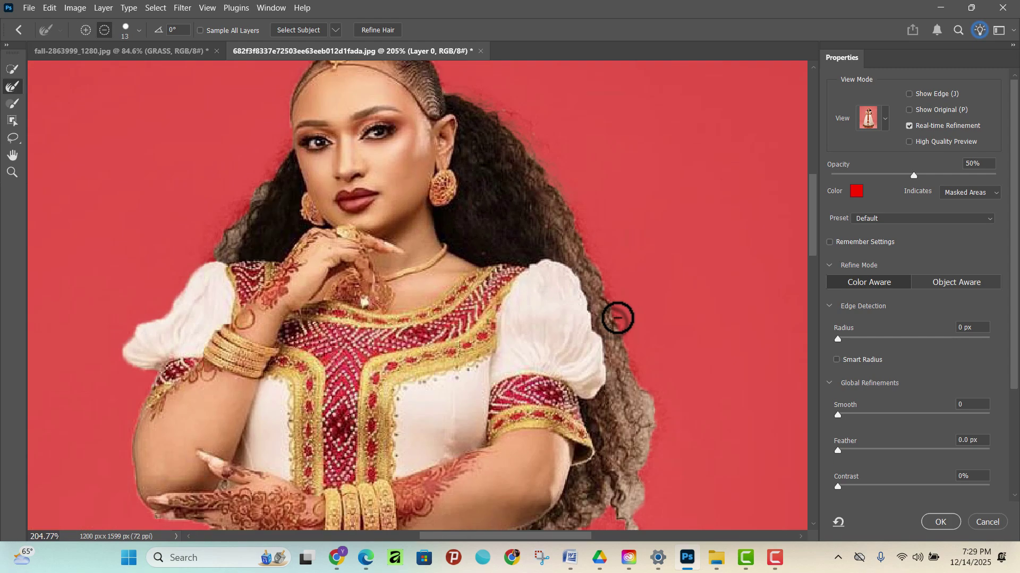
scroll(617, 317, "down", 2)
scroll(648, 393, "up", 5)
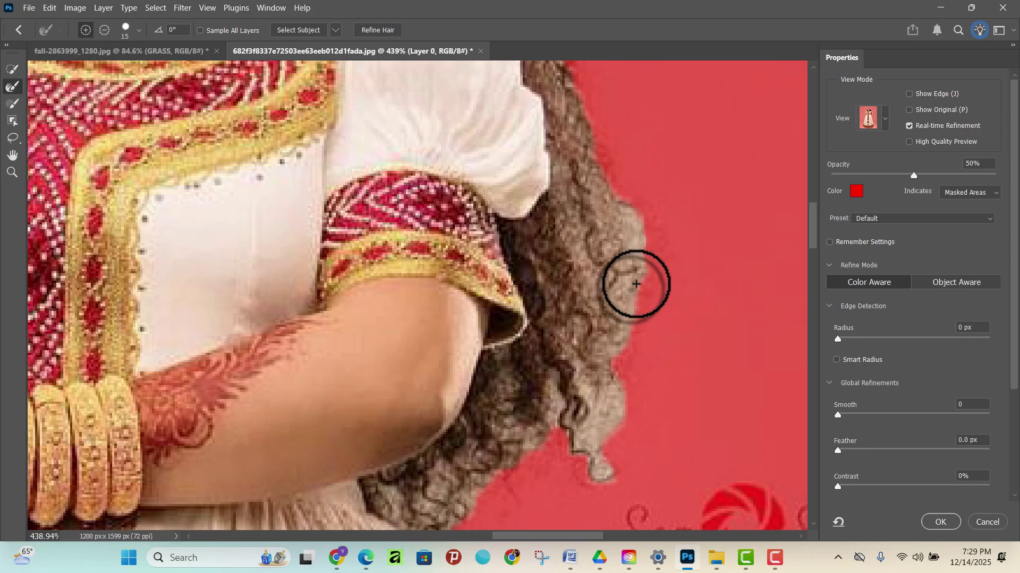
key("bracketright")
mouse_move(637, 232)
left_mouse_down()
mouse_move(643, 335)
mouse_move(623, 355)
mouse_move(628, 462)
mouse_move(588, 390)
mouse_move(601, 218)
mouse_move(599, 248)
left_mouse_up()
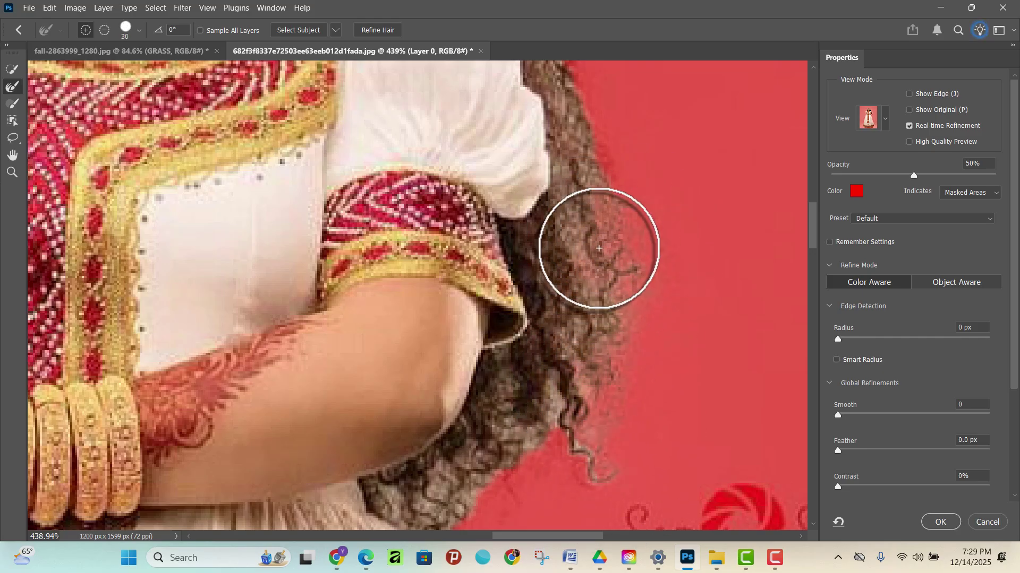
scroll(626, 296, "down", 5)
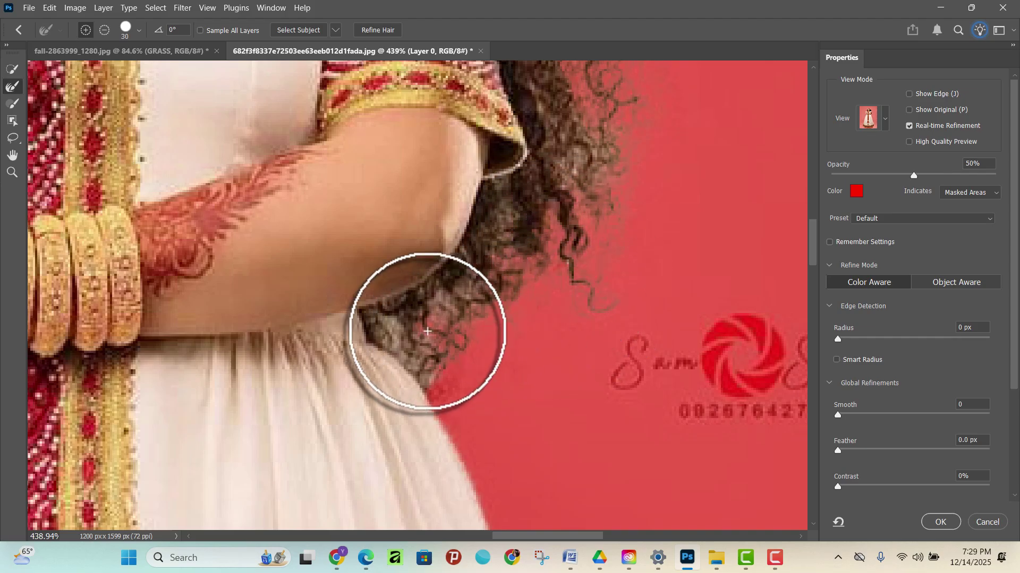
mouse_move(428, 342)
left_mouse_down()
mouse_move(409, 330)
mouse_move(441, 361)
mouse_move(505, 303)
mouse_move(542, 250)
mouse_move(475, 357)
mouse_move(457, 327)
left_mouse_up()
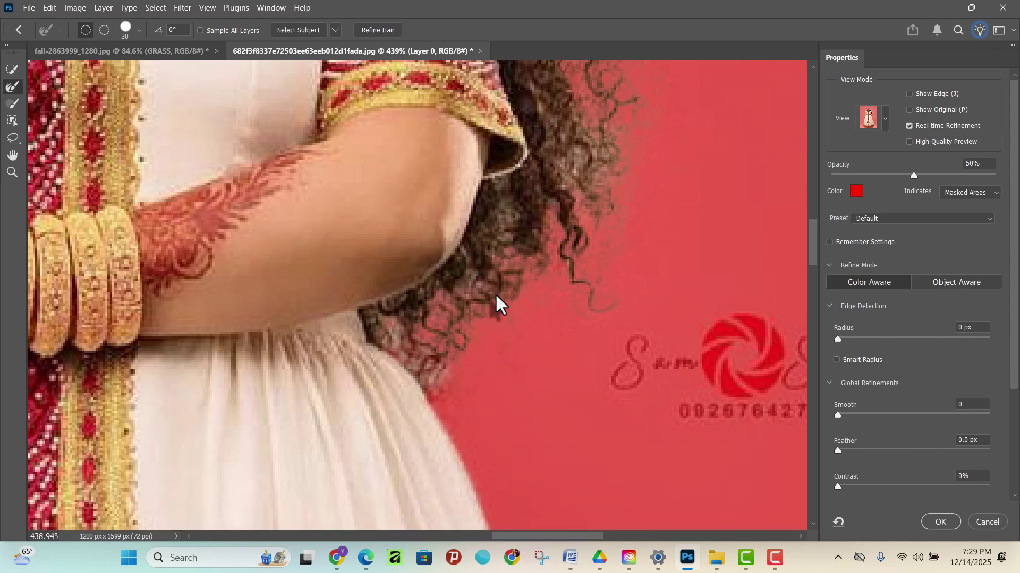
- Refine the loose curls below the sleeve cuff with the Refine Edge Brush at size 30
mouse_move(541, 223)
left_mouse_down()
mouse_move(612, 163)
mouse_move(590, 160)
mouse_move(618, 146)
mouse_move(617, 241)
mouse_move(631, 238)
mouse_move(635, 262)
left_mouse_up()
scroll(635, 261, "up", 2)
scroll(622, 212, "up", 6)
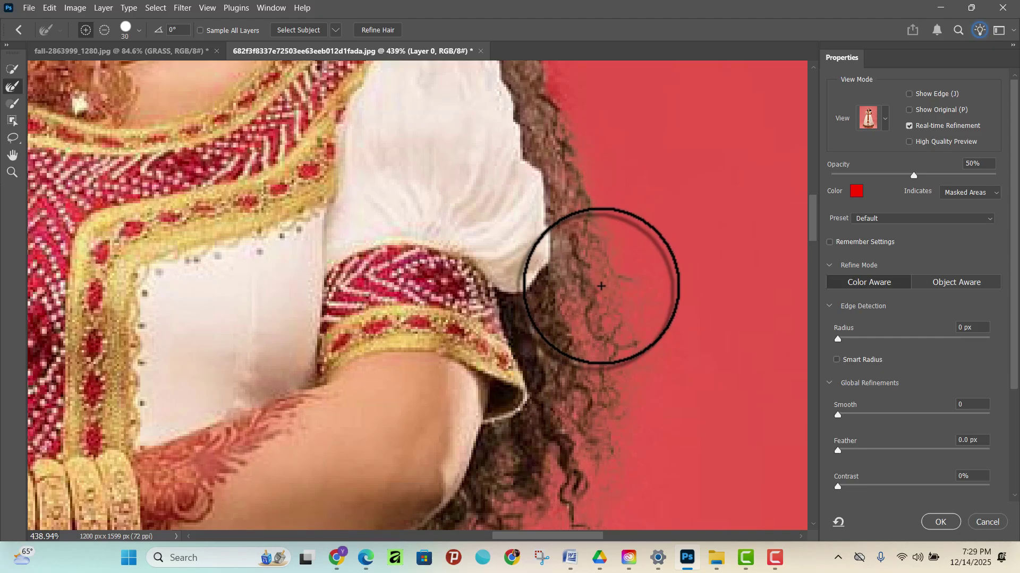
- Reduce the Refine Edge Brush to 15 and refine the hair edge alongside the puffed sleeve and above the shoulder
scroll(600, 274, "up", 3)
scroll(610, 273, "down", 3)
key("bracketleft")
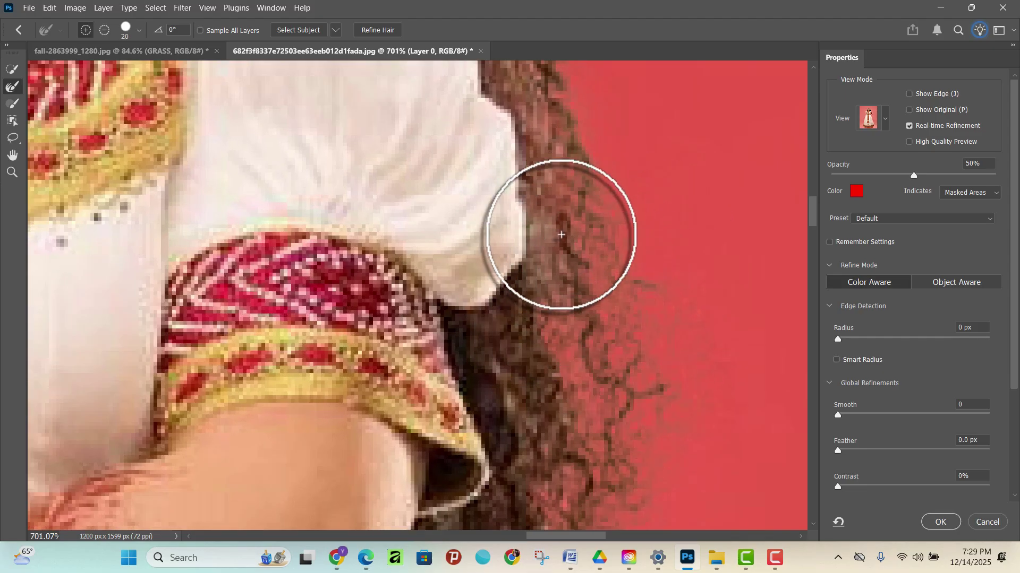
scroll(625, 300, "down", 1)
scroll(614, 228, "down", 5)
scroll(615, 353, "up", 7)
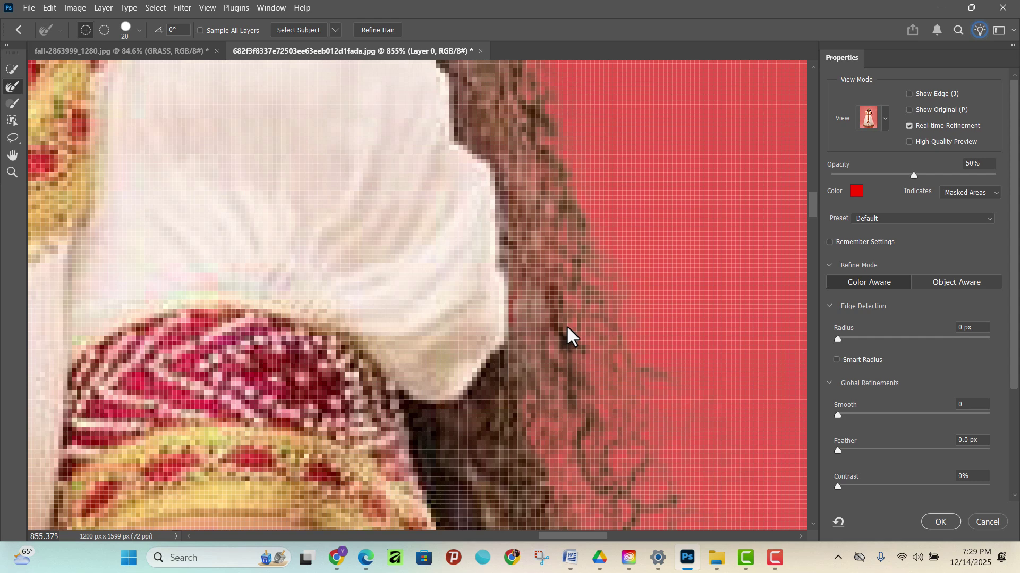
scroll(568, 334, "down", 3)
key("bracketleft")
key("bracketleft")
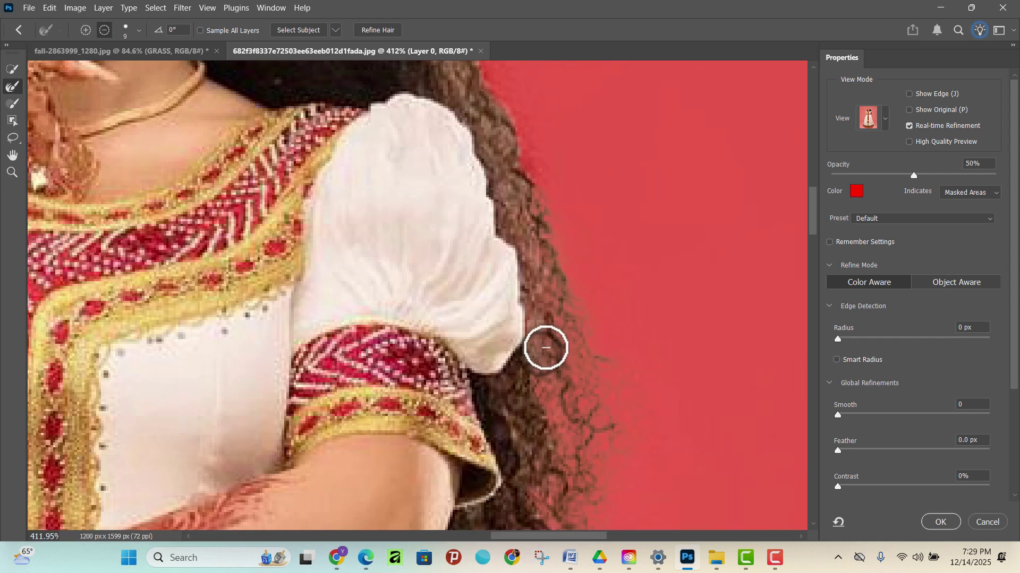
scroll(546, 348, "down", 3)
scroll(539, 264, "up", 5)
key("bracketright")
key("bracketright")
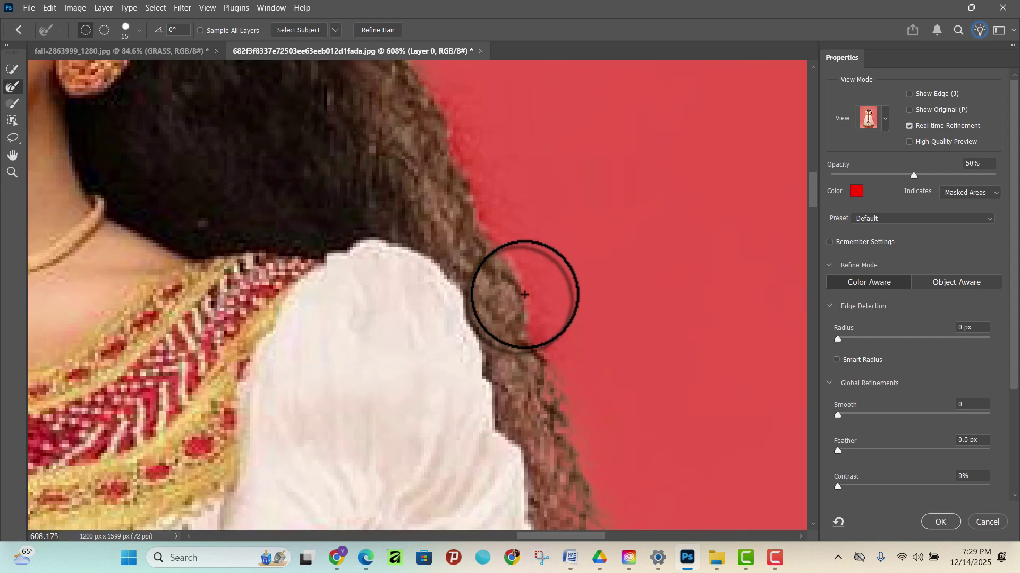
mouse_move(525, 294)
left_mouse_down()
mouse_move(500, 297)
mouse_move(551, 416)
left_mouse_up()
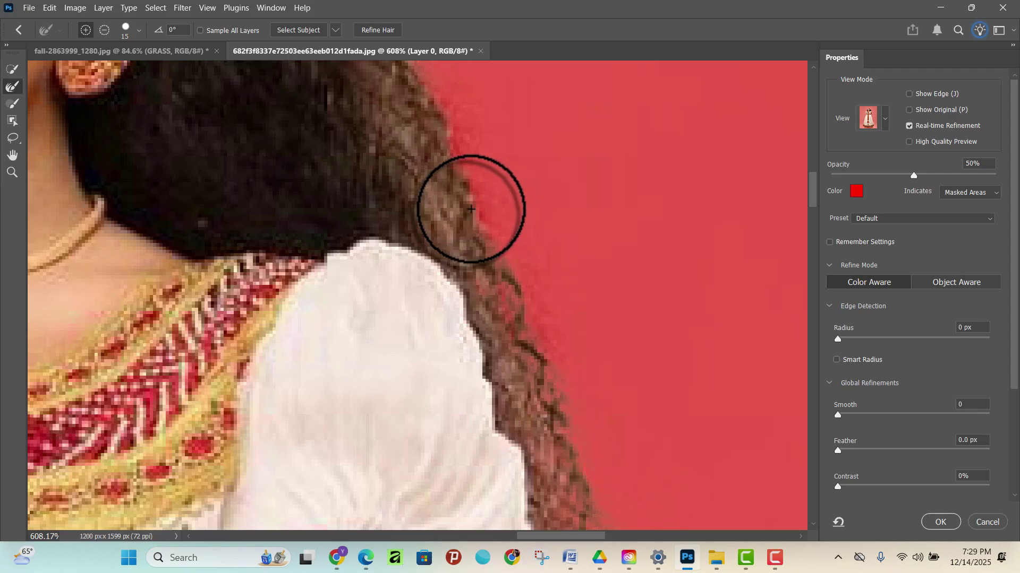
left_click_drag(471, 209, 434, 172)
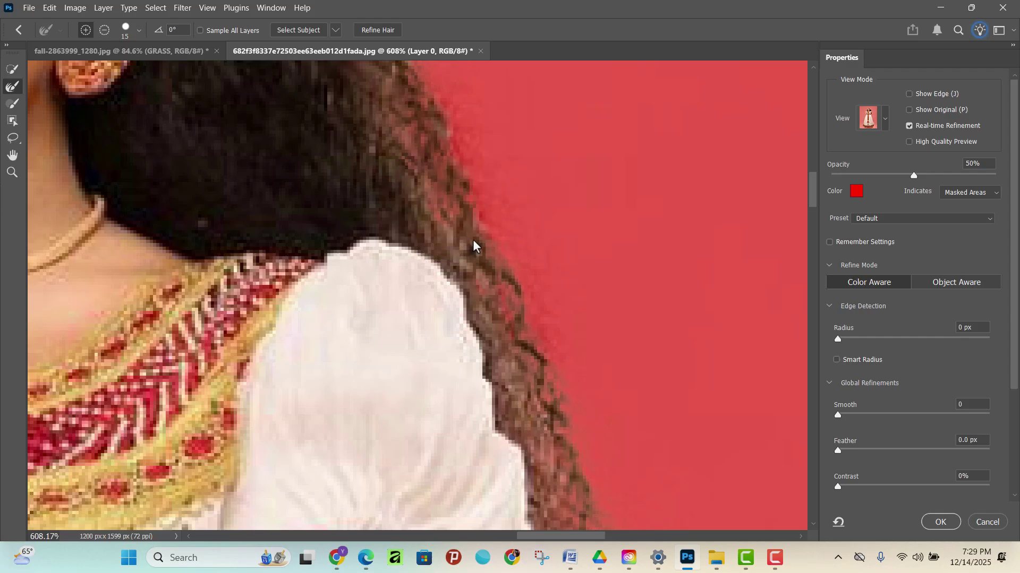
- Refine the upper edge of the curly hair behind the ear and earring with the size 15 brush
scroll(539, 319, "down", 3)
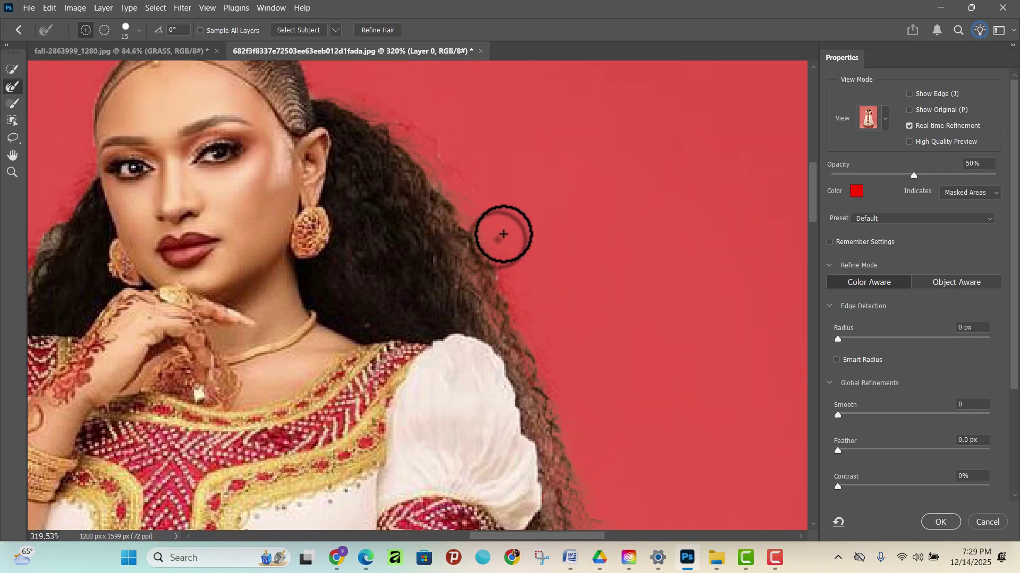
scroll(502, 227, "up", 2)
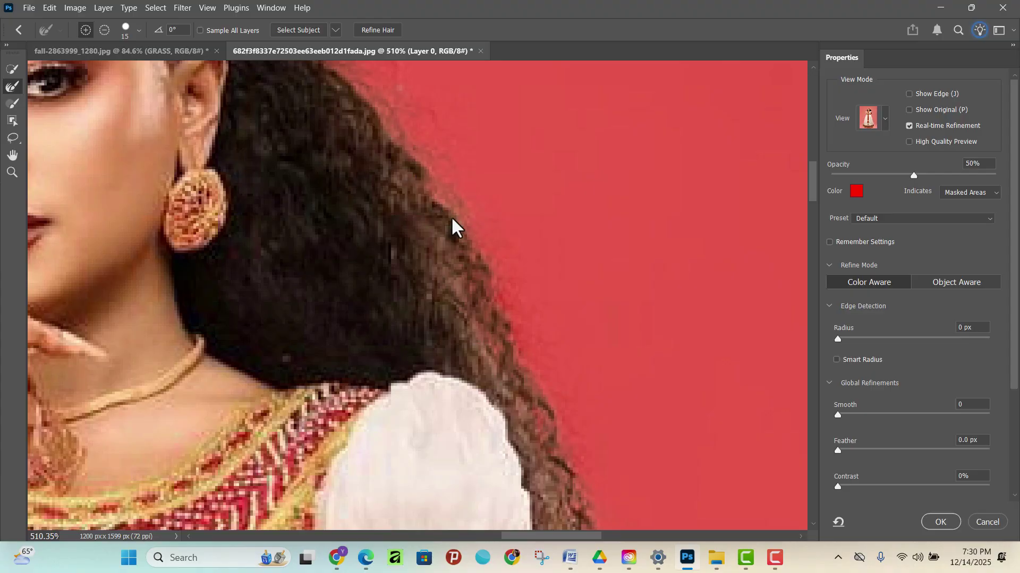
scroll(451, 218, "down", 3)
scroll(393, 154, "up", 3)
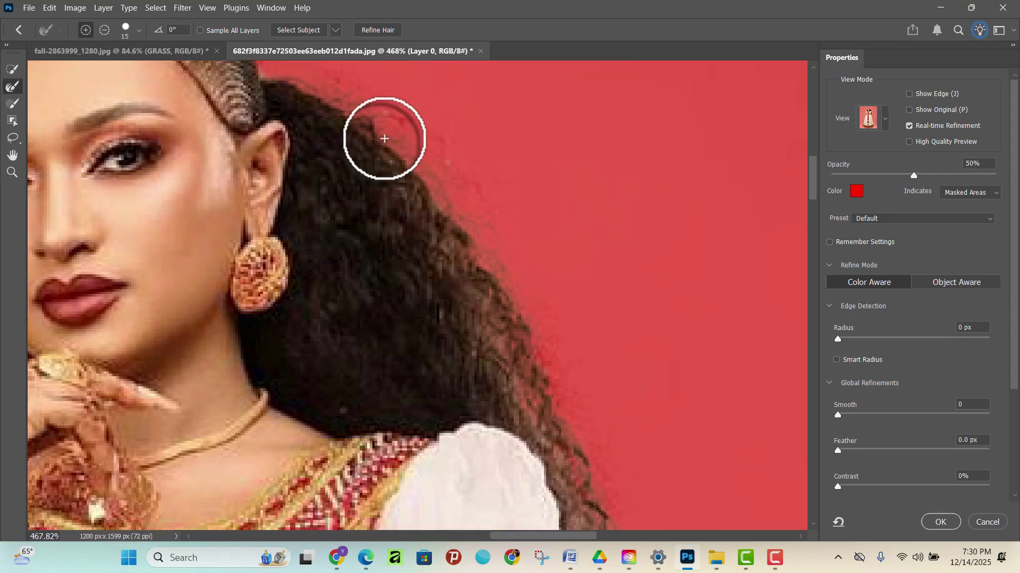
mouse_move(384, 139)
left_mouse_down()
mouse_move(419, 149)
mouse_move(455, 235)
left_mouse_up()
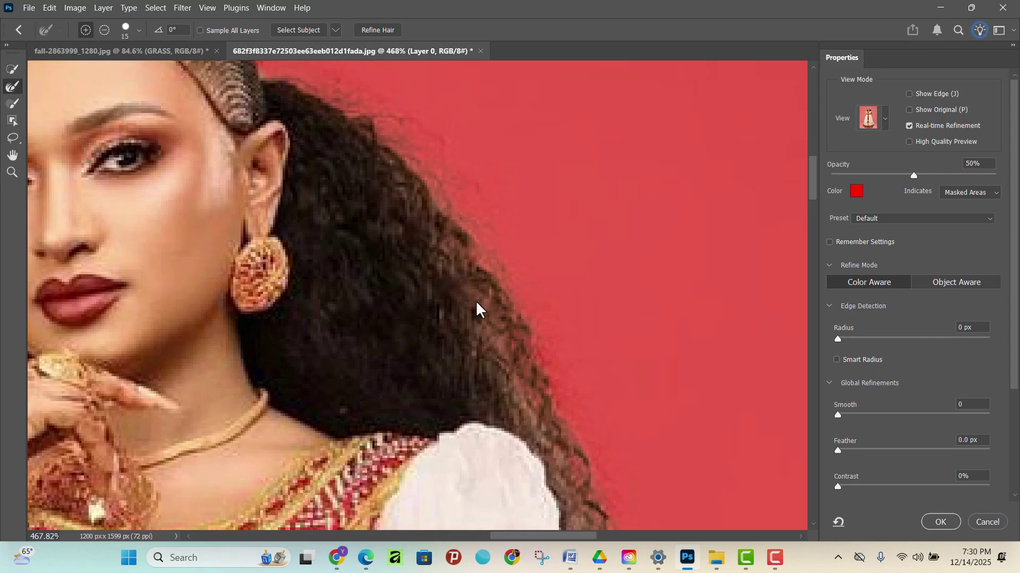
- Refine the curls on the opposite side of the face, down to the puffed sleeve, to remove the background between strands
scroll(437, 363, "down", 3)
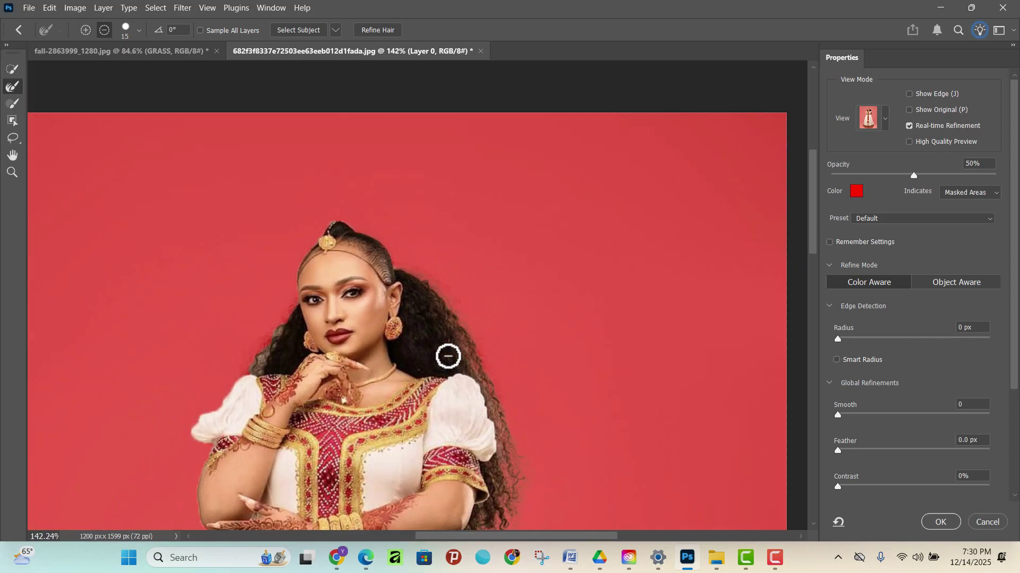
scroll(223, 360, "up", 4)
scroll(282, 343, "up", 1)
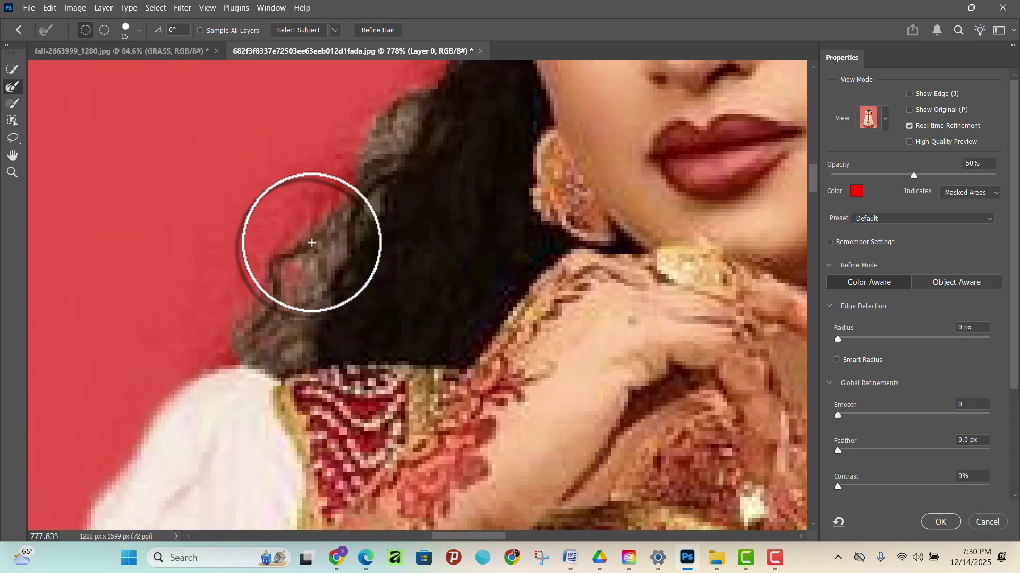
mouse_move(310, 255)
left_mouse_down()
mouse_move(330, 278)
mouse_move(358, 119)
mouse_move(386, 136)
left_mouse_up()
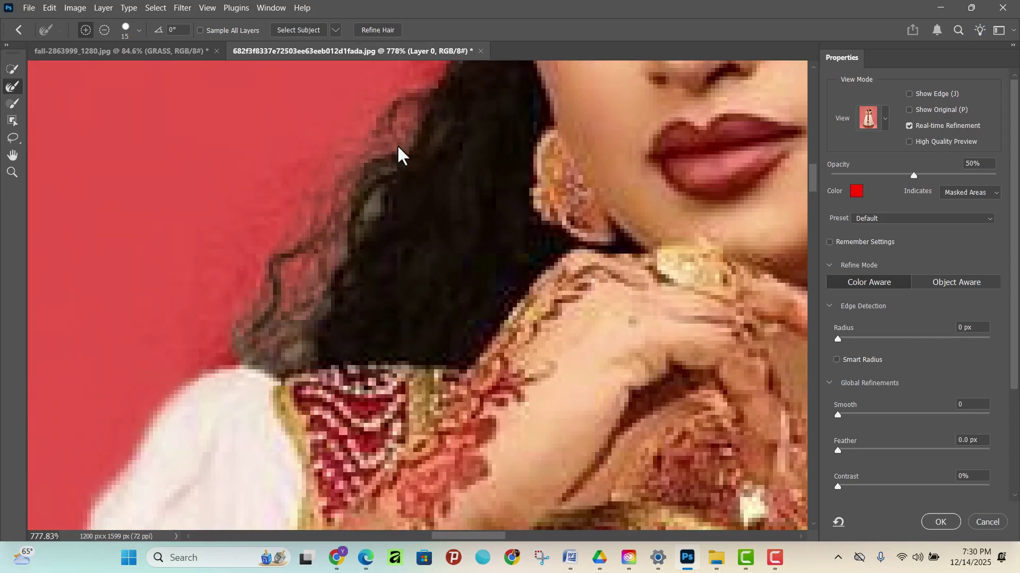
left_click_drag(364, 200, 309, 348)
scroll(290, 335, "down", 3)
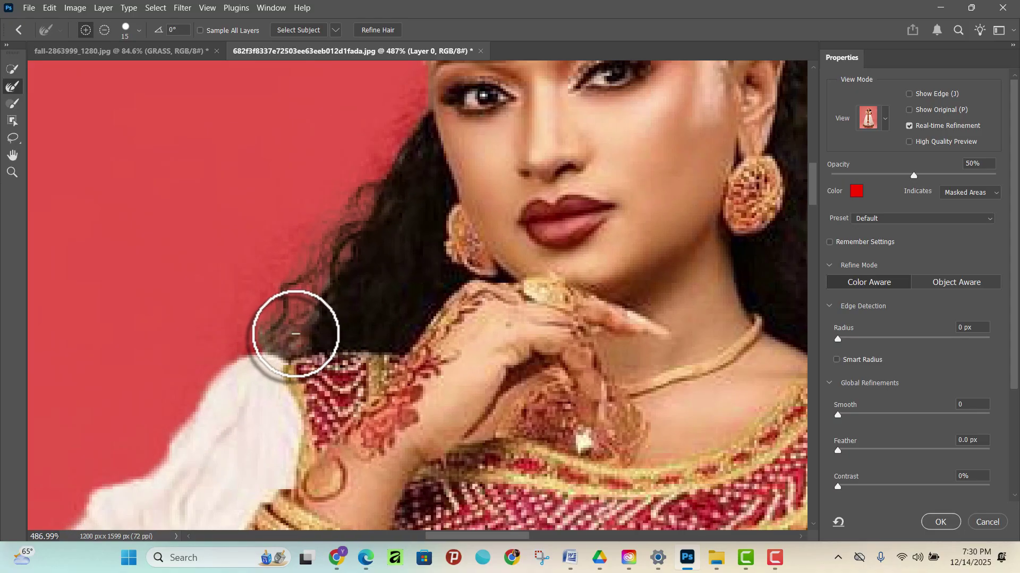
scroll(263, 337, "up", 5)
mouse_move(329, 335)
left_mouse_down()
mouse_move(359, 212)
mouse_move(391, 182)
mouse_move(341, 319)
mouse_move(337, 307)
left_mouse_up()
scroll(337, 307, "down", 3)
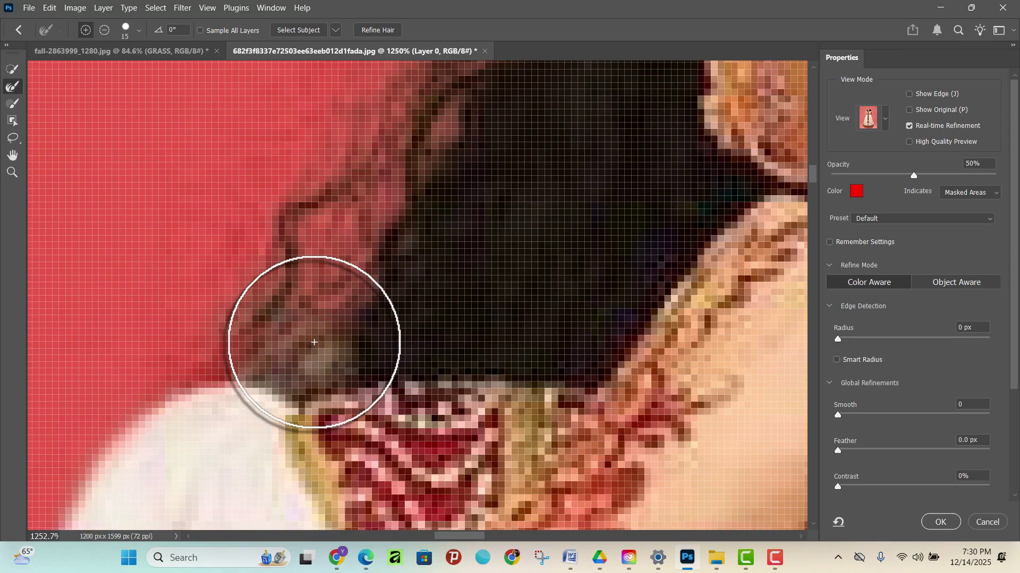
- Reduce the Refine Edge Brush to 8 and refine the narrow hair edge beside the cheek, above the smaller visible earring
scroll(320, 332, "down", 3)
scroll(340, 367, "up", 3)
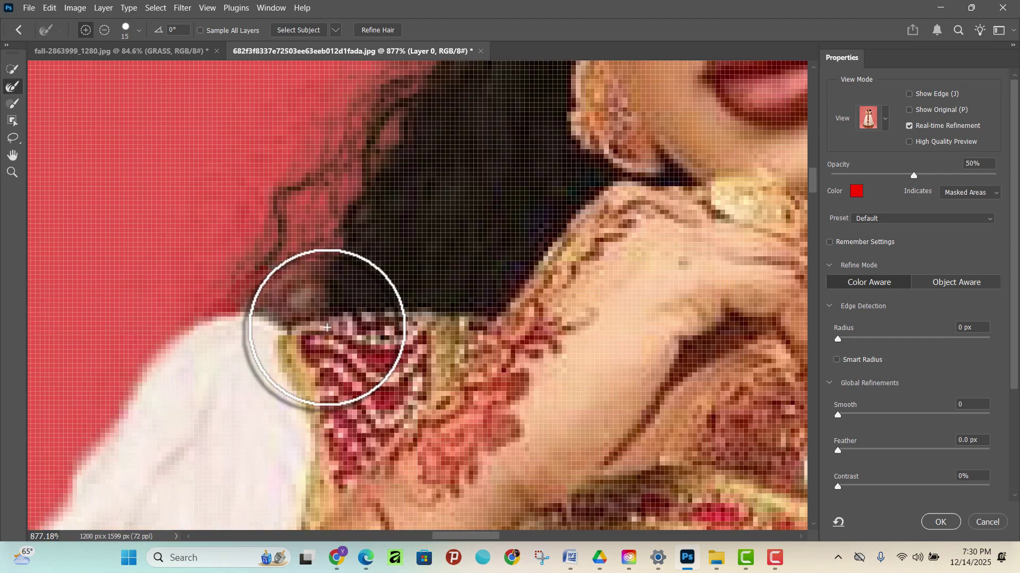
key("bracketright")
key("bracketright")
key("bracketleft")
key("bracketleft")
key("bracketleft")
scroll(304, 297, "down", 6)
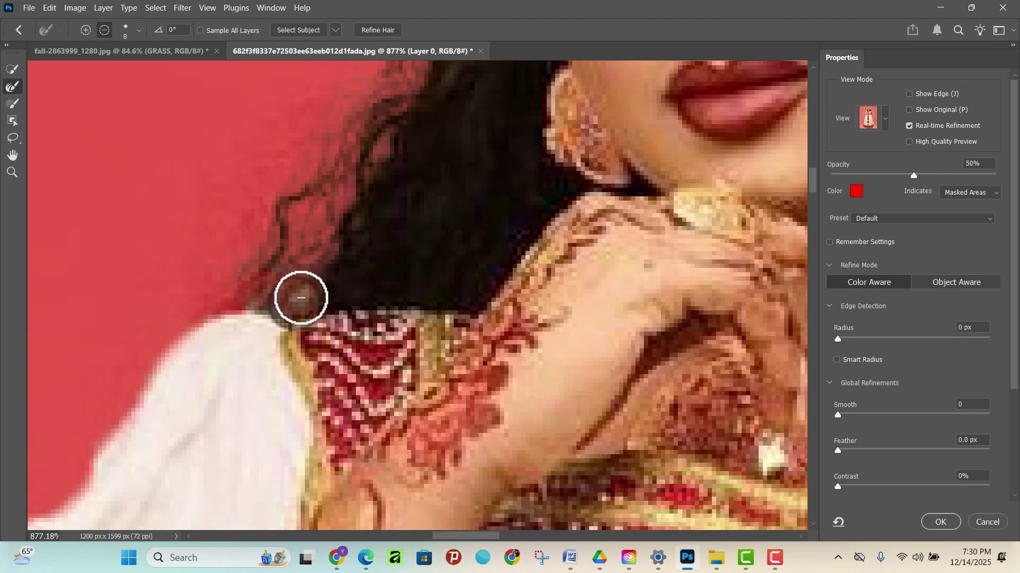
scroll(335, 223, "up", 4)
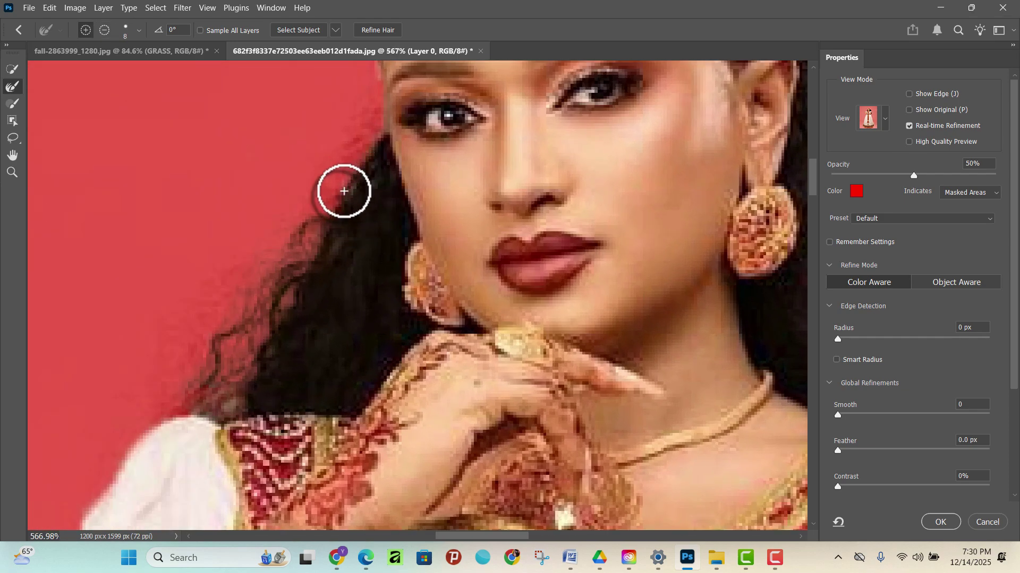
left_click_drag(345, 191, 369, 144)
- Refine the edge of the braided hair from behind the ear up to the bun
scroll(273, 238, "down", 5)
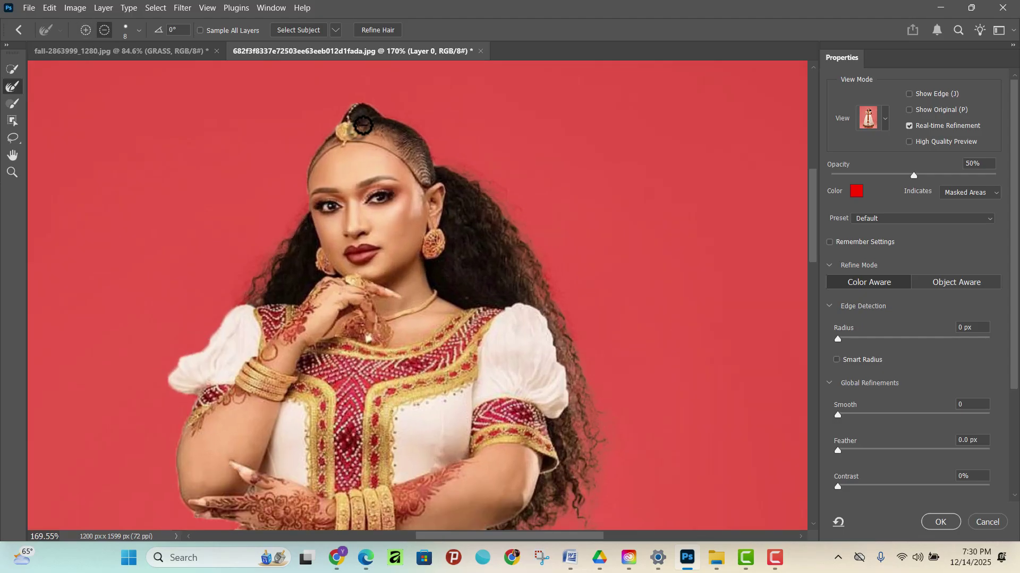
scroll(437, 159, "up", 5)
scroll(563, 255, "up", 2)
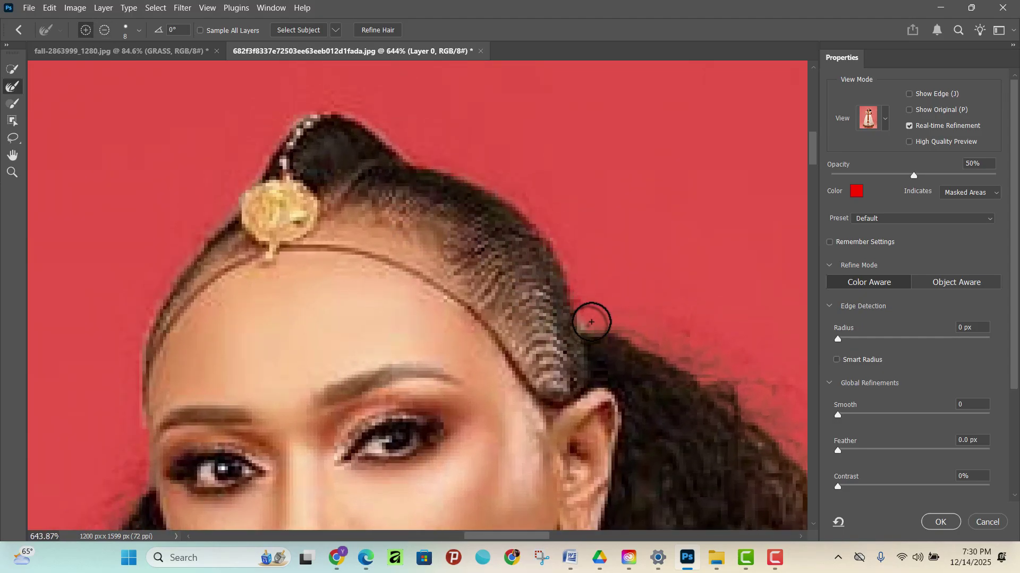
mouse_move(531, 210)
left_mouse_down()
mouse_move(504, 186)
mouse_move(428, 160)
mouse_move(358, 102)
mouse_move(441, 164)
left_mouse_up()
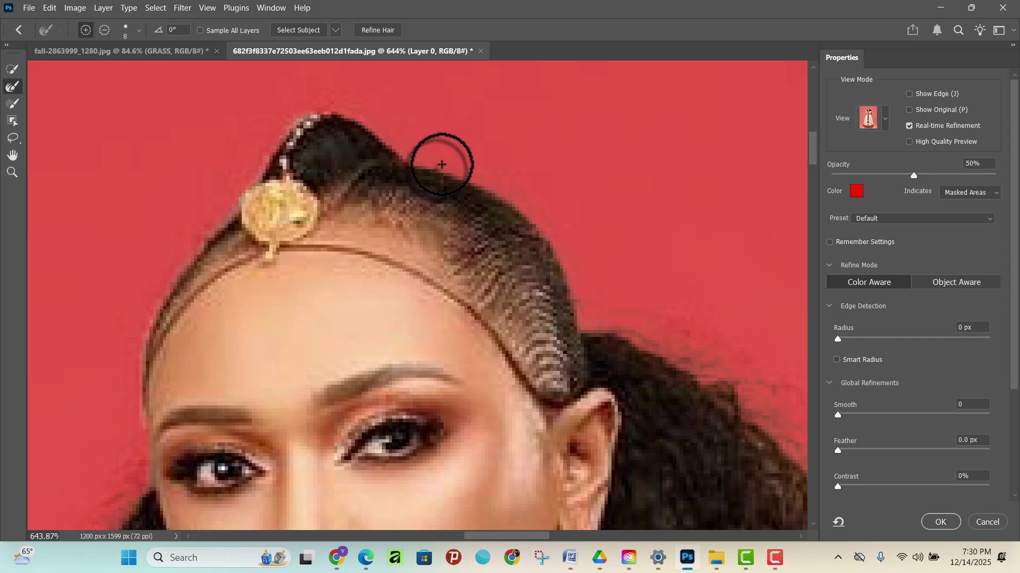
mouse_move(495, 185)
left_mouse_down()
mouse_move(525, 203)
mouse_move(580, 269)
left_mouse_up()
- Refine the hairline edge beside the forehead and around the gold head ornament and bun
scroll(282, 127, "up", 3)
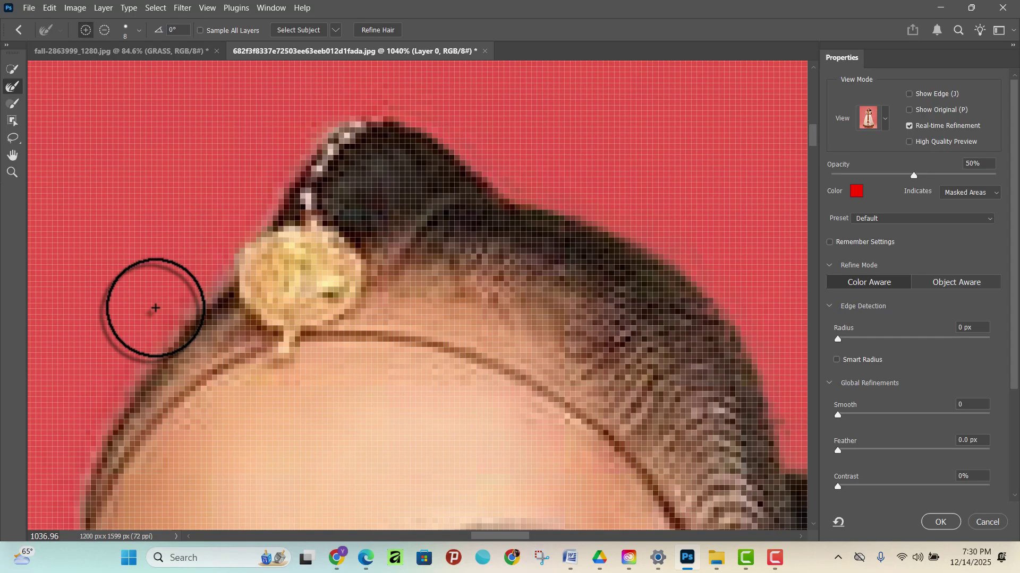
mouse_move(103, 417)
left_mouse_down()
mouse_move(90, 434)
mouse_move(150, 335)
mouse_move(206, 288)
mouse_move(243, 214)
mouse_move(308, 125)
mouse_move(372, 92)
mouse_move(506, 107)
left_mouse_up()
scroll(423, 200, "down", 10)
scroll(384, 200, "up", 8)
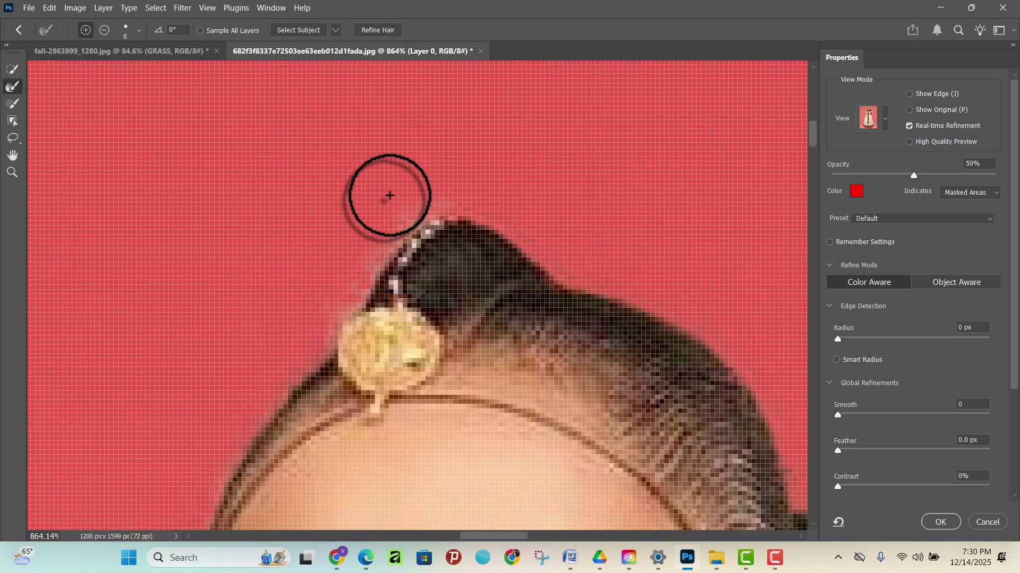
scroll(326, 284, "up", 3)
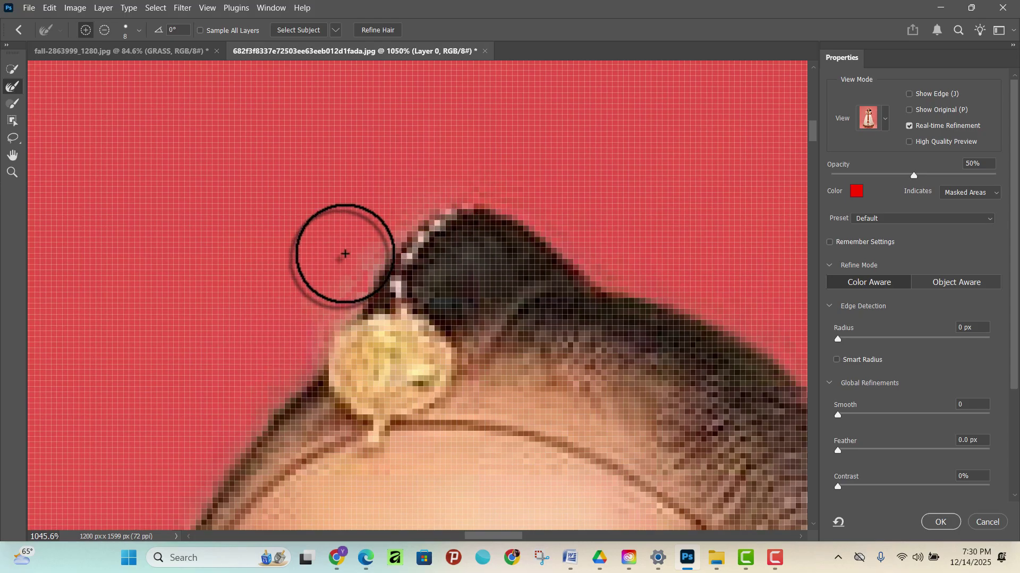
- Examine the refined cutout from the head and curly hair down to the dress hem
scroll(278, 361, "down", 10)
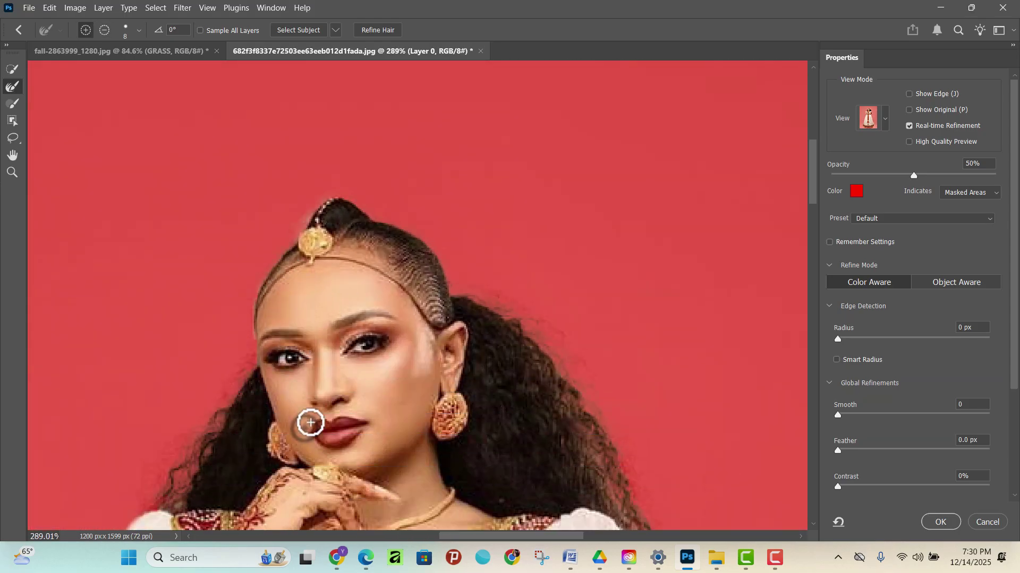
scroll(466, 483, "down", 3)
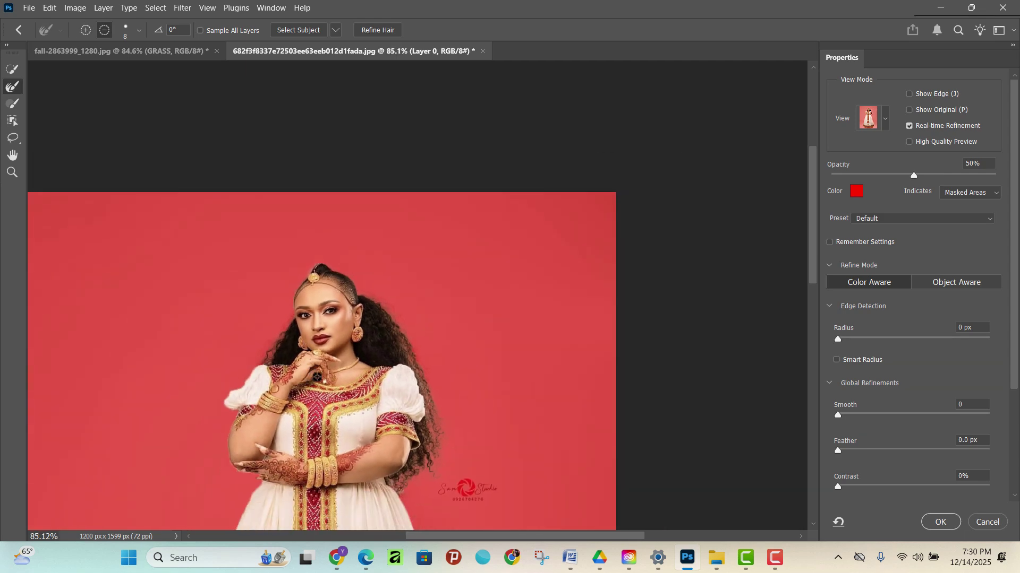
scroll(471, 480, "up", 5)
scroll(408, 354, "up", 3)
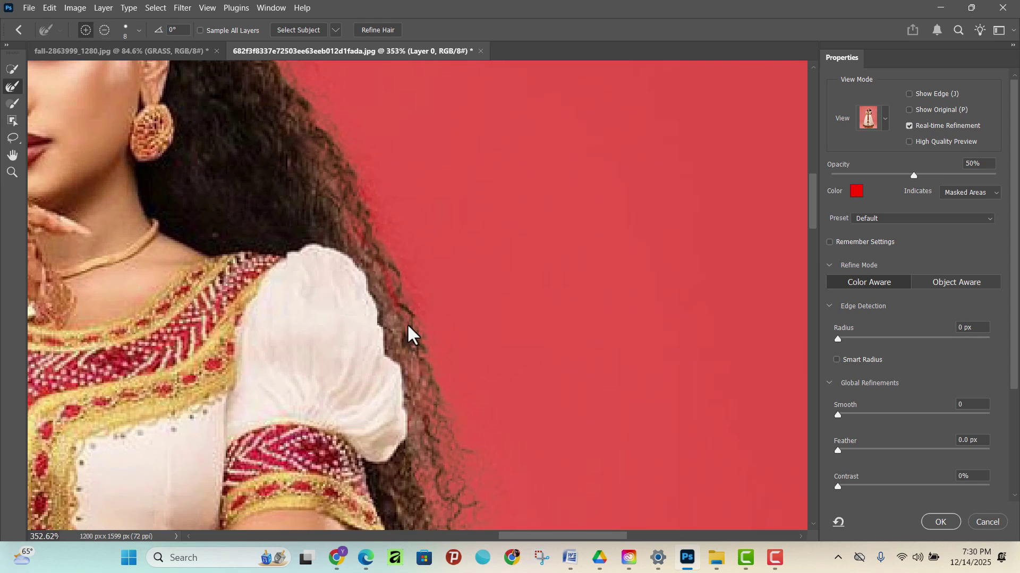
scroll(444, 398, "down", 3)
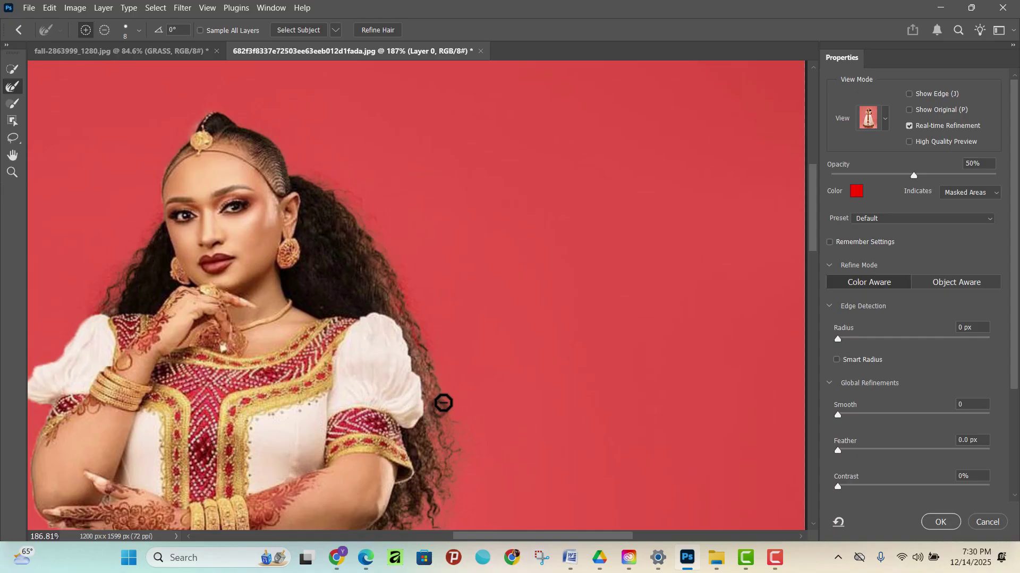
scroll(440, 377, "down", 2)
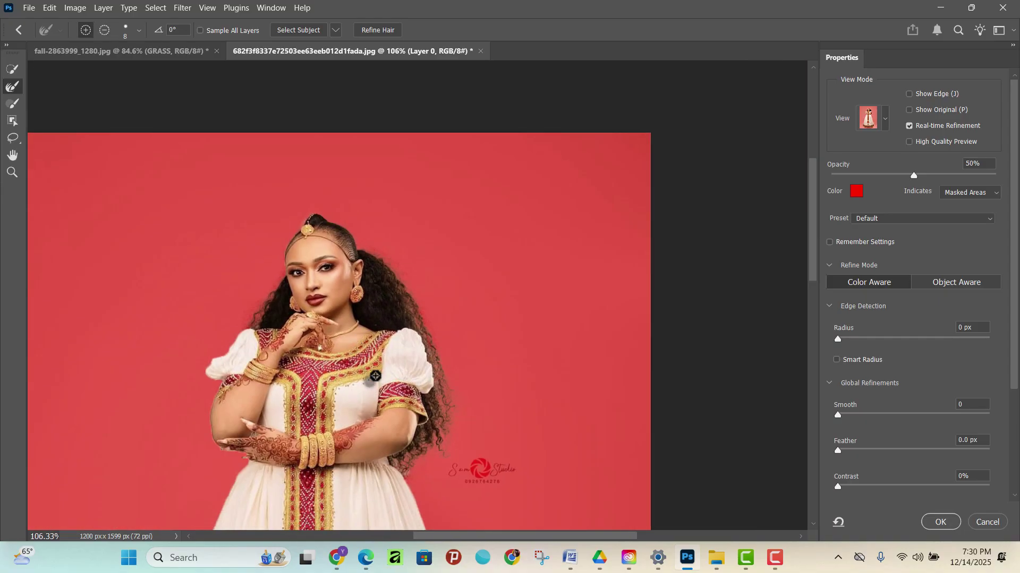
scroll(376, 376, "down", 2)
scroll(377, 383, "down", 1)
scroll(378, 394, "down", 5)
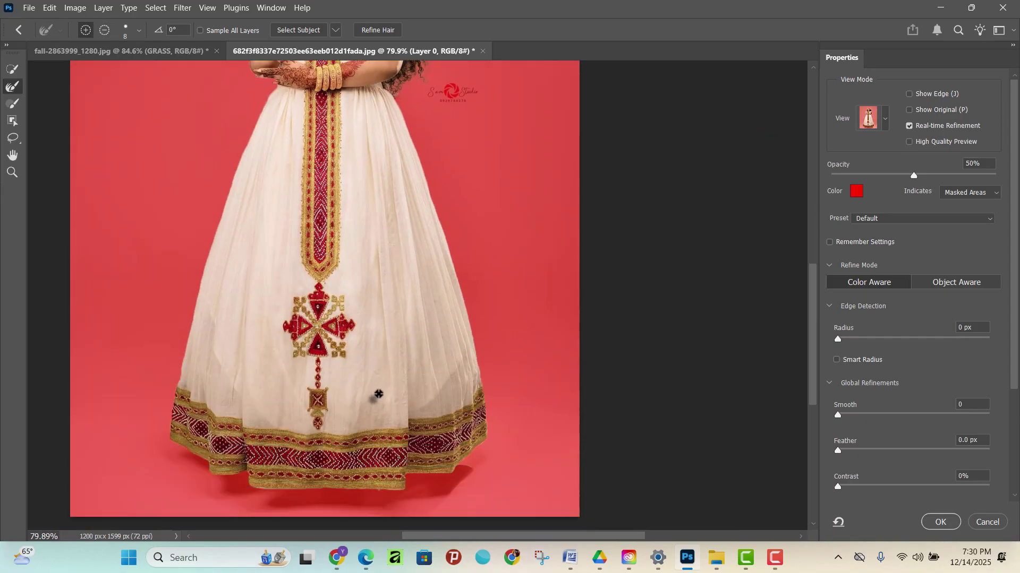
scroll(378, 394, "down", 2)
scroll(450, 160, "up", 5)
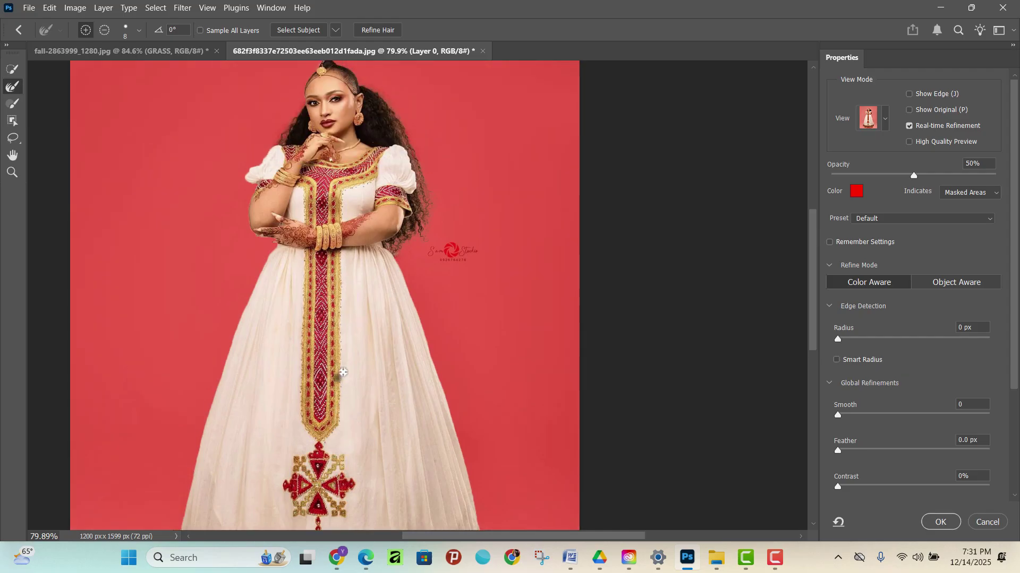
scroll(883, 437, "down", 4)
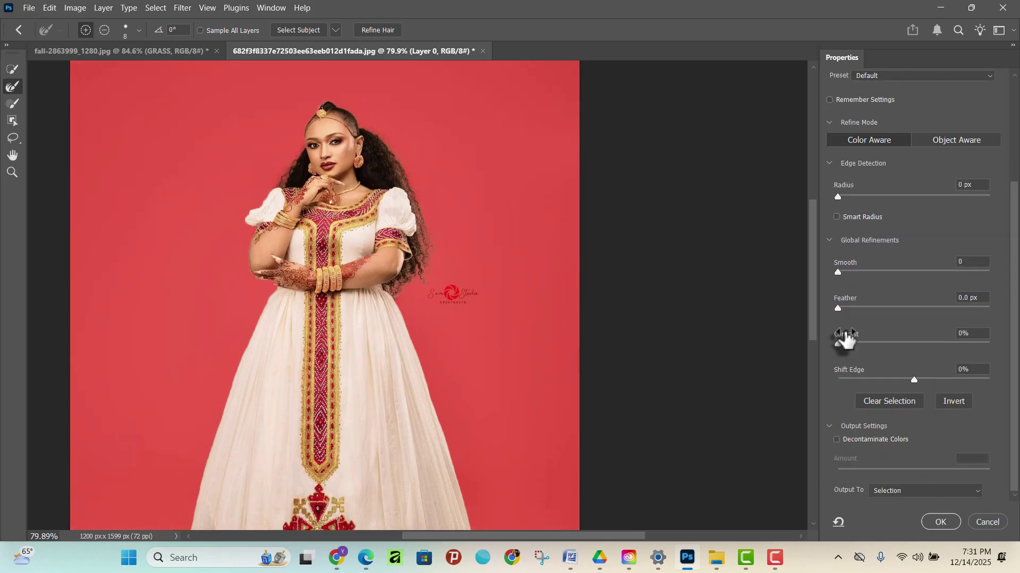
left_click(830, 428)
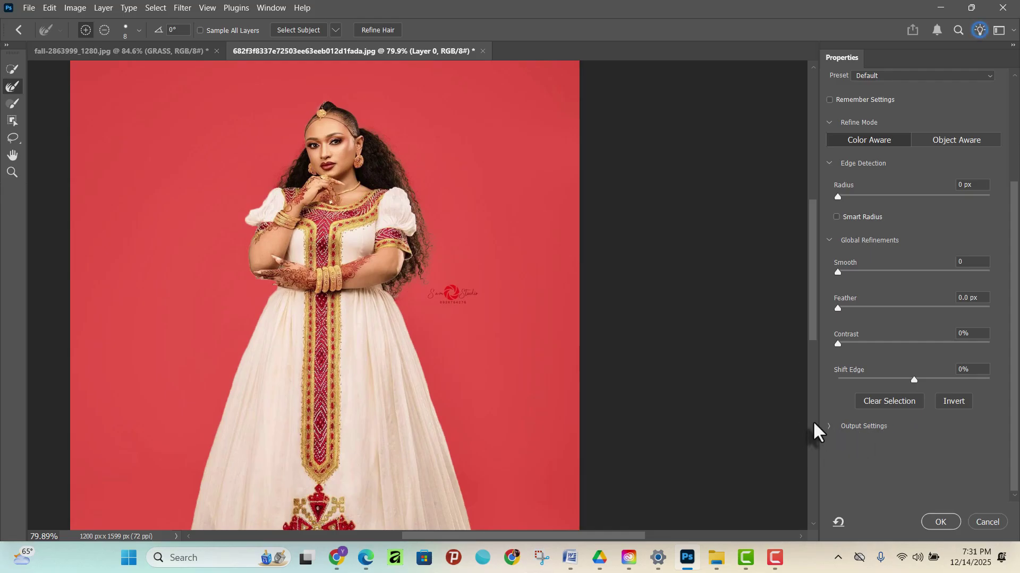
left_click(828, 428)
left_click(828, 427)
left_click(828, 427)
left_click(828, 428)
left_click(828, 427)
left_click(828, 427)
left_click(828, 428)
left_click(828, 431)
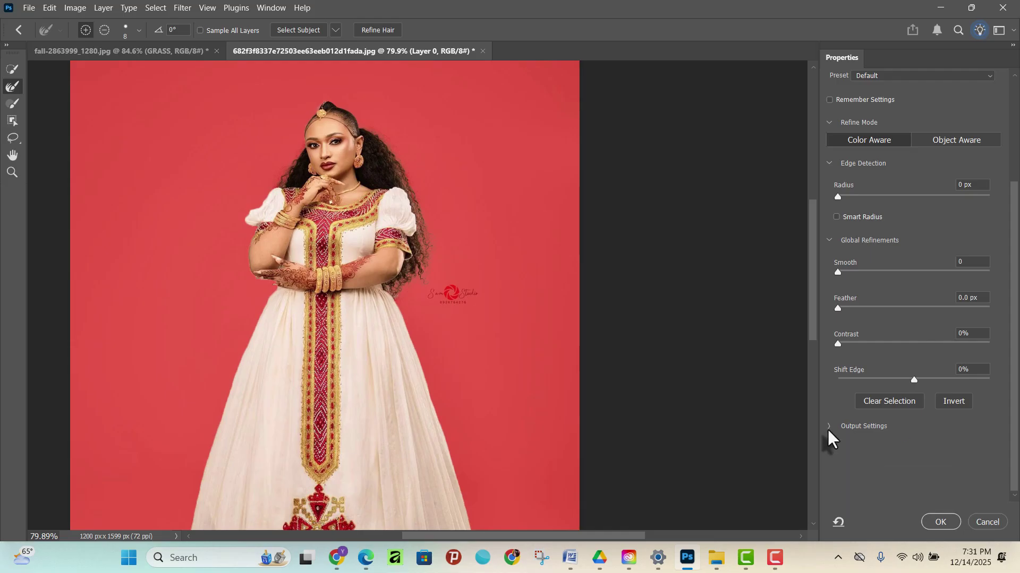
left_click(829, 431)
left_click(829, 431)
left_click(829, 431)
left_click(829, 431)
left_click(829, 431)
left_click(829, 431)
left_click(829, 431)
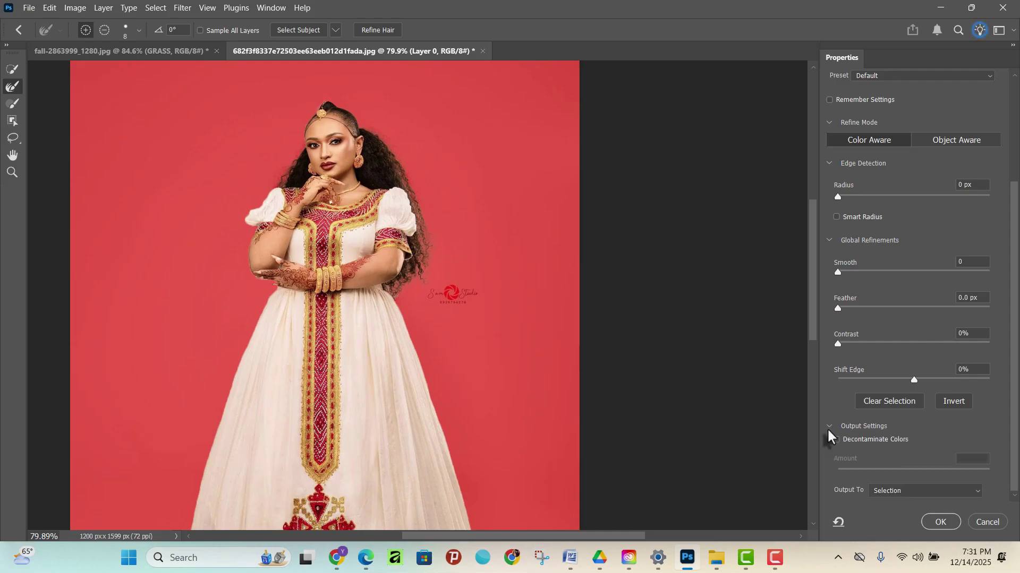
left_click(829, 431)
left_click(828, 431)
left_click(828, 431)
left_click(829, 431)
- Enable Decontaminate Colors and output the refined cutout of the woman to a new layer
left_click(836, 441)
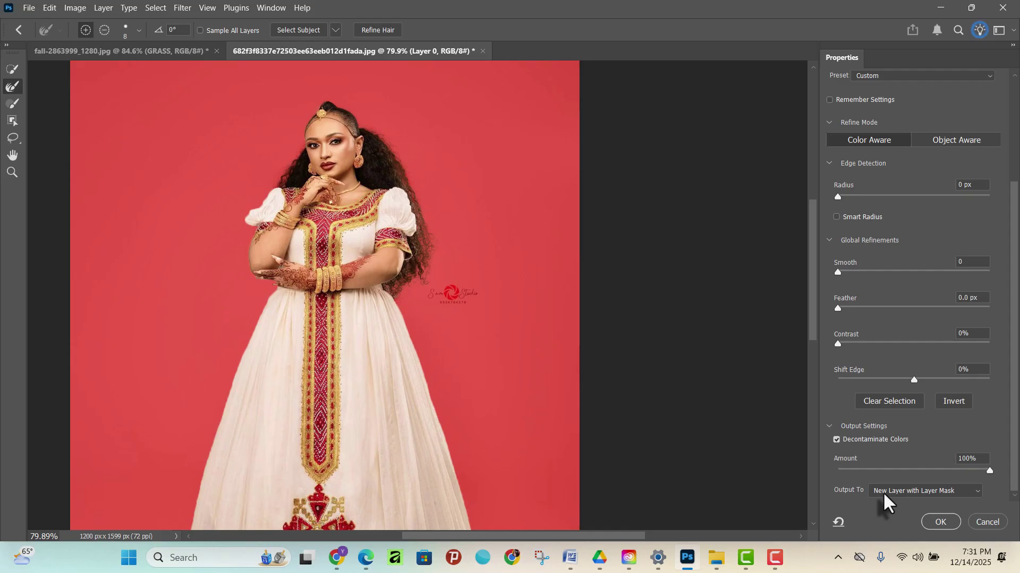
left_click(901, 493)
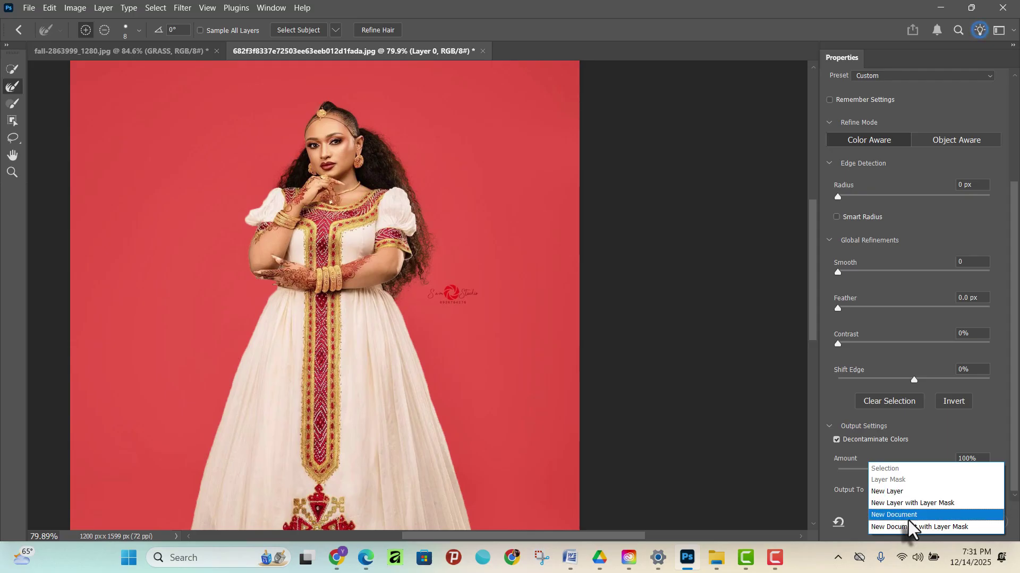
left_click(849, 512)
left_click(913, 495)
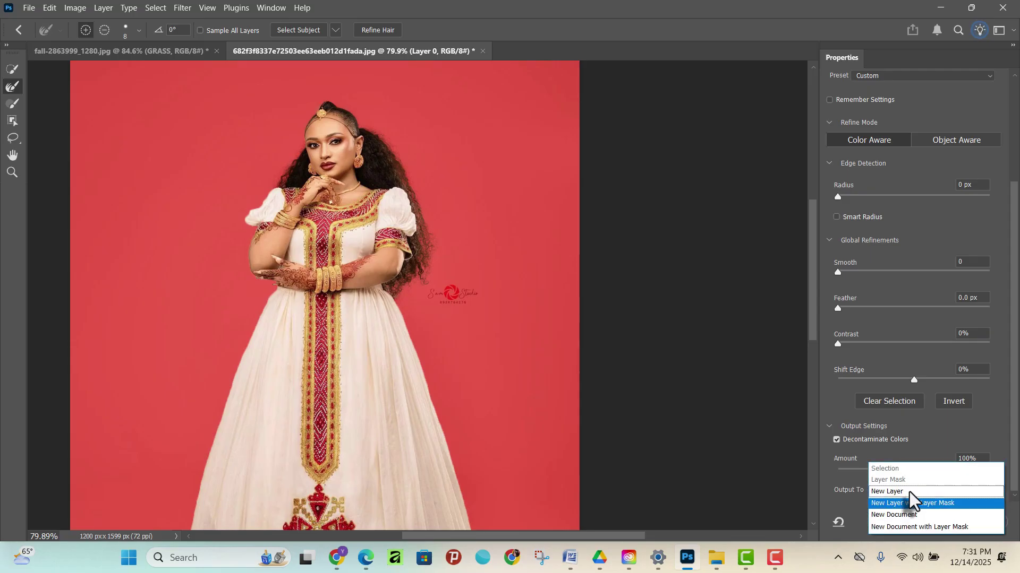
left_click(897, 492)
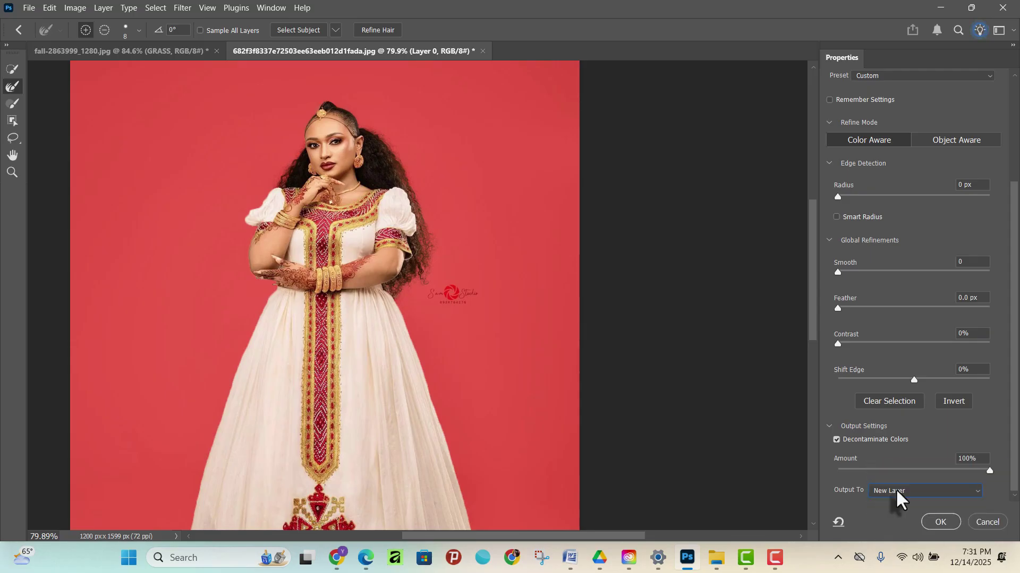
left_click(940, 522)
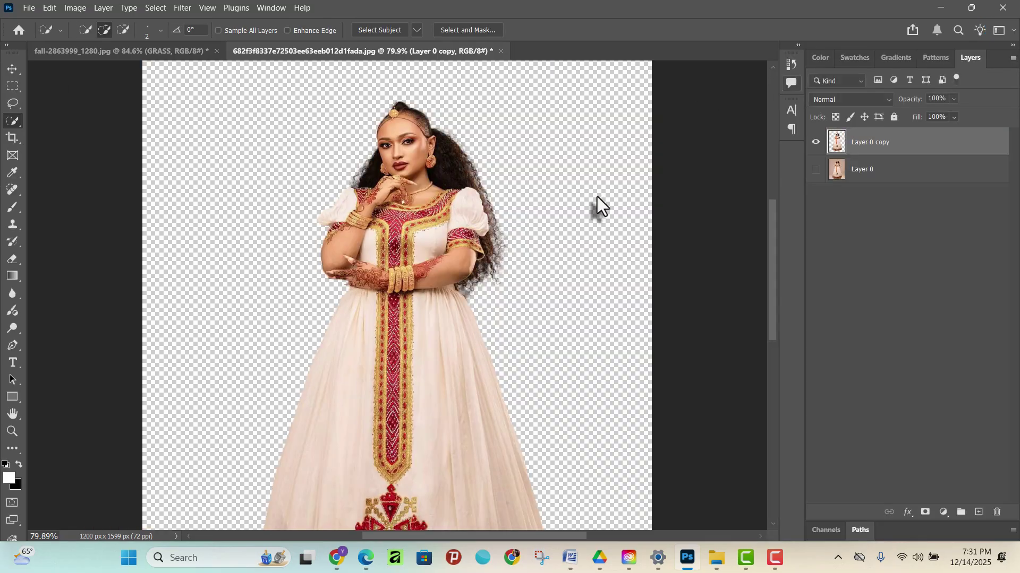
- Move the woman's cutout layer into the fall-2863999_1280.jpg forest composite, placing it above the GRASS layer
scroll(505, 294, "up", 3)
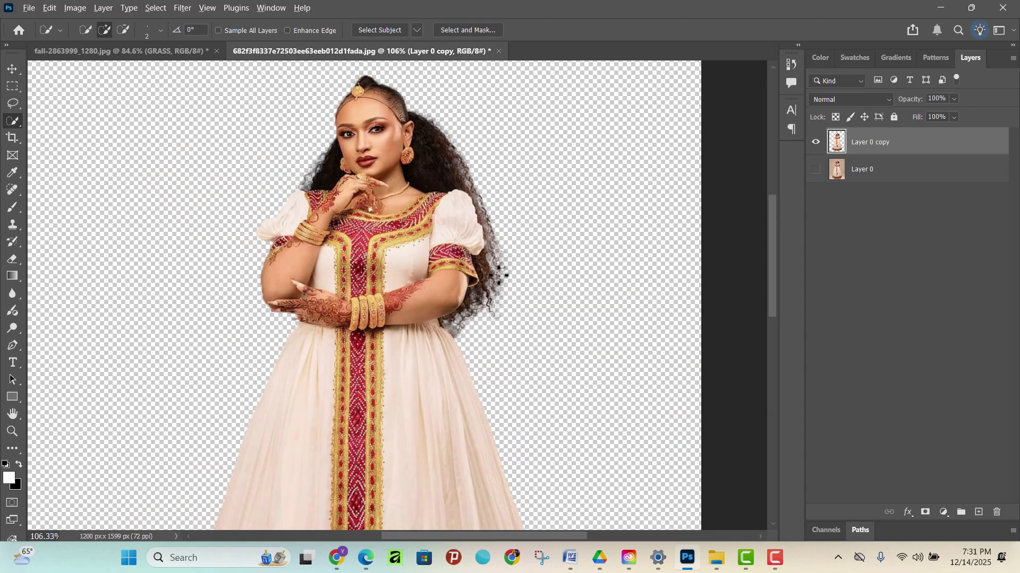
scroll(505, 276, "down", 3)
scroll(470, 270, "up", 2)
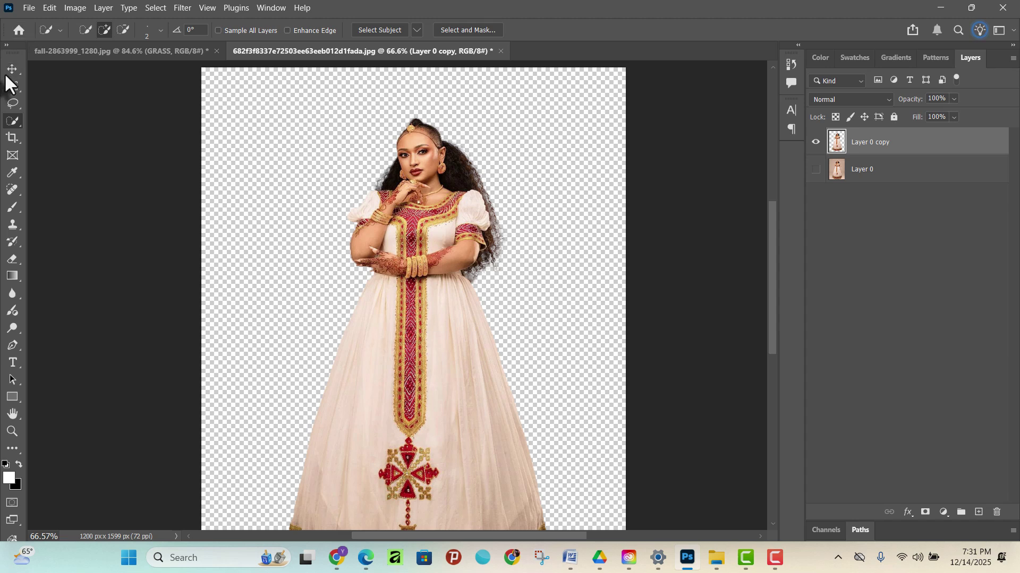
left_click(11, 70)
left_click_drag(444, 446, 278, 278)
left_click_drag(333, 403, 333, 406)
scroll(376, 342, "down", 3)
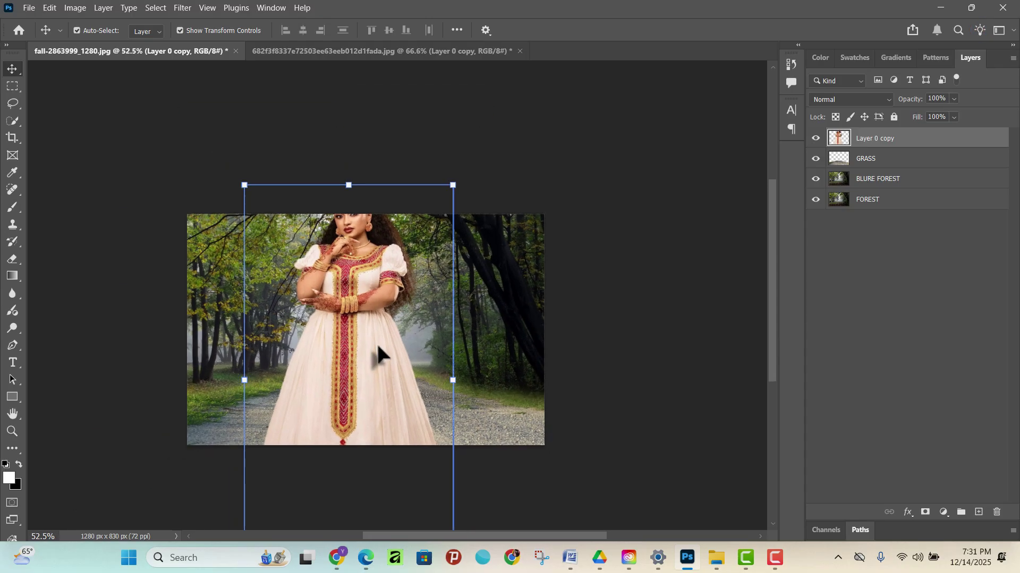
- Try to scale down the woman's cutout from its upper corner to fit the forest scene, and undo the scaling
scroll(352, 337, "up", 5)
scroll(350, 342, "up", 3)
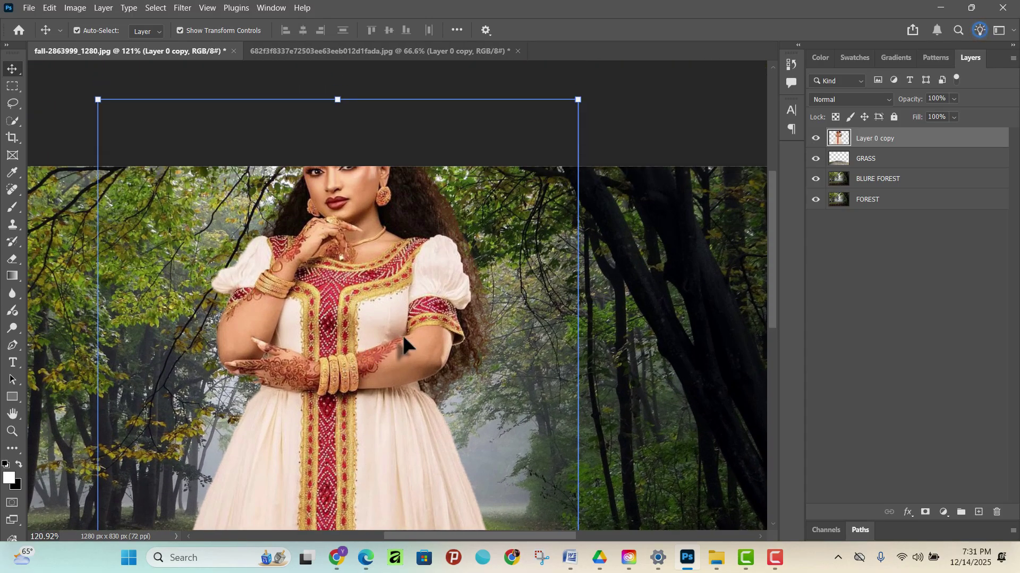
scroll(406, 345, "down", 4)
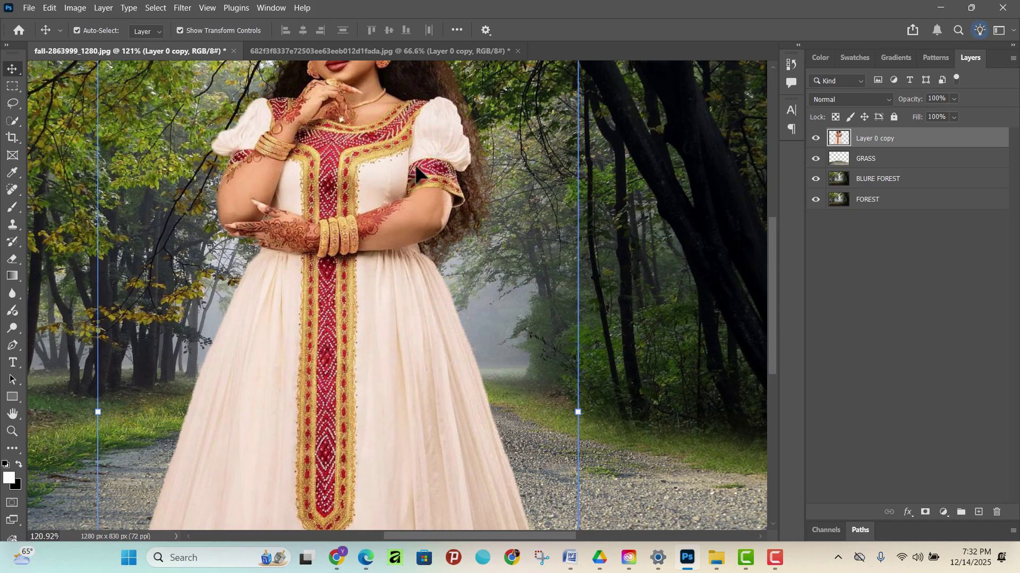
scroll(413, 190, "down", 3)
scroll(413, 190, "down", 2)
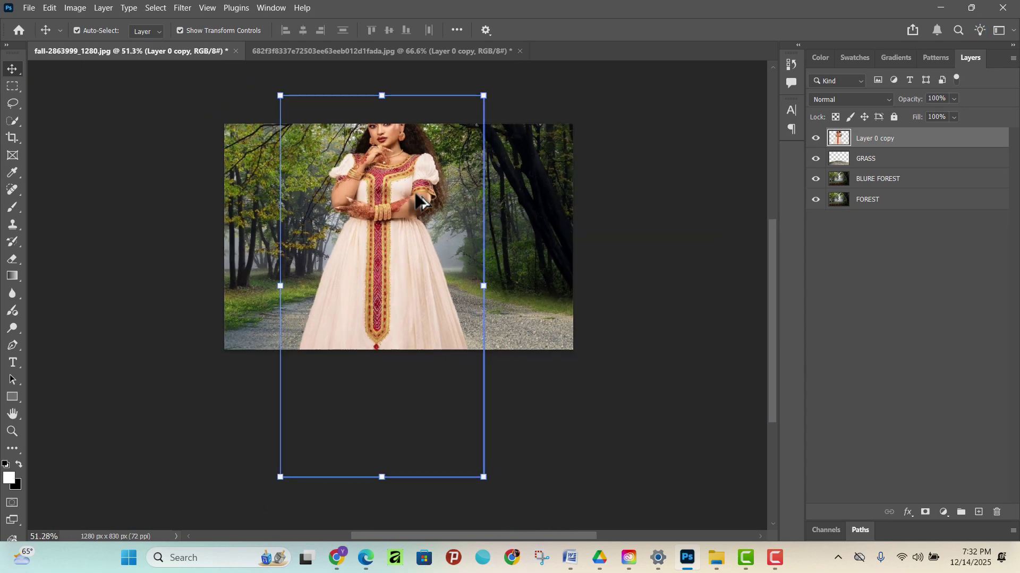
left_click_drag(485, 94, 429, 300)
key("ctrl+z")
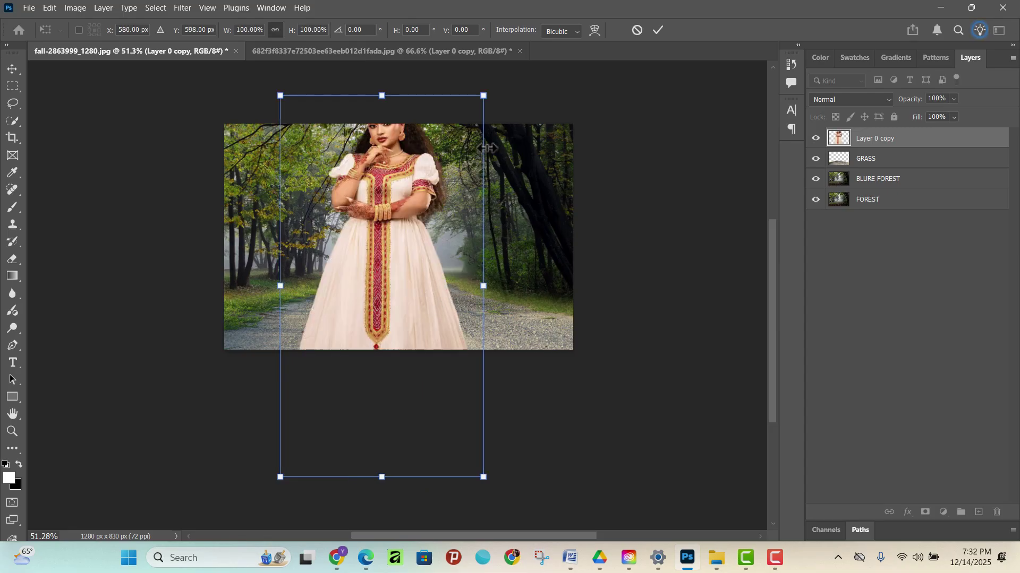
- Scale the woman's layer down to about 35.6% and position her standing in the middle of the gravel road
left_click_drag(481, 91, 402, 249)
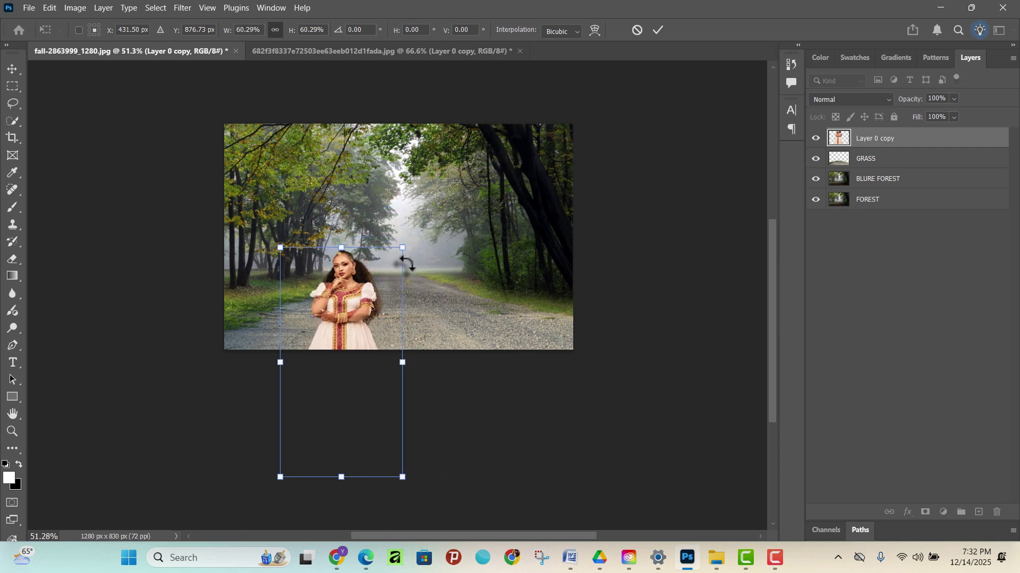
left_click_drag(344, 339, 390, 247)
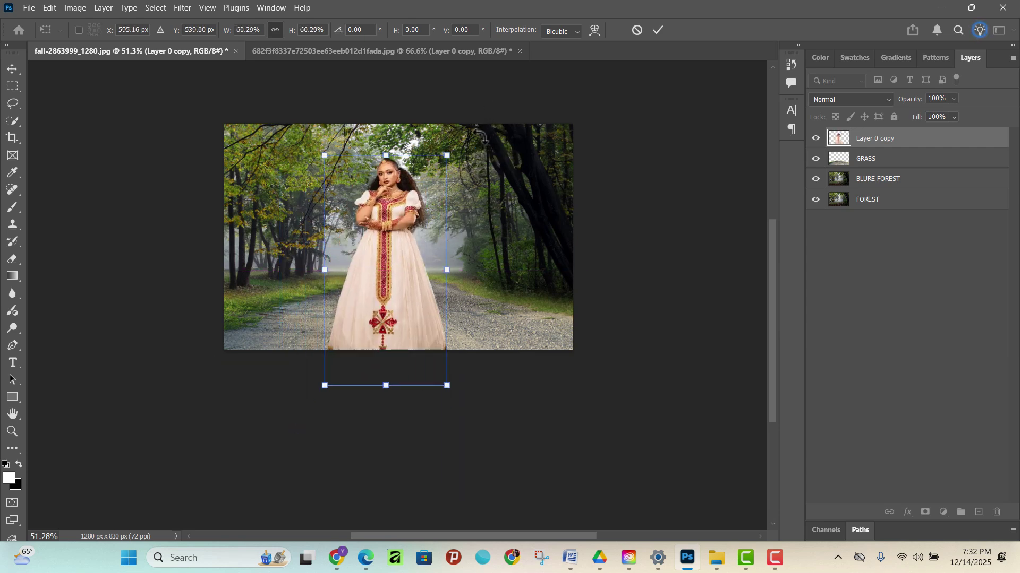
left_click_drag(447, 154, 412, 223)
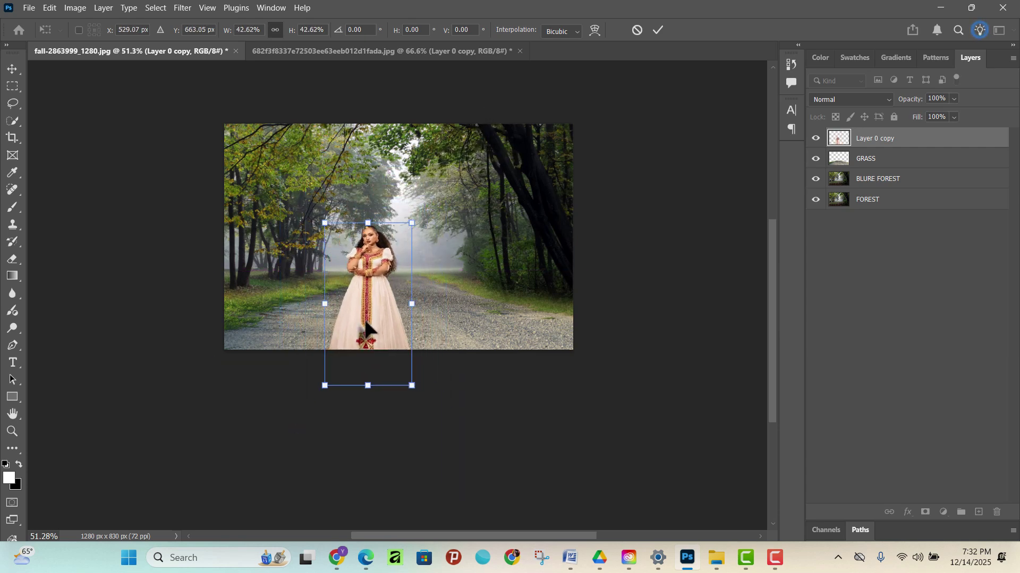
left_click_drag(364, 329, 386, 286)
scroll(386, 286, "up", 5)
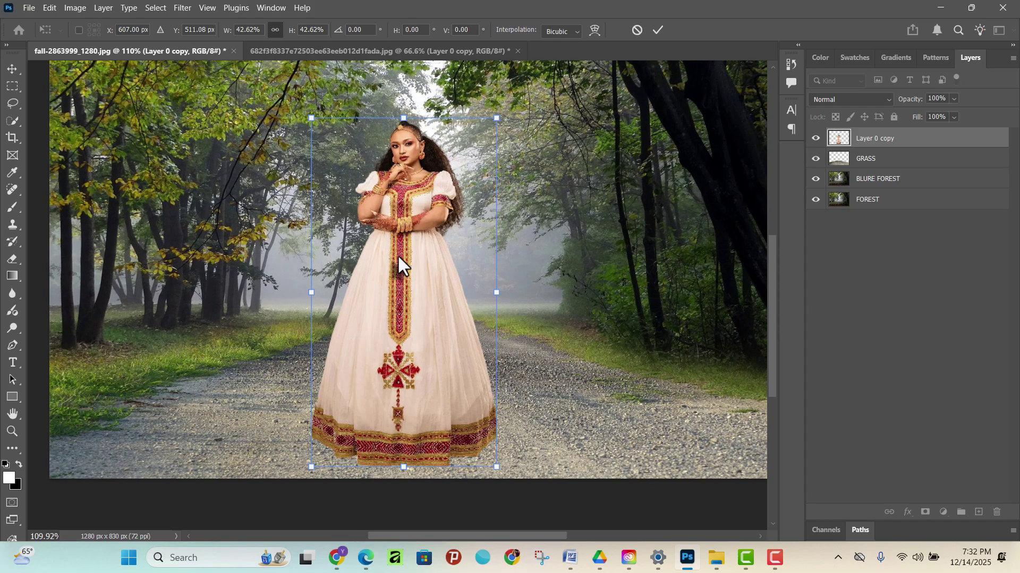
left_click_drag(409, 274, 431, 311)
left_click_drag(495, 94, 465, 152)
scroll(486, 185, "down", 3)
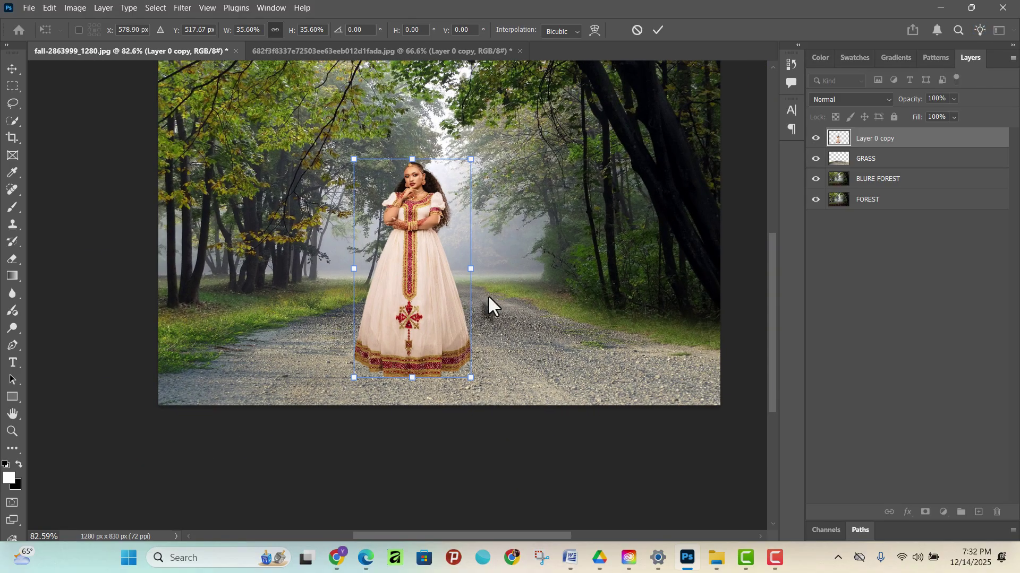
scroll(431, 345, "up", 1)
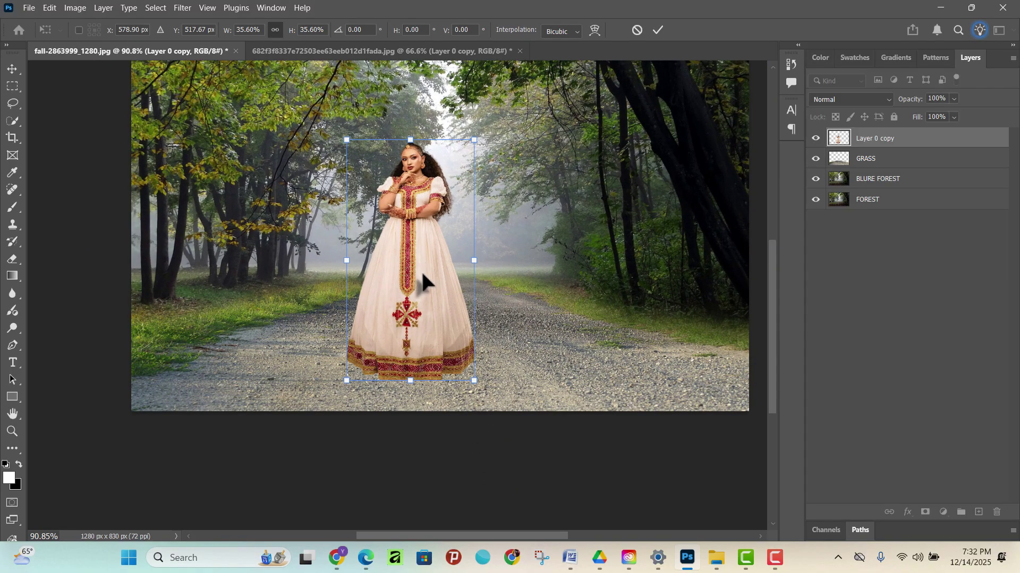
left_click_drag(423, 216, 442, 236)
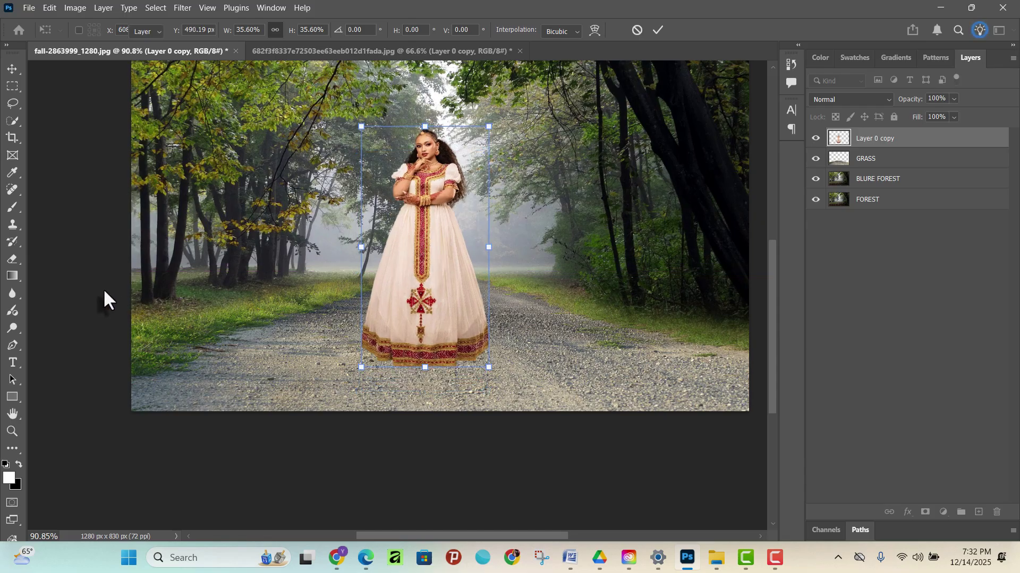
key("Return")
- Nudge the woman on the road by about 12 px, scale her to about 97.6%, and deselect her layer
scroll(387, 337, "down", 4)
scroll(394, 324, "up", 3)
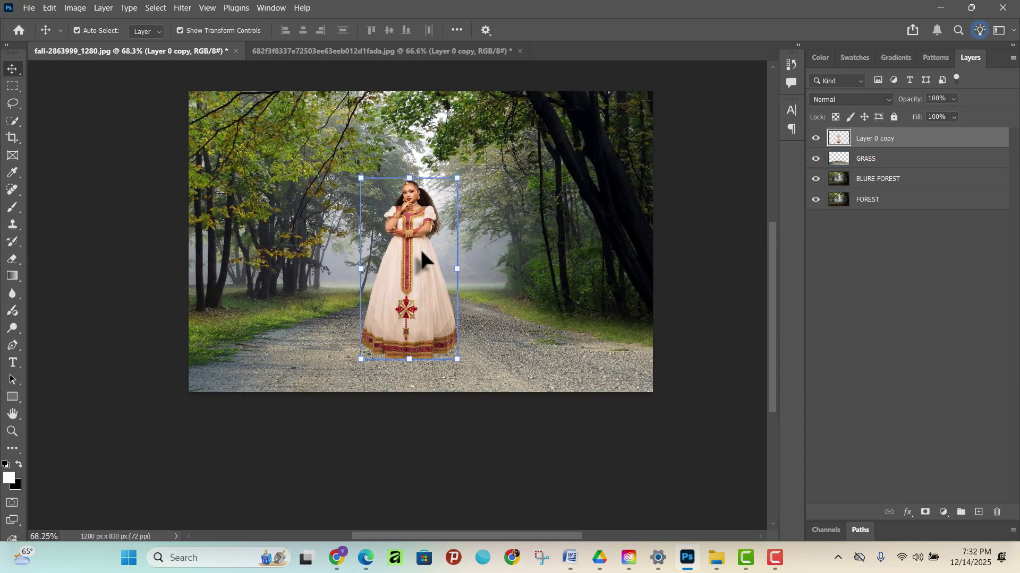
scroll(419, 247, "up", 1)
left_click_drag(413, 240, 410, 242)
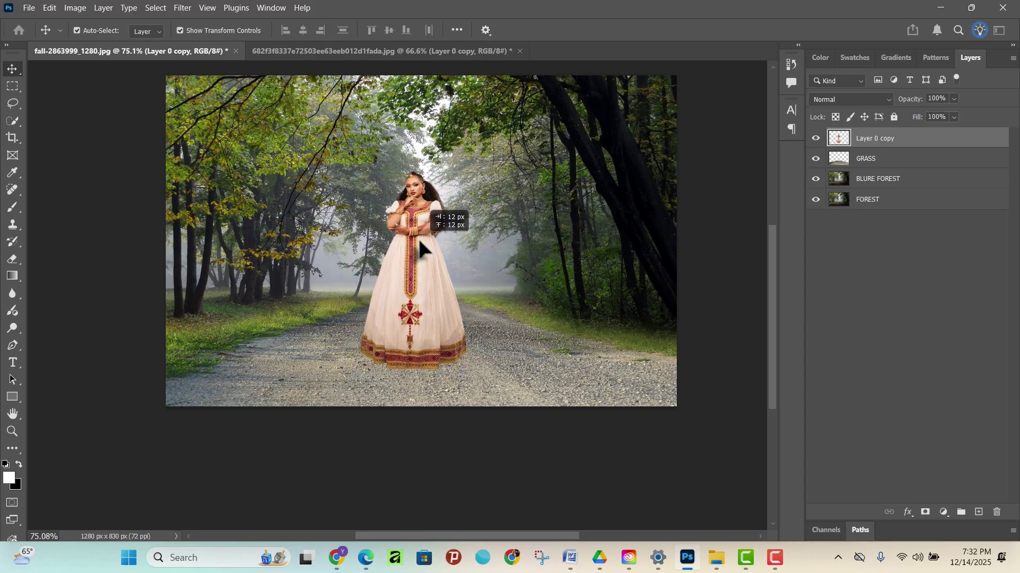
mouse_move(467, 171)
left_mouse_down()
mouse_move(469, 148)
mouse_move(458, 173)
left_mouse_up()
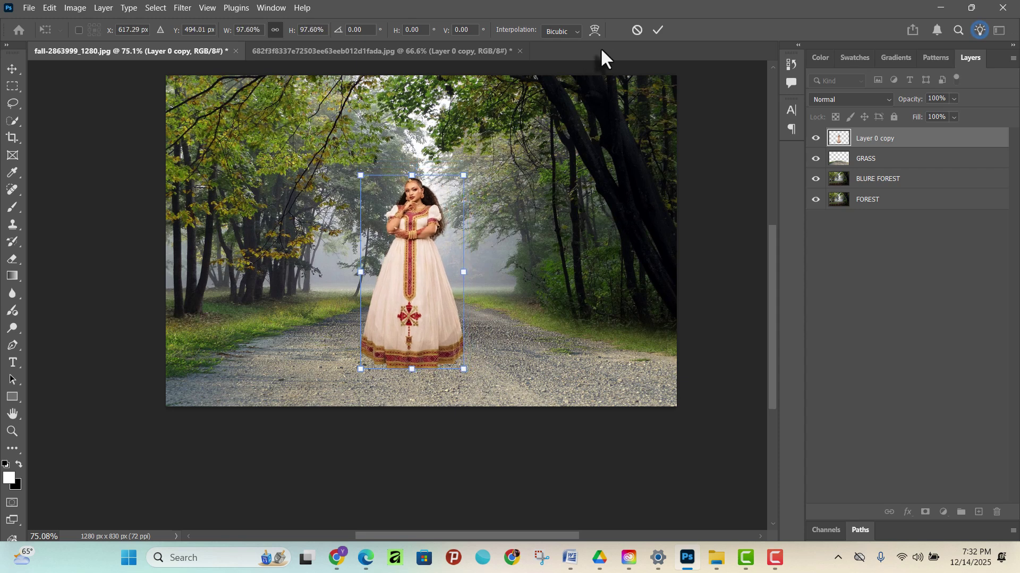
left_click(659, 30)
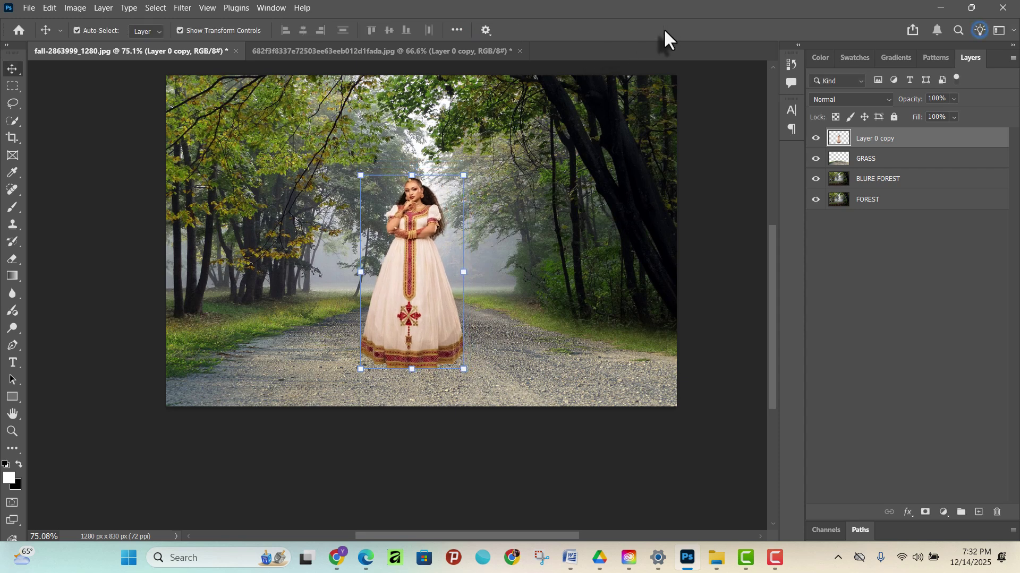
left_click(455, 462)
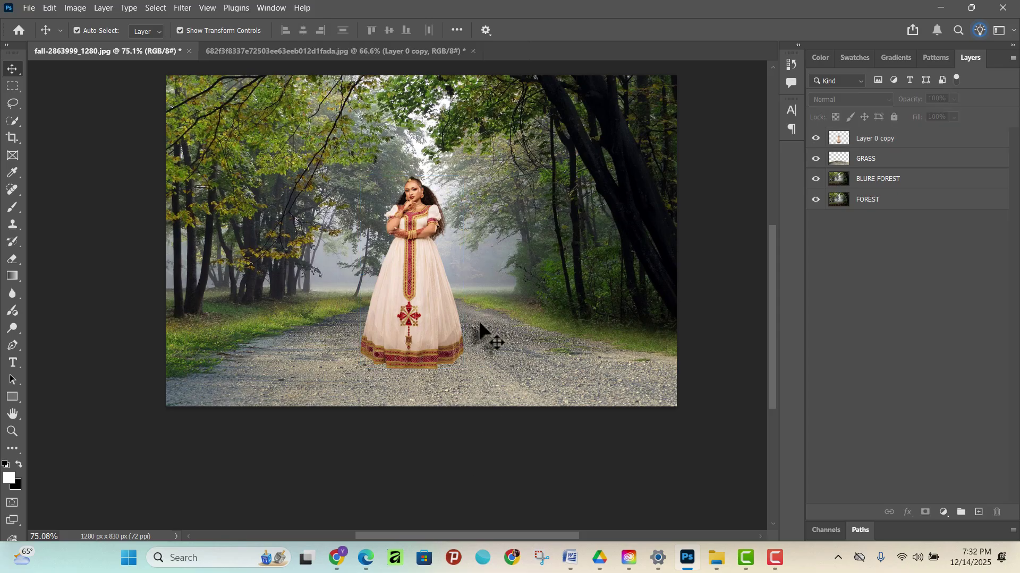
- Rename the Layer 0 copy layer as MODEL
scroll(444, 346, "up", 2)
scroll(437, 296, "down", 1)
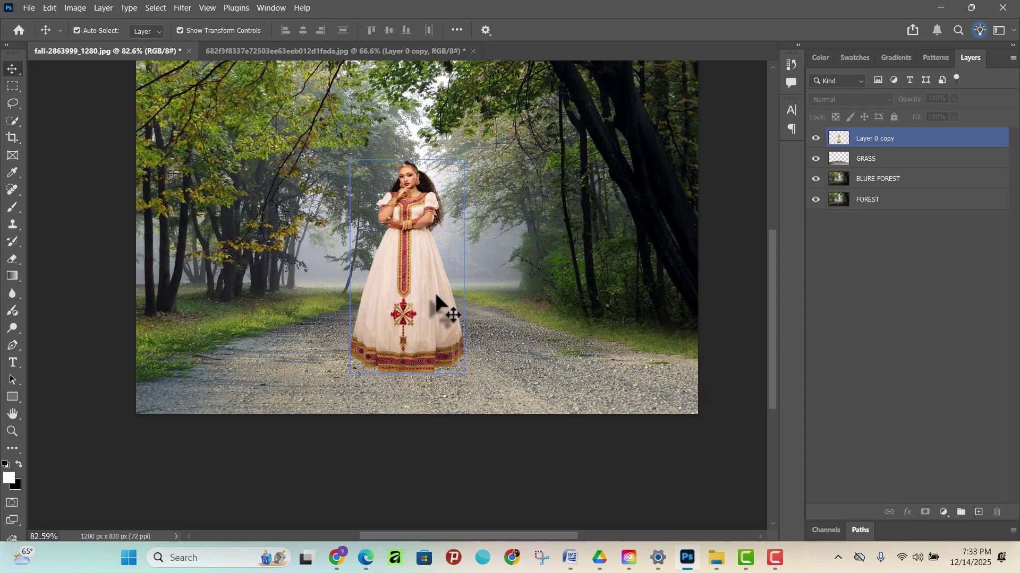
left_click(226, 304)
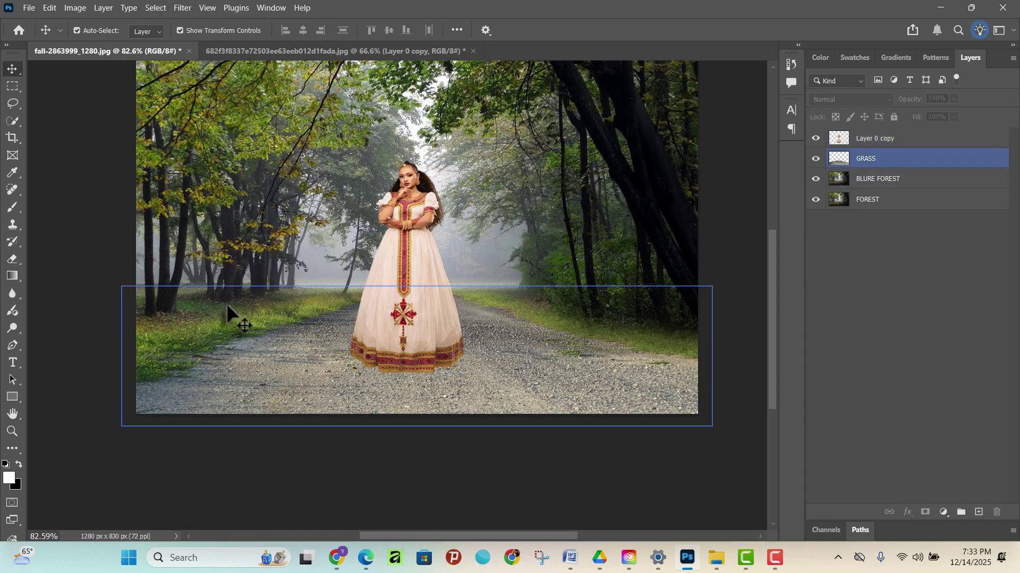
left_click(366, 264)
left_click(879, 141)
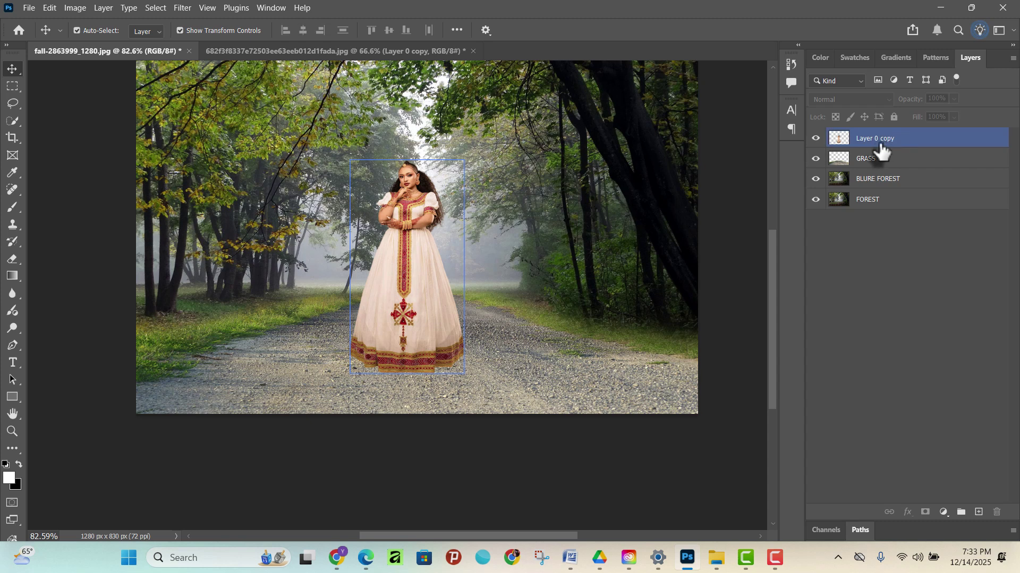
double_click(883, 139)
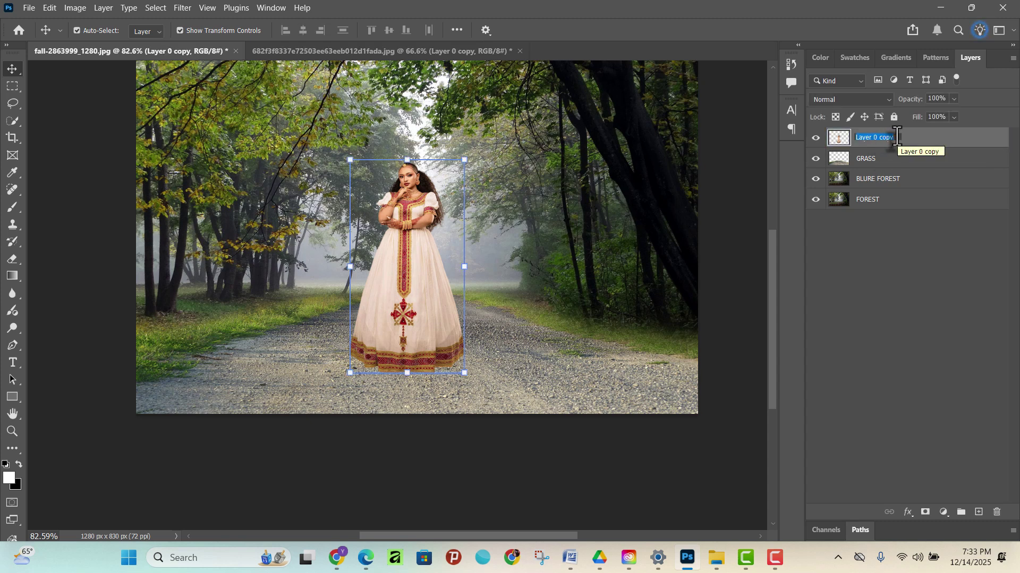
type("MODEL")
key("Return")
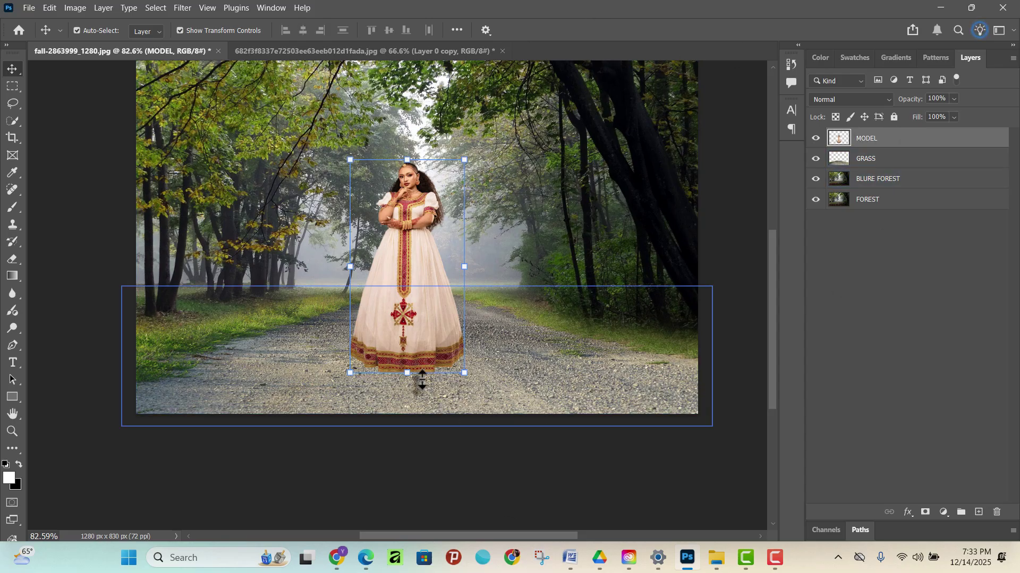
scroll(418, 192, "down", 3)
left_click(417, 192)
scroll(339, 285, "up", 2)
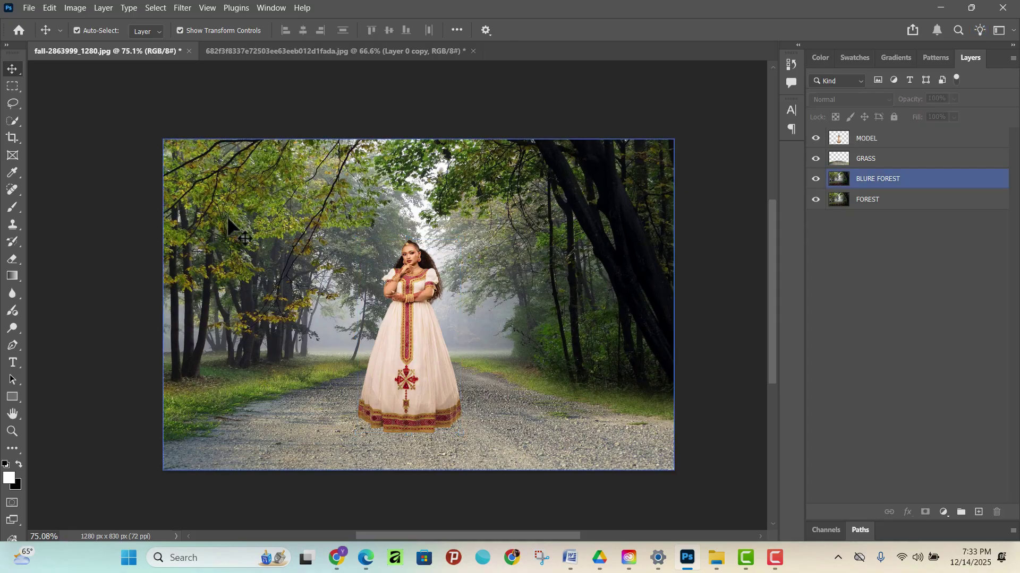
left_click(447, 383)
scroll(447, 382, "up", 1)
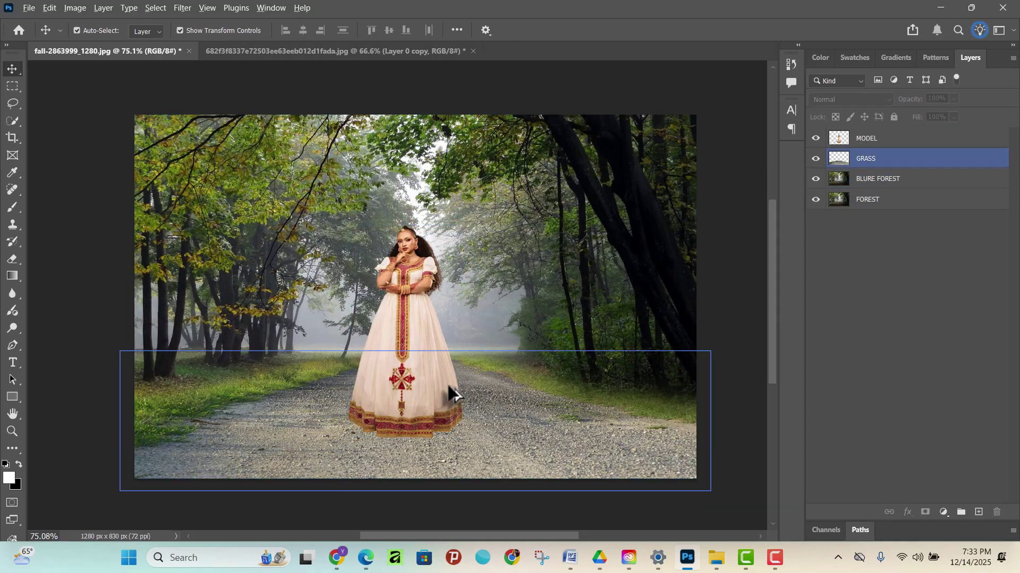
left_click(455, 383)
scroll(455, 384, "down", 2)
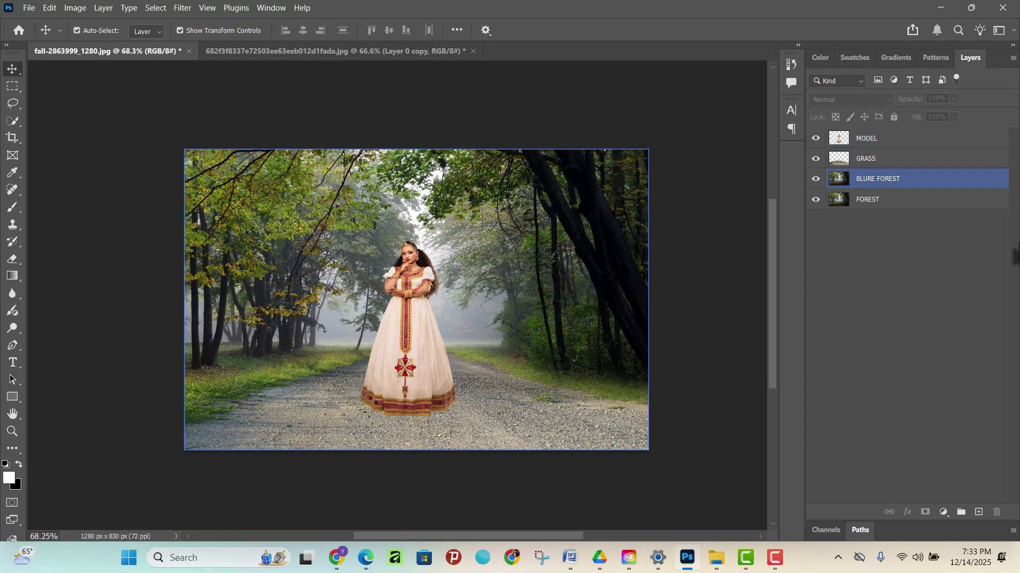
- Select the BLURE FOREST layer and open the Gaussian Blur filter, keeping its dialog clear of the woman
left_click(871, 199)
left_click(882, 178)
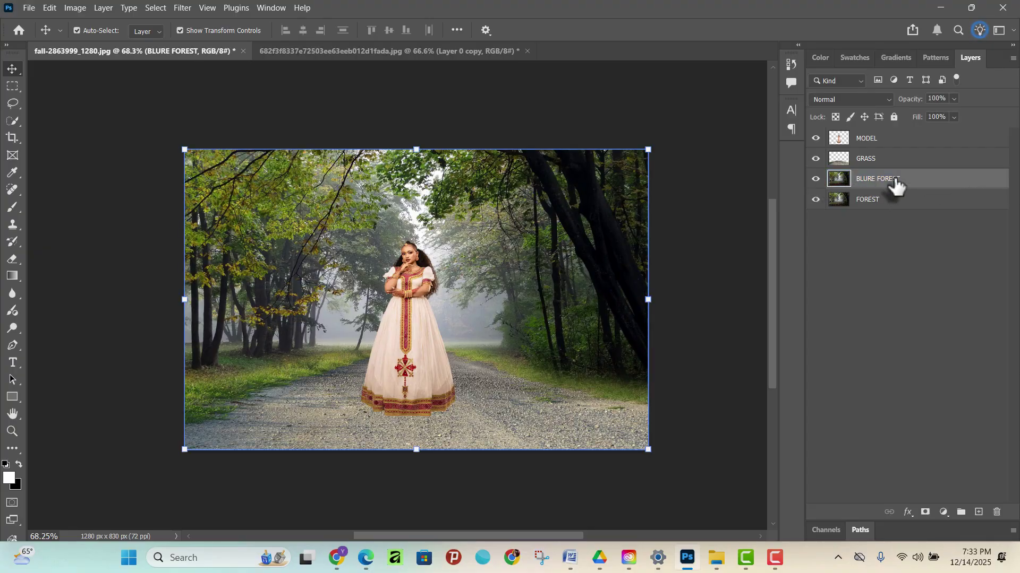
left_click(183, 8)
mouse_move(239, 189)
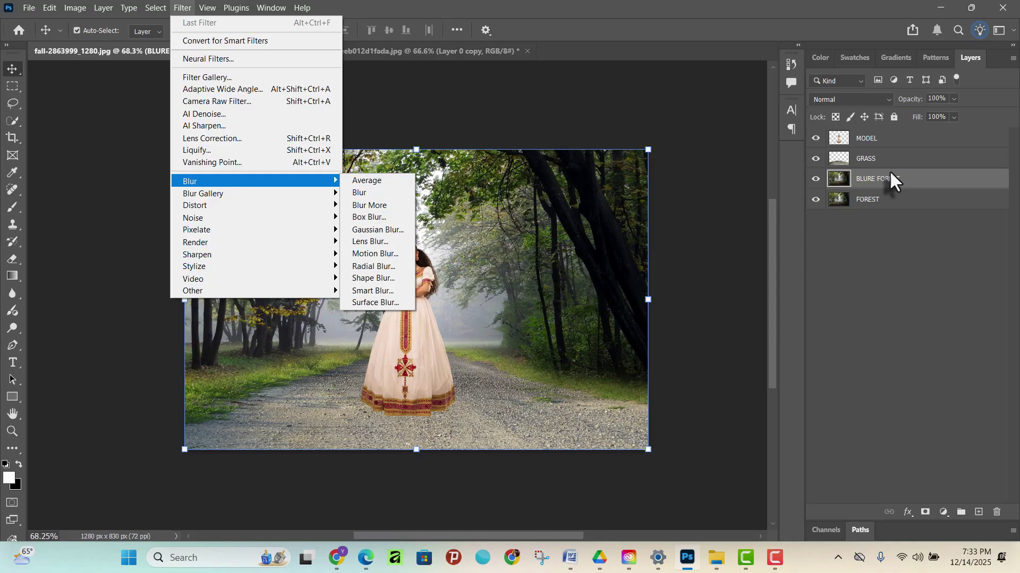
left_click(910, 177)
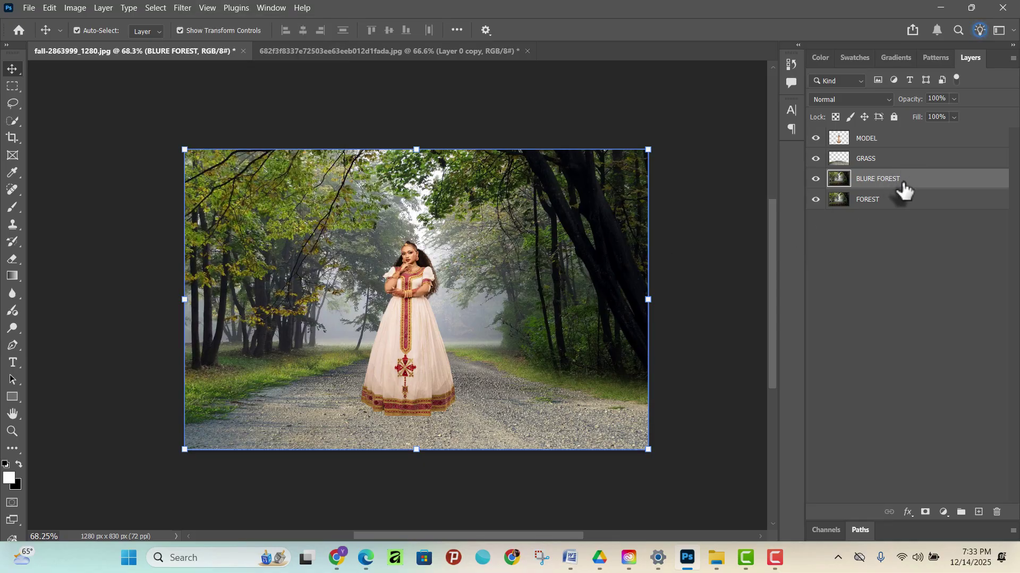
left_click(178, 8)
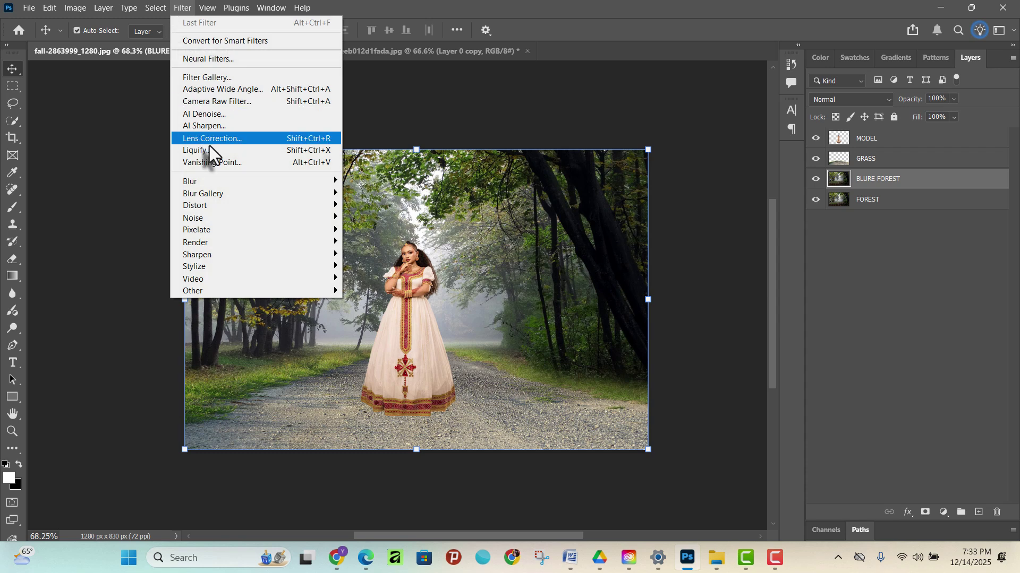
mouse_move(228, 185)
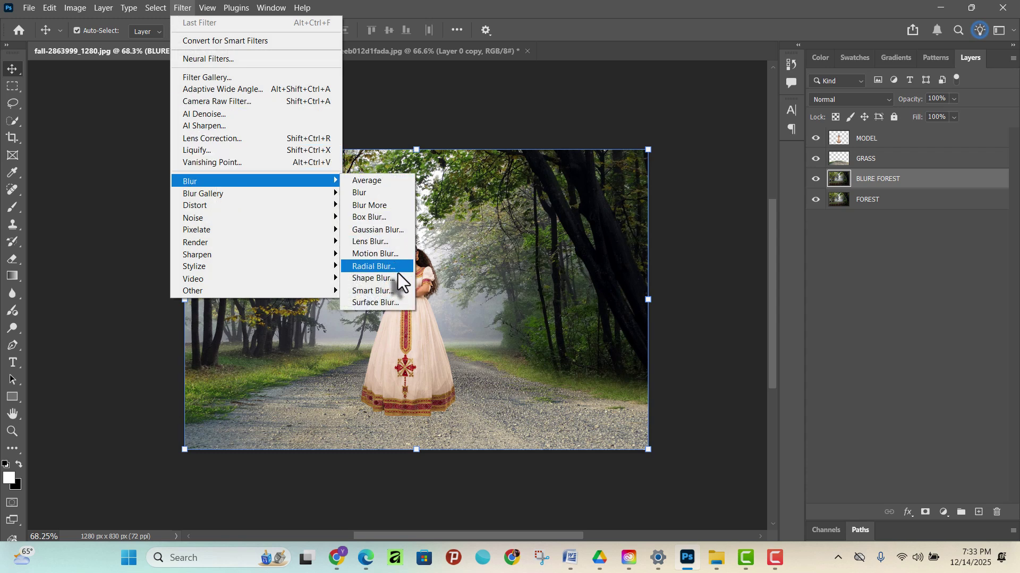
left_click(385, 232)
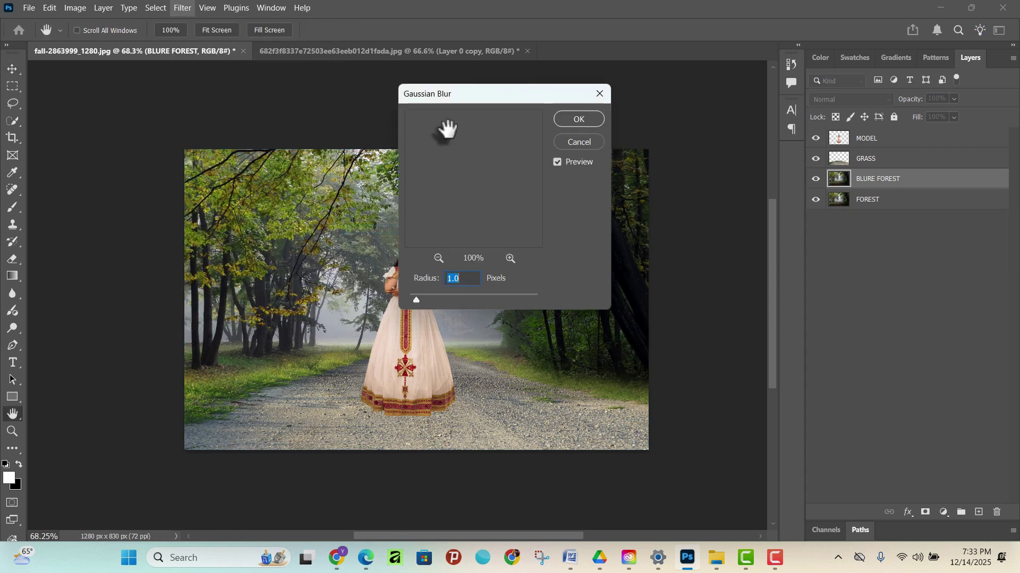
left_click_drag(460, 91, 600, 89)
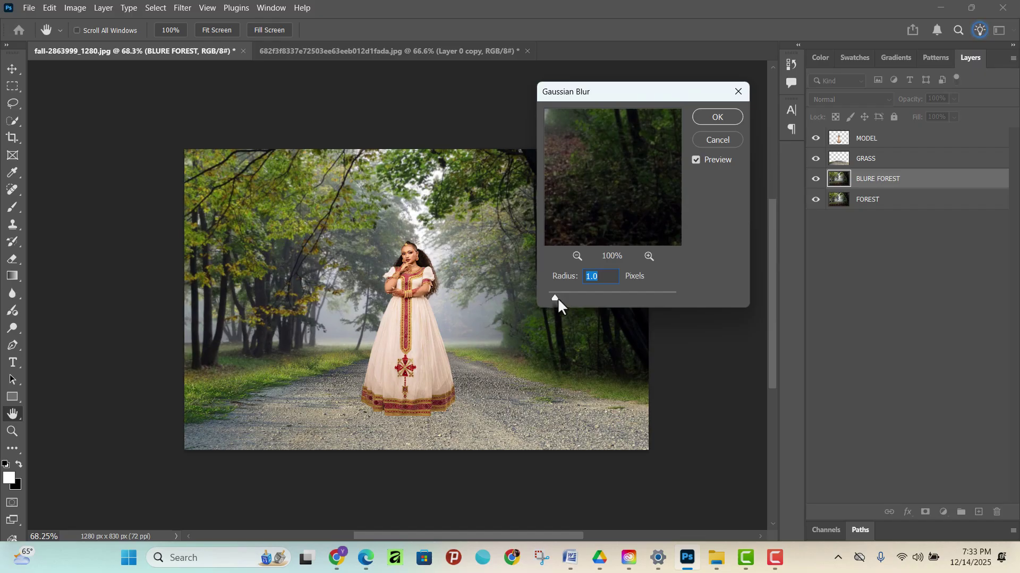
- Try Gaussian Blur radii of 196.4, 0.1, 5.6, 2.0 and 8.6 pixels on the BLURE FOREST layer
left_click_drag(556, 297, 651, 299)
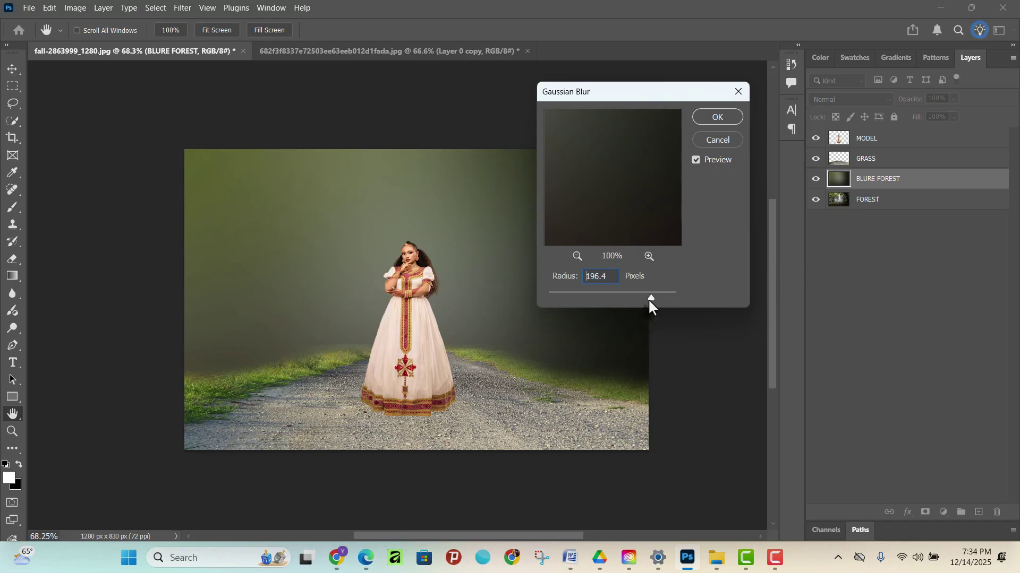
left_click_drag(652, 298, 485, 302)
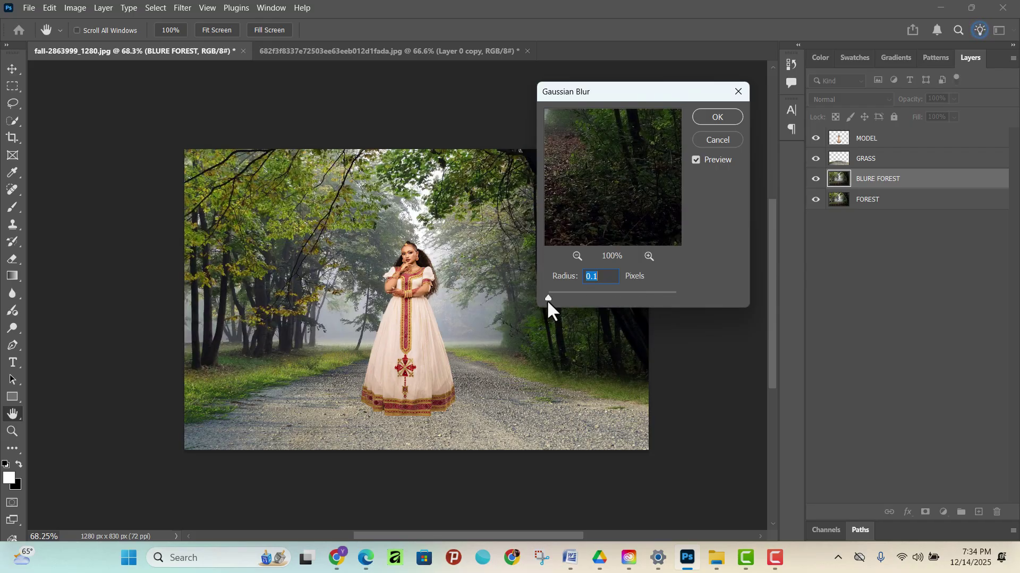
left_click_drag(546, 298, 563, 298)
left_click_drag(592, 151, 644, 135)
left_click_drag(563, 298, 585, 297)
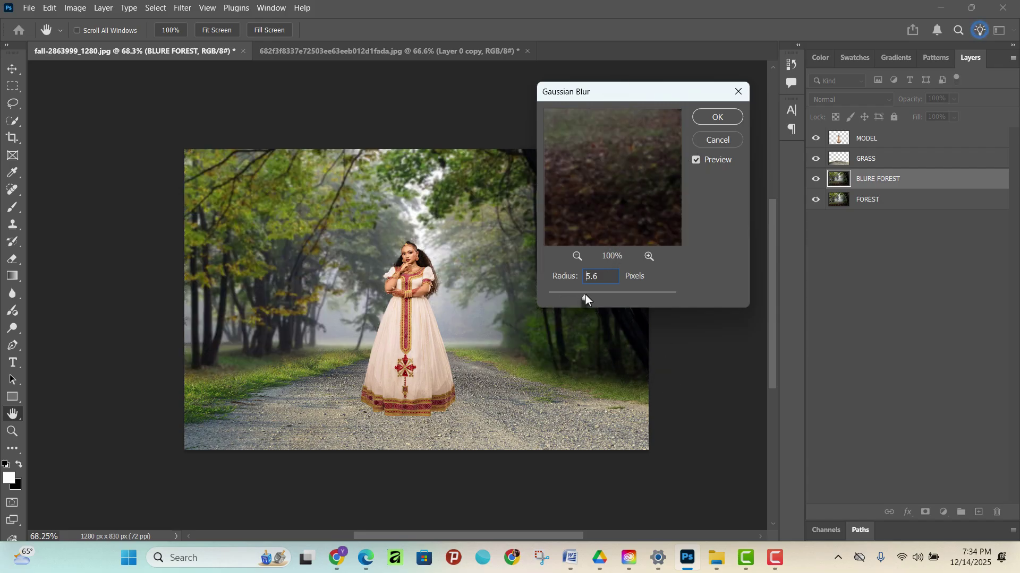
left_click_drag(635, 207, 657, 215)
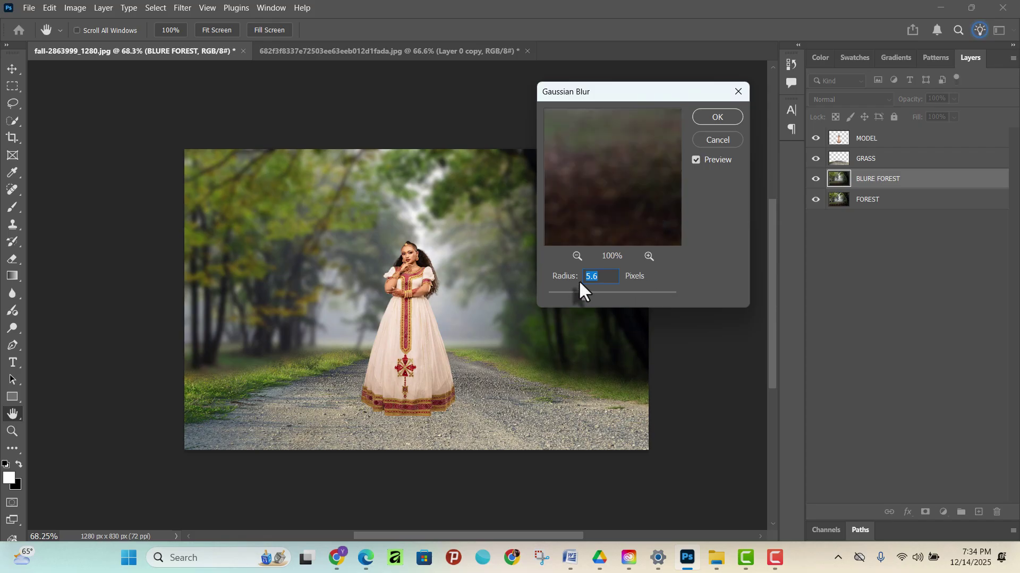
left_click_drag(601, 200, 631, 196)
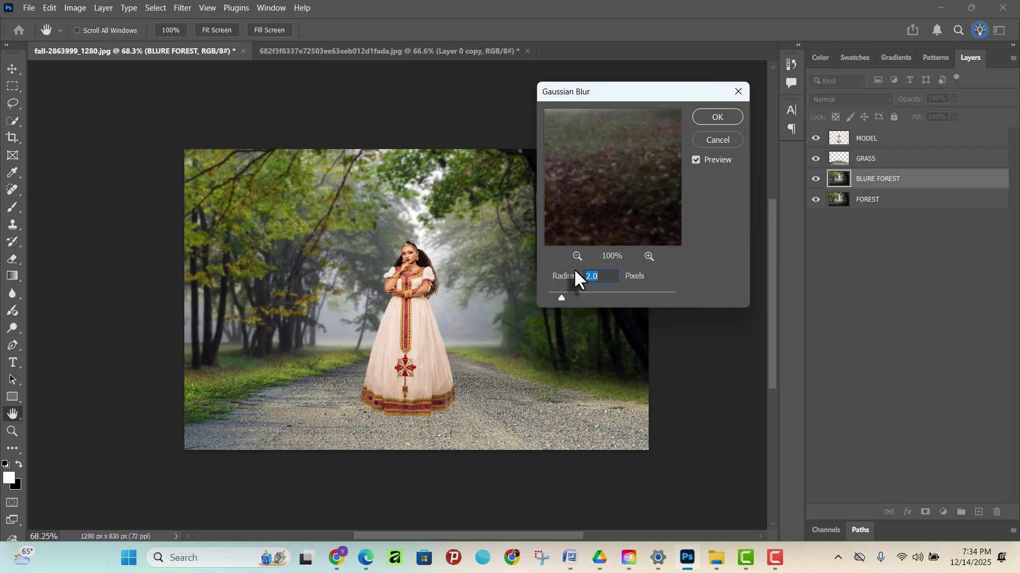
left_click_drag(600, 161, 576, 186)
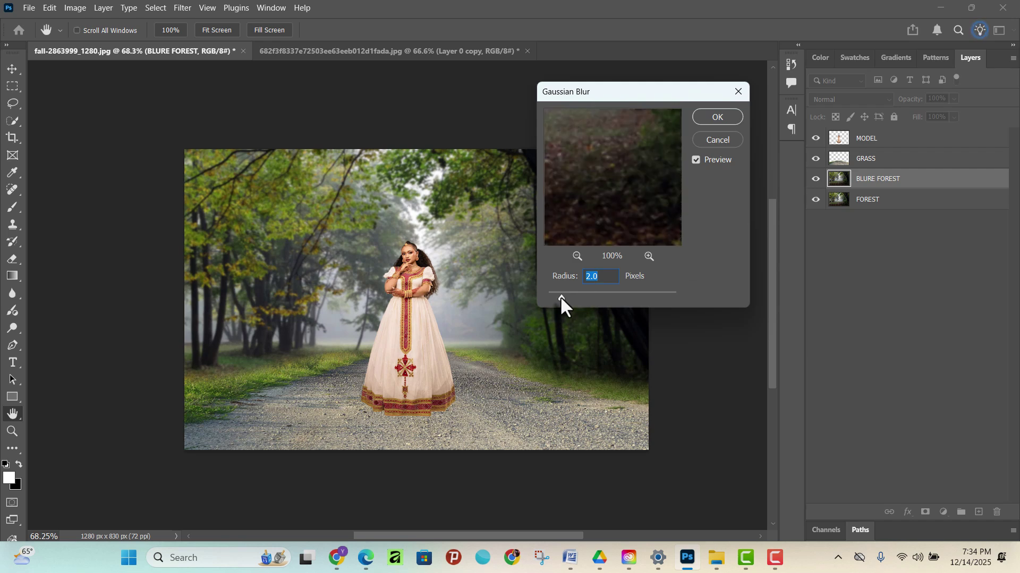
left_click_drag(559, 296, 597, 298)
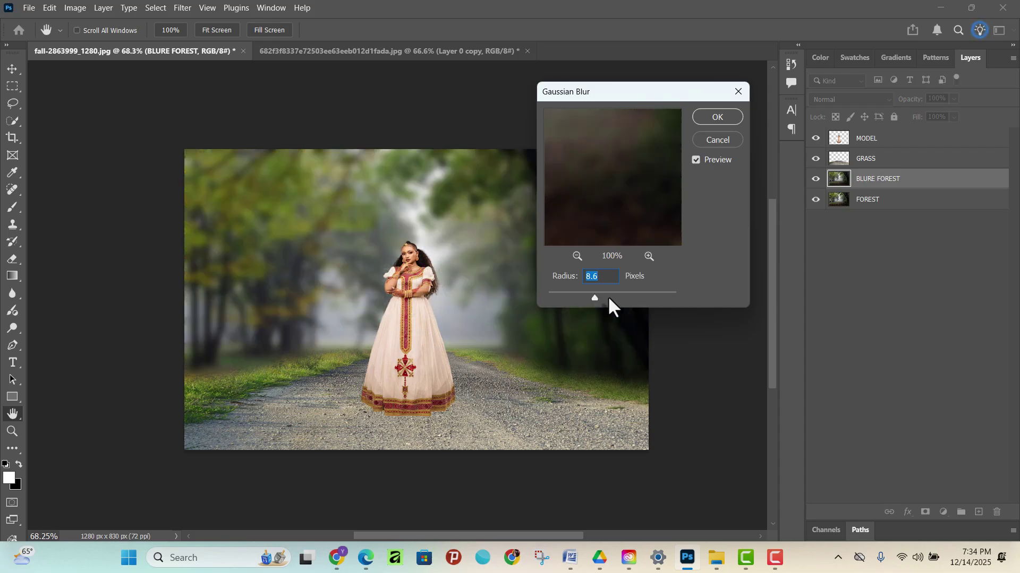
- Set the Gaussian Blur radius to 2.6 pixels, compare the forest with and without the preview, and apply the blur
left_click_drag(589, 298, 565, 295)
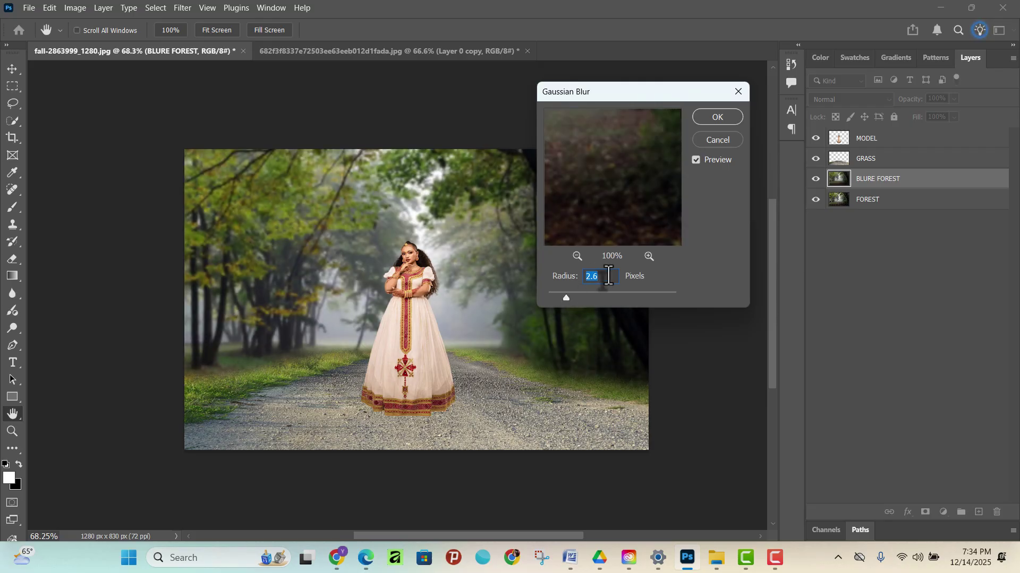
type("2.6")
left_click(696, 160)
left_click(696, 161)
left_click(695, 161)
left_click(696, 160)
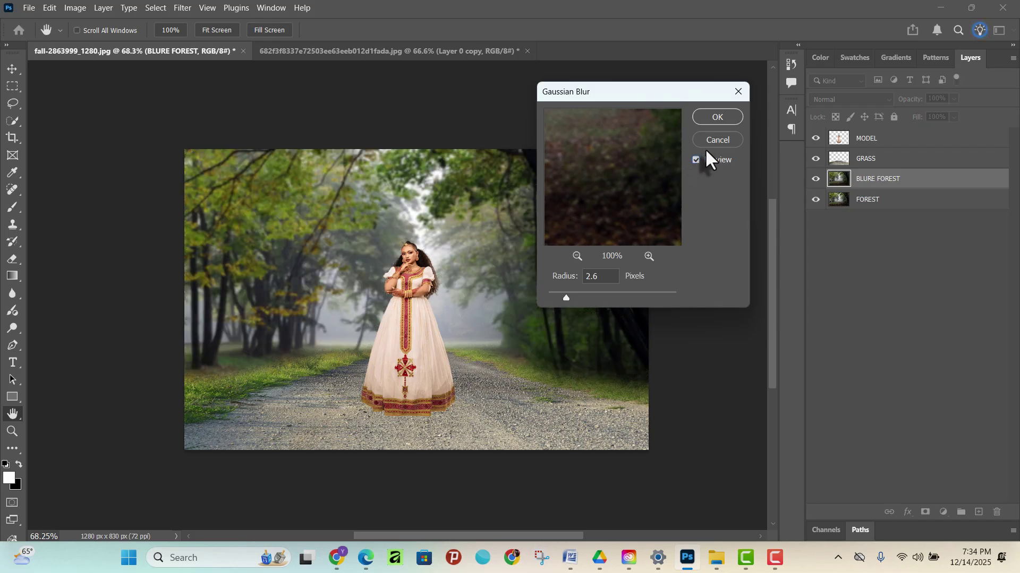
left_click(717, 117)
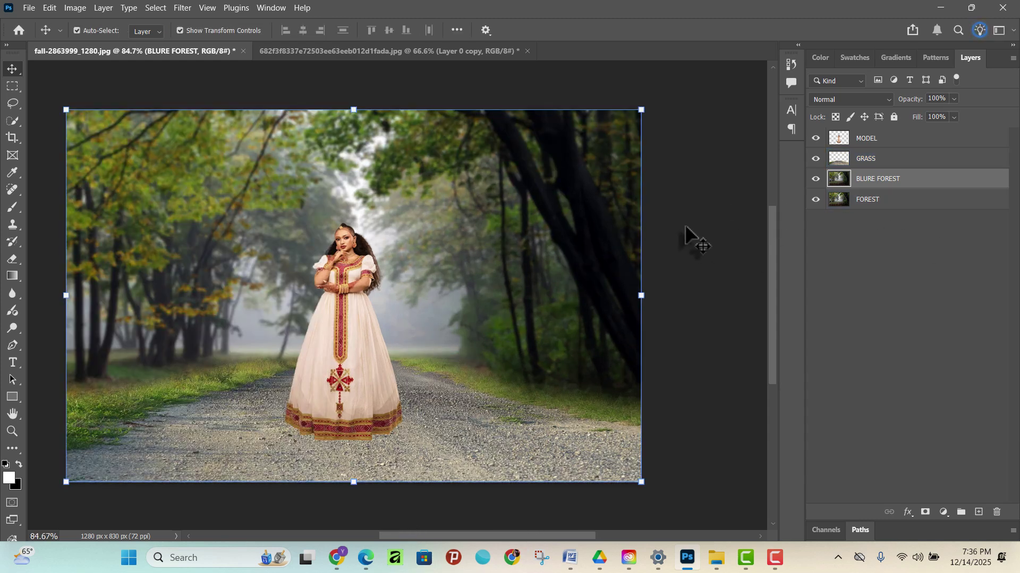
- Select only the BLURE FOREST layer and open the Selective Color adjustment for it
left_click(875, 180, "ctrl")
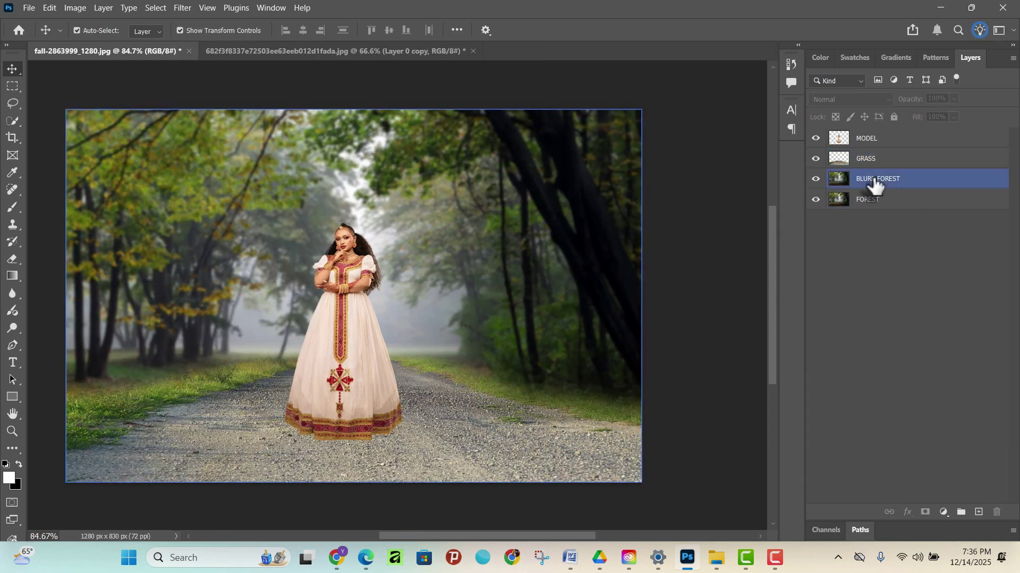
left_click(901, 182)
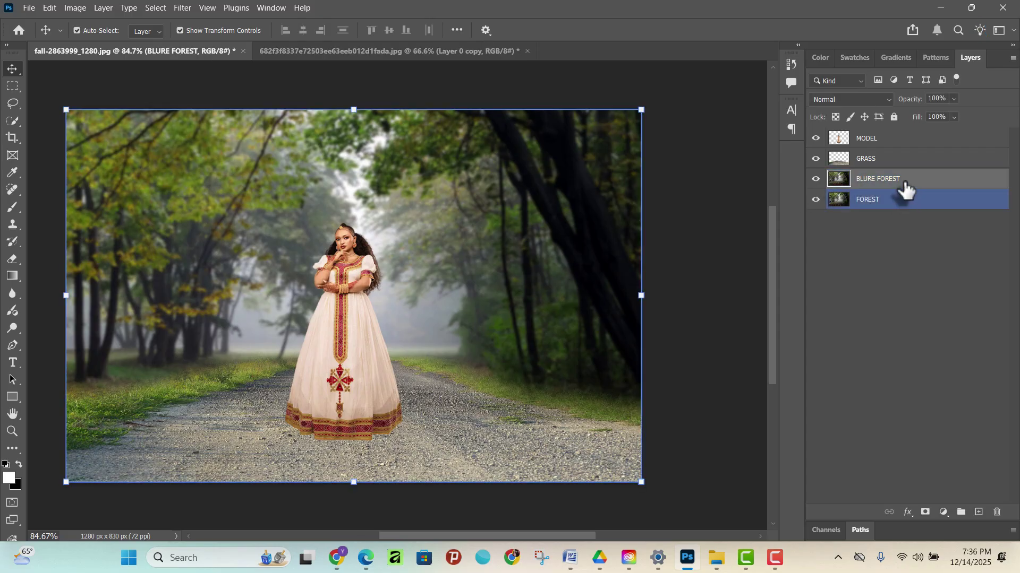
left_click(77, 7)
mouse_move(97, 38)
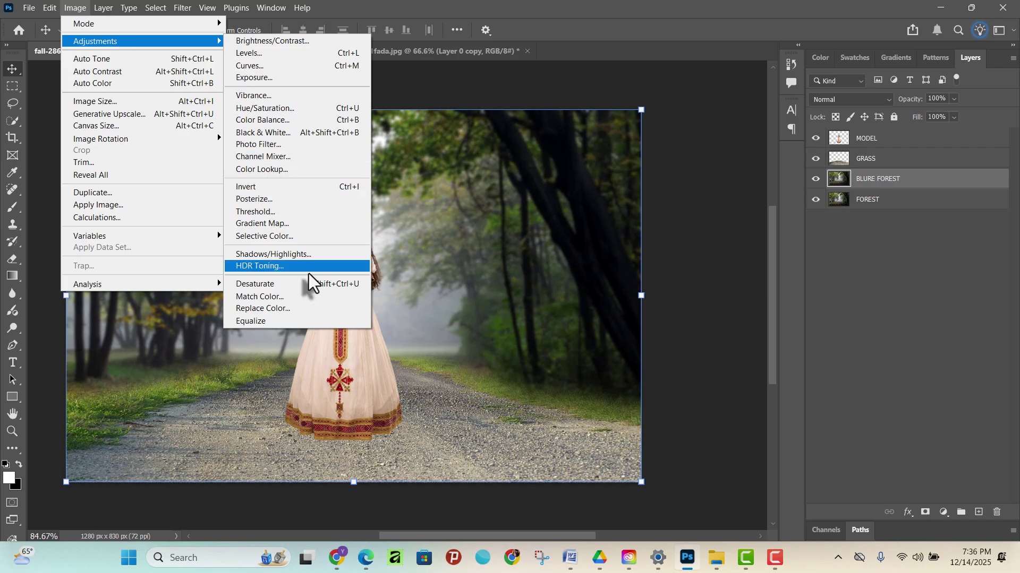
left_click(280, 235)
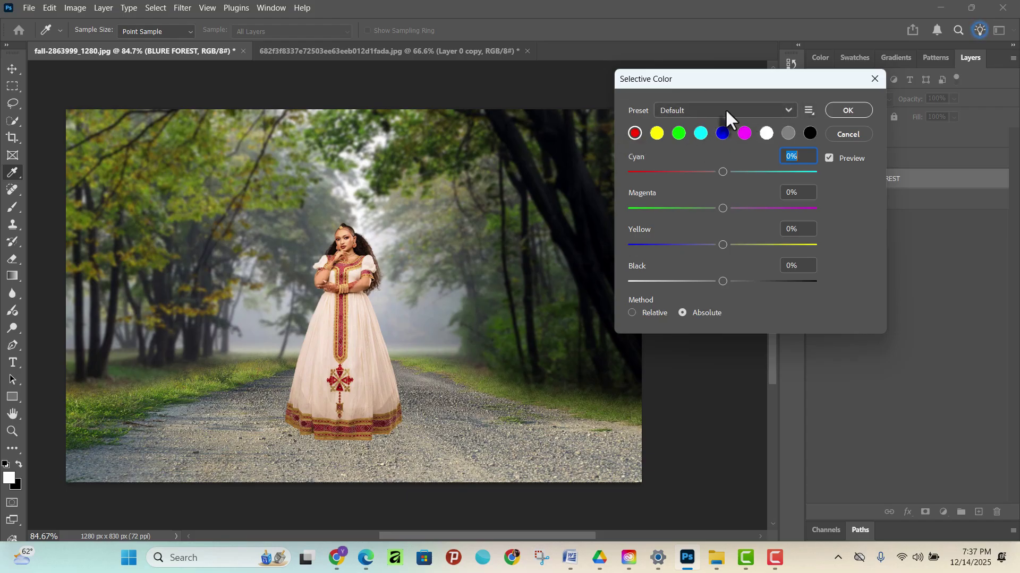
- Look through the red, yellow, green, cyan and blue color ranges available in Selective Color
left_click(657, 135)
left_click(679, 135)
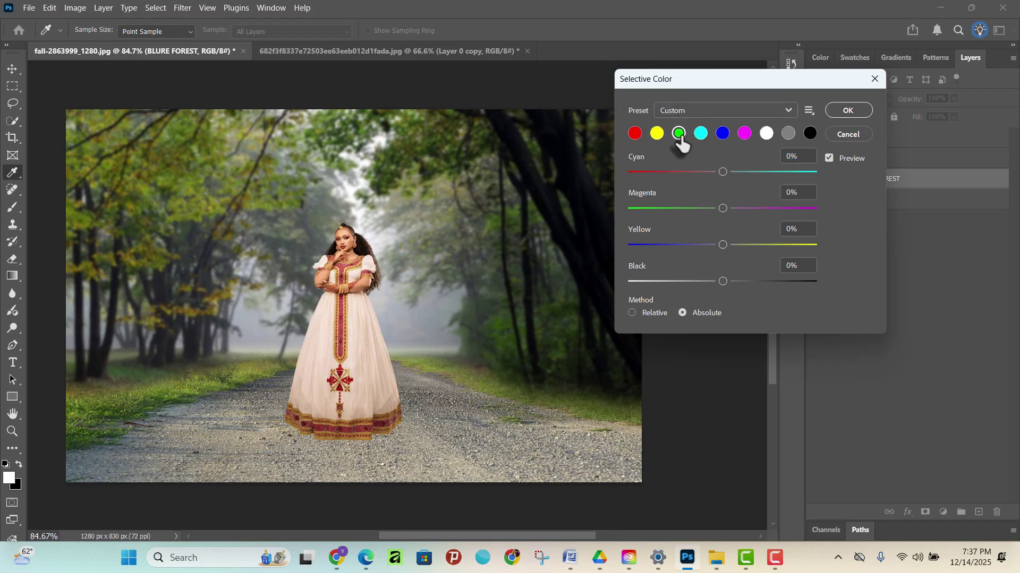
left_click(701, 135)
left_click(721, 135)
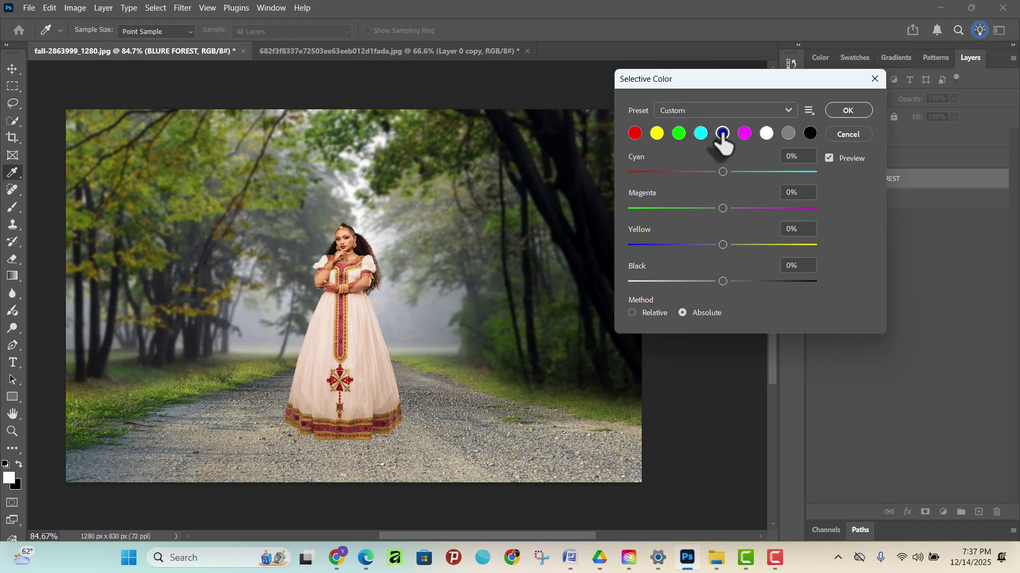
left_click(680, 135)
left_click(657, 134)
left_click(634, 134)
left_click(679, 133)
left_click(657, 134)
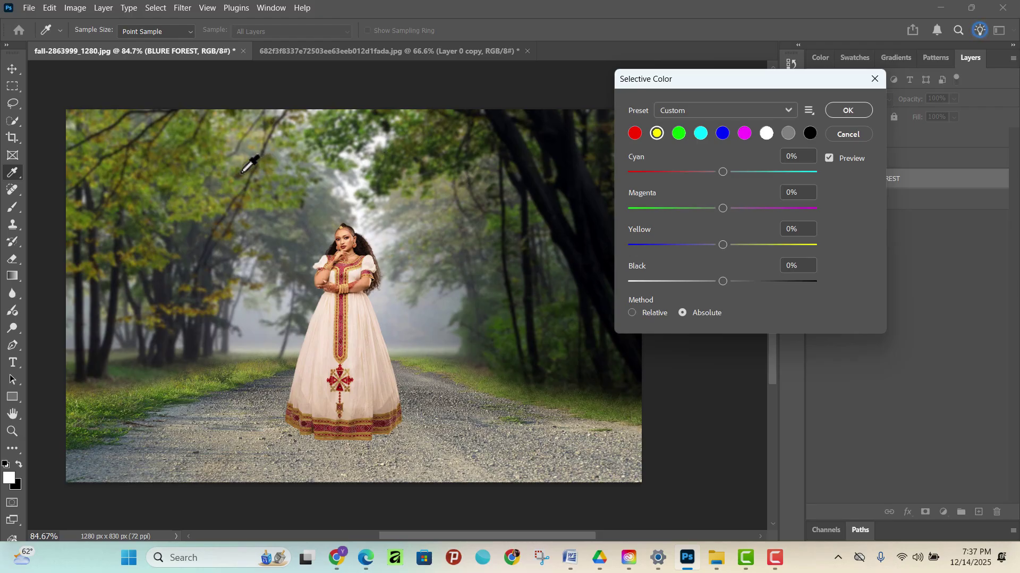
- Choose the green range and set its cyan to -100%, after testing cyan in both directions
left_click(679, 134)
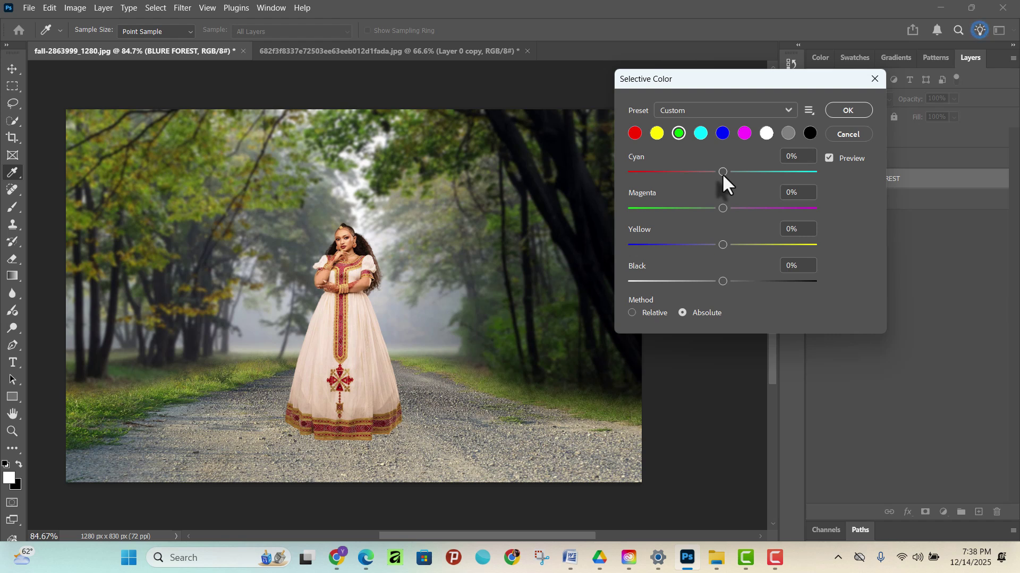
mouse_move(722, 173)
left_mouse_down()
mouse_move(843, 174)
mouse_move(607, 173)
mouse_move(752, 173)
mouse_move(721, 171)
left_mouse_up()
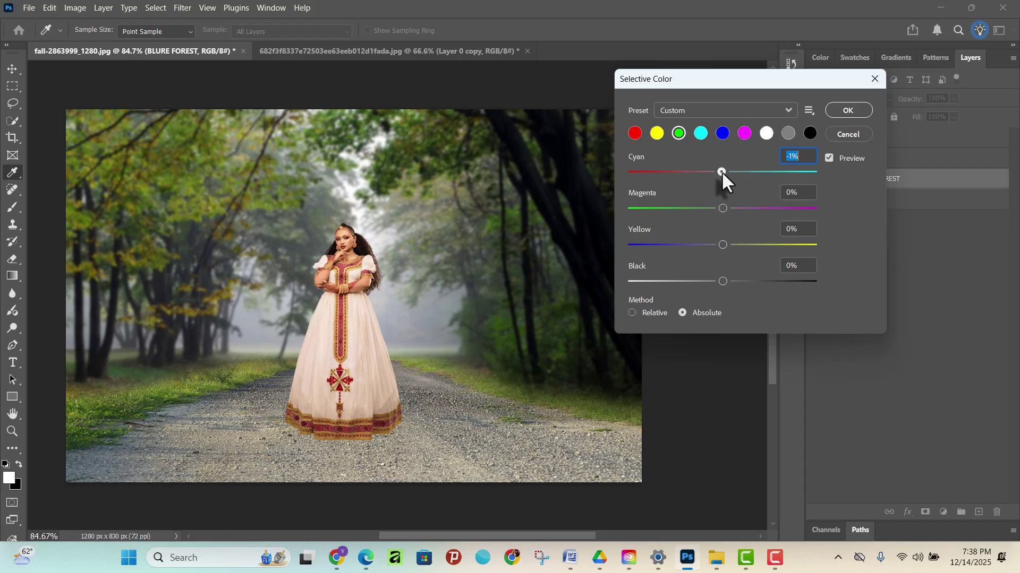
mouse_move(722, 171)
left_mouse_down()
mouse_move(734, 169)
mouse_move(722, 173)
left_mouse_up()
left_click_drag(722, 171, 631, 171)
left_click_drag(631, 171, 767, 193)
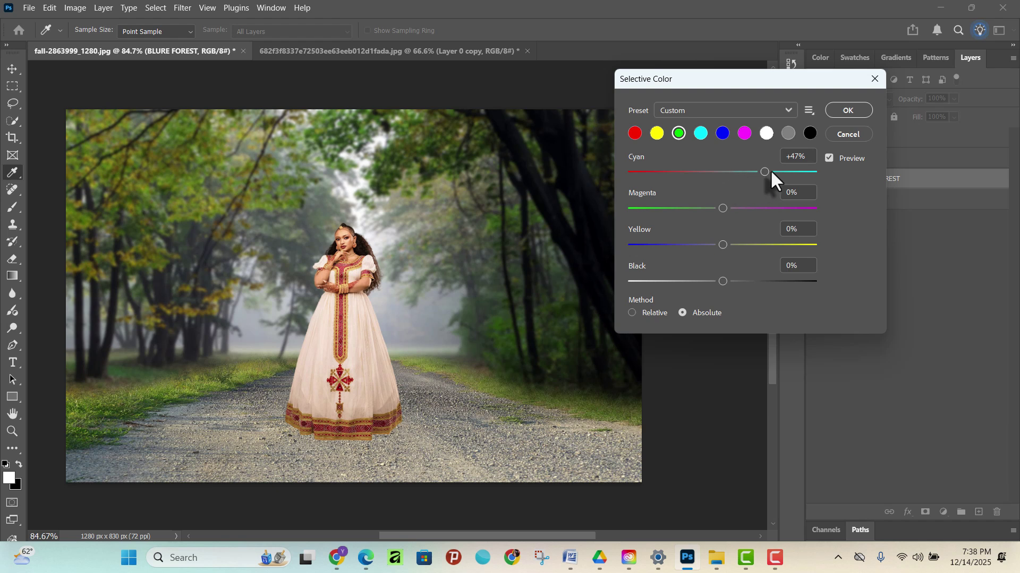
left_click_drag(769, 171, 731, 170)
left_click_drag(728, 171, 574, 174)
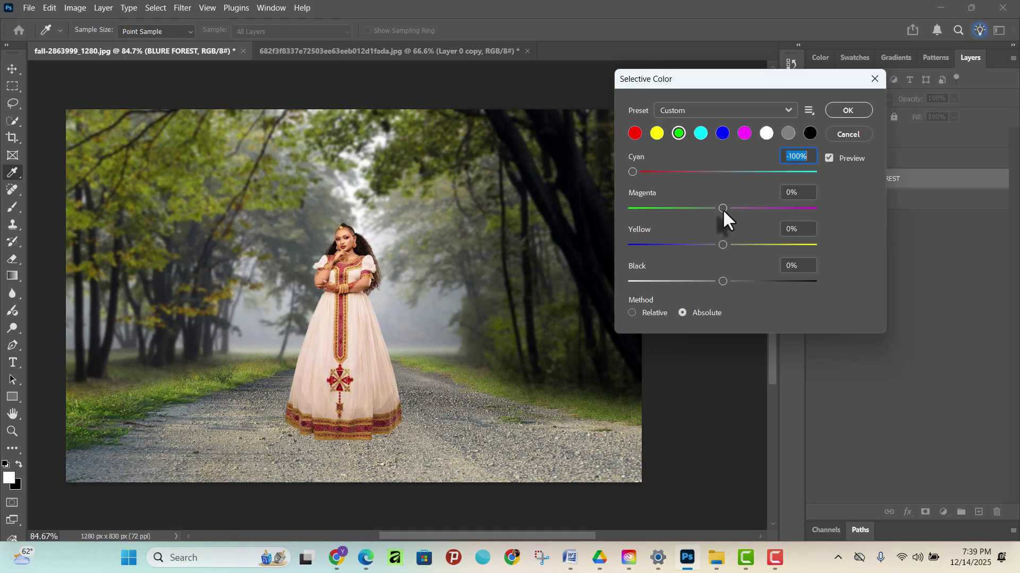
- Try magenta at +100% and -100% on the greens, resetting it to 0%
left_click_drag(722, 209, 810, 212)
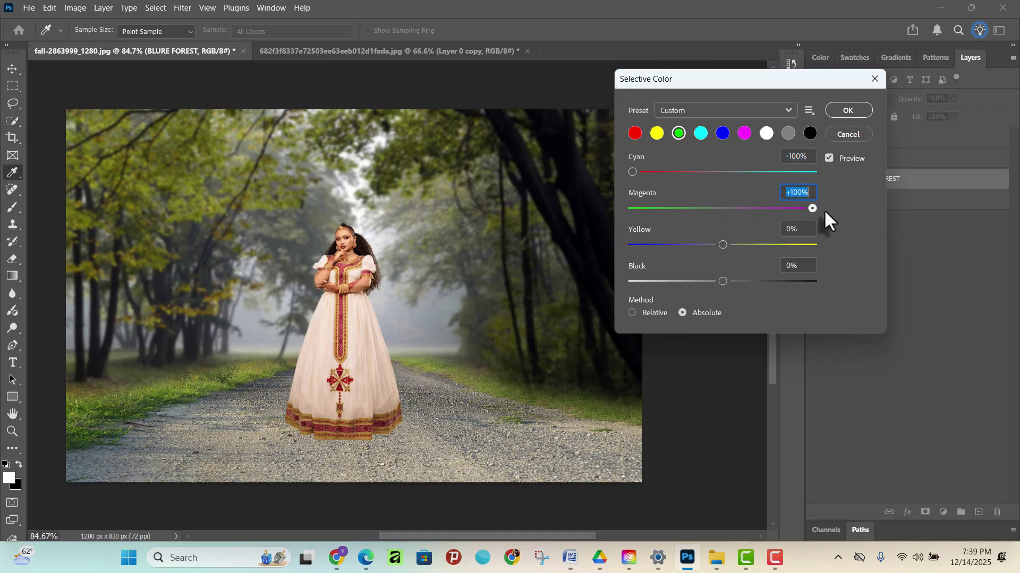
left_click_drag(751, 204, 839, 223)
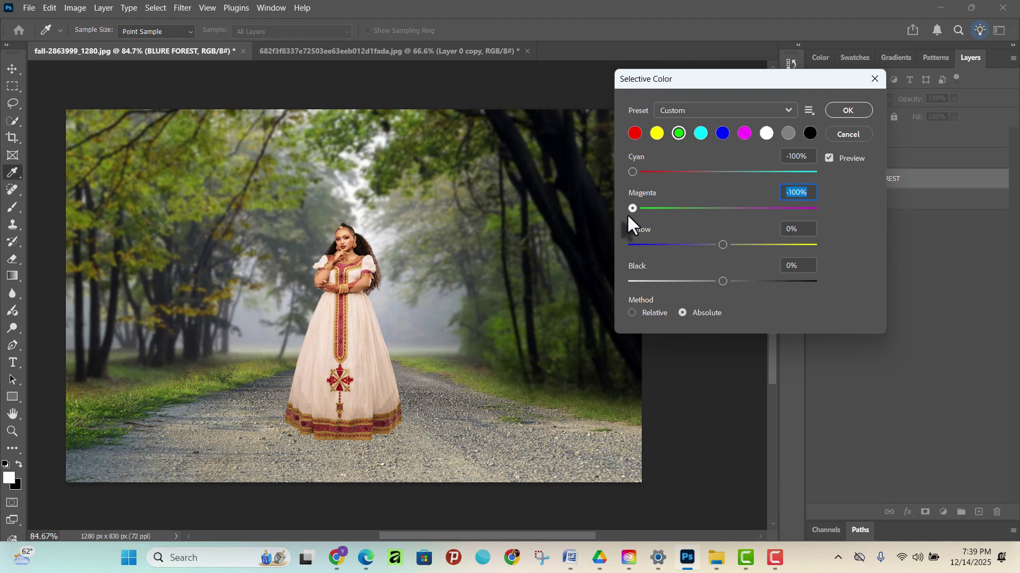
left_click_drag(631, 215, 805, 219)
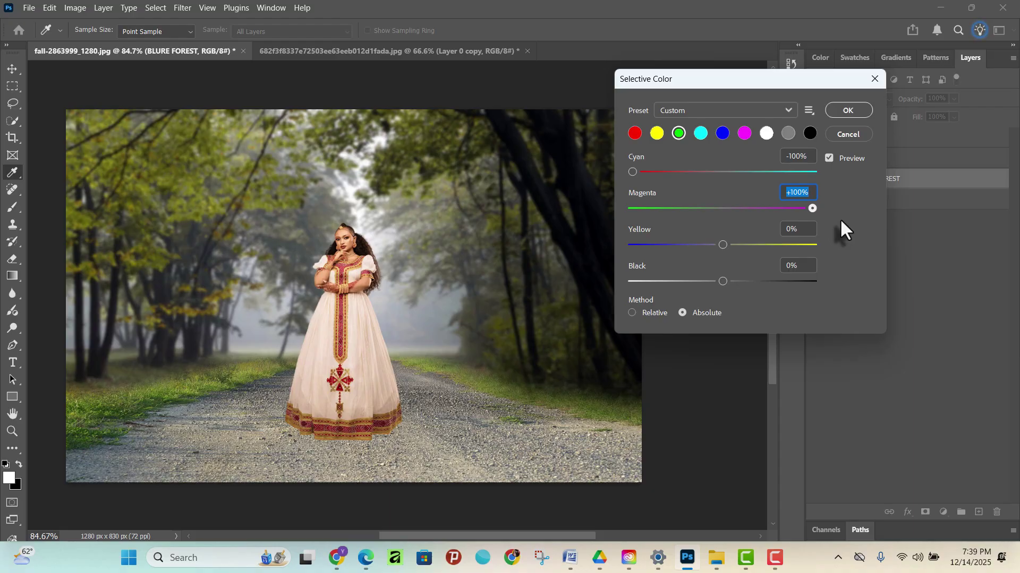
left_click_drag(812, 208, 736, 218)
type("0")
- Try yellow at +41% and +25% and magenta at +6% on the greens, resetting both to 0%
left_click(721, 250)
left_click_drag(724, 245, 760, 245)
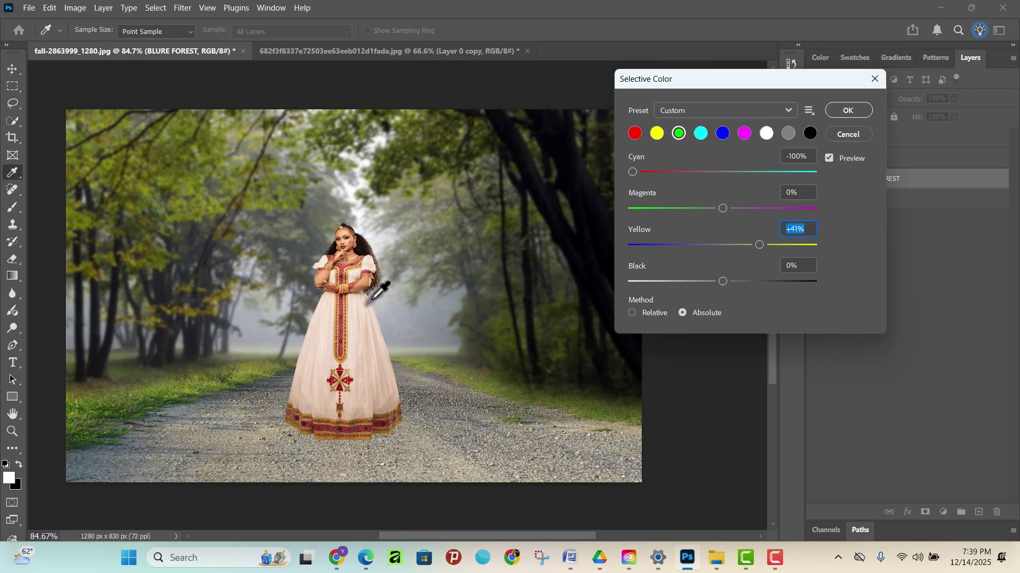
mouse_move(758, 245)
left_mouse_down()
mouse_move(749, 245)
mouse_move(844, 249)
mouse_move(609, 239)
mouse_move(791, 247)
mouse_move(743, 249)
left_mouse_up()
left_click_drag(722, 208, 645, 208)
left_click_drag(763, 227, 728, 216)
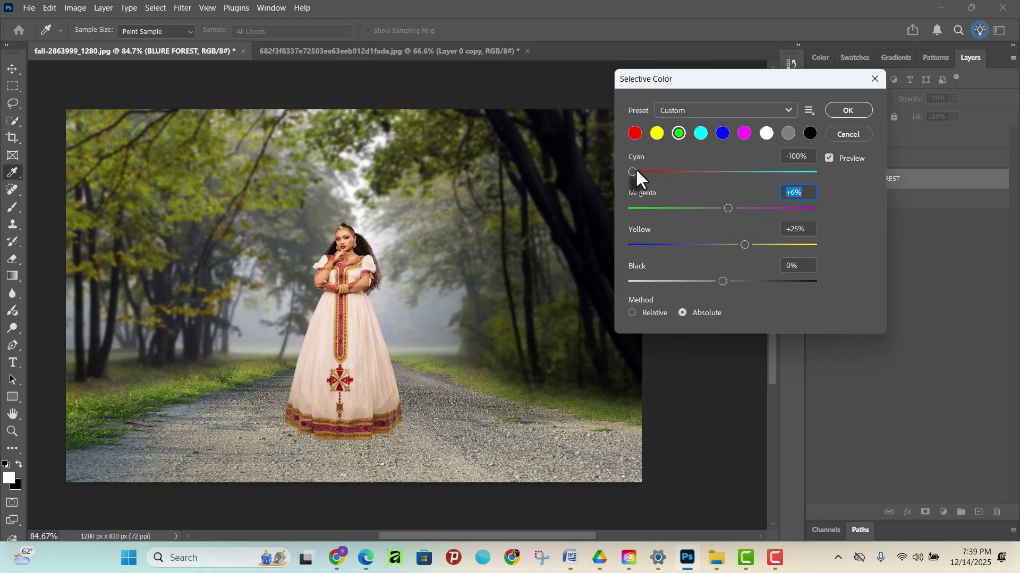
mouse_move(634, 169)
left_mouse_down()
mouse_move(791, 173)
mouse_move(632, 181)
left_mouse_up()
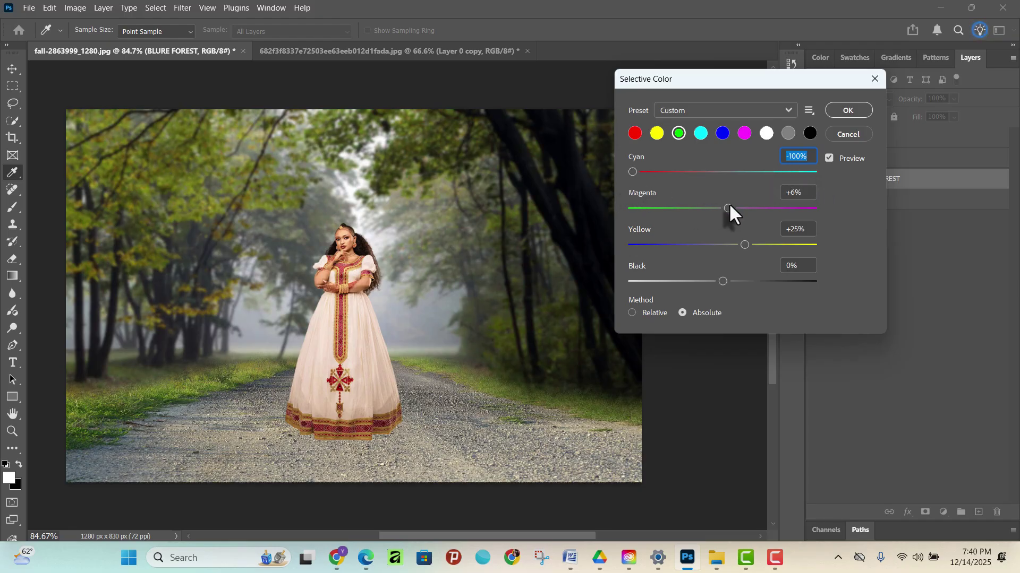
left_click_drag(725, 211, 724, 210)
type("0")
left_click(801, 225)
type("0")
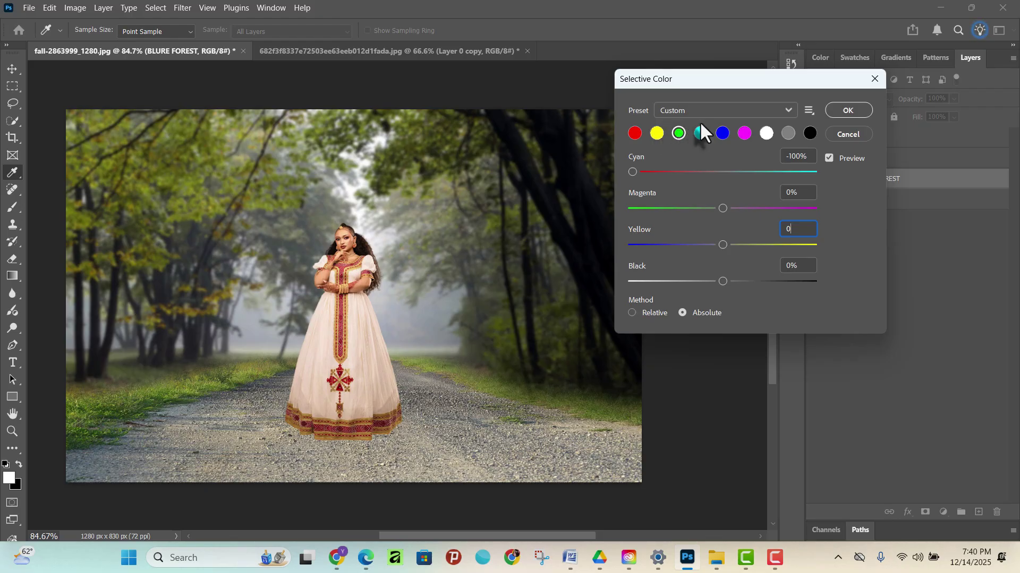
- Switch to the yellow range, test cyan at +100% and -100%, and set it to -67%
left_click(657, 133)
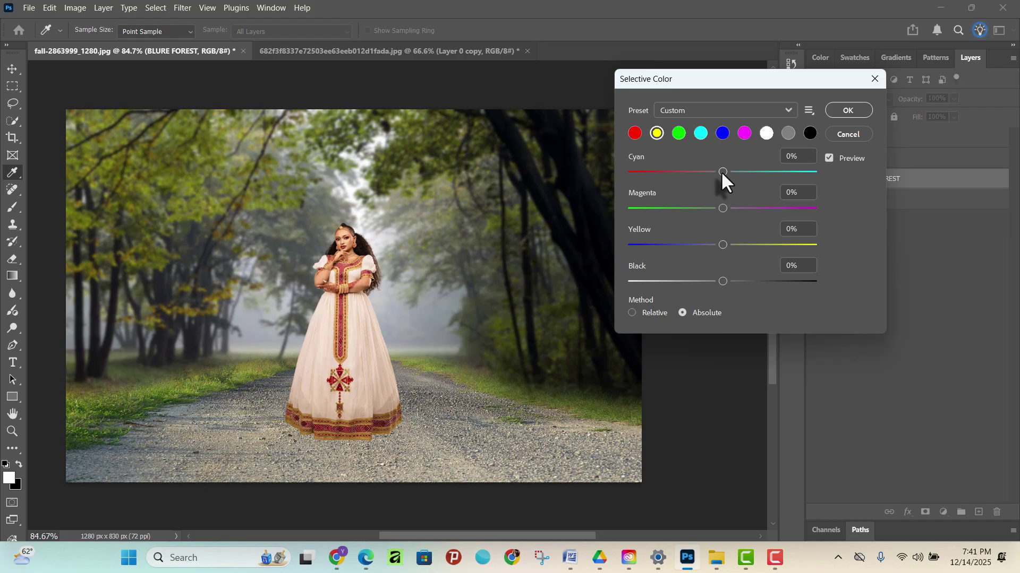
left_click_drag(721, 171, 891, 177)
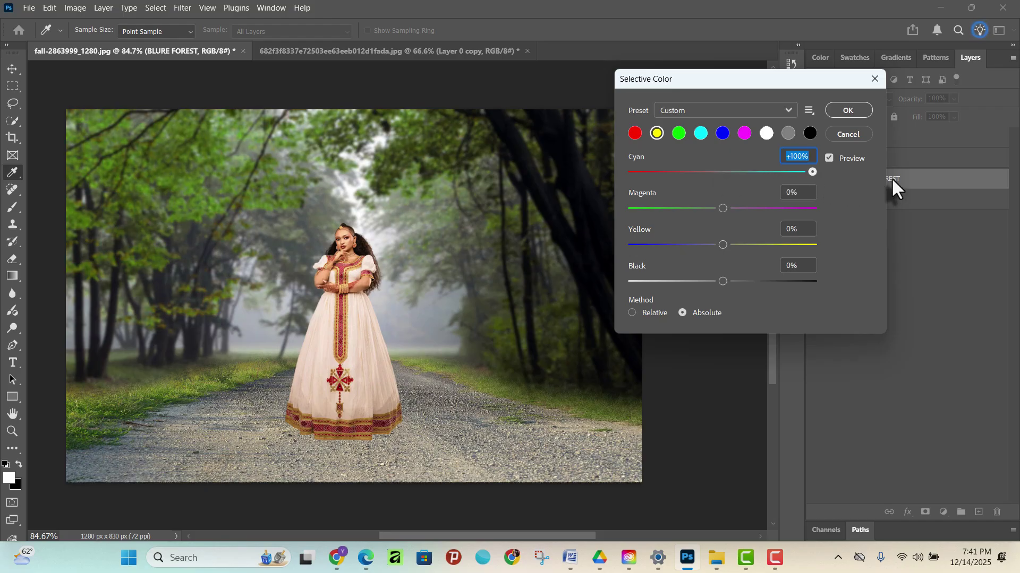
left_click_drag(811, 172, 828, 185)
left_click_drag(740, 176, 620, 164)
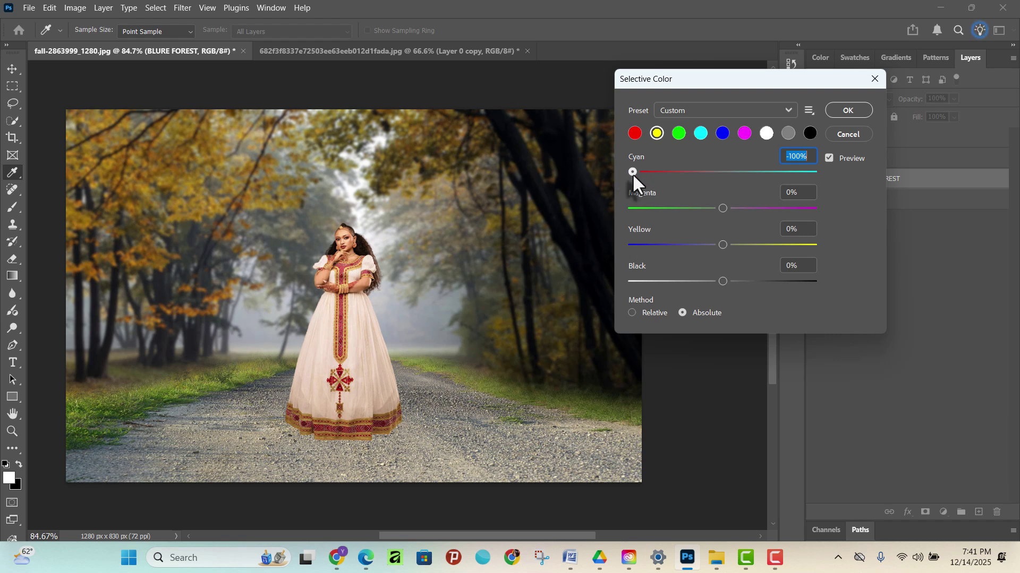
left_click_drag(632, 173, 667, 176)
mouse_move(668, 170)
left_mouse_down()
mouse_move(609, 173)
mouse_move(709, 177)
mouse_move(664, 180)
left_mouse_up()
- Set magenta in the yellow range to +17%, after testing it at +100% and -100%
left_click_drag(722, 208, 822, 193)
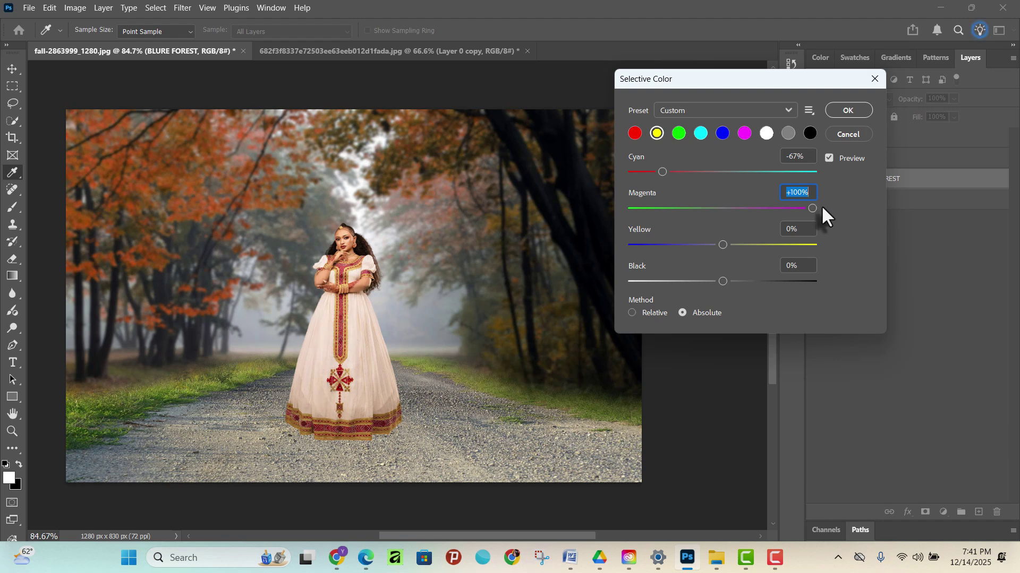
left_click_drag(812, 209, 627, 209)
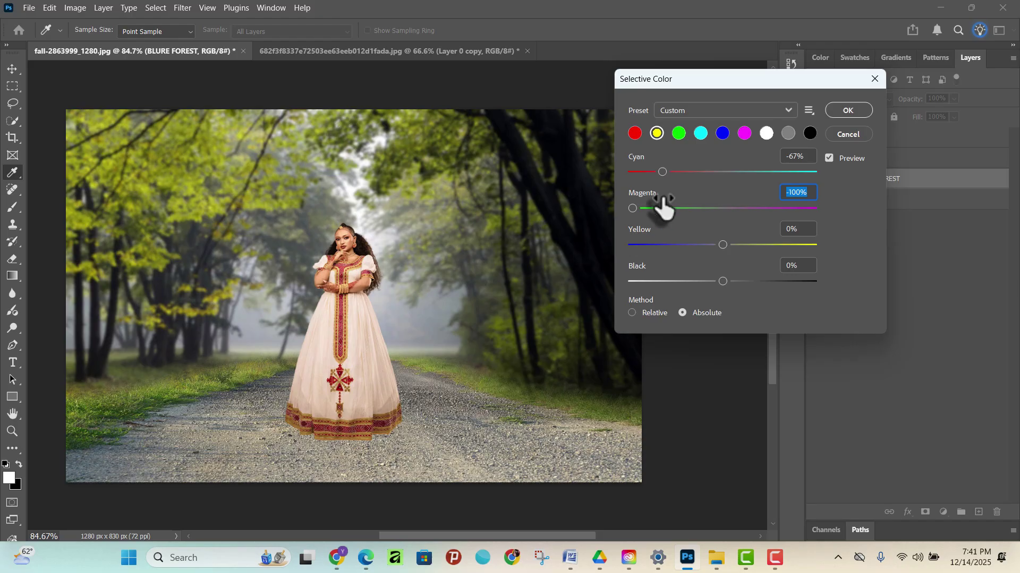
left_click_drag(637, 210, 732, 215)
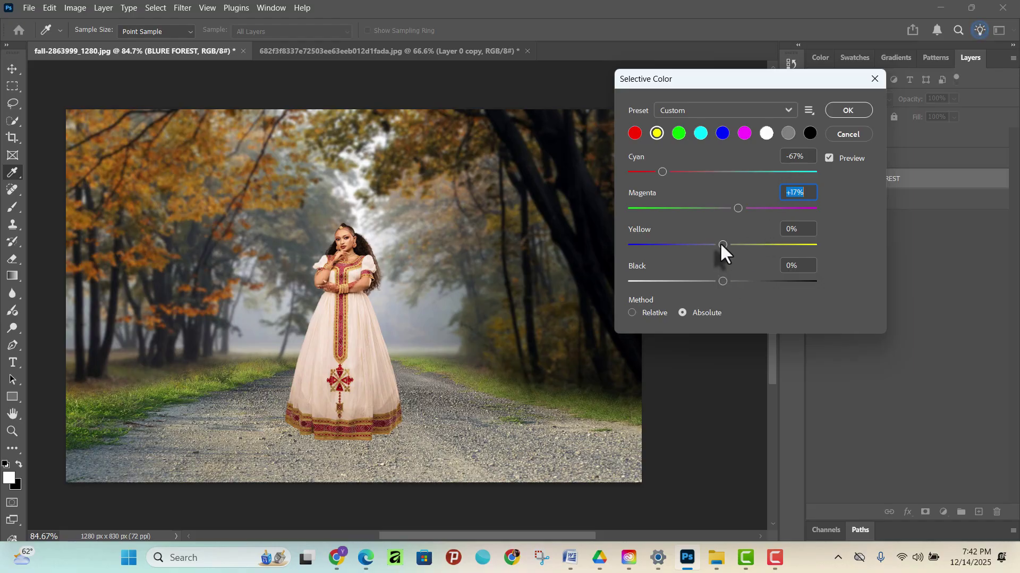
- Set yellow in the yellow range to -9%, after testing it at +100% and -100%
left_click_drag(721, 244, 797, 247)
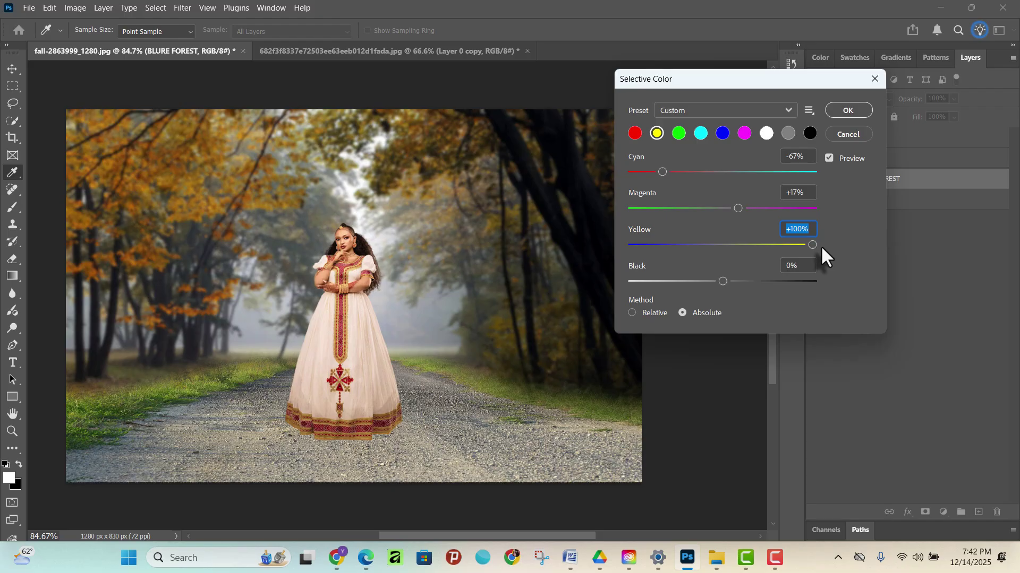
left_click_drag(810, 245, 610, 240)
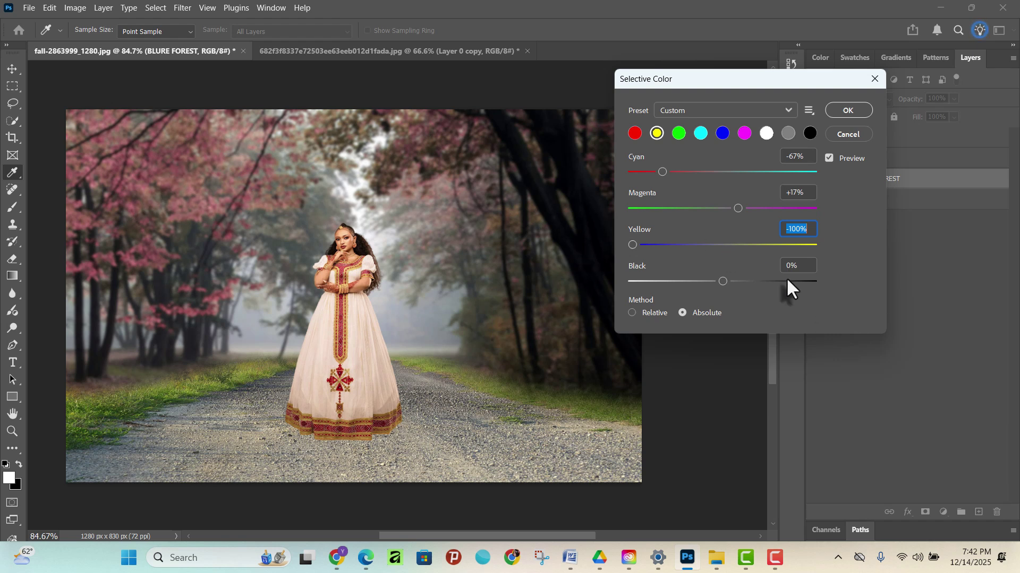
left_click_drag(632, 245, 714, 259)
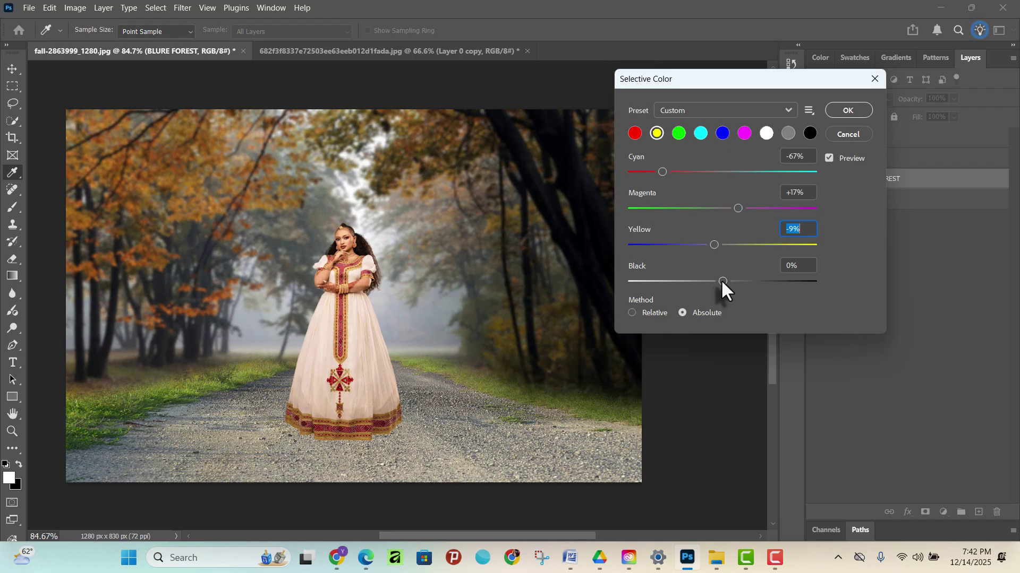
- Try black at -100%, +62% and -12% in the yellow range, resetting it to 0%
left_click_drag(721, 280, 613, 280)
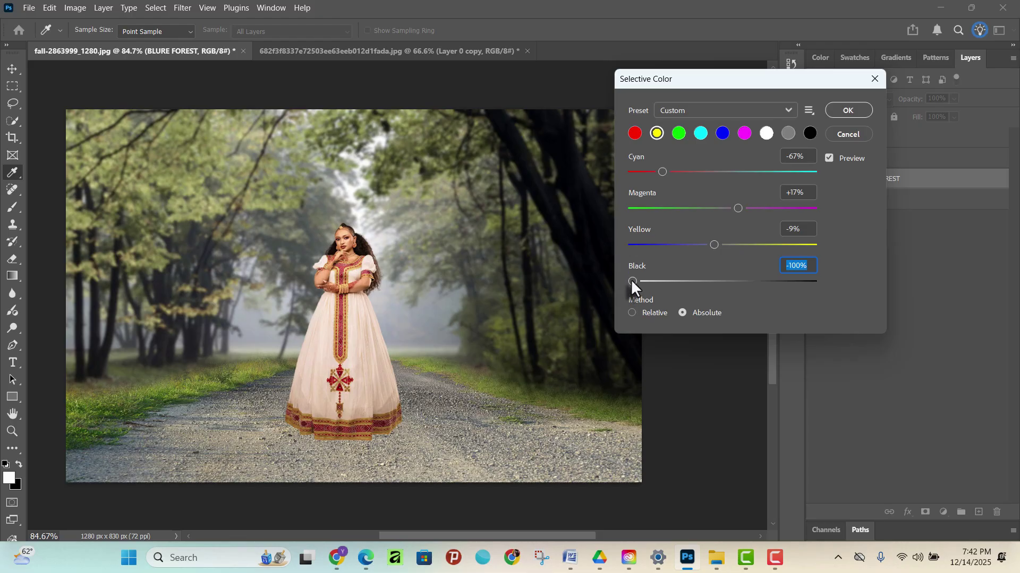
left_click_drag(632, 281, 884, 284)
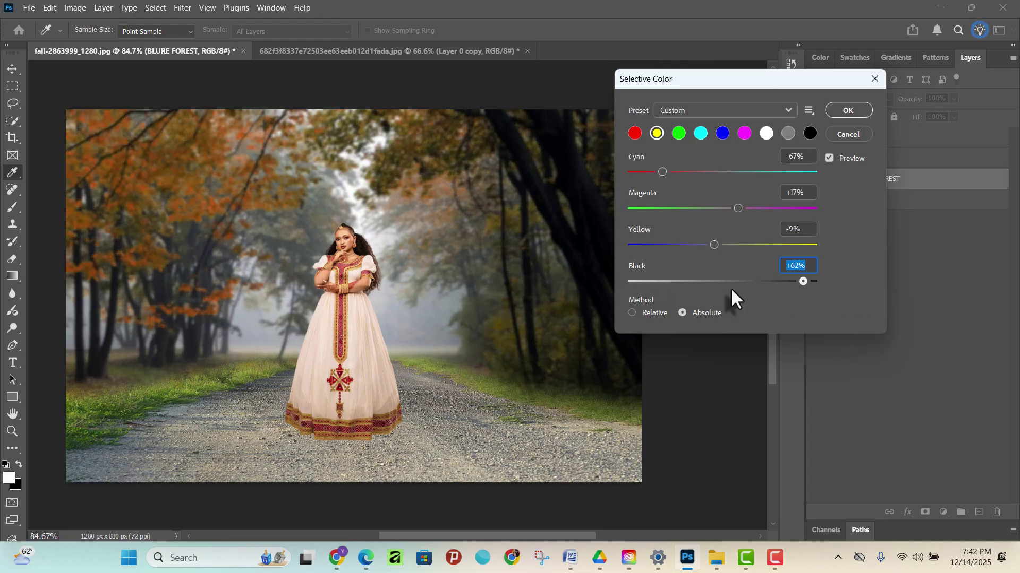
mouse_move(730, 287)
left_mouse_down()
mouse_move(686, 287)
mouse_move(710, 285)
left_mouse_up()
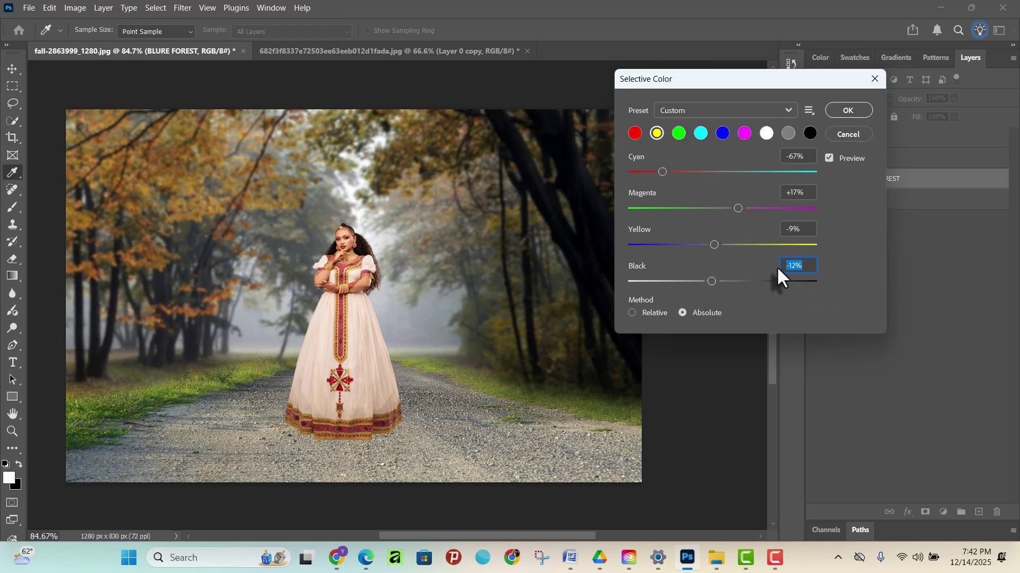
type("0")
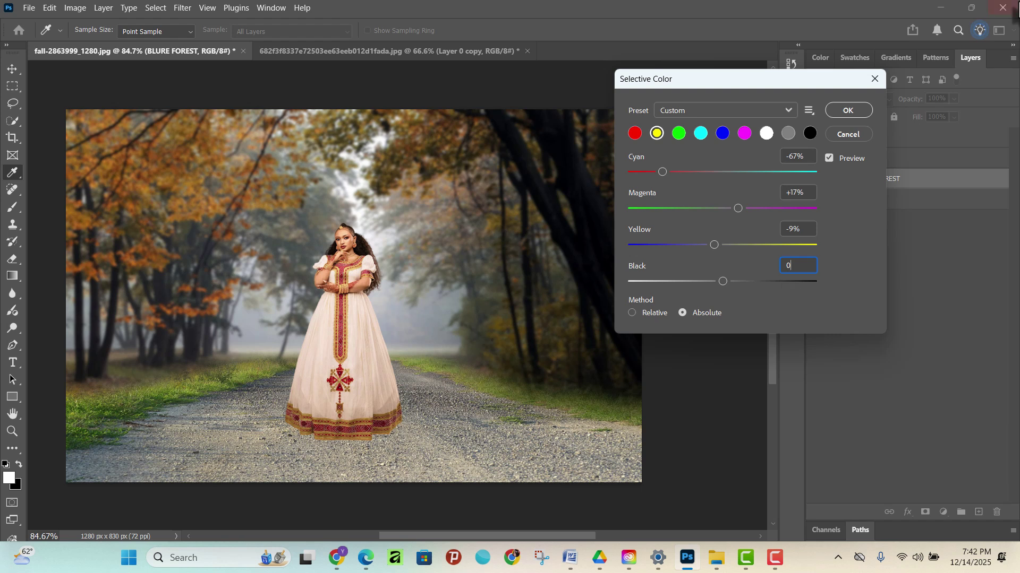
- Check the preview, apply the Selective Color adjustment to the BLURE FOREST layer, and deselect the layer
left_click(829, 159)
left_click(847, 110)
key("v")
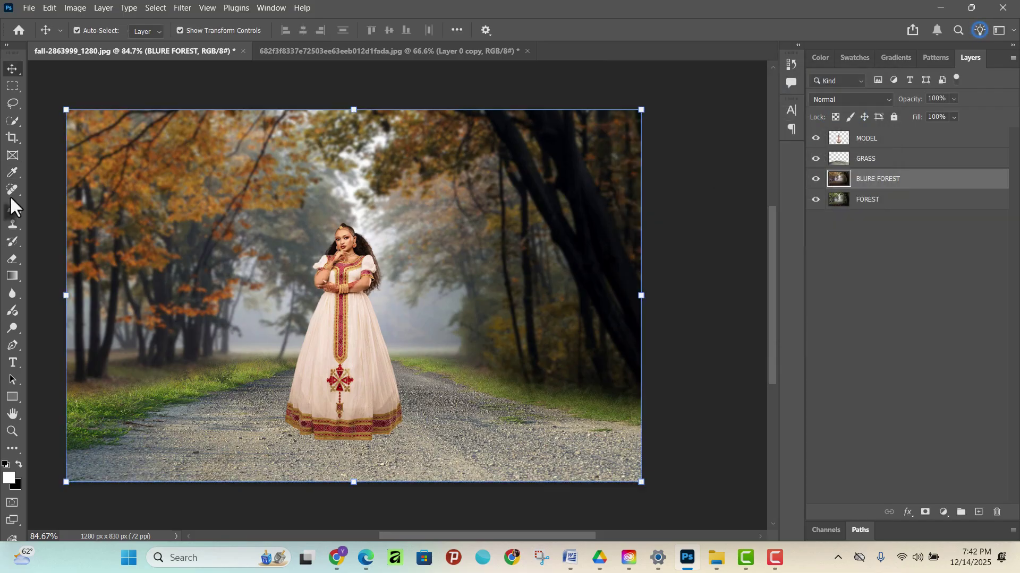
left_click(45, 222)
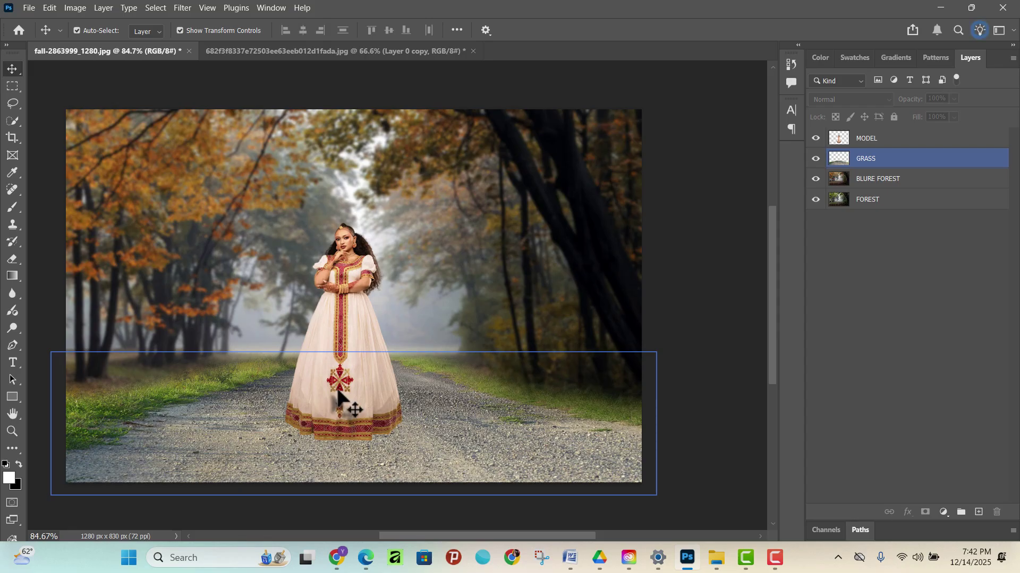
- Open Selective Color on the GRASS layer and set cyan in the yellow range to -56%, after testing +100%
left_click(909, 164)
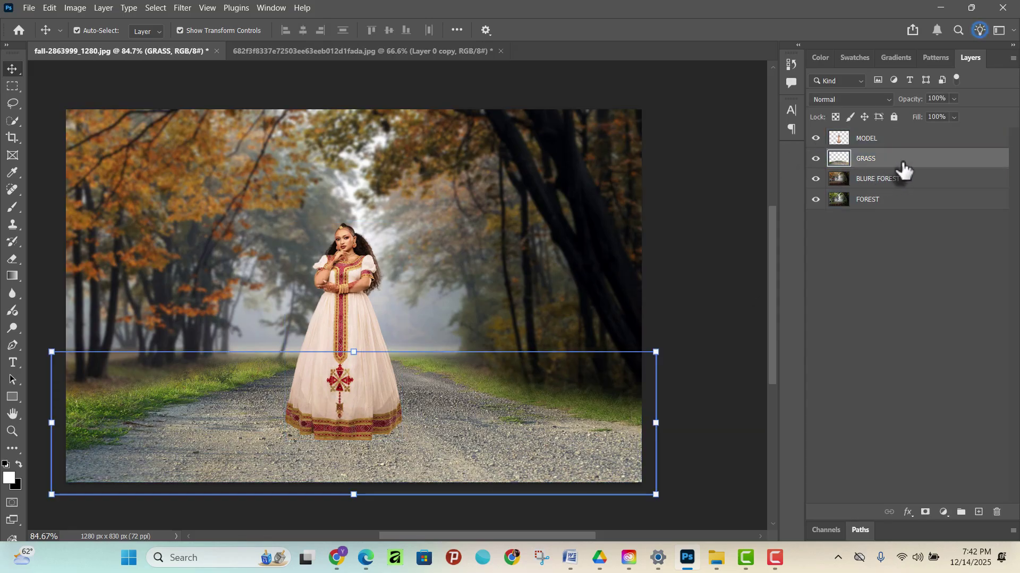
left_click(69, 6)
mouse_move(95, 41)
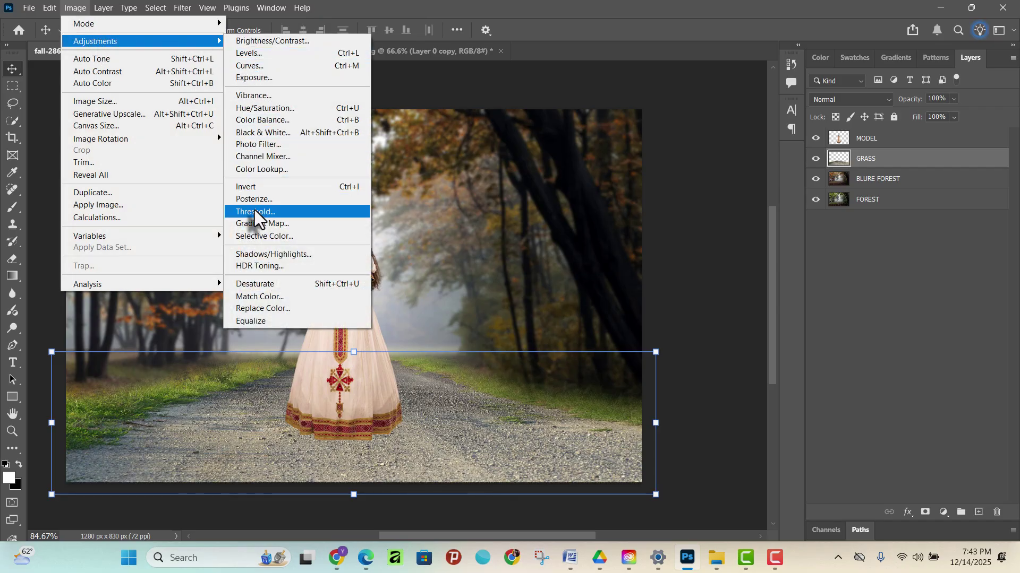
left_click(264, 237)
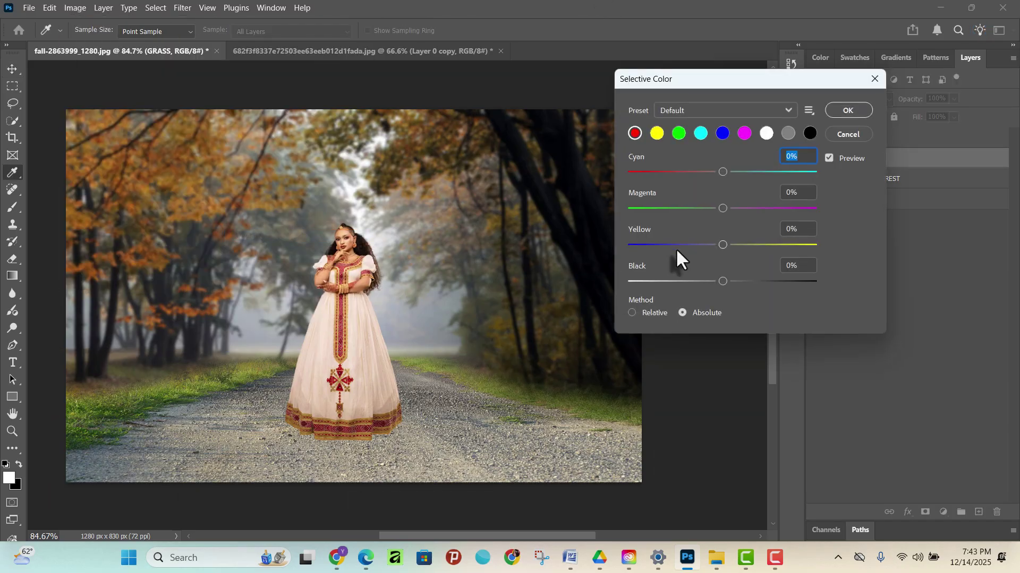
left_click(655, 136)
left_click(720, 175)
left_click_drag(719, 176, 868, 194)
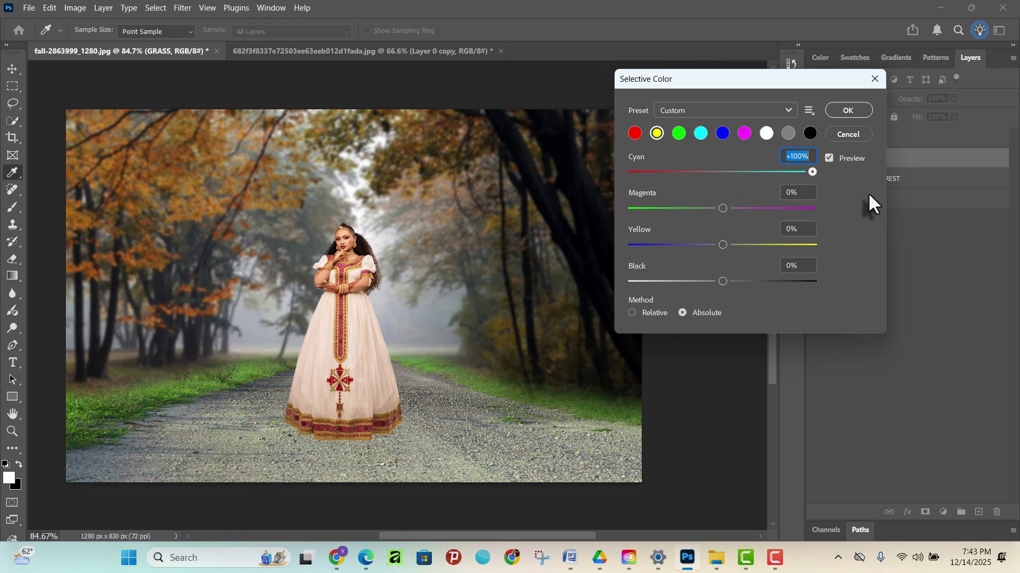
left_click_drag(812, 172, 848, 180)
left_click_drag(718, 171, 670, 172)
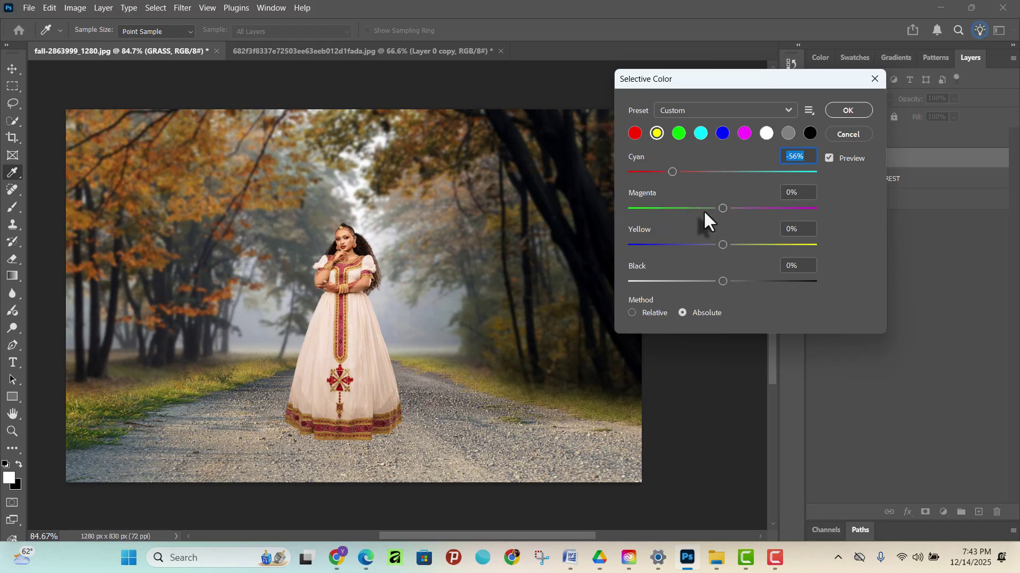
- Set the grass yellows' magenta to +19%, after testing +25%, and their yellow to -7%
left_click_drag(723, 209, 747, 221)
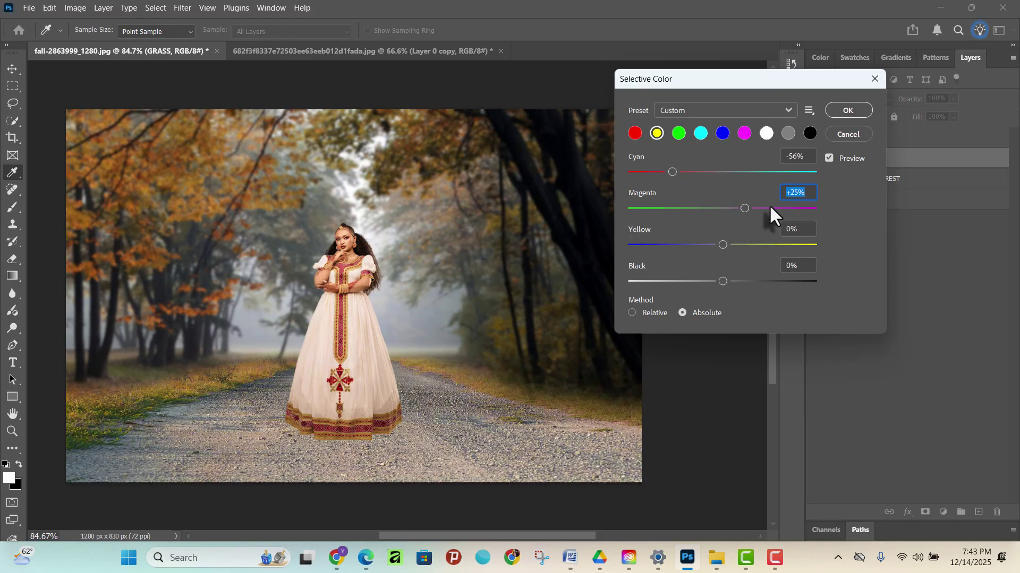
mouse_move(744, 210)
left_mouse_down()
mouse_move(729, 209)
mouse_move(737, 215)
left_mouse_up()
mouse_move(722, 245)
left_mouse_down()
mouse_move(570, 245)
mouse_move(840, 247)
mouse_move(732, 255)
mouse_move(759, 253)
mouse_move(670, 243)
mouse_move(714, 245)
left_mouse_up()
- Test black on the grass yellows, reset it to 0%, and apply the Selective Color adjustment
left_click_drag(720, 283, 867, 297)
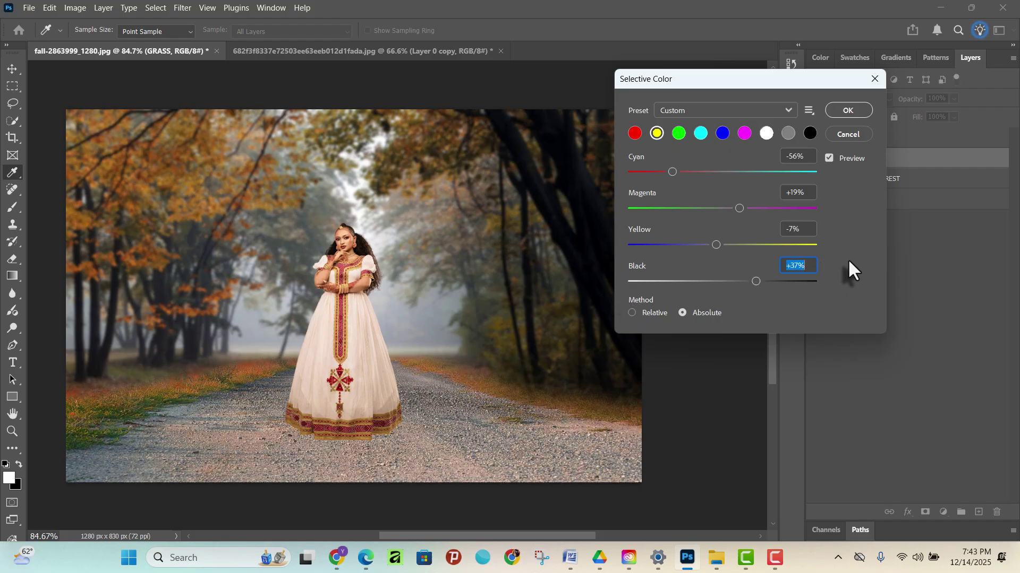
type("0")
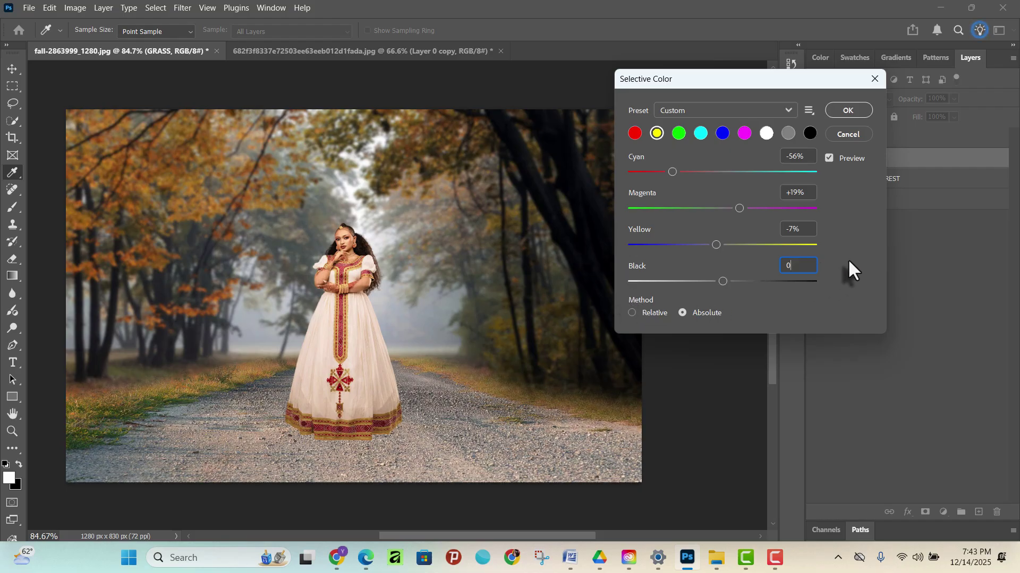
left_click(828, 157)
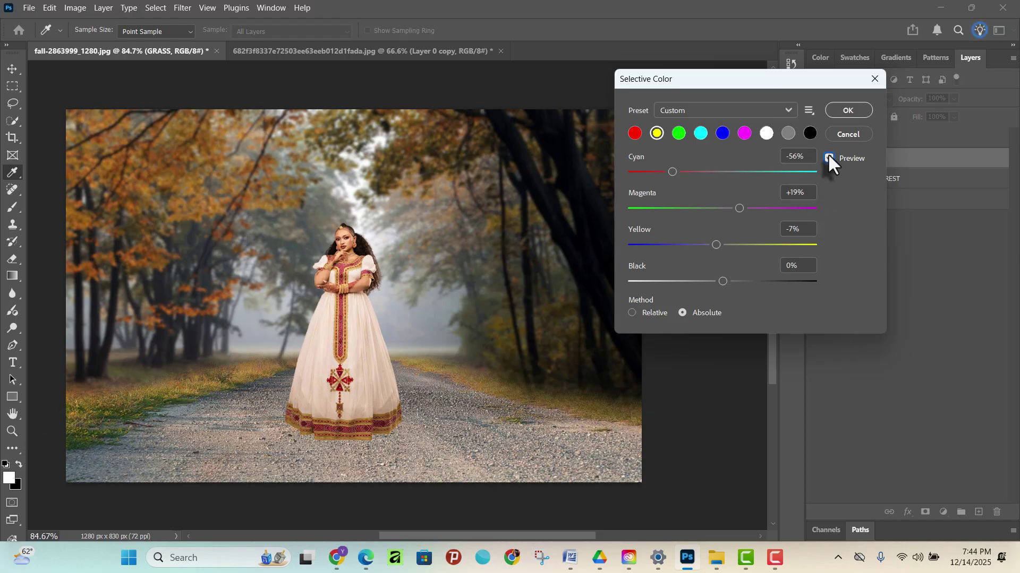
left_click(847, 111)
key("v")
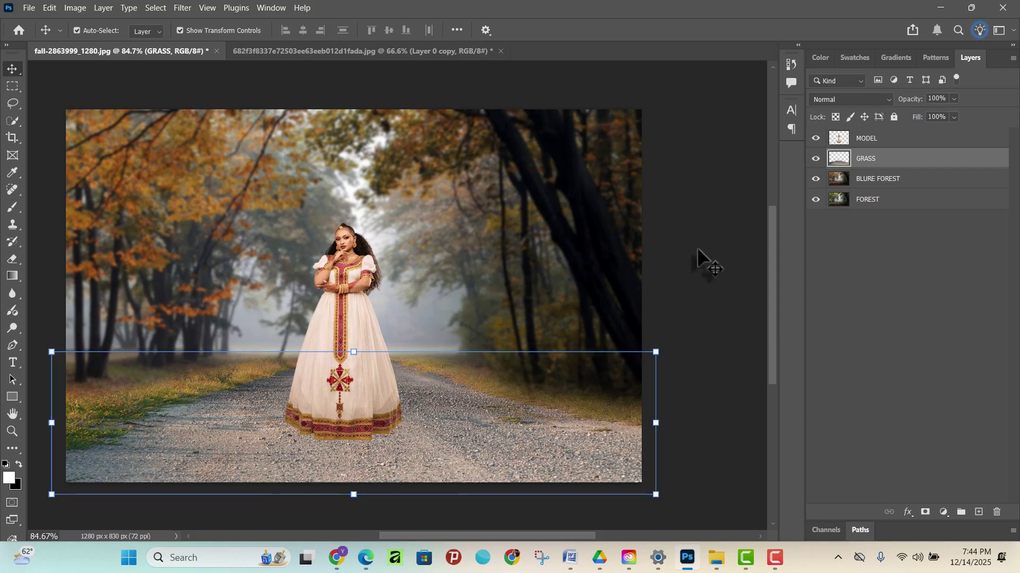
left_click(698, 271)
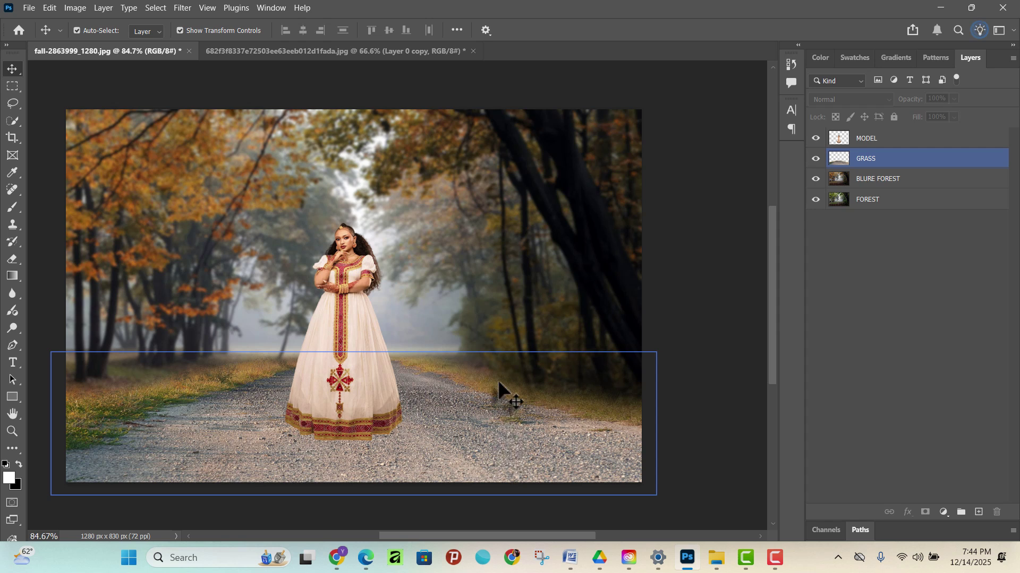
- Examine how the woman, the recolored grass and the blurred autumn forest blend together in the composite
left_click(530, 245)
left_click(454, 478)
left_click(505, 239)
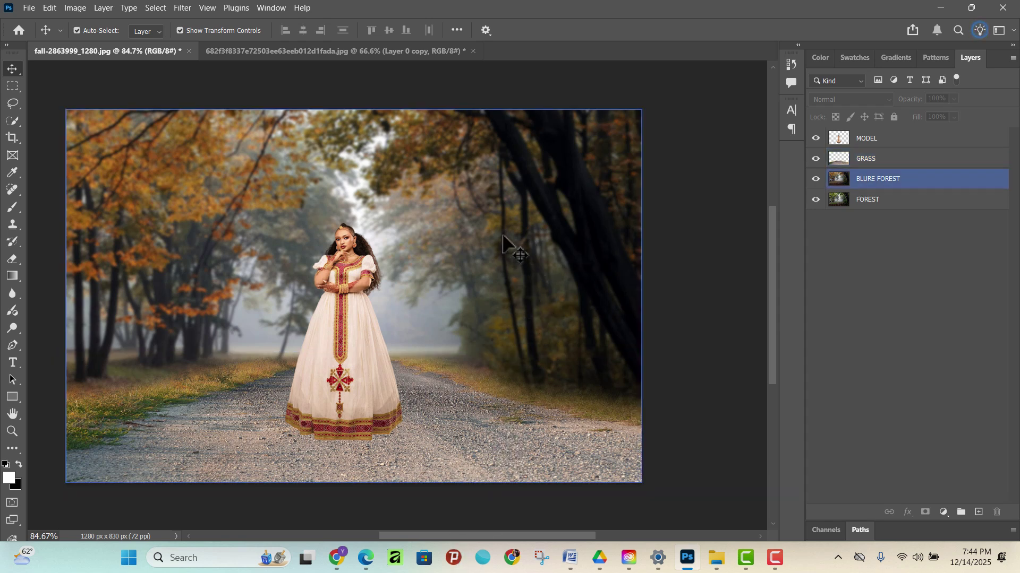
left_click(644, 462)
left_click(627, 473)
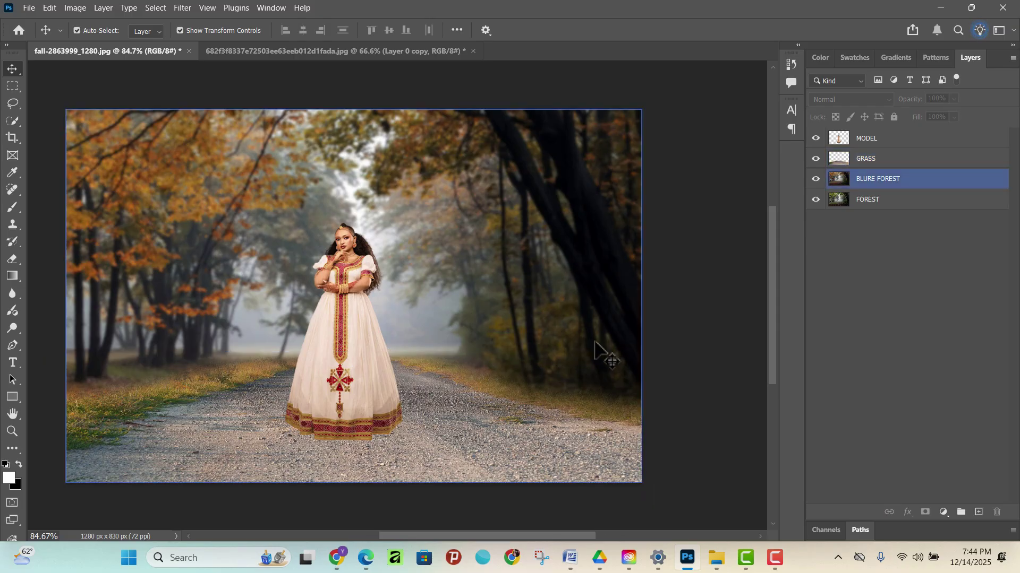
left_click(902, 239)
left_click(327, 286)
scroll(329, 289, "down", 1)
scroll(329, 289, "up", 2)
scroll(329, 289, "down", 2)
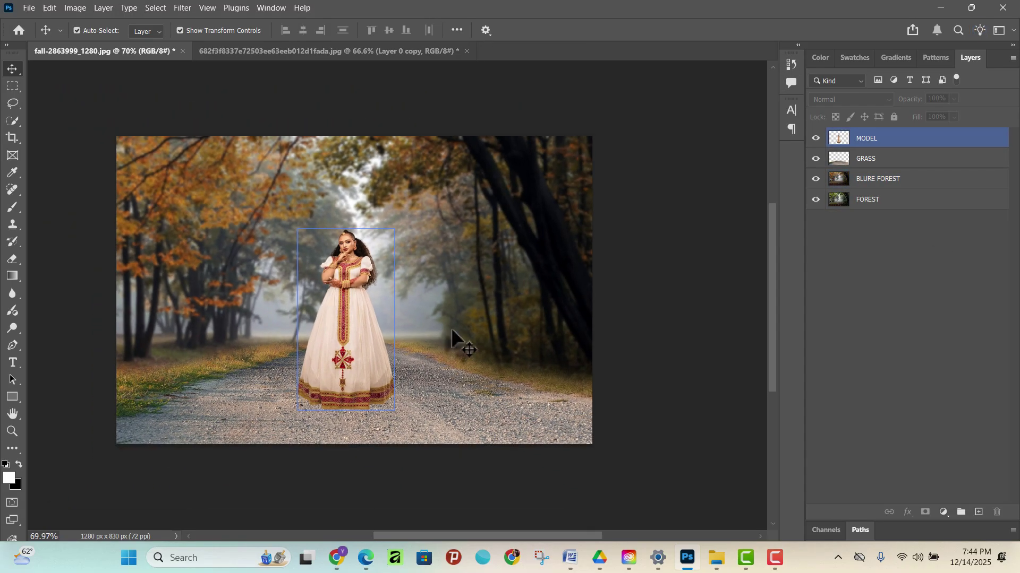
left_click(455, 336)
left_click(696, 326)
left_click(382, 455)
scroll(271, 420, "up", 1)
left_click(271, 420)
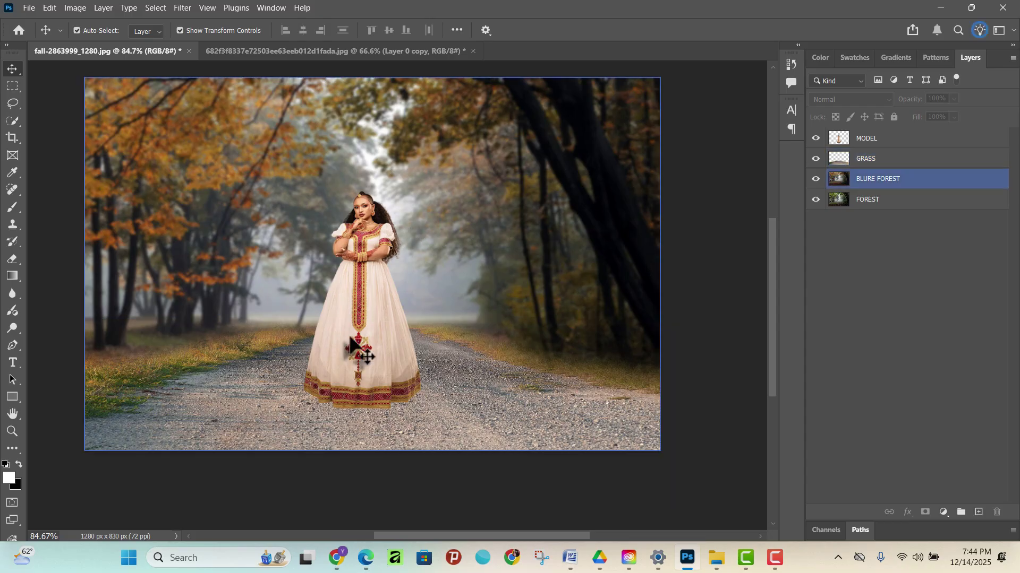
left_click(359, 353)
left_click(399, 478)
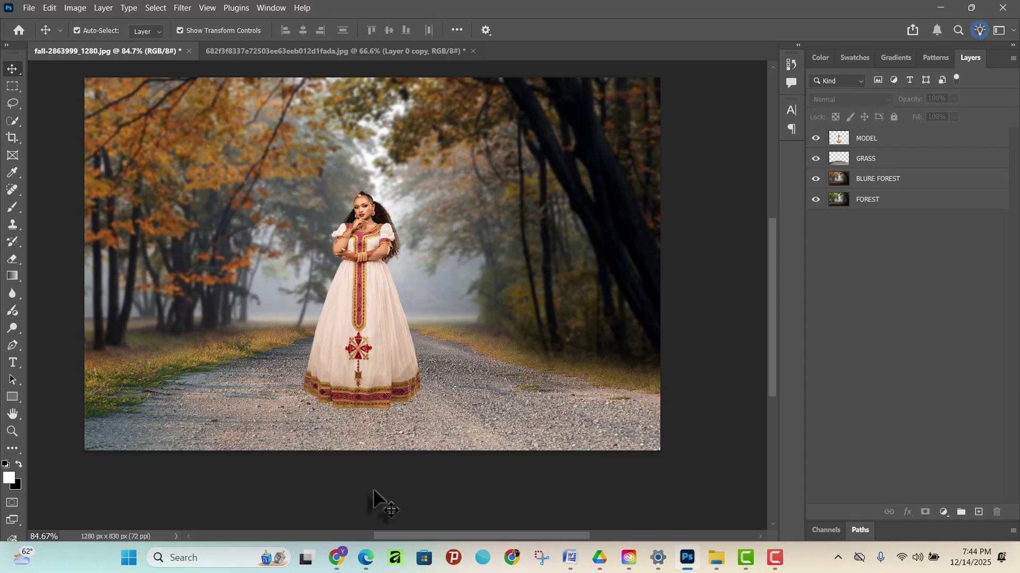
scroll(373, 489, "down", 2)
left_click(391, 294)
scroll(675, 316, "up", 2)
left_click(676, 317)
left_click(680, 307)
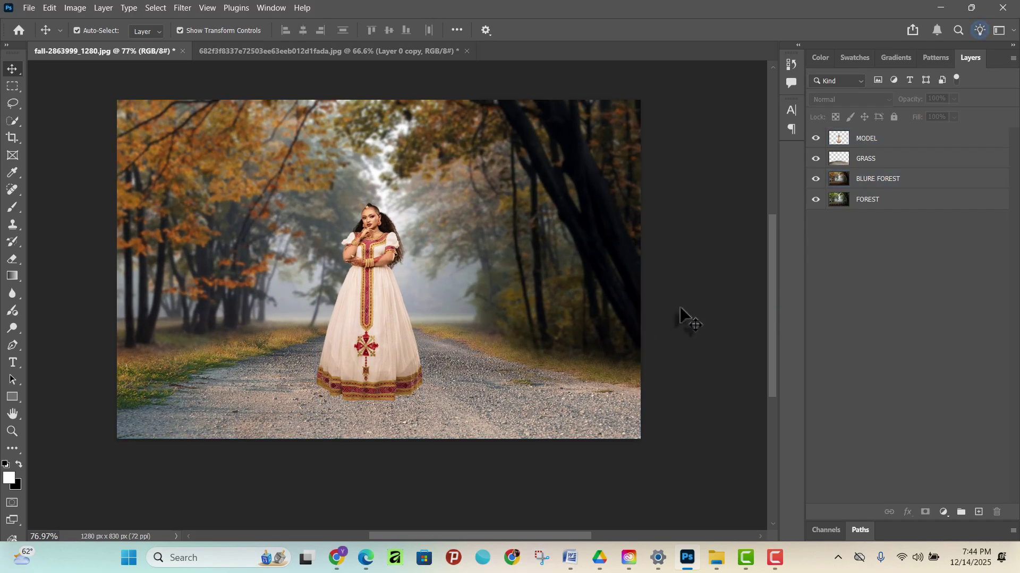
left_click(435, 193)
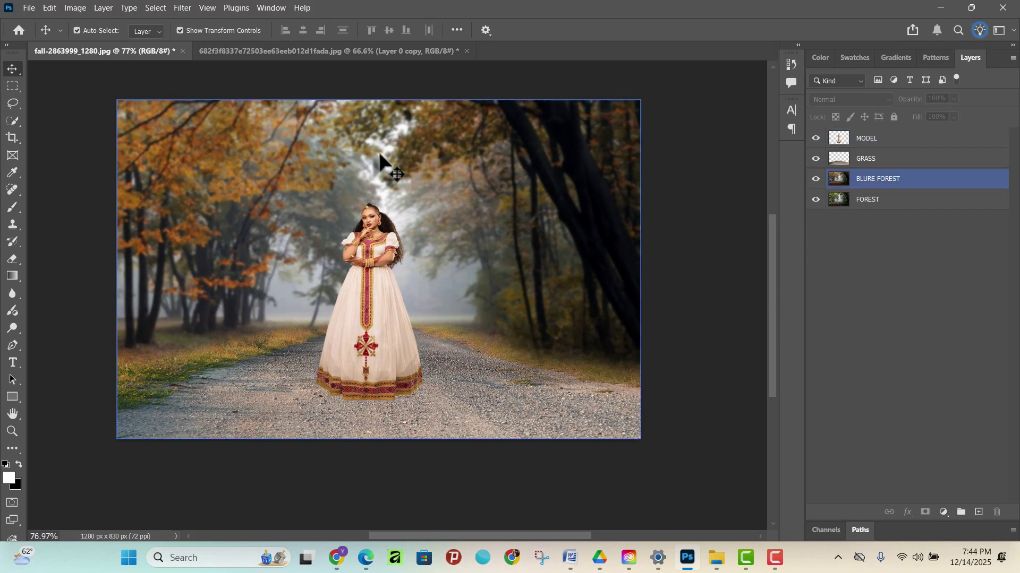
left_click(371, 223)
left_click(398, 139)
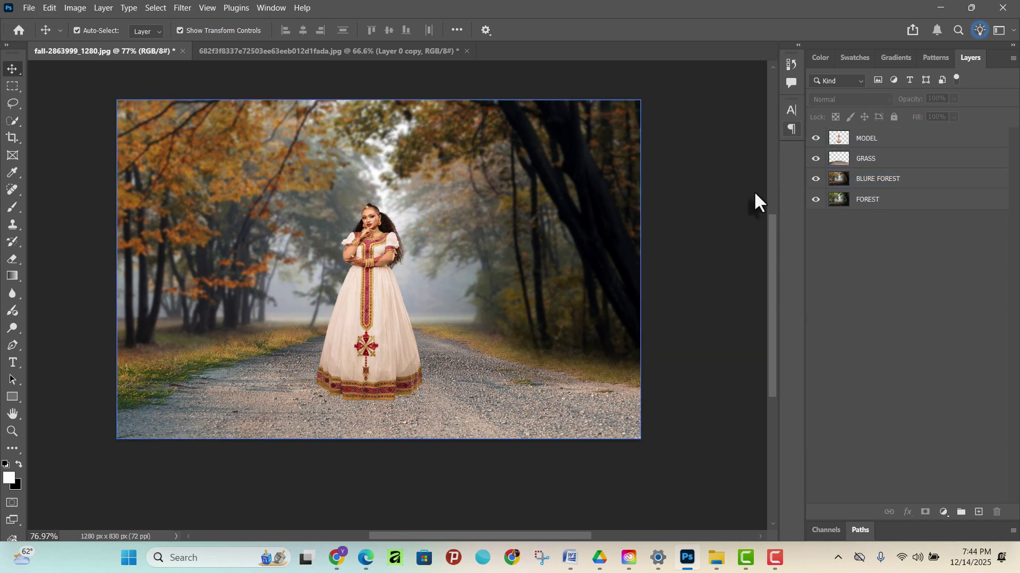
left_click(909, 159)
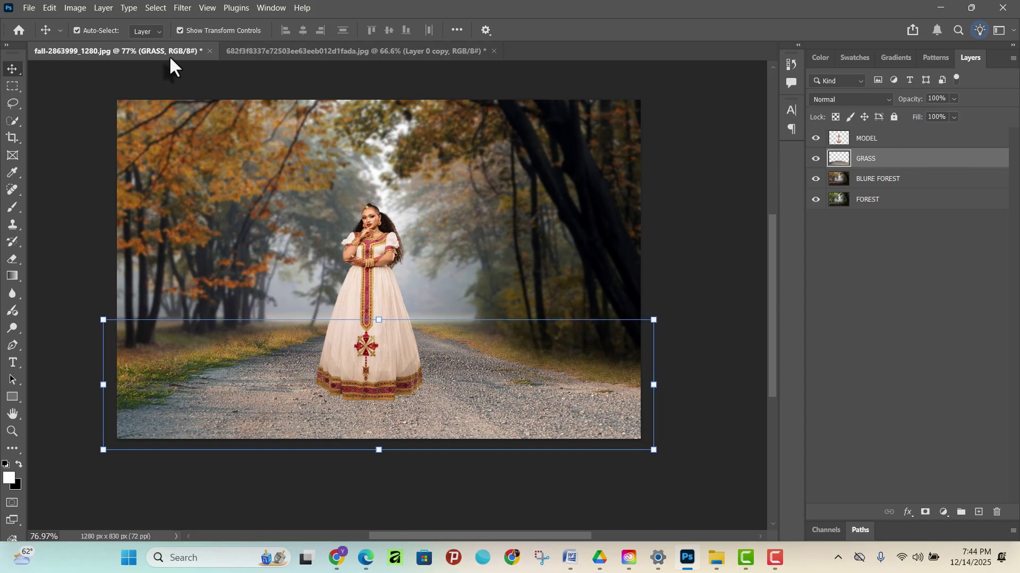
left_click(680, 176)
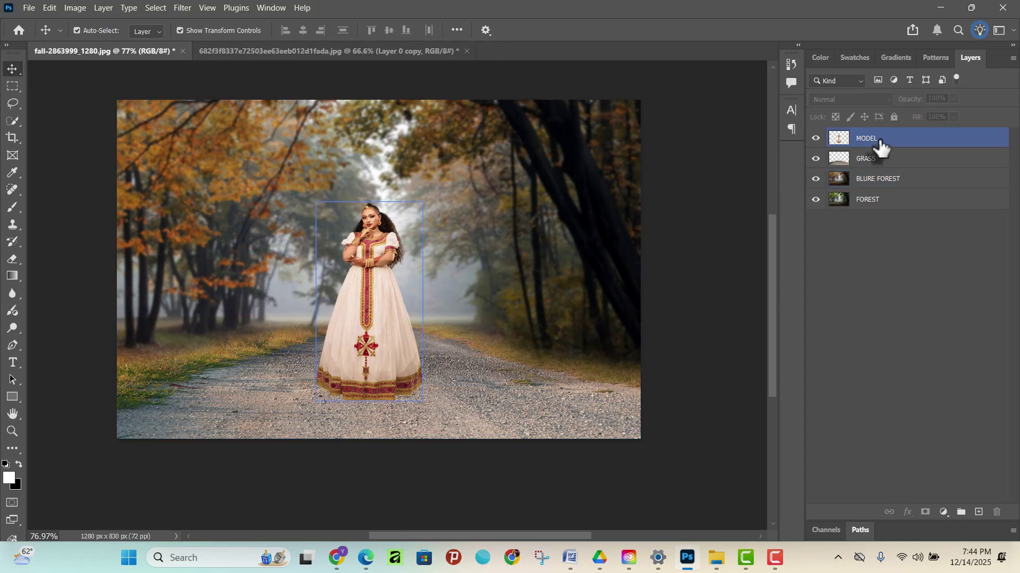
left_click(892, 162)
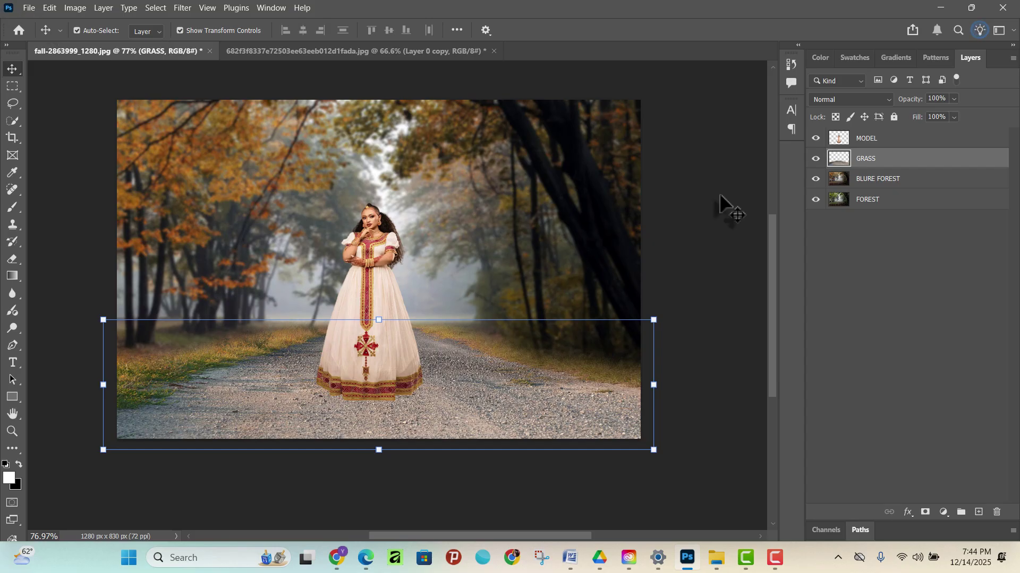
left_click(711, 171)
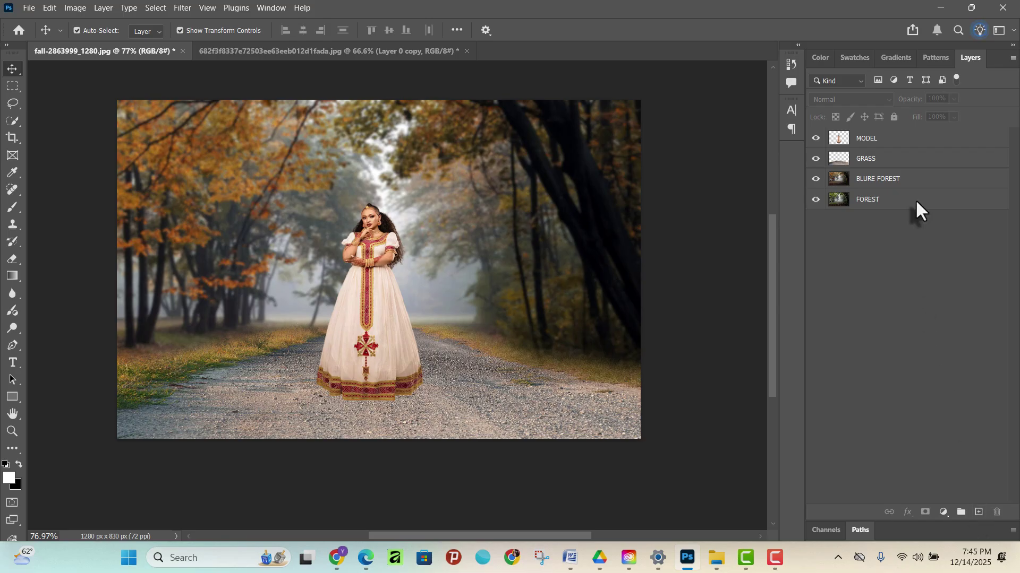
- Add a new layer above MODEL and name it BACKLIGHT
left_click(979, 513)
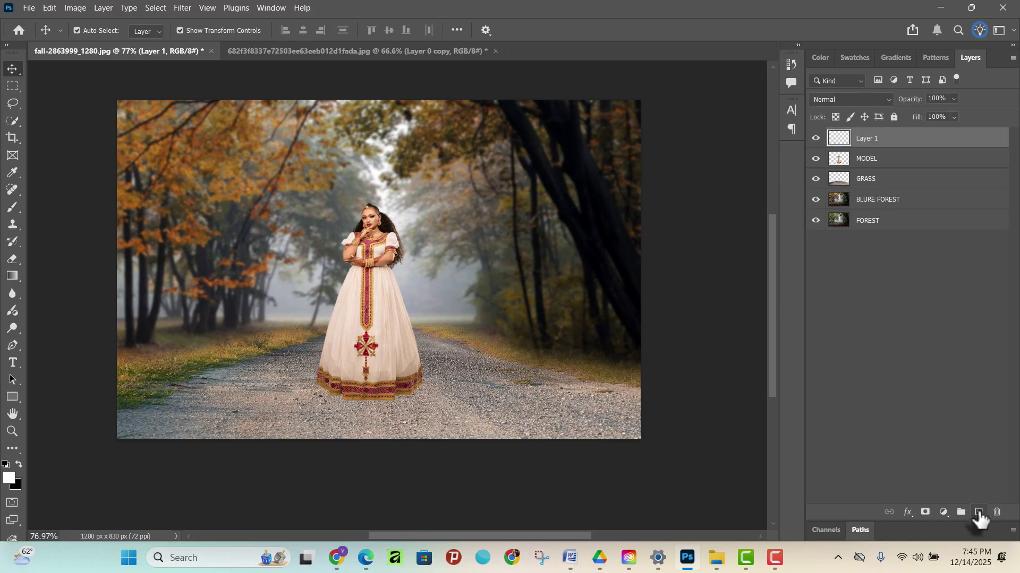
double_click(867, 139)
type("BACKLIGHT")
key("Return")
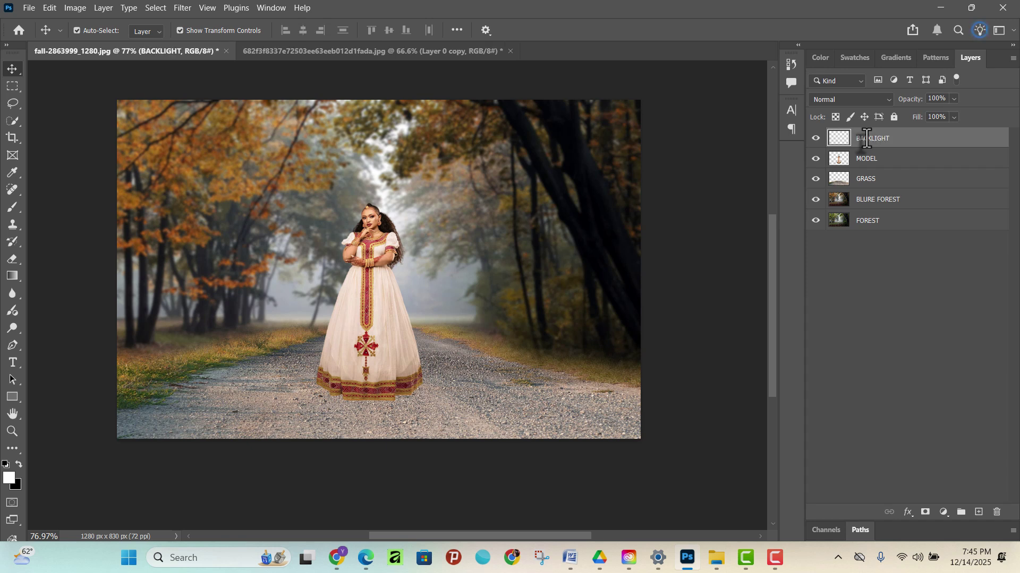
- Choose the Brush tool with the Soft Round preset for painting on the BACKLIGHT layer
left_click(11, 206)
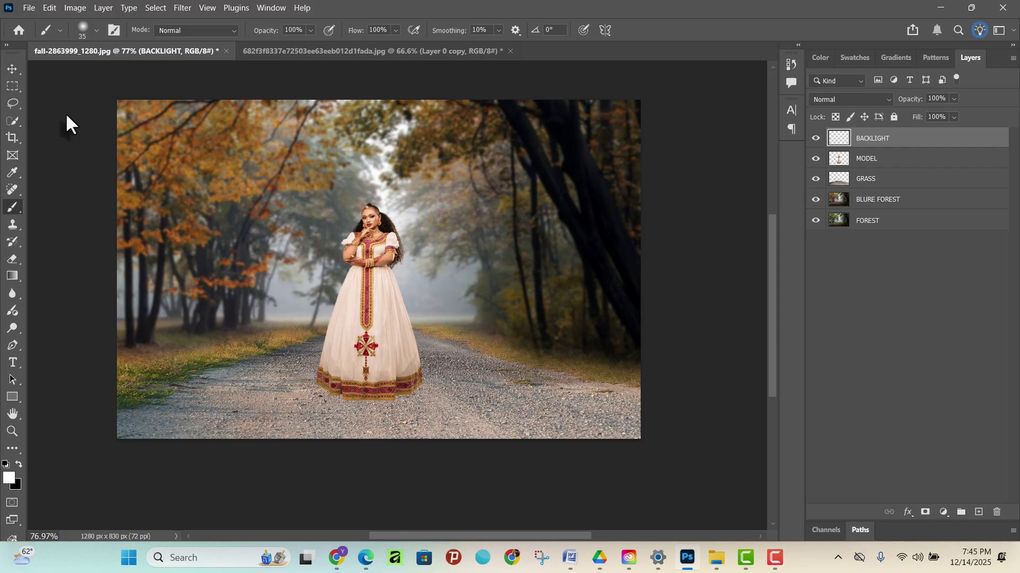
left_click(85, 30)
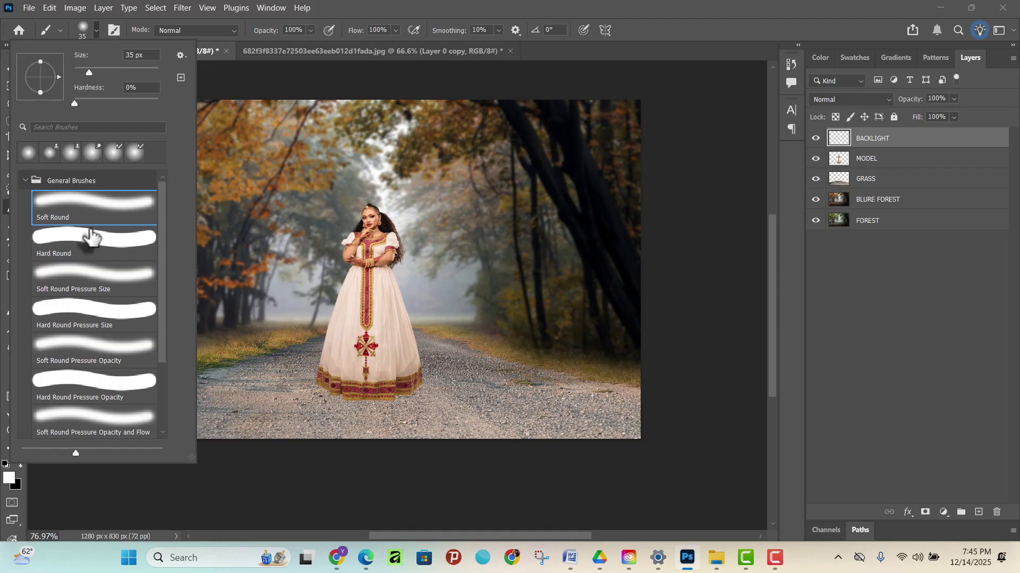
left_click(59, 205)
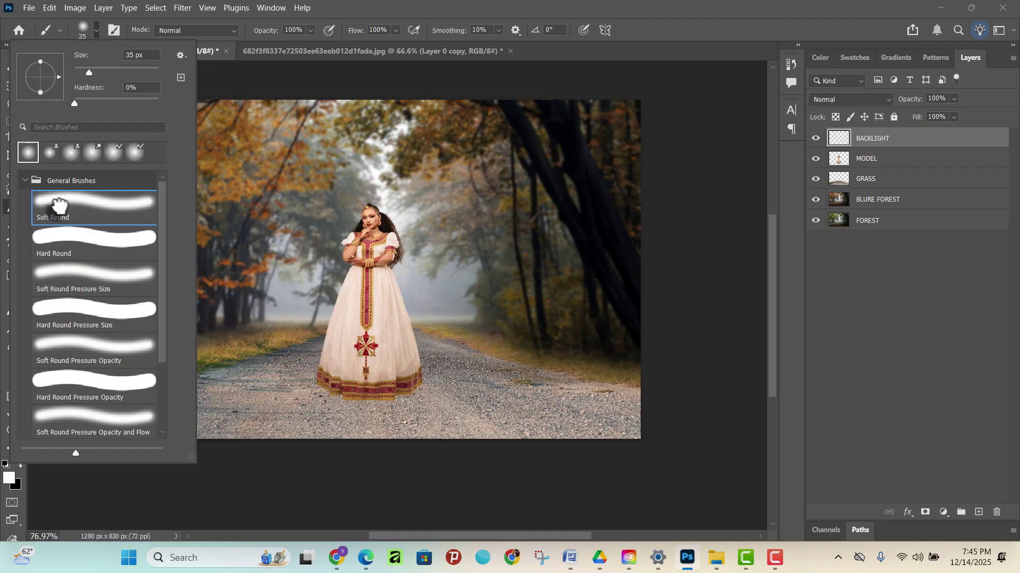
left_click(85, 27)
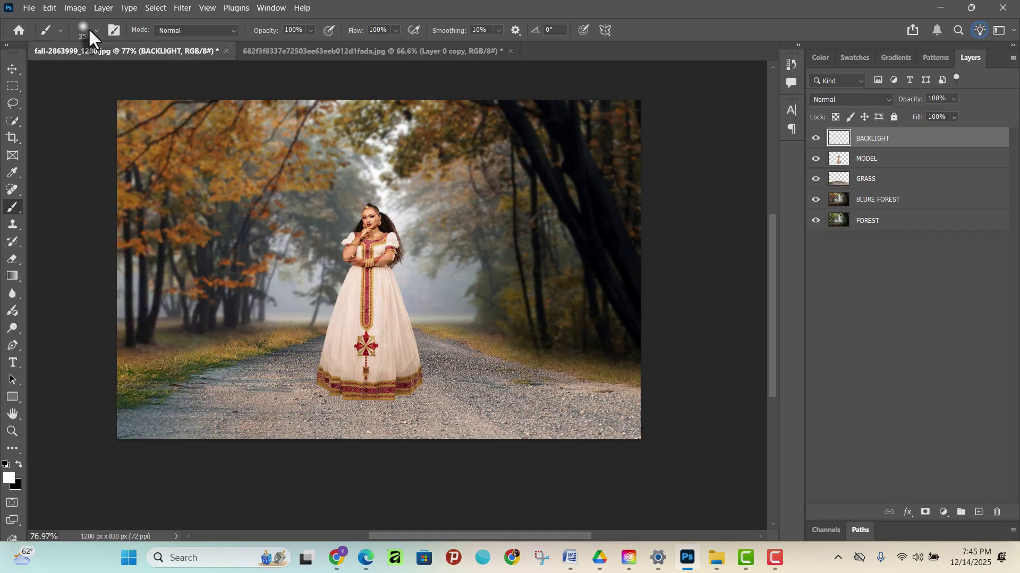
left_click(88, 28)
left_click(89, 29)
- Enlarge the soft round brush to 600 px, testing smaller sizes against the picture
key("bracketright")
key("bracketleft")
key("bracketleft")
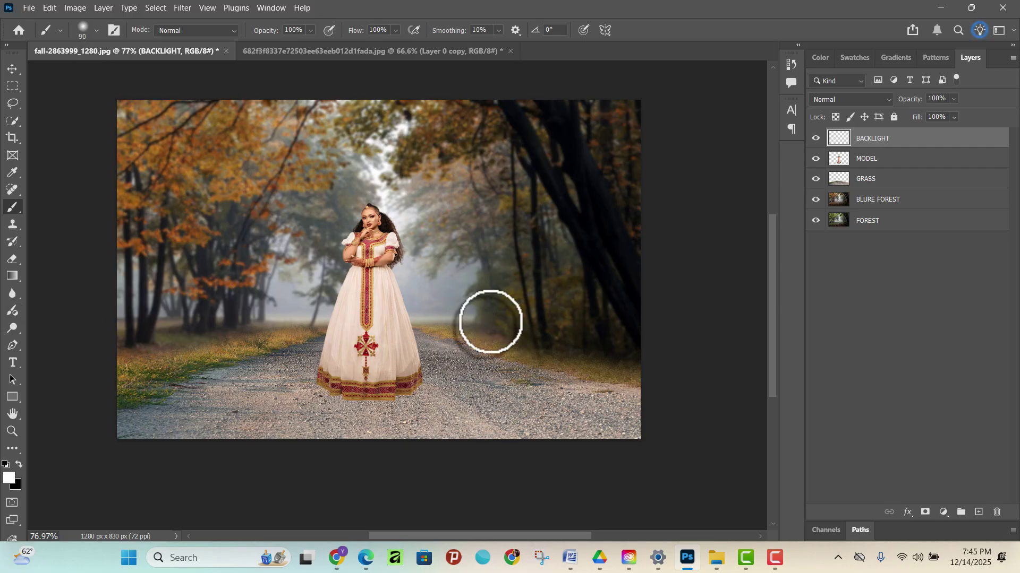
key("bracketright")
key("bracketright")
key("bracketright")
key("bracketright")
key("bracketright")
key("bracketright")
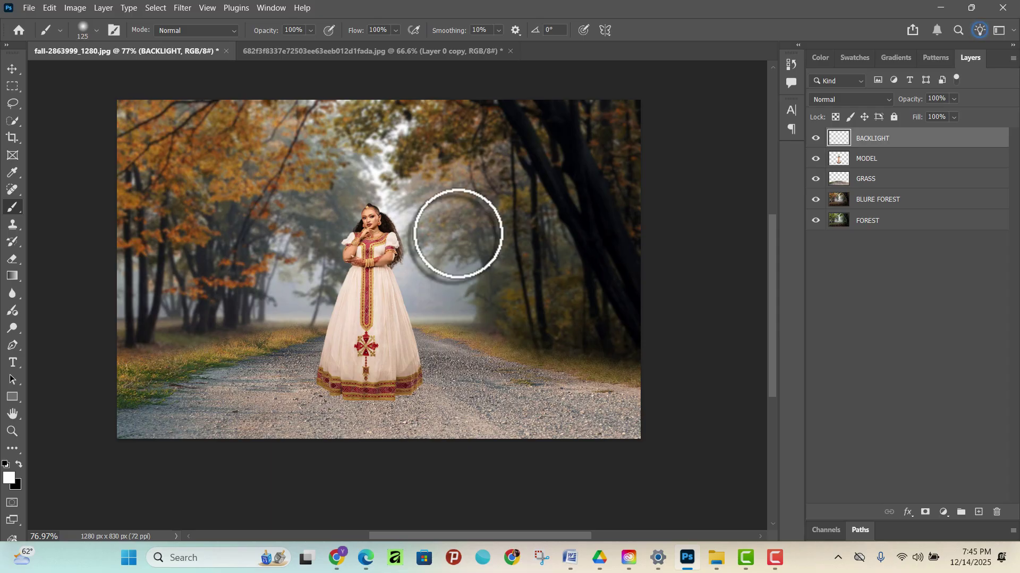
key("bracketleft")
key("bracketleft")
key("bracketleft")
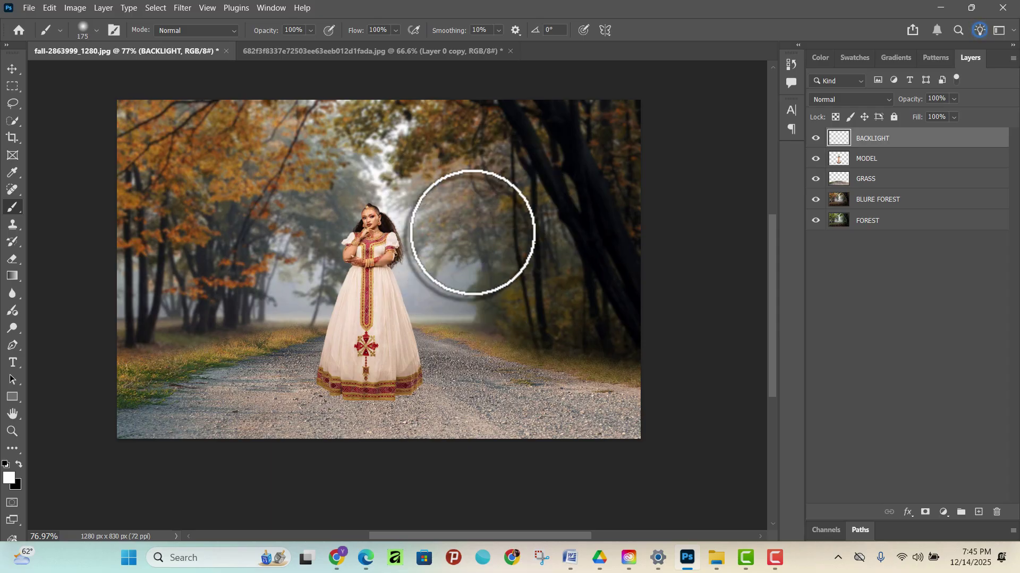
key("bracketright")
key("bracketright")
key("bracketright")
key("bracketright")
key("bracketright")
key("bracketright")
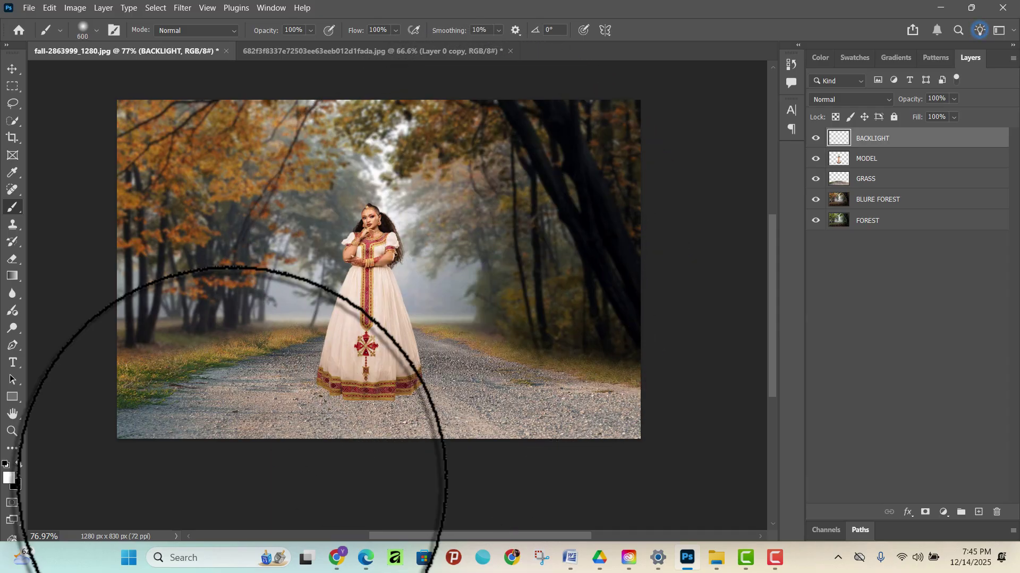
key("bracketright")
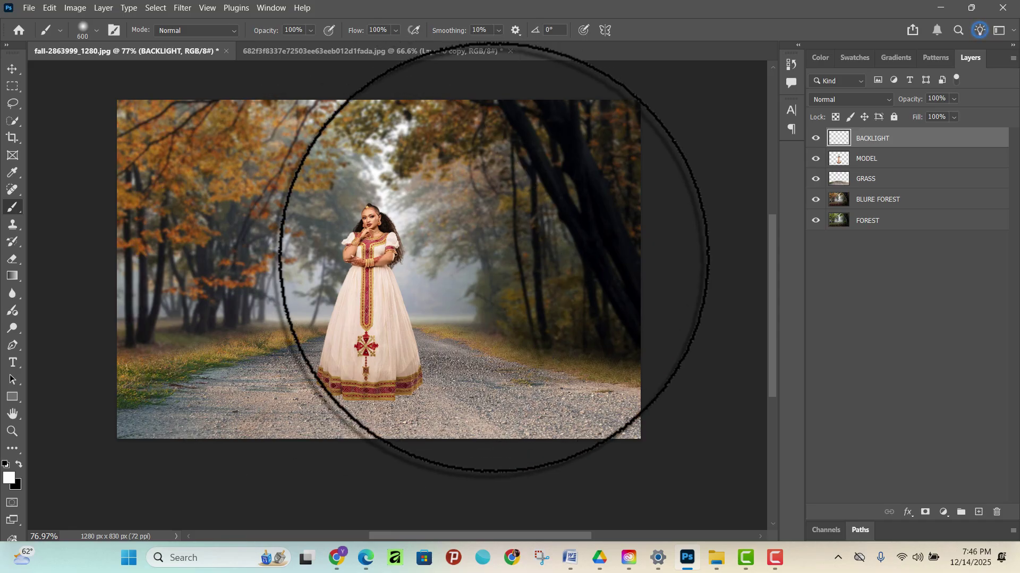
- Set the foreground color to the saturated orange ff9000, starting from a tone sampled on the woman's forehead
left_click(9, 478)
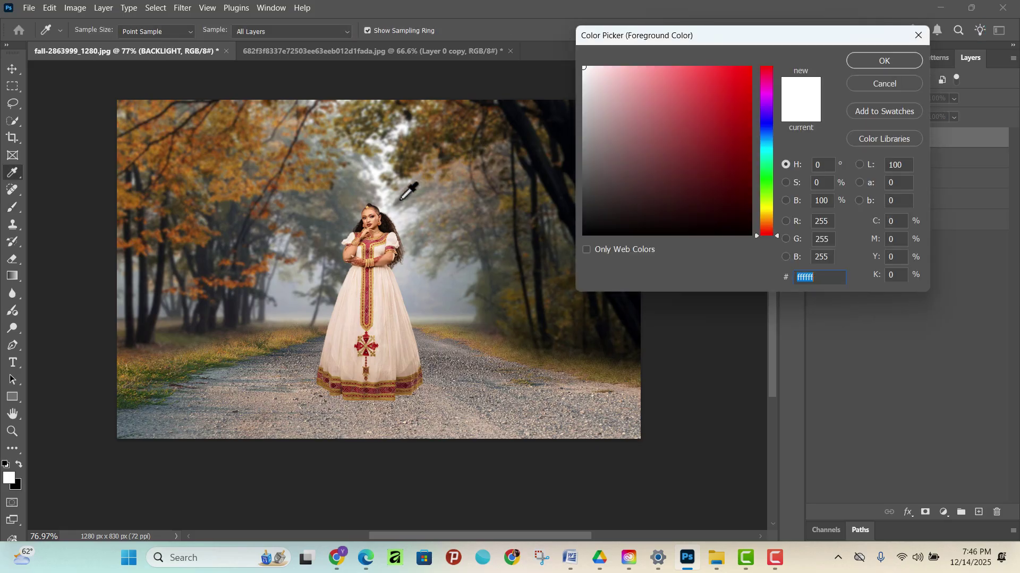
left_click(371, 213)
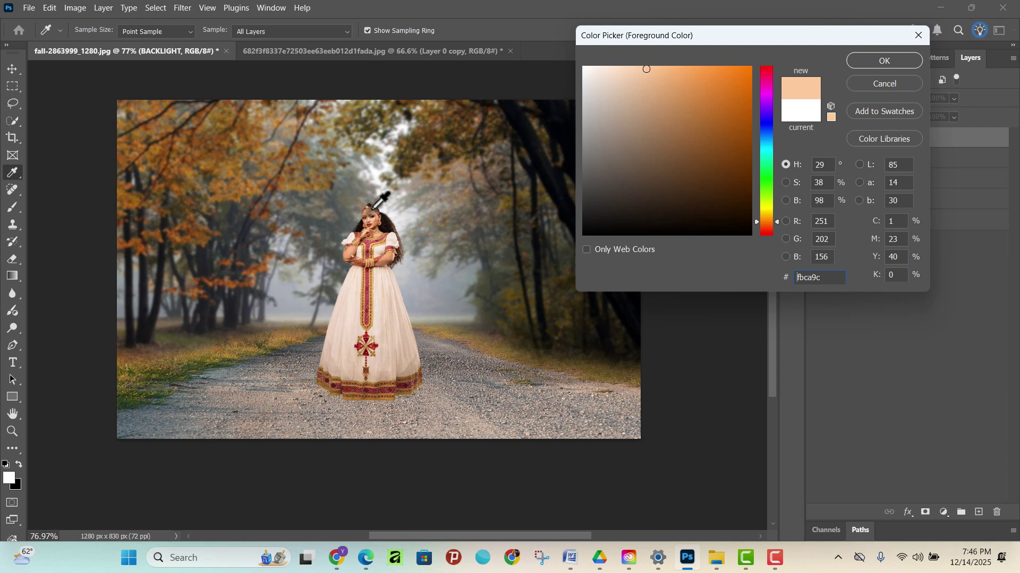
left_click(369, 212)
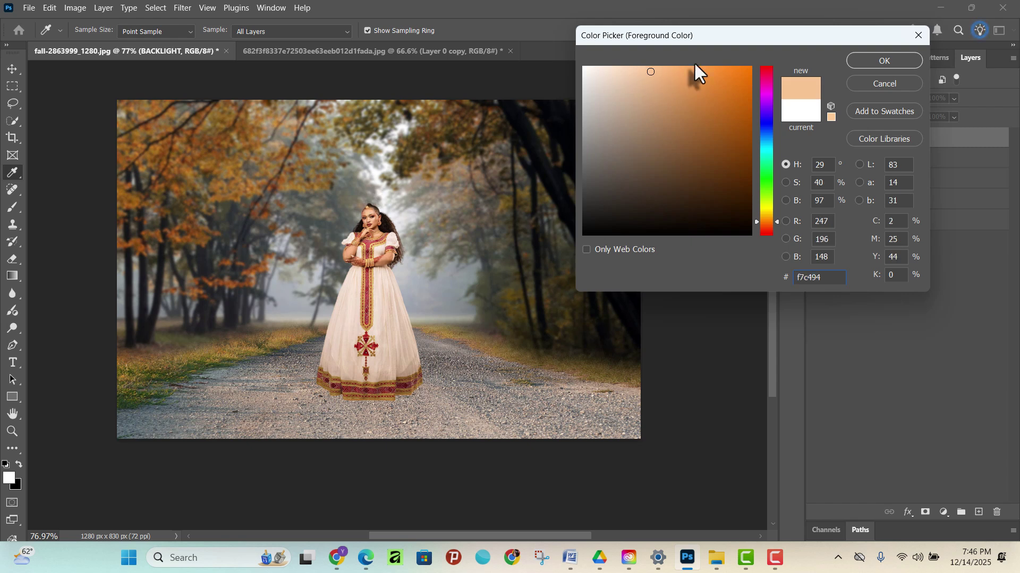
left_click_drag(695, 68, 758, 69)
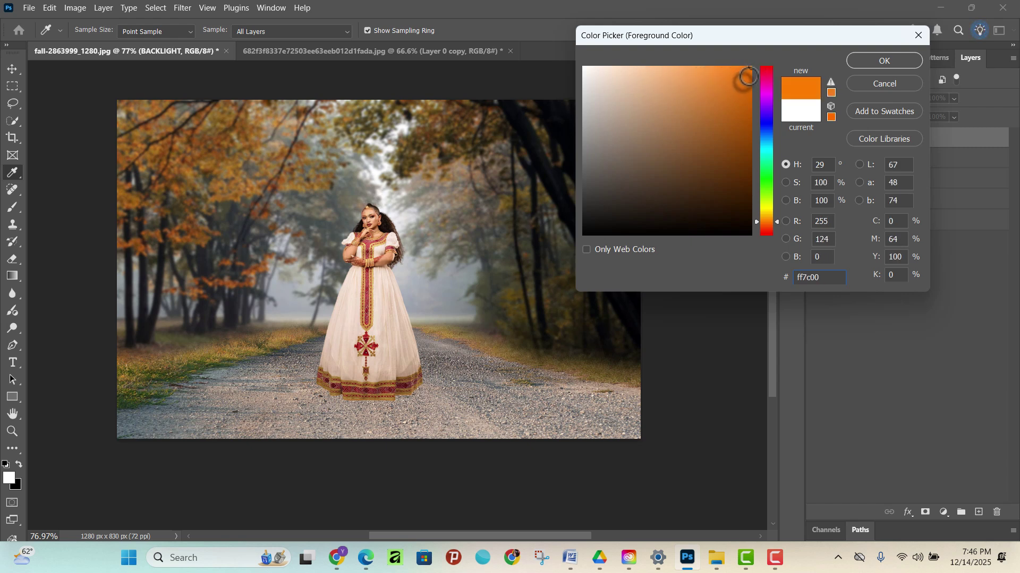
left_click(767, 221)
left_click_drag(767, 220, 766, 220)
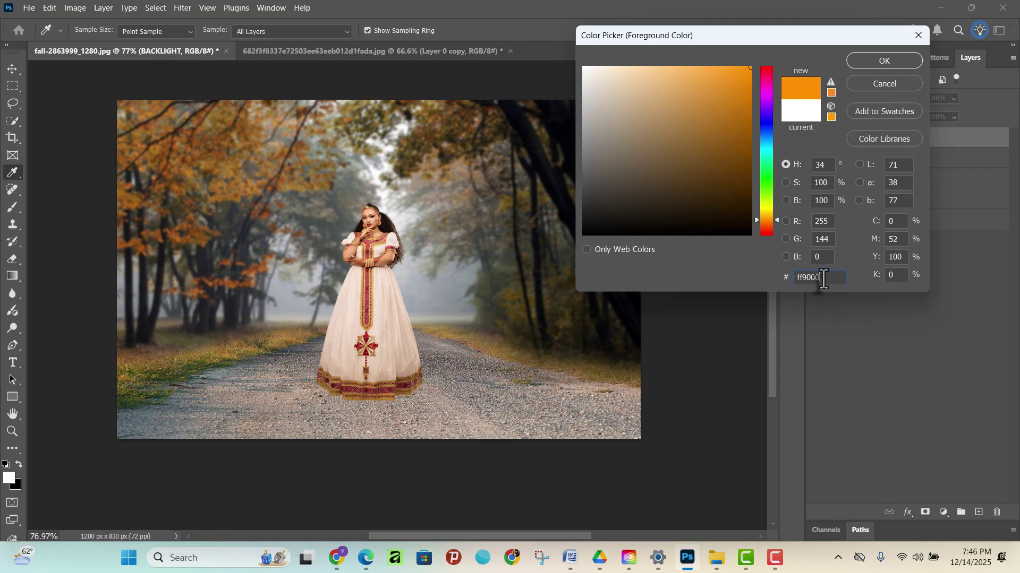
left_click_drag(823, 278, 789, 278)
left_click(801, 278)
left_click(903, 56)
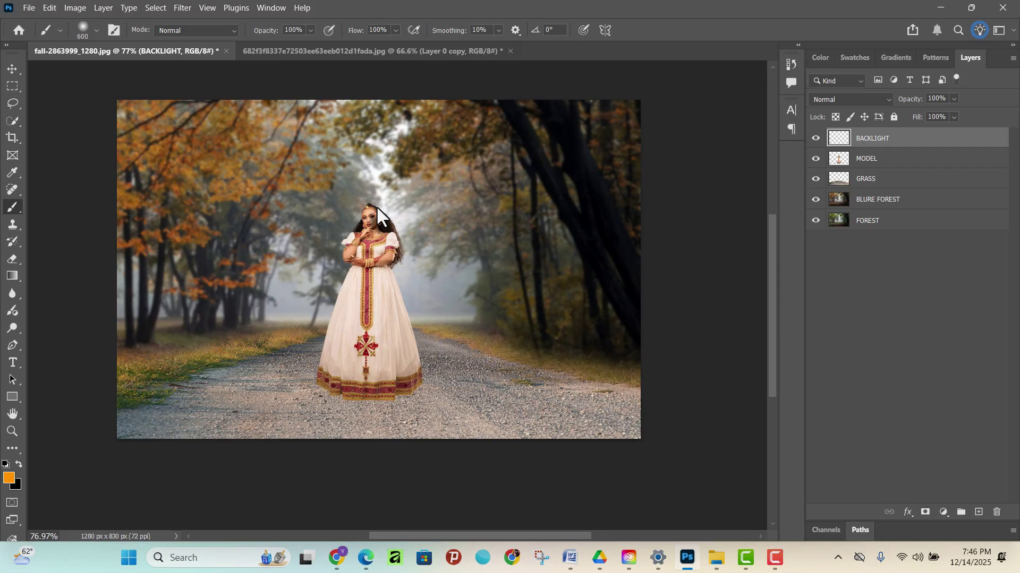
- Enlarge the Soft Round brush to 800 px and paint one orange glow centered on the woman's head on the BACKLIGHT layer
key("bracketright")
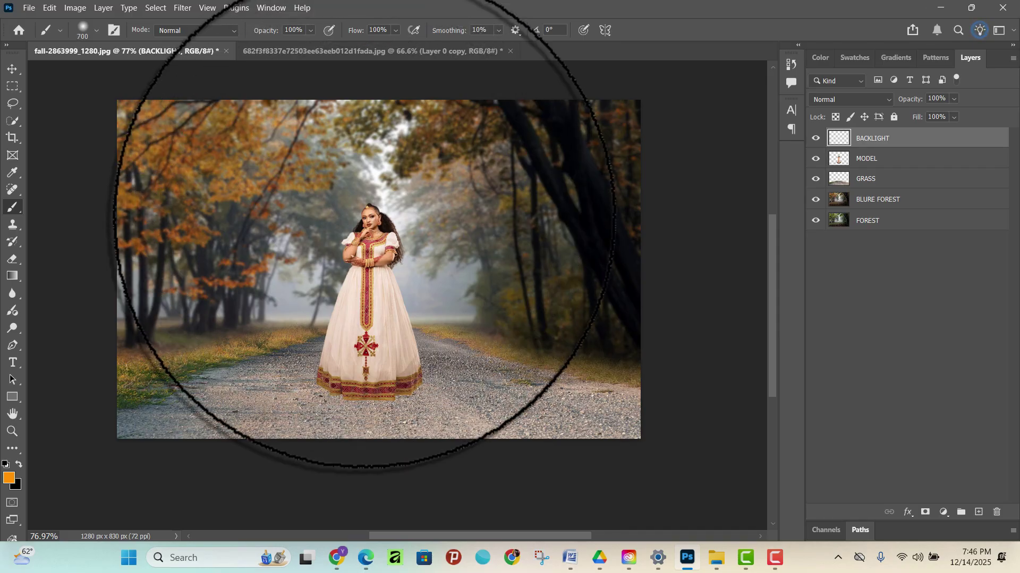
key("bracketright")
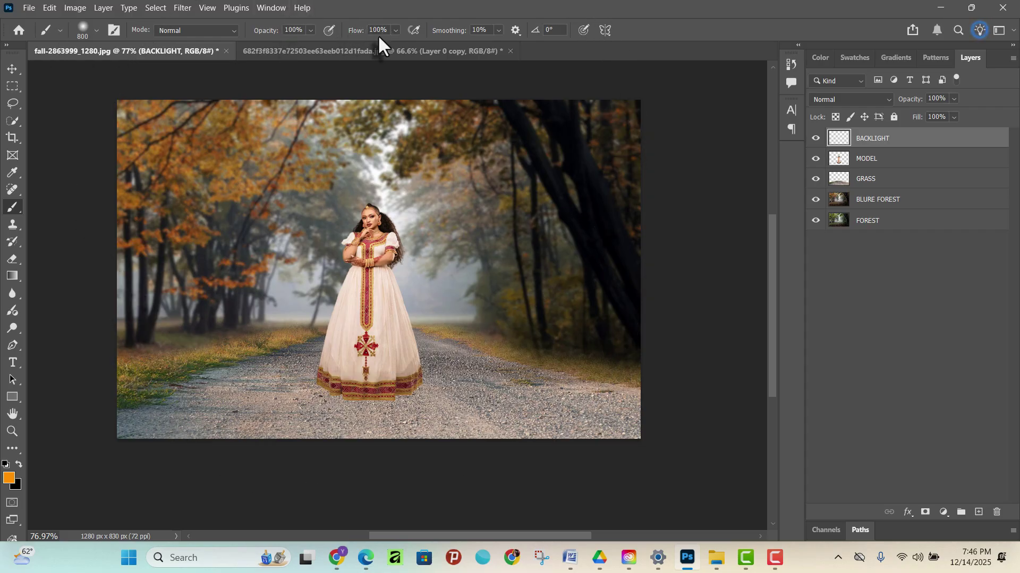
left_click(95, 31)
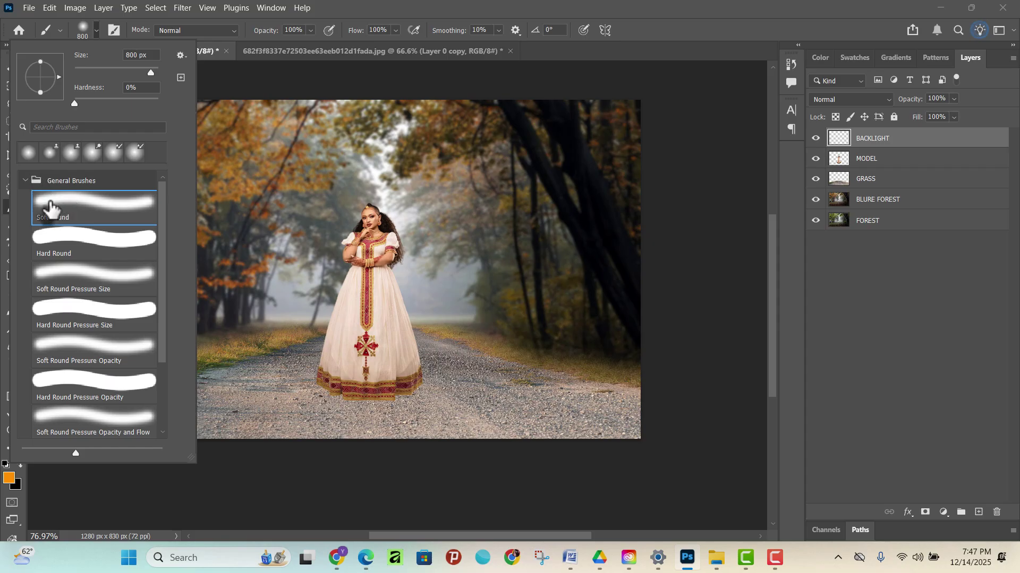
left_click(87, 25)
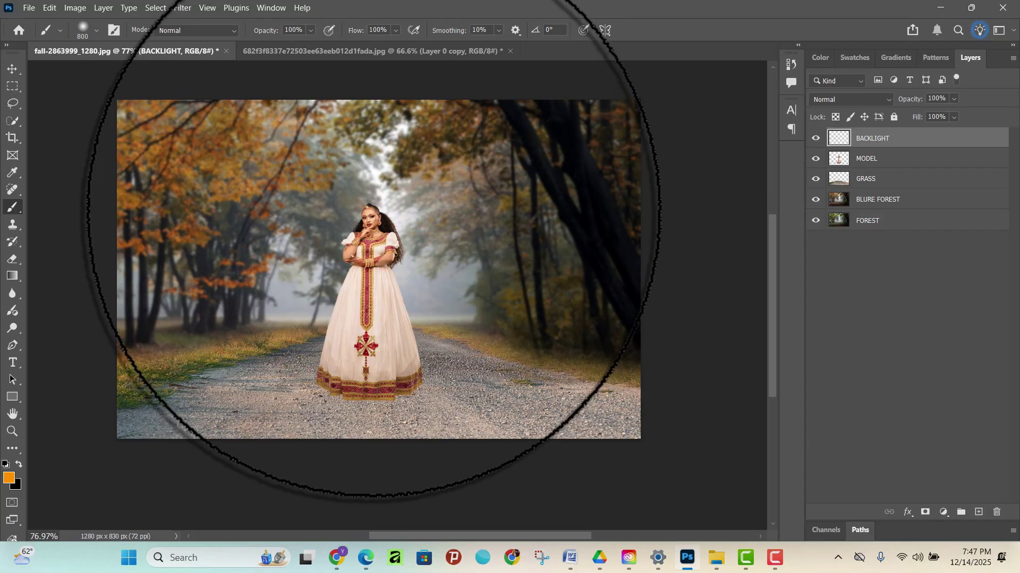
left_click(374, 210)
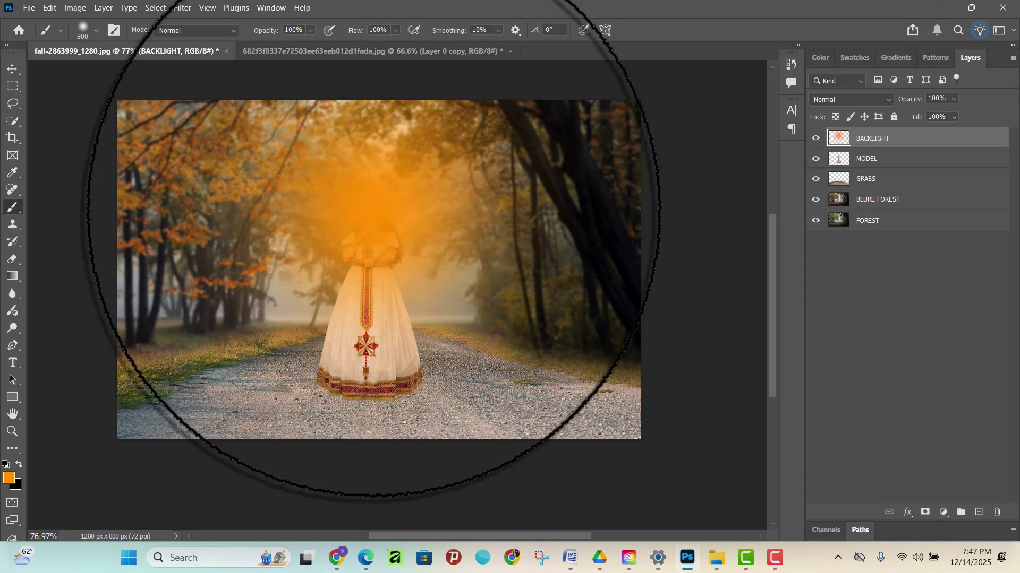
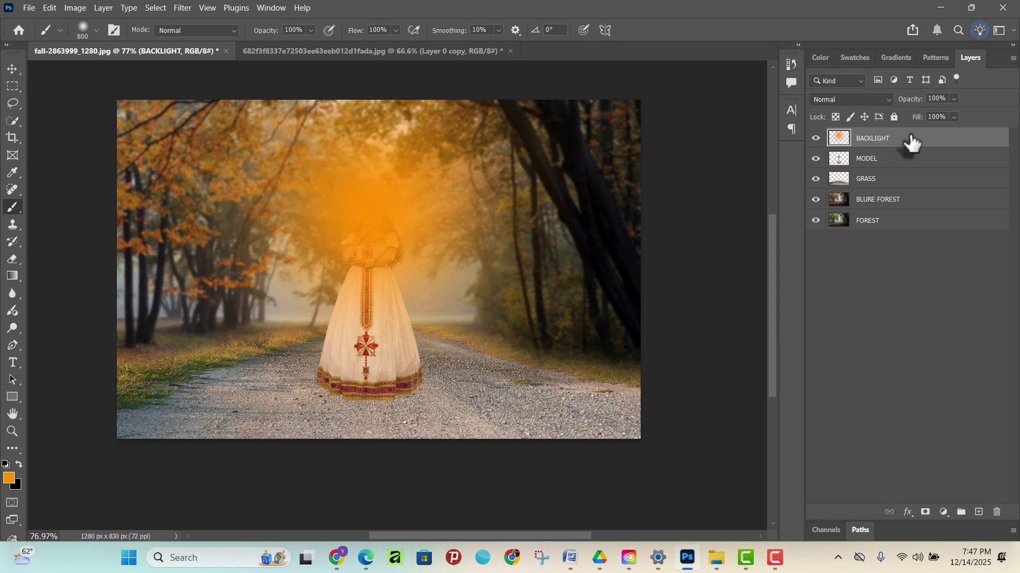
- Place the BACKLIGHT layer directly below MODEL and set its blend mode to Soft Light
mouse_move(910, 141)
left_mouse_down()
mouse_move(910, 164)
mouse_move(839, 173)
mouse_move(919, 166)
mouse_move(881, 166)
mouse_move(883, 136)
mouse_move(887, 159)
mouse_move(872, 169)
mouse_move(949, 160)
mouse_move(917, 177)
left_mouse_up()
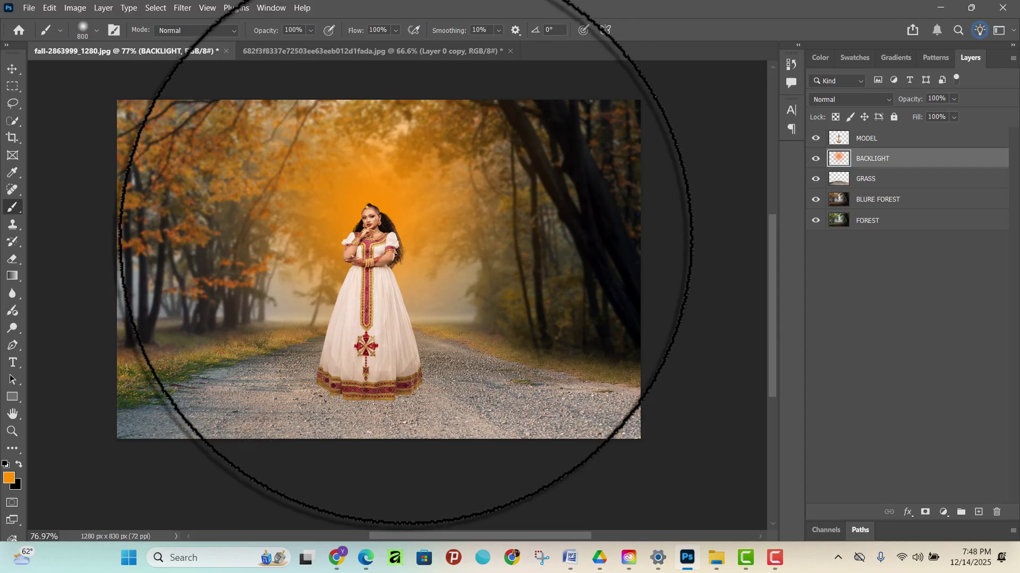
left_click(12, 69)
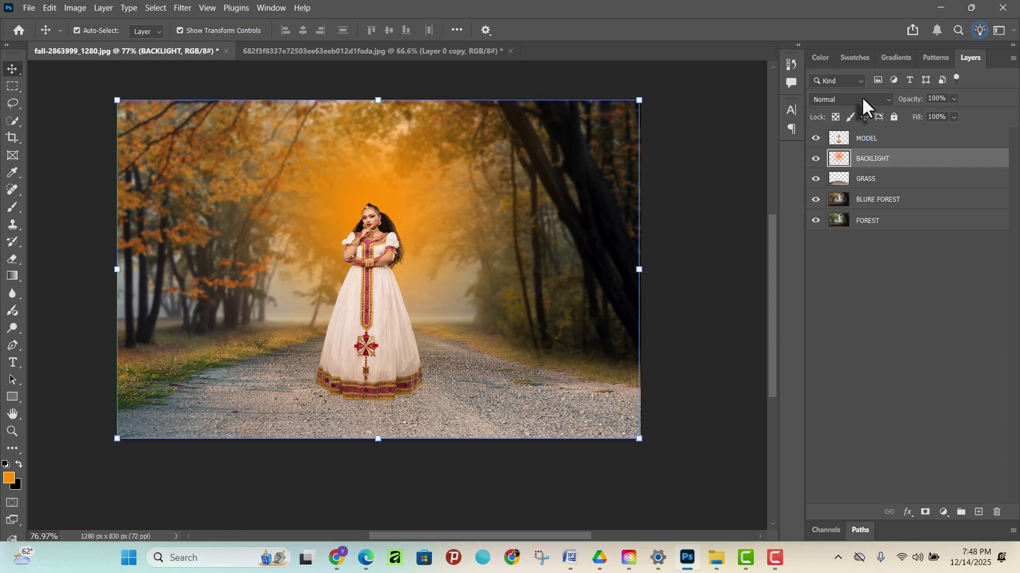
left_click(868, 99)
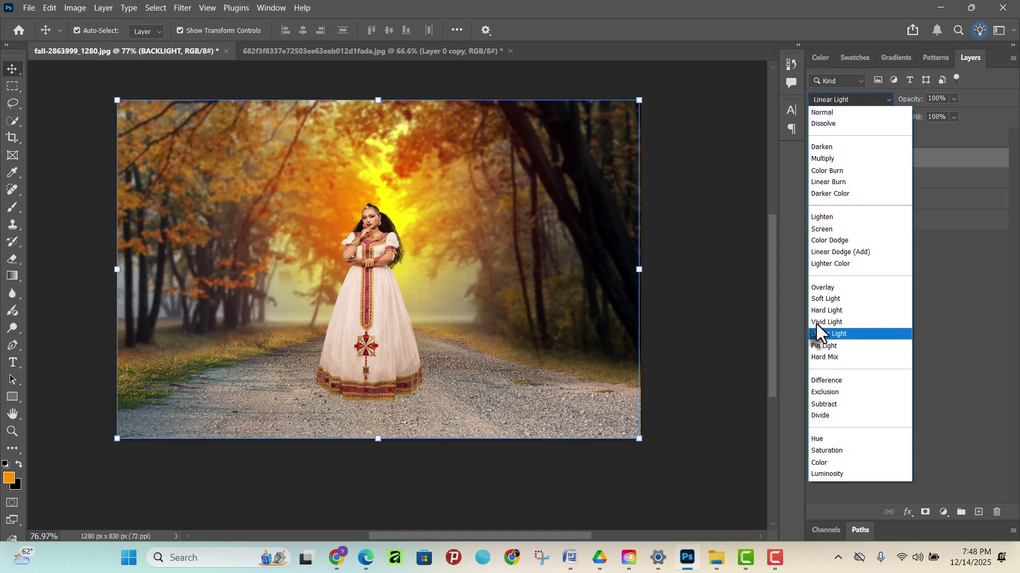
left_click(836, 300)
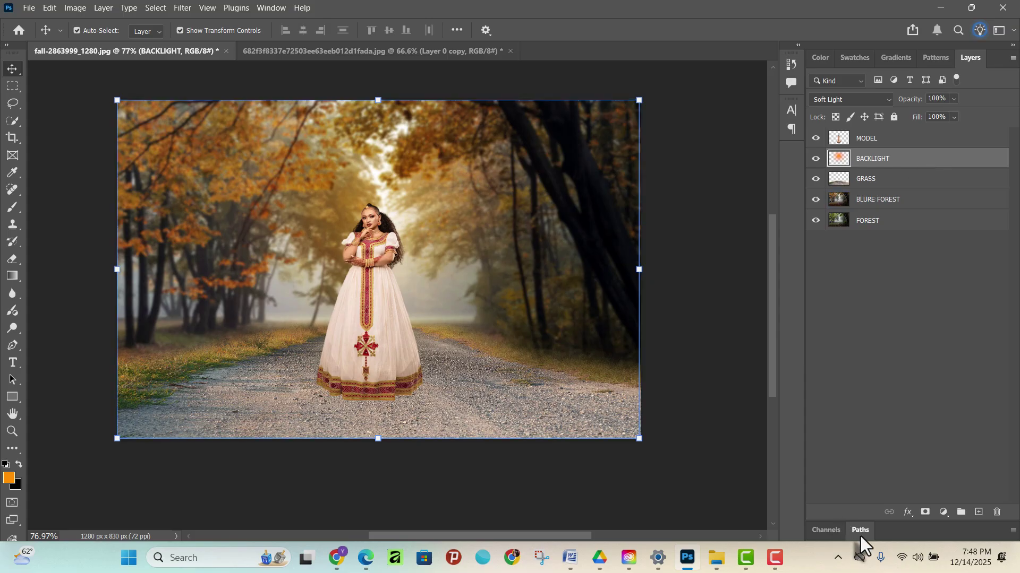
- Try the Screen blend mode on the BACKLIGHT layer and compare it with Soft Light
left_click(849, 97)
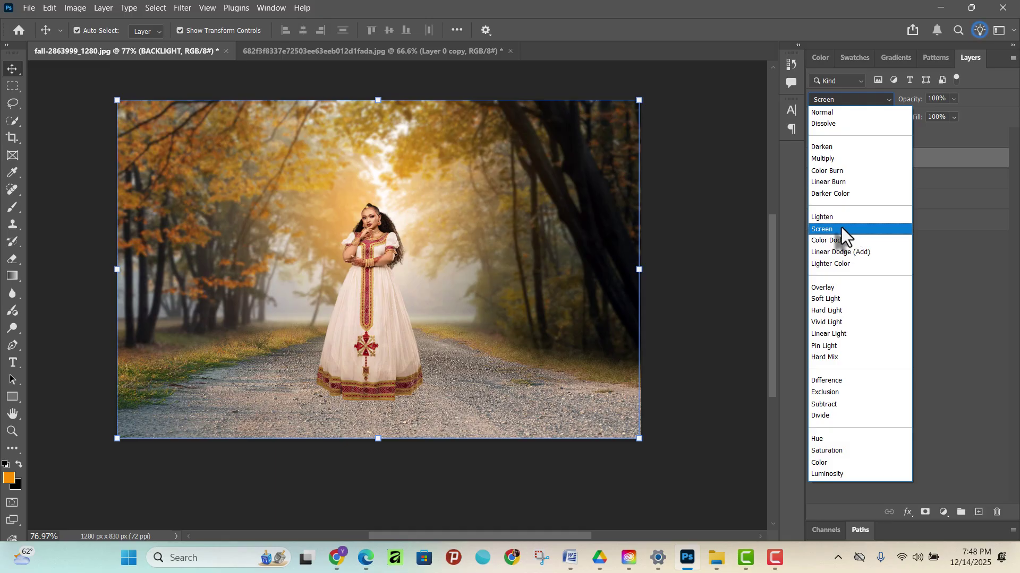
left_click(841, 228)
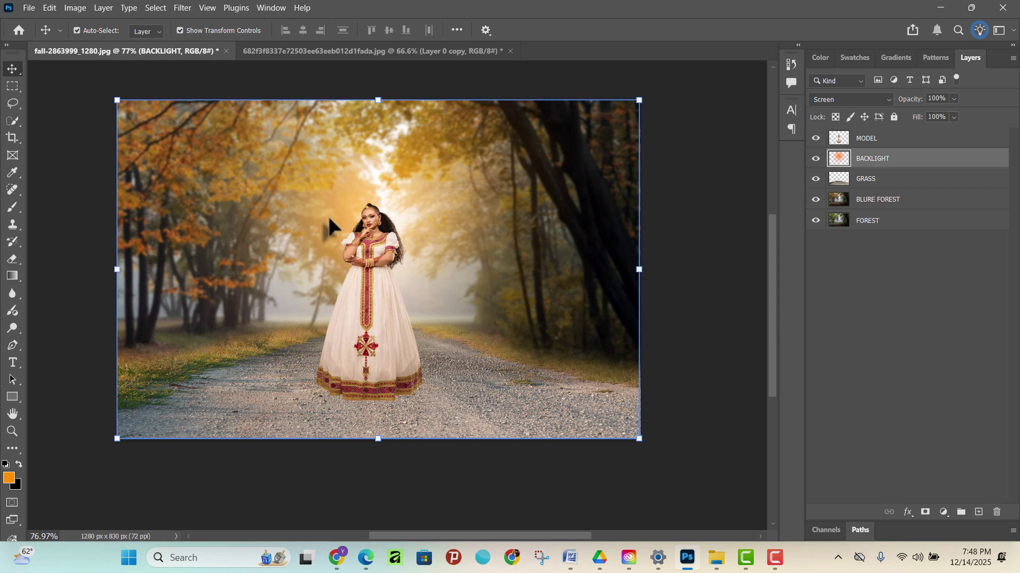
left_click(852, 97)
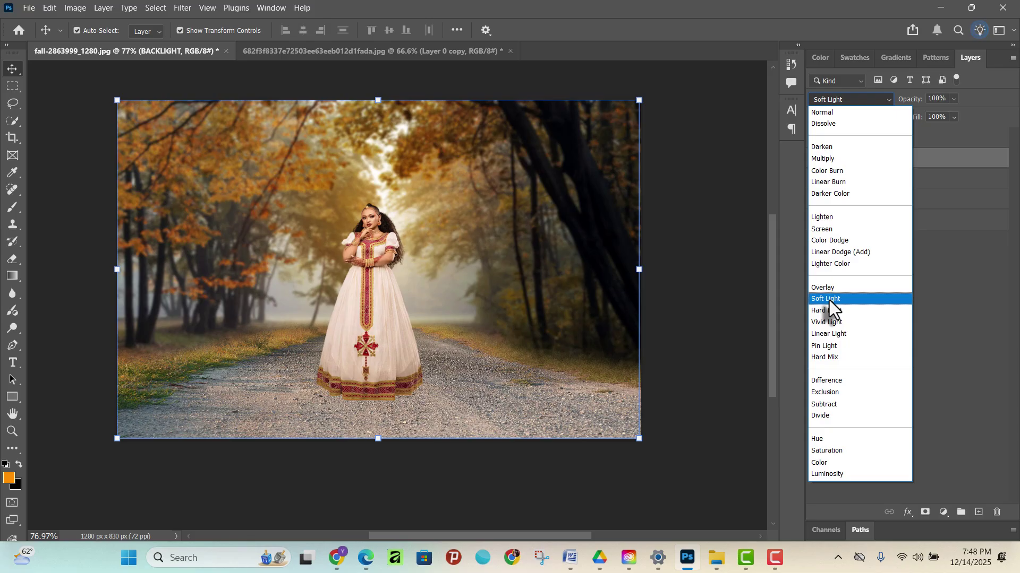
left_click(829, 299)
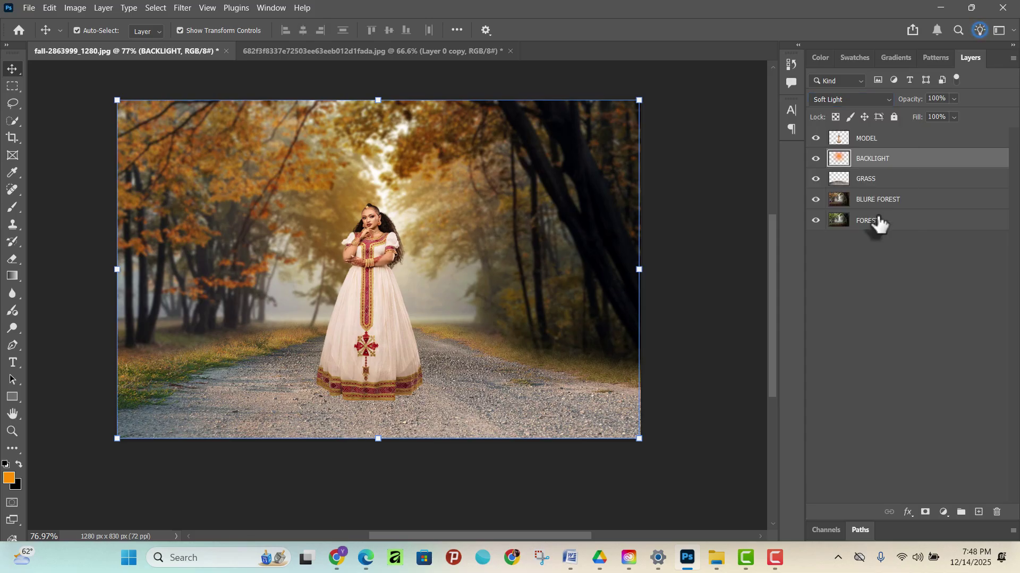
left_click(859, 96)
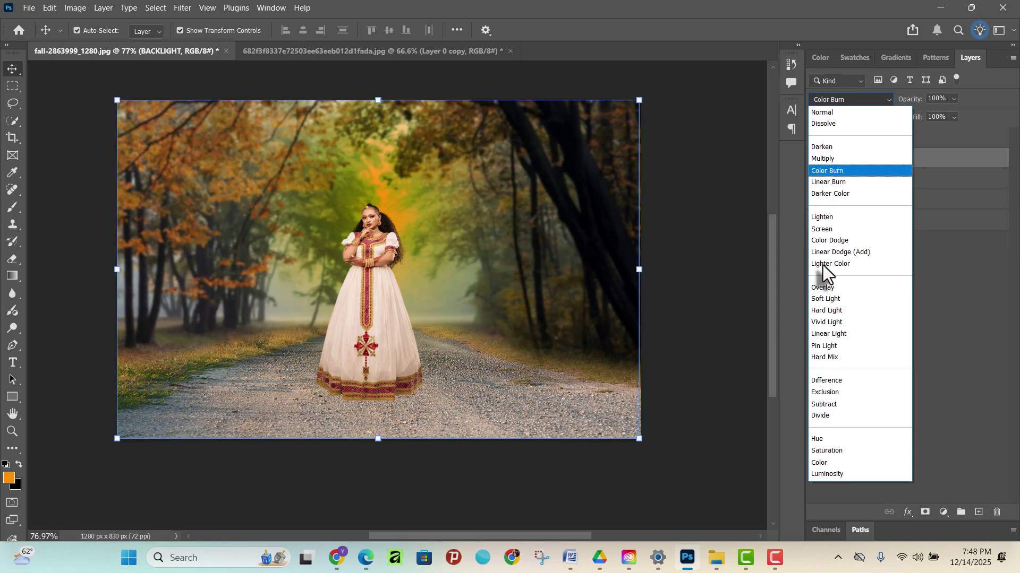
left_click(826, 225)
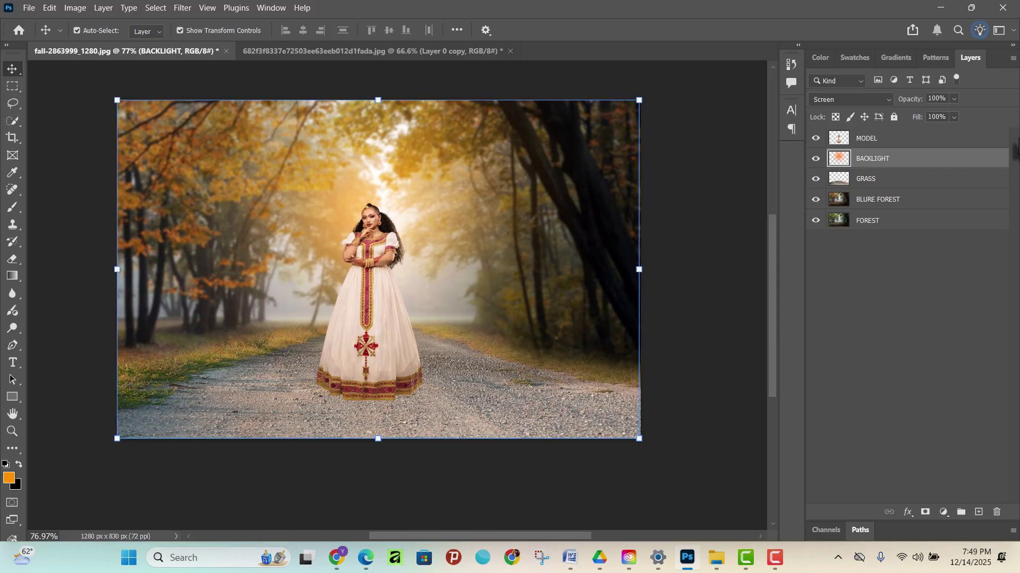
- Set the BACKLIGHT layer's blend mode to Soft Light and compare the picture with the glow hidden and shown
left_click(855, 98)
left_click(826, 298)
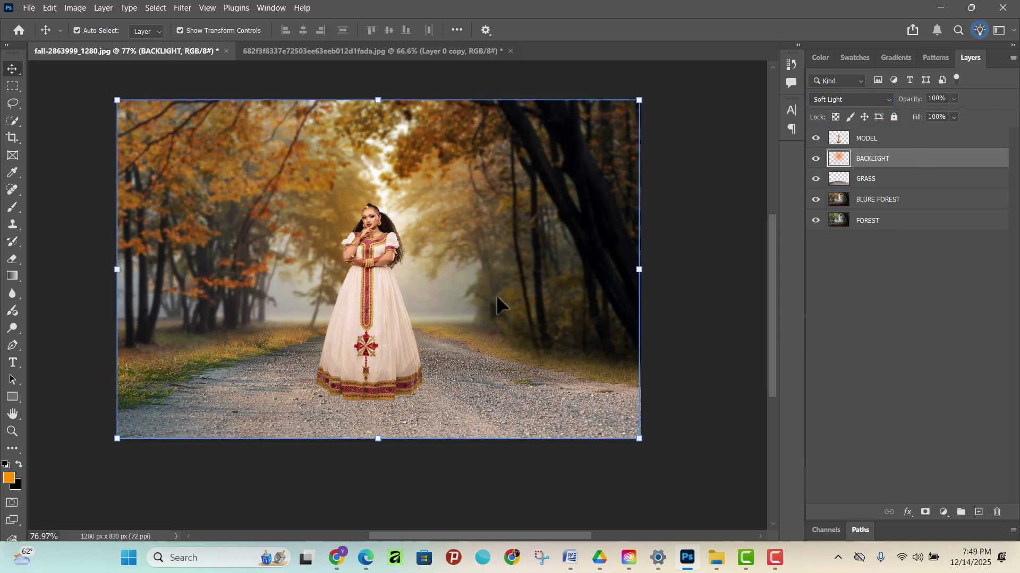
left_click(816, 159)
left_click(816, 159)
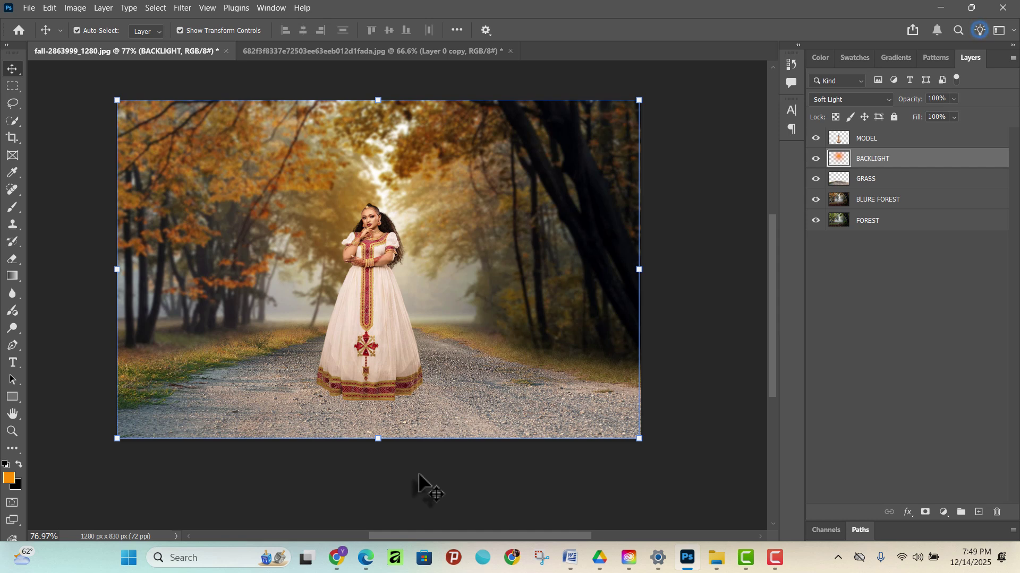
- Examine how the dress hem meets the gravel road, up close and within the whole picture
left_click(64, 178)
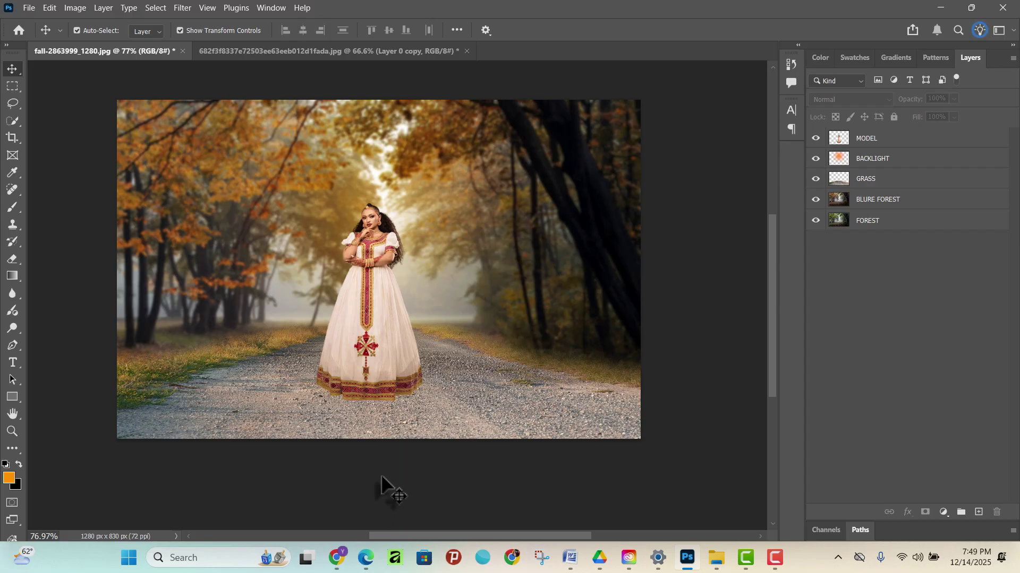
scroll(381, 426, "up", 5)
scroll(394, 400, "down", 3)
scroll(392, 420, "up", 3)
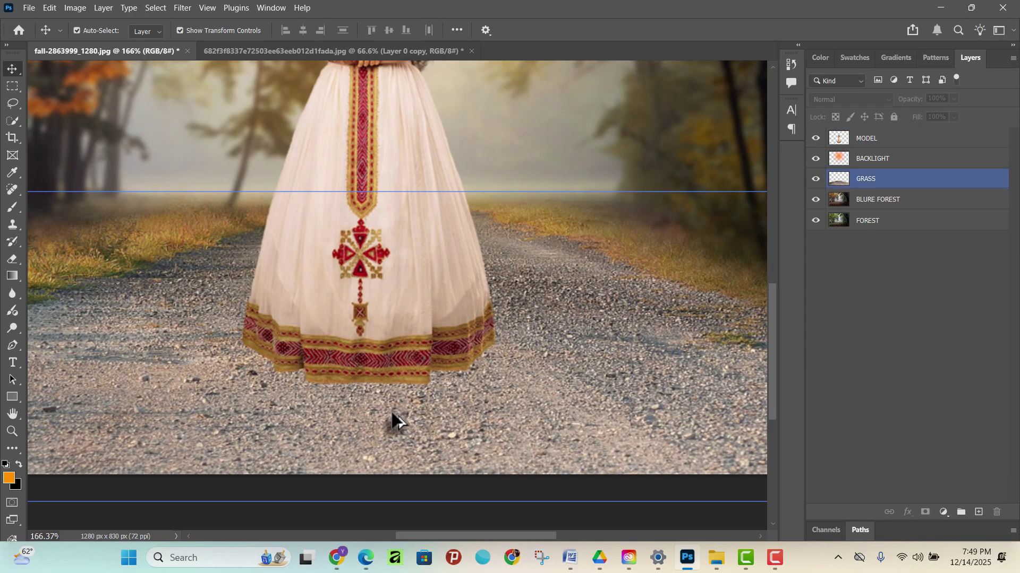
scroll(314, 388, "up", 1)
left_click(386, 379)
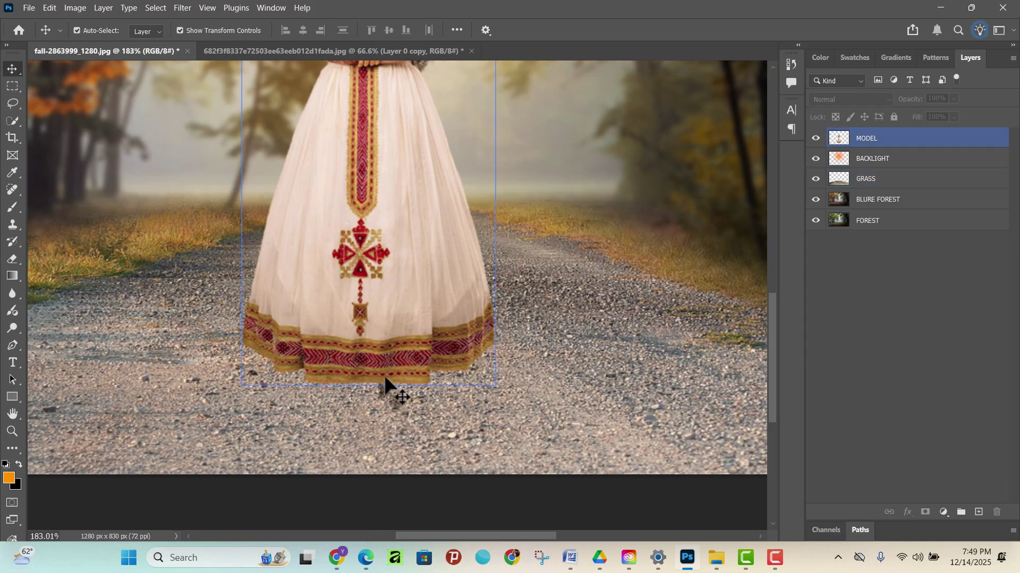
scroll(366, 387, "down", 6)
key("alt+bracketleft")
key("alt+bracketleft")
key("alt+bracketleft")
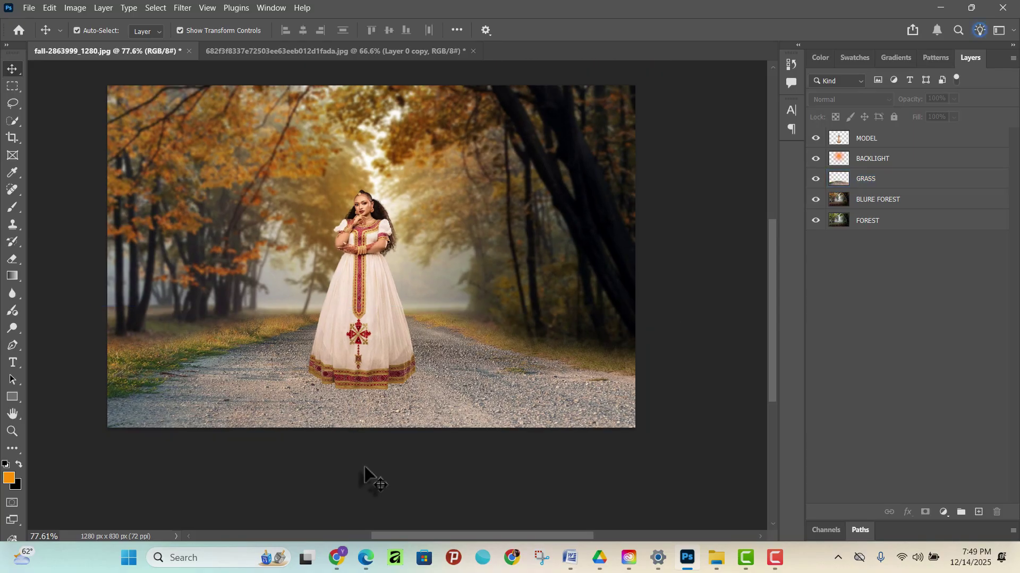
left_click(55, 138)
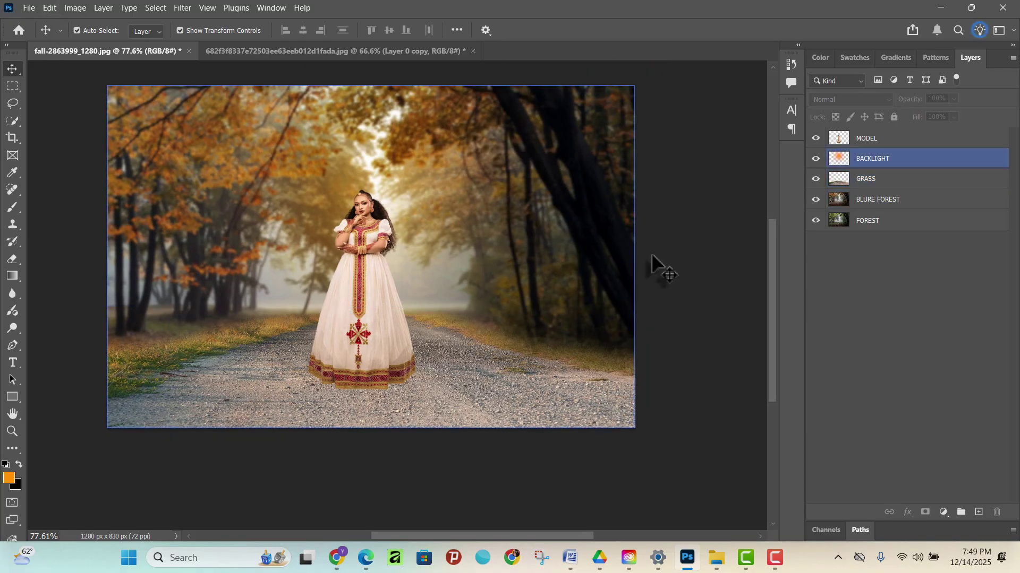
- Create a new layer above MODEL and name it SHADOW 1
left_click(868, 182)
left_click(934, 319)
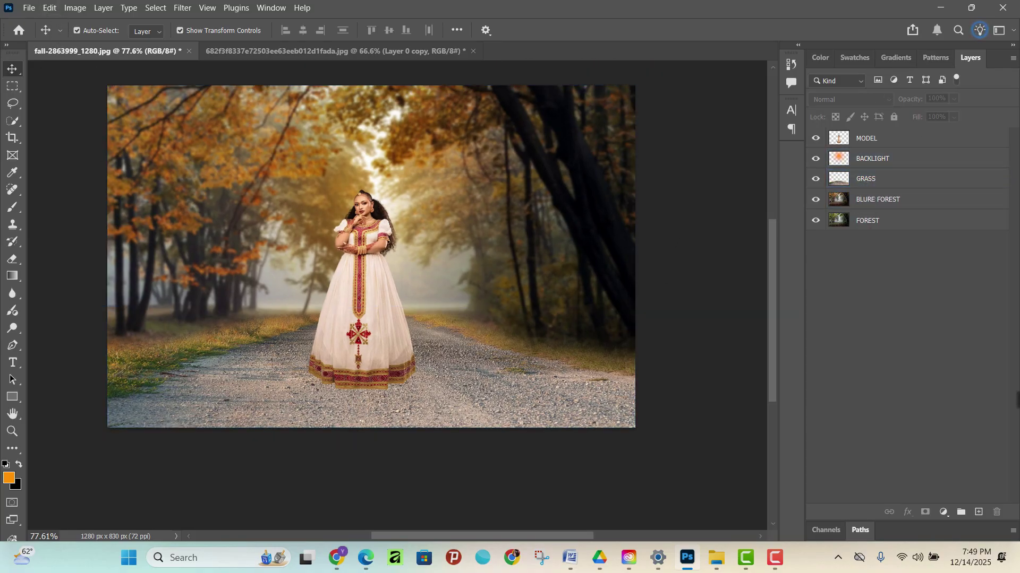
left_click(980, 513)
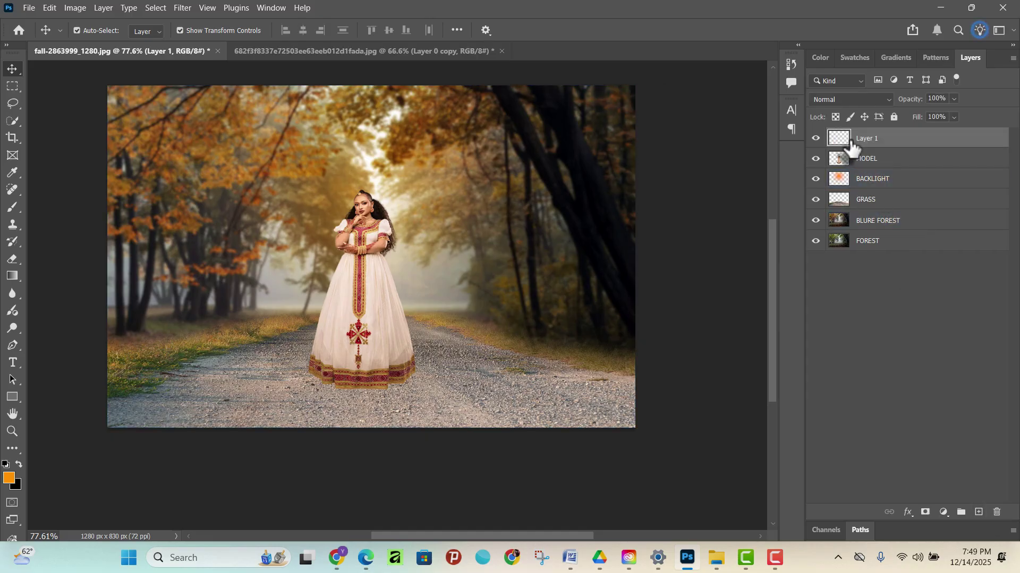
left_click(888, 134)
type("SHADOW 1")
left_click(935, 198)
left_click(924, 183)
key("Return")
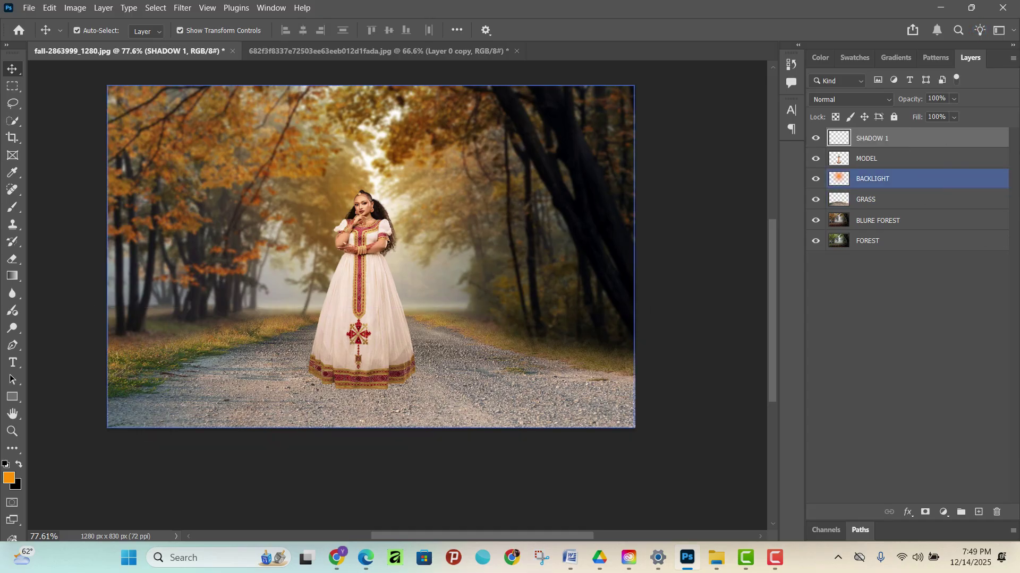
- Switch to the Brush tool and set the foreground color to near-black
left_click(12, 207)
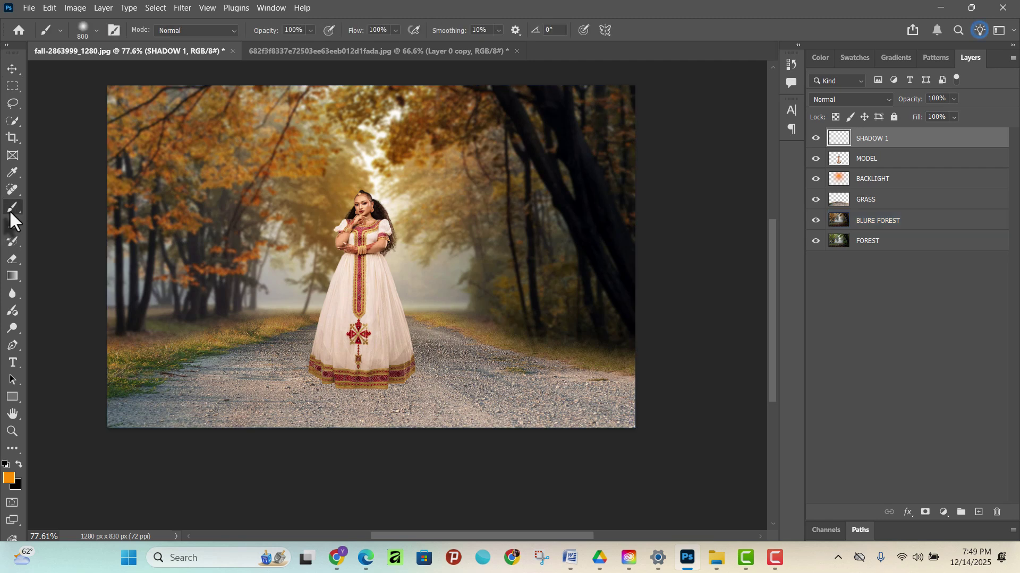
left_click(8, 479)
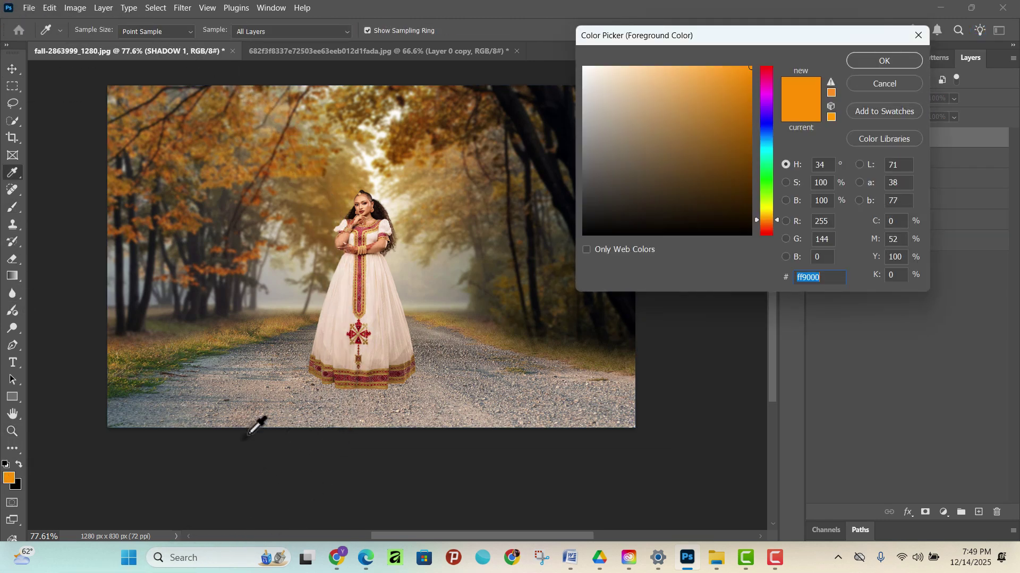
left_click_drag(639, 227, 580, 235)
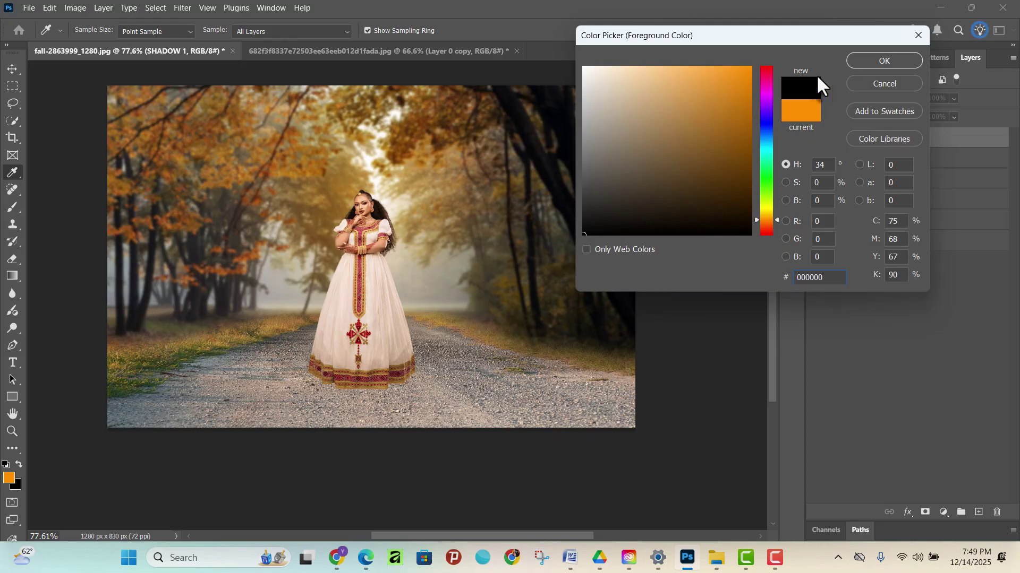
left_click(883, 60)
key("b")
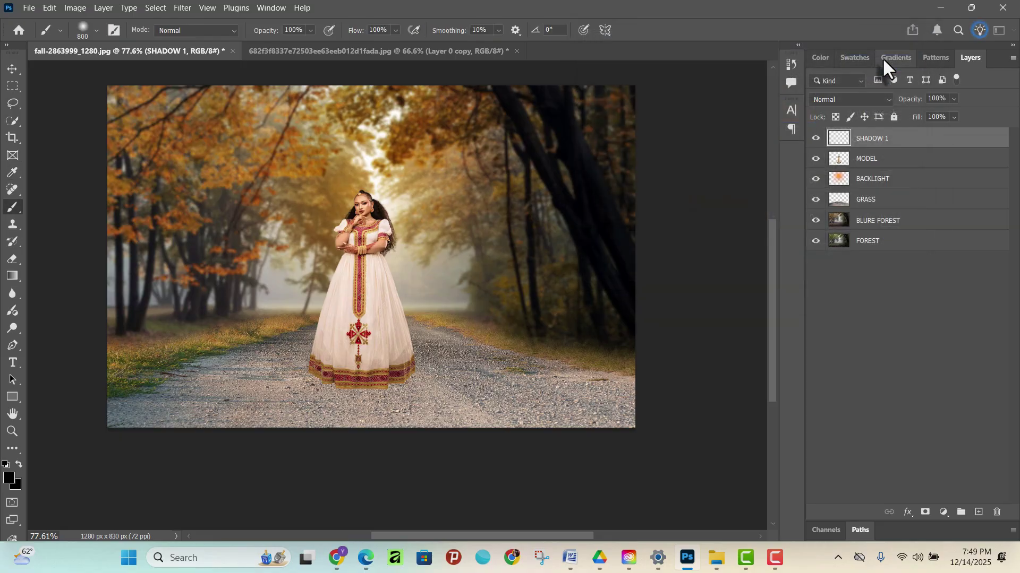
left_click(9, 481)
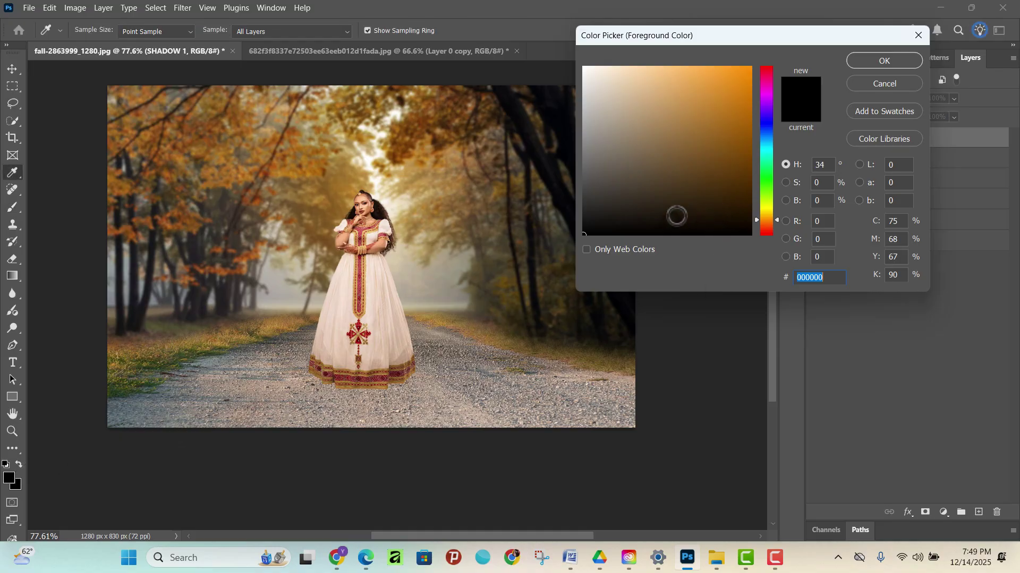
mouse_move(585, 233)
left_mouse_down()
mouse_move(591, 222)
mouse_move(586, 232)
left_mouse_up()
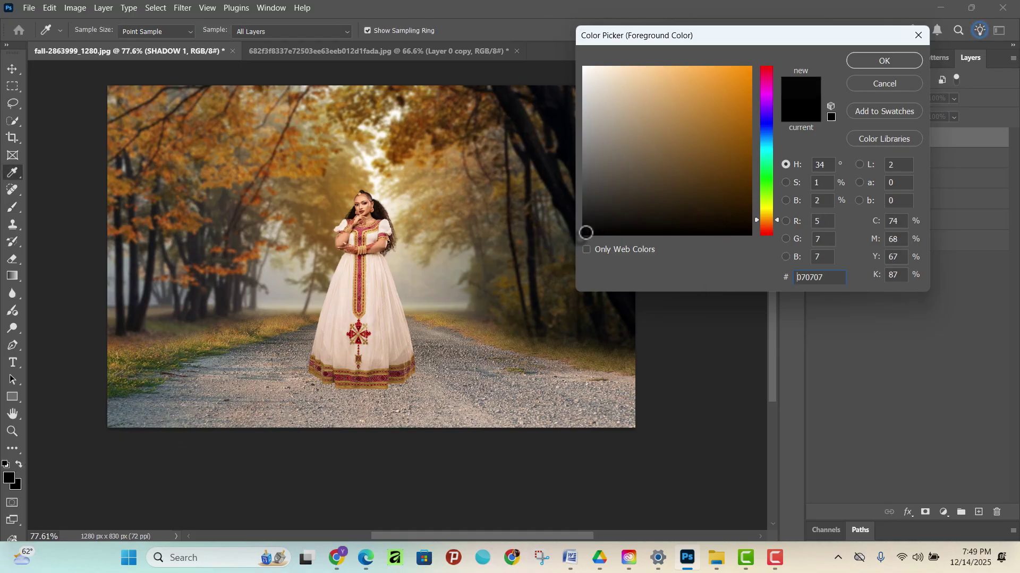
left_click(868, 58)
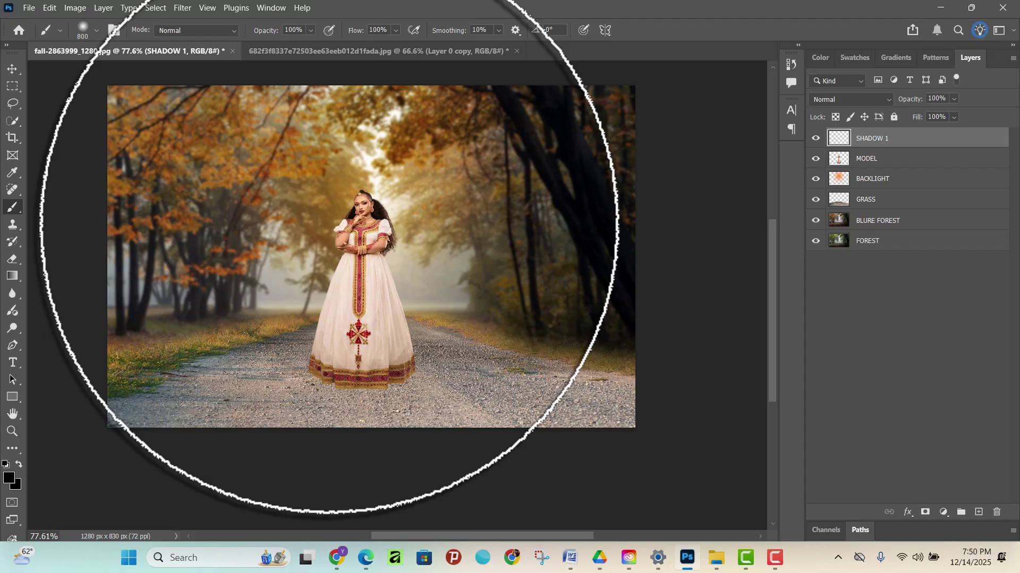
- Reduce the Soft Round brush to 90 px
key("bracketleft")
key("bracketleft")
key("bracketleft")
key("bracketleft")
key("bracketleft")
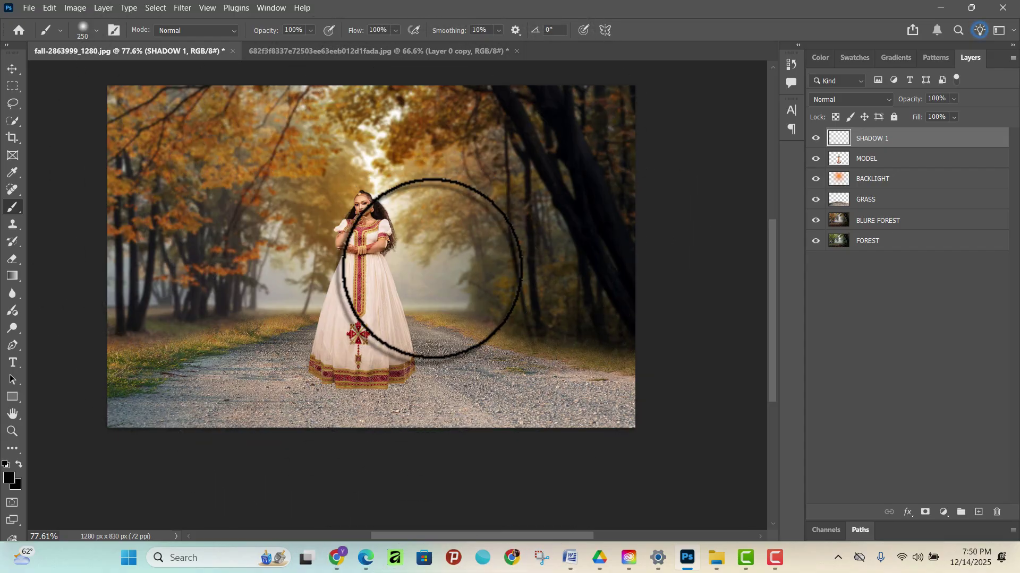
key("bracketleft")
key("bracketleft")
key("bracketleft")
key("bracketleft")
key("bracketleft")
key("bracketleft")
key("bracketleft")
key("bracketleft")
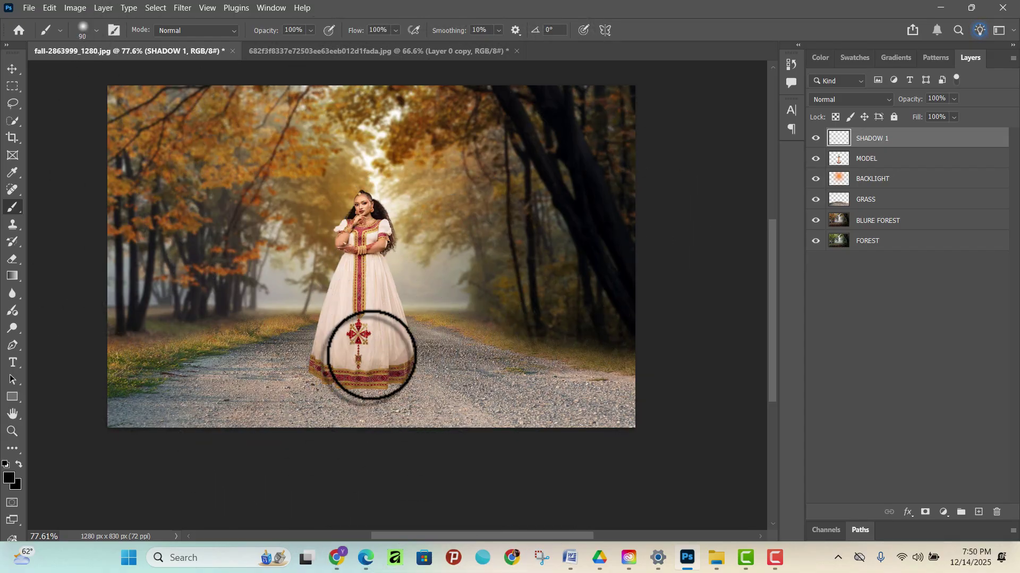
left_click(88, 34)
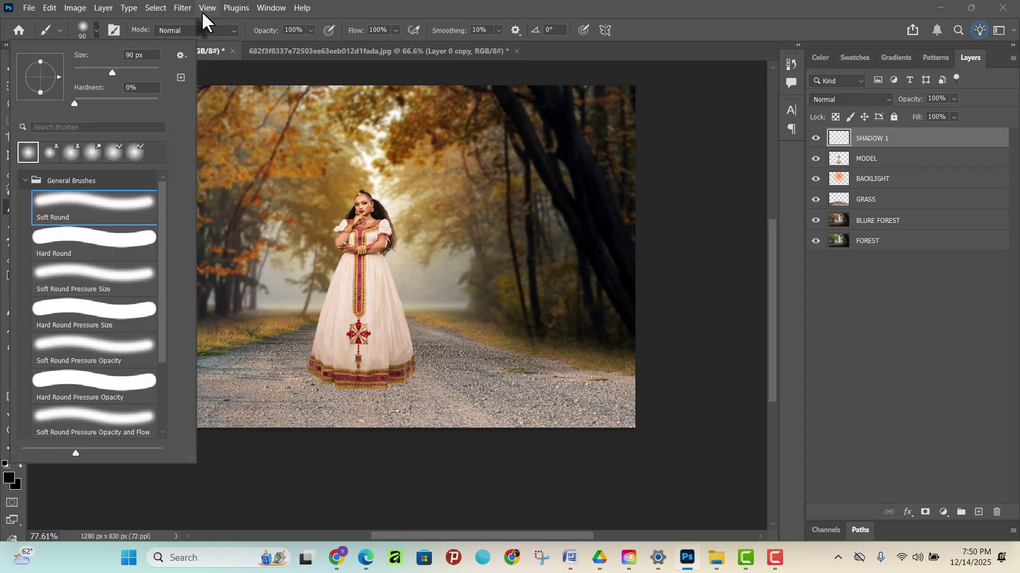
- Set the brush's opacity and flow to 30% each
left_click(299, 30)
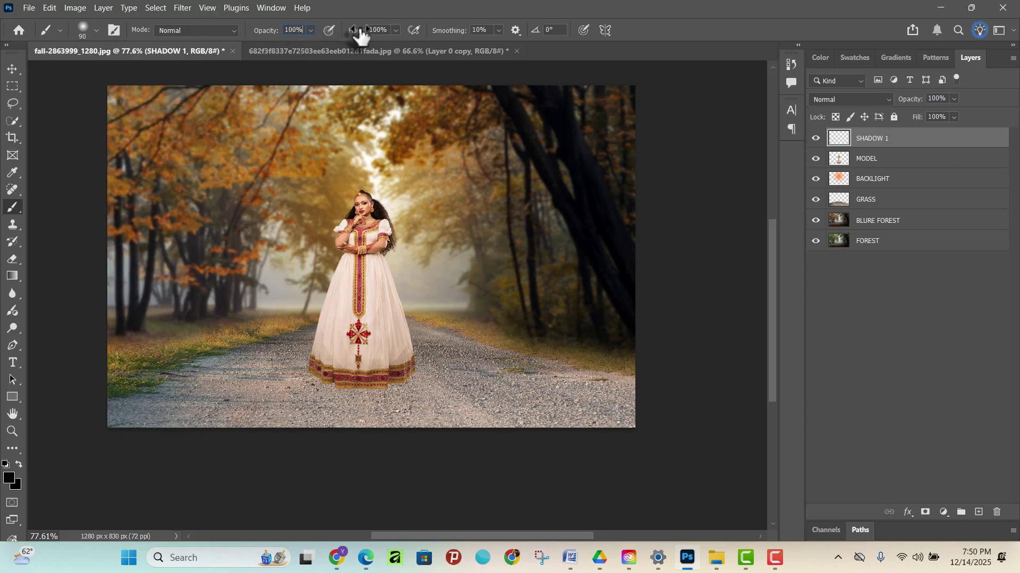
left_click(291, 32)
type("3")
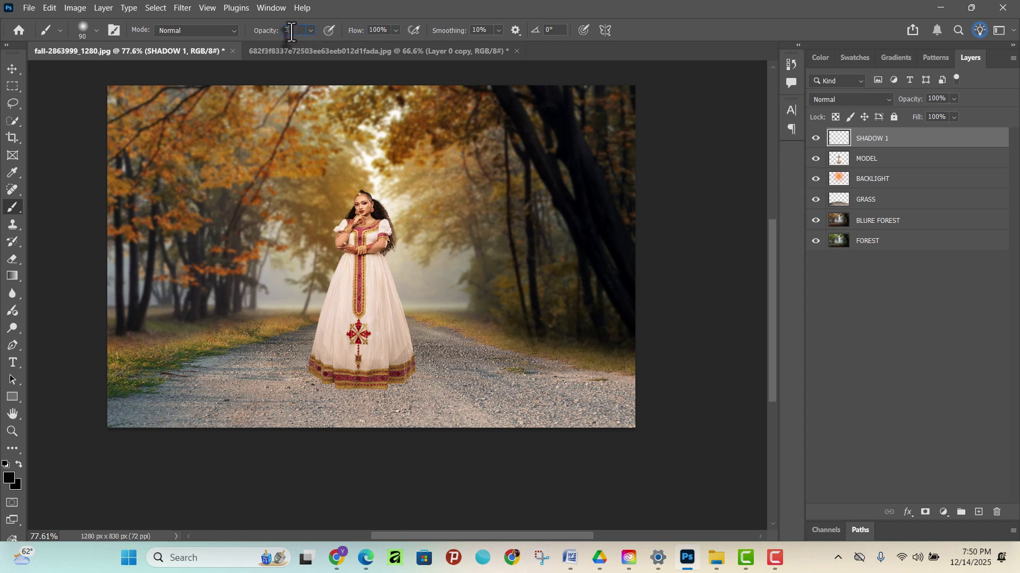
left_click(379, 30)
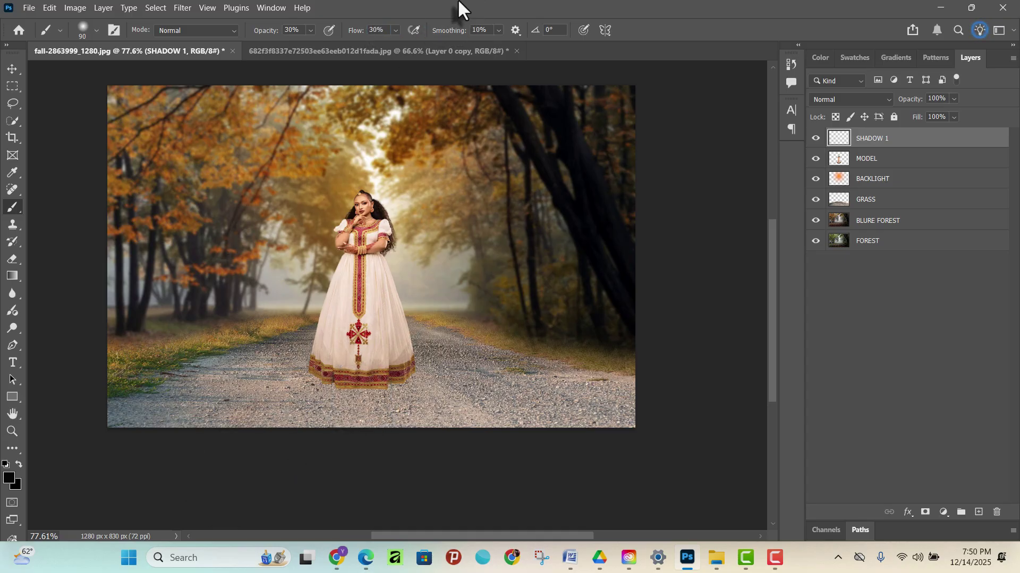
- Try a shadow stroke across the dress hem, undo it, and place the SHADOW 1 layer directly below MODEL
scroll(369, 404, "up", 6)
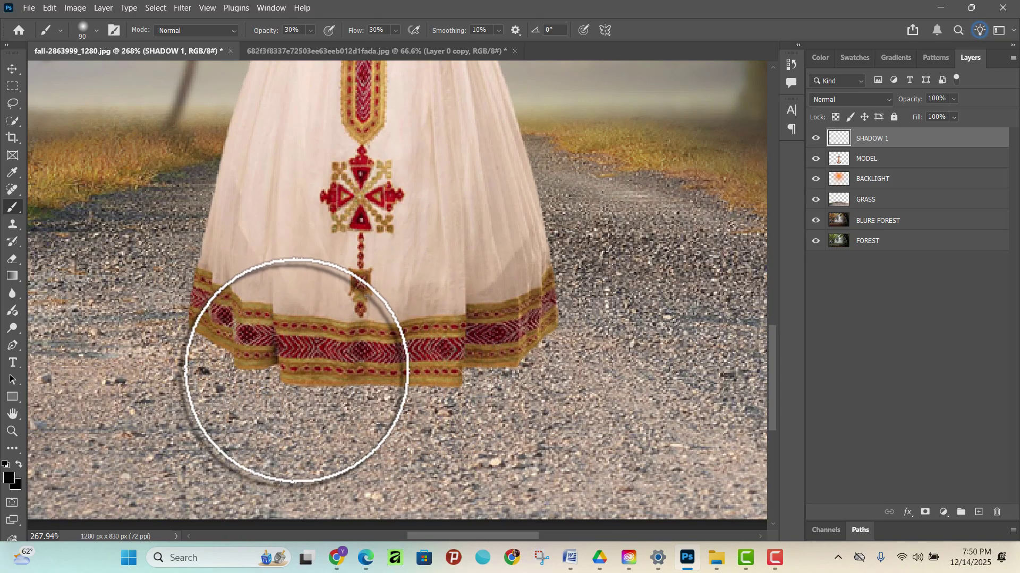
mouse_move(306, 372)
left_mouse_down()
mouse_move(432, 376)
mouse_move(257, 371)
mouse_move(431, 378)
left_mouse_up()
key("ctrl+z")
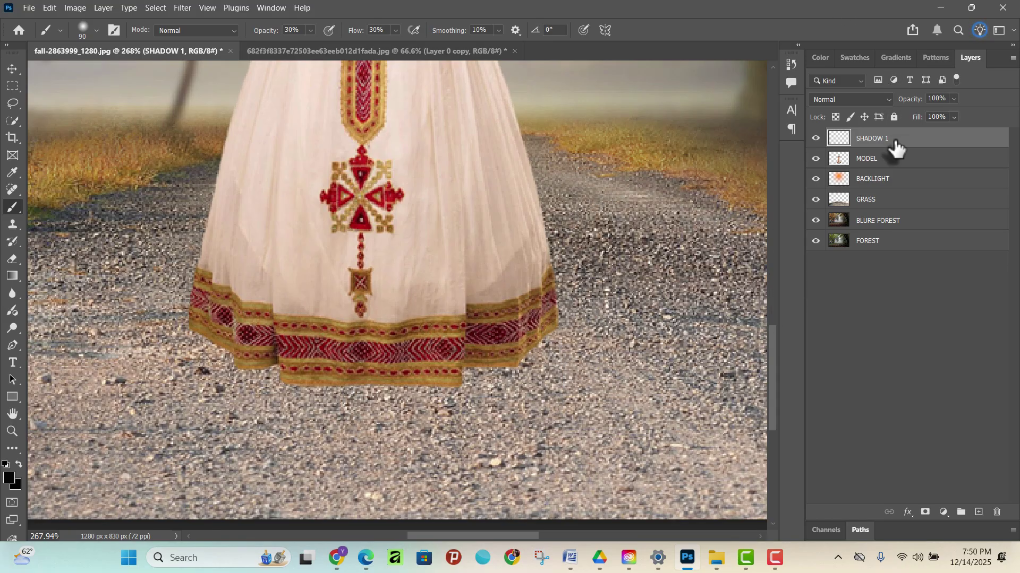
mouse_move(893, 143)
left_mouse_down()
mouse_move(860, 173)
mouse_move(892, 168)
mouse_move(869, 171)
left_mouse_up()
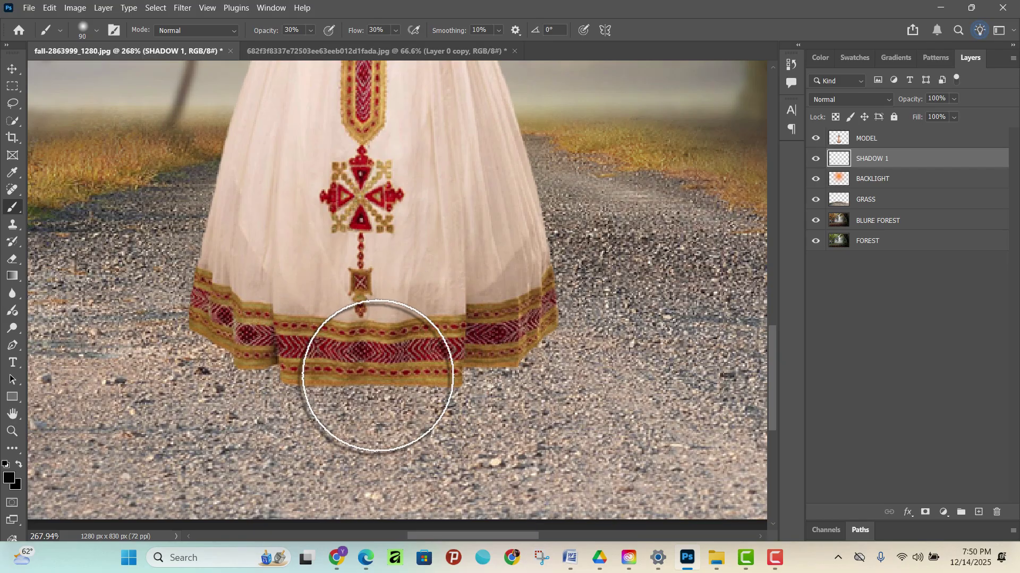
- Paint a soft dark contact shadow on the SHADOW 1 layer along the gravel beneath the full width of the dress hem
mouse_move(304, 373)
left_mouse_down()
mouse_move(344, 382)
mouse_move(353, 395)
mouse_move(369, 392)
mouse_move(364, 399)
mouse_move(437, 399)
mouse_move(415, 397)
mouse_move(462, 394)
mouse_move(536, 353)
mouse_move(487, 353)
mouse_move(506, 337)
mouse_move(260, 344)
left_mouse_up()
key("bracketleft")
key("bracketleft")
key("bracketright")
key("bracketright")
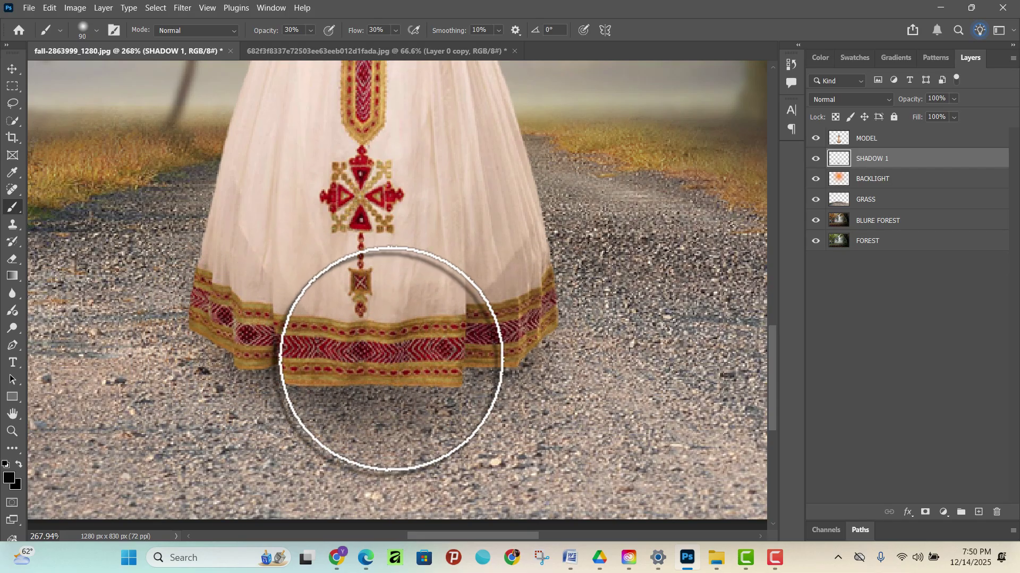
key("bracketleft")
key("bracketright")
key("bracketleft")
key("bracketleft")
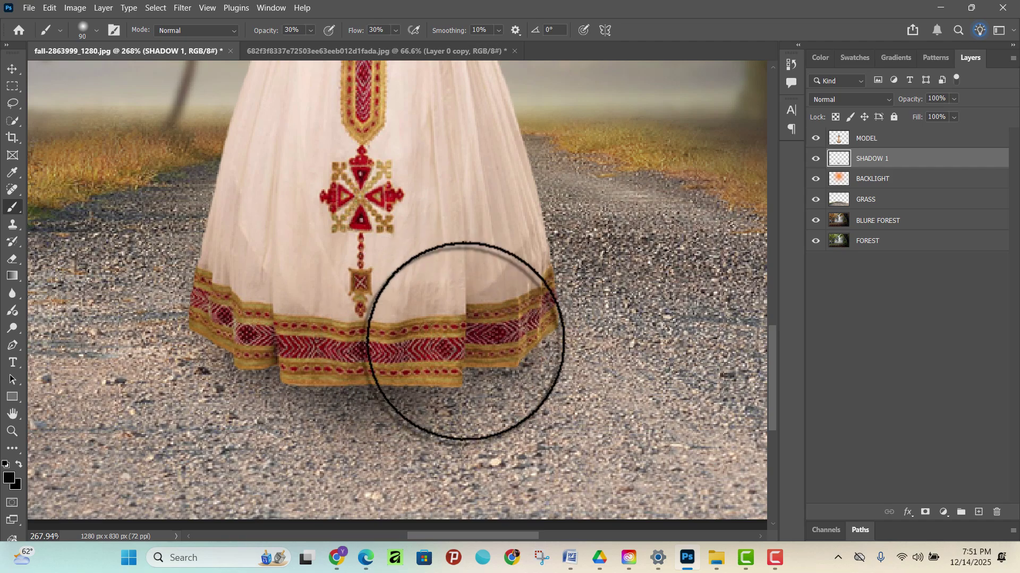
key("bracketright")
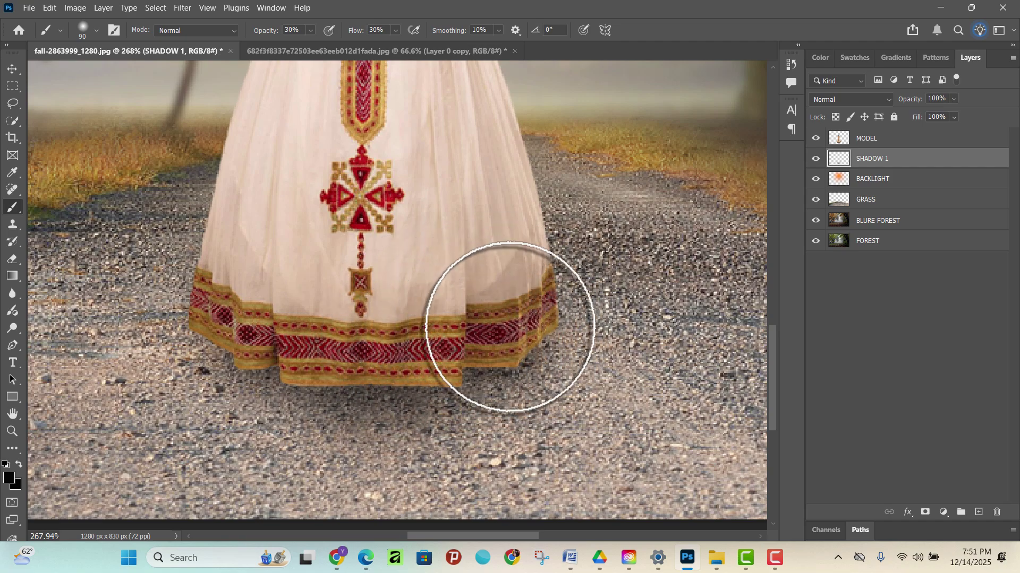
key("bracketright")
key("bracketleft")
key("bracketleft")
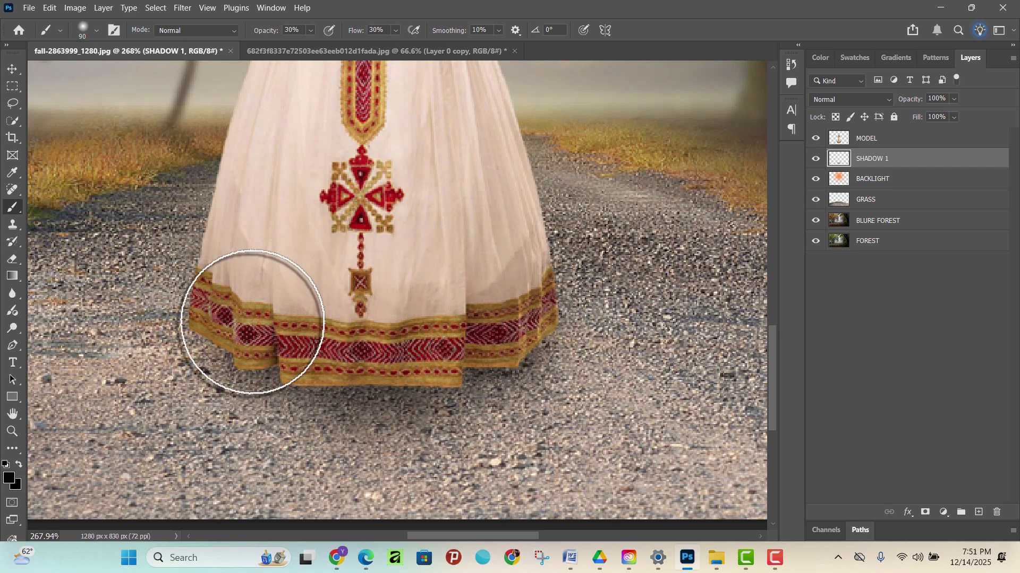
key("bracketright")
key("bracketright")
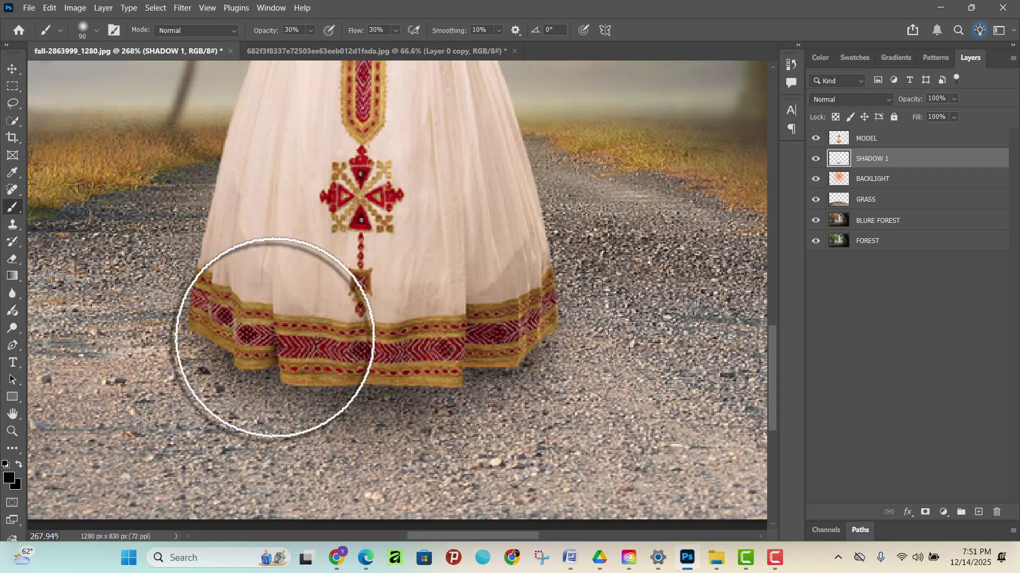
key("bracketleft")
key("bracketleft")
key("bracketright")
key("bracketleft")
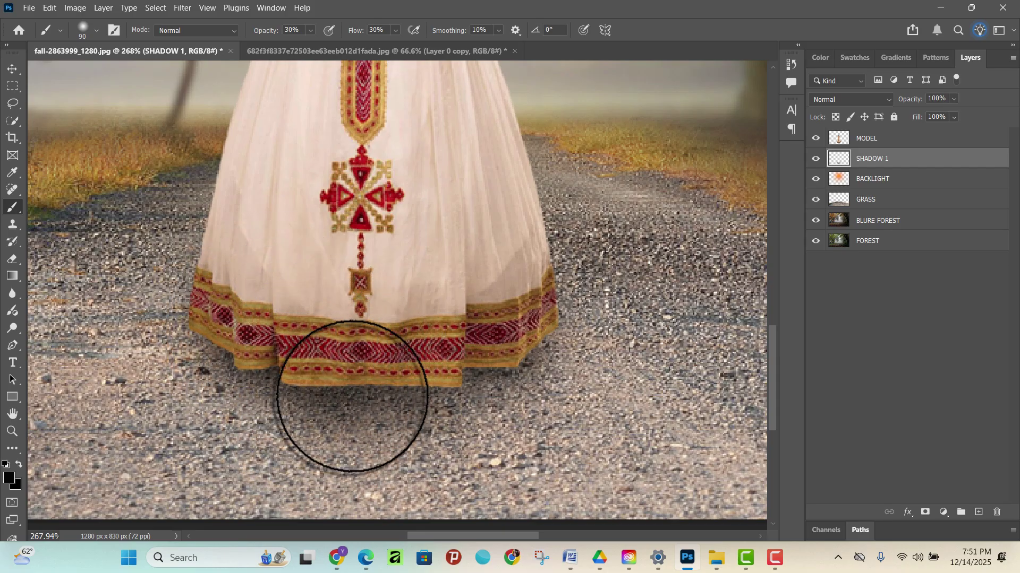
key("bracketright")
key("bracketright")
key("bracketleft")
key("bracketleft")
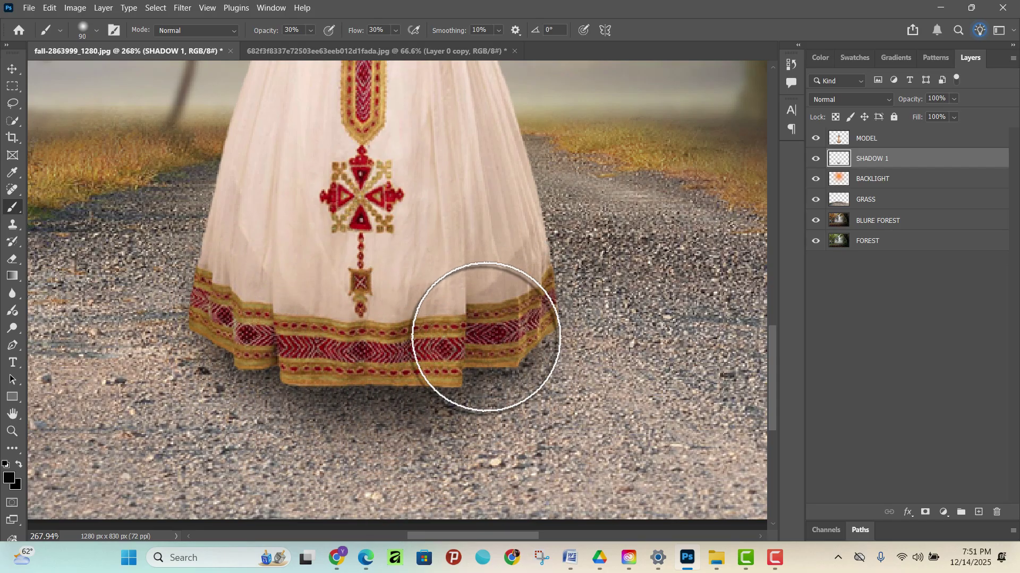
key("bracketright")
- Compare the picture with the SHADOW 1 layer hidden and shown, and check the shadow at several magnifications
scroll(404, 337, "down", 8)
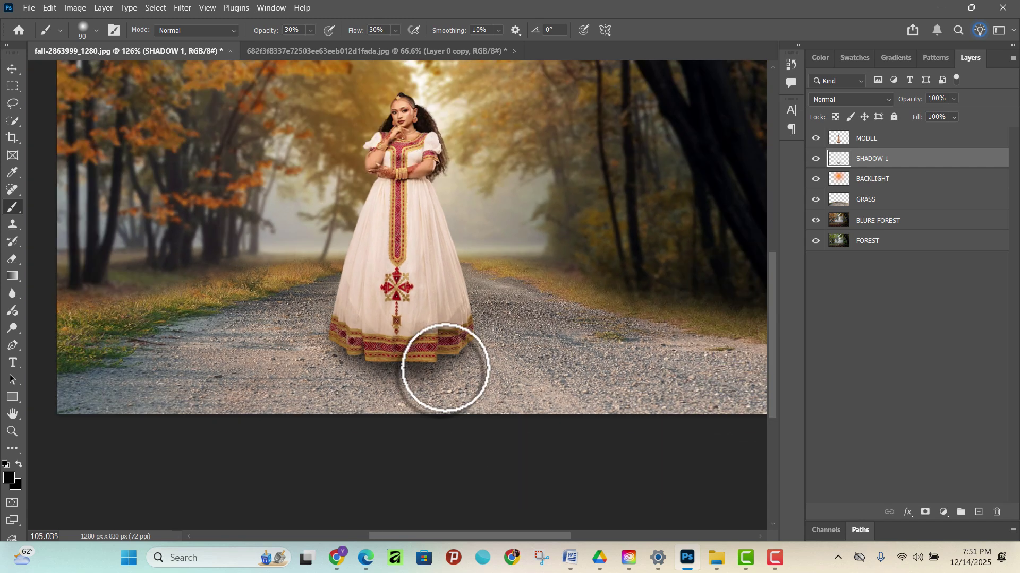
scroll(444, 364, "up", 4)
left_click(816, 159)
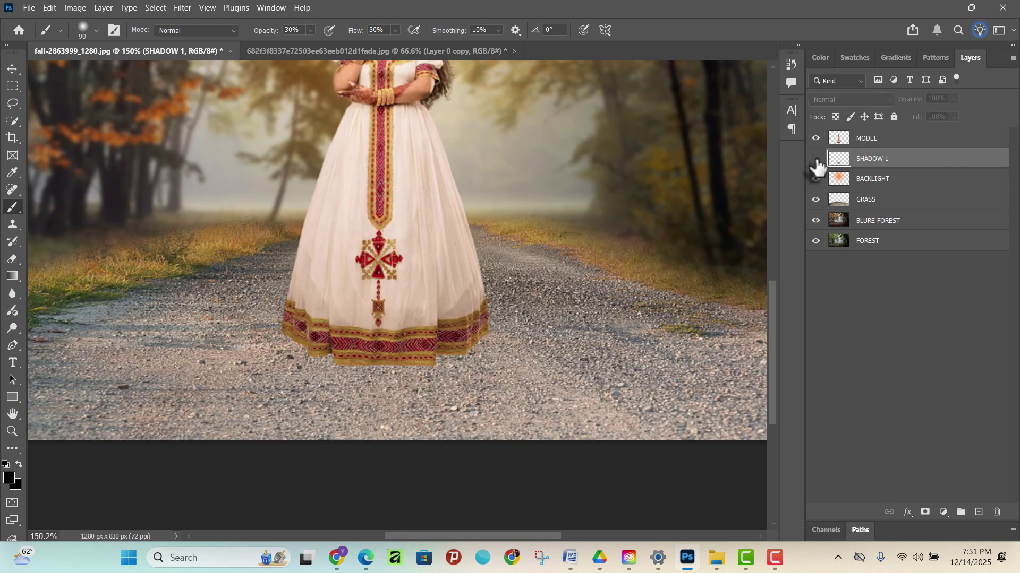
left_click(816, 160)
scroll(406, 353, "down", 2)
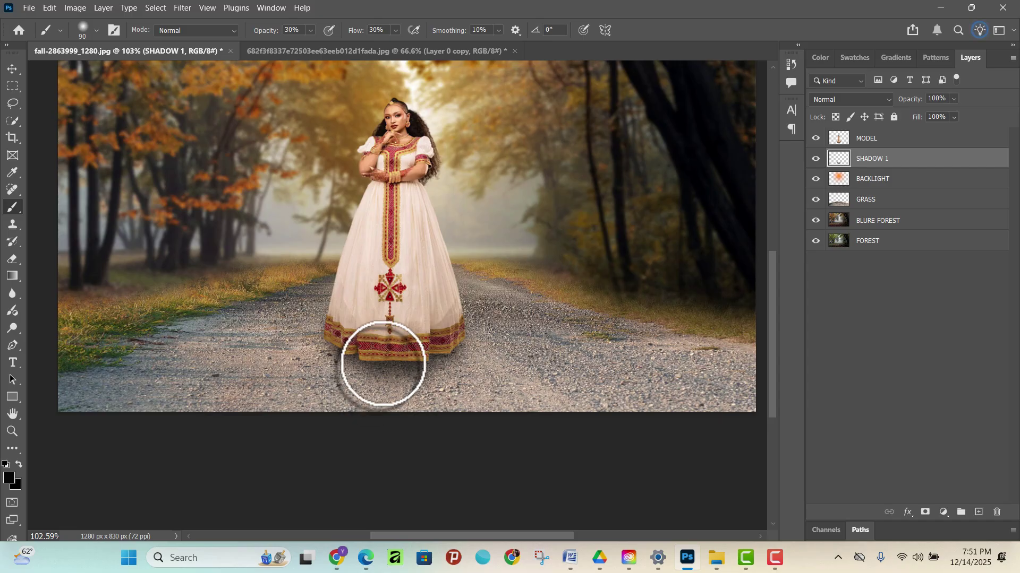
scroll(403, 239, "down", 3)
scroll(400, 244, "up", 2)
scroll(399, 243, "up", 1)
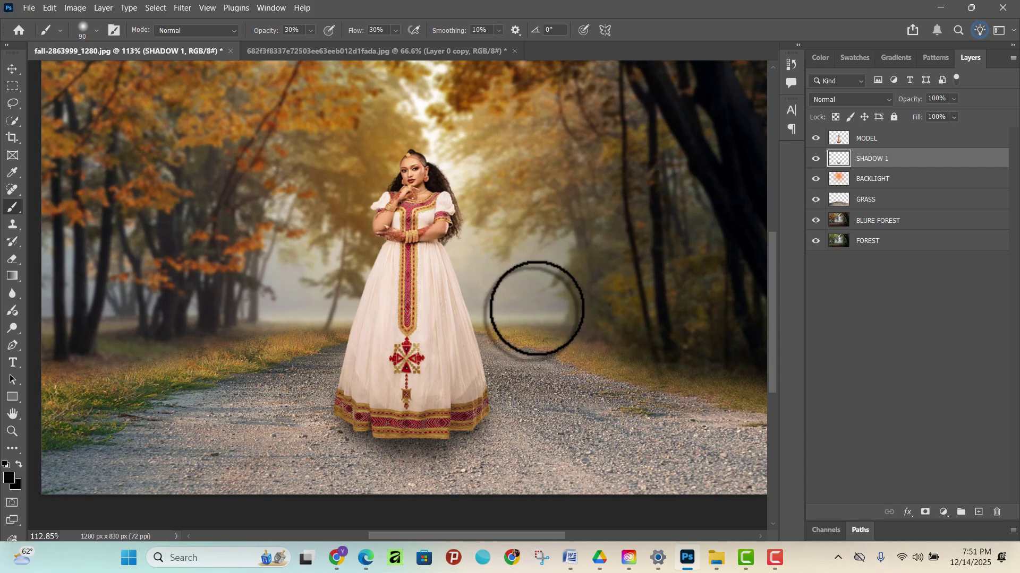
- Deselect all layers with the Move tool and examine the model and the shadow under her dress at several magnifications
scroll(538, 318, "down", 3)
scroll(663, 385, "up", 1)
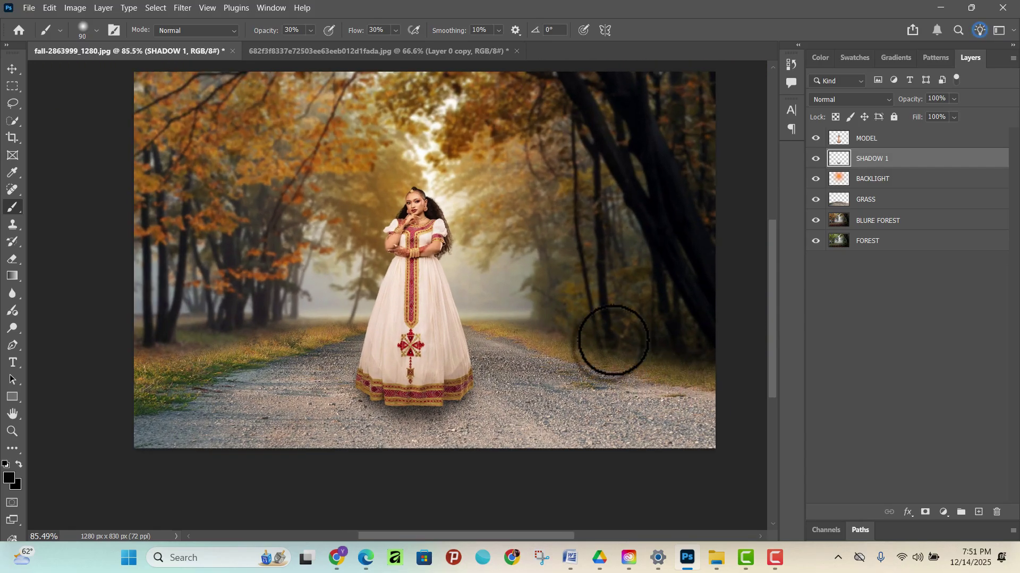
mouse_move(526, 348)
left_mouse_down()
mouse_move(550, 379)
mouse_move(563, 376)
mouse_move(549, 384)
mouse_move(441, 256)
mouse_move(439, 365)
mouse_move(562, 386)
mouse_move(489, 378)
mouse_move(479, 387)
mouse_move(595, 415)
left_mouse_up()
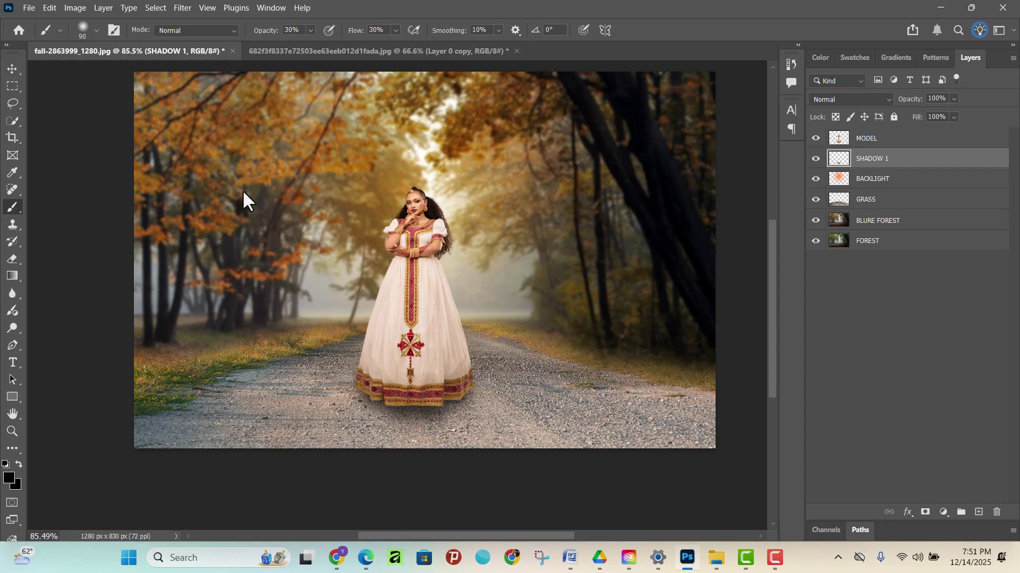
left_click(12, 68)
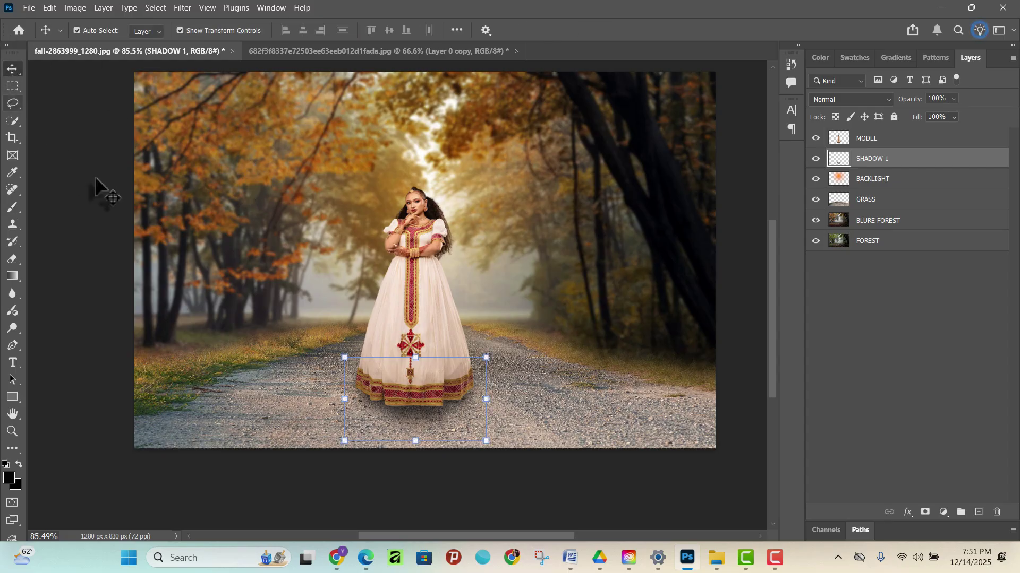
left_click(67, 184)
left_click(877, 218)
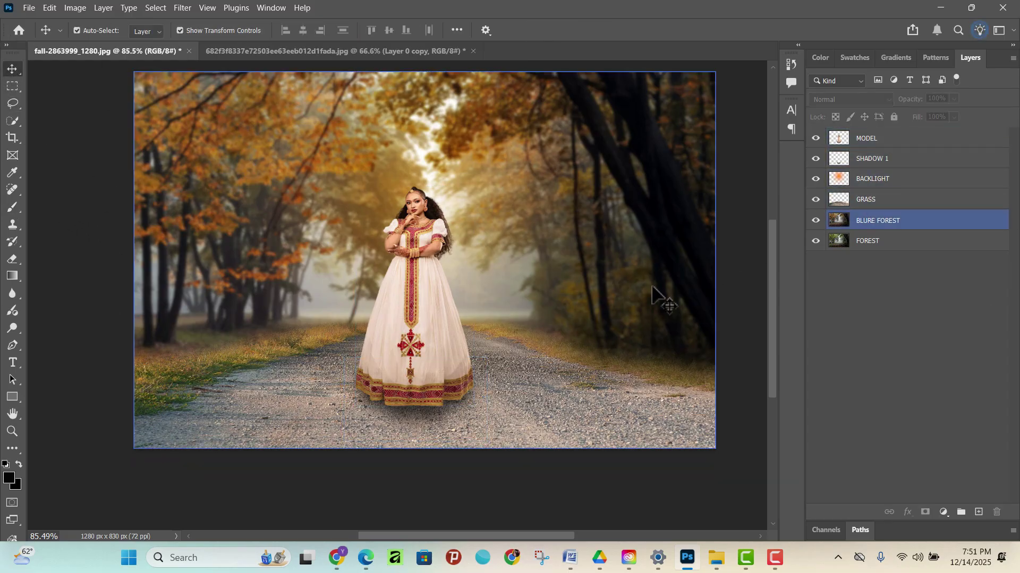
left_click(80, 276)
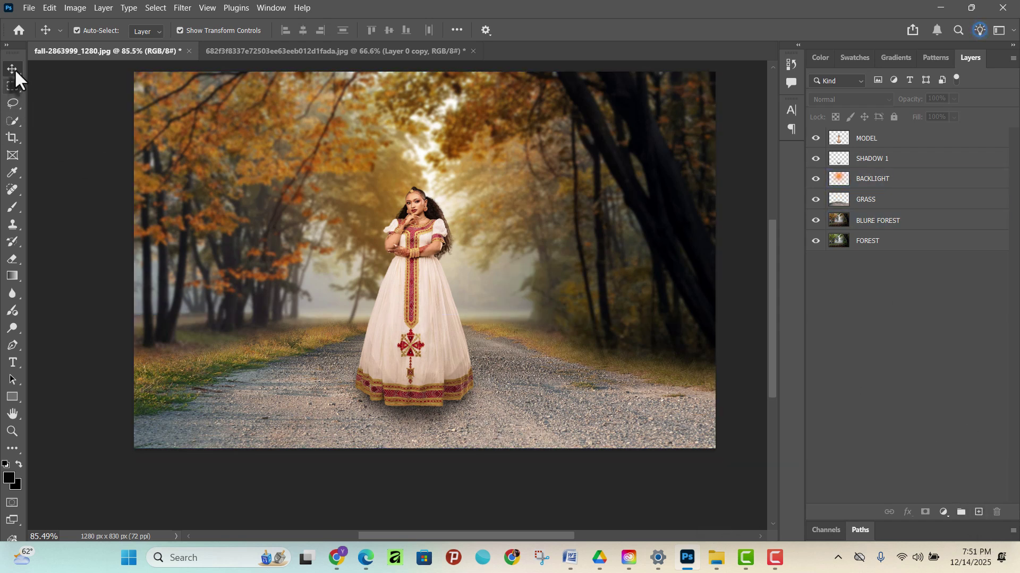
left_click(400, 290)
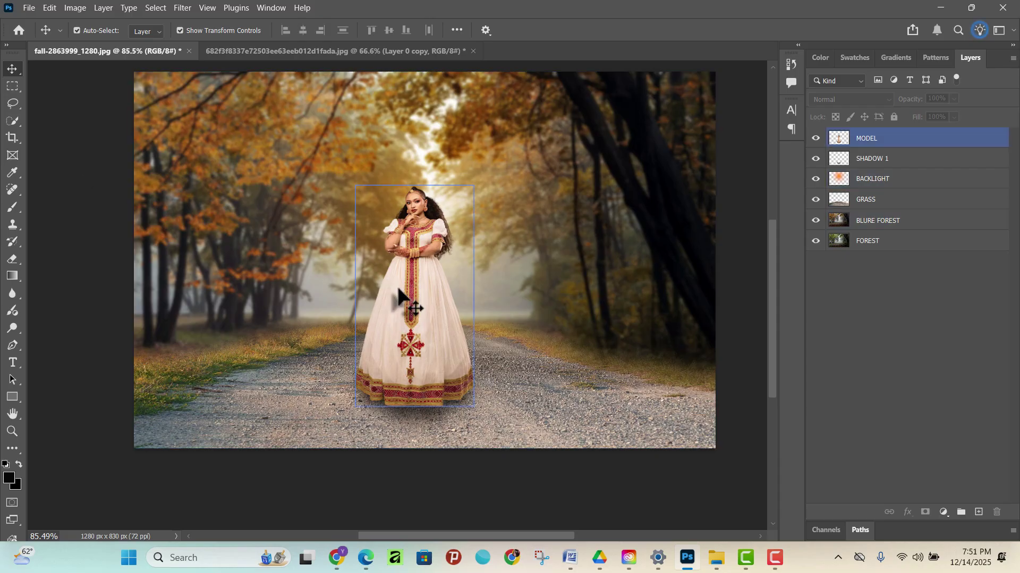
scroll(451, 287, "down", 3)
scroll(441, 329, "up", 5)
scroll(448, 325, "down", 2)
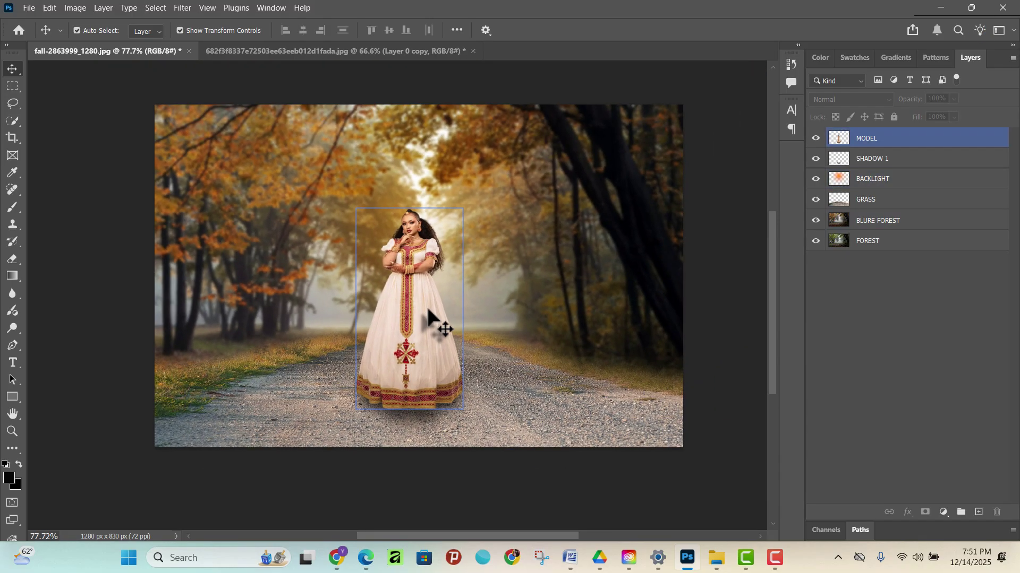
scroll(417, 294, "up", 2)
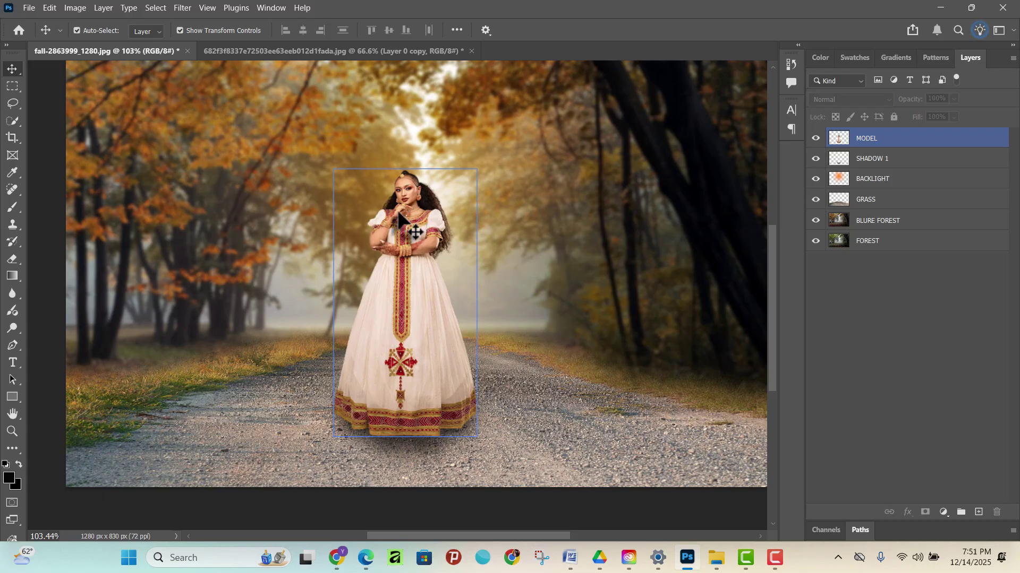
- Make MODEL the active layer and load its pixels as a selection with Select Pixels
left_click(670, 162)
left_click(884, 139)
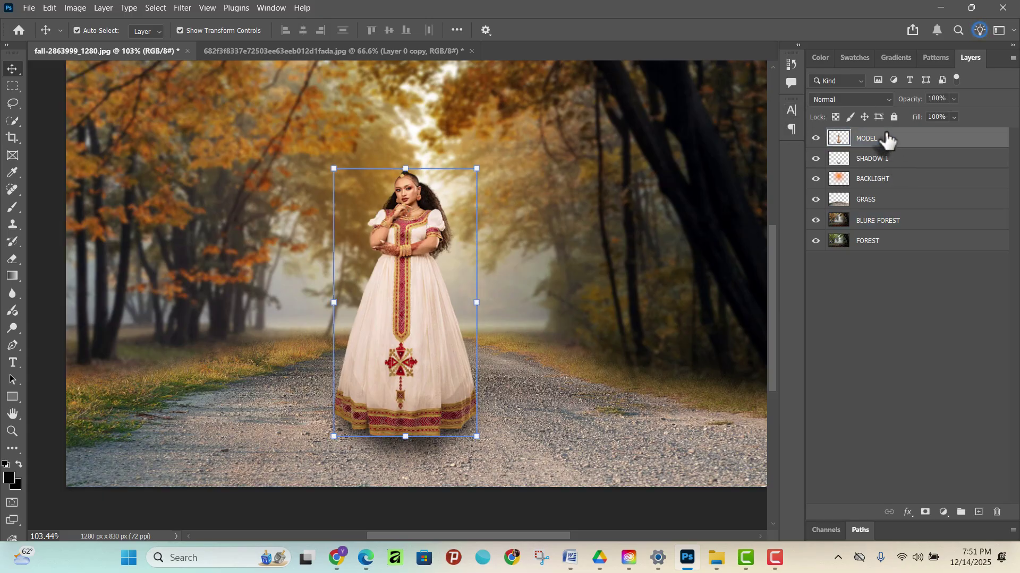
right_click(834, 139)
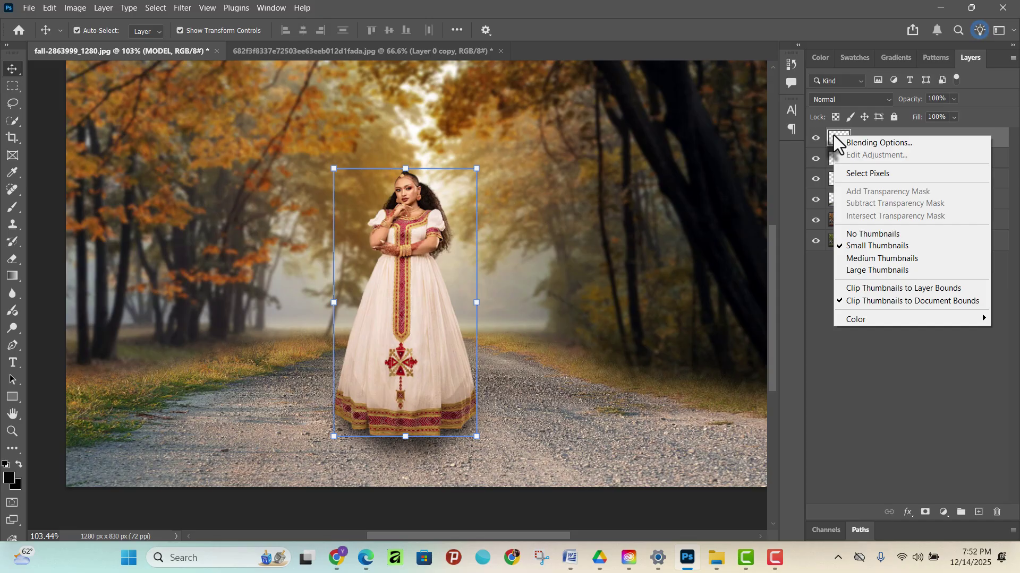
left_click(833, 136)
right_click(834, 137)
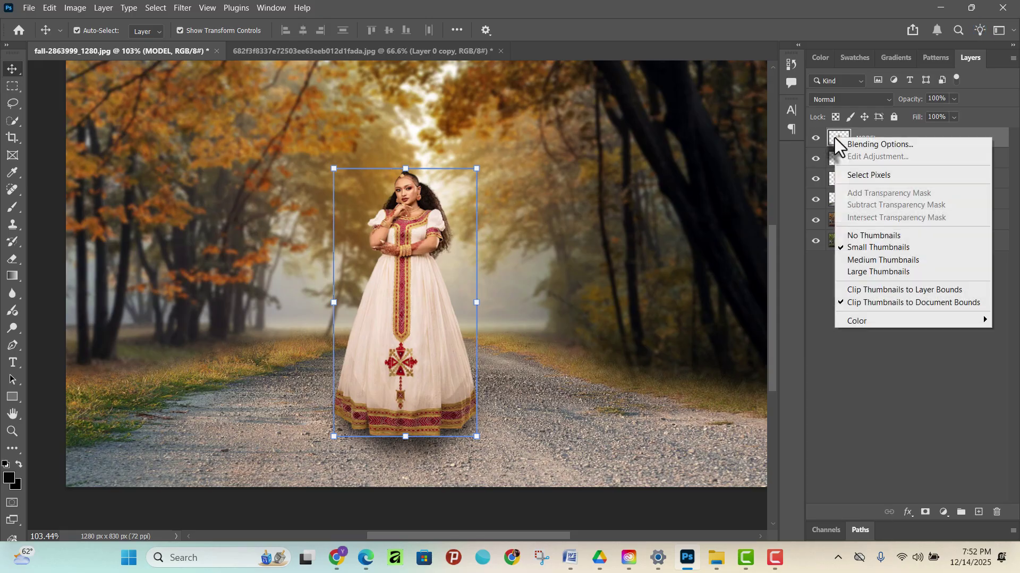
right_click(835, 136)
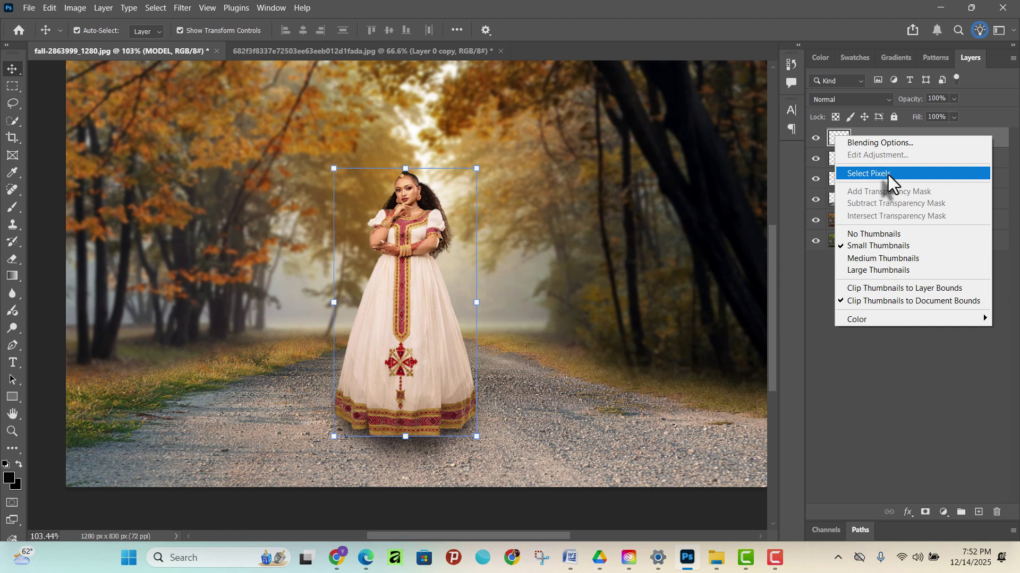
left_click(887, 174)
scroll(484, 292, "up", 3)
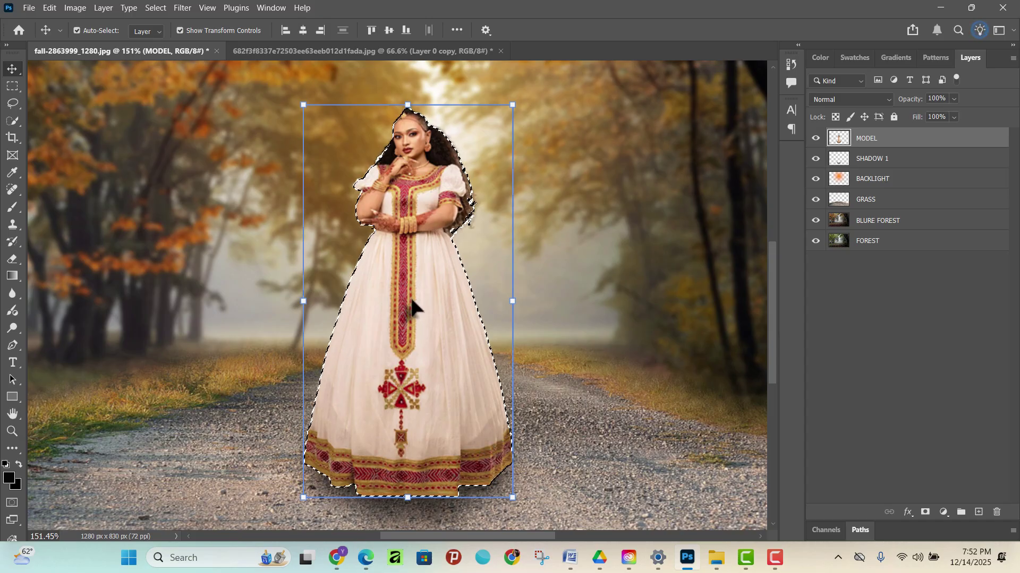
- Clear the selection around the woman and load it again directly from the MODEL layer's thumbnail
key("ctrl+d")
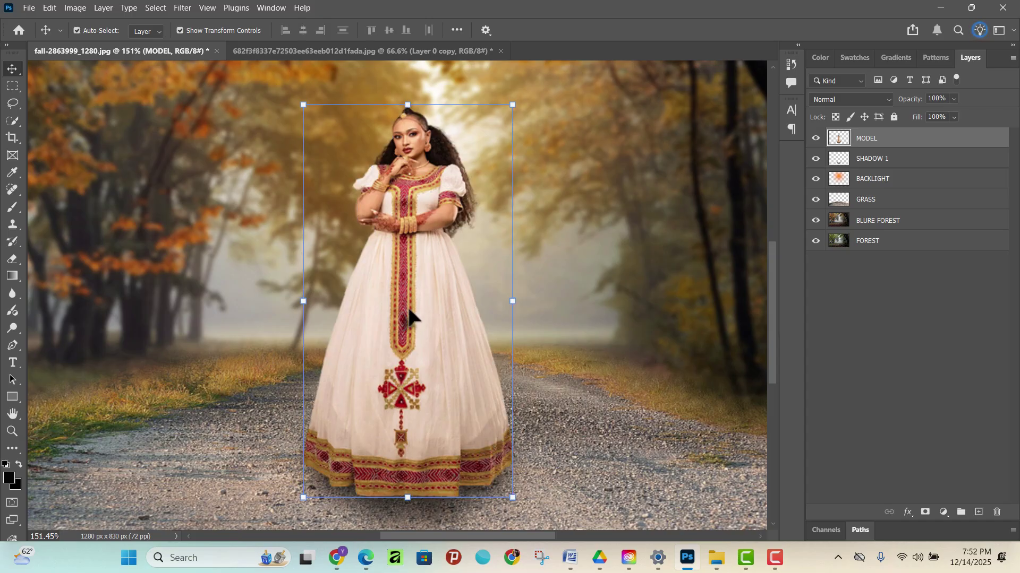
scroll(416, 281, "down", 2)
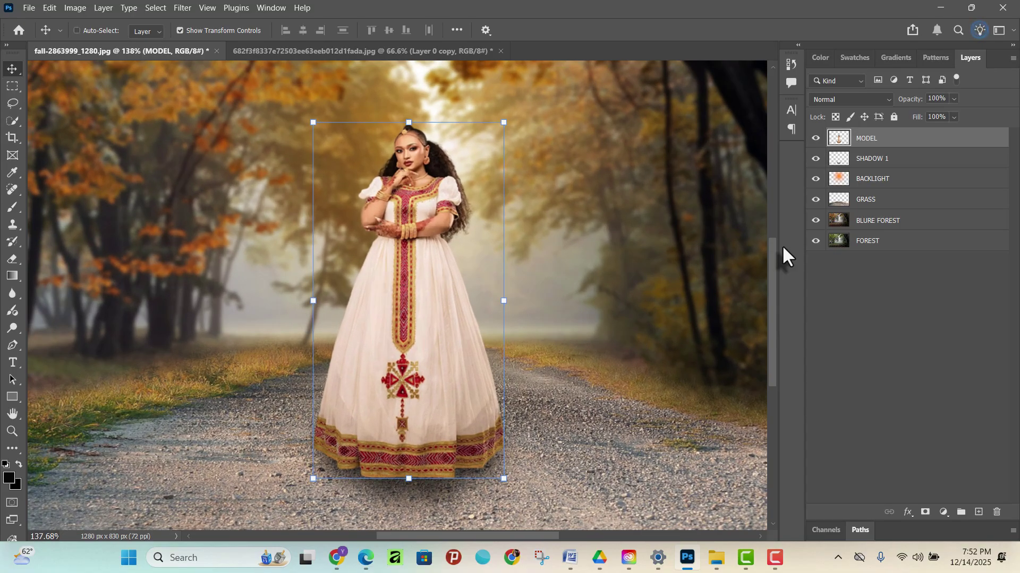
left_click_drag(839, 139, 841, 142)
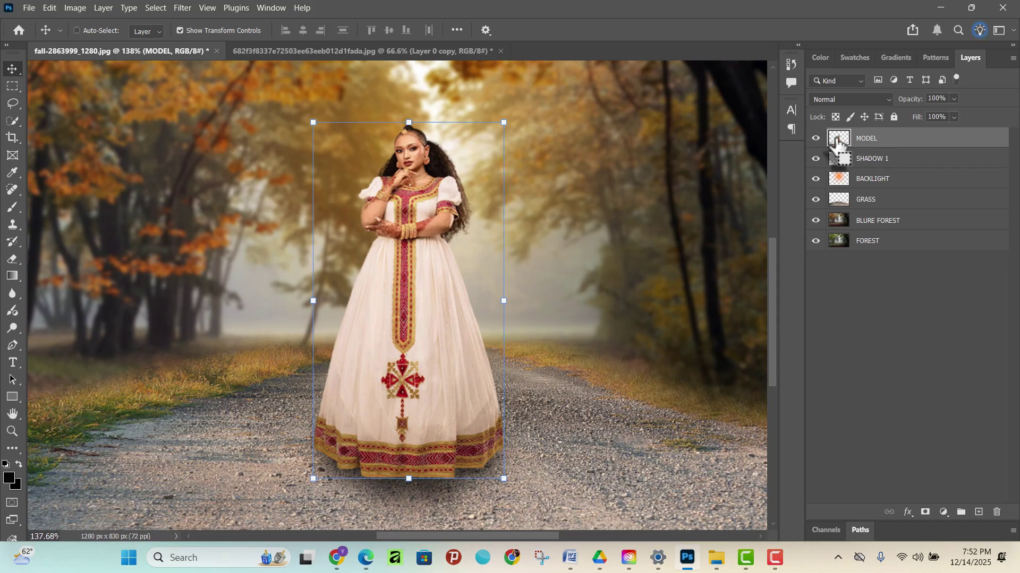
left_click(844, 159)
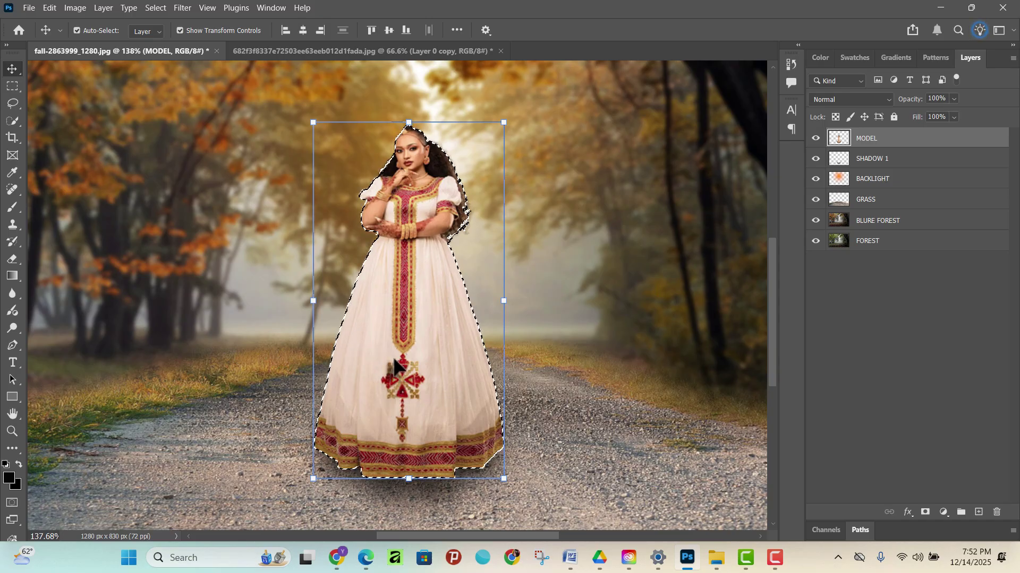
scroll(254, 340, "down", 3)
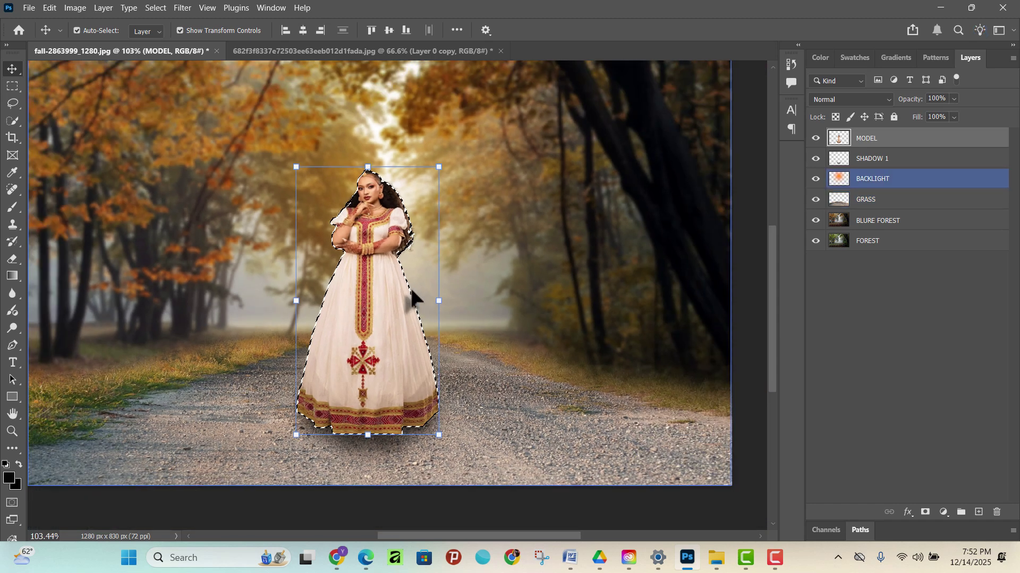
scroll(254, 340, "up", 3)
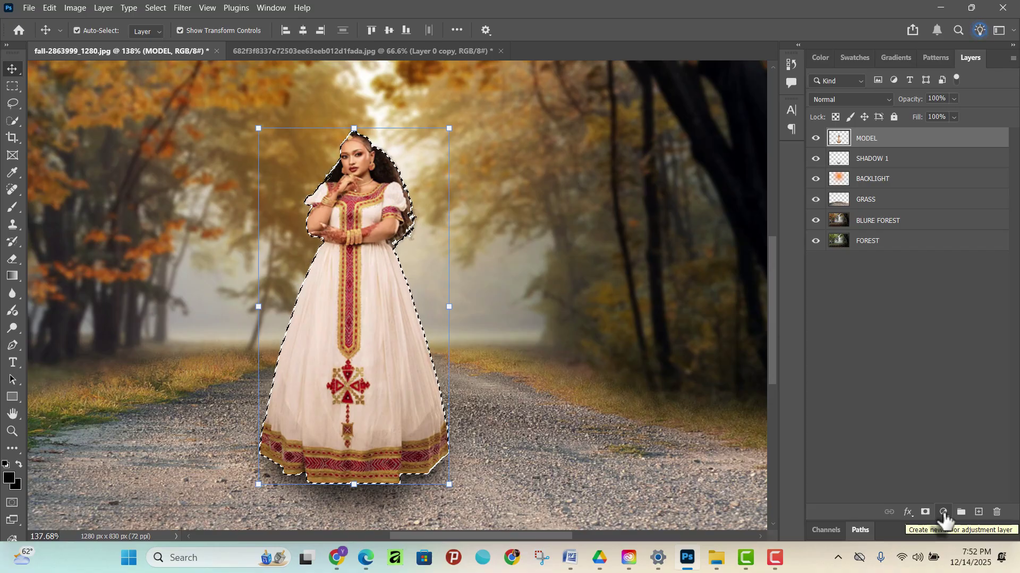
- Add a Solid Color fill layer within the woman-shaped selection, trying other hues and settling on black, 000000
left_click(943, 513)
left_click(943, 513)
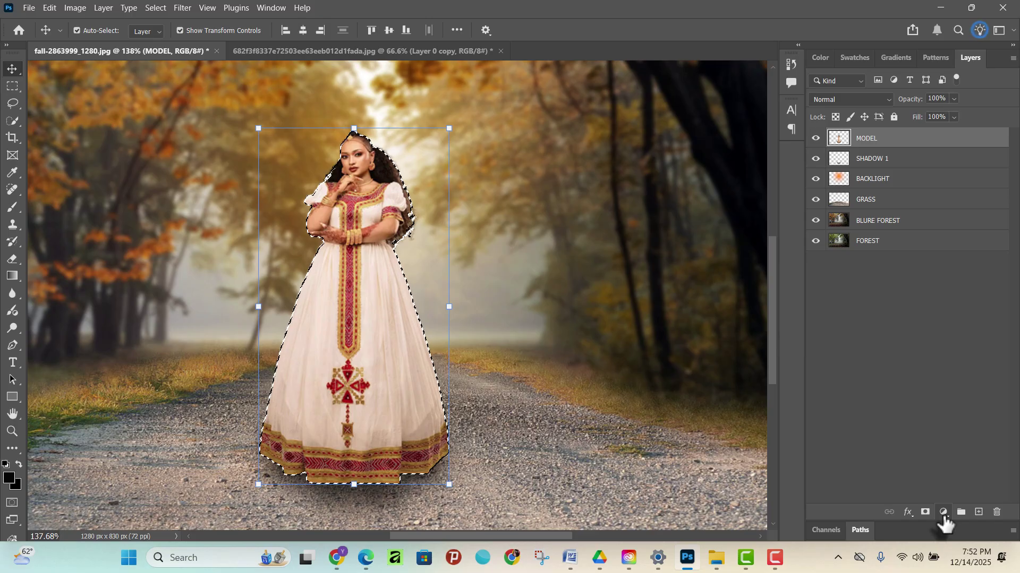
left_click(943, 513)
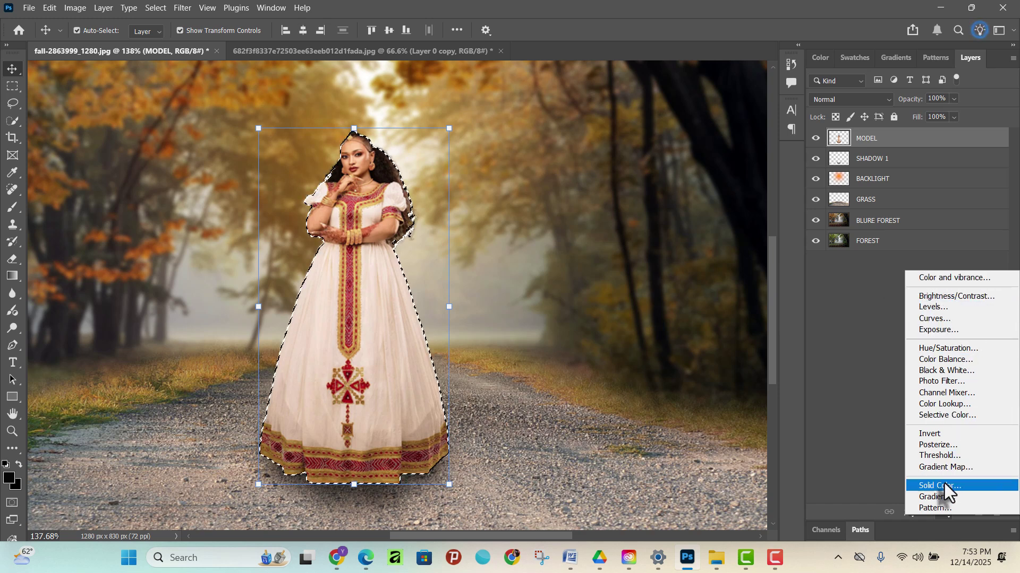
left_click(958, 487)
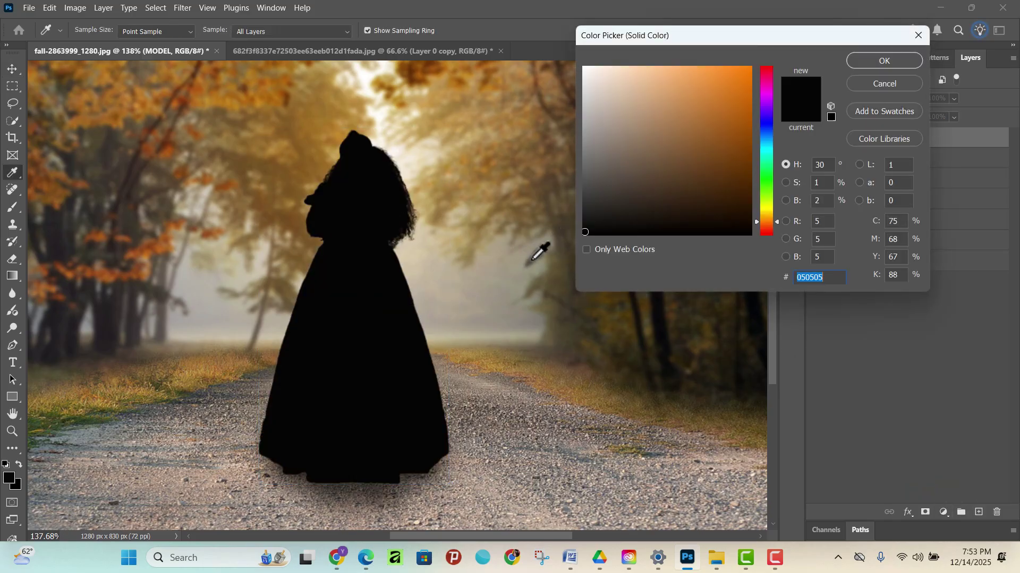
left_click_drag(585, 231, 694, 177)
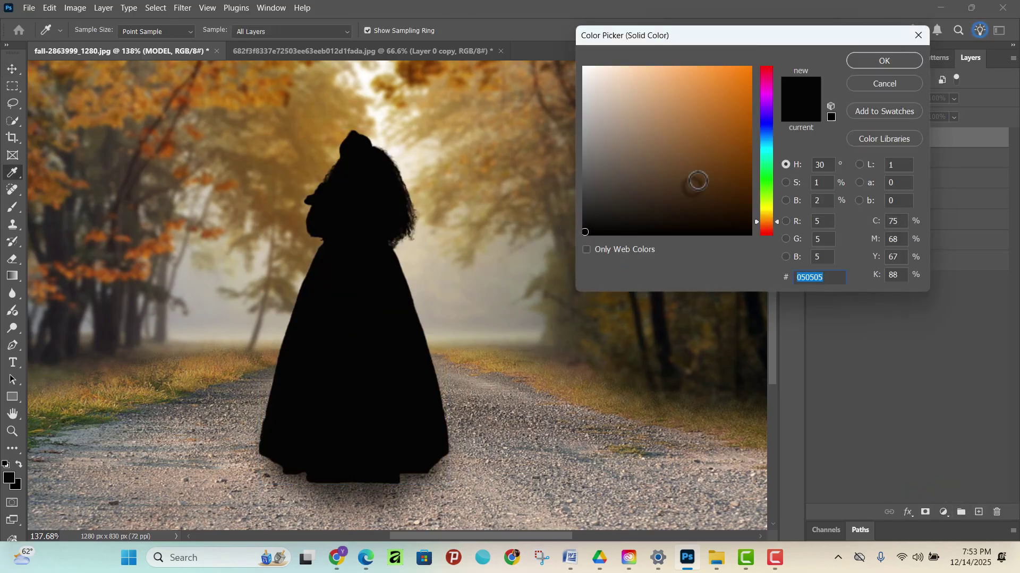
mouse_move(760, 94)
left_mouse_down()
mouse_move(757, 58)
mouse_move(713, 170)
left_mouse_up()
left_click(753, 63)
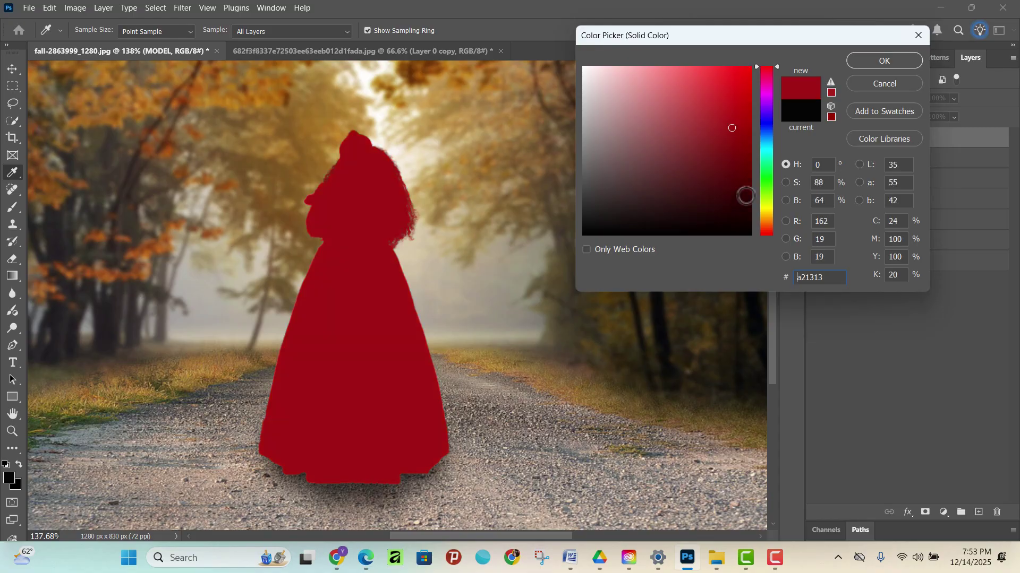
left_click(766, 123)
left_click_drag(739, 119, 550, 259)
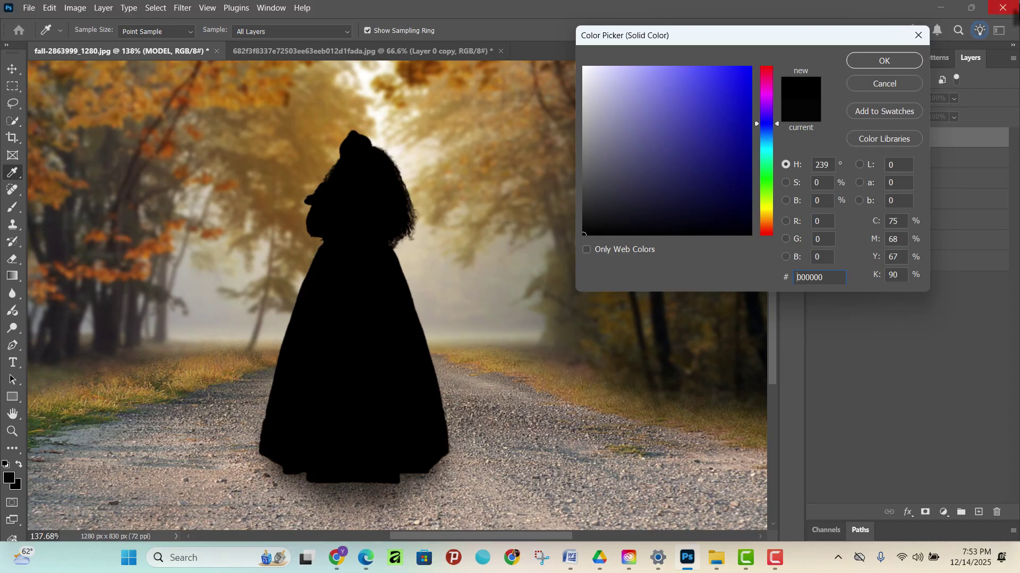
left_click(884, 61)
key("ctrl+0")
key("v")
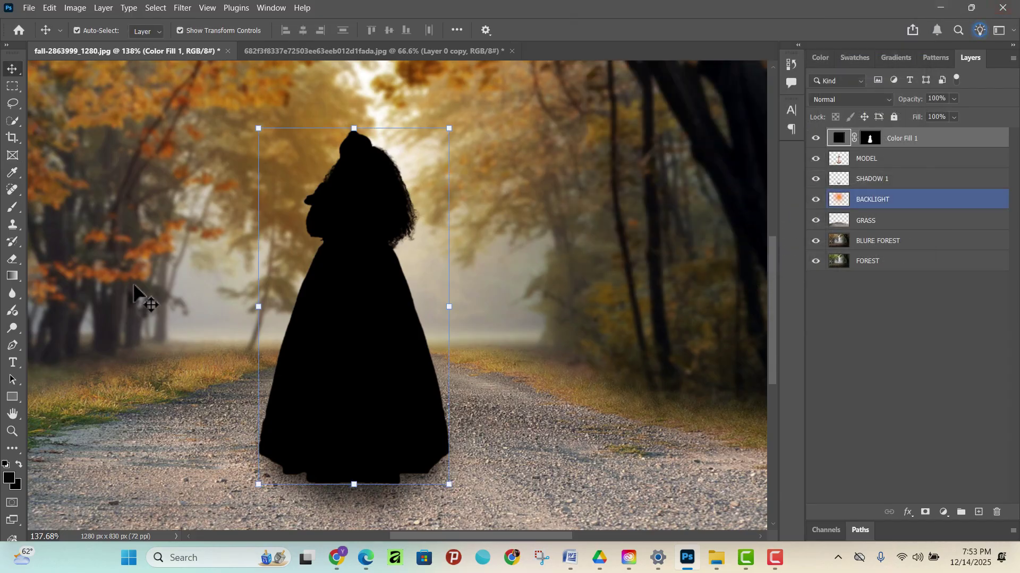
- Rename the black silhouette's fill layer to SHADOW 2
scroll(393, 396, "down", 3)
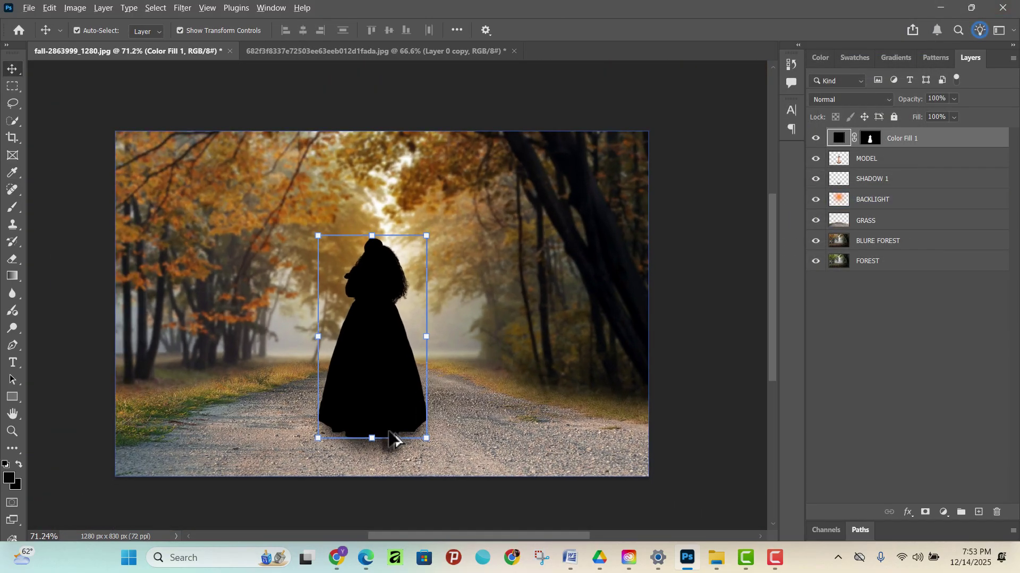
scroll(392, 440, "up", 4)
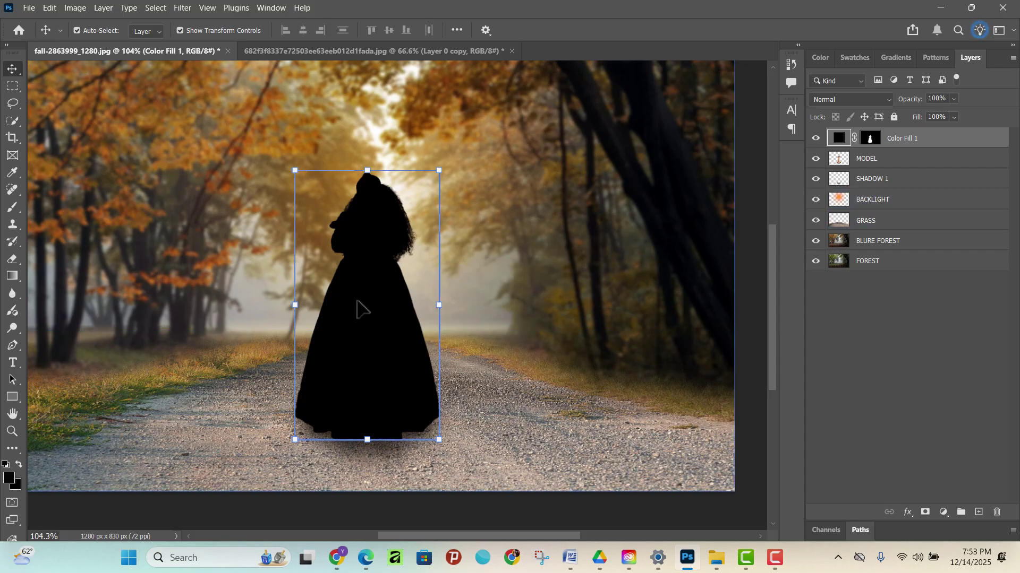
double_click(904, 139)
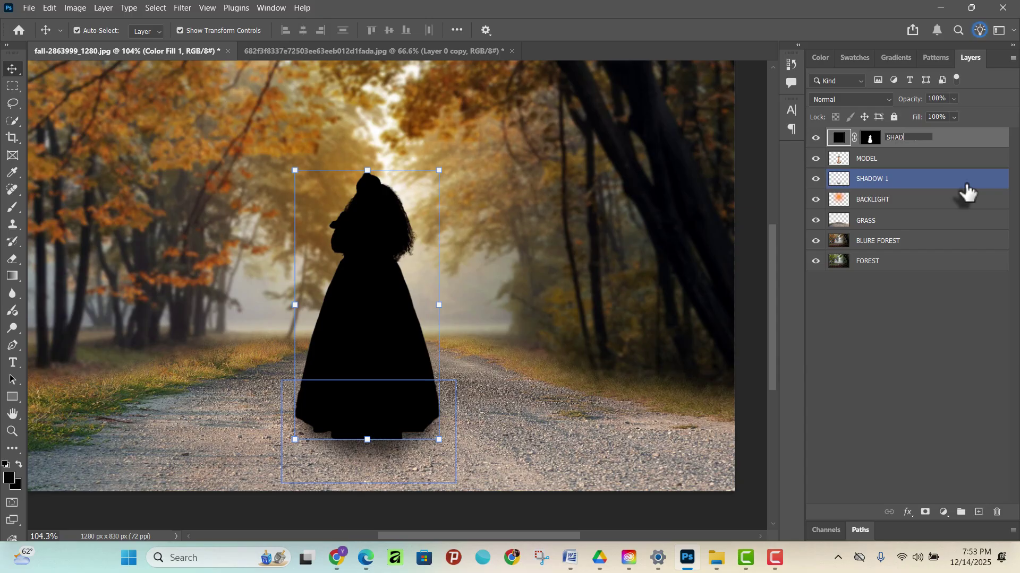
type("SHADOW 2")
key("Return")
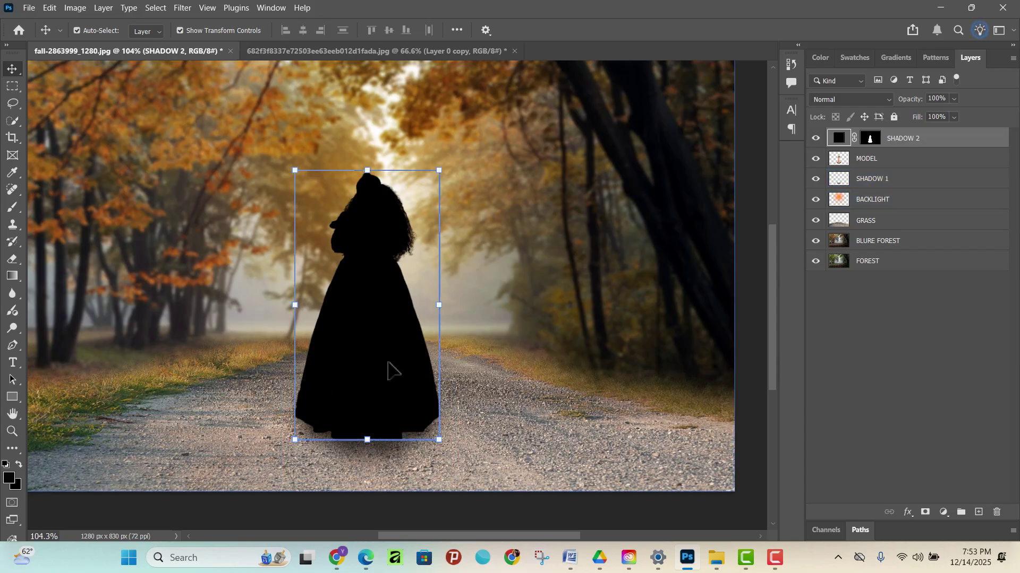
scroll(345, 270, "down", 2)
scroll(352, 291, "up", 2)
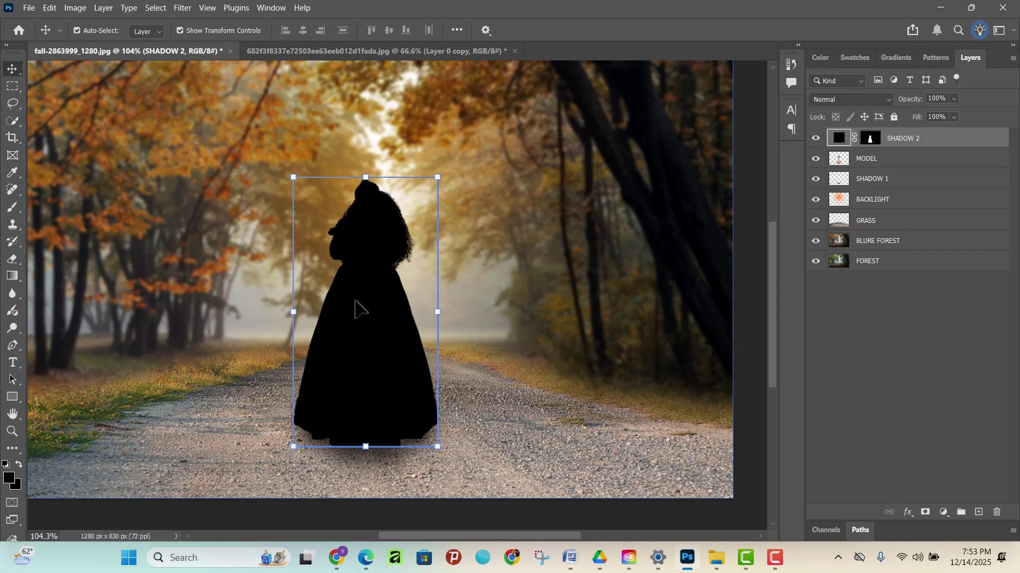
scroll(356, 308, "down", 3)
scroll(360, 364, "up", 2)
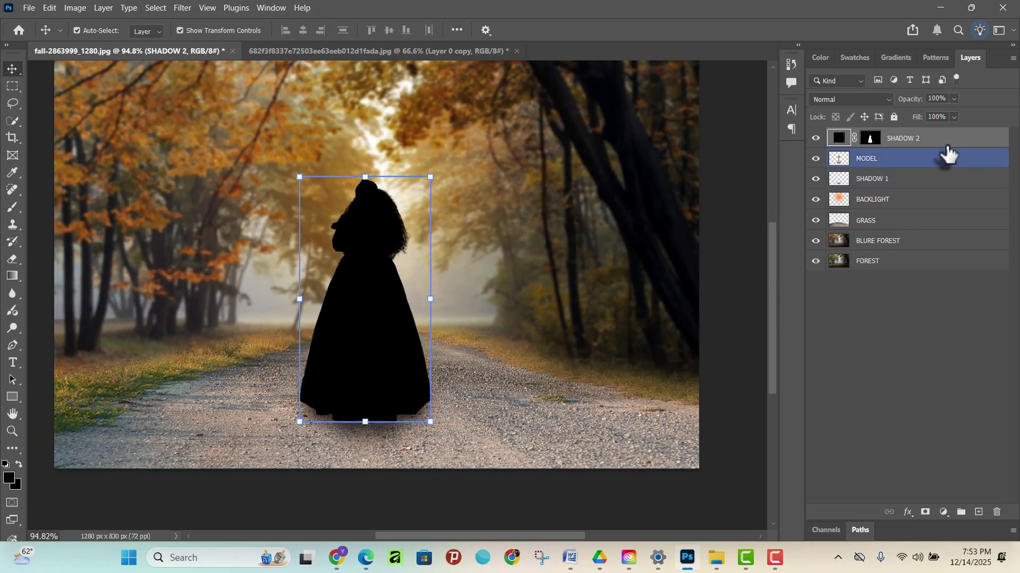
left_click(99, 7)
mouse_move(84, 6)
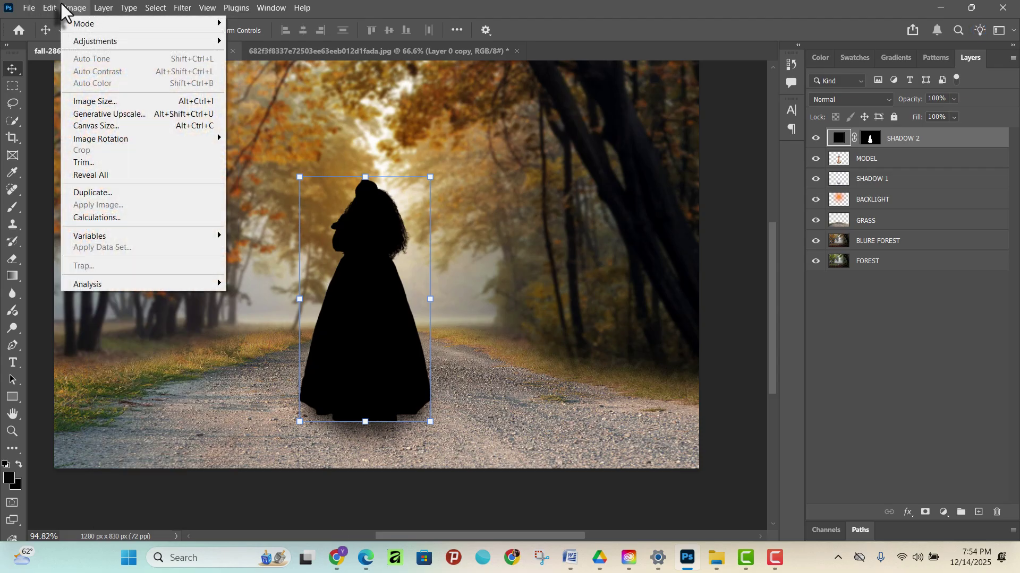
mouse_move(51, 11)
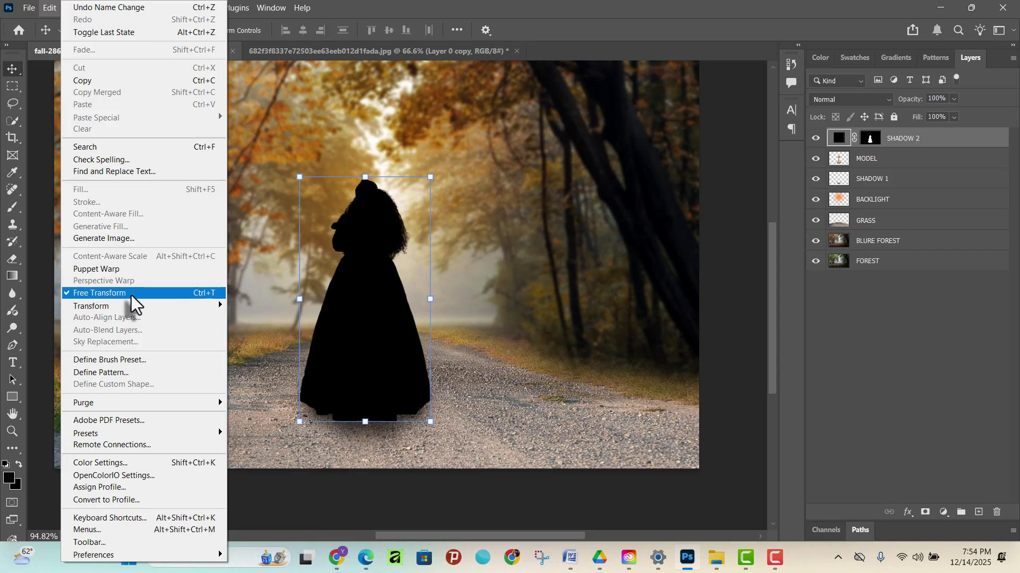
left_click(180, 295)
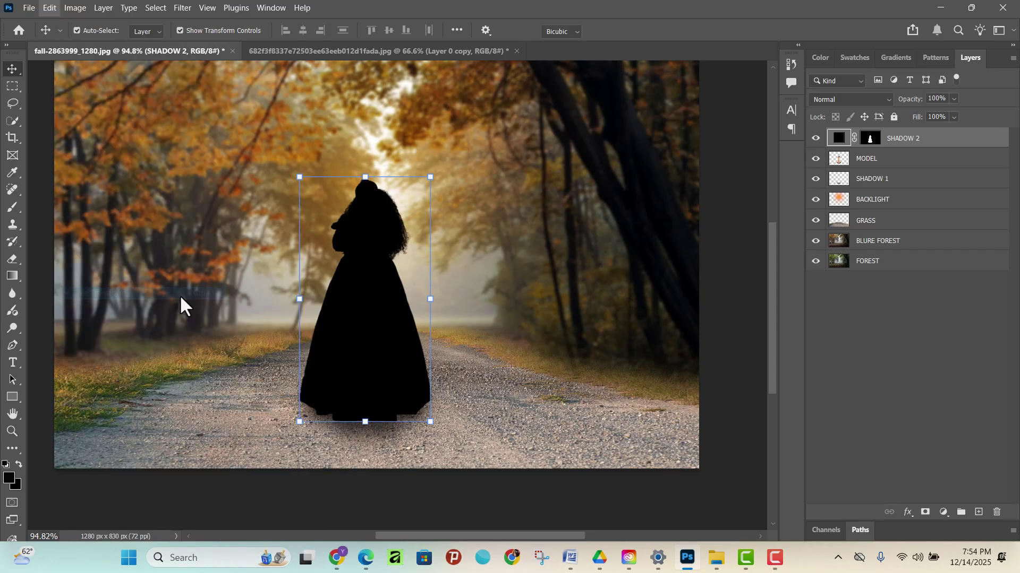
left_click(43, 6)
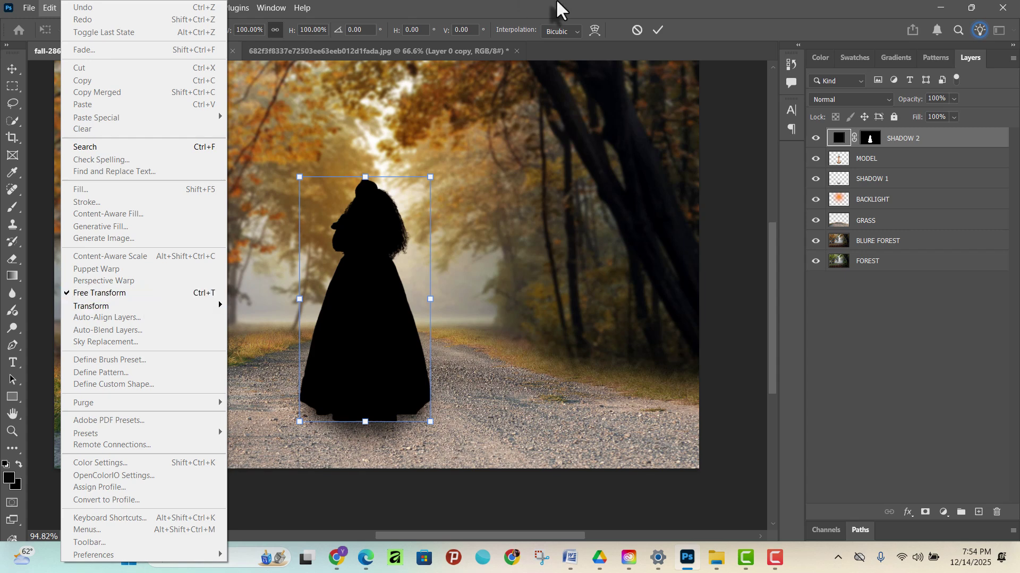
key("Escape")
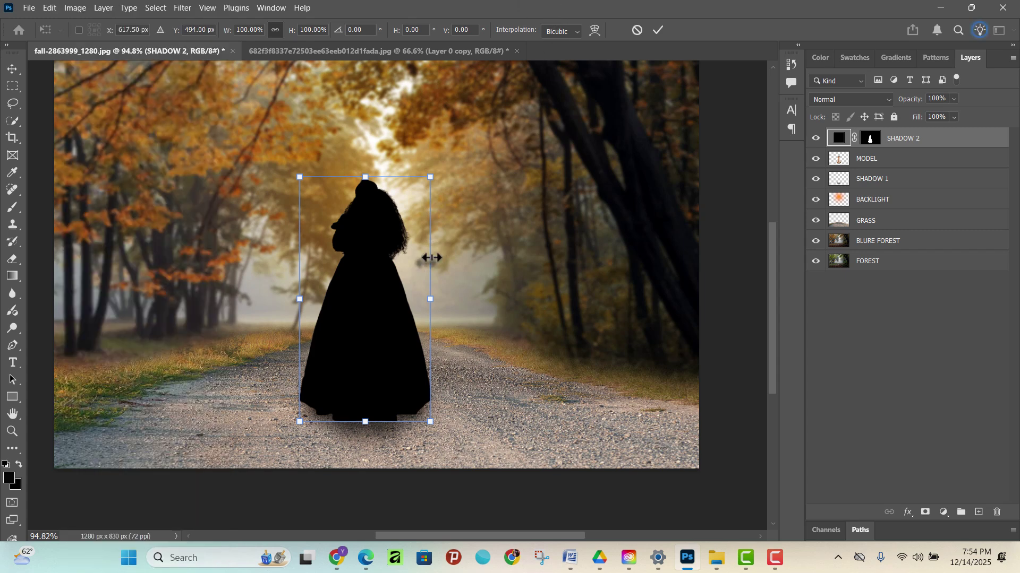
right_click(373, 246)
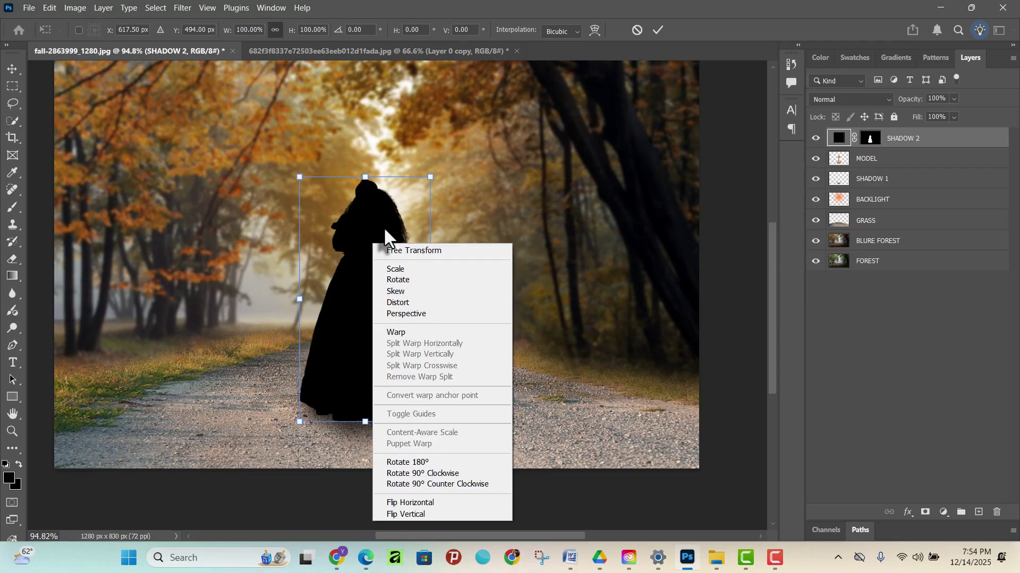
left_click(385, 250)
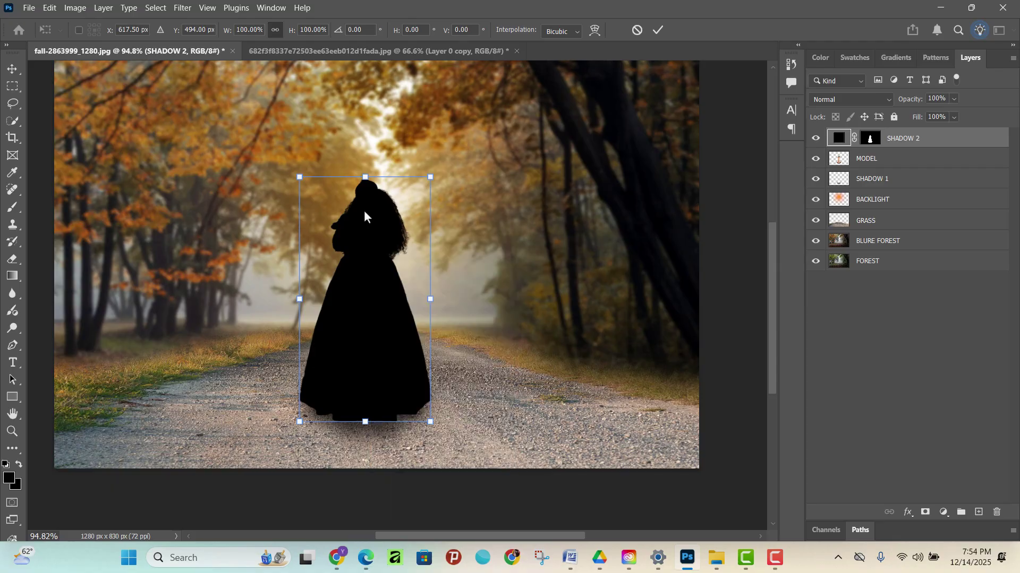
left_click(657, 30)
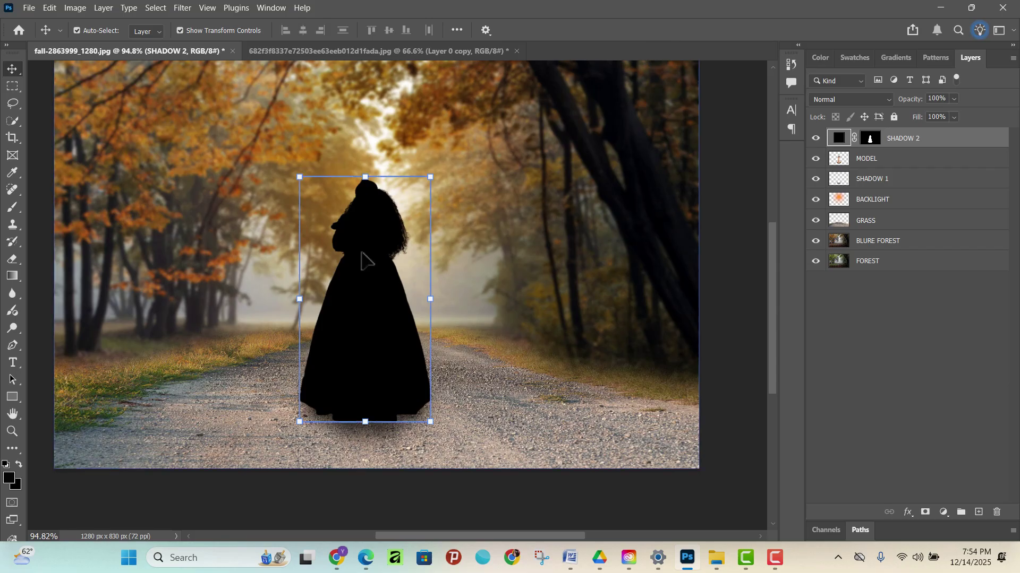
right_click(384, 213)
right_click(359, 202)
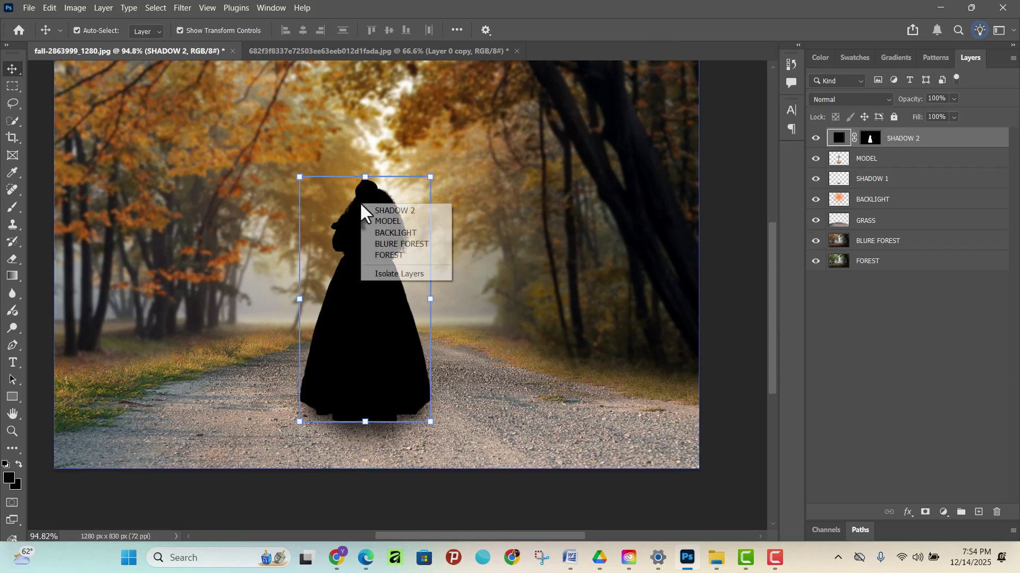
left_click(355, 335)
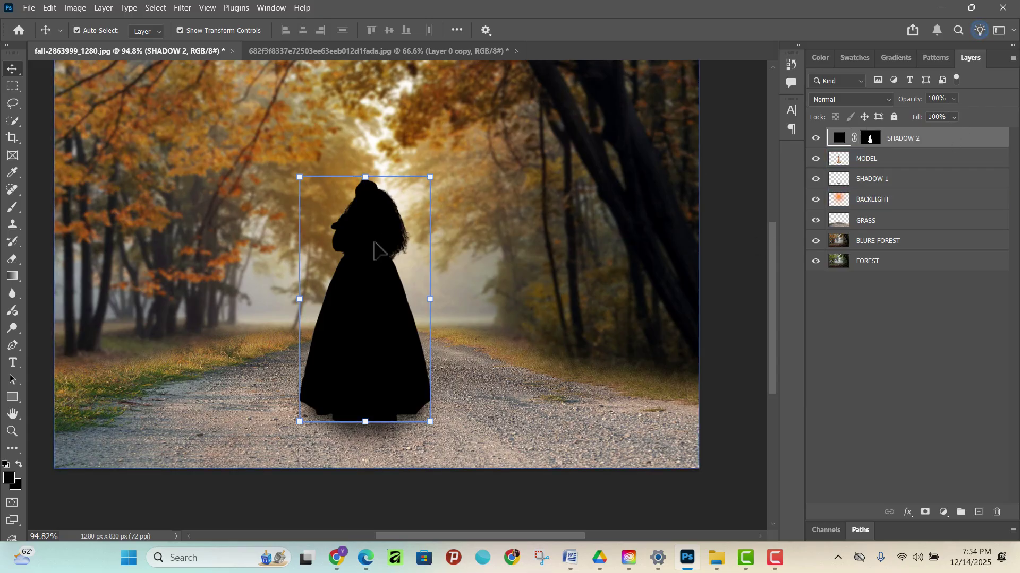
- Free-transform SHADOW 2 with Distort, folding its head end down across the gravel to the lower right, about -15.8% height and 75.1° horizontal skew
key("ctrl+t")
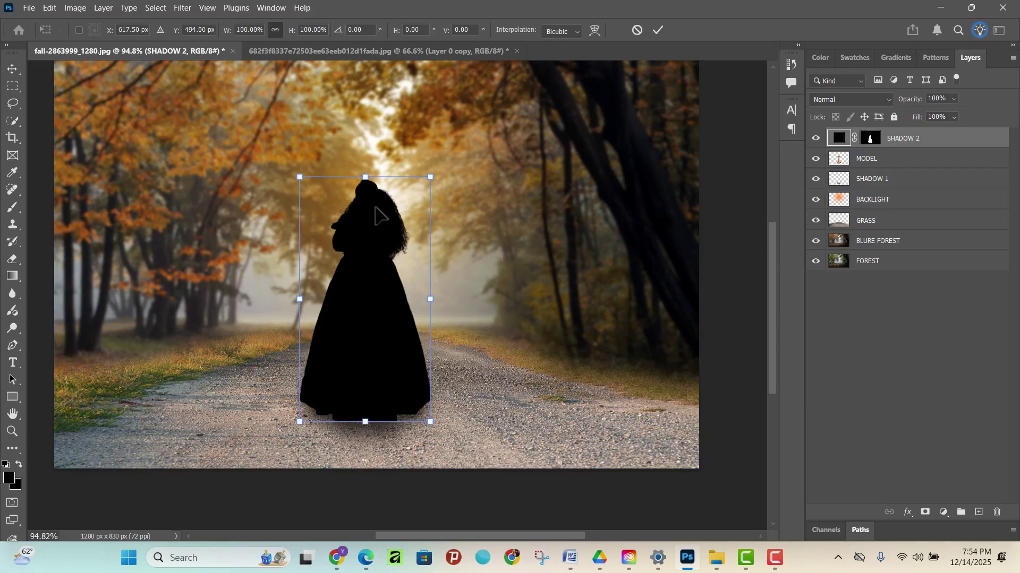
right_click(375, 200)
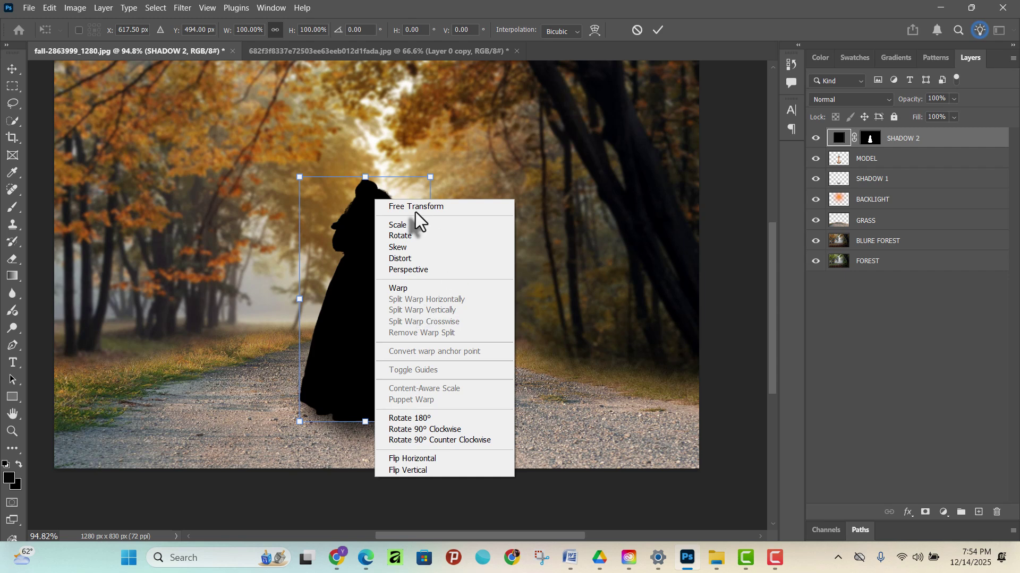
left_click(349, 224)
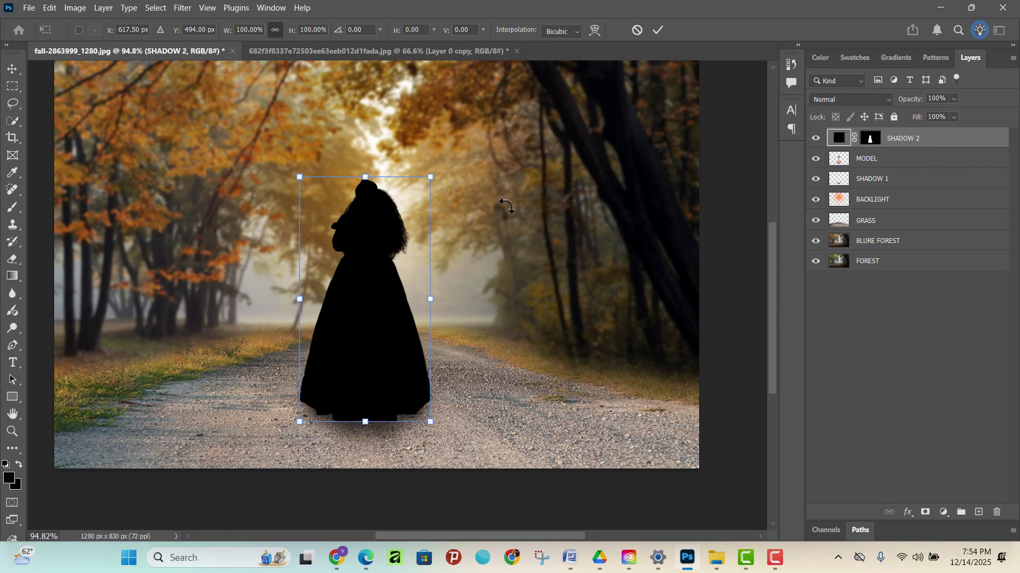
right_click(361, 219)
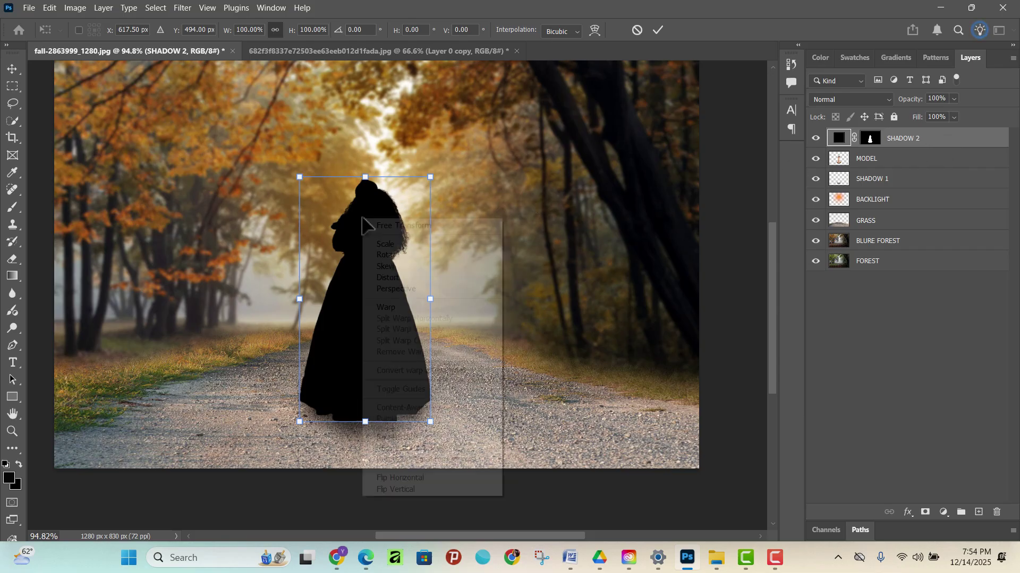
left_click(408, 279)
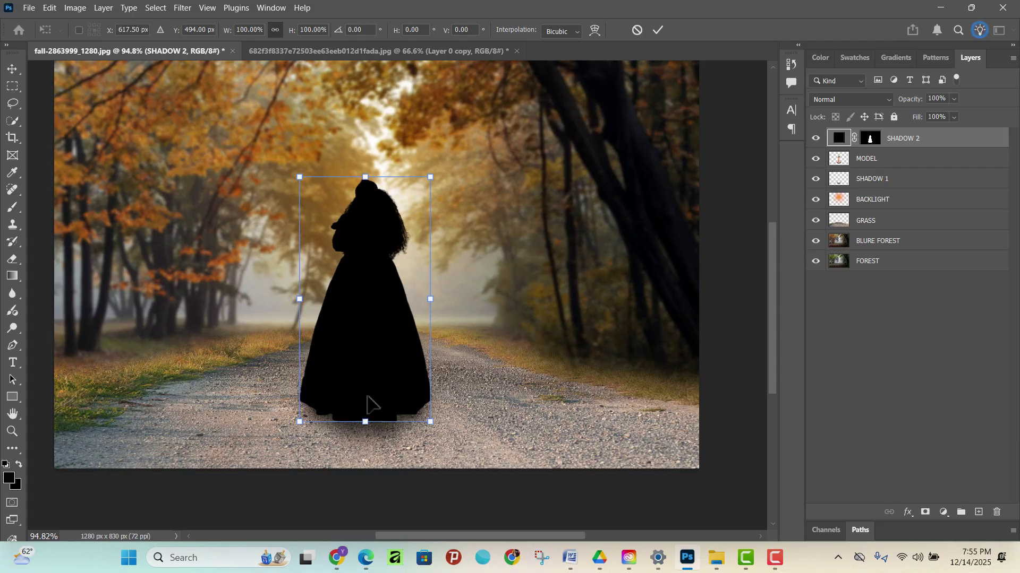
scroll(317, 289, "down", 1)
scroll(317, 289, "down", 1)
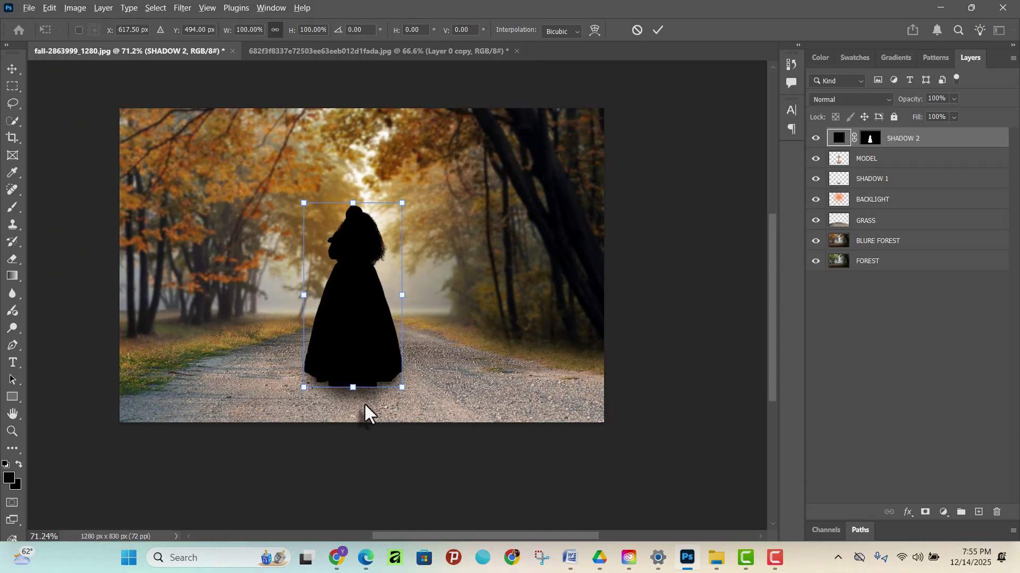
scroll(378, 404, "up", 2)
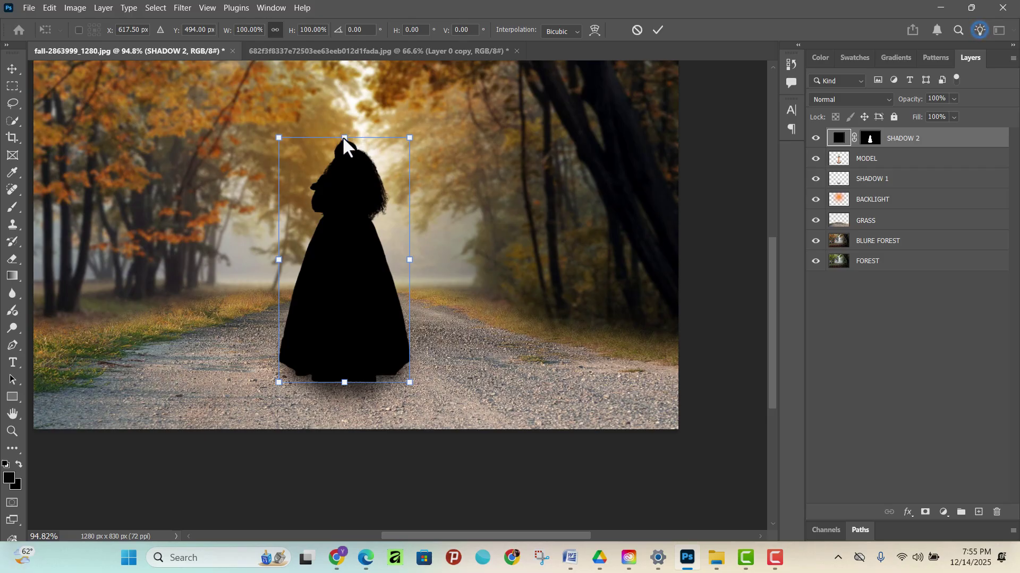
left_click_drag(344, 140, 454, 363)
left_click_drag(478, 409, 479, 422)
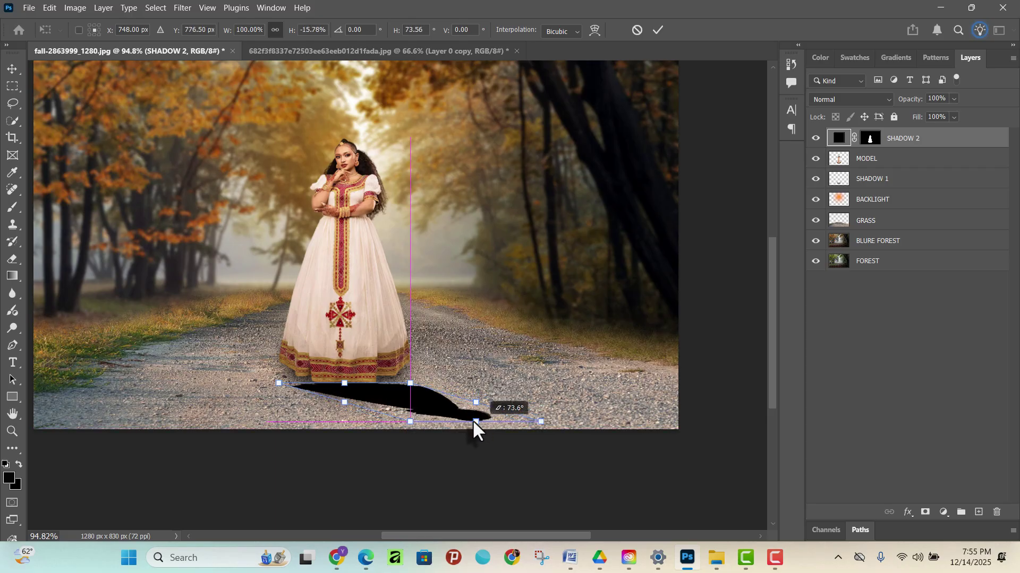
mouse_move(476, 423)
left_mouse_down()
mouse_move(452, 421)
mouse_move(546, 397)
mouse_move(514, 419)
mouse_move(576, 390)
mouse_move(371, 414)
mouse_move(493, 425)
left_mouse_up()
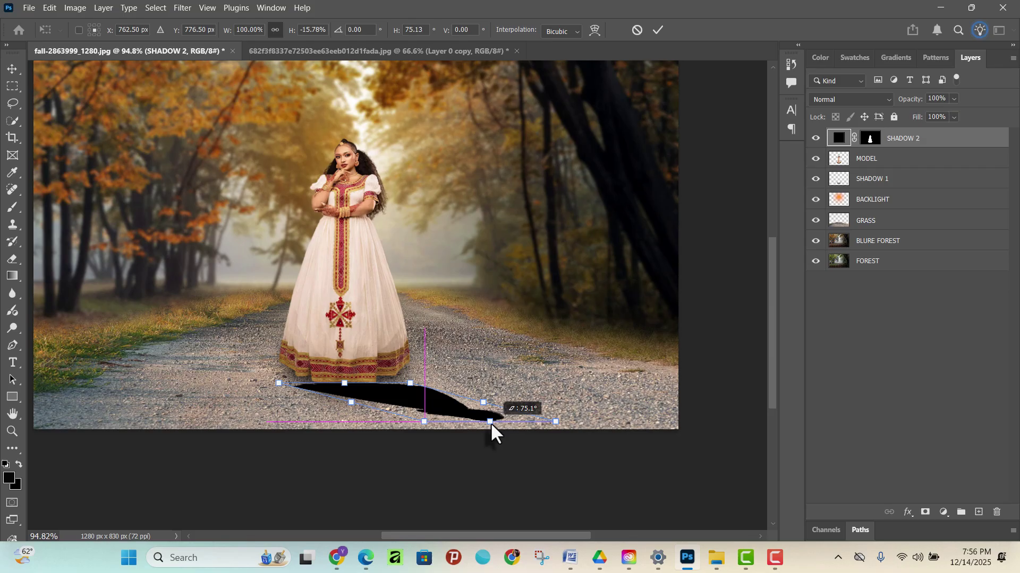
left_click_drag(489, 421, 490, 421)
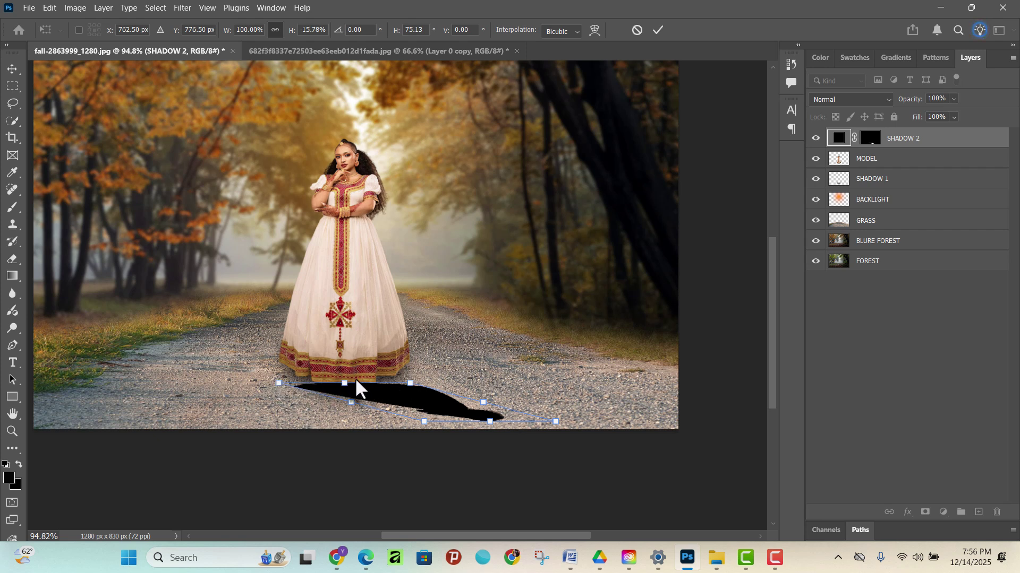
- Raise the shadow's base up over the dress hem and pull its head end to the image's lower edge, about -29.2% height and 63.4° skew
left_click_drag(344, 383, 337, 359)
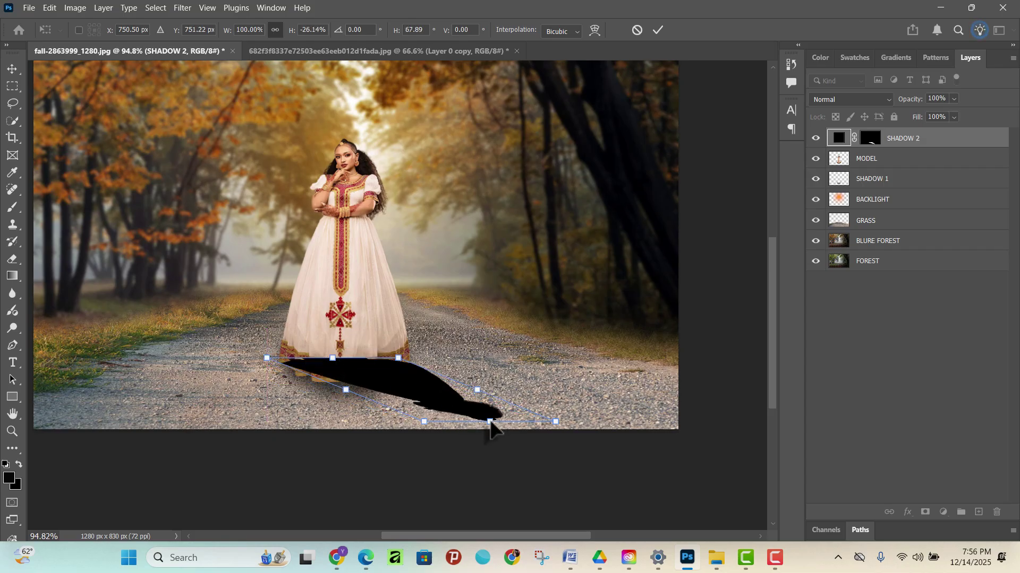
mouse_move(491, 423)
left_mouse_down()
mouse_move(557, 437)
mouse_move(461, 429)
mouse_move(476, 434)
left_mouse_up()
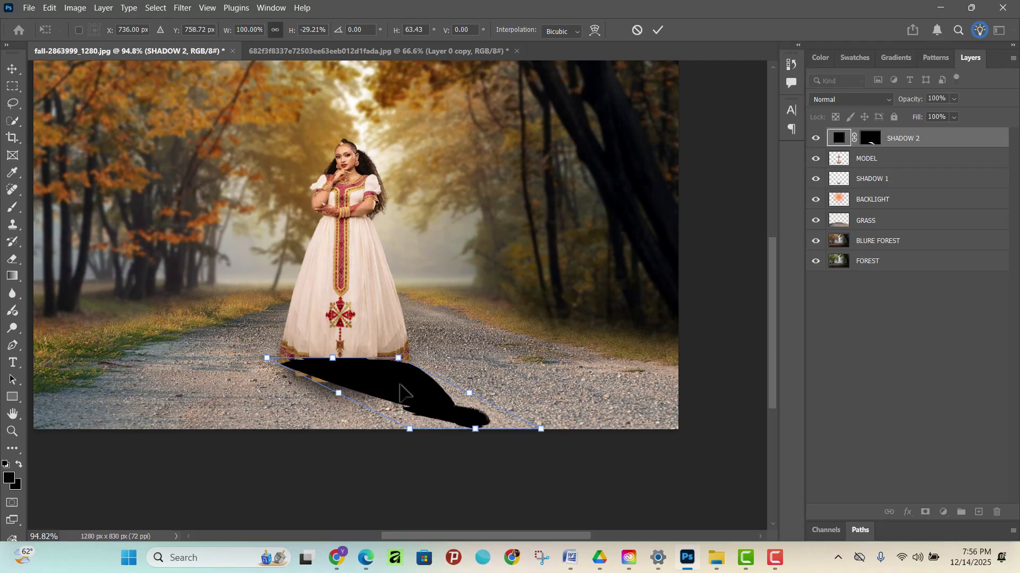
scroll(430, 425, "up", 4)
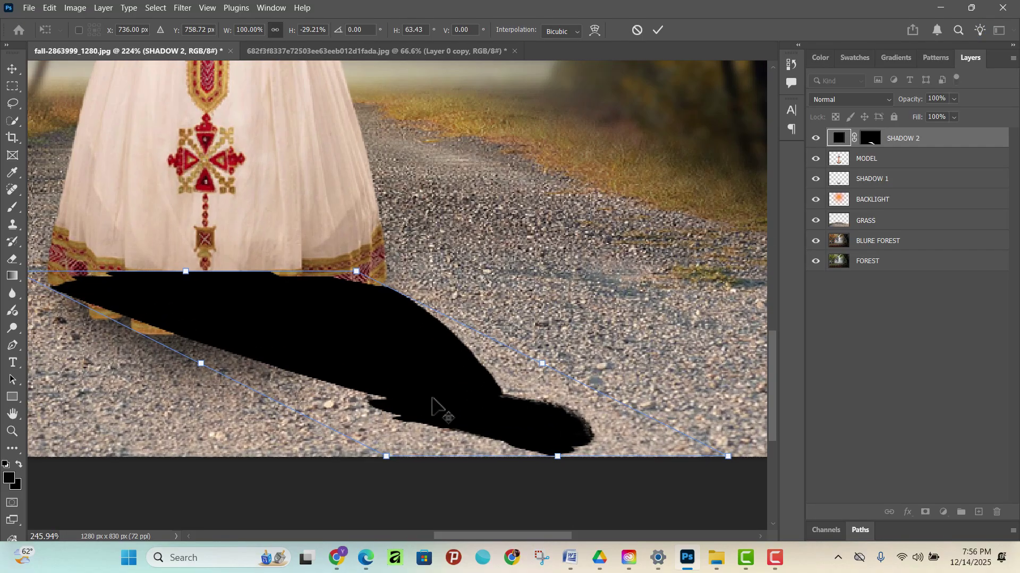
scroll(431, 398, "up", 1)
scroll(438, 364, "down", 6)
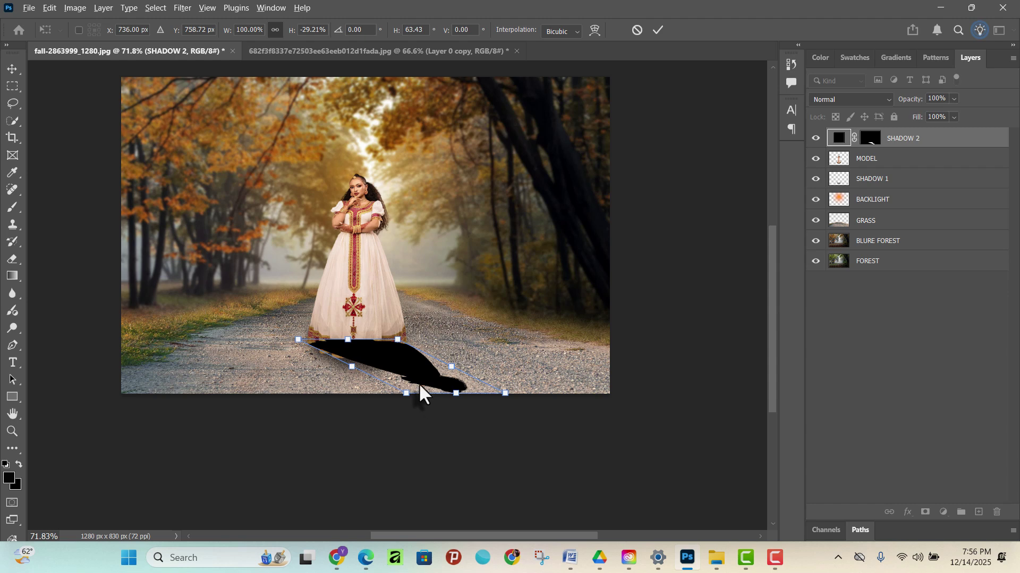
scroll(420, 393, "up", 4)
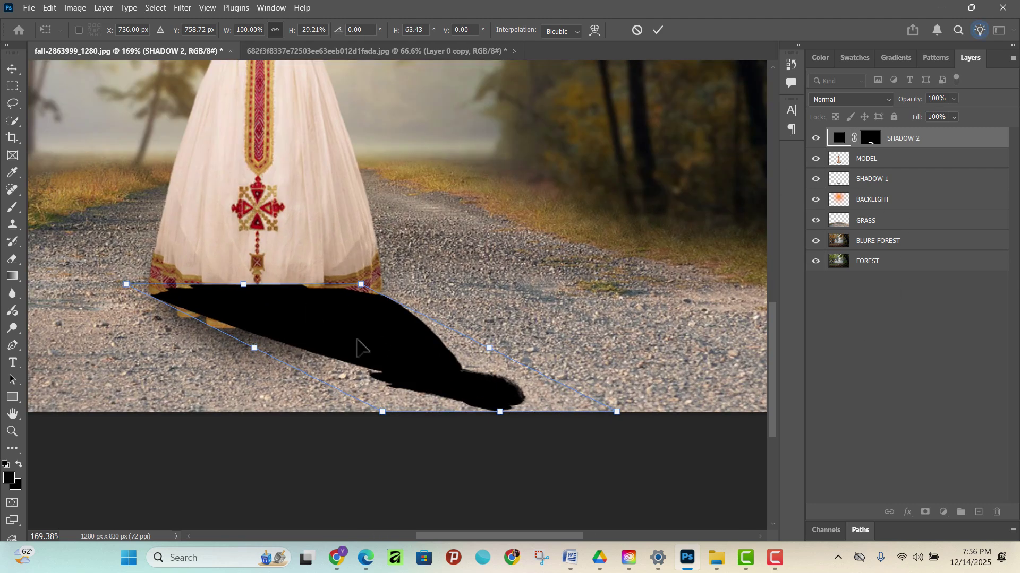
scroll(356, 347, "down", 2)
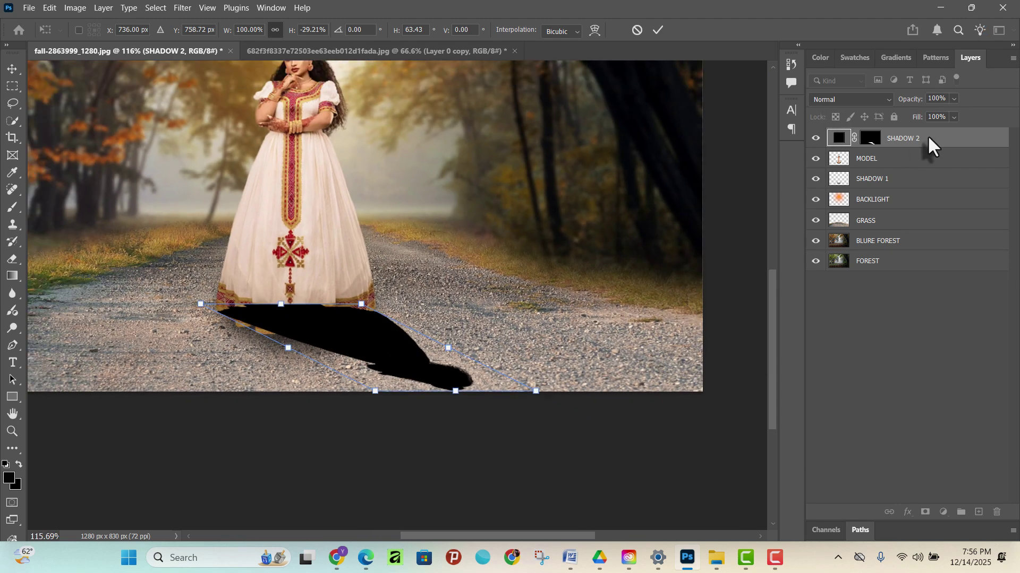
- Apply the shadow's transform and place SHADOW 2 beneath the MODEL layer, inspecting where it meets the hem
left_click_drag(915, 140, 910, 167)
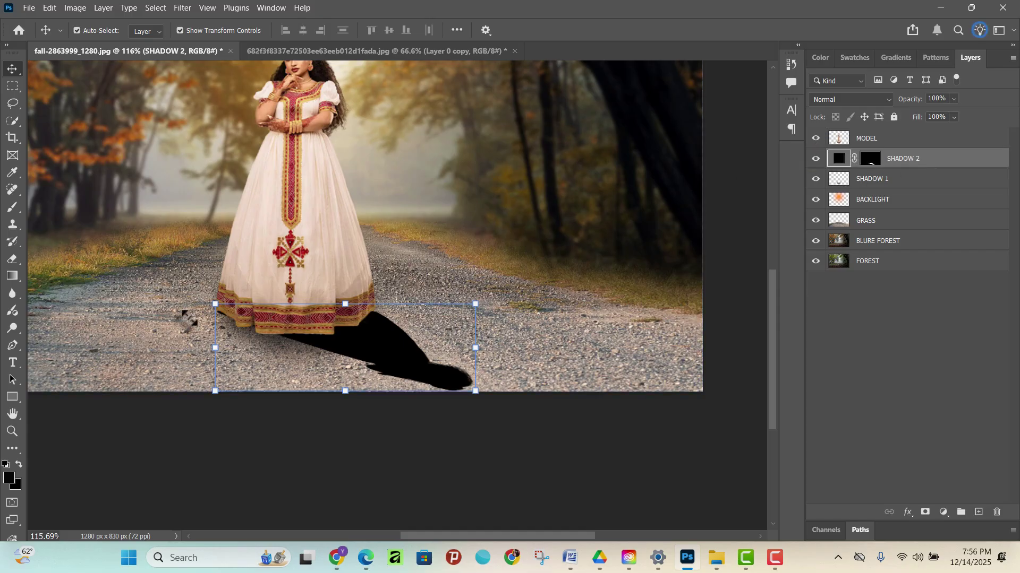
scroll(324, 406, "down", 2)
scroll(401, 353, "up", 4)
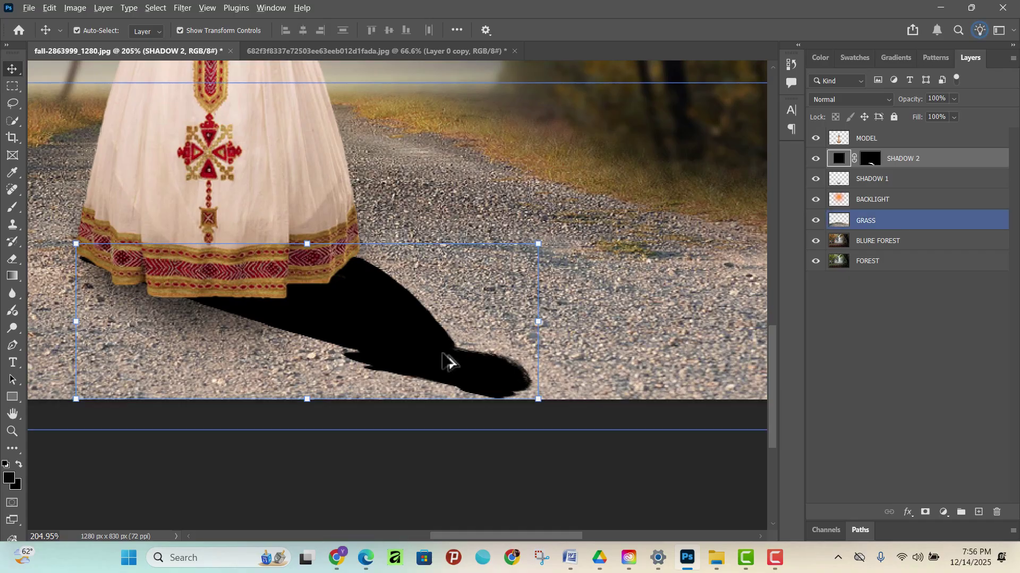
scroll(450, 366, "up", 4)
scroll(434, 346, "down", 4)
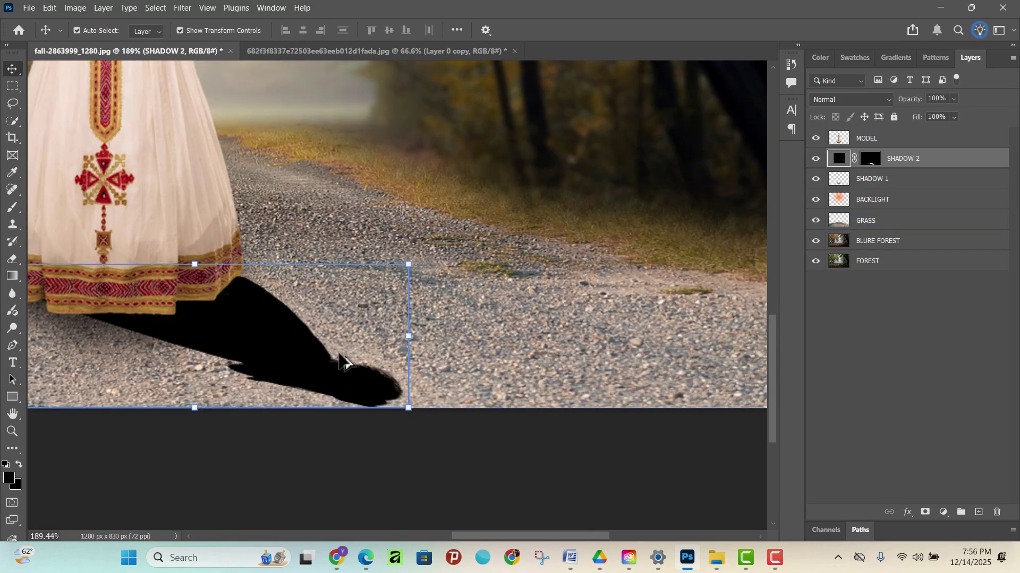
scroll(159, 355, "down", 2)
scroll(159, 354, "up", 1)
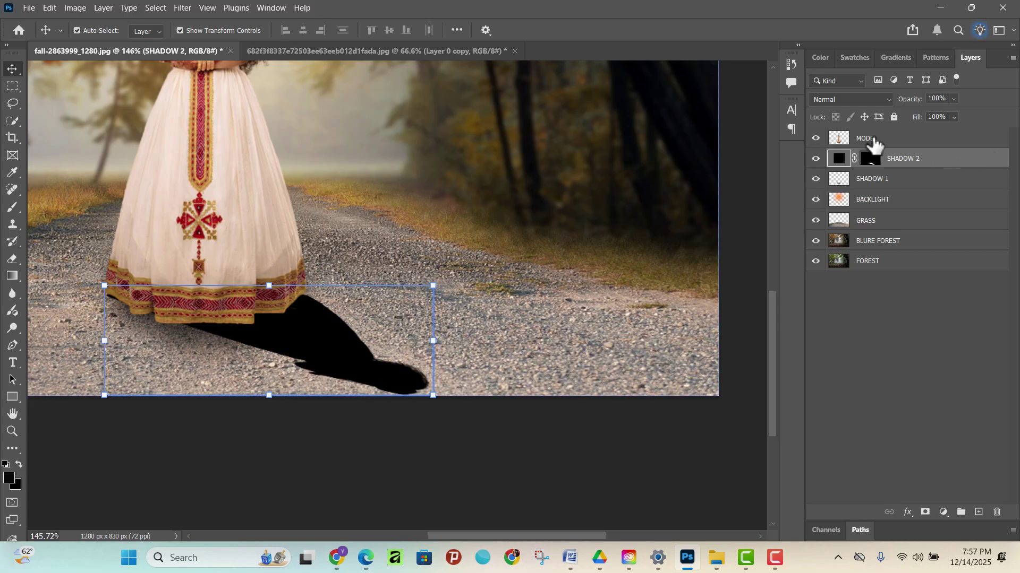
- Start a Gaussian Blur on the SHADOW 2 layer, rasterizing its fill
left_click(193, 7)
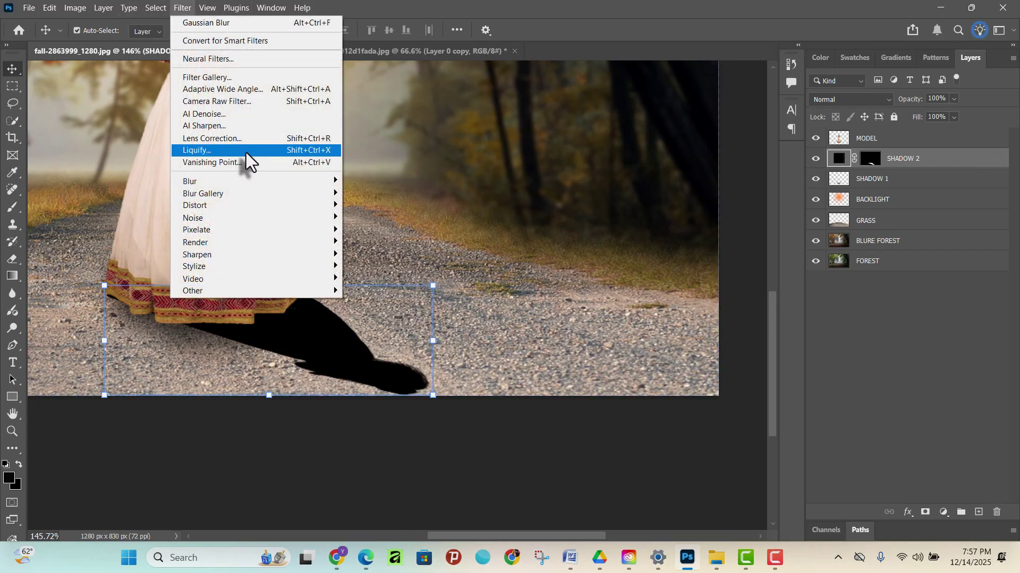
mouse_move(291, 181)
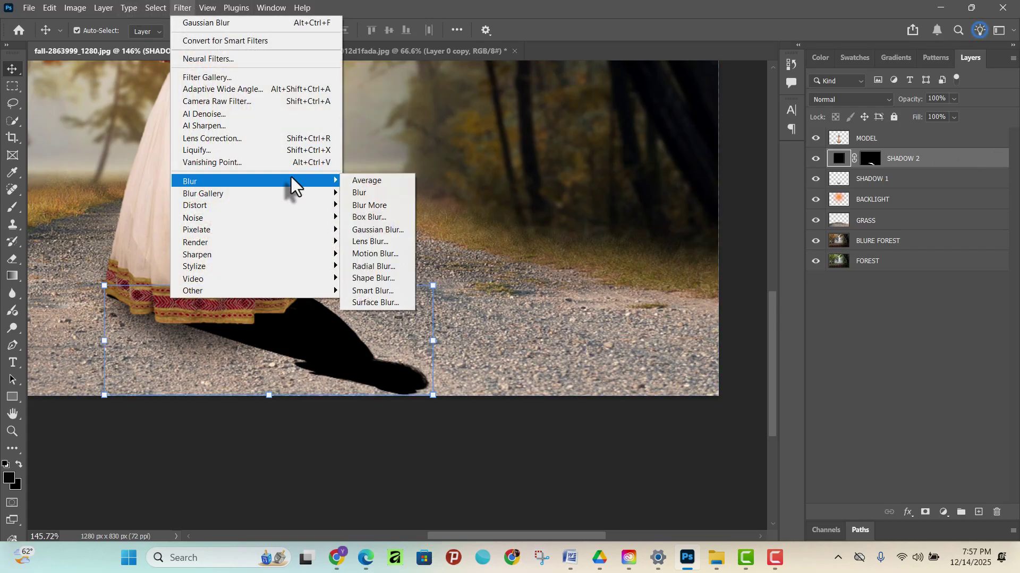
left_click(391, 231)
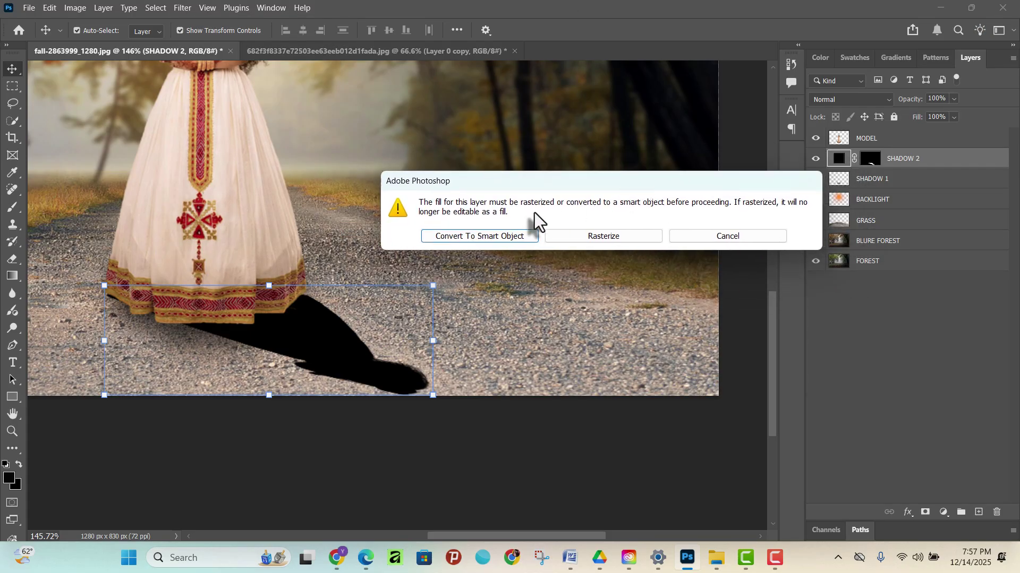
left_click(597, 234)
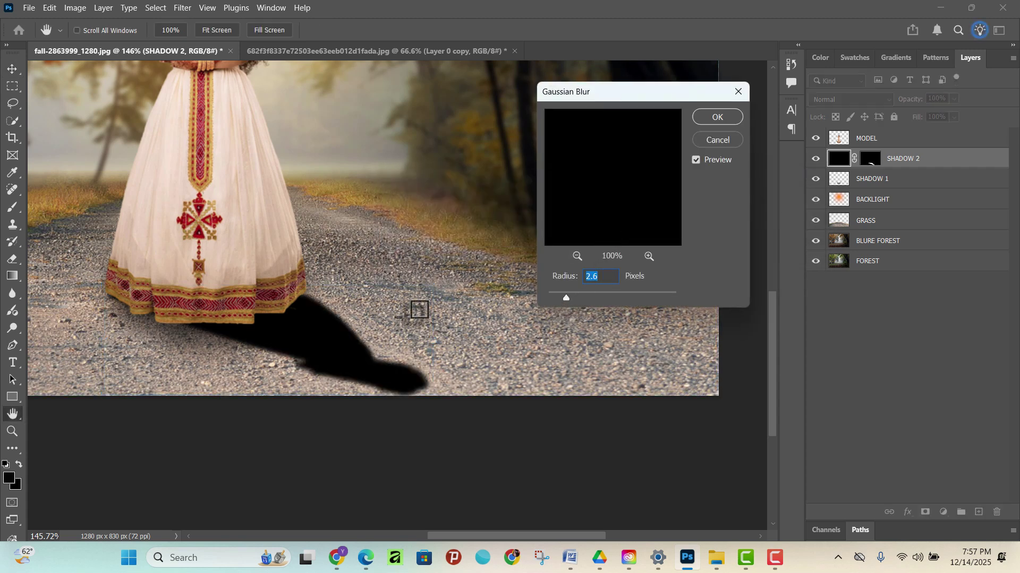
key("alt")
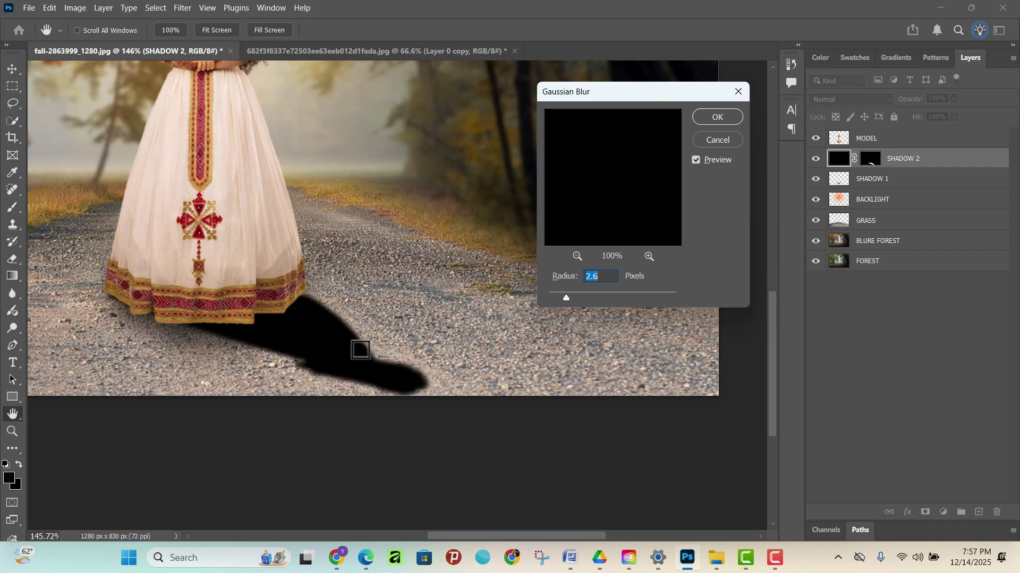
- Set the blur radius to 3.0 pixels, compare the shadow's edges with and without preview, and apply the blur
left_click_drag(566, 298, 605, 297)
left_click_drag(566, 299, 548, 299)
left_click_drag(569, 298, 567, 296)
left_click(697, 161)
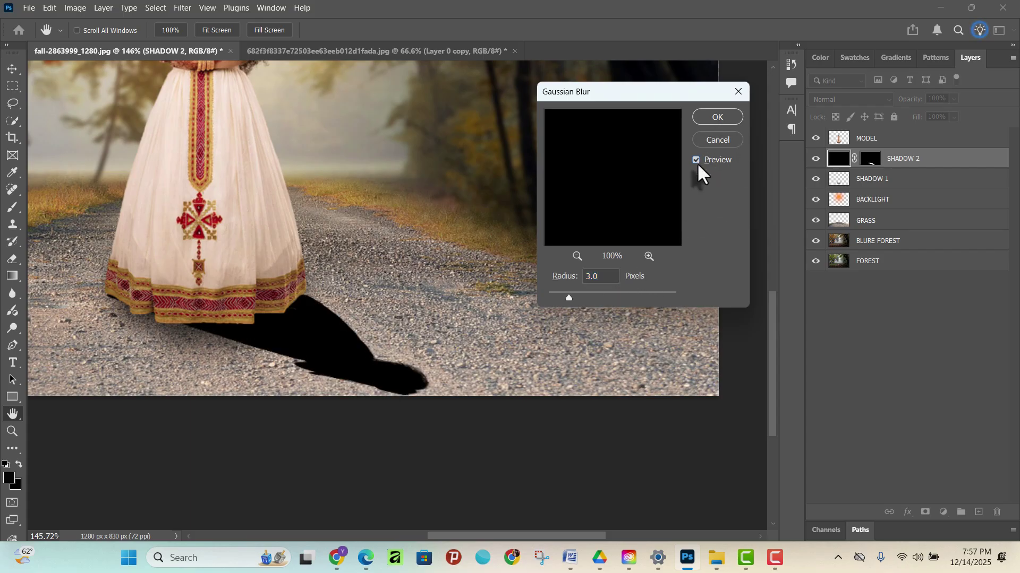
left_click(697, 160)
left_click(718, 117)
key("v")
- Lower the SHADOW 2 layer's opacity to 25% so the cast shadow blends into the gravel
left_click(355, 396)
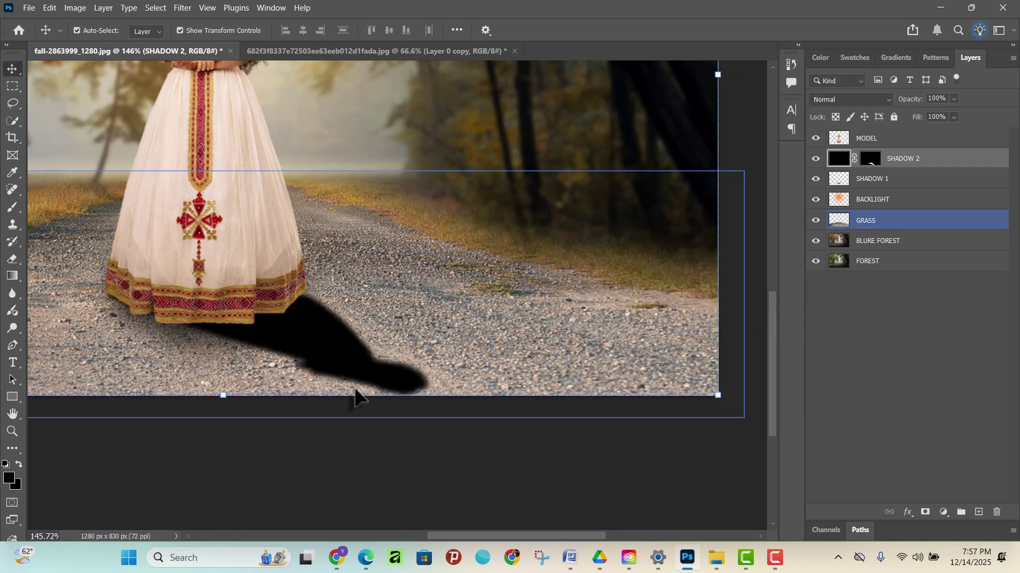
scroll(355, 396, "down", 4)
scroll(372, 311, "down", 2)
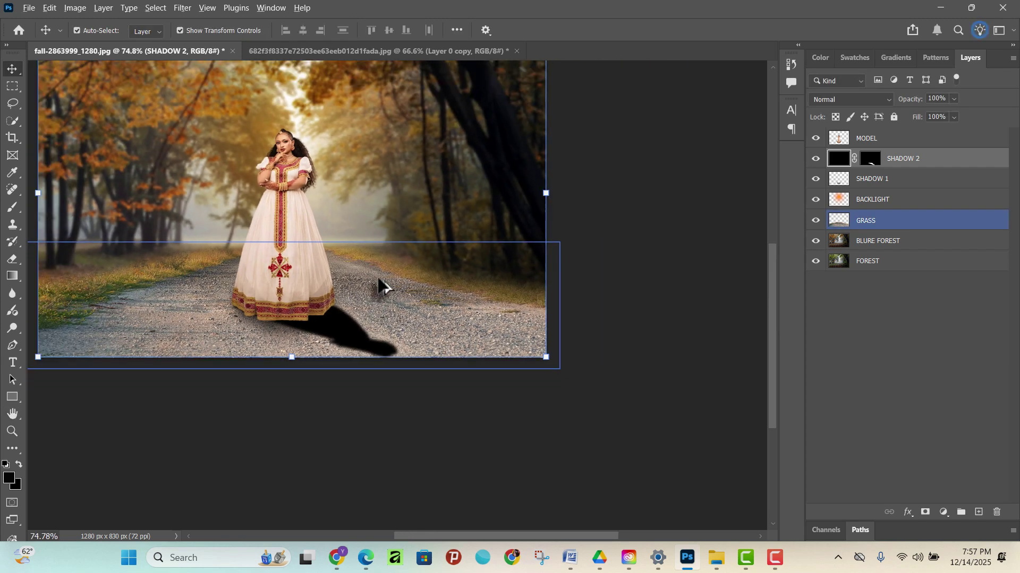
scroll(380, 287, "up", 3)
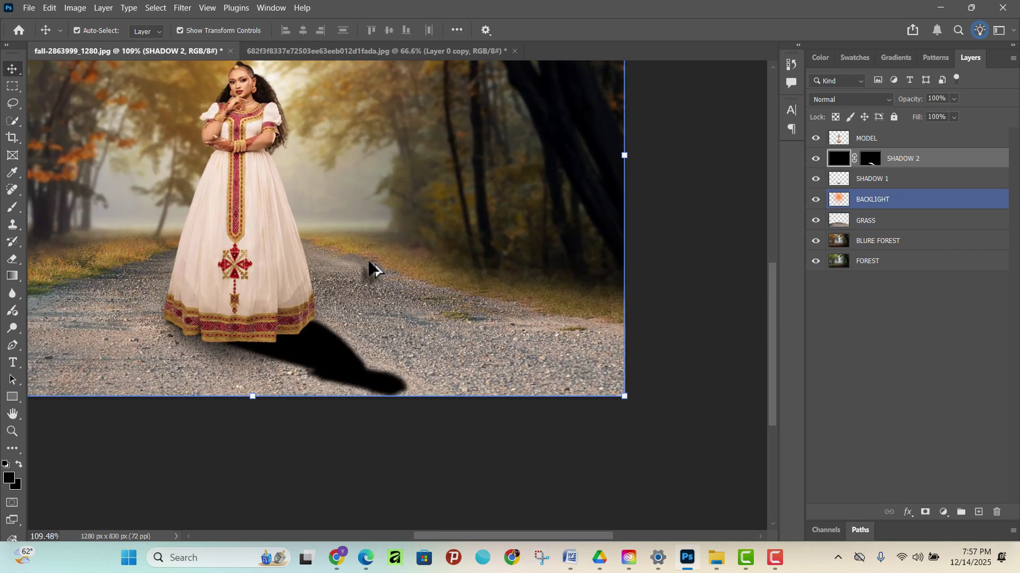
left_click(954, 99)
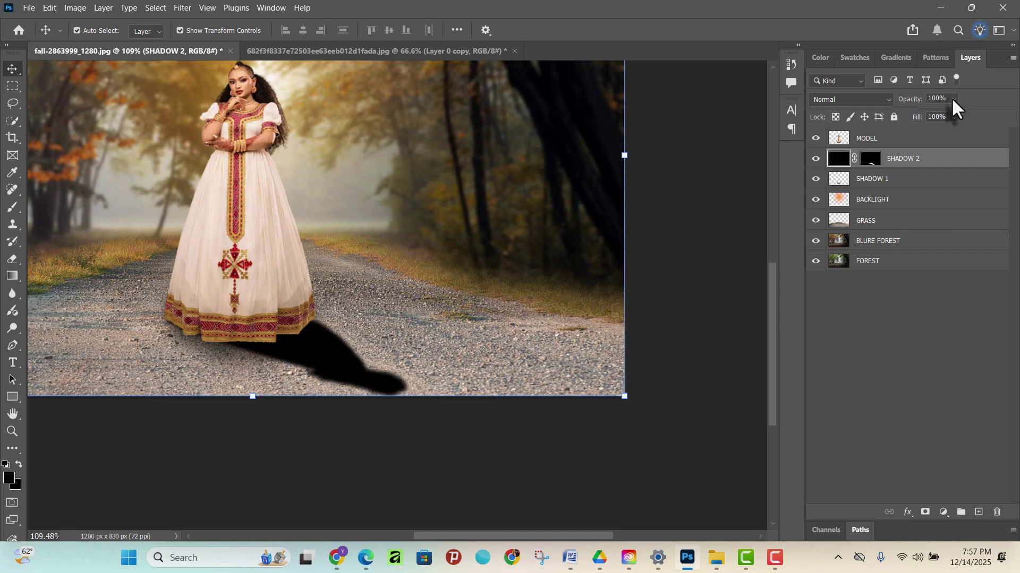
left_click_drag(967, 113, 923, 119)
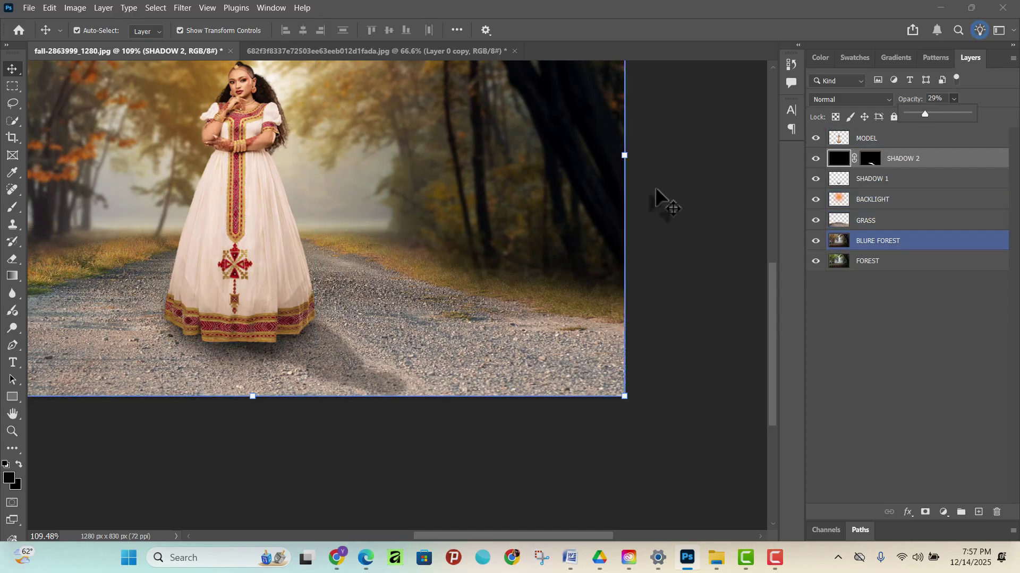
left_click_drag(921, 113, 915, 113)
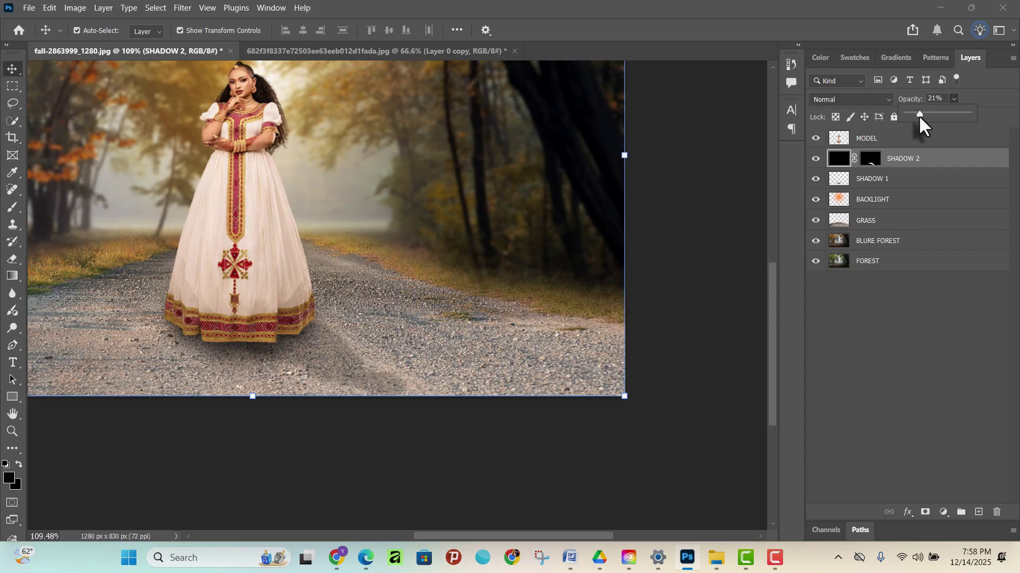
left_click_drag(920, 115, 921, 115)
scroll(490, 296, "down", 3)
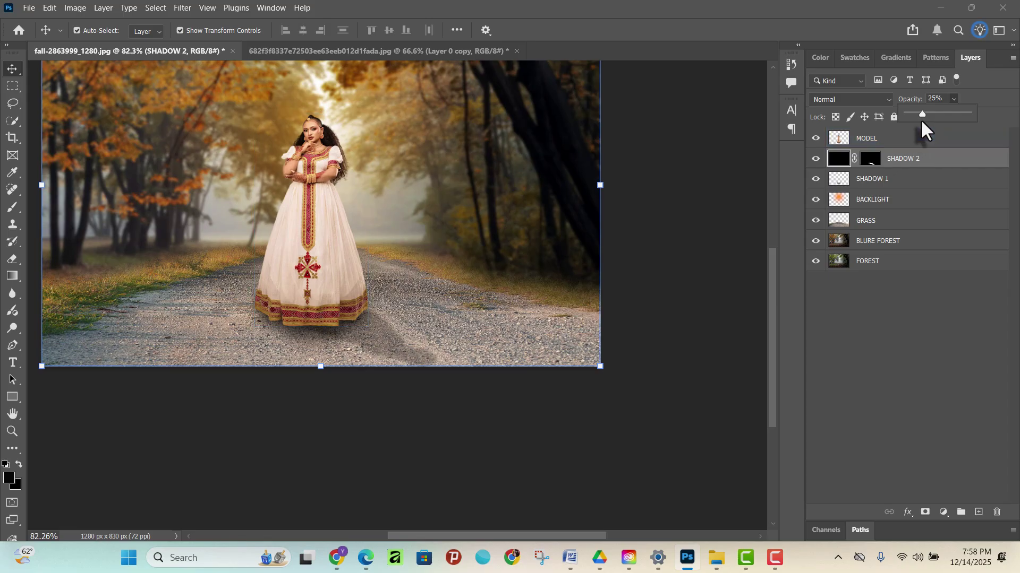
left_click(482, 473)
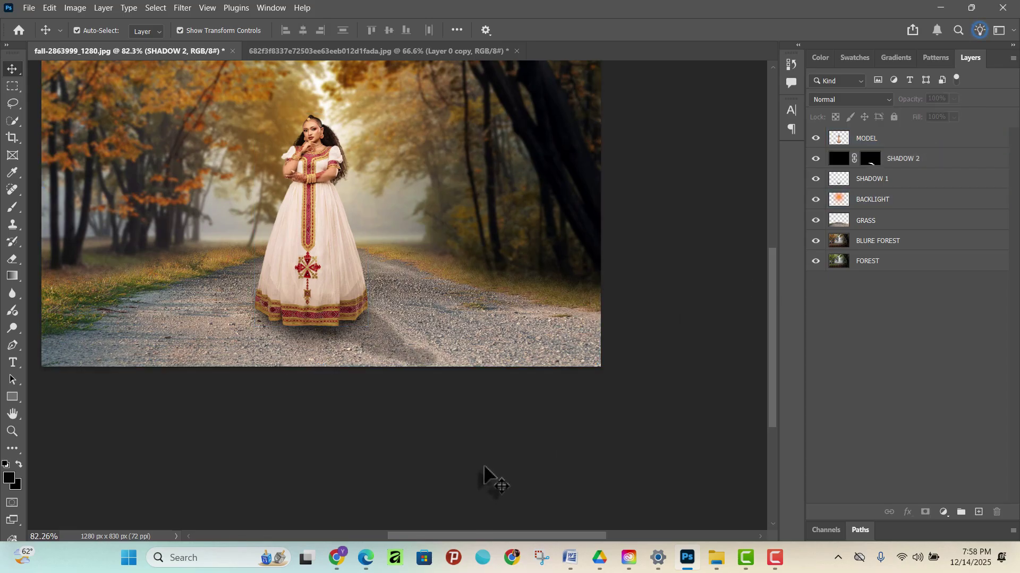
- Examine how the faded cast shadow blends with the gravel and the dress hem, both near and far
left_click(921, 160)
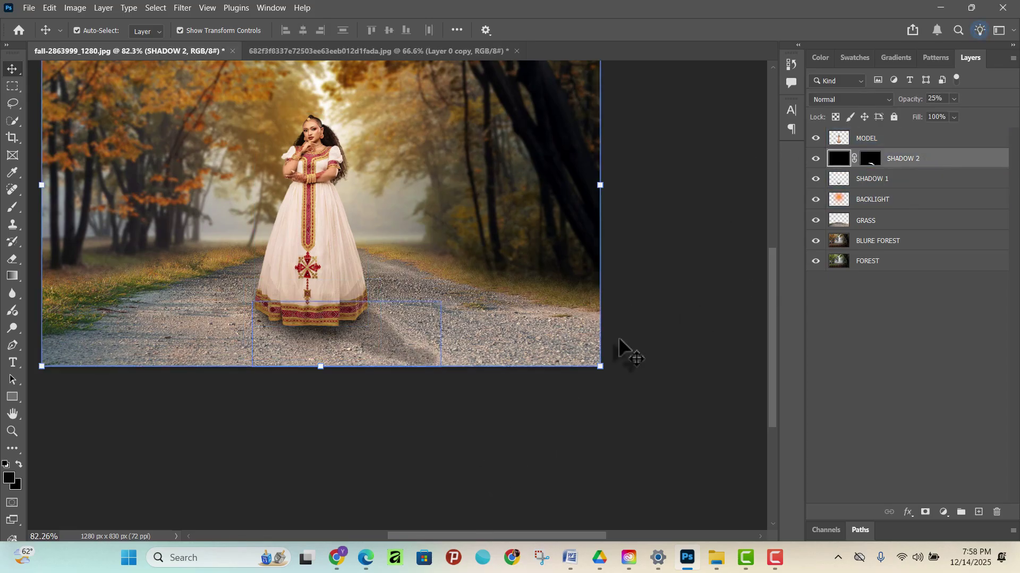
left_click(531, 436)
scroll(501, 397, "down", 3)
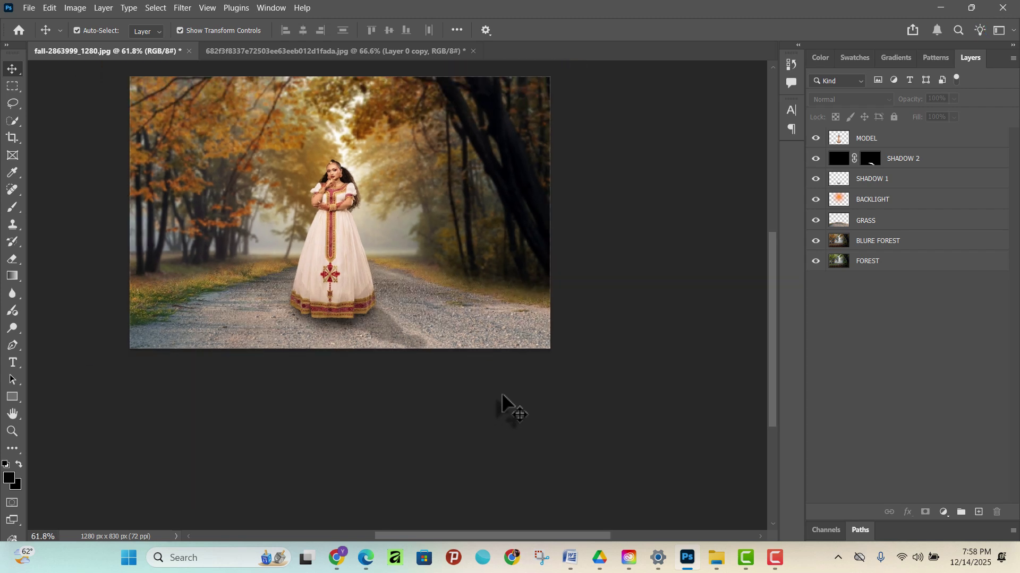
scroll(274, 330, "up", 3)
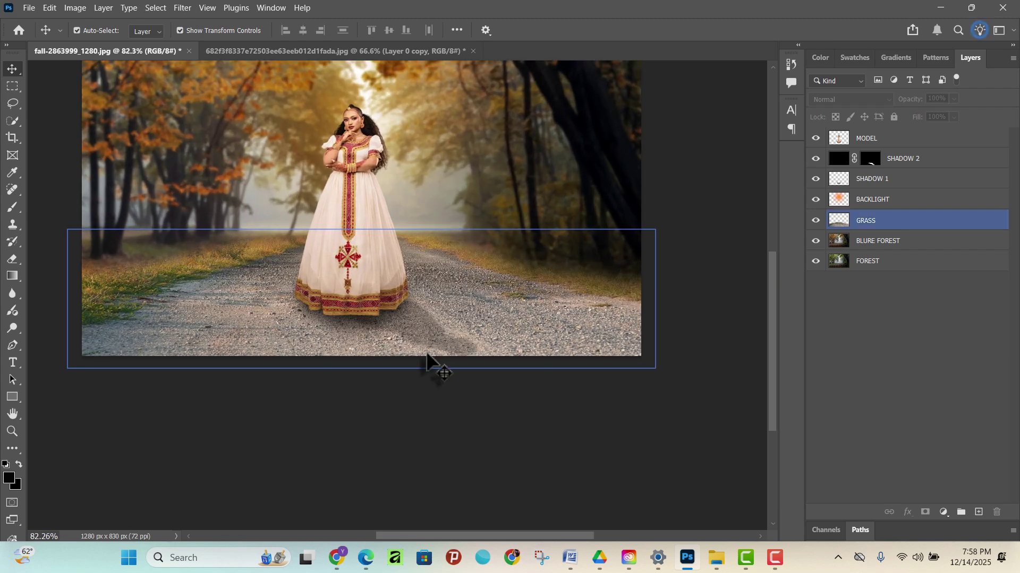
left_click(926, 159)
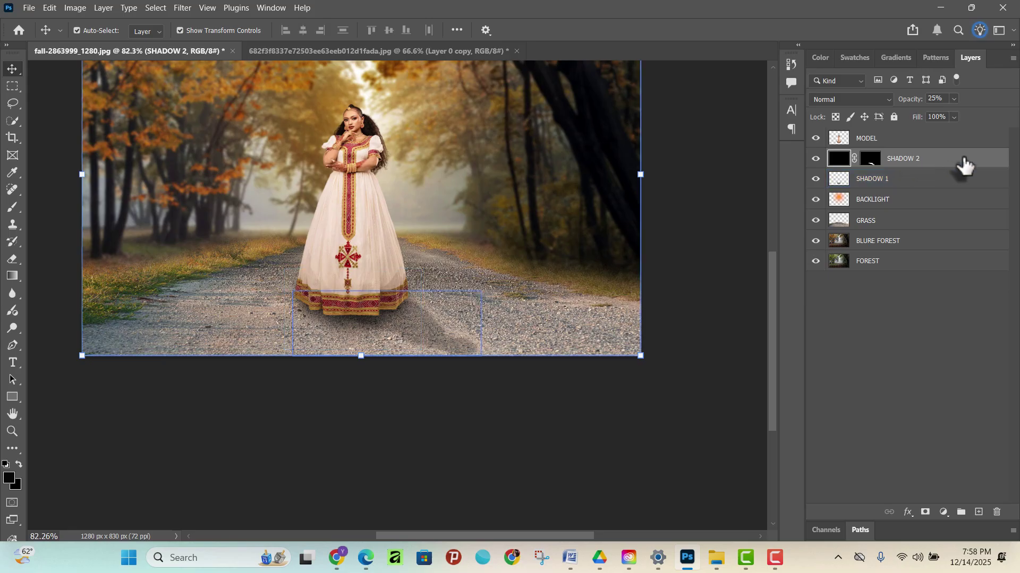
scroll(366, 429, "down", 2)
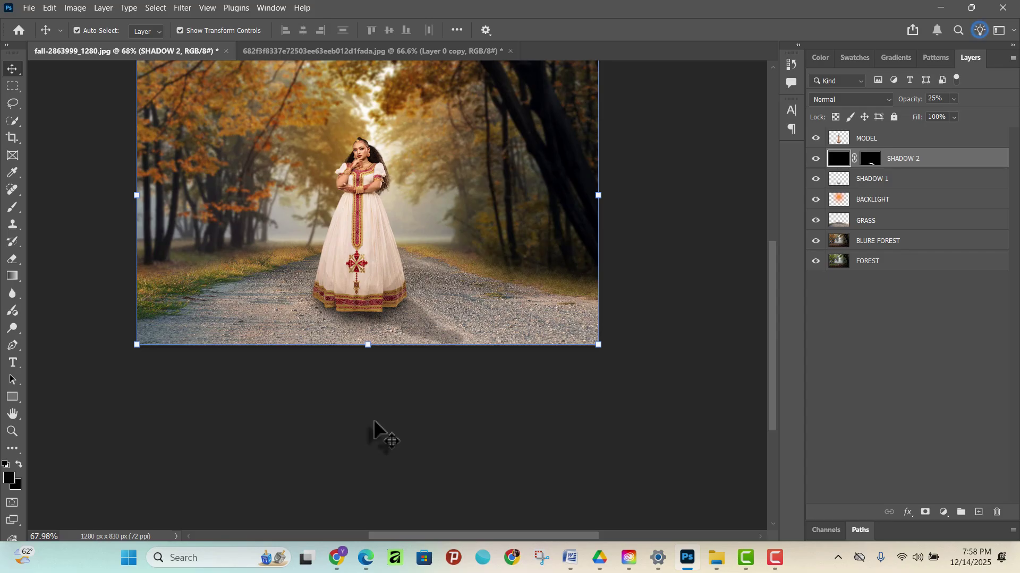
scroll(435, 405, "down", 3)
scroll(414, 249, "up", 2)
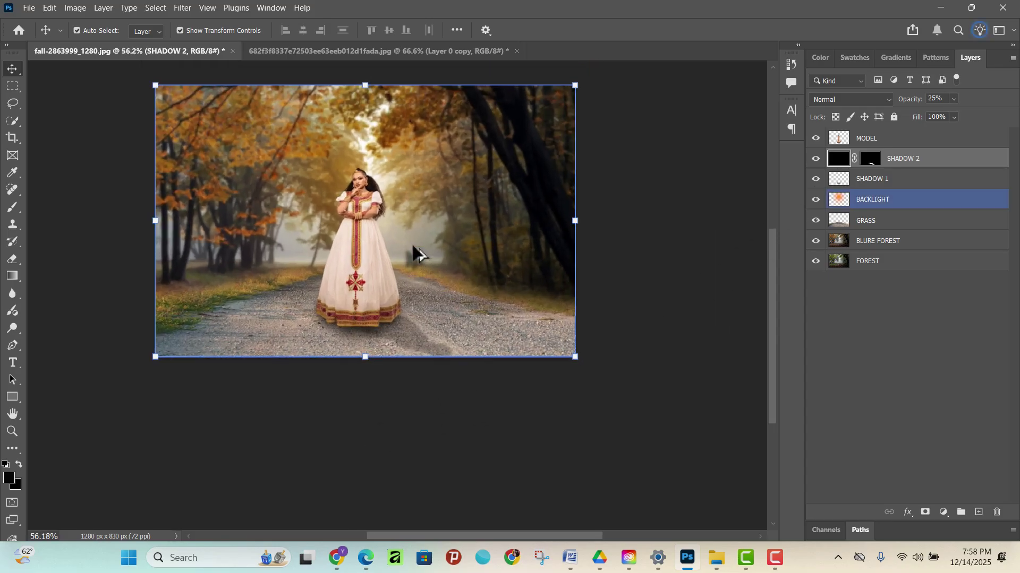
scroll(371, 345, "up", 3)
left_click(359, 463)
scroll(420, 425, "down", 1)
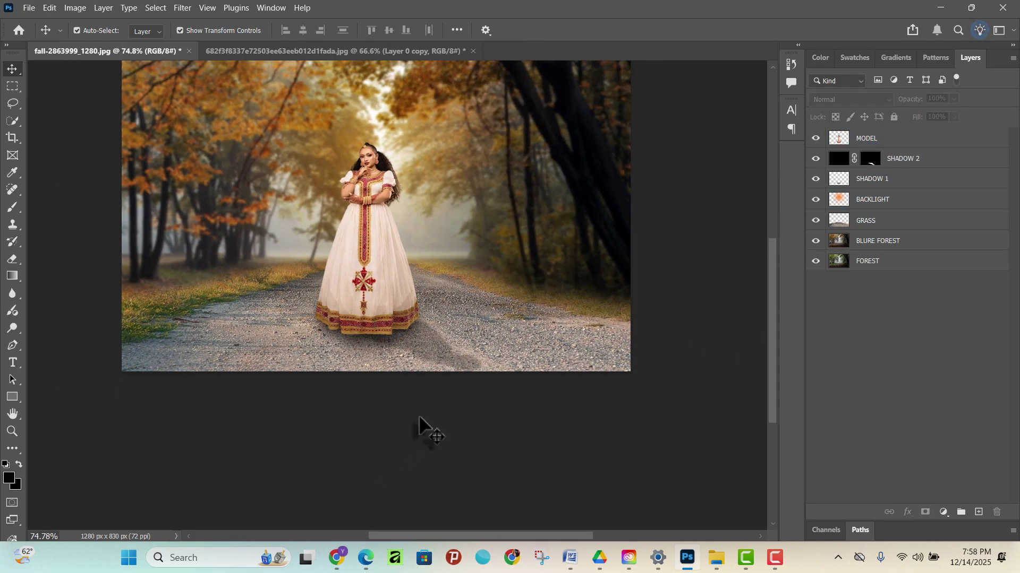
- Review the whole composite, checking the woman against the forest edges, corners and foreground road
scroll(420, 425, "down", 1)
scroll(398, 404, "up", 1)
left_click(387, 364)
left_click(387, 298)
scroll(387, 287, "down", 1)
scroll(367, 276, "up", 1)
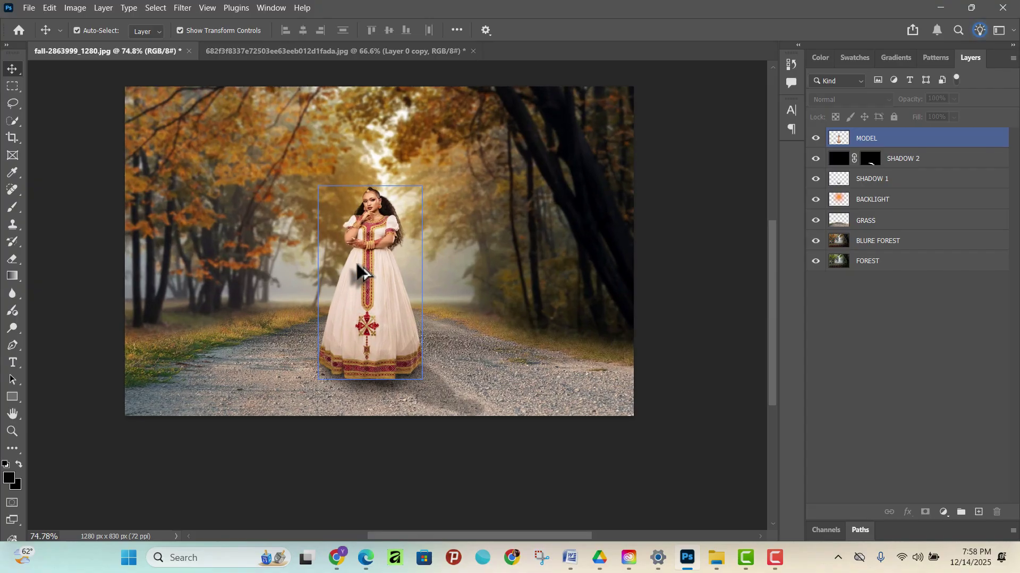
left_click(205, 154)
left_click(152, 294)
left_click(616, 67)
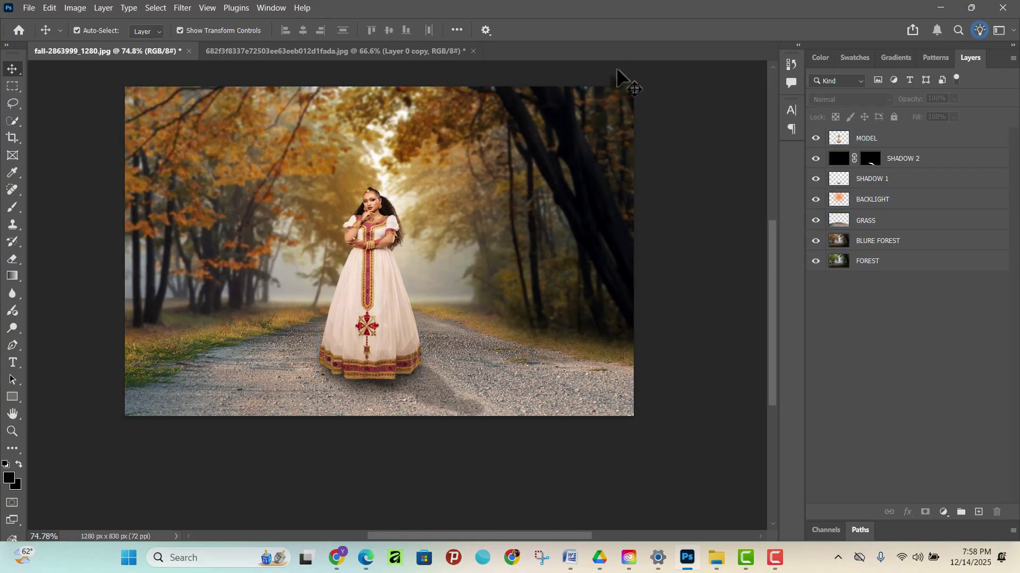
left_click(182, 291)
left_click(298, 422)
left_click(255, 434)
left_click(150, 392)
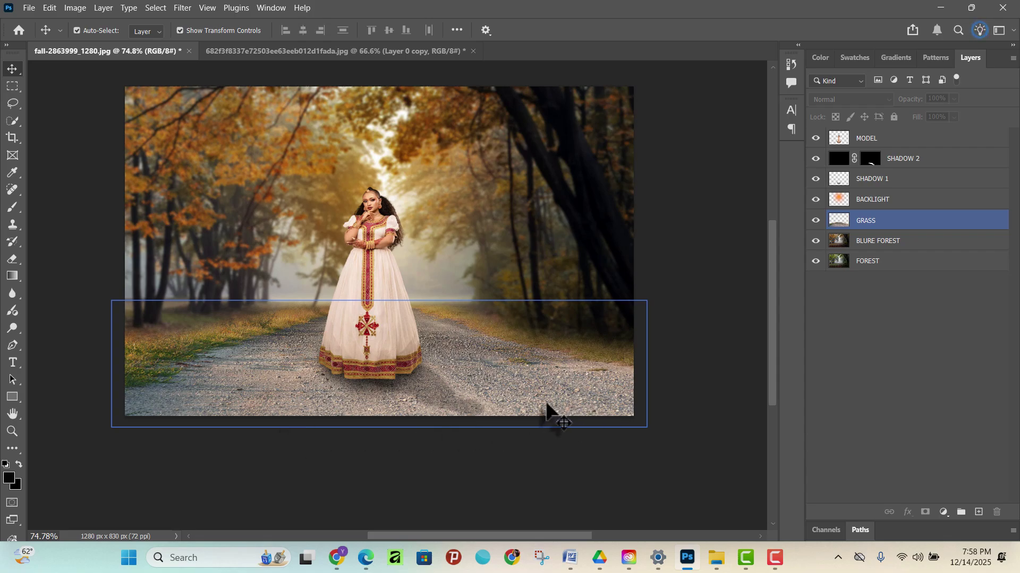
left_click(297, 441)
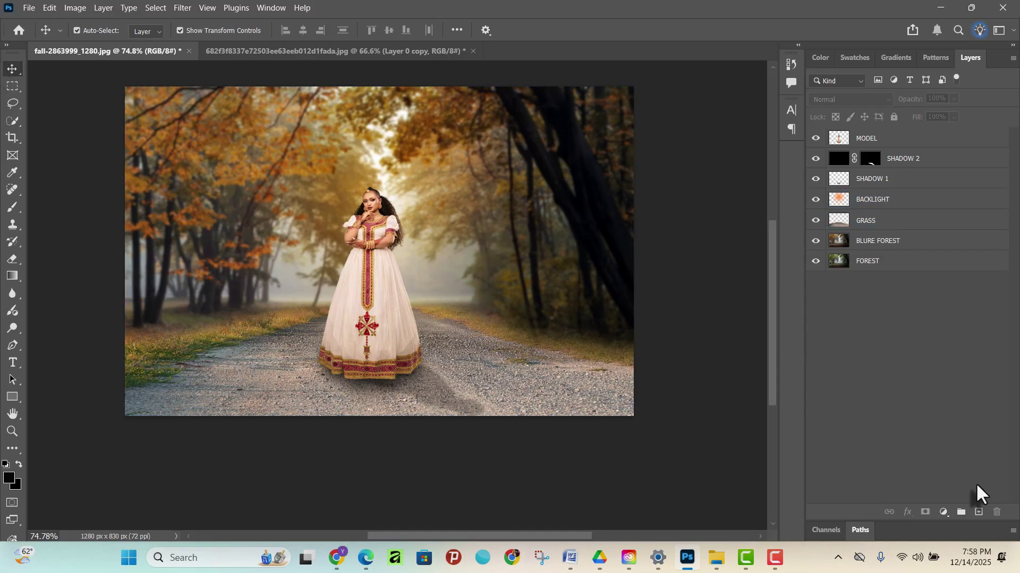
- Add a new empty layer above MODEL and name it SHADOW 3
left_click(979, 513)
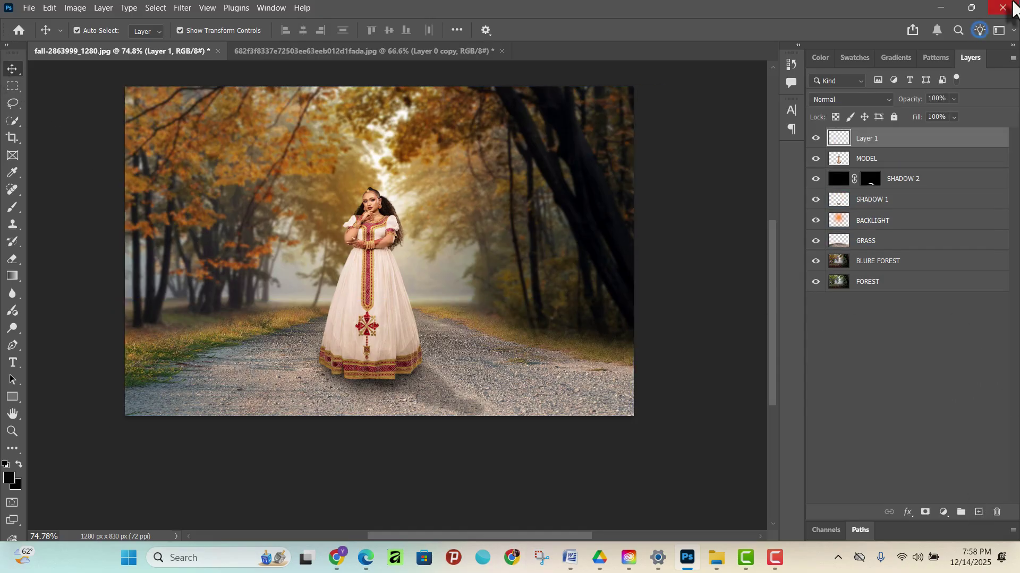
double_click(867, 139)
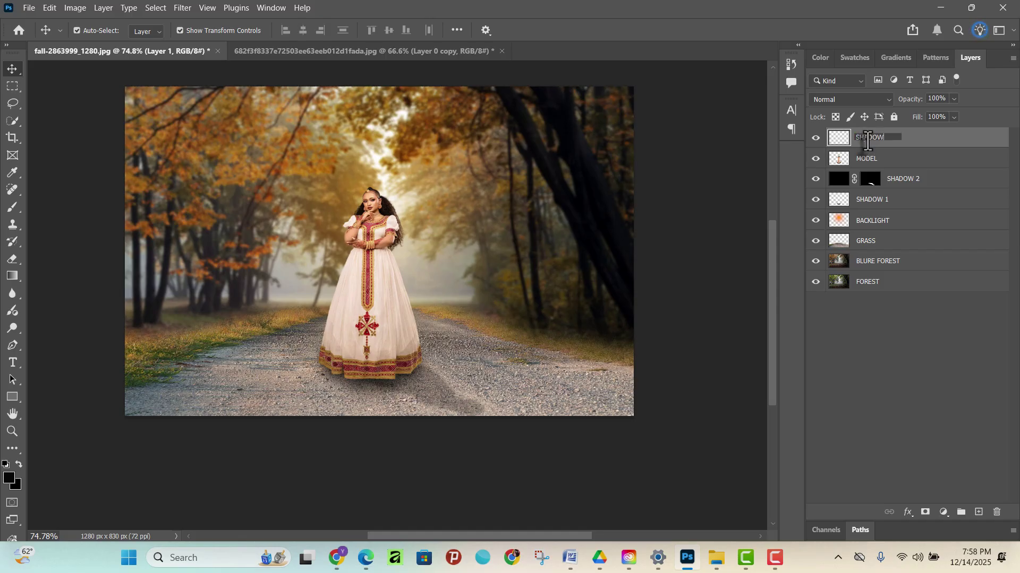
type("SHADOW 3")
key("Return")
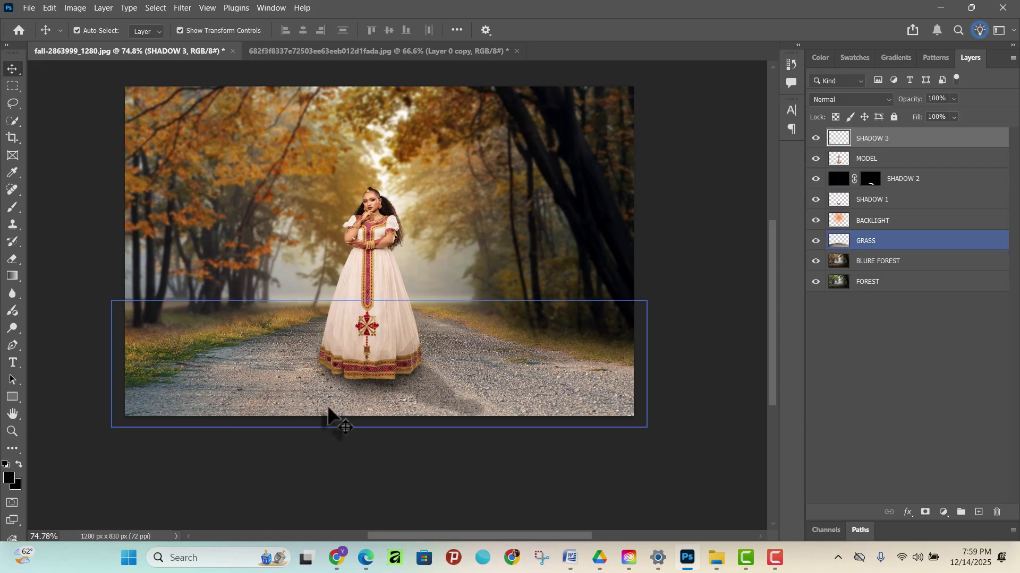
- Activate the Gradient Tool for use on the SHADOW 3 layer
left_click(10, 276)
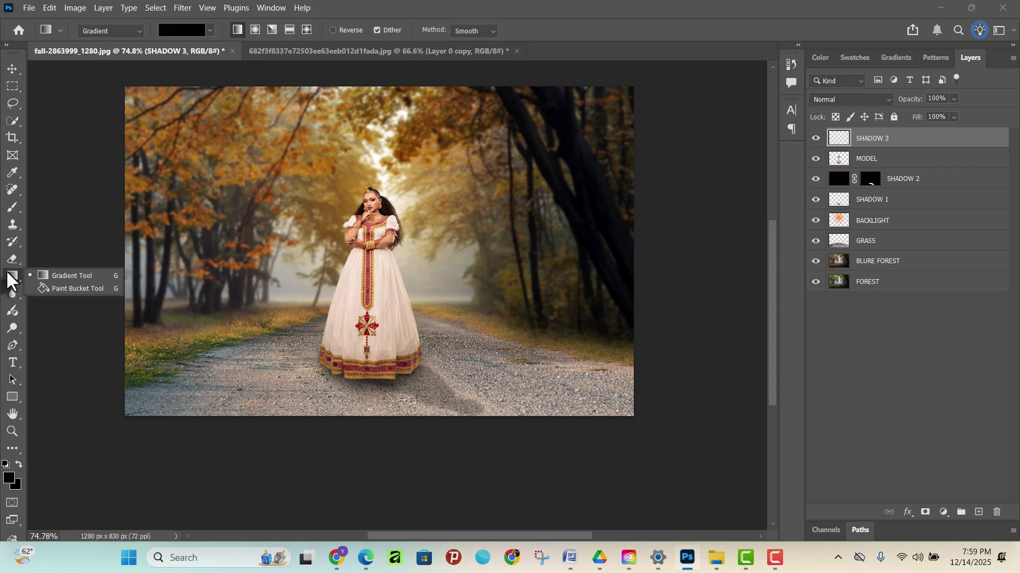
left_click(51, 277)
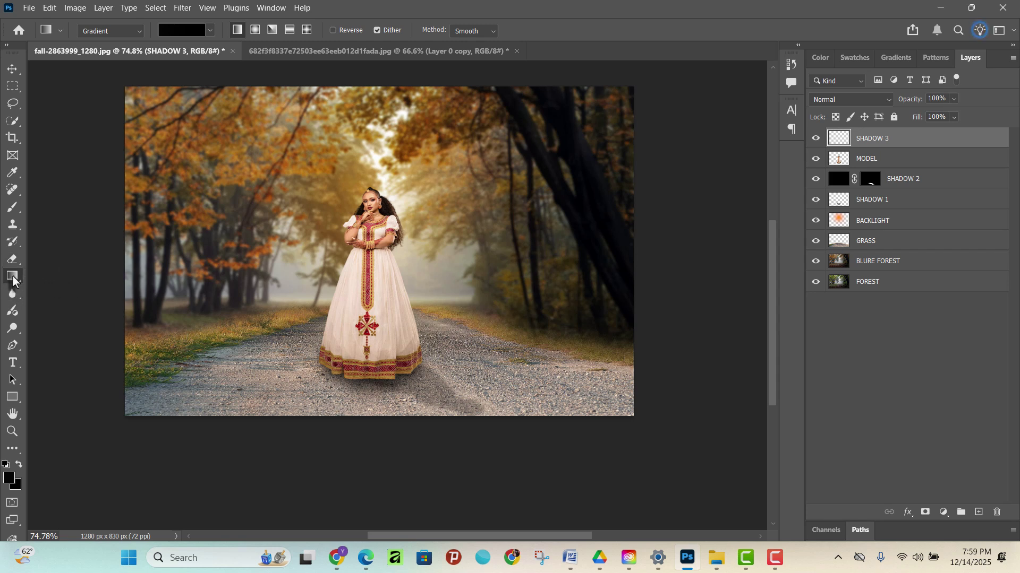
right_click(13, 277)
left_click(47, 274)
right_click(12, 276)
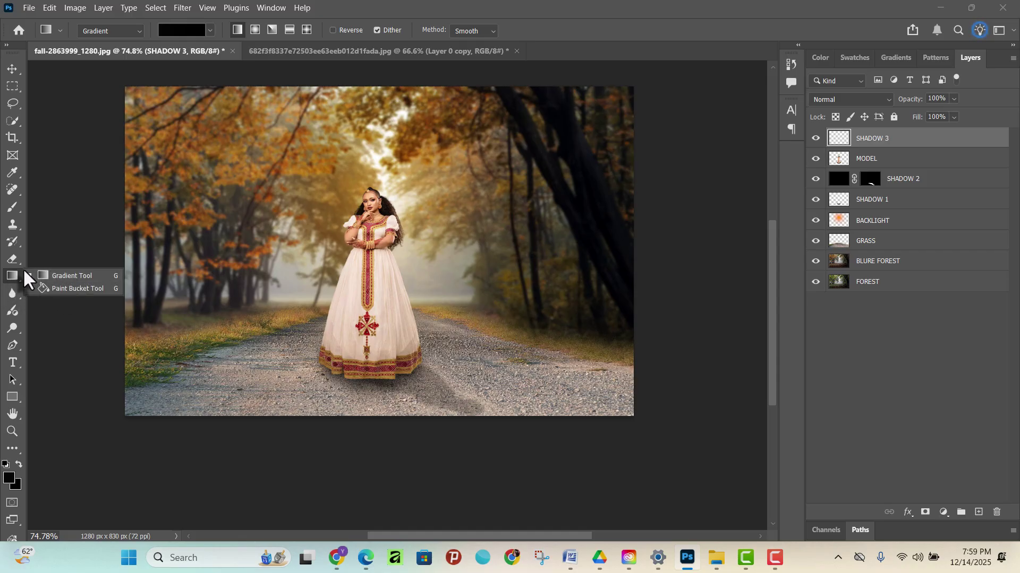
left_click(79, 276)
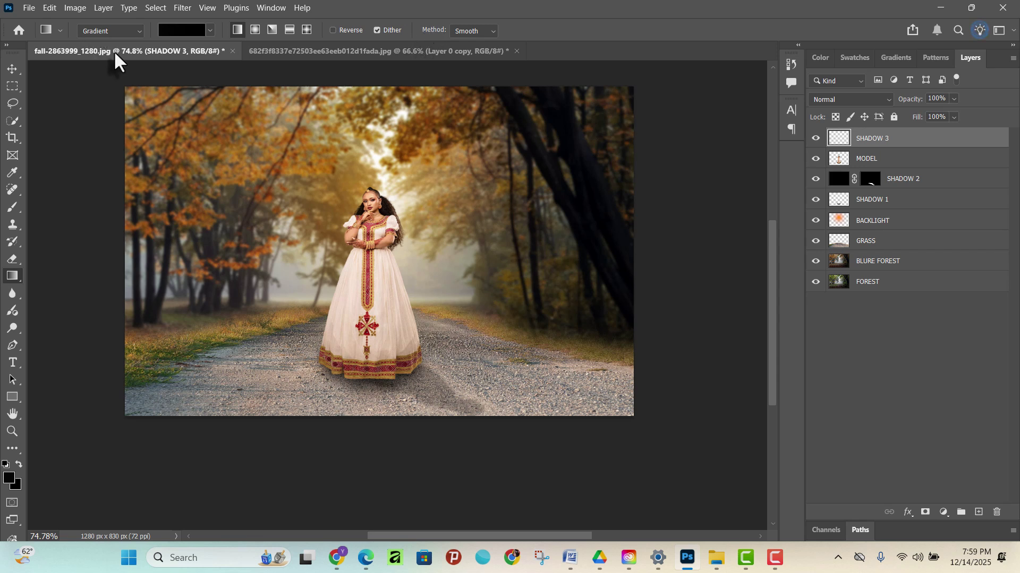
- Choose the black-to-transparent gradient preset from the Basics group, keeping Dither on and the Smooth method
left_click(211, 31)
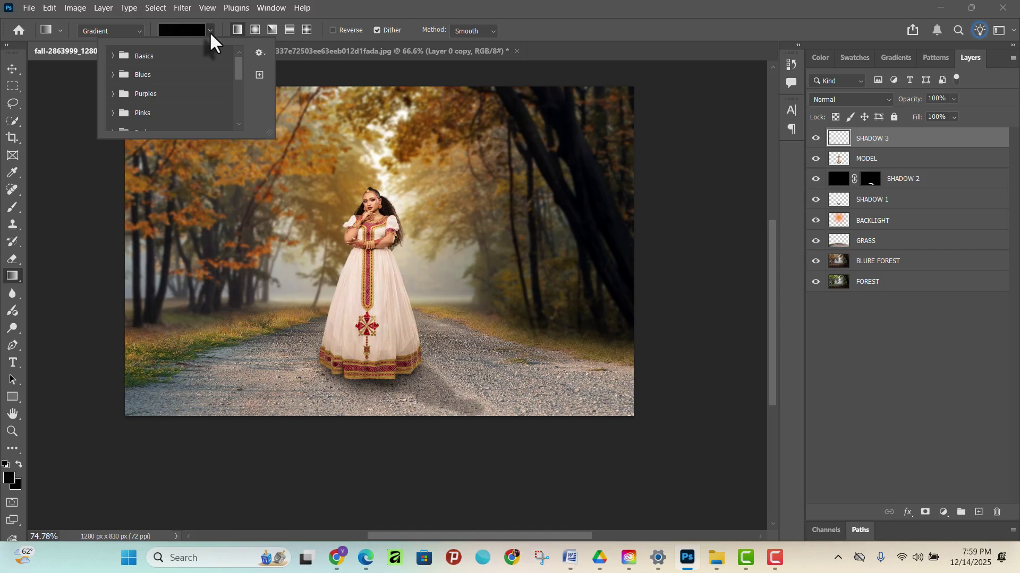
left_click(209, 31)
left_click(209, 31)
left_click(209, 32)
left_click(209, 32)
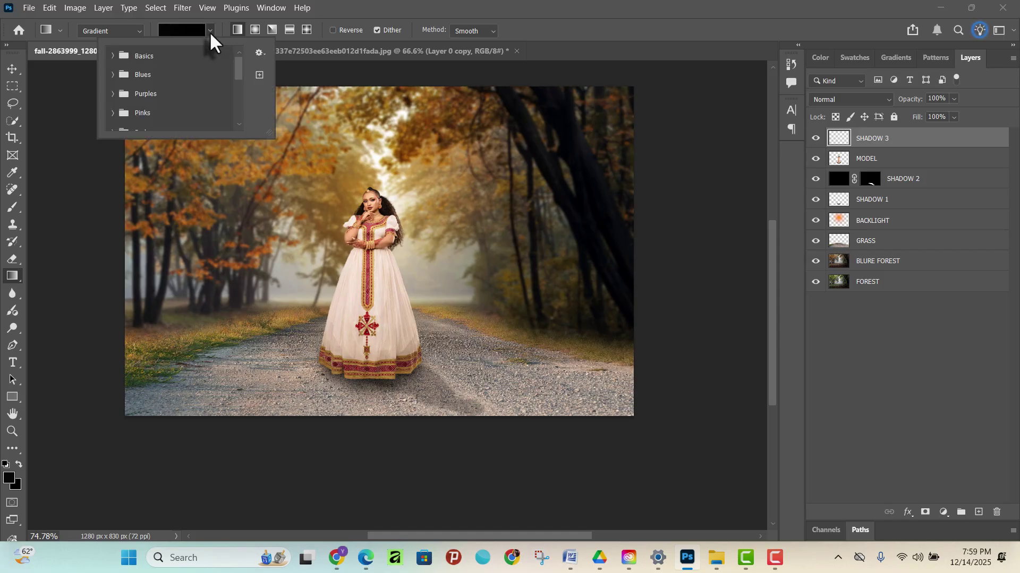
left_click(114, 56)
left_click(113, 54)
left_click(112, 55)
left_click(112, 55)
left_click(112, 56)
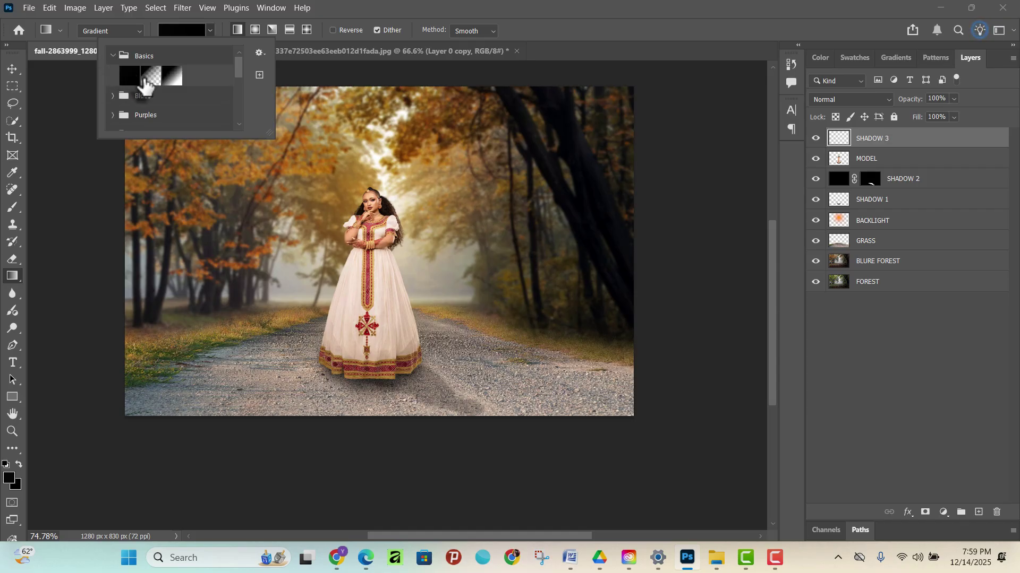
left_click(173, 77)
left_click(150, 78)
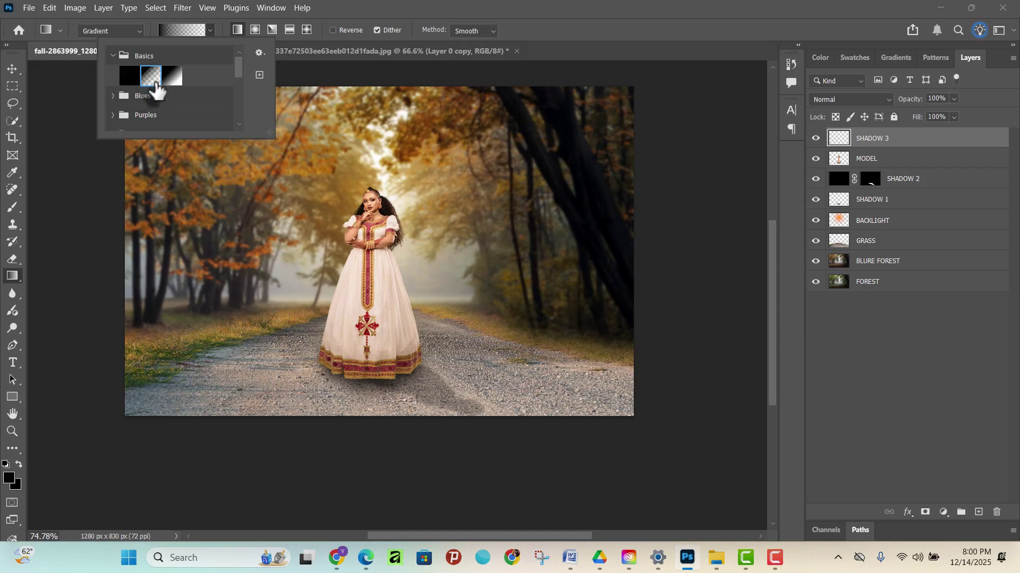
left_click(379, 2)
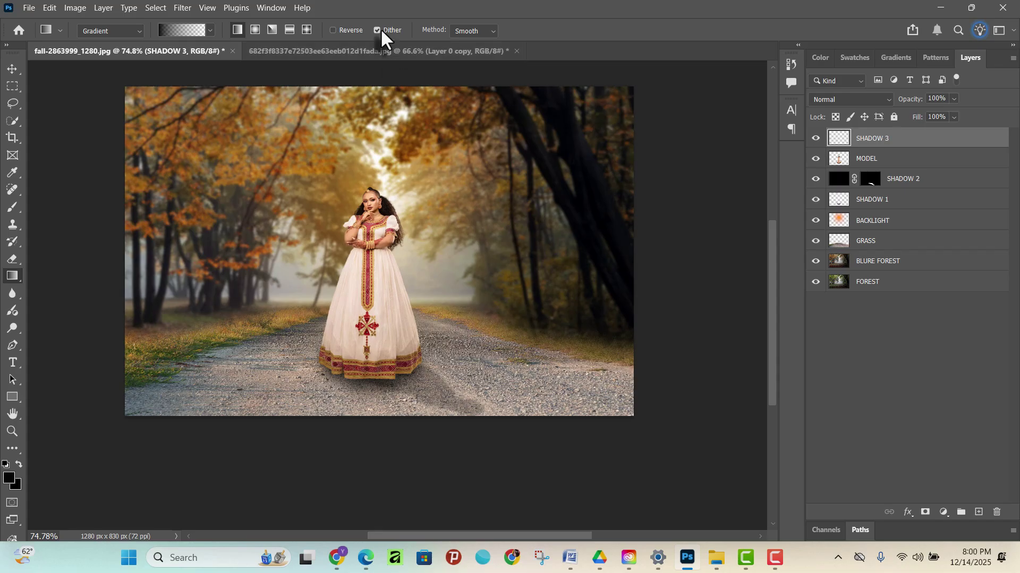
left_click(487, 31)
left_click_drag(366, 471, 363, 273)
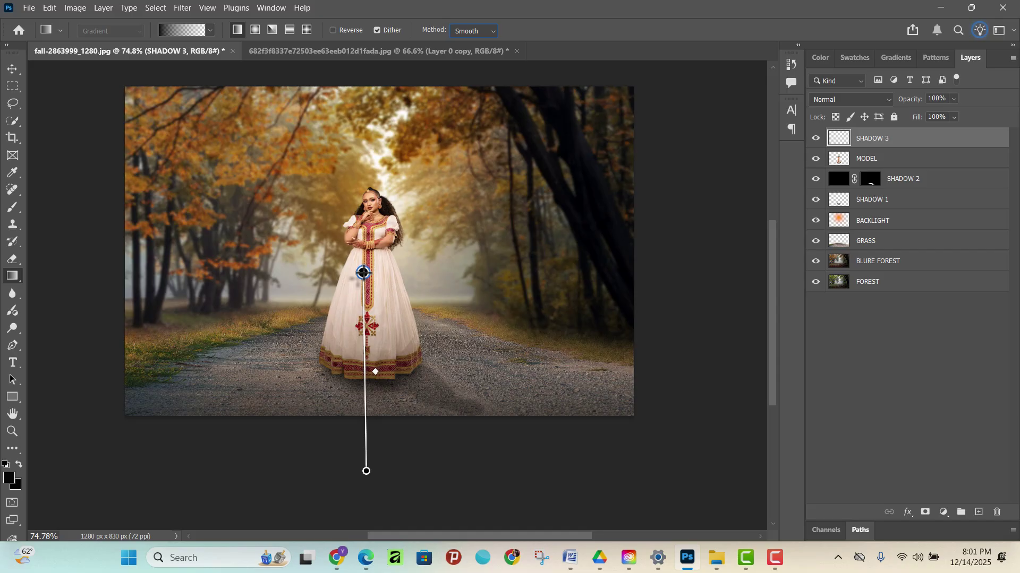
left_click_drag(363, 273, 366, 302)
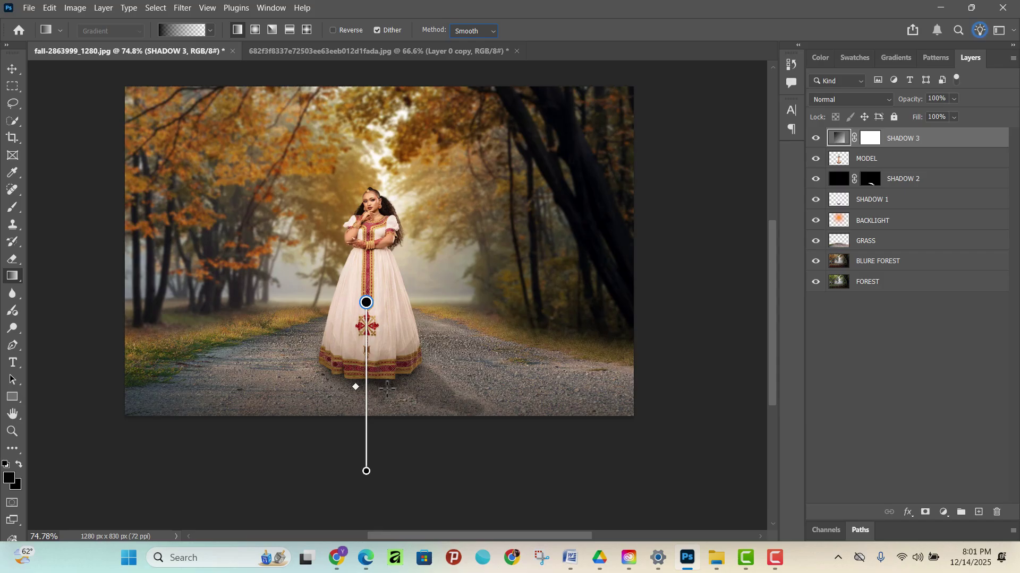
key("ctrl+z")
mouse_move(362, 471)
left_mouse_down()
mouse_move(356, 336)
mouse_move(371, 189)
left_mouse_up()
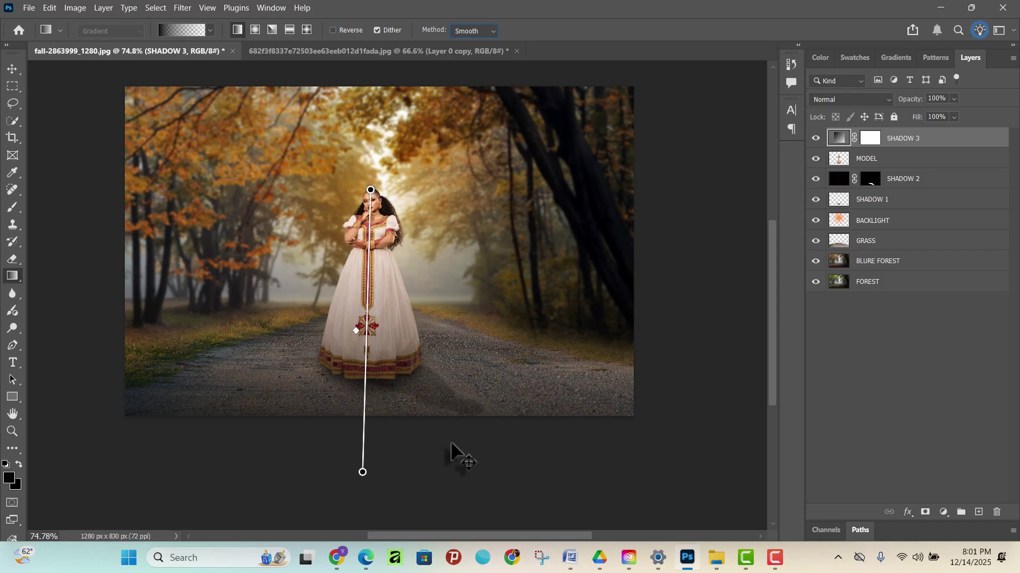
key("Escape")
left_click_drag(664, 448, 353, 171)
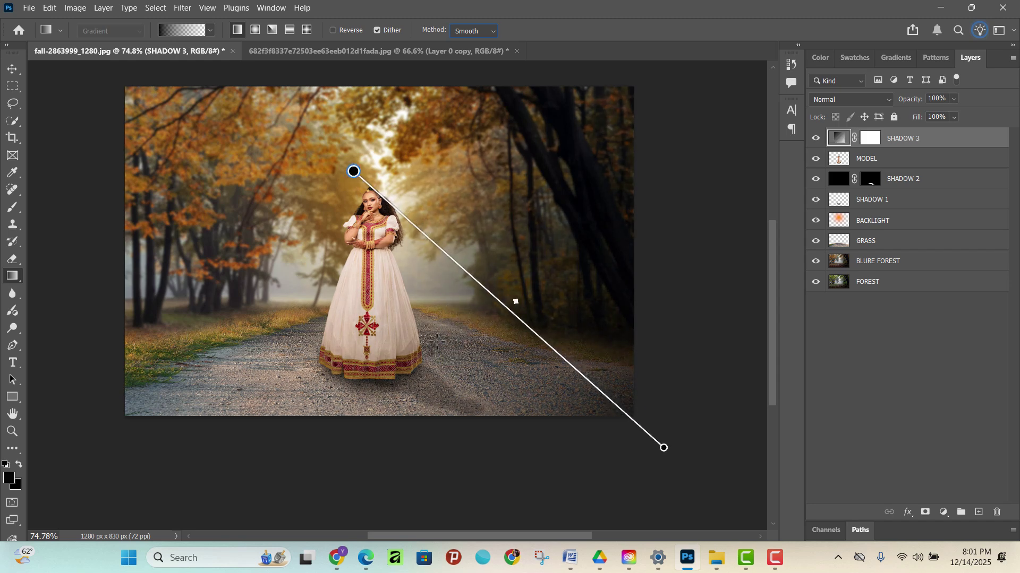
key("Escape")
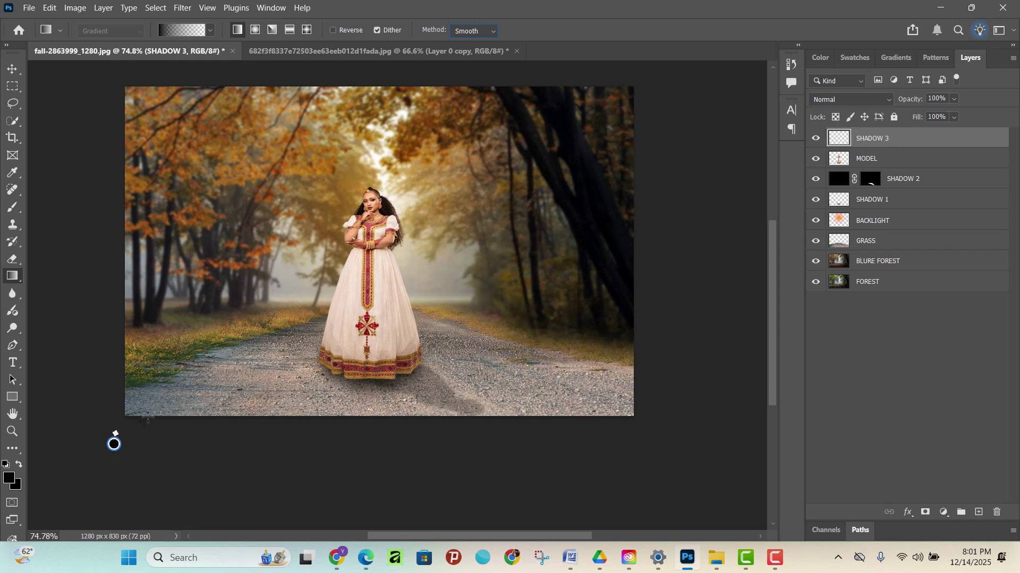
left_click_drag(112, 443, 437, 234)
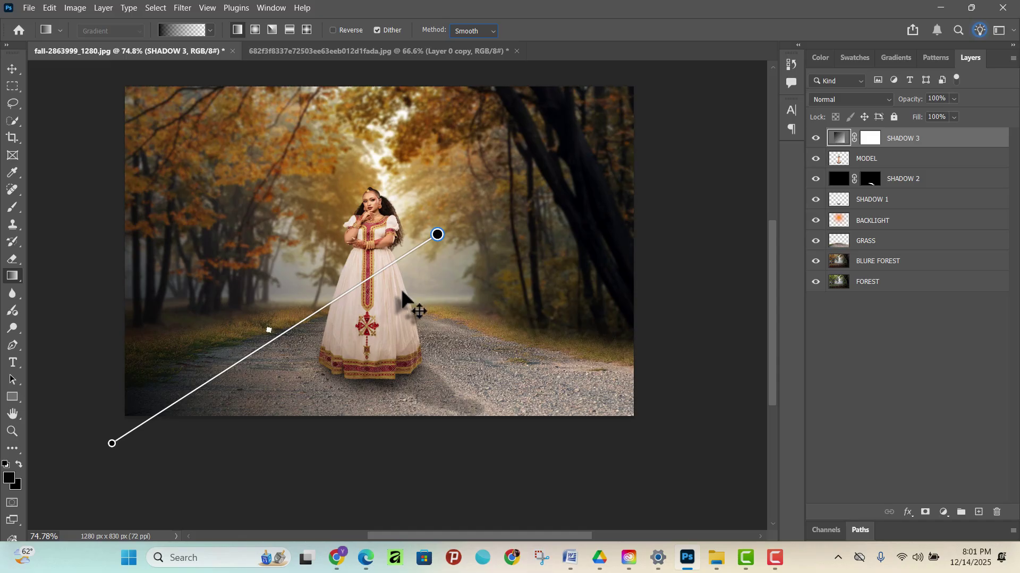
key("ctrl+z")
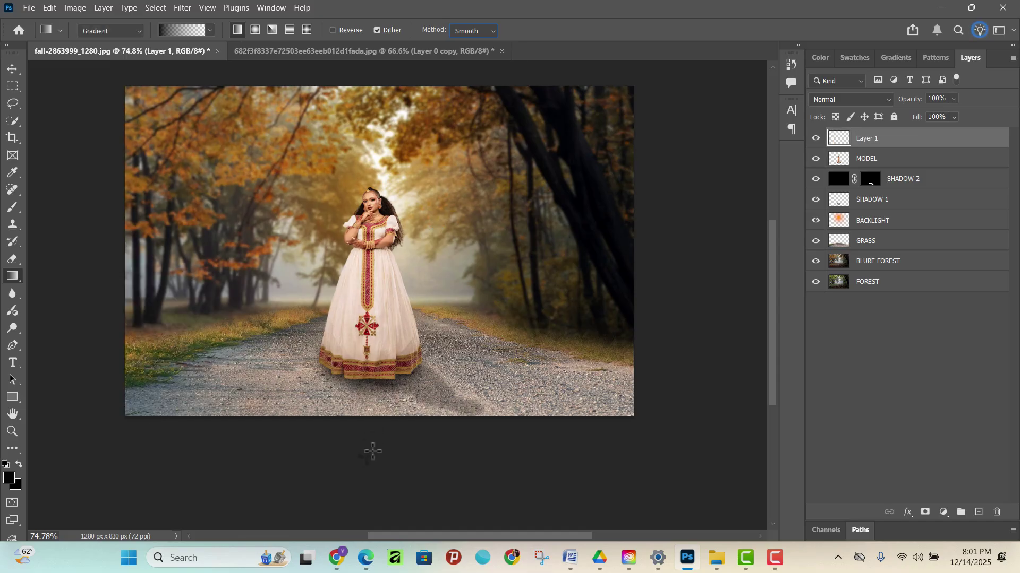
- Apply a vertical black-to-transparent gradient from below the canvas up to the woman's waist, and compare the image with and without it
left_click_drag(366, 457, 368, 249)
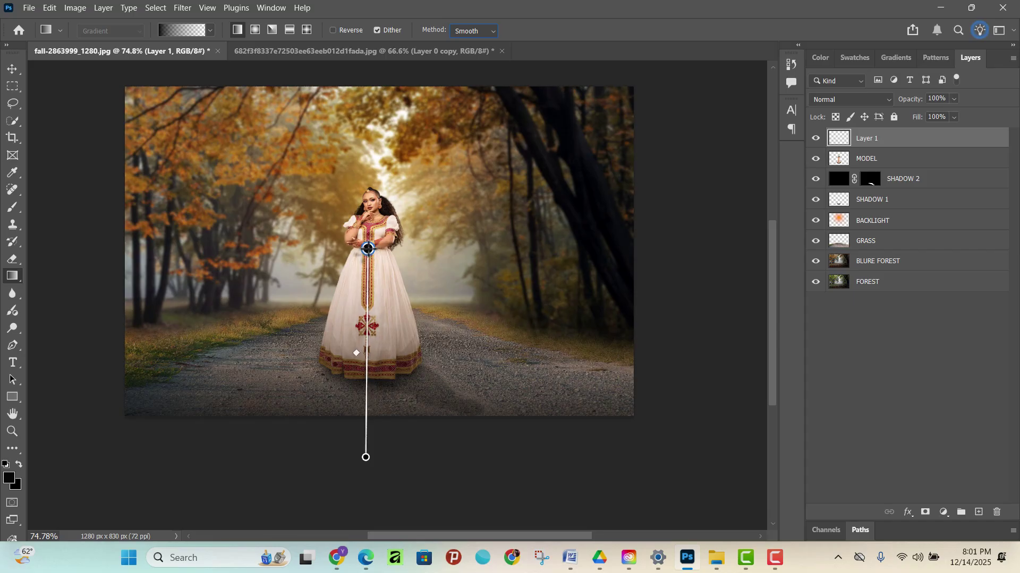
left_click_drag(368, 249, 368, 249)
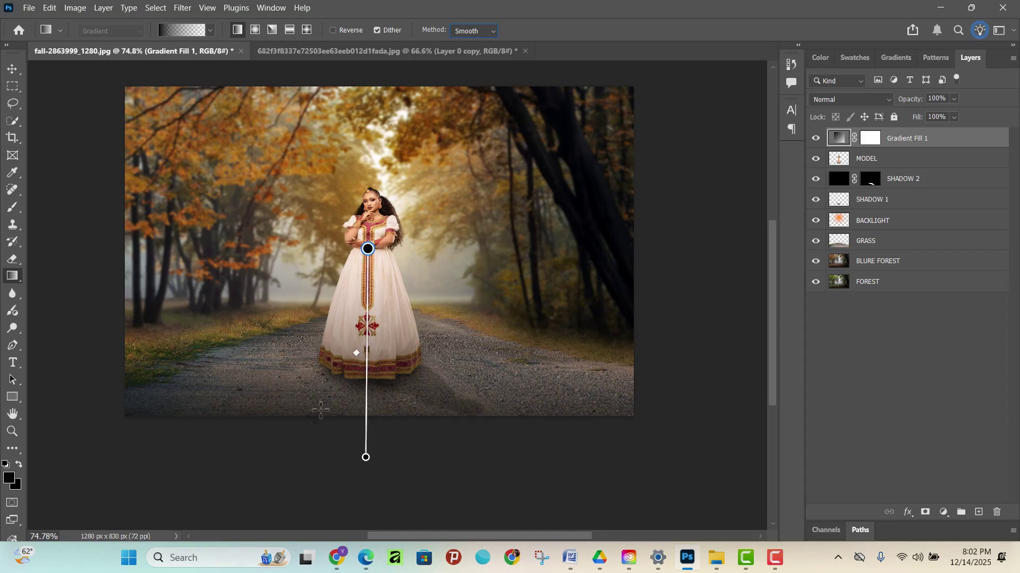
left_click(816, 139)
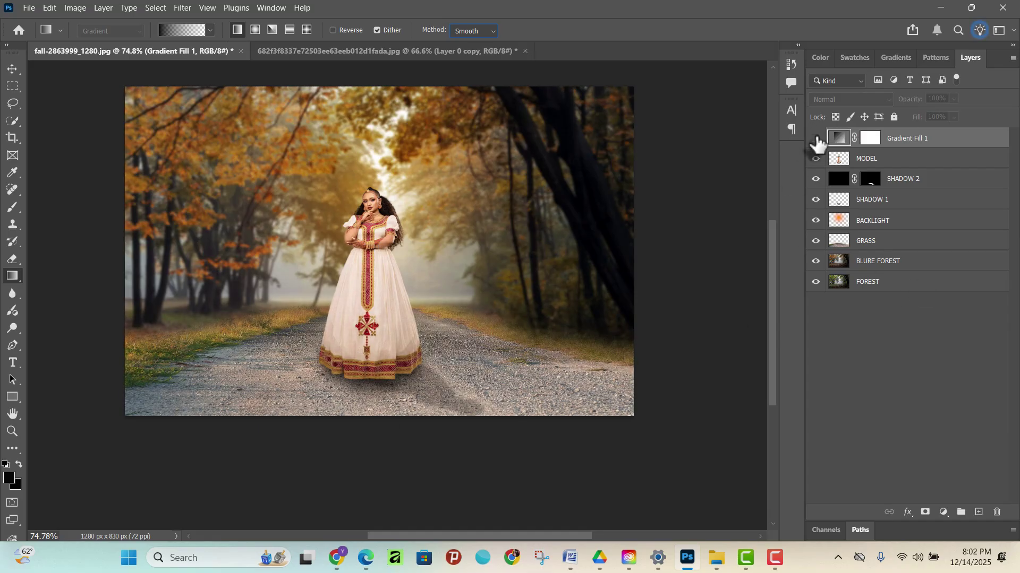
left_click(816, 140)
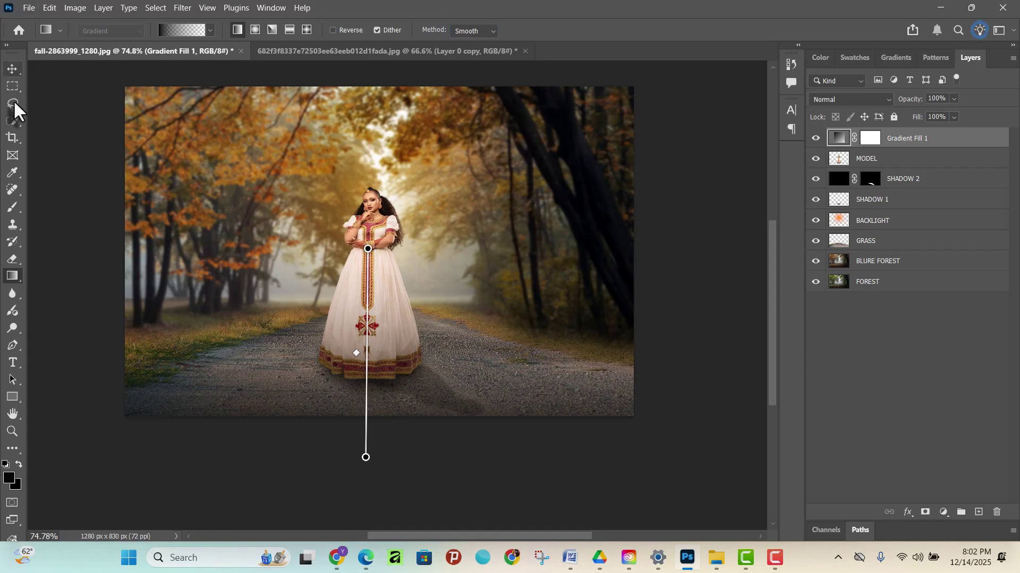
left_click(13, 68)
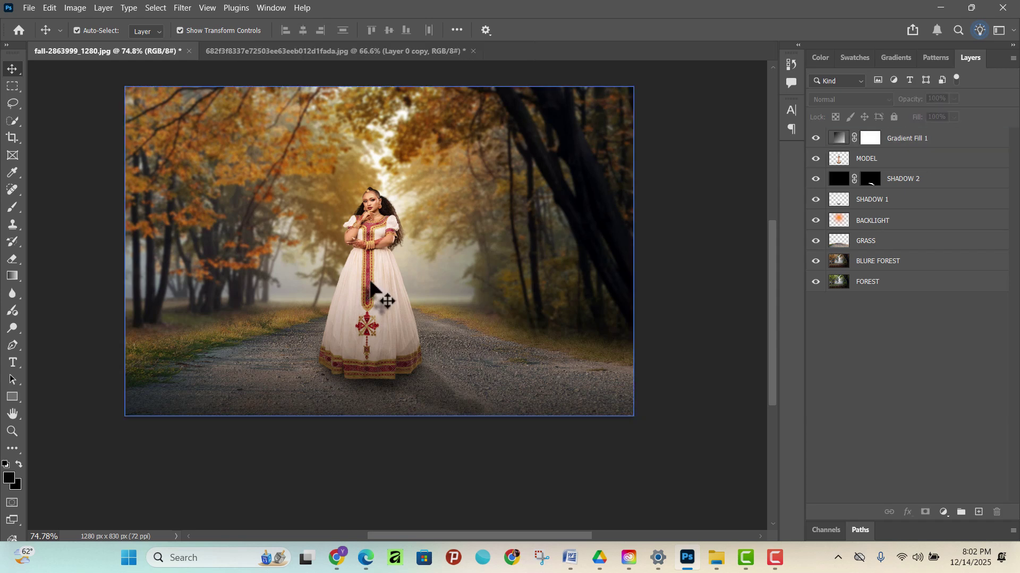
scroll(372, 292, "down", 4)
scroll(361, 248, "up", 4)
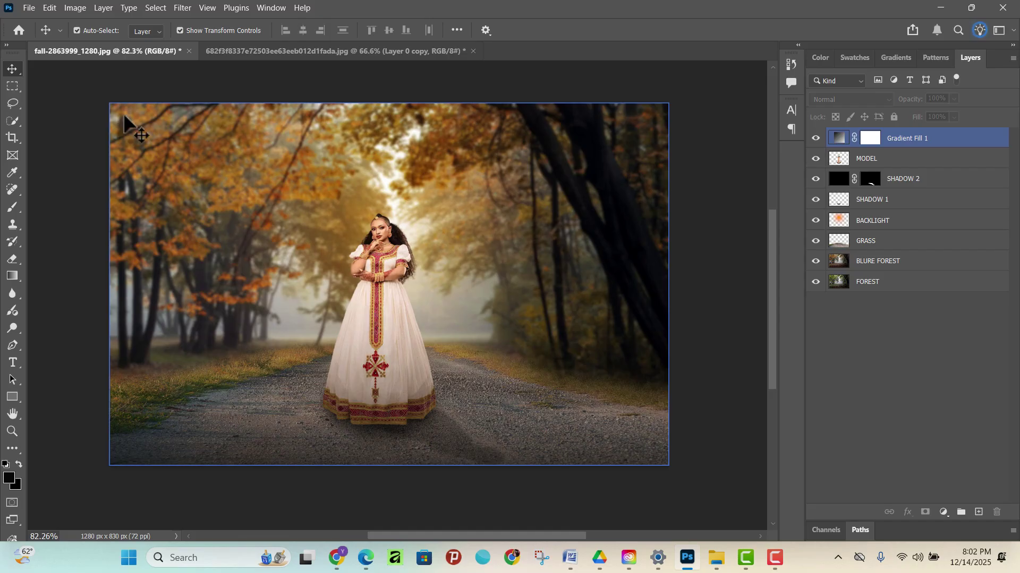
left_click(80, 127)
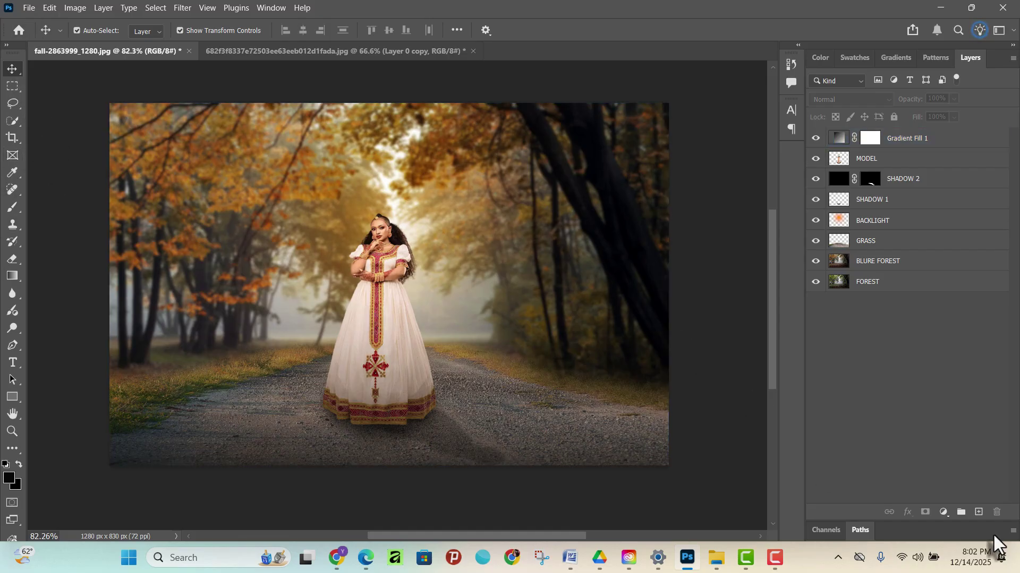
- Add a Gradient fill layer at the top of the layer stack, keeping the woman visible beside its settings
left_click(943, 512)
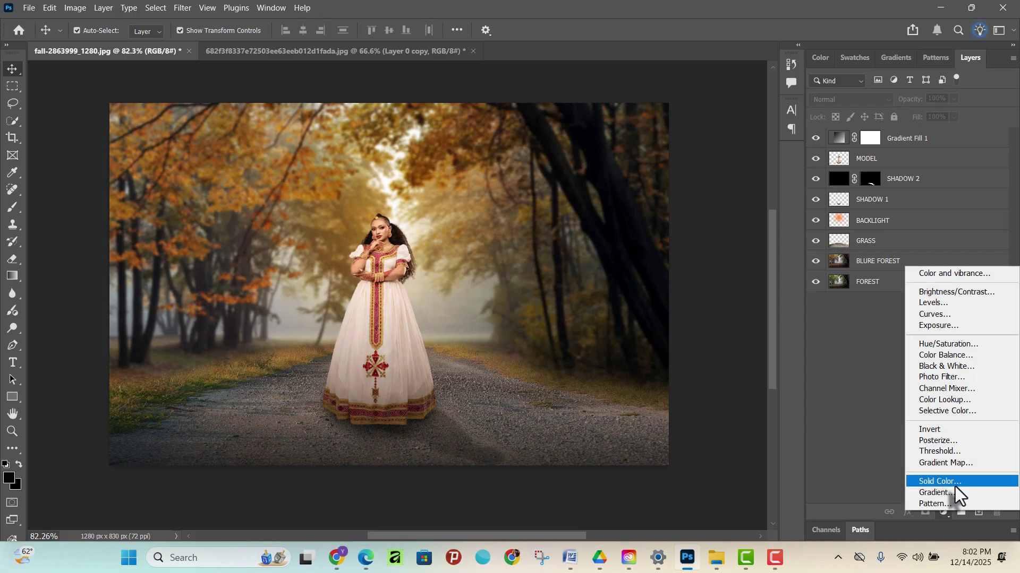
left_click(943, 519)
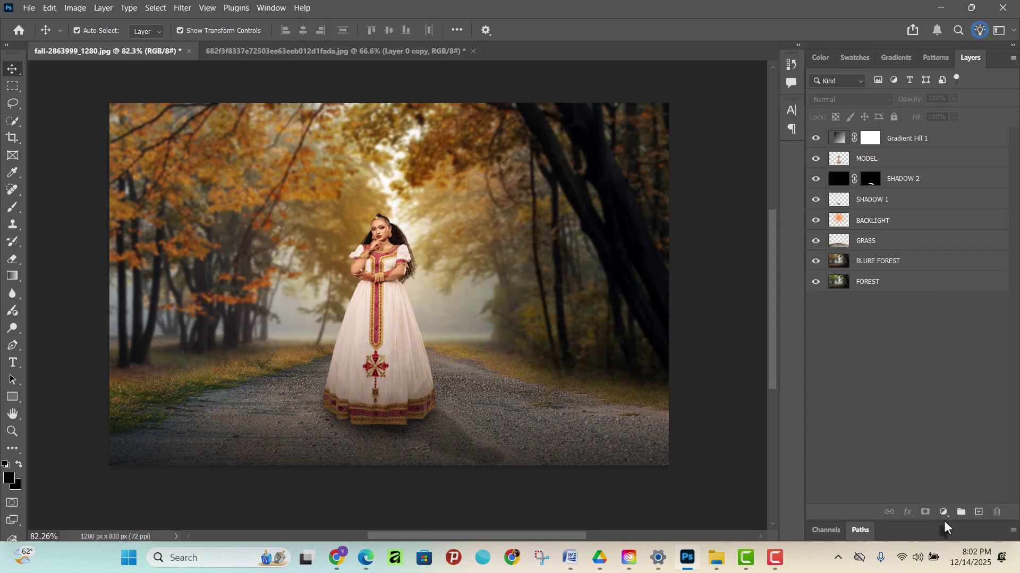
left_click(943, 515)
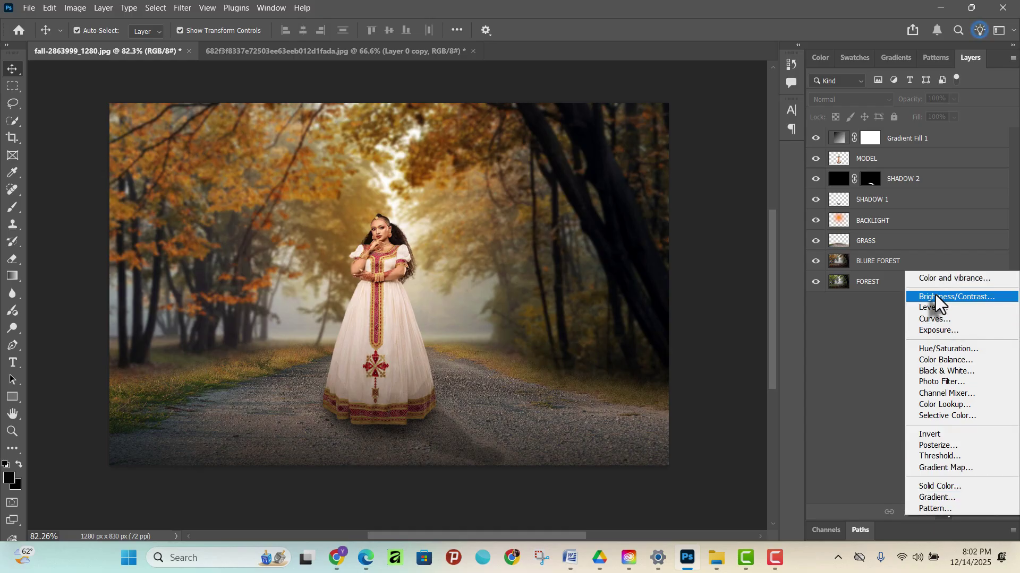
left_click(936, 498)
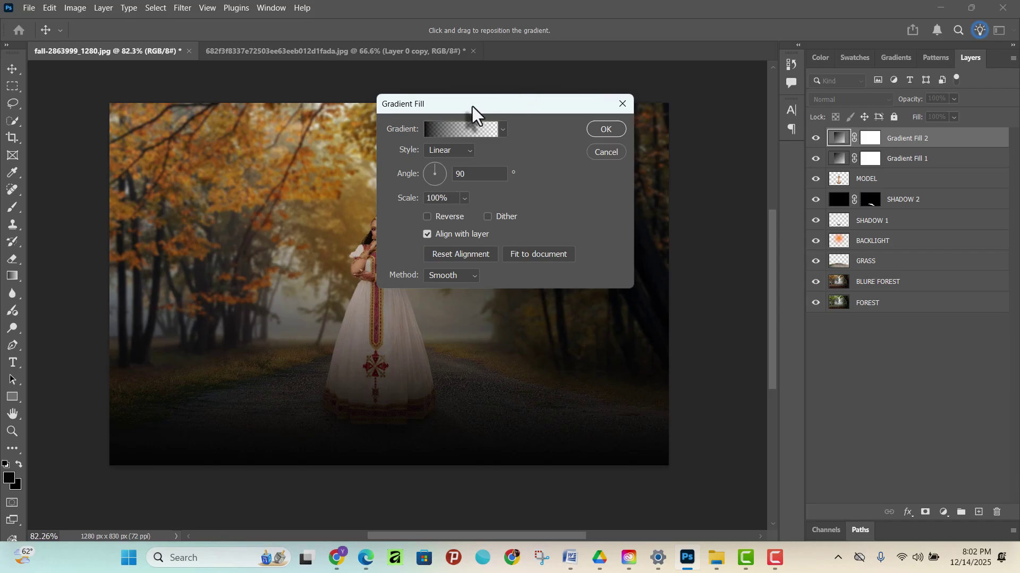
left_click_drag(474, 107, 607, 120)
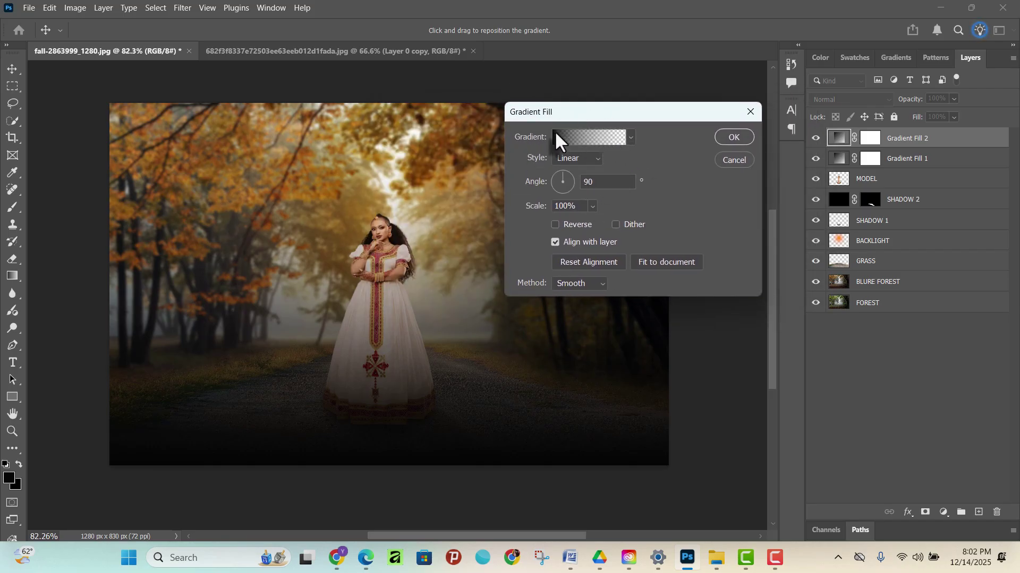
- Edit the new fill layer's gradient and give it the Black, White preset from the Basics group
left_click(629, 137)
left_click(603, 137)
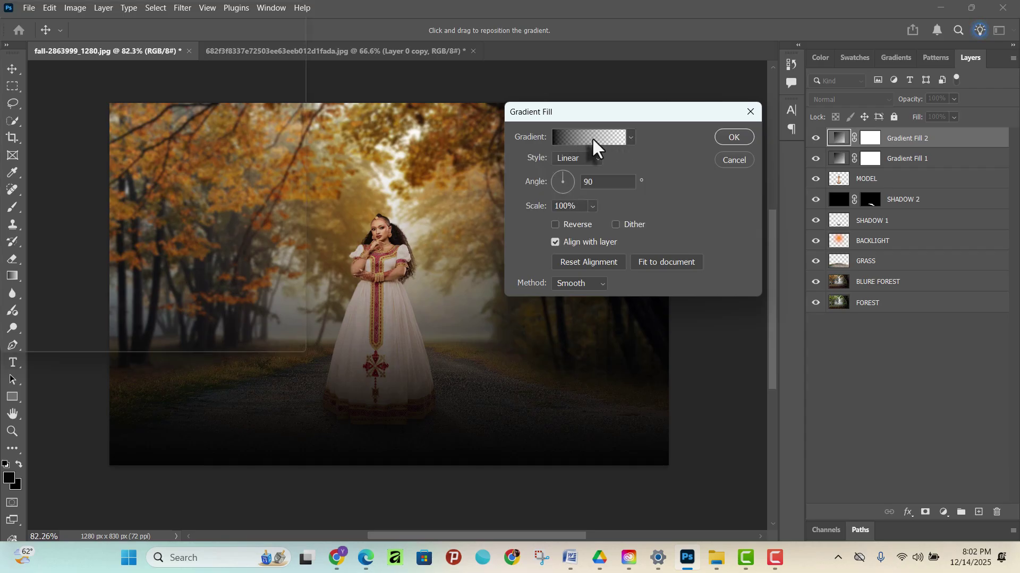
left_click(592, 137)
left_click_drag(529, 58, 658, 63)
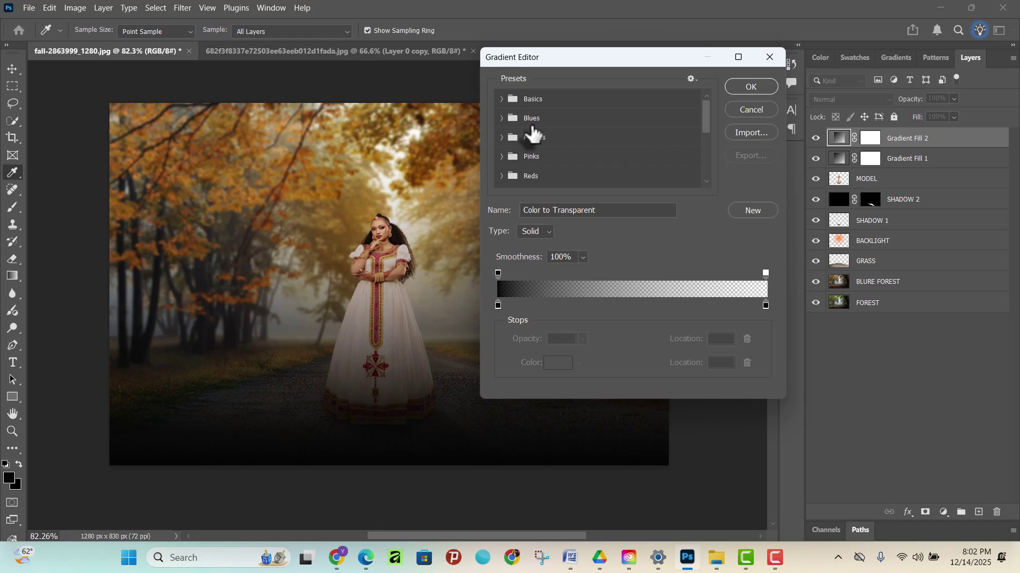
left_click(501, 99)
left_click(560, 120)
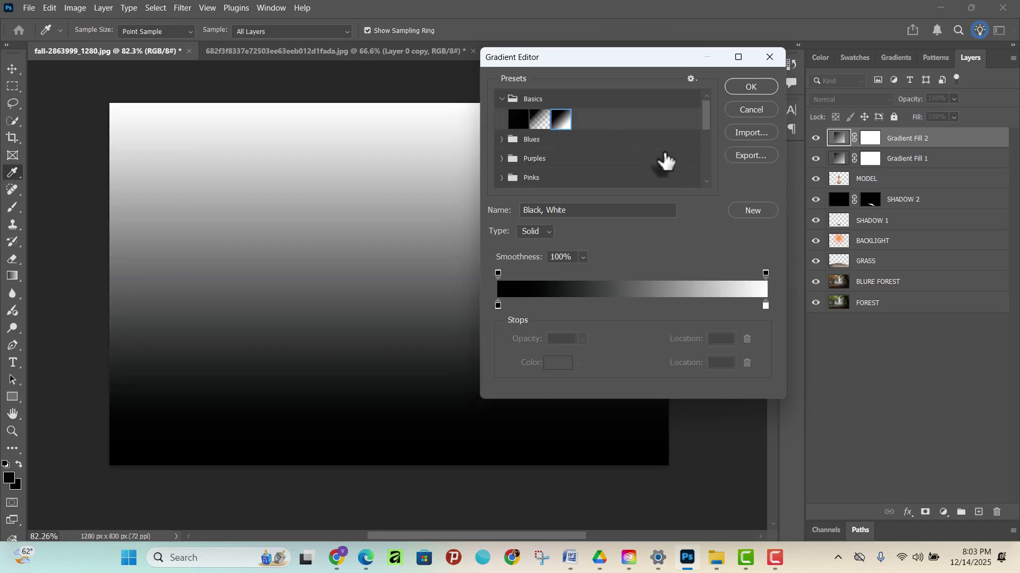
left_click(502, 100)
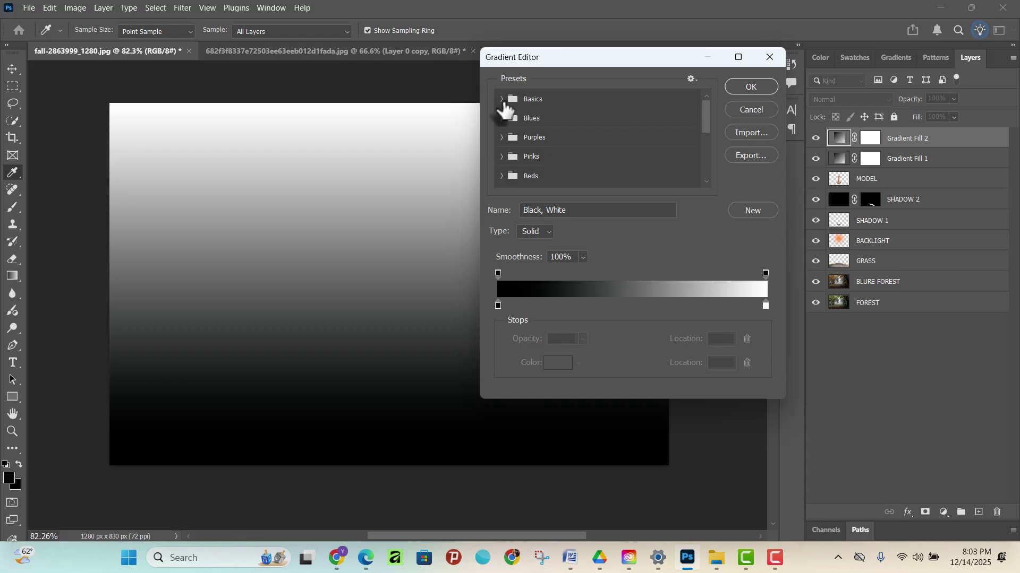
left_click(502, 99)
left_click(502, 99)
left_click(502, 99)
left_click(502, 99)
left_click(501, 99)
left_click(499, 99)
left_click(500, 98)
left_click(499, 98)
left_click(501, 99)
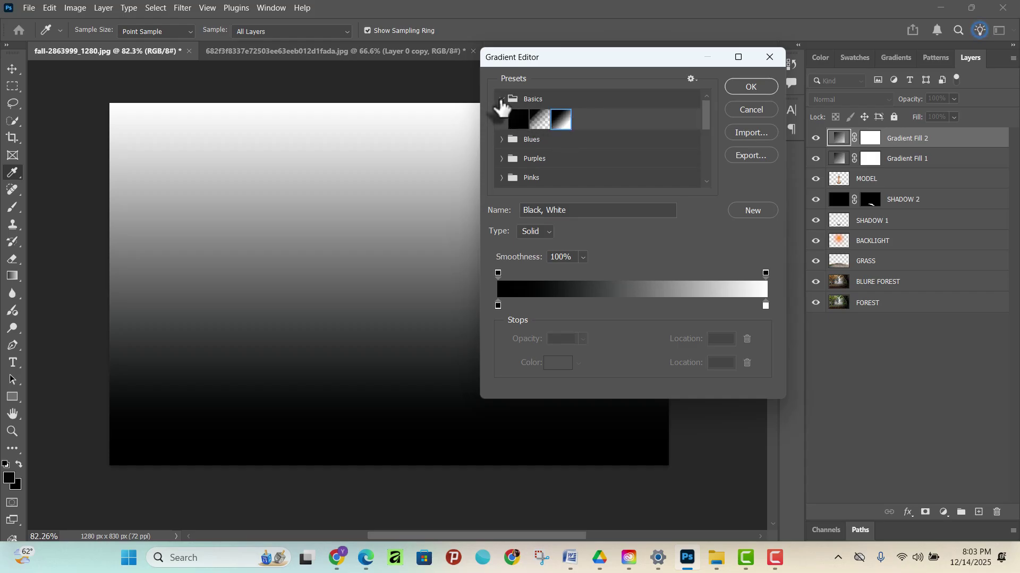
left_click(501, 99)
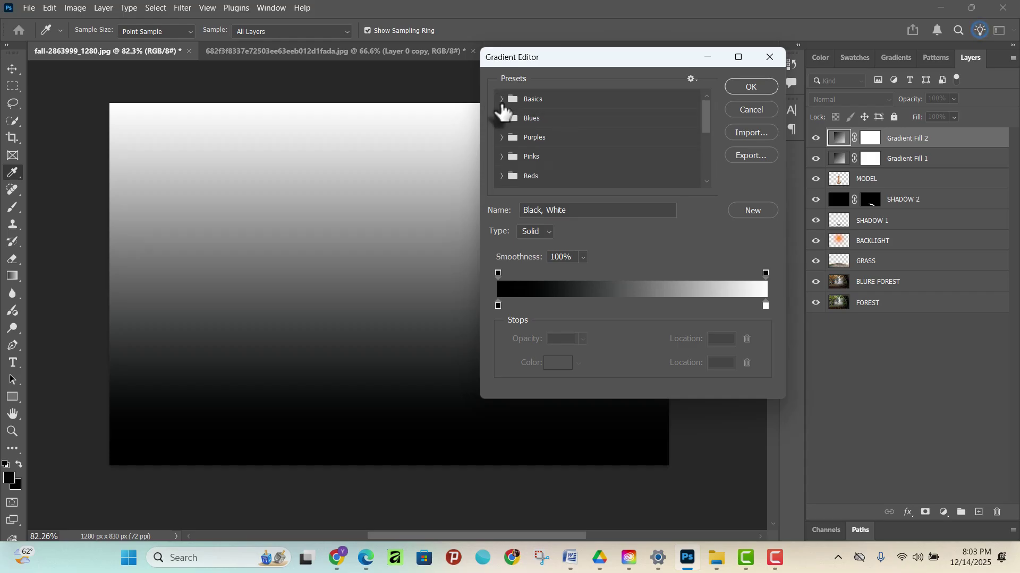
- Set the gradient's black colour stop at location 0 to the dark blue 023550
left_click(497, 306)
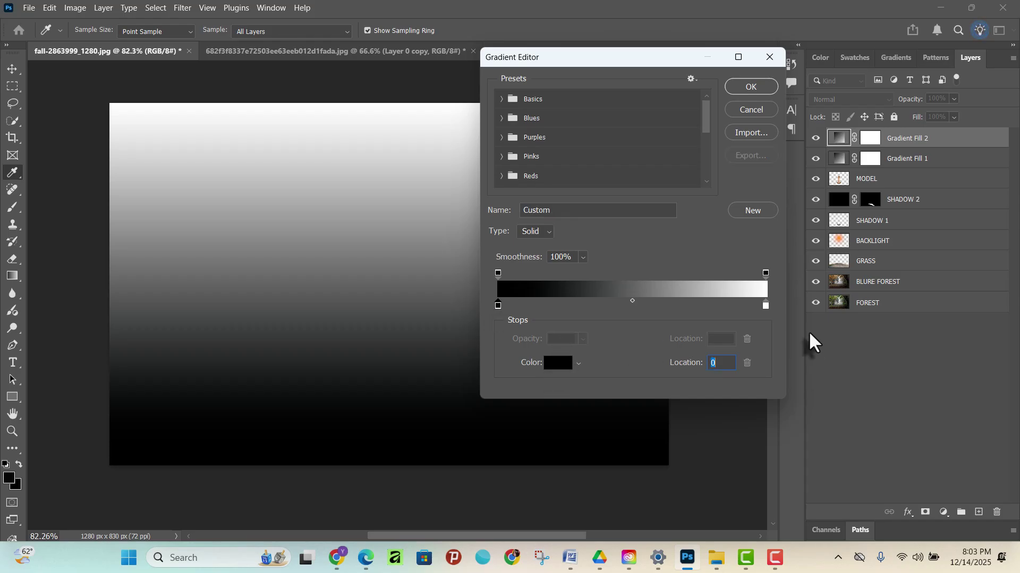
left_click(766, 306)
left_click(497, 307)
left_click(556, 366)
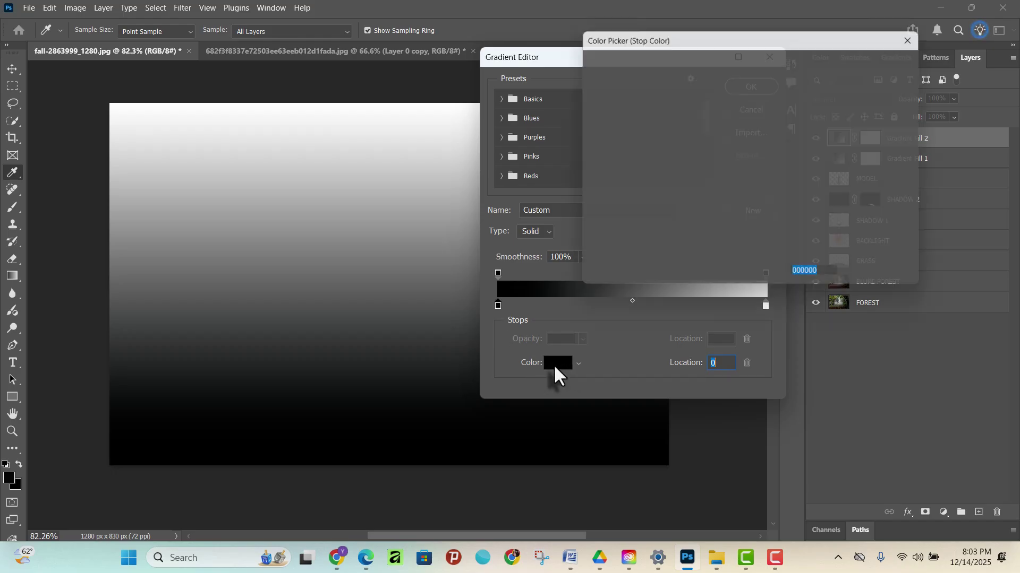
left_click(712, 112)
mouse_move(759, 117)
left_mouse_down()
mouse_move(763, 154)
mouse_move(768, 143)
mouse_move(744, 126)
mouse_move(747, 157)
mouse_move(757, 141)
mouse_move(768, 151)
mouse_move(750, 169)
mouse_move(750, 191)
left_mouse_up()
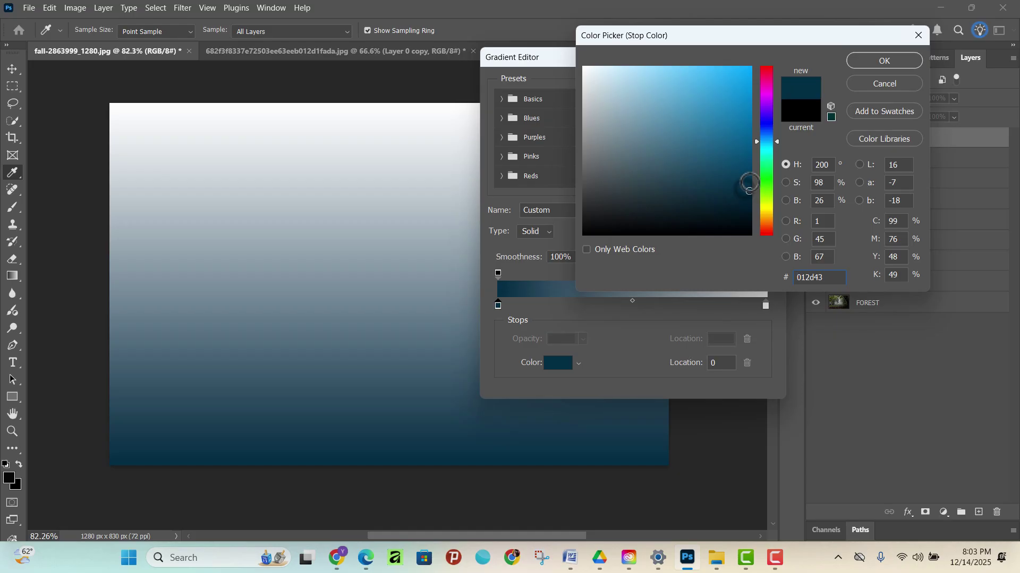
left_click(748, 183)
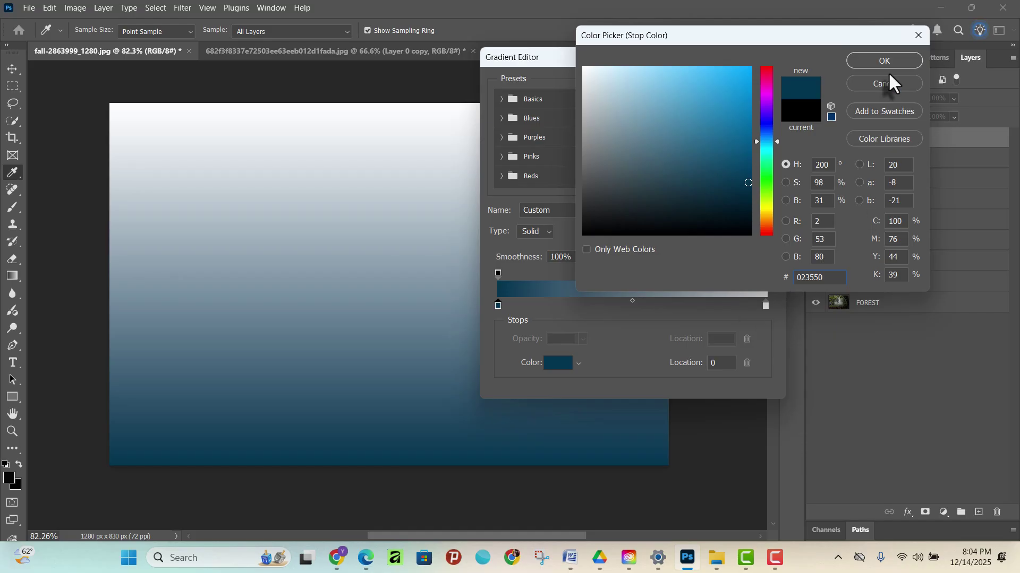
left_click(898, 58)
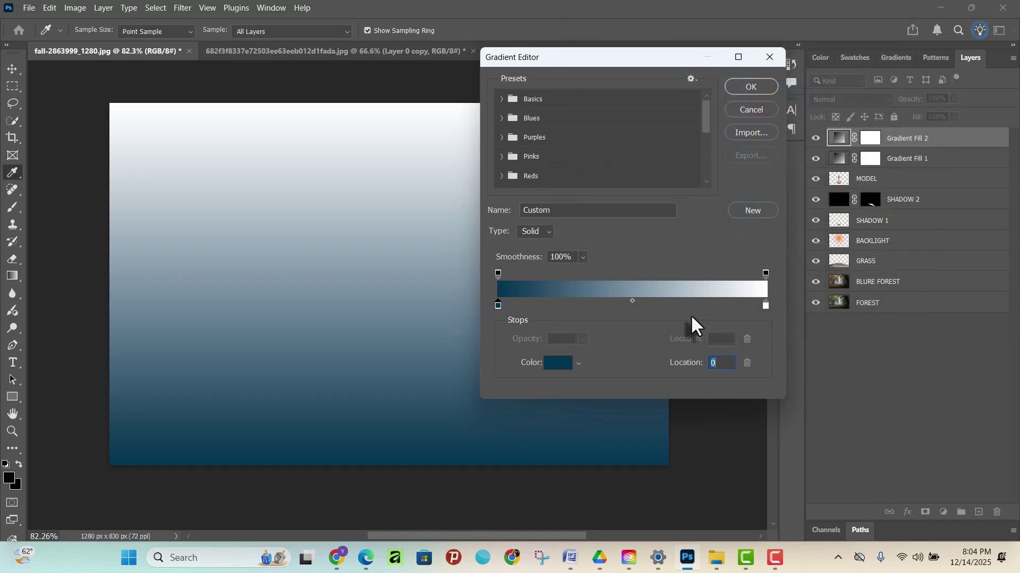
- Set the gradient's white colour stop at location 100 to the orange ff9c00 and accept the edited gradient
left_click(766, 306)
double_click(765, 307)
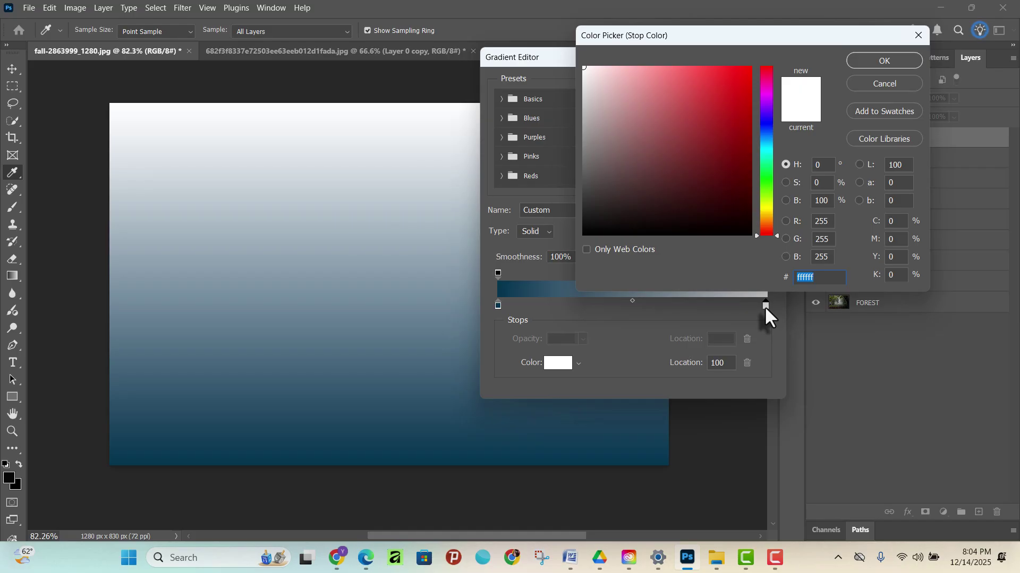
mouse_move(767, 224)
left_mouse_down()
mouse_move(770, 208)
mouse_move(770, 217)
left_mouse_up()
left_click_drag(740, 112, 747, 67)
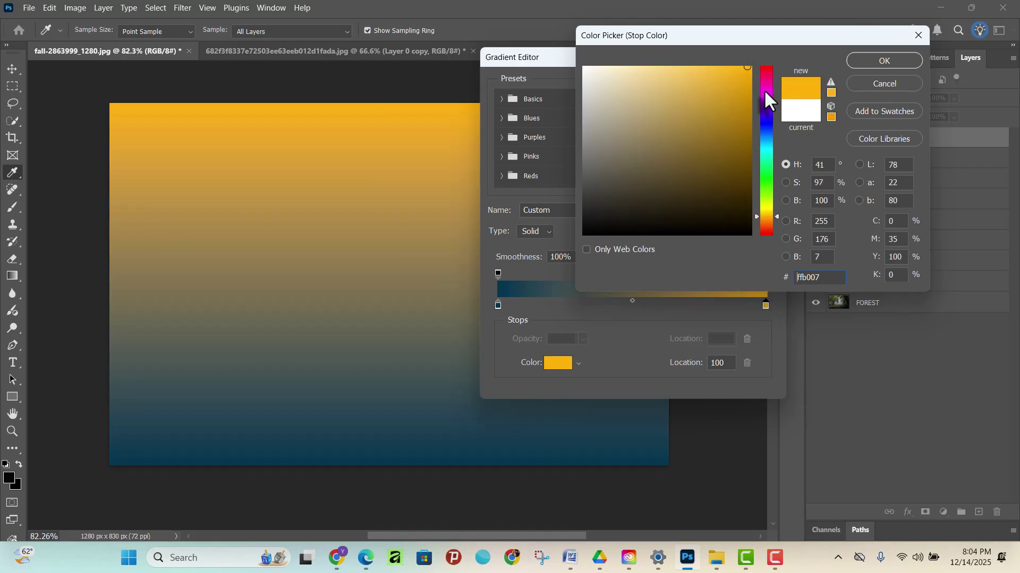
left_click(765, 219)
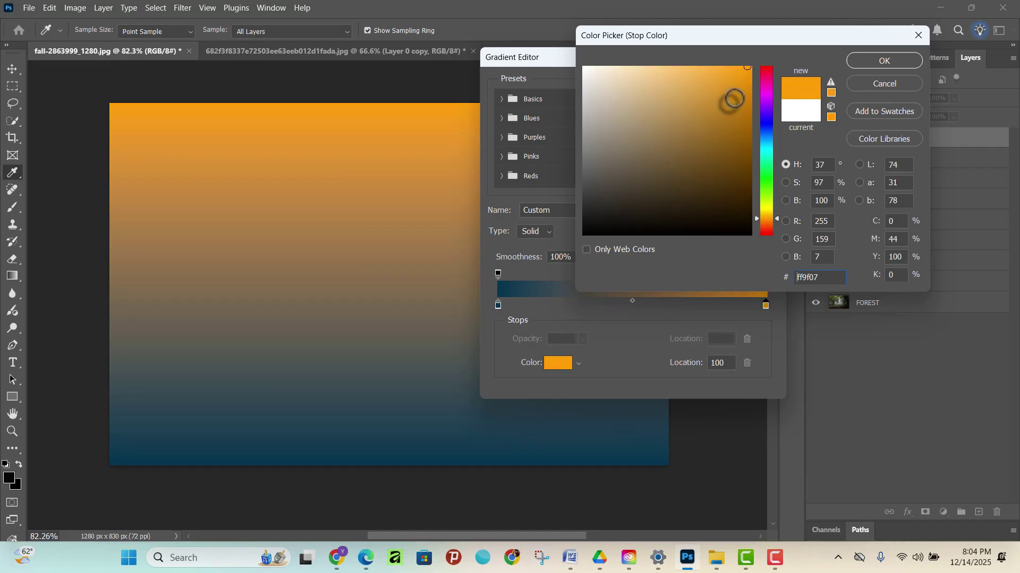
left_click_drag(734, 99, 749, 63)
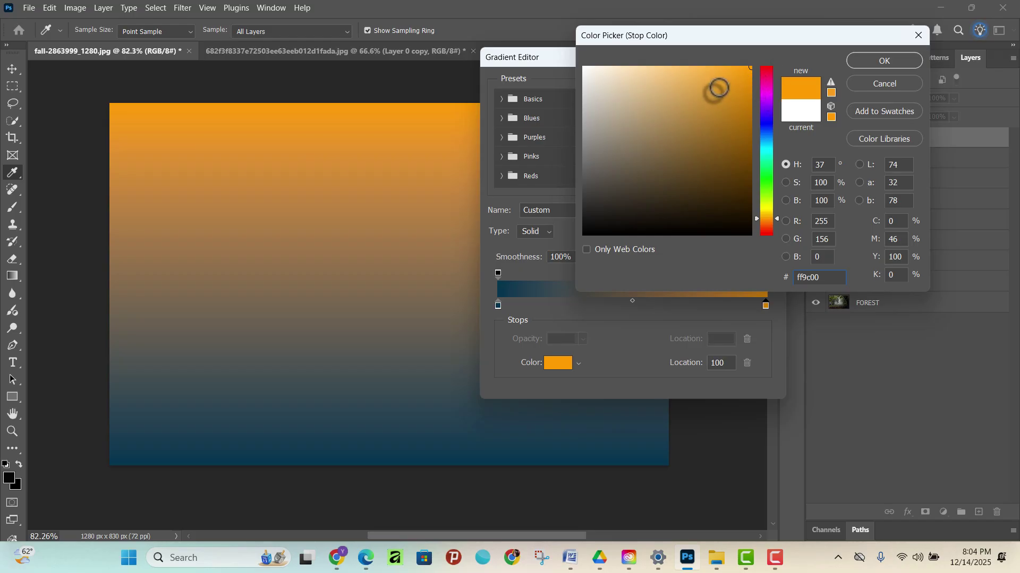
left_click(885, 62)
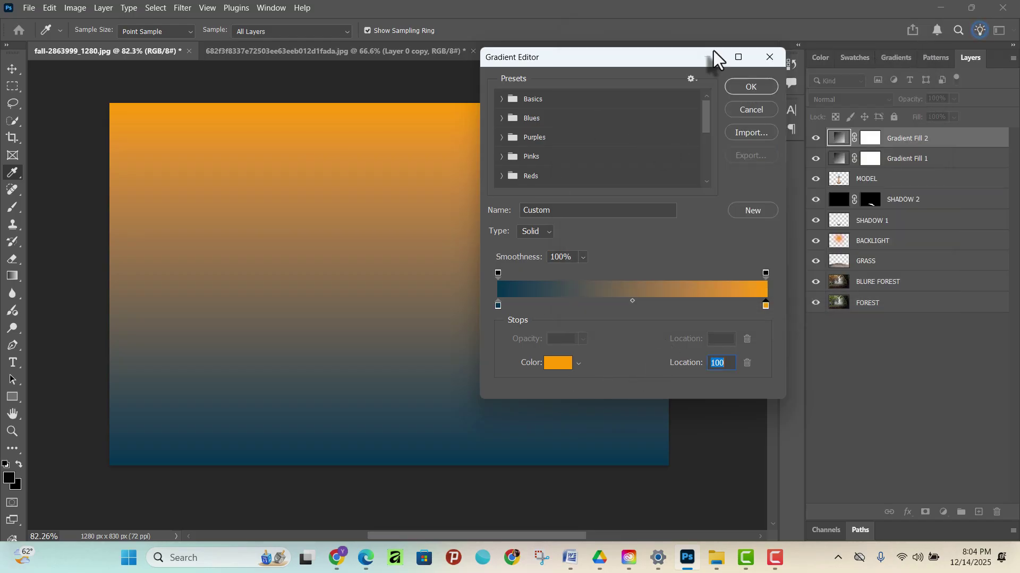
left_click(752, 90)
- Compare the Radial, Angle, Reflected and Diamond styles for the gradient fill and settle on Radial
left_click_drag(618, 116, 630, 120)
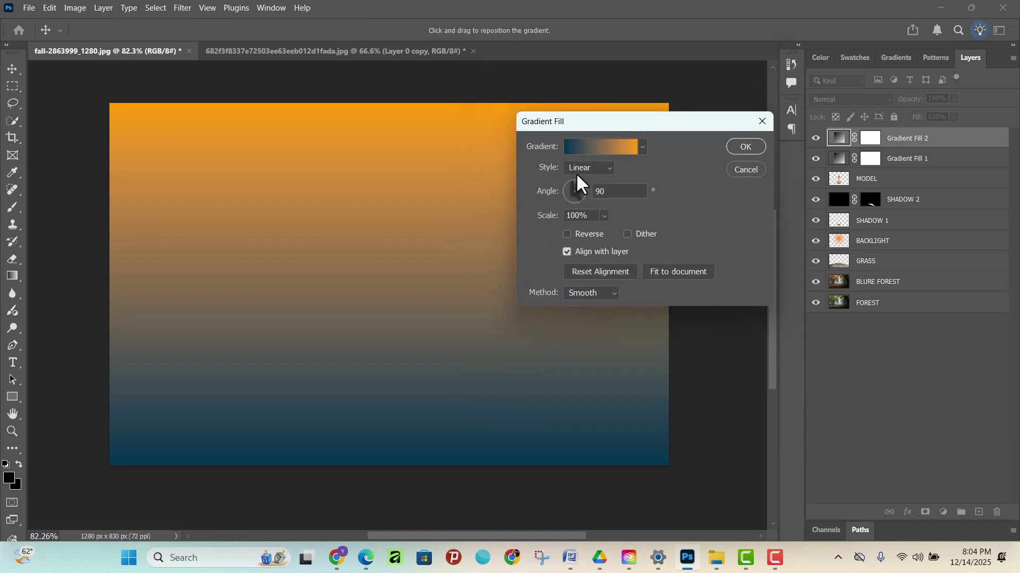
left_click(603, 171)
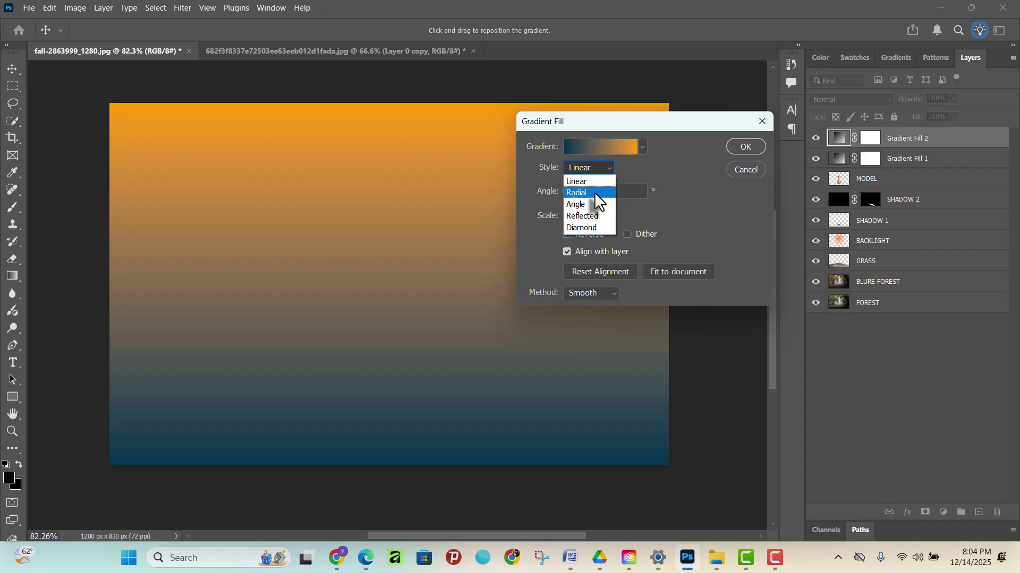
left_click(594, 192)
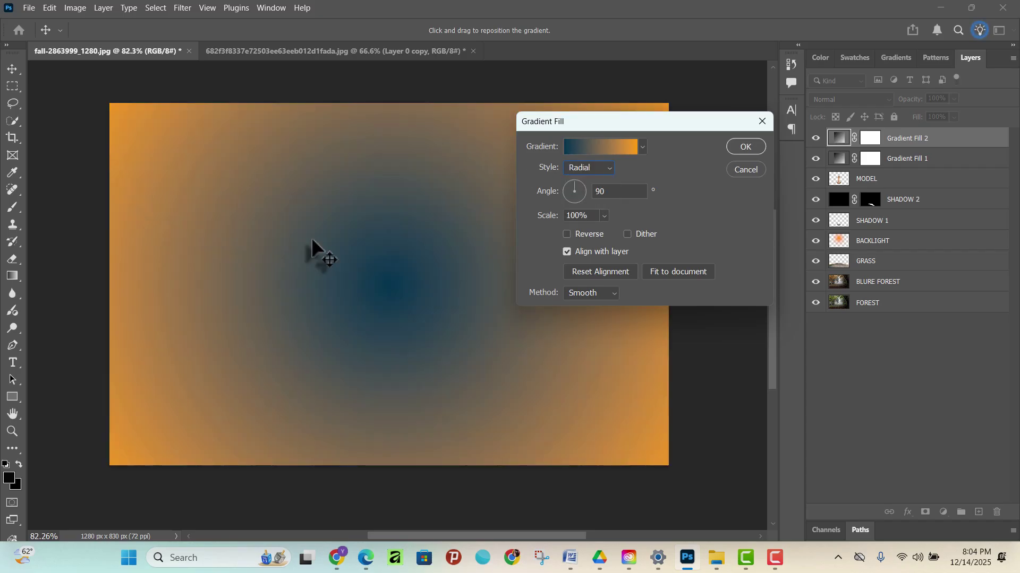
left_click(602, 167)
left_click(576, 204)
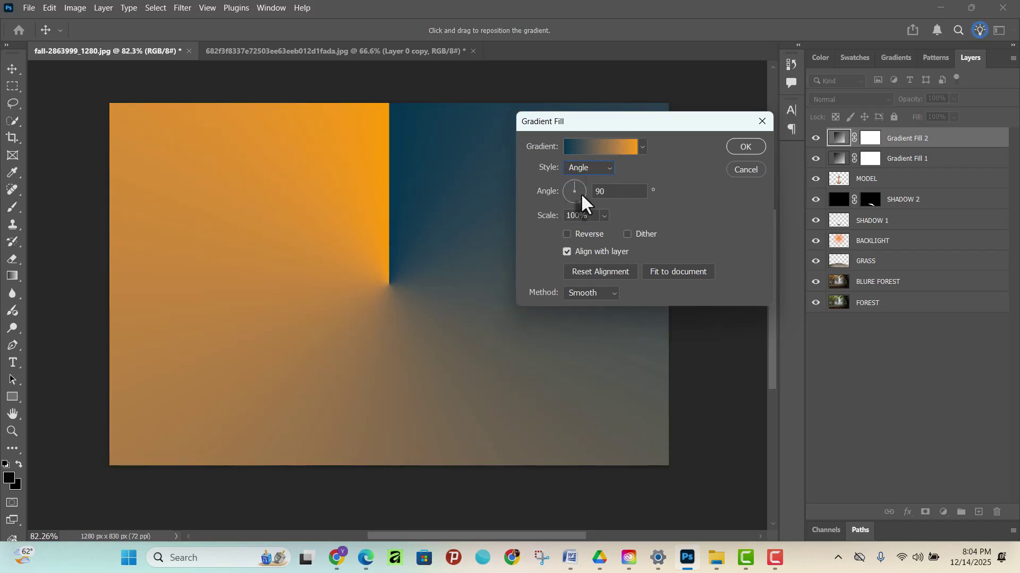
left_click(589, 169)
left_click(591, 215)
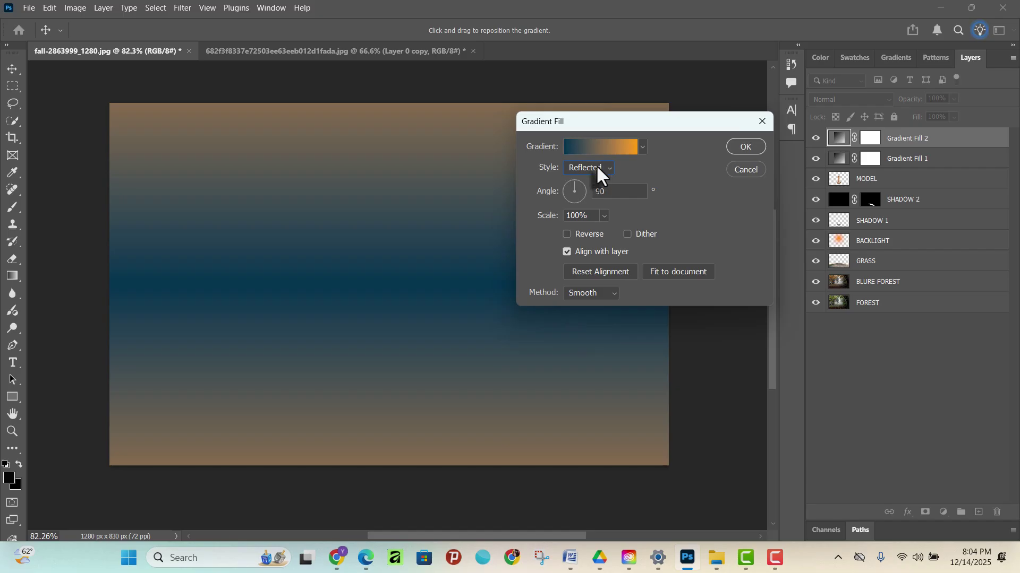
left_click(596, 166)
left_click(589, 227)
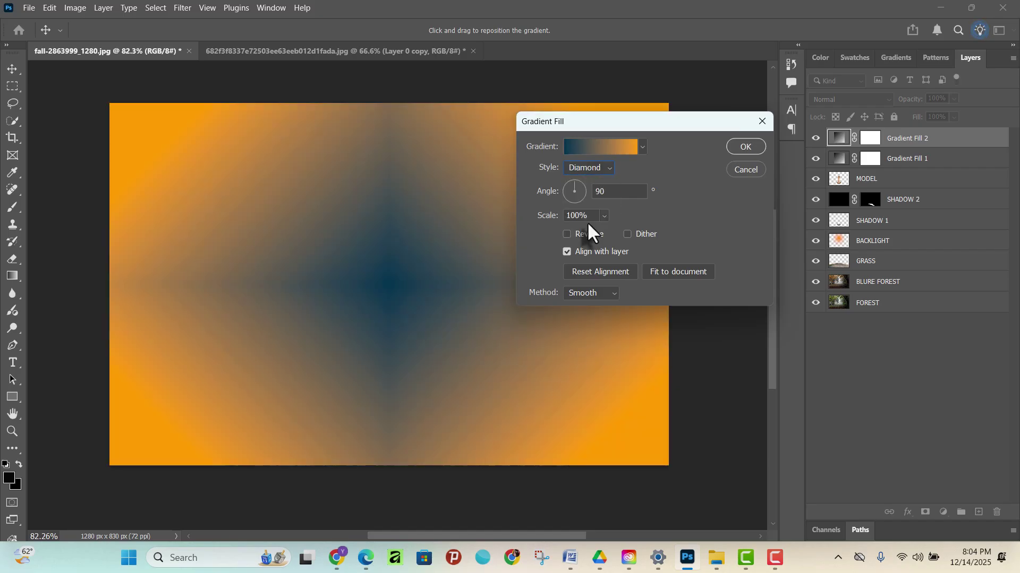
left_click(584, 166)
left_click(582, 194)
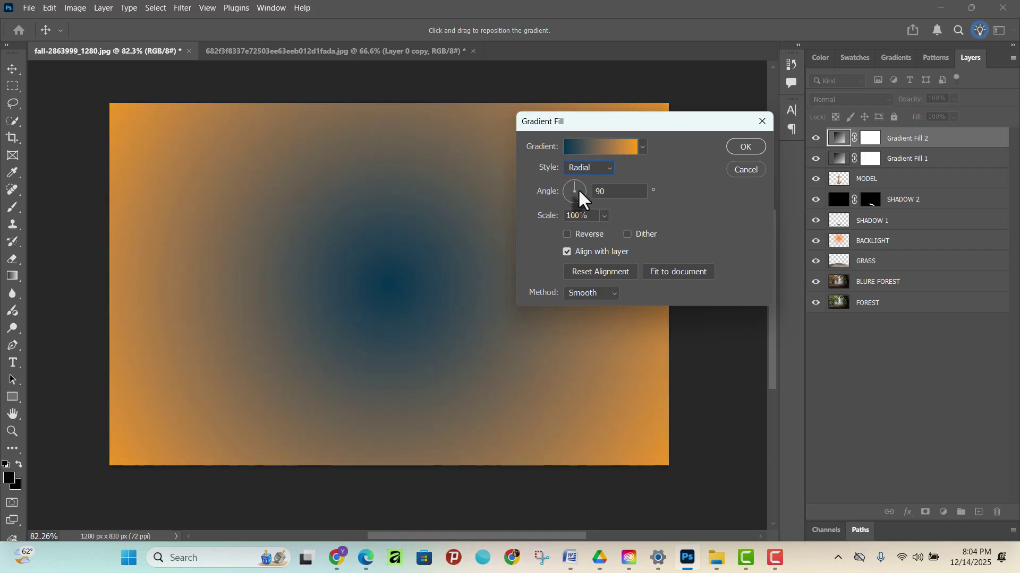
- Compare the radial gradient in both directions and keep it reversed, with orange at the centre and blue around it
left_click(567, 234)
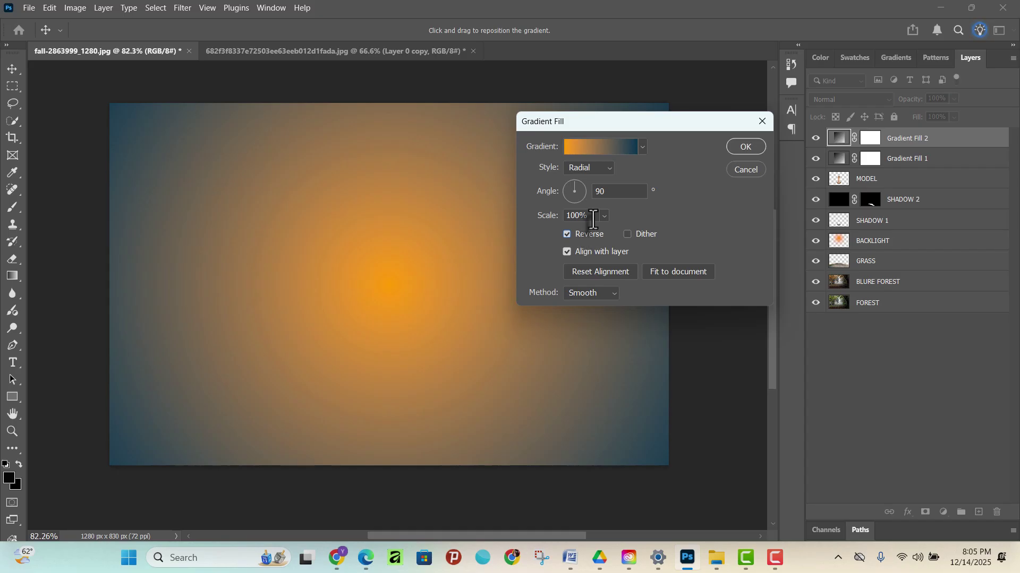
left_click(566, 234)
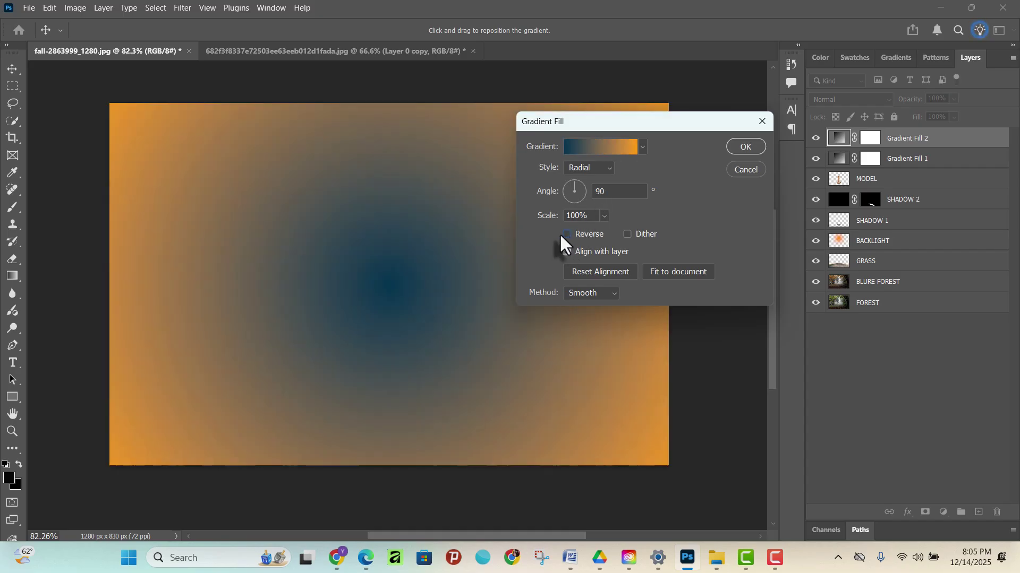
left_click(566, 233)
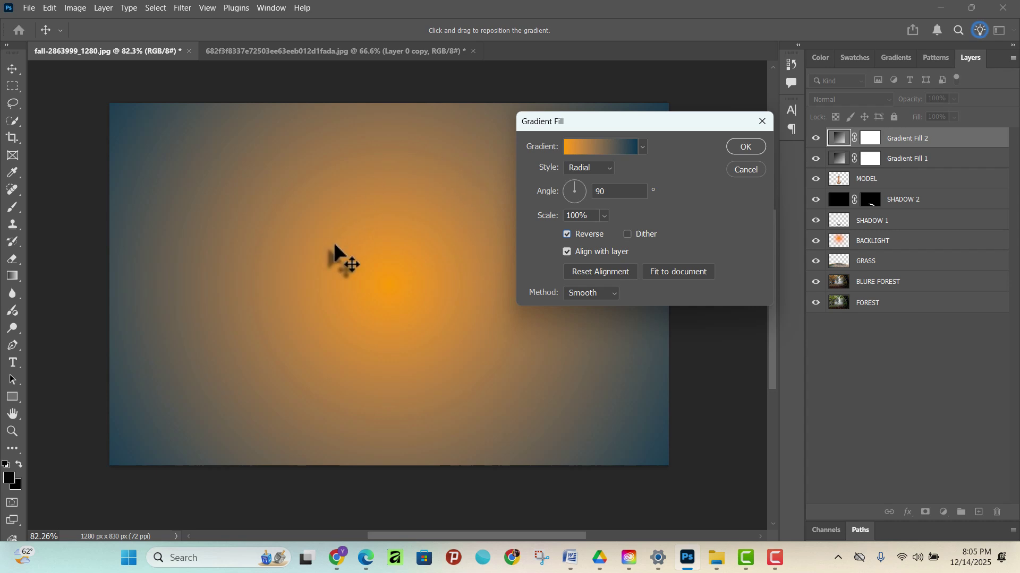
- Try larger and smaller gradient scales and set the scale to 55%
left_click(603, 214)
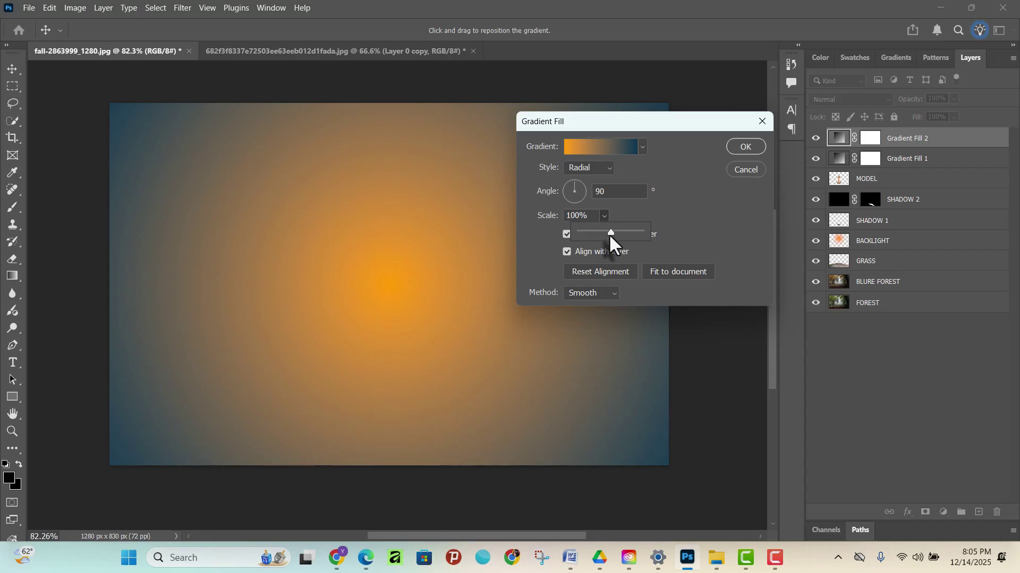
left_click_drag(610, 234, 620, 232)
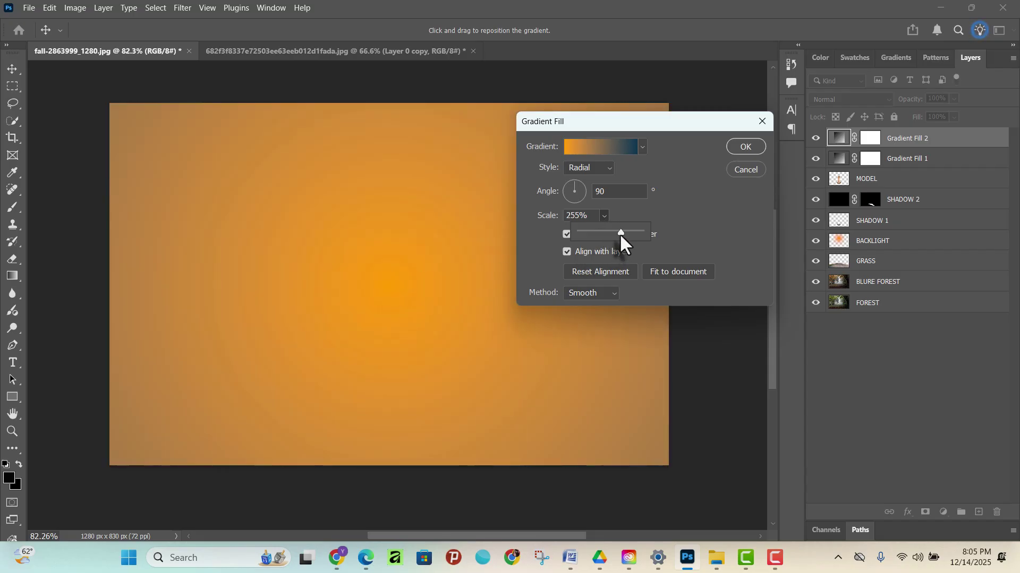
left_click_drag(619, 233, 607, 235)
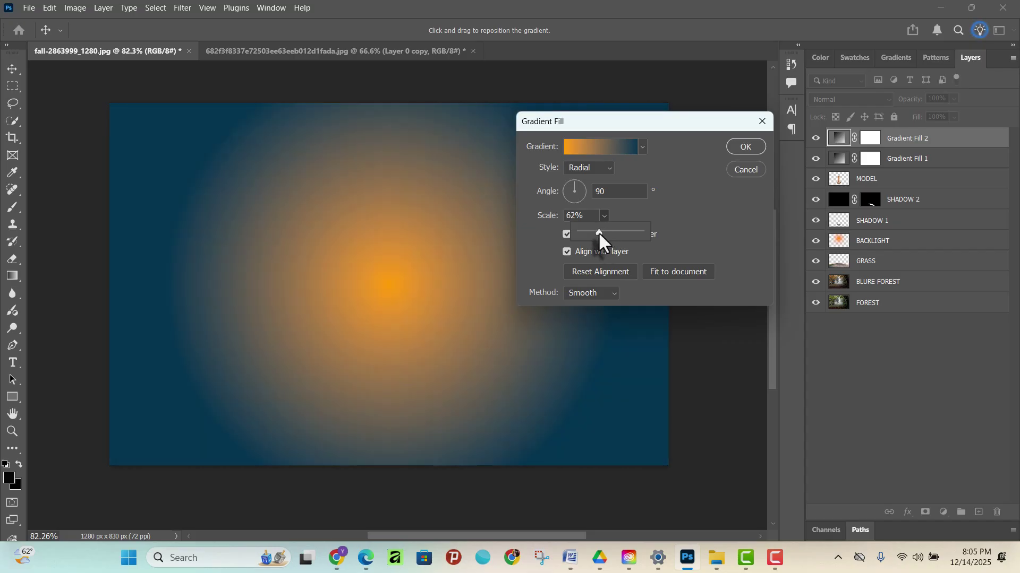
mouse_move(599, 233)
left_mouse_down()
mouse_move(581, 232)
mouse_move(597, 236)
left_mouse_up()
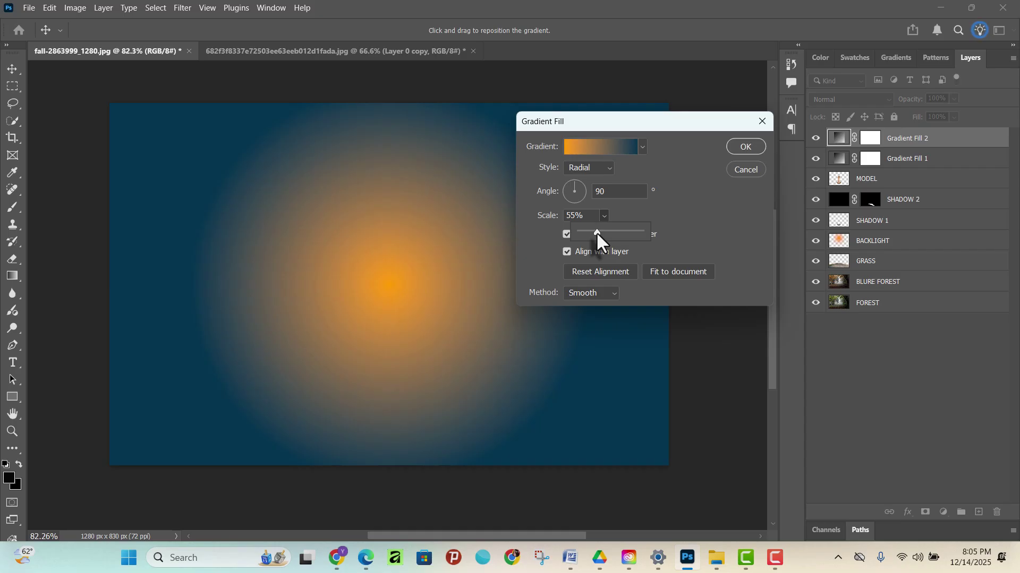
left_click_drag(598, 233, 597, 240)
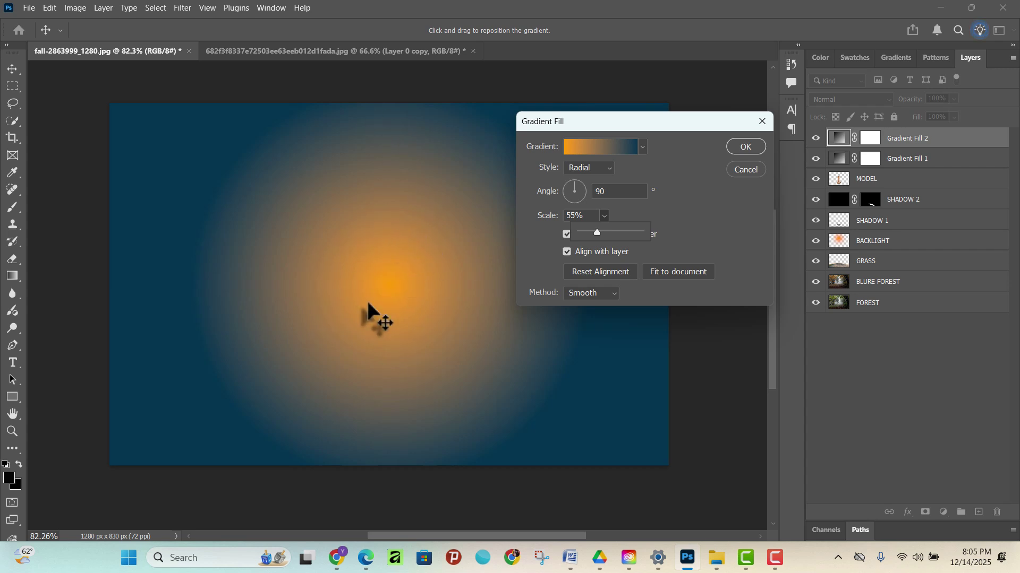
- Try shifting the orange glow across the canvas, return it to the centre, and apply the gradient fill
left_click_drag(609, 119, 670, 129)
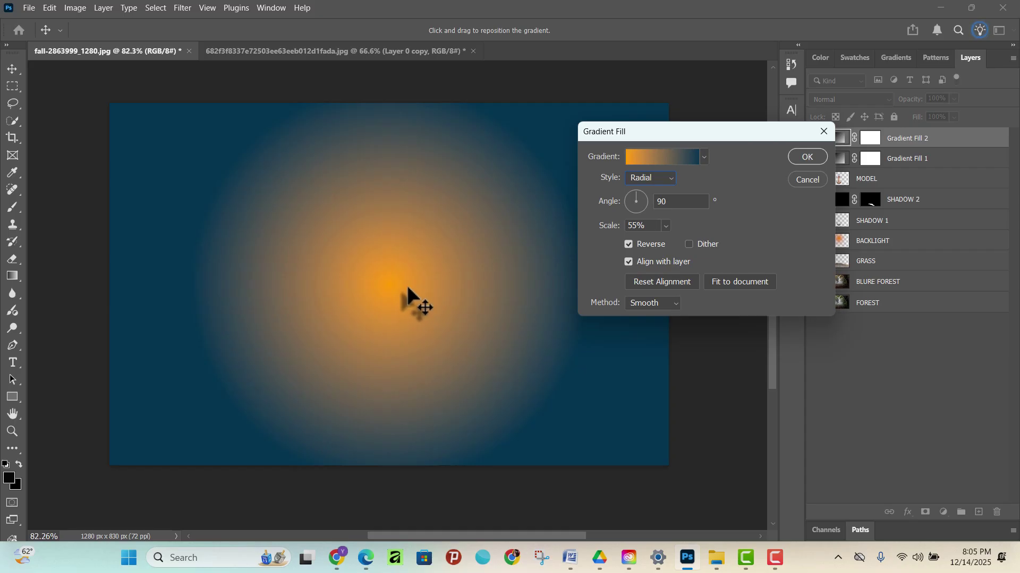
left_click_drag(395, 284, 155, 164)
left_click_drag(270, 421, 400, 321)
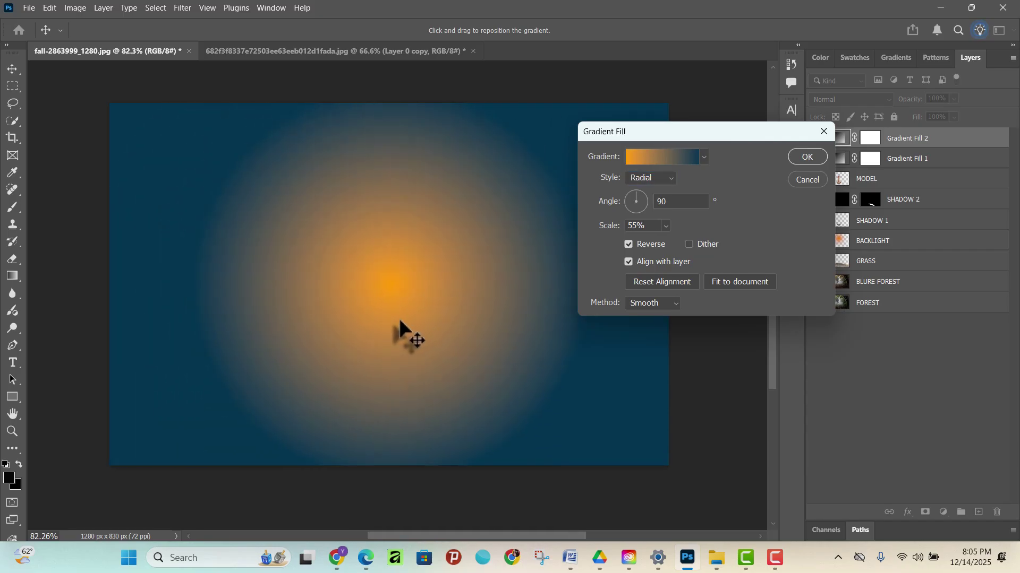
left_click_drag(721, 129, 646, 101)
left_click(729, 132)
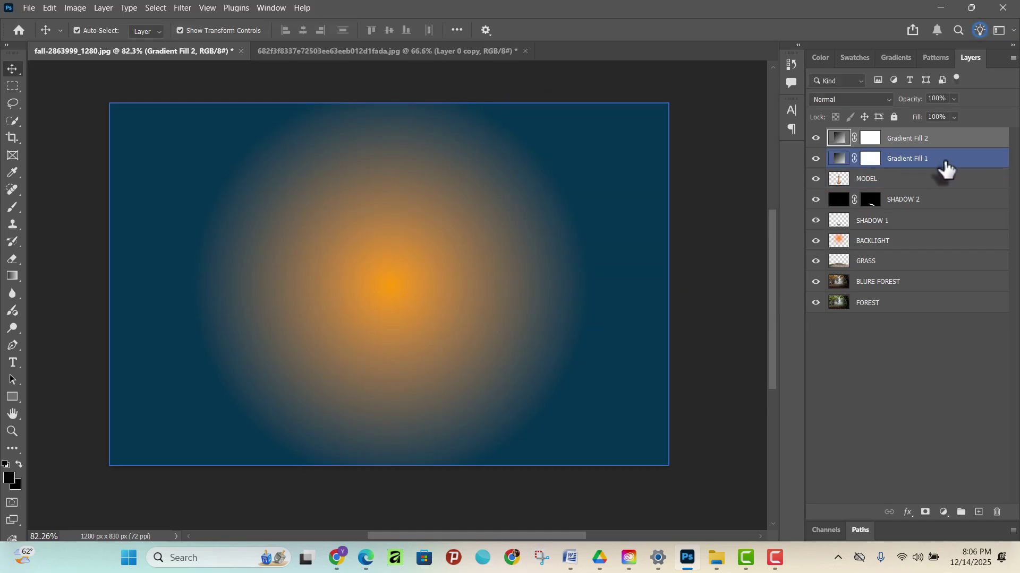
- Delete the Gradient Fill 1 layer above the MODEL layer
left_click(945, 168)
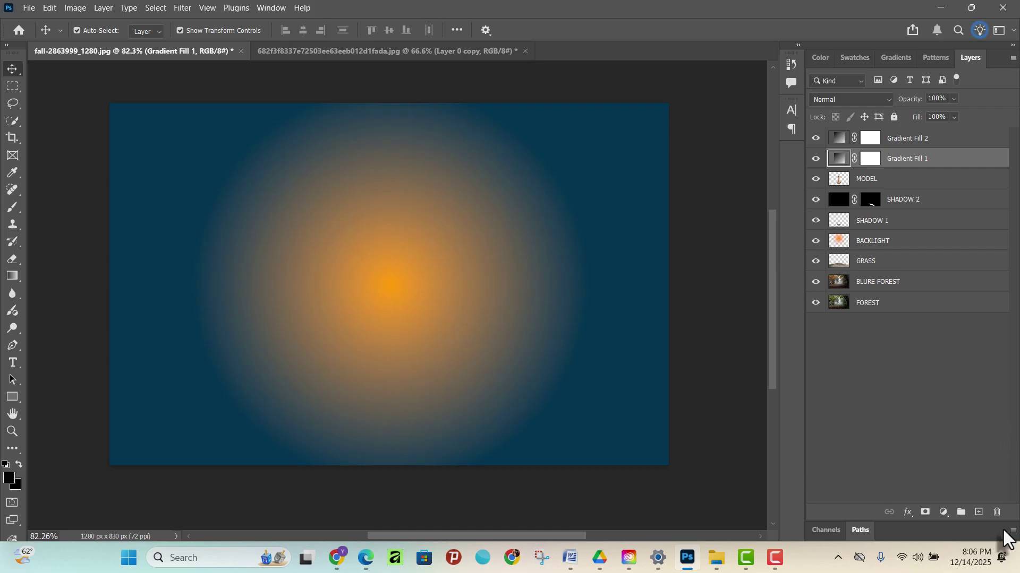
left_click(996, 514)
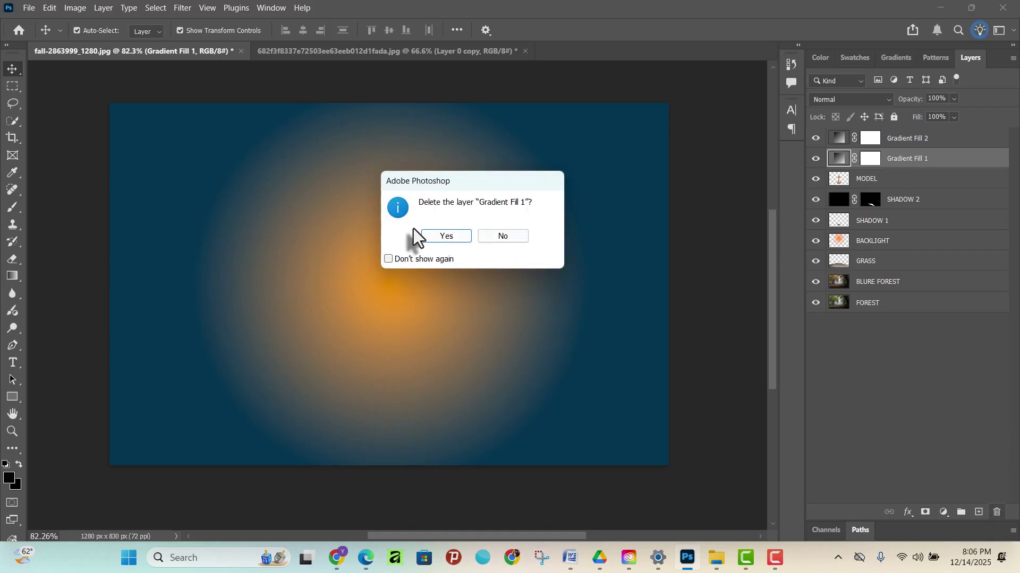
left_click(456, 235)
- Set the Gradient Fill 2 layer's blend mode to Soft Light and compare the image with and without it
left_click(924, 142)
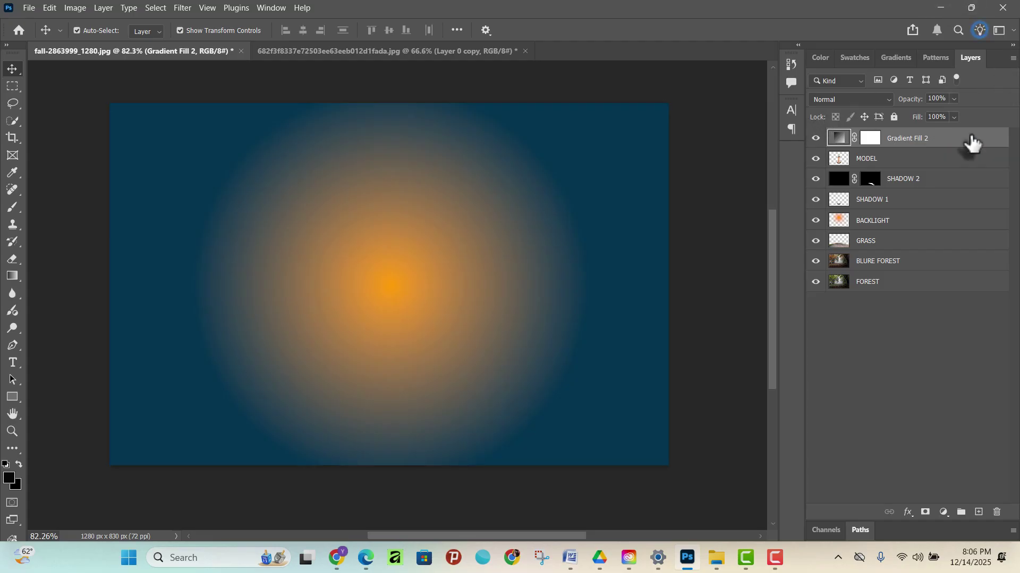
left_click(814, 100)
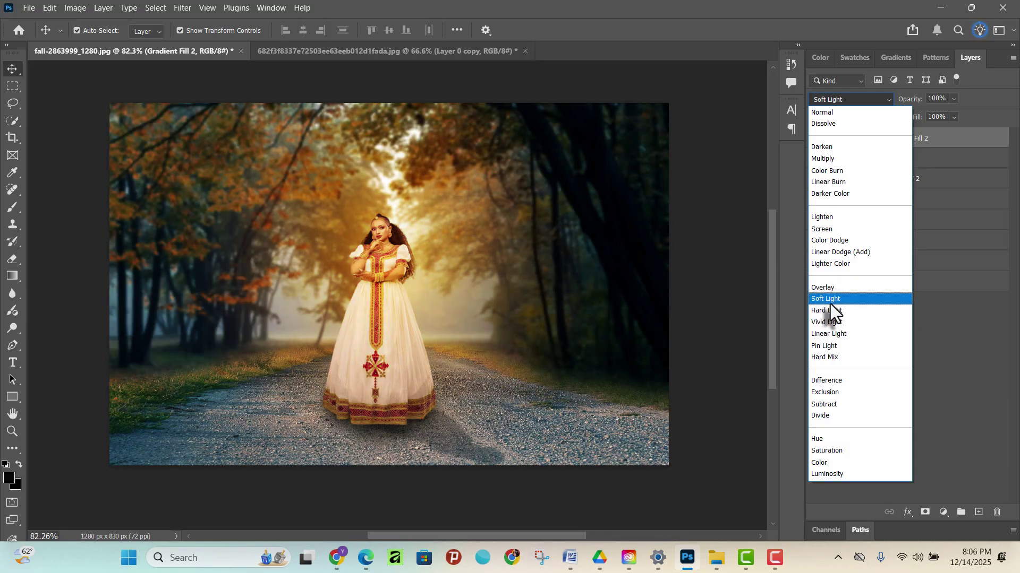
left_click(835, 299)
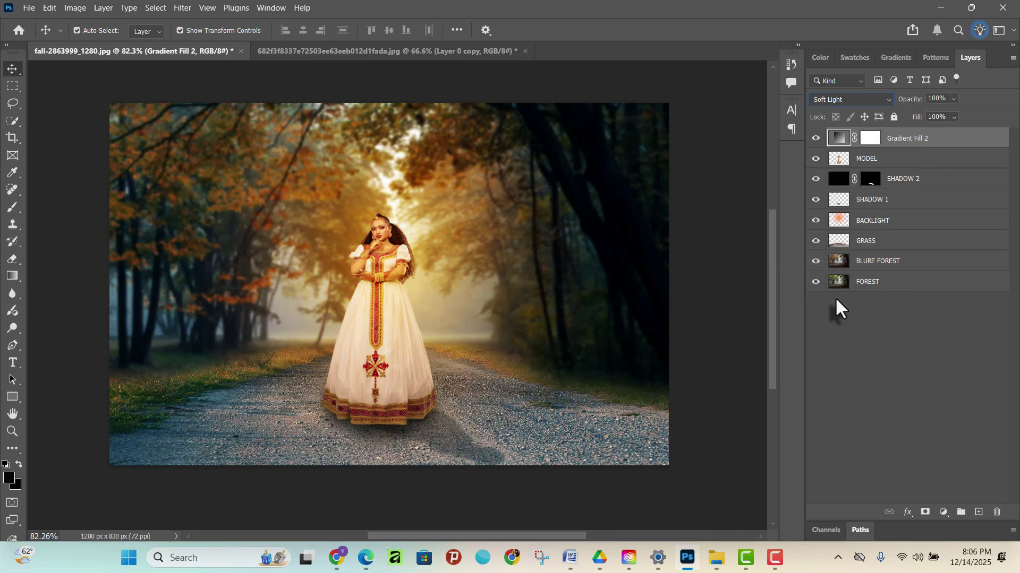
left_click(816, 138)
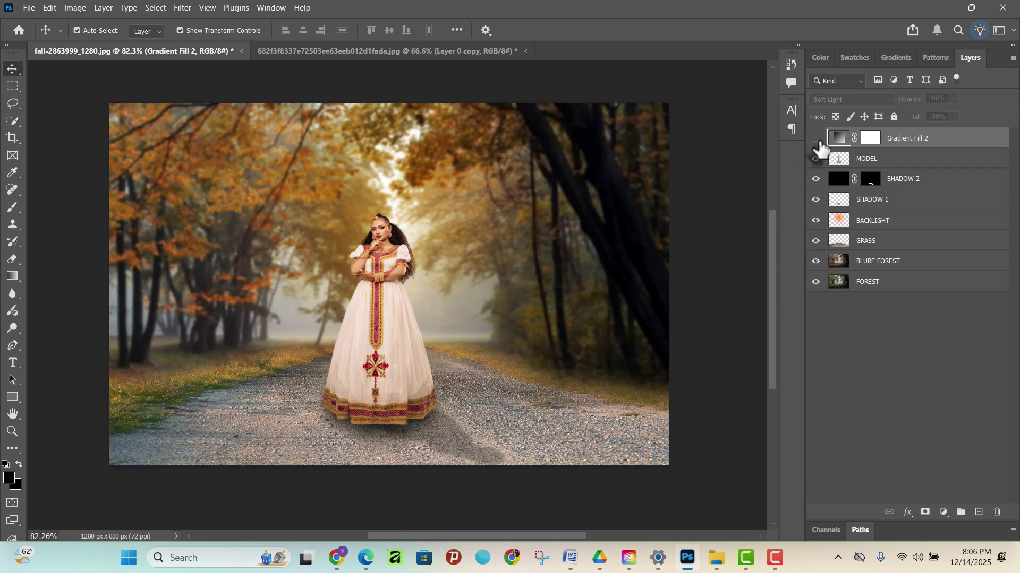
left_click(817, 140)
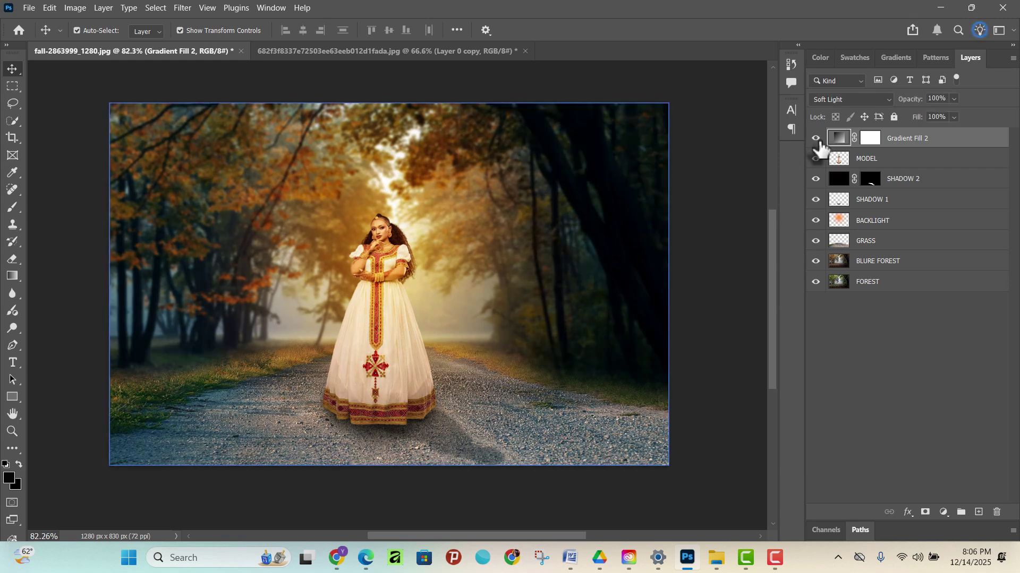
left_click(817, 140)
left_click(817, 139)
- Lower the Gradient Fill 2 layer's opacity to 85% and compare the image with and without the layer
left_click(954, 98)
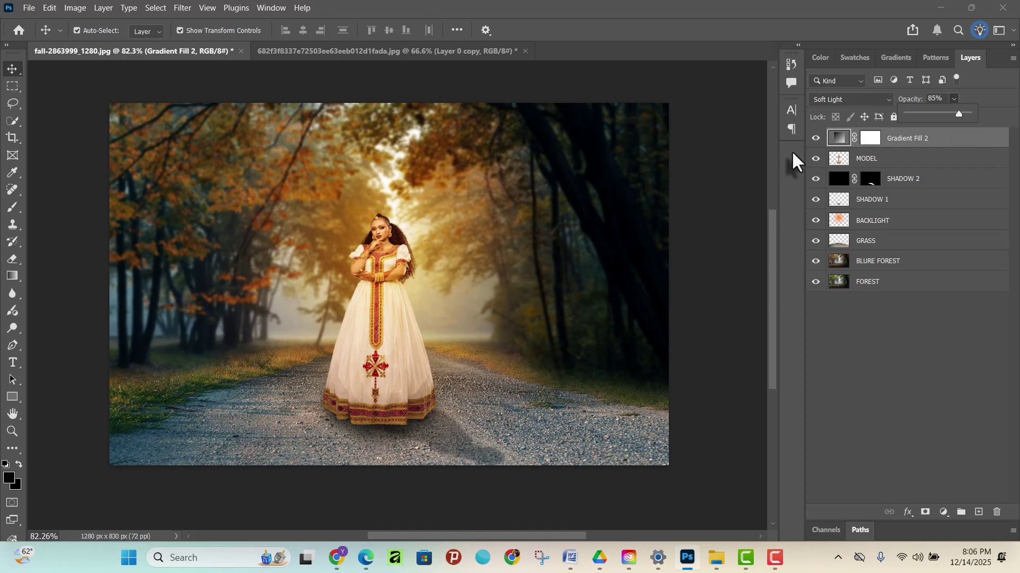
left_click(816, 139)
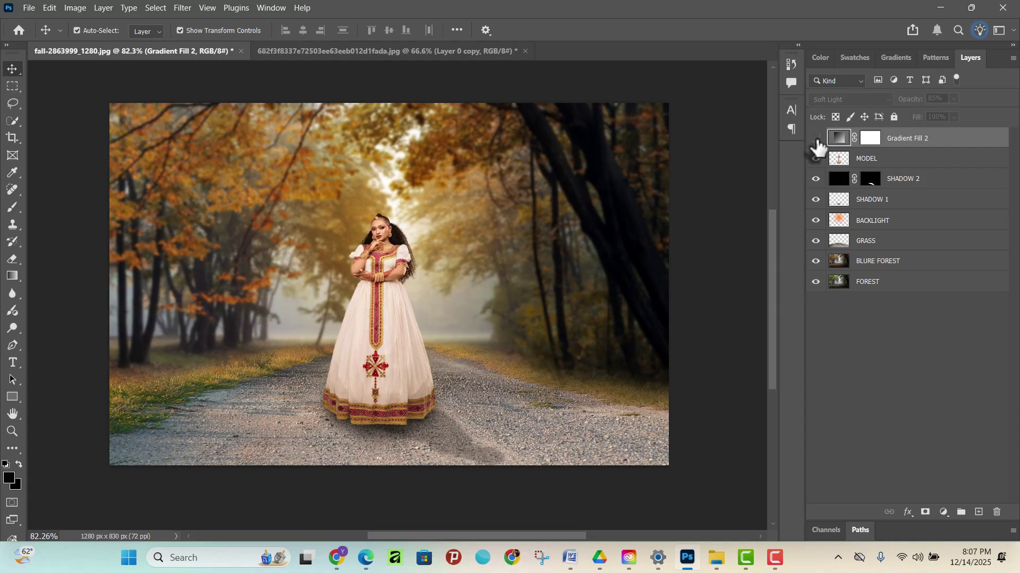
left_click(816, 138)
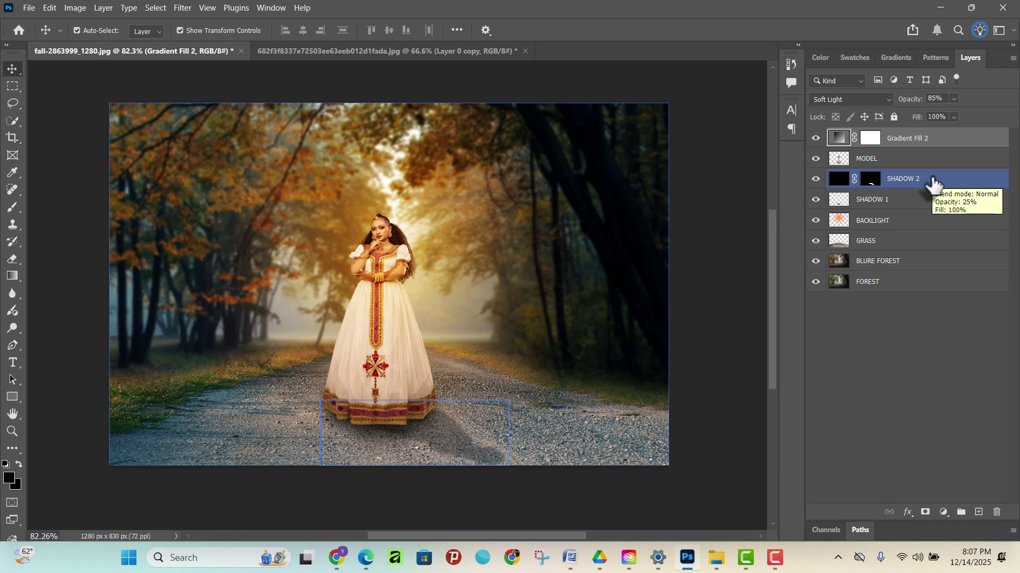
- Undo the opacity and blend mode changes on Gradient Fill 2 and the deletion of the Gradient Fill 1 layer
key("ctrl+comma")
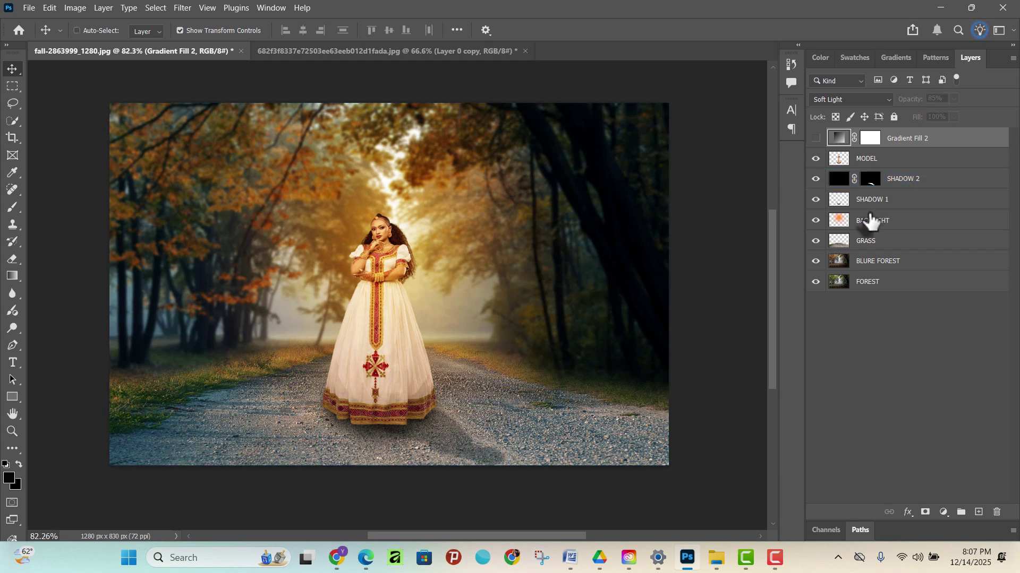
key("ctrl+comma")
key("ctrl+comma")
key("ctrl+comma")
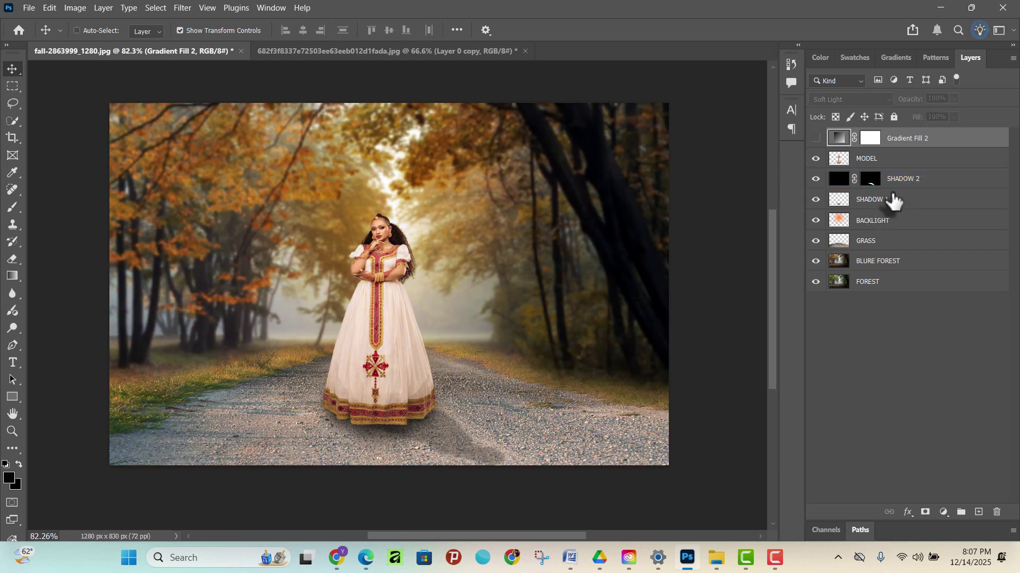
key("ctrl+comma")
key("ctrl+comma")
key("ctrl+comma")
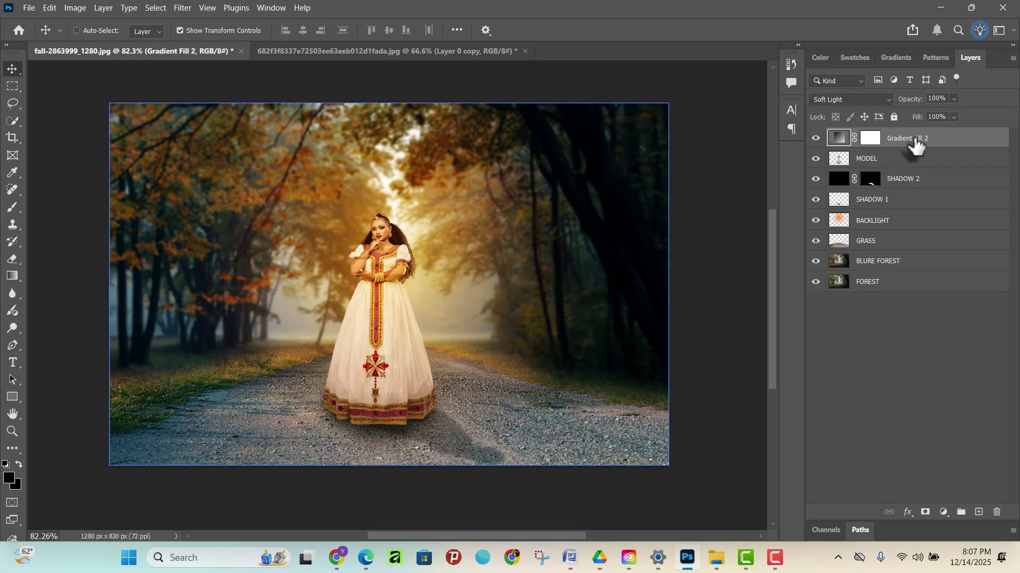
key("alt+shift+n")
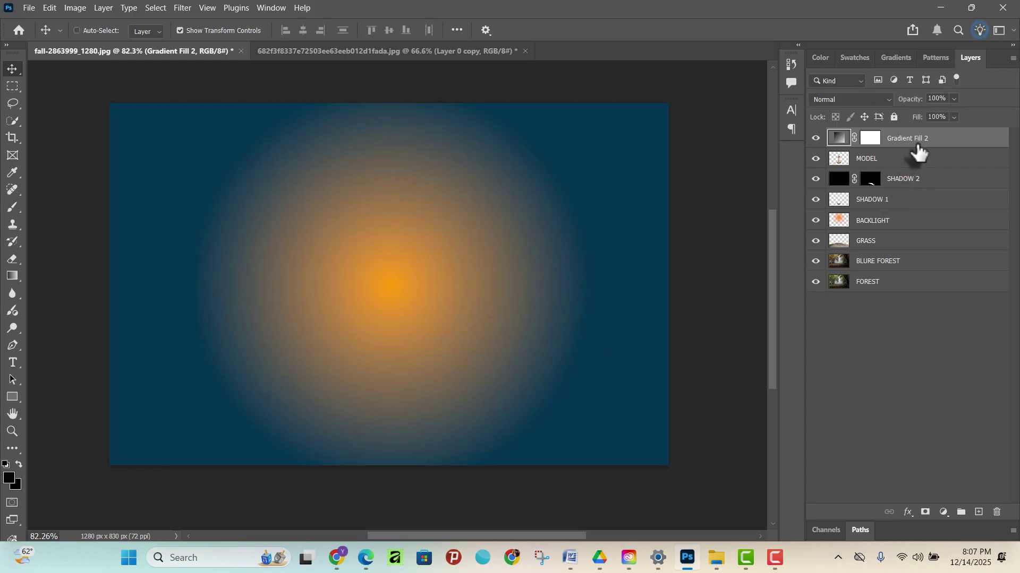
key("ctrl+z")
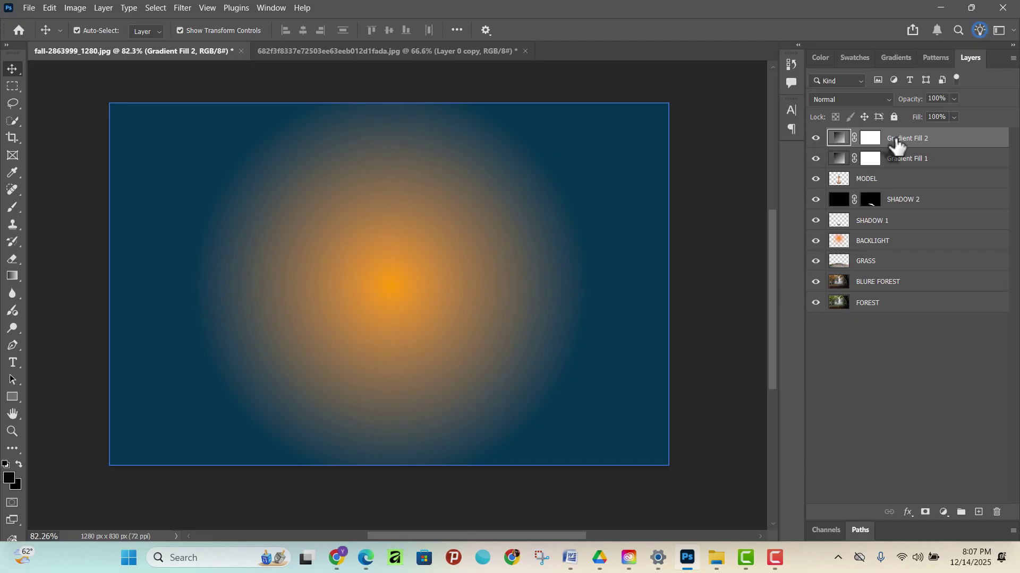
- Set the Gradient Fill 2 layer's blend mode to Soft Light and its opacity to 85%
left_click(854, 101)
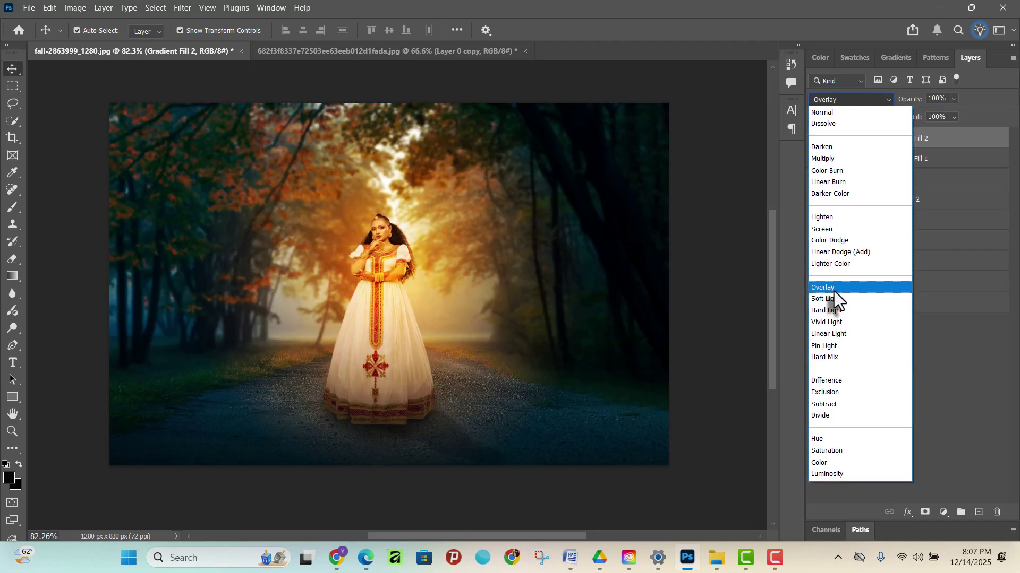
left_click(833, 299)
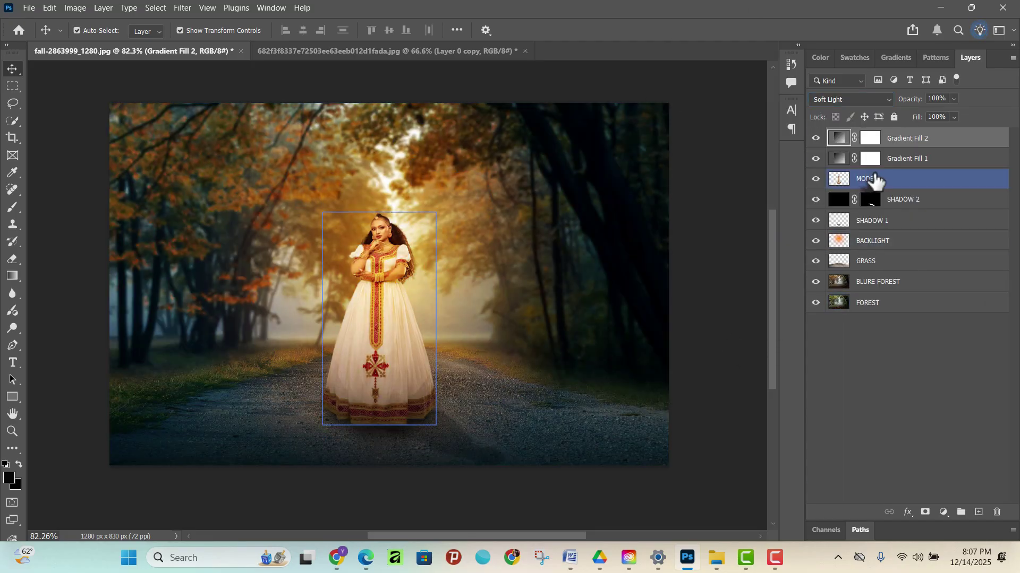
left_click(951, 160, "ctrl")
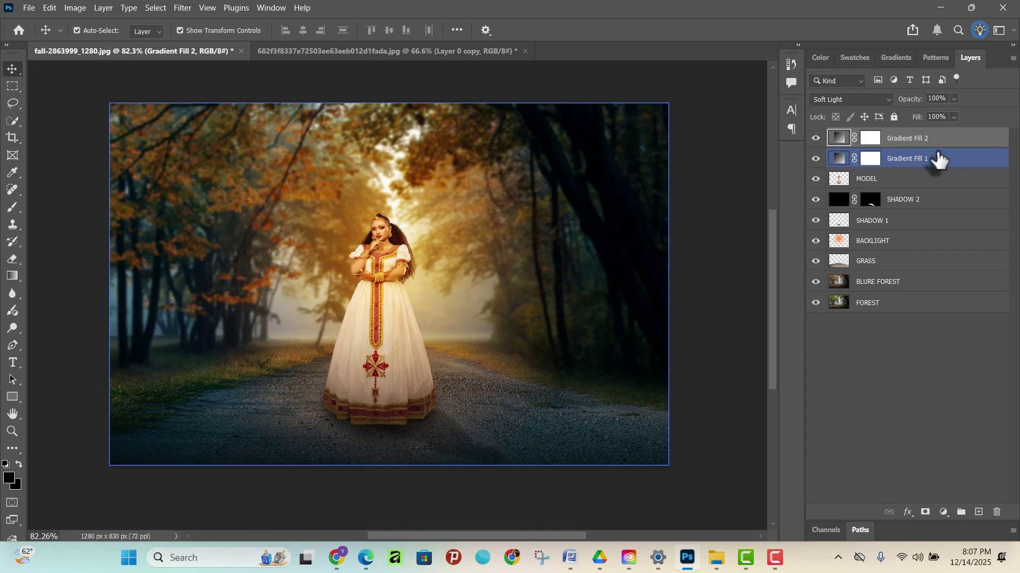
left_click(922, 143)
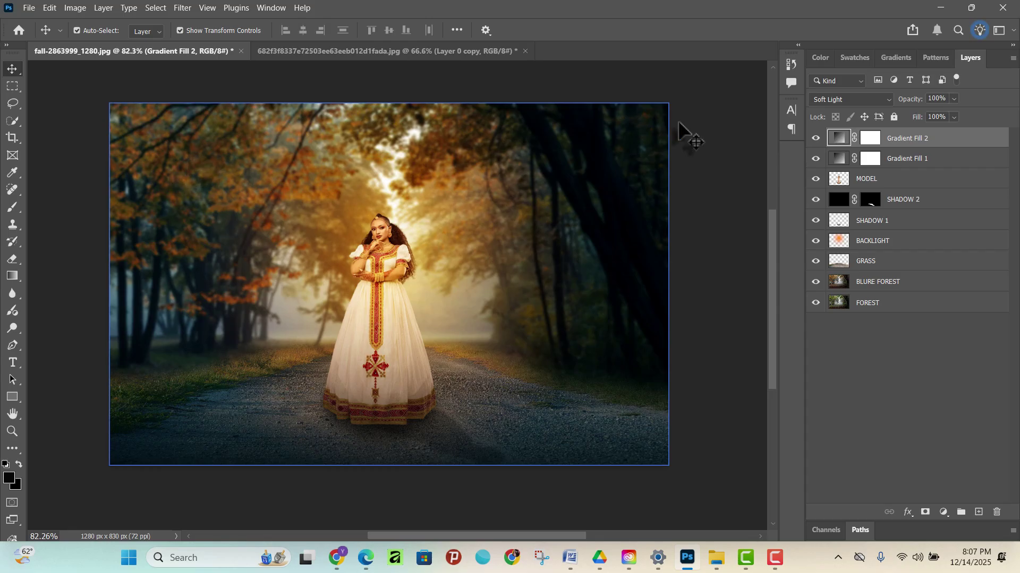
left_click(954, 99)
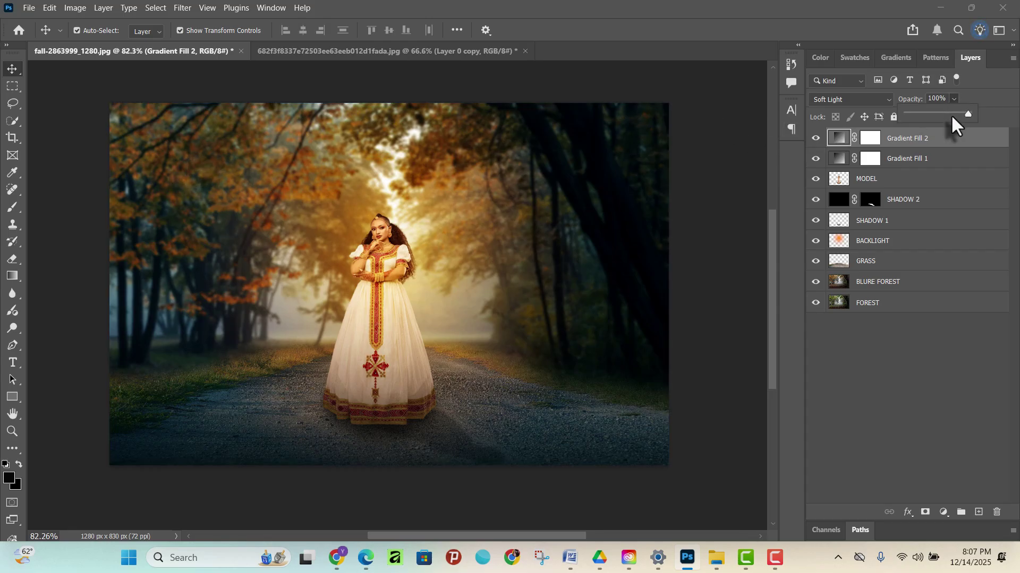
left_click(951, 114)
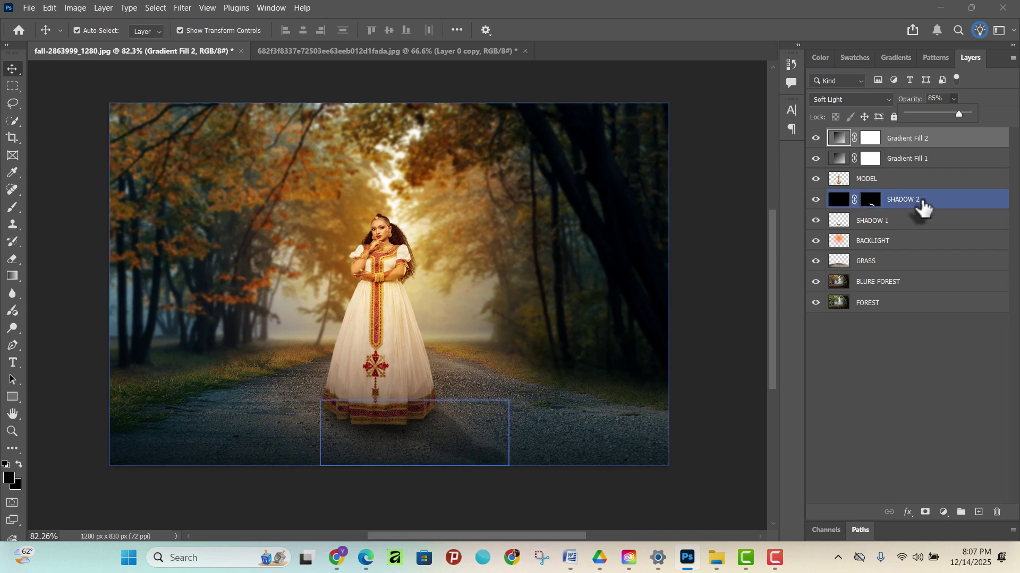
left_click(941, 146)
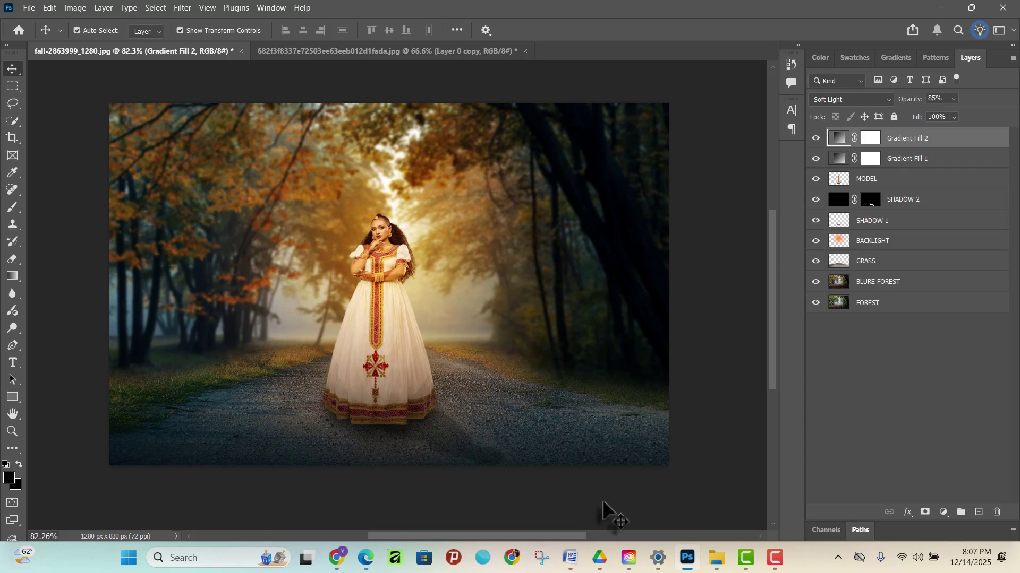
- Examine the graded composite up close and as a whole, checking the woman's face, the dress hem and the ground shadow
scroll(490, 346, "down", 1)
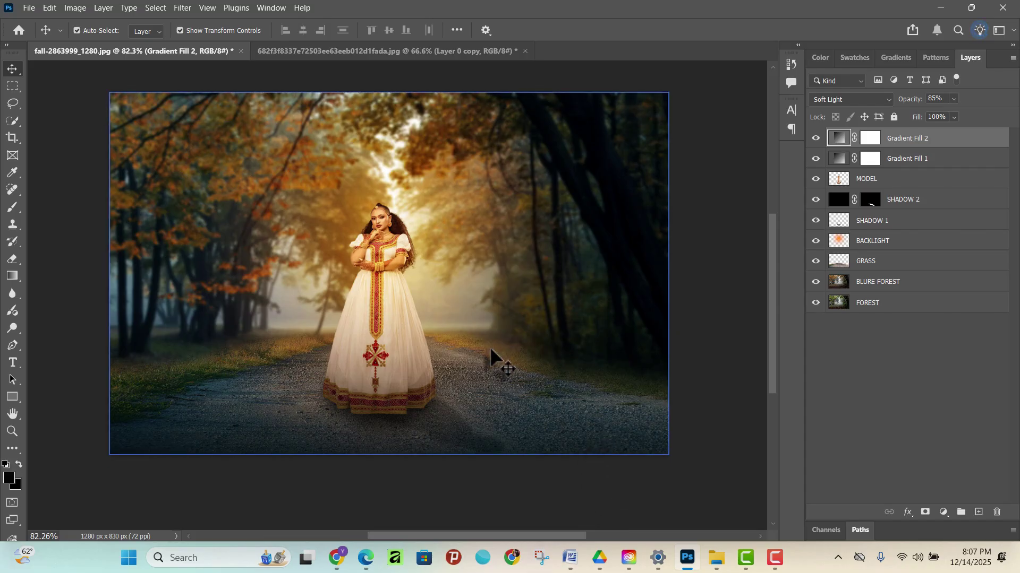
scroll(490, 346, "down", 2)
scroll(489, 346, "up", 3)
scroll(448, 338, "down", 3)
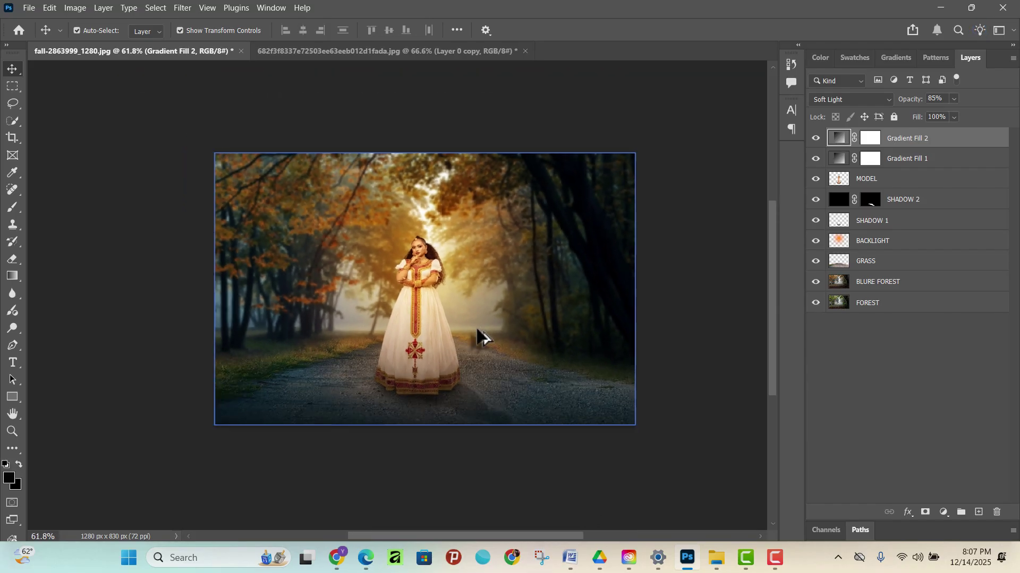
scroll(477, 329, "up", 2)
scroll(441, 311, "down", 2)
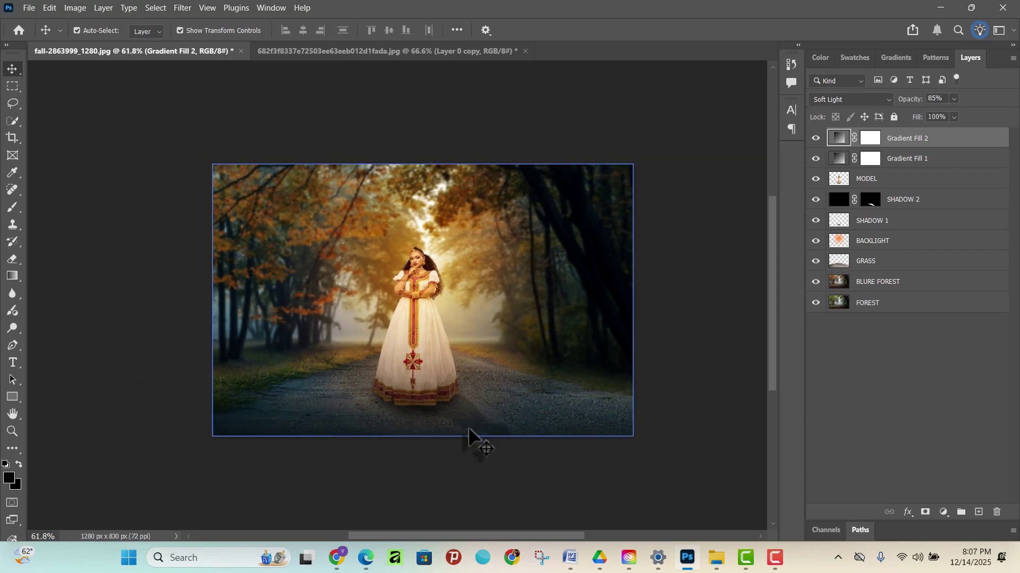
scroll(467, 426, "up", 5)
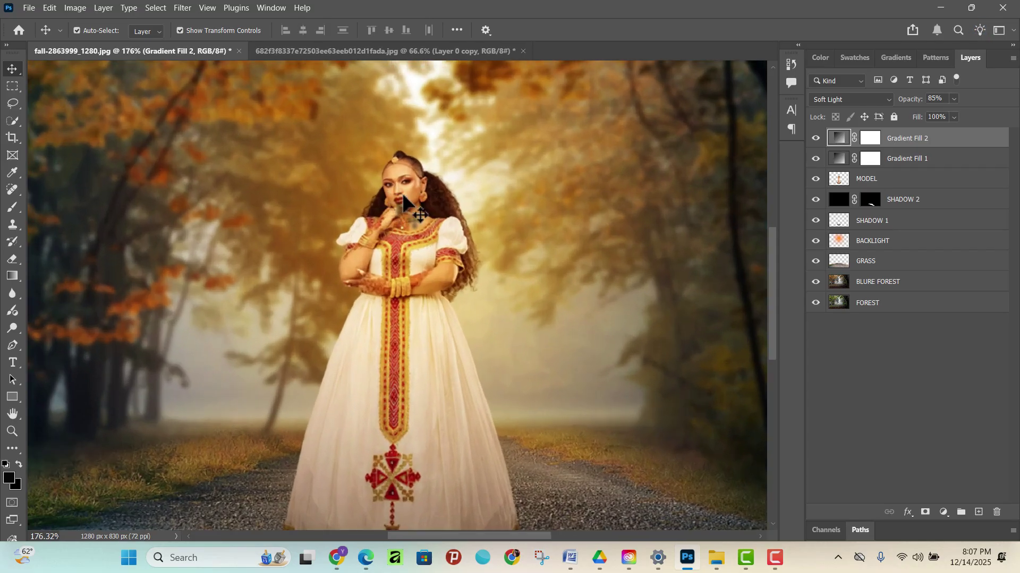
scroll(406, 202, "down", 5)
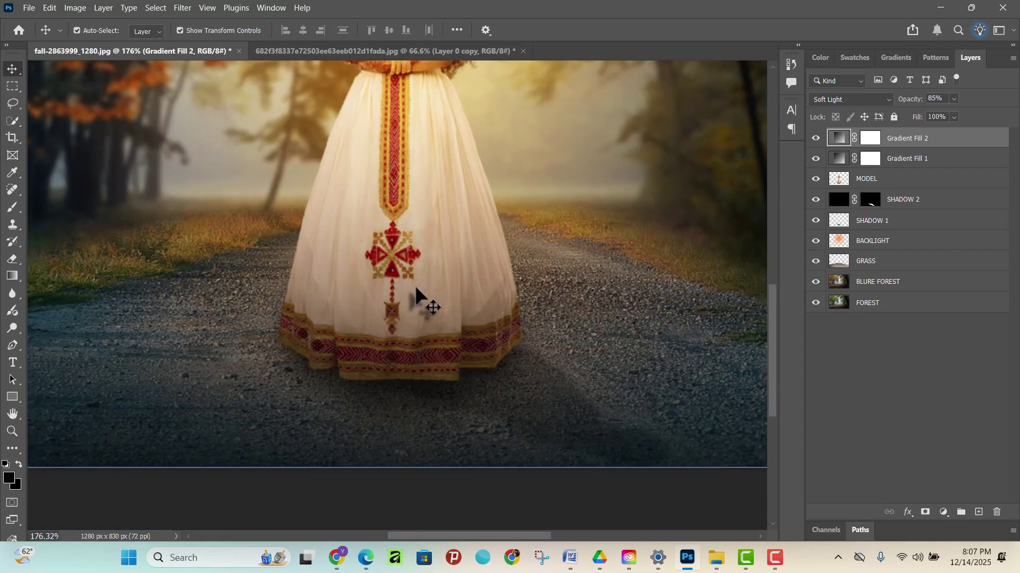
scroll(415, 285, "down", 2)
scroll(421, 287, "up", 5)
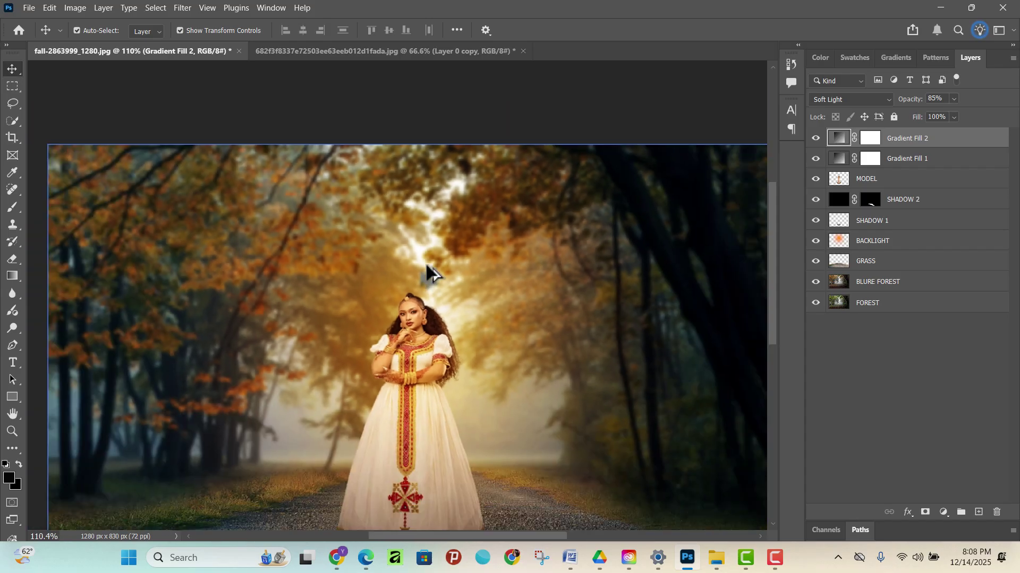
scroll(427, 271, "down", 2)
scroll(448, 326, "up", 4)
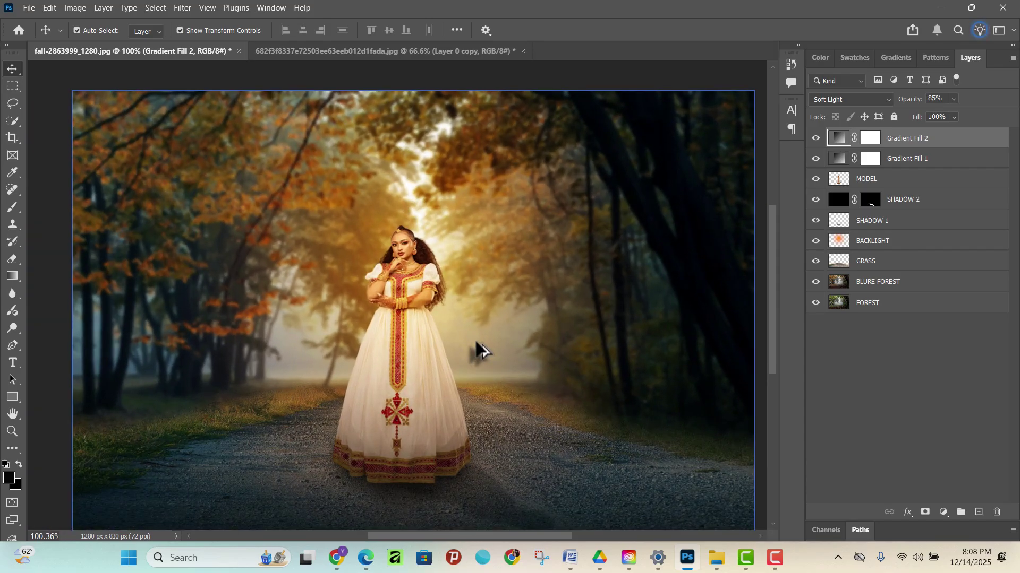
scroll(481, 350, "down", 1)
scroll(412, 469, "down", 1)
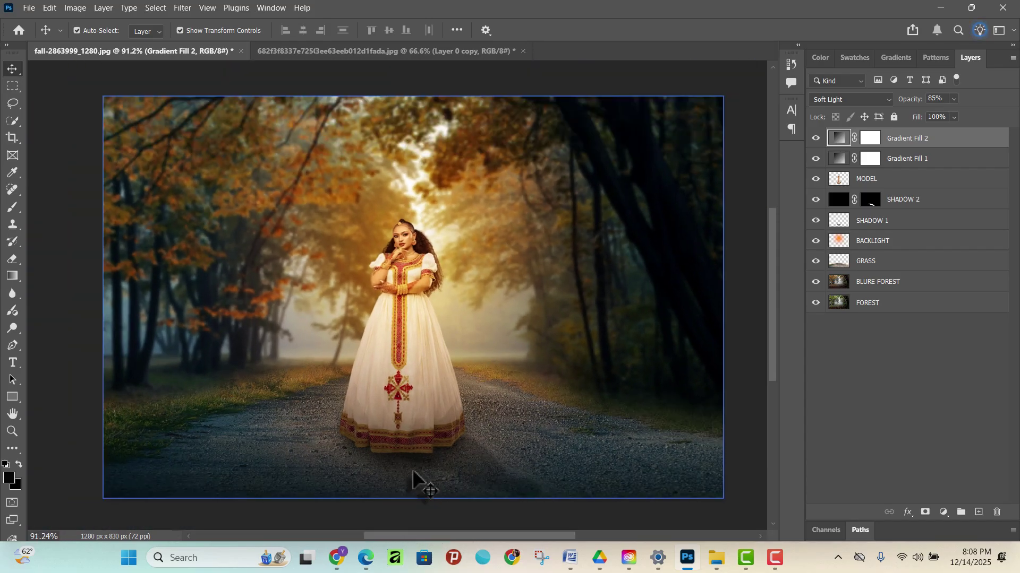
scroll(435, 477, "down", 1)
scroll(460, 482, "up", 1)
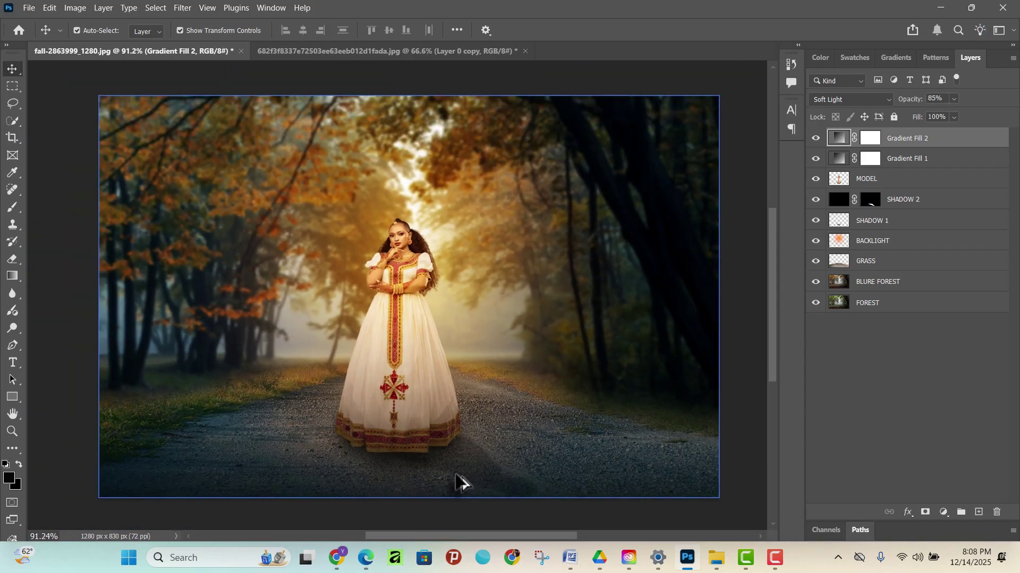
- Try a stronger opacity on the SHADOW 2 layer, set it to 18%, and deselect the layer to review the image
left_click(742, 365)
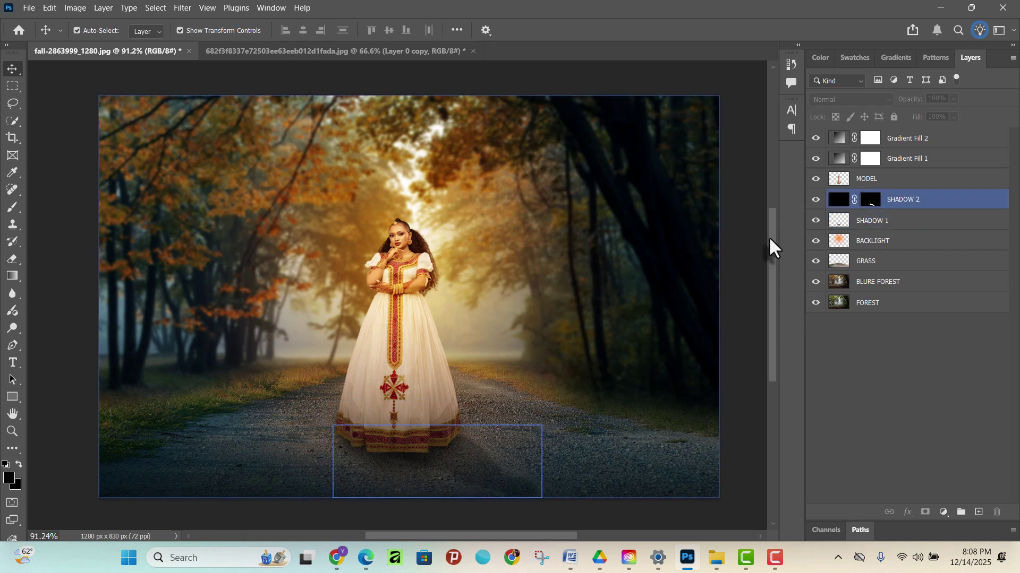
left_click(426, 450)
left_click(927, 201)
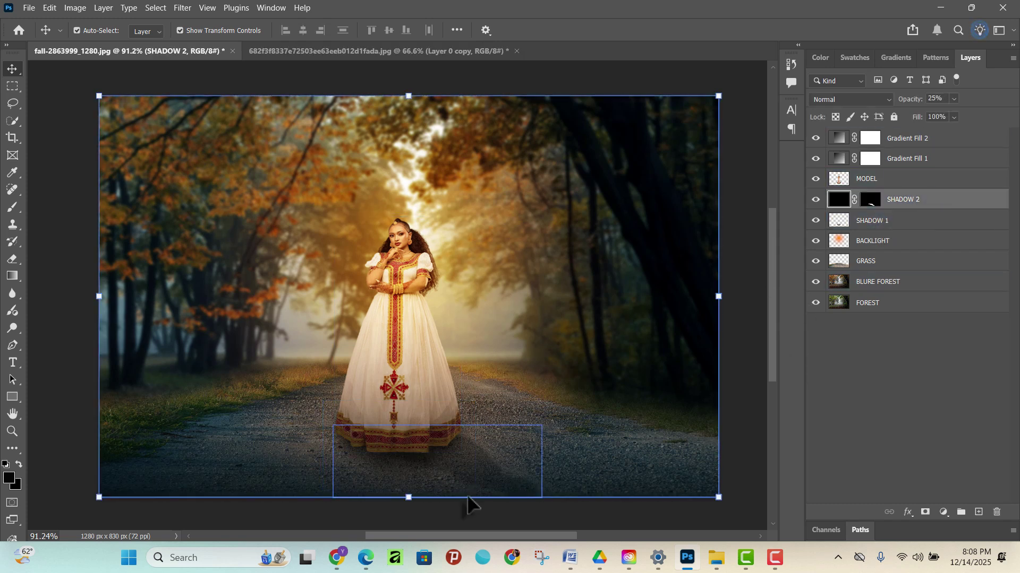
left_click(954, 99)
left_click(985, 113)
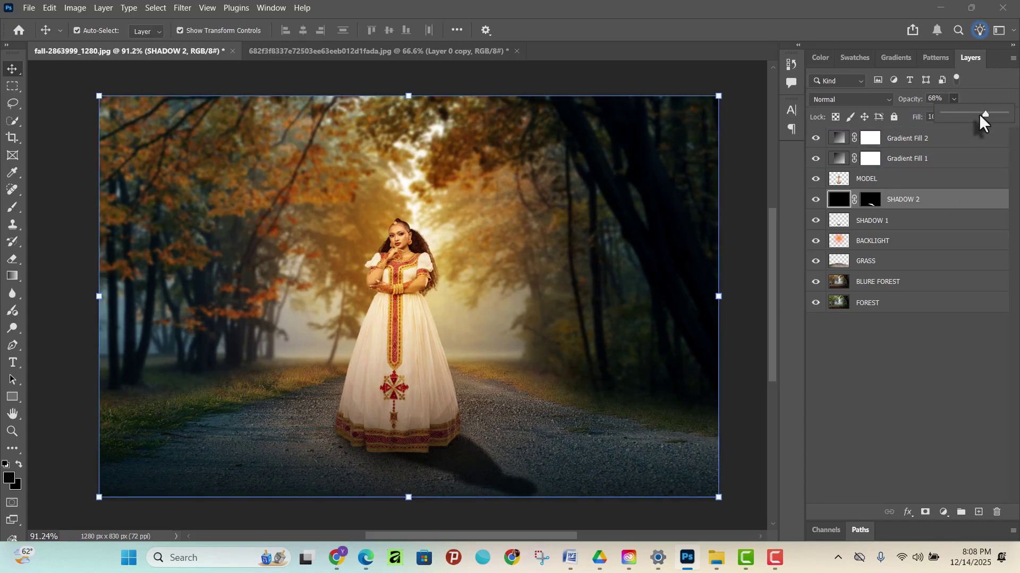
left_click_drag(981, 122, 959, 123)
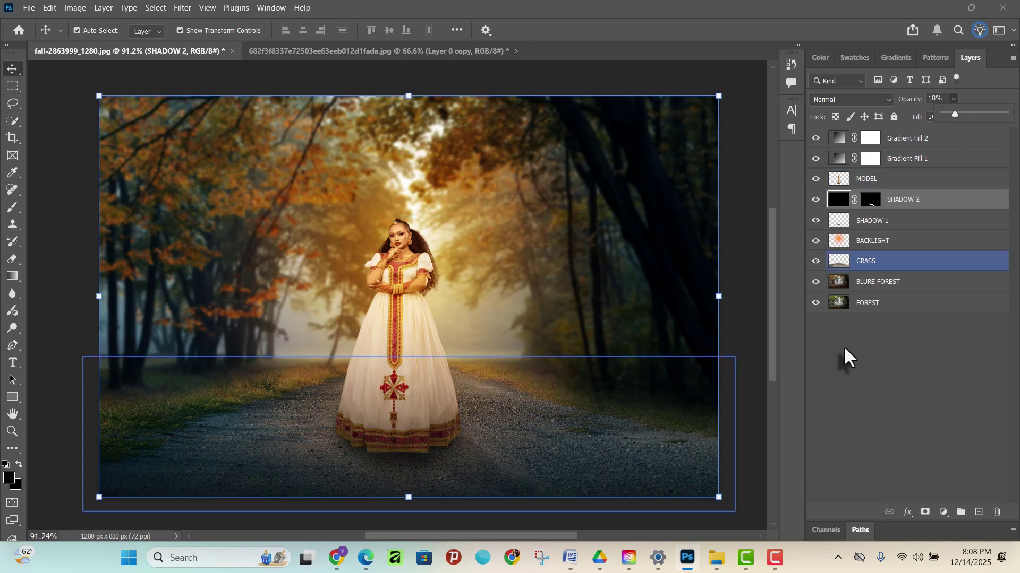
left_click(747, 342)
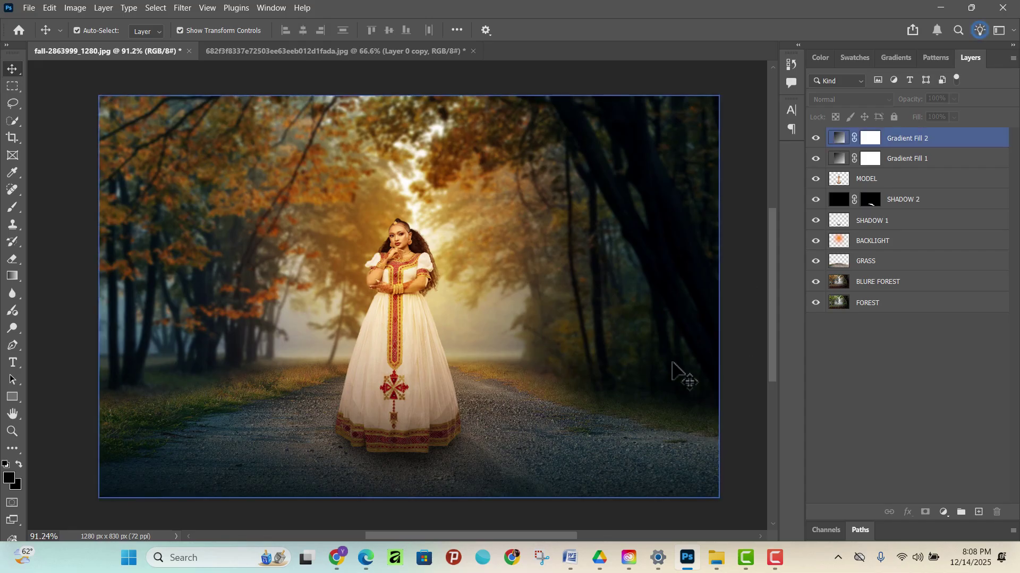
scroll(239, 213, "down", 3)
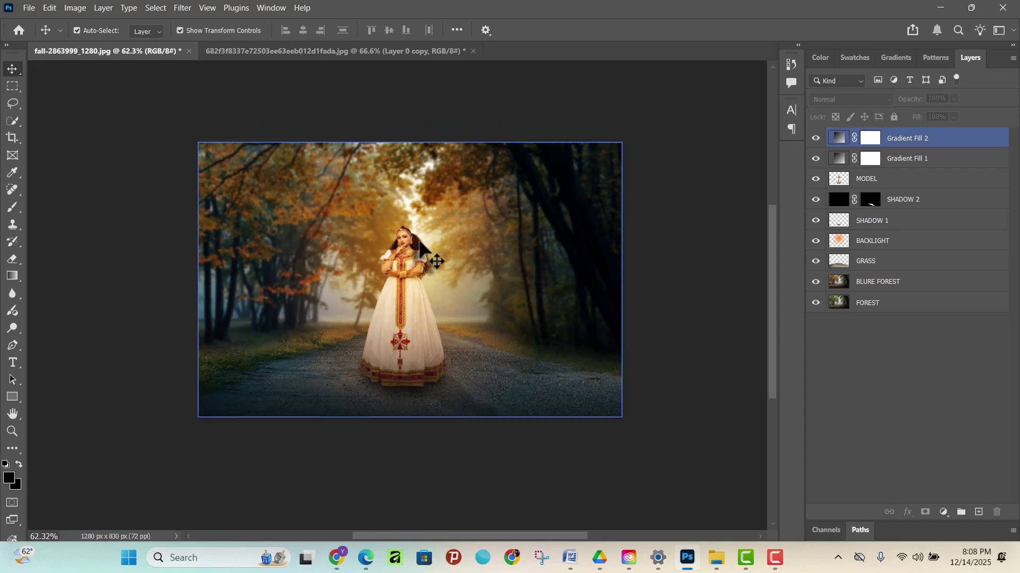
scroll(70, 122, "up", 2)
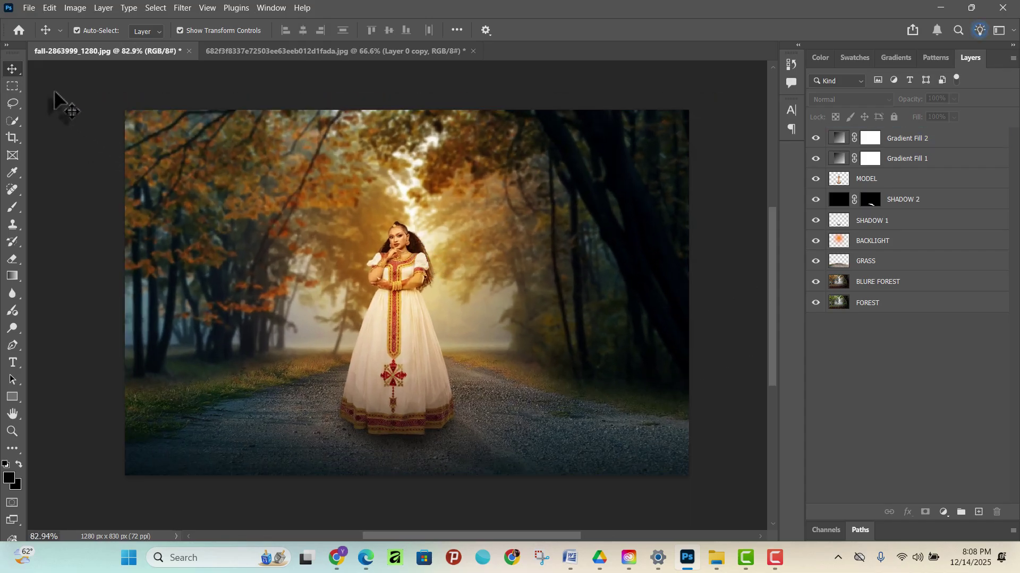